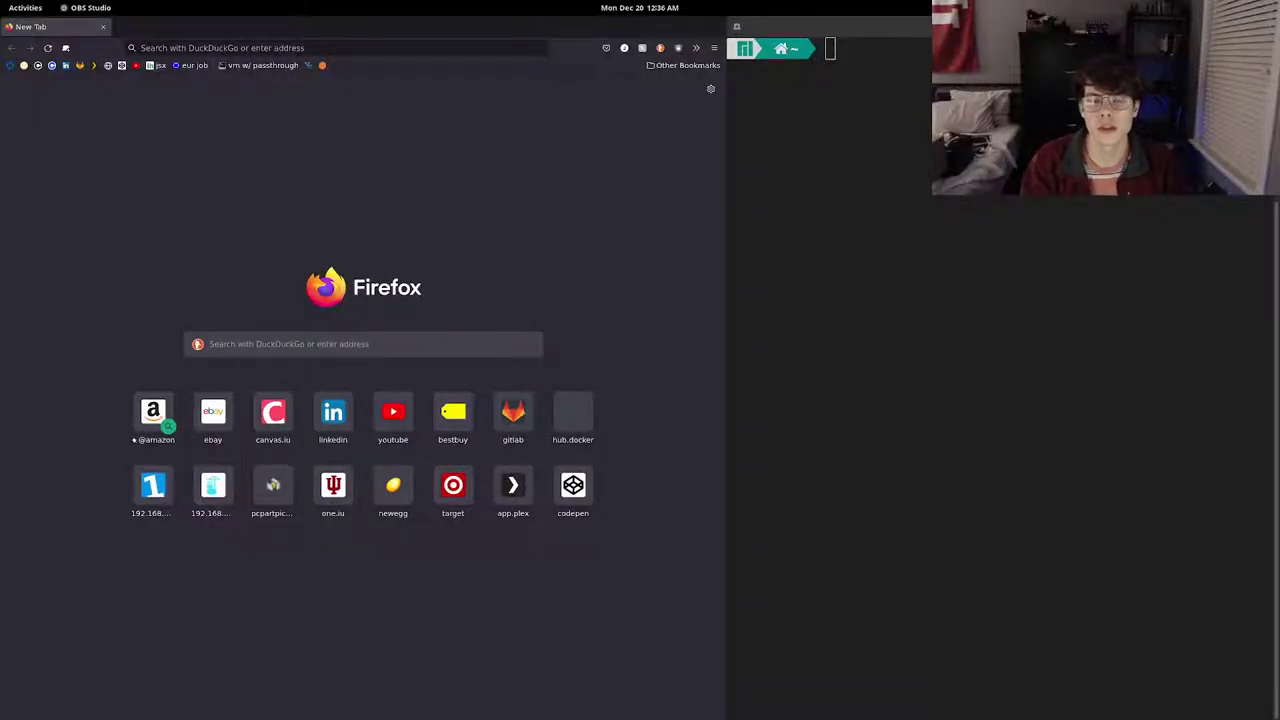
- Start Vim with an empty buffer in the terminal and enter insert mode
click(1122, 316)
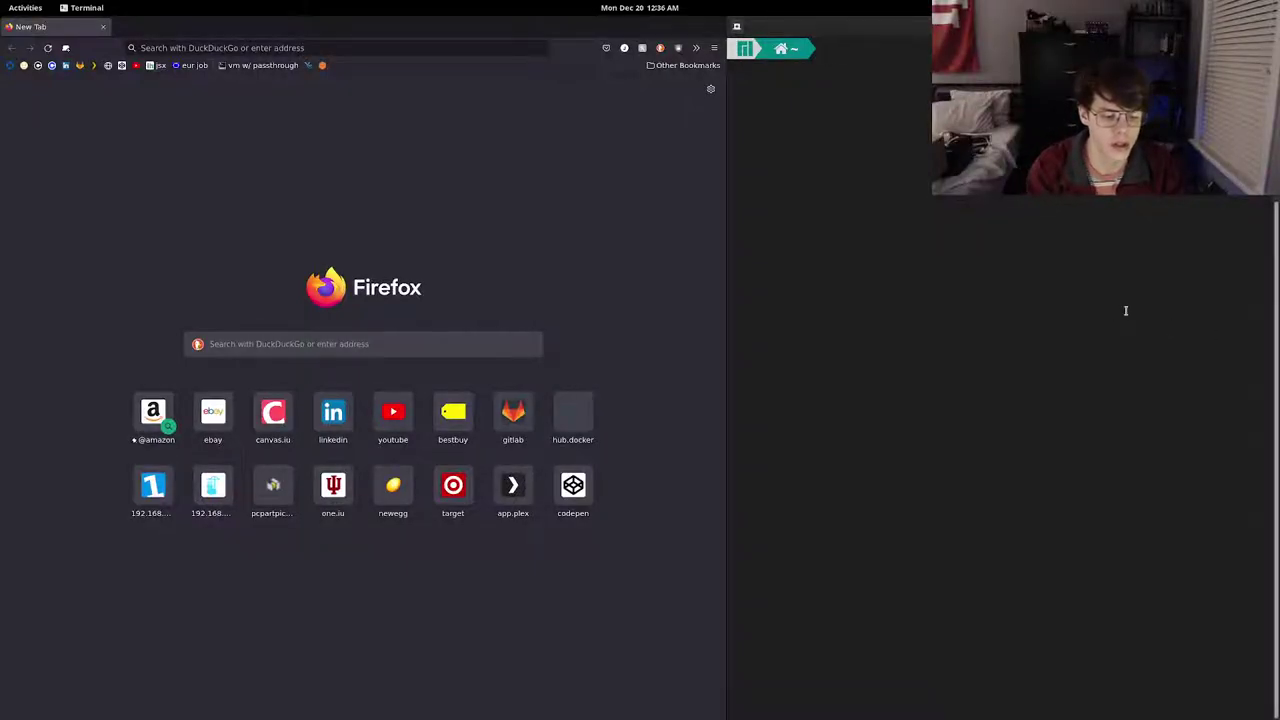
text(vim)
key(Return)
key(i)
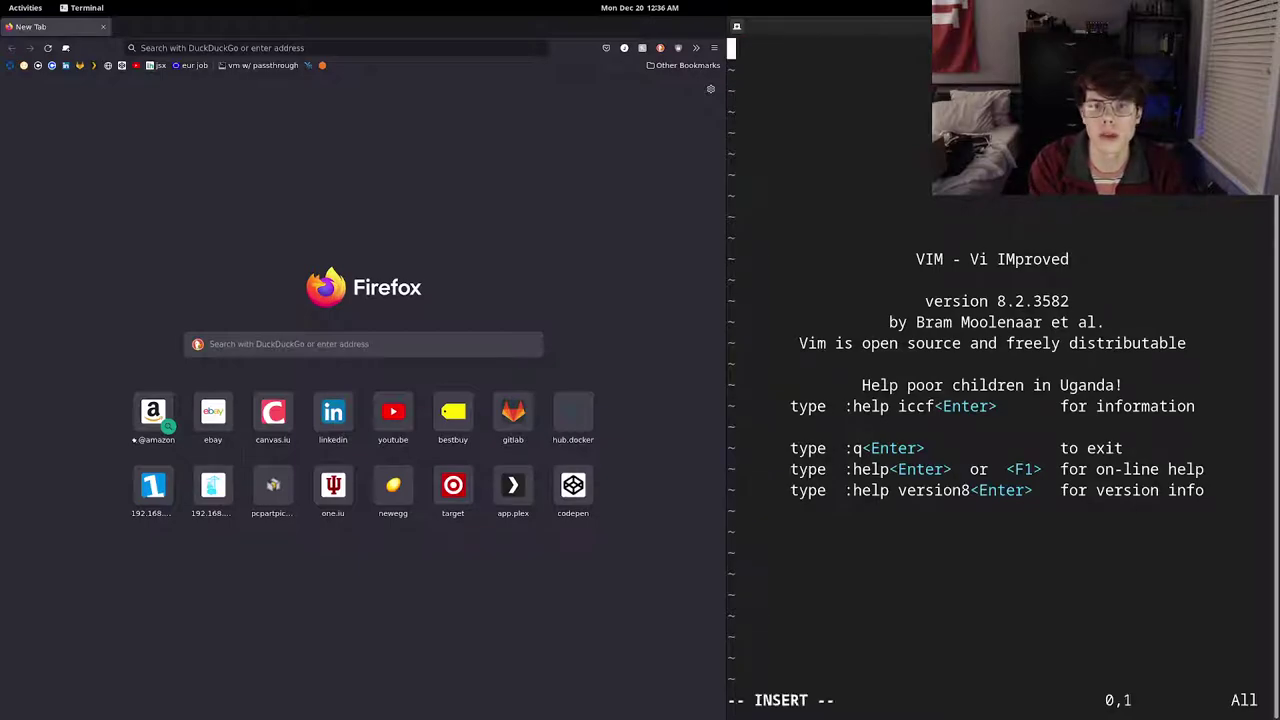
- Add nine blank lines and write the heading "generalized docker server" on line 10
key(Return)
key(Return)
key(Return)
key(Return)
key(Return)
key(Return)
key(Return)
key(Return)
key(Return)
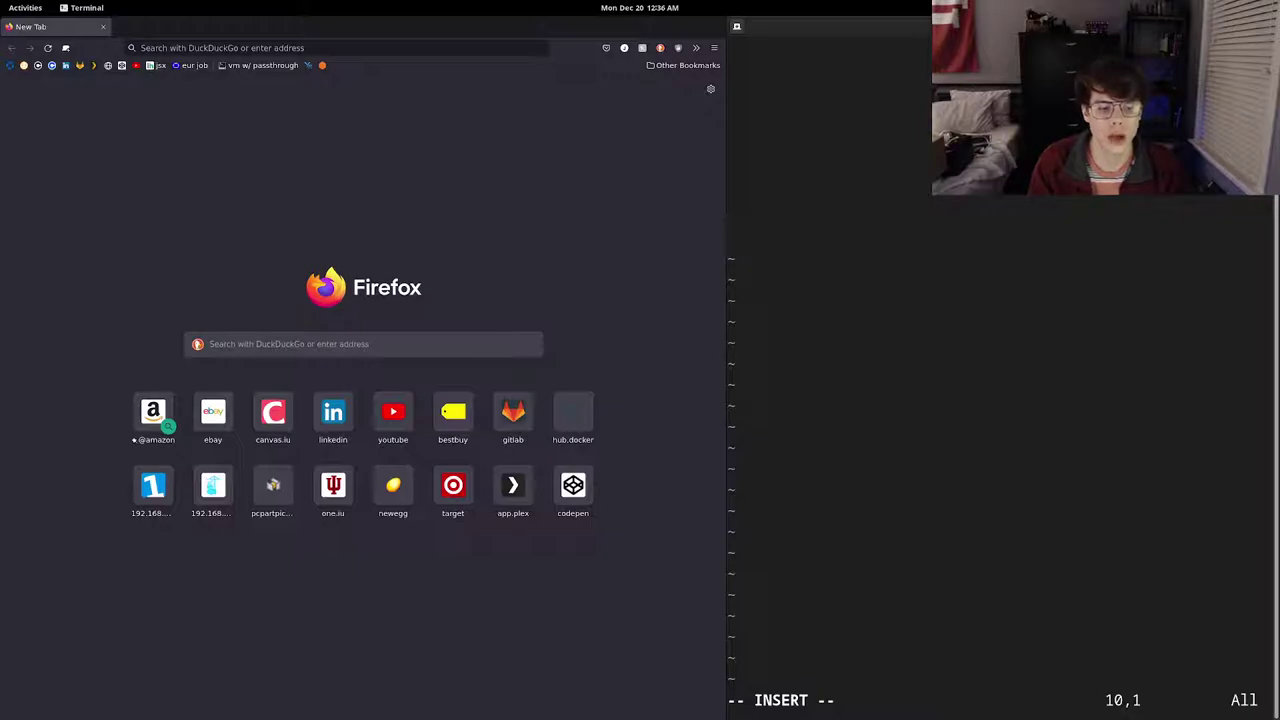
text(gener)
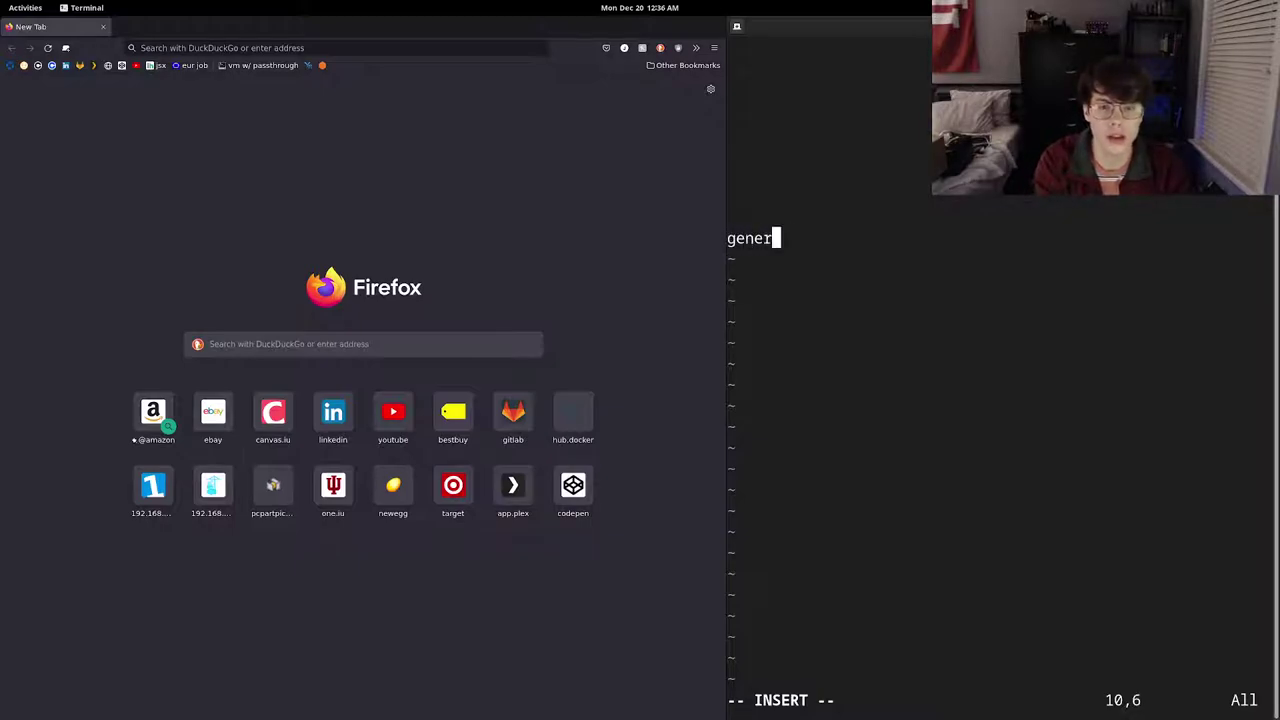
text(alized docke)
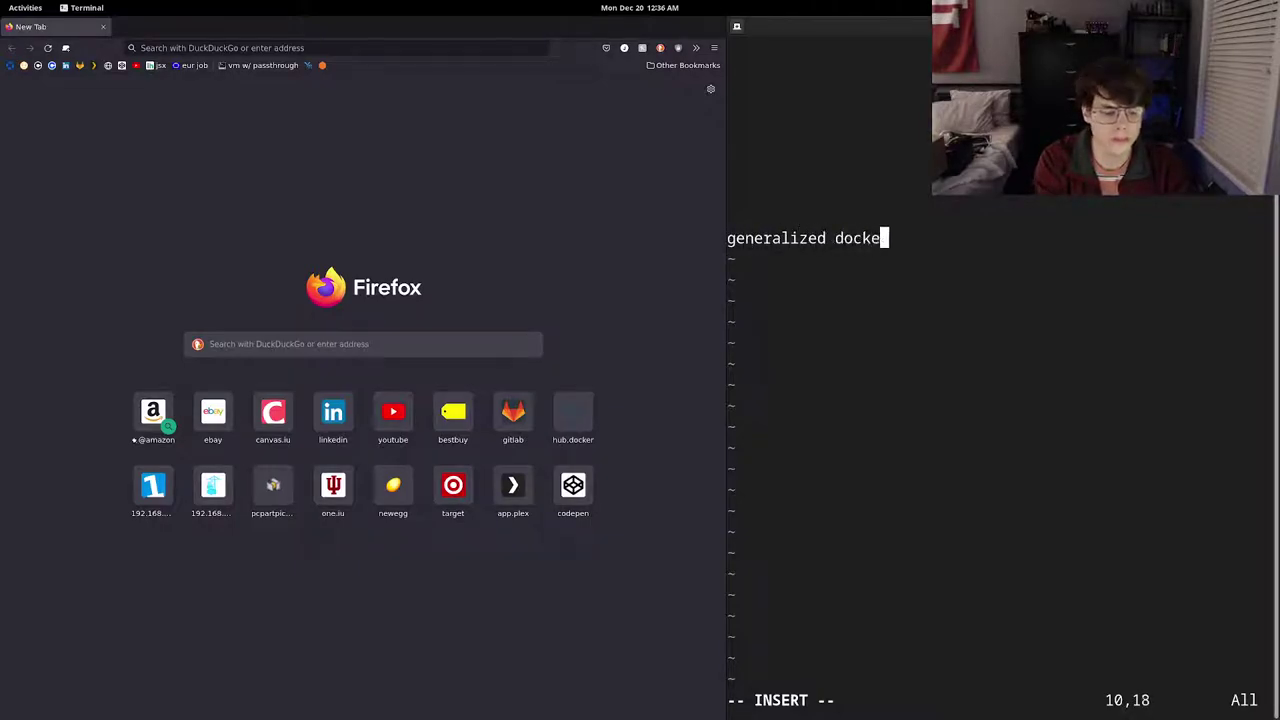
text(r server)
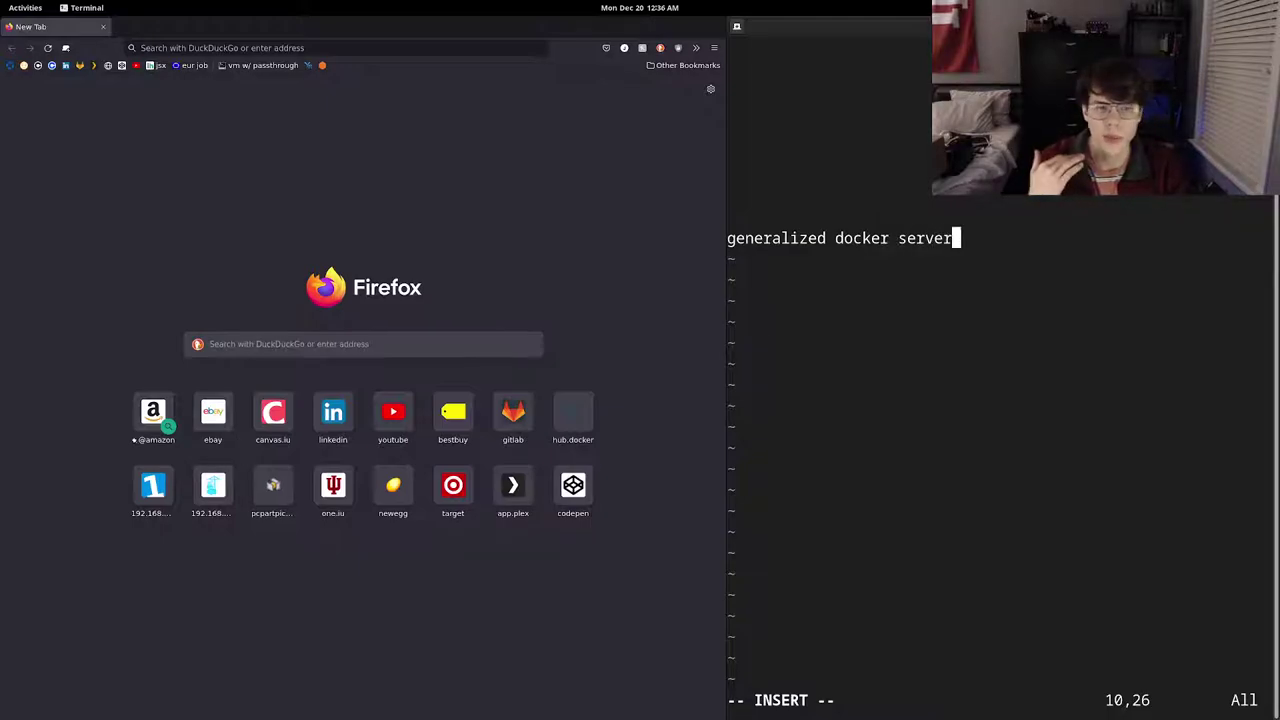
- Switch to Firefox, open hub.docker.com and search it for "minecraft"
click(398, 48)
text(hub.docker.com/)
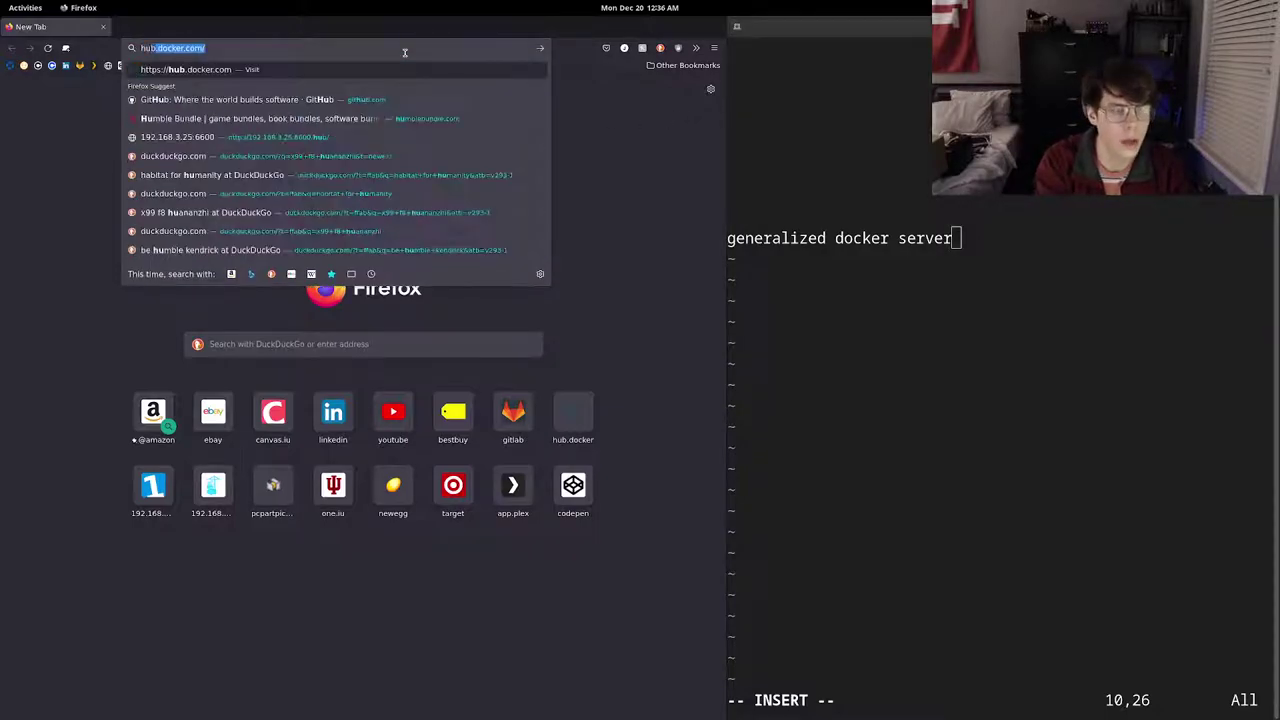
key(Return)
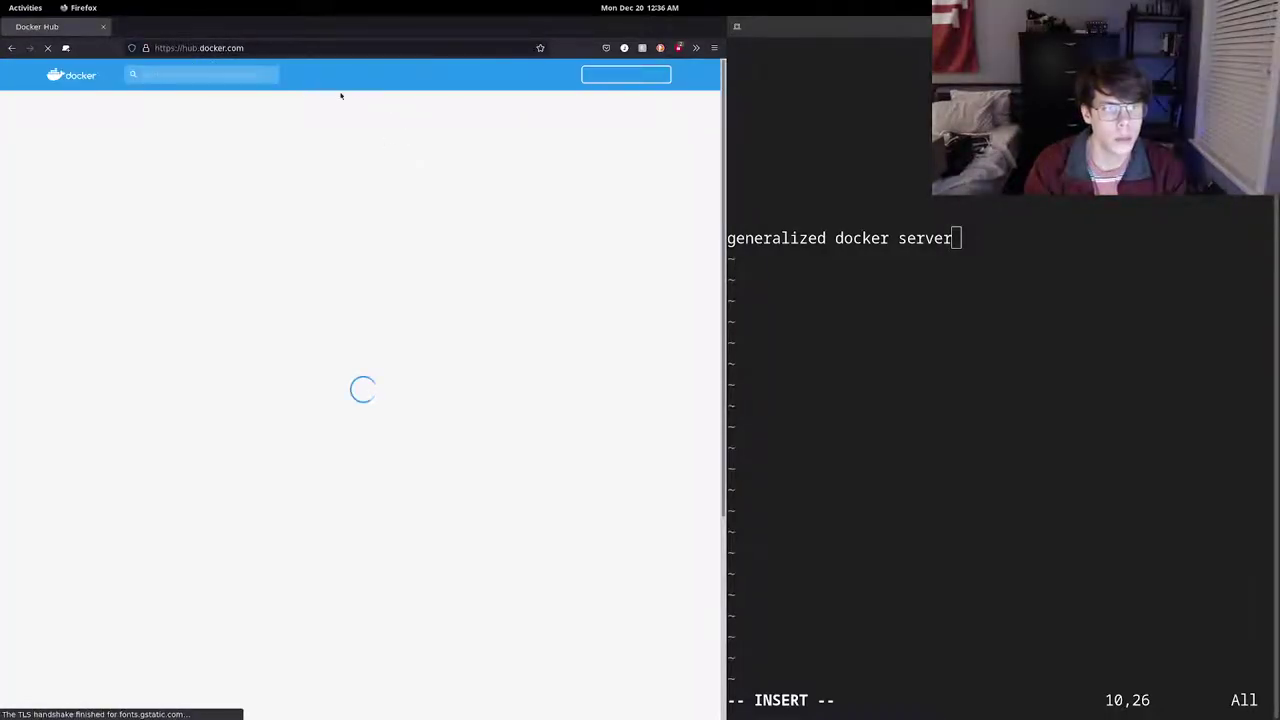
click(183, 77)
text(minecraft)
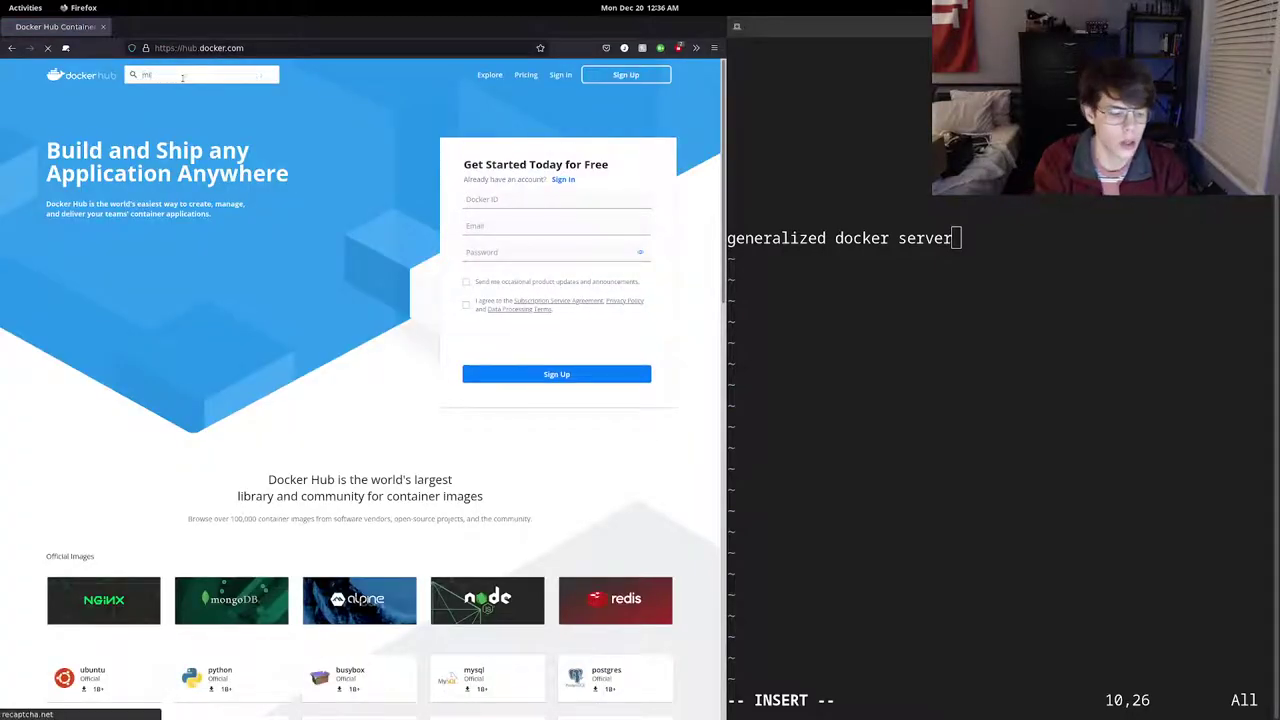
key(Return)
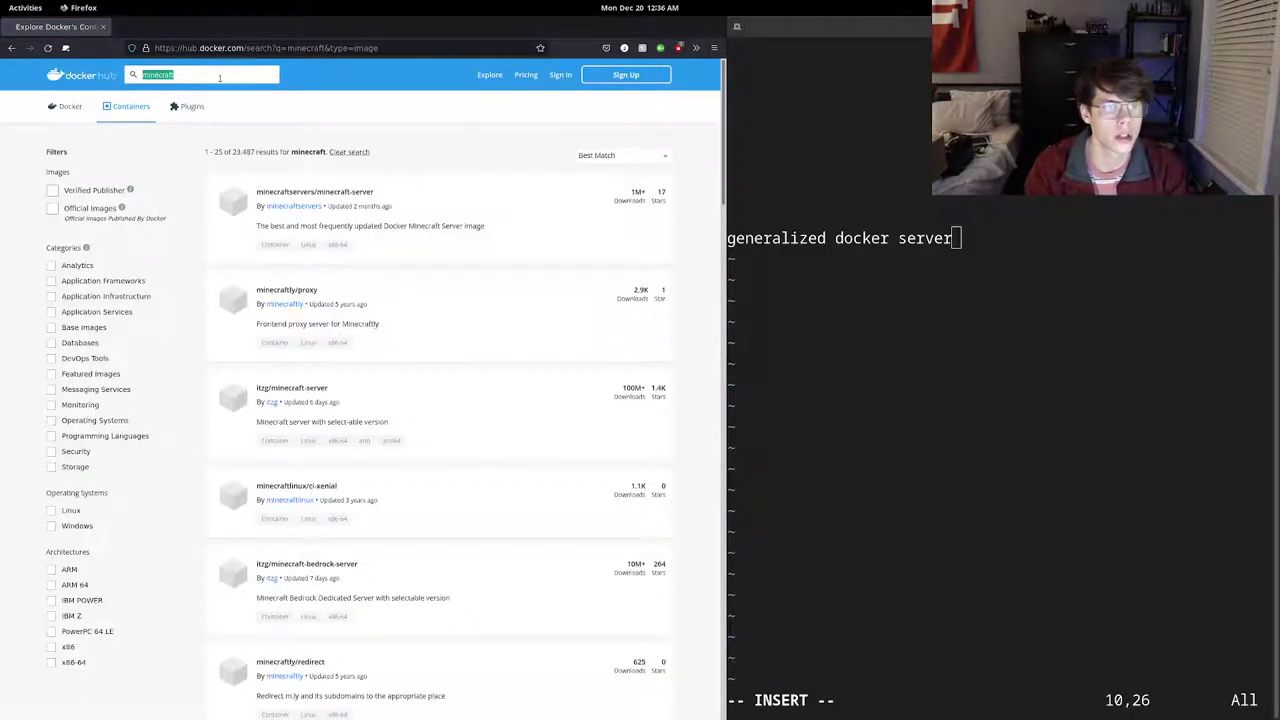
- Search Docker Hub for "mysql" images
click(220, 80)
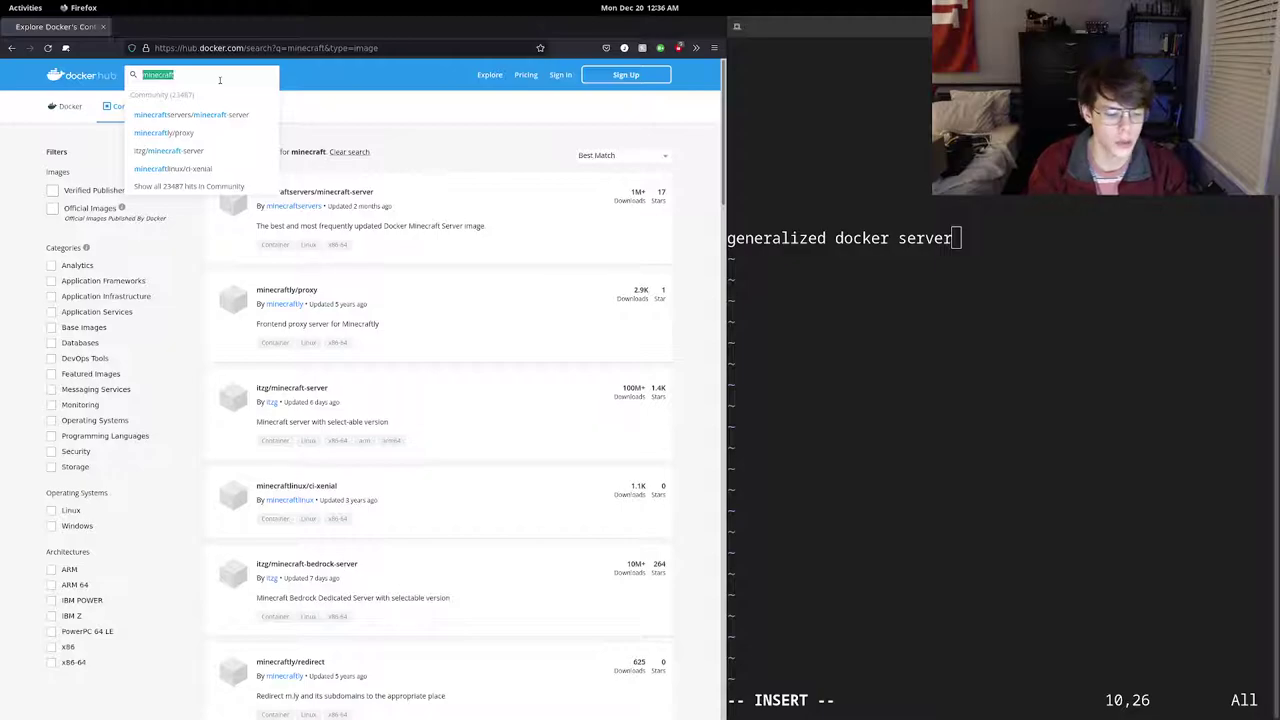
text(mysql)
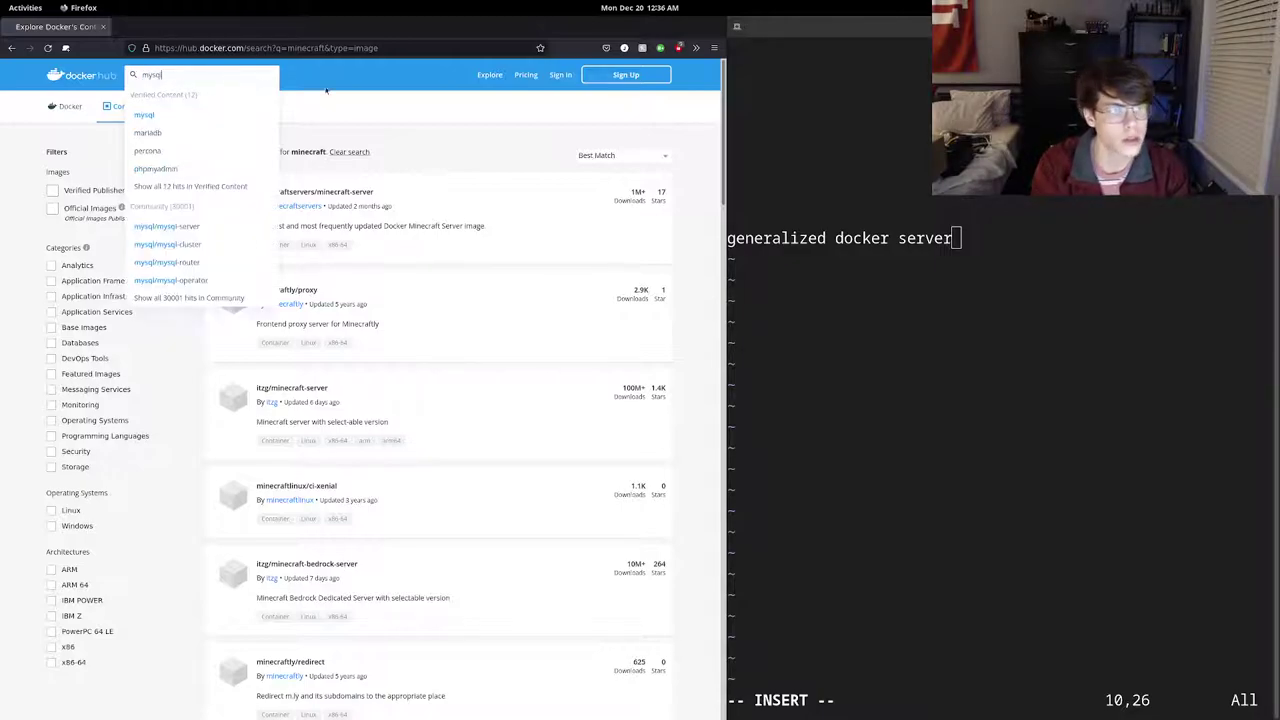
key(Return)
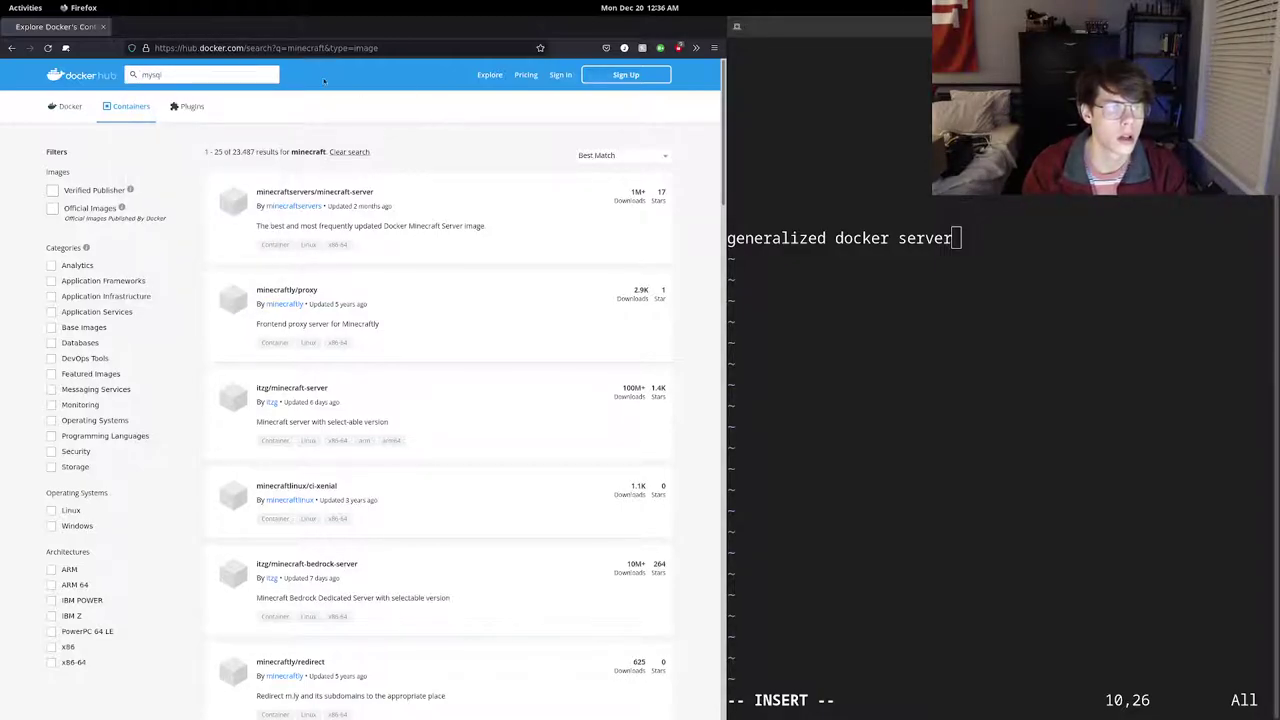
click(210, 75)
key(Return)
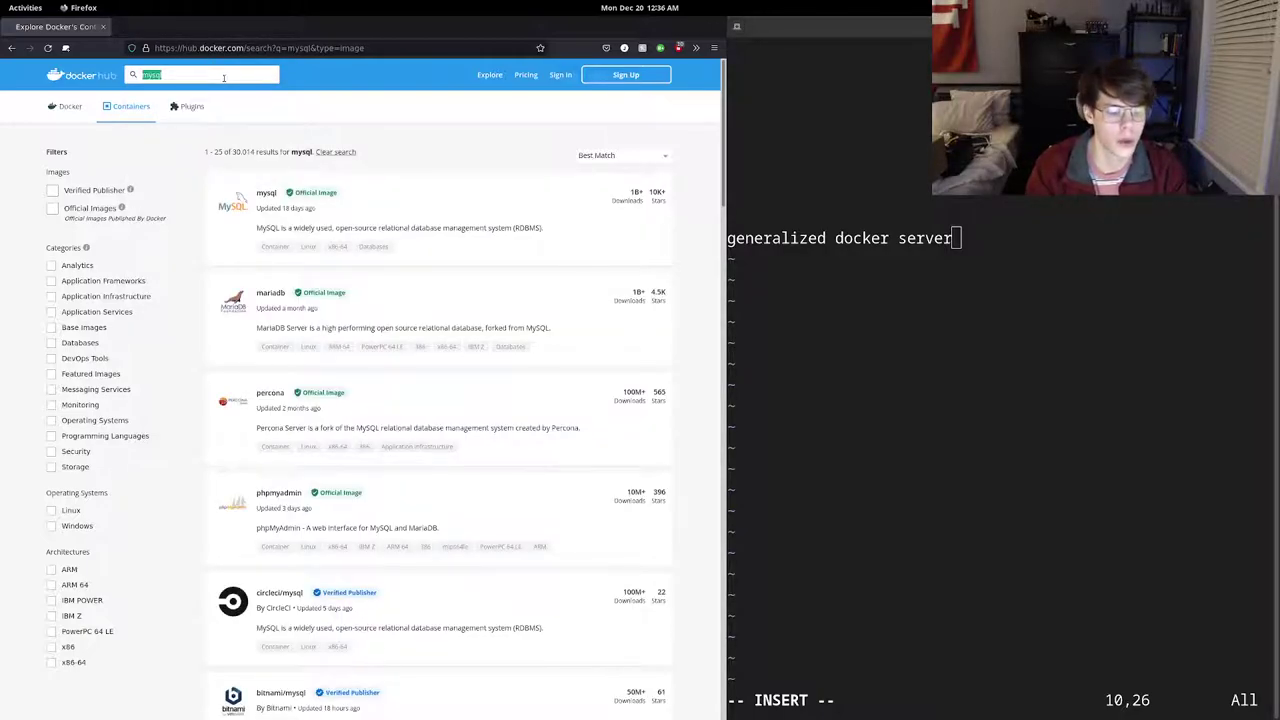
- Search Docker Hub for "csgo", followed by a search for "discord bot"
text(csgo)
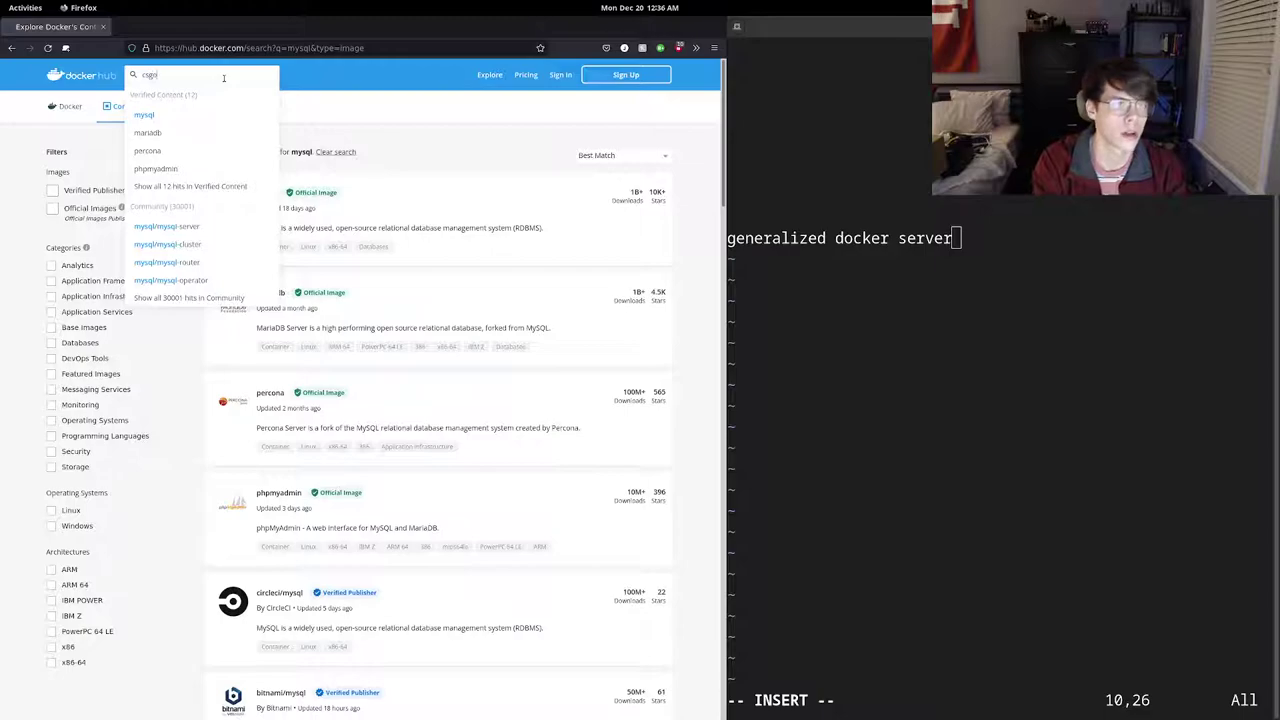
key(Return)
text(discor)
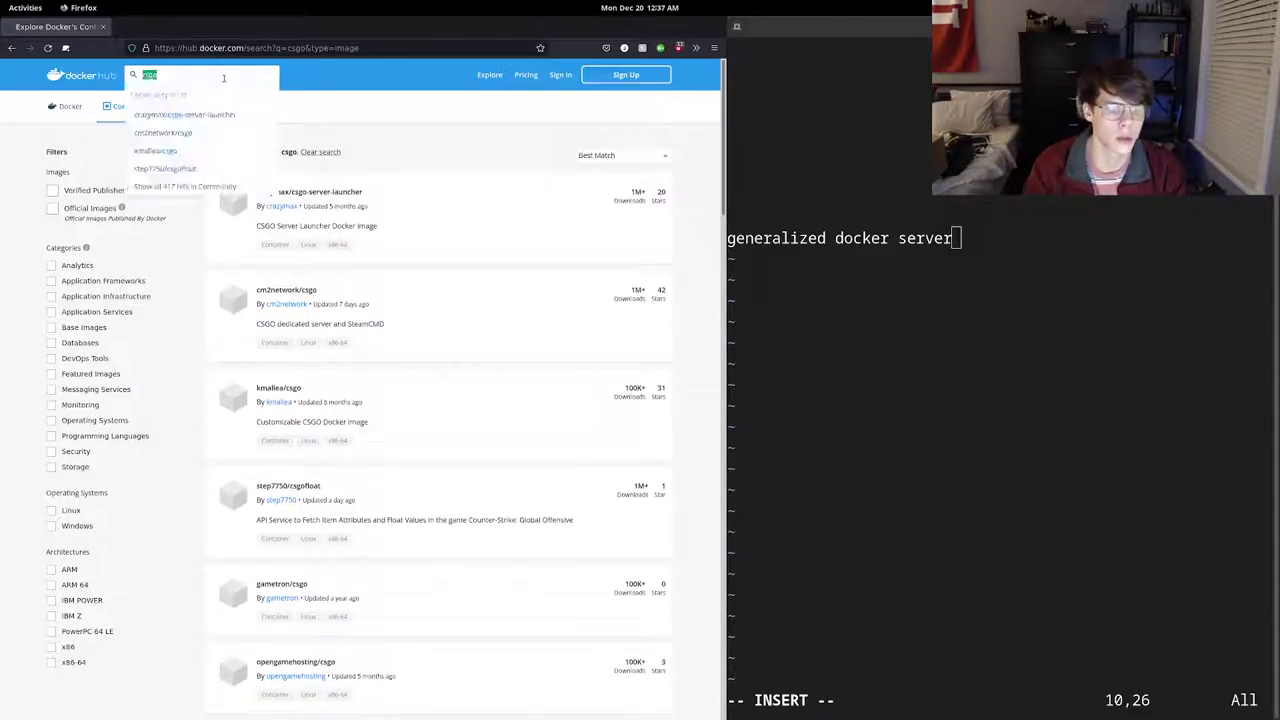
text(d bot)
key(Return)
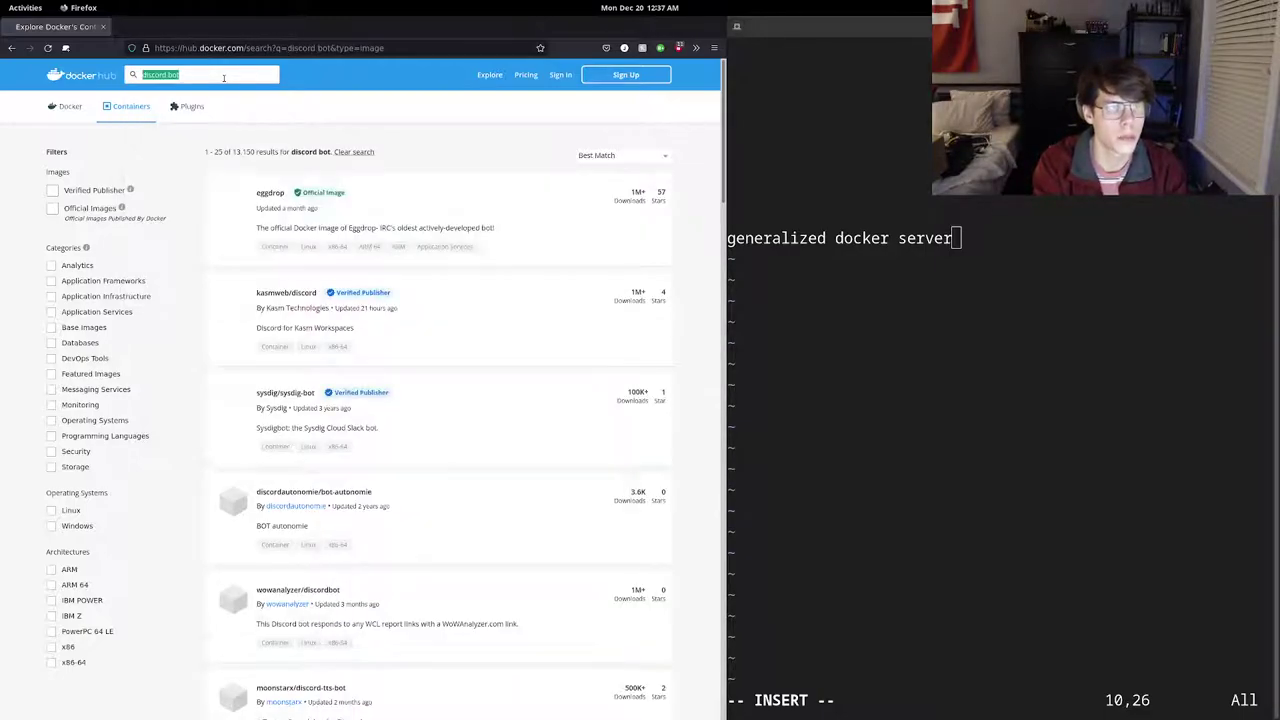
- Search Docker Hub for "plex" images
click(224, 76)
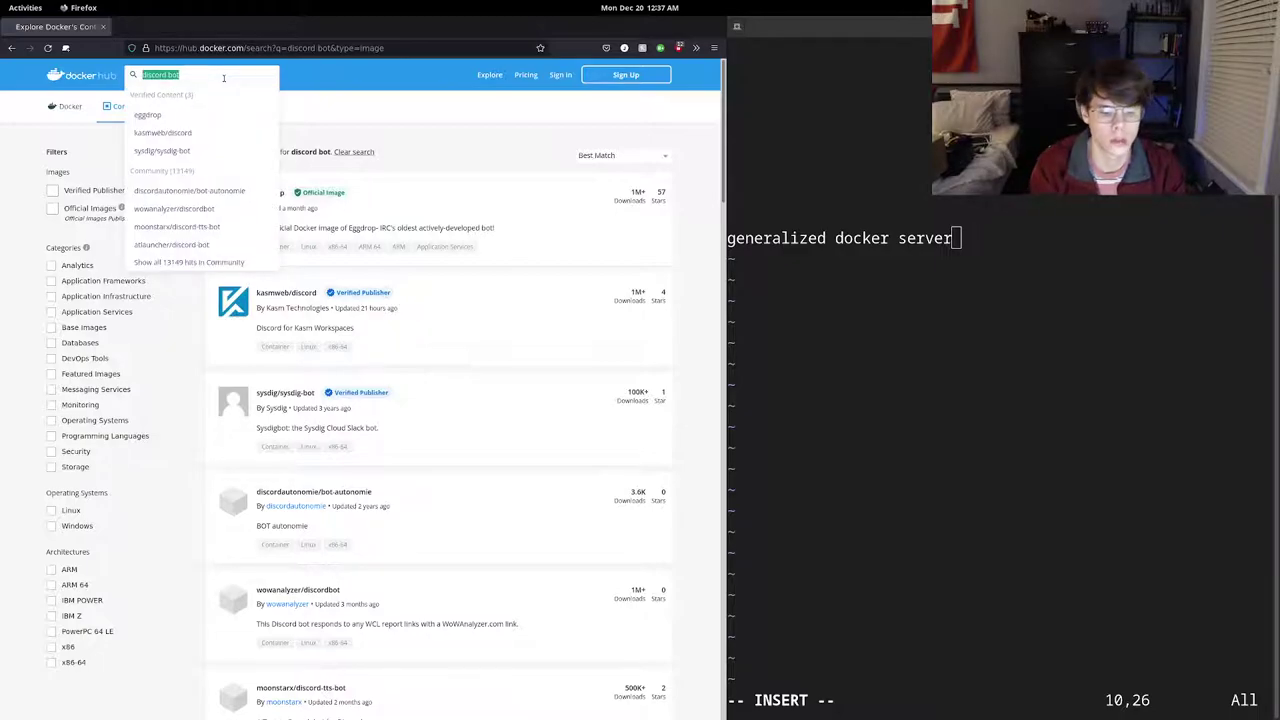
text(plex)
key(Return)
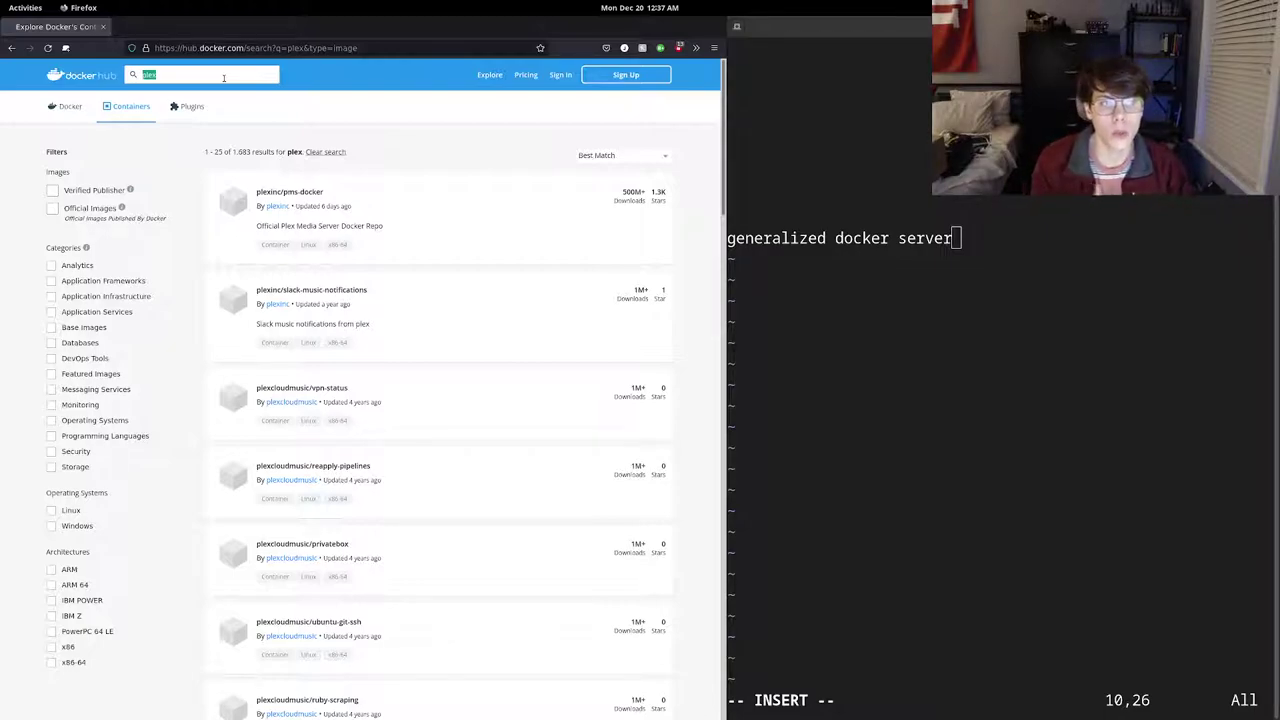
- Switch back to Vim in the terminal and add the line "threads/cores" after a blank line below the heading
click(1048, 312)
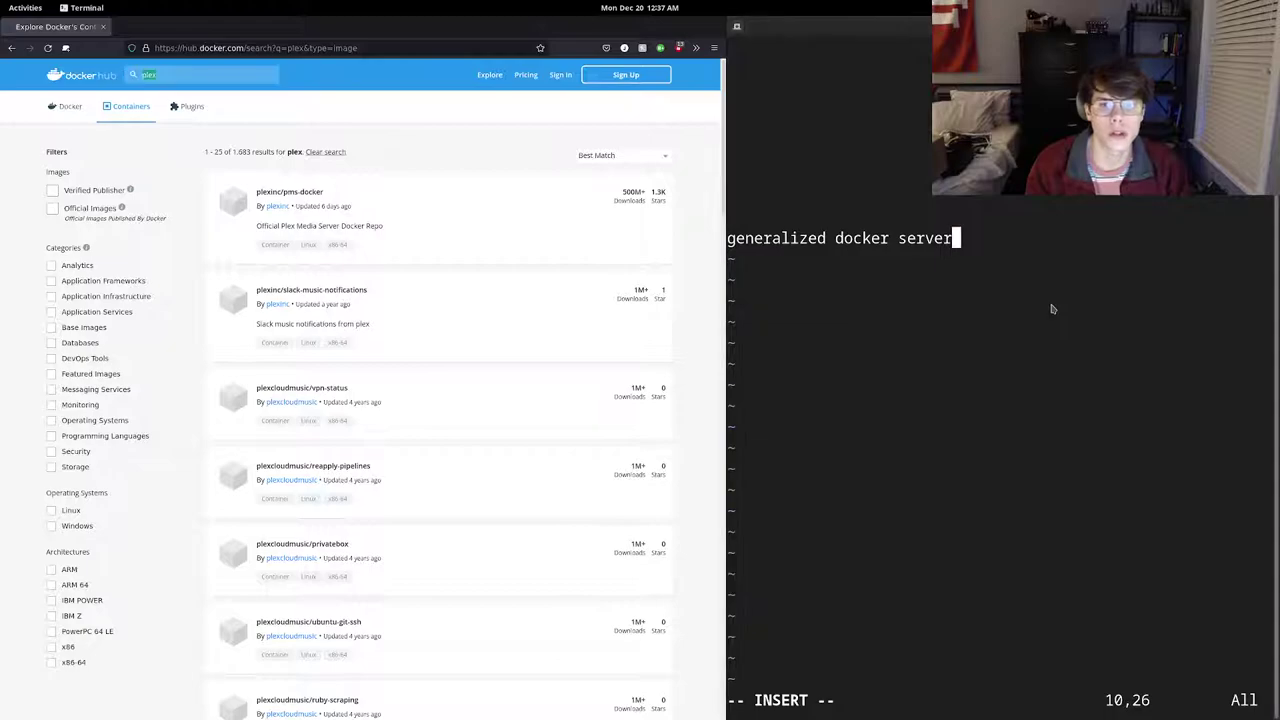
key(Return)
key(Return)
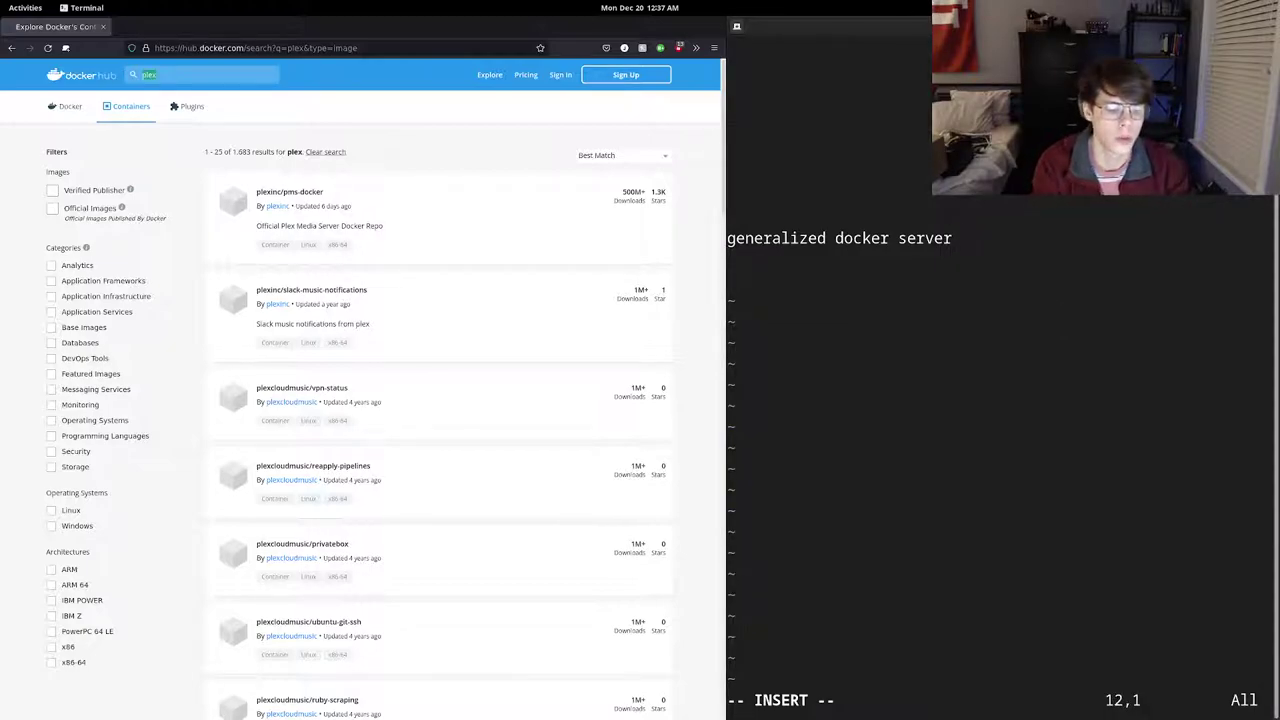
text(threads/cores)
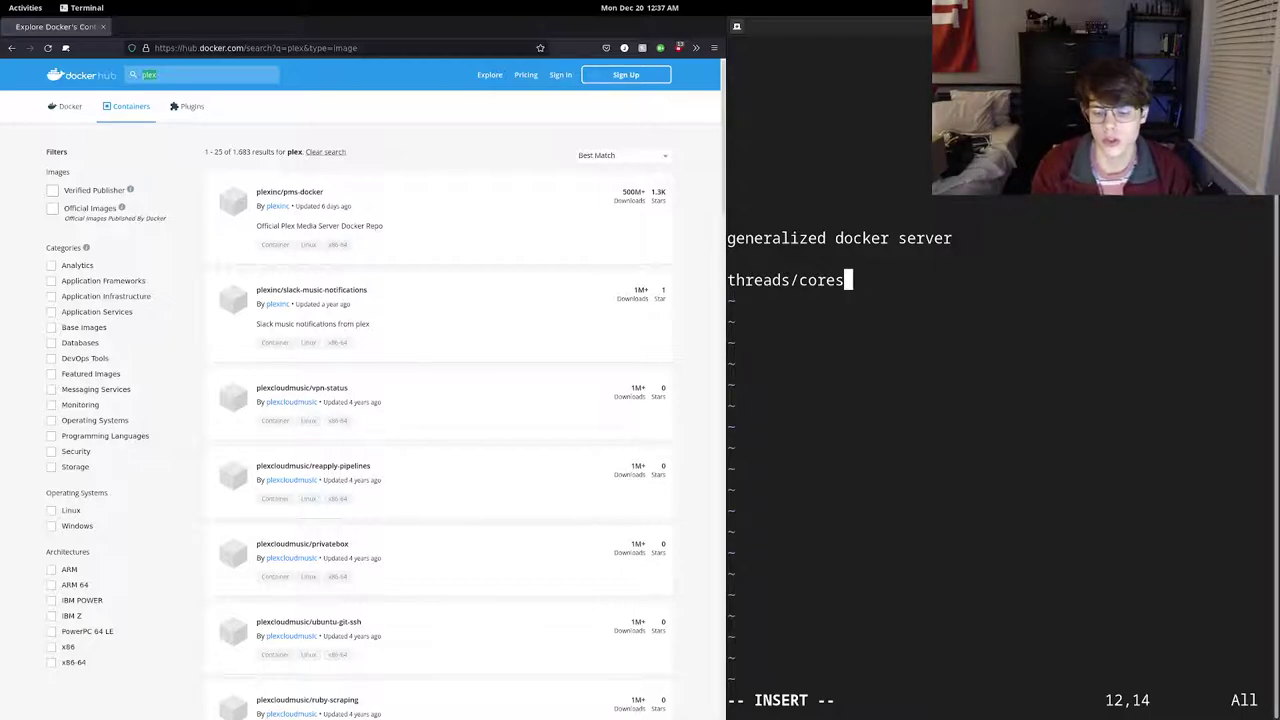
key(Return)
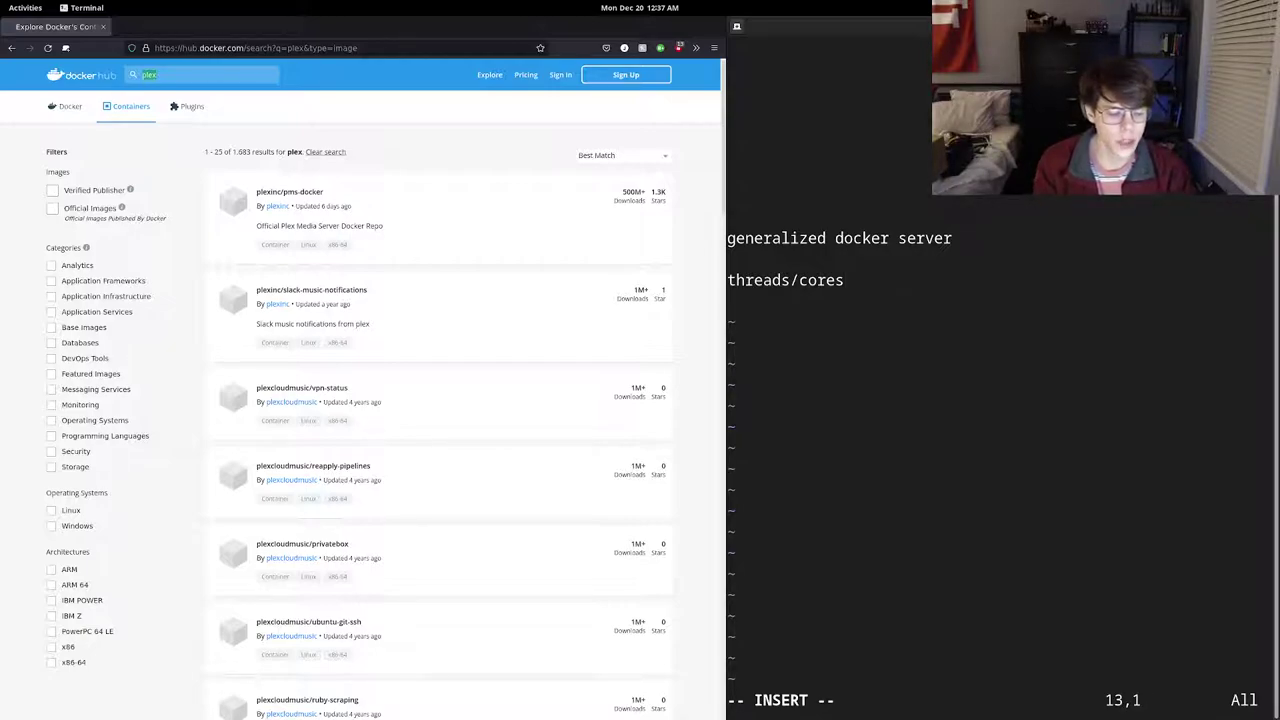
- Add the lines "x79" and "16 gigs" below "threads/cores"
text(x79)
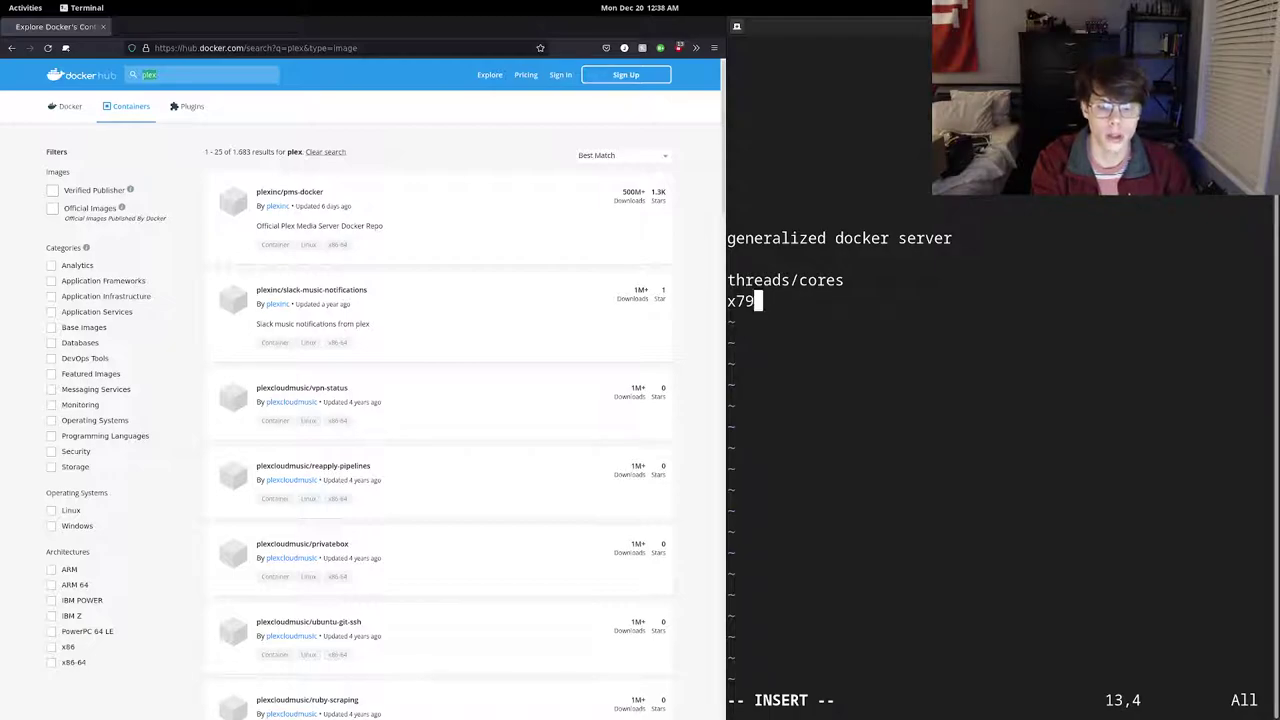
key(Return)
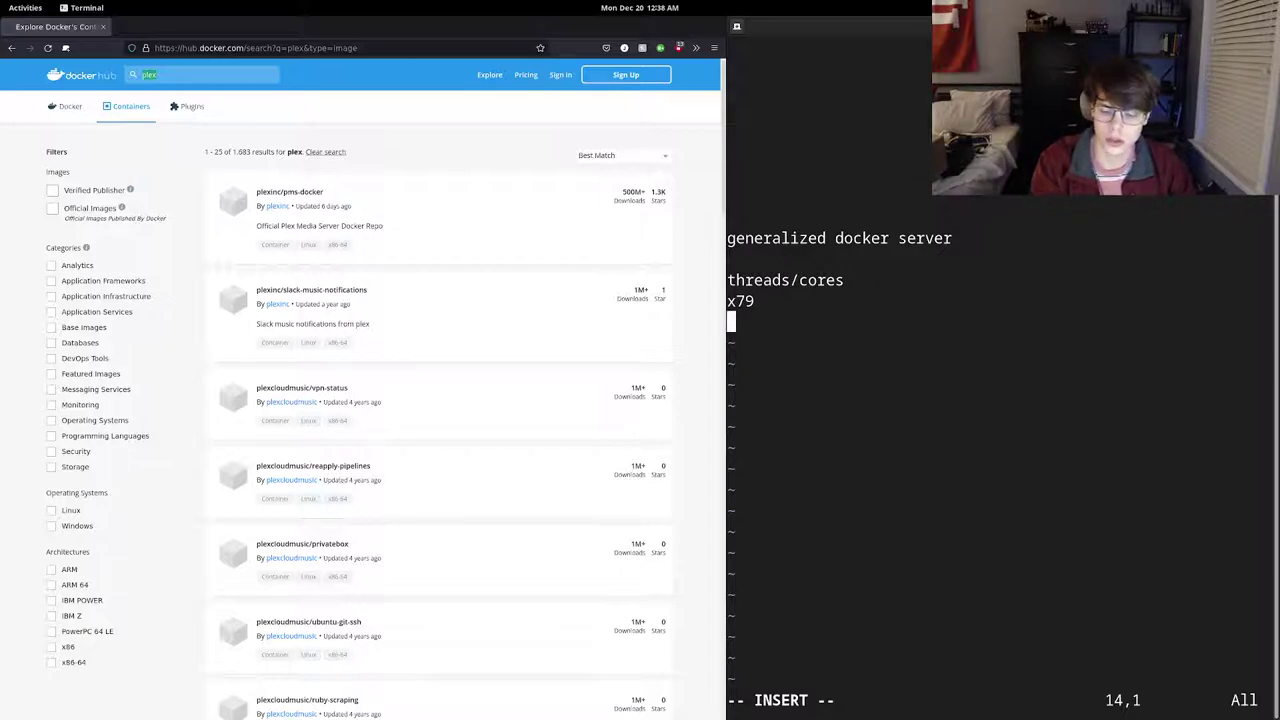
text(16 gigs)
key(Return)
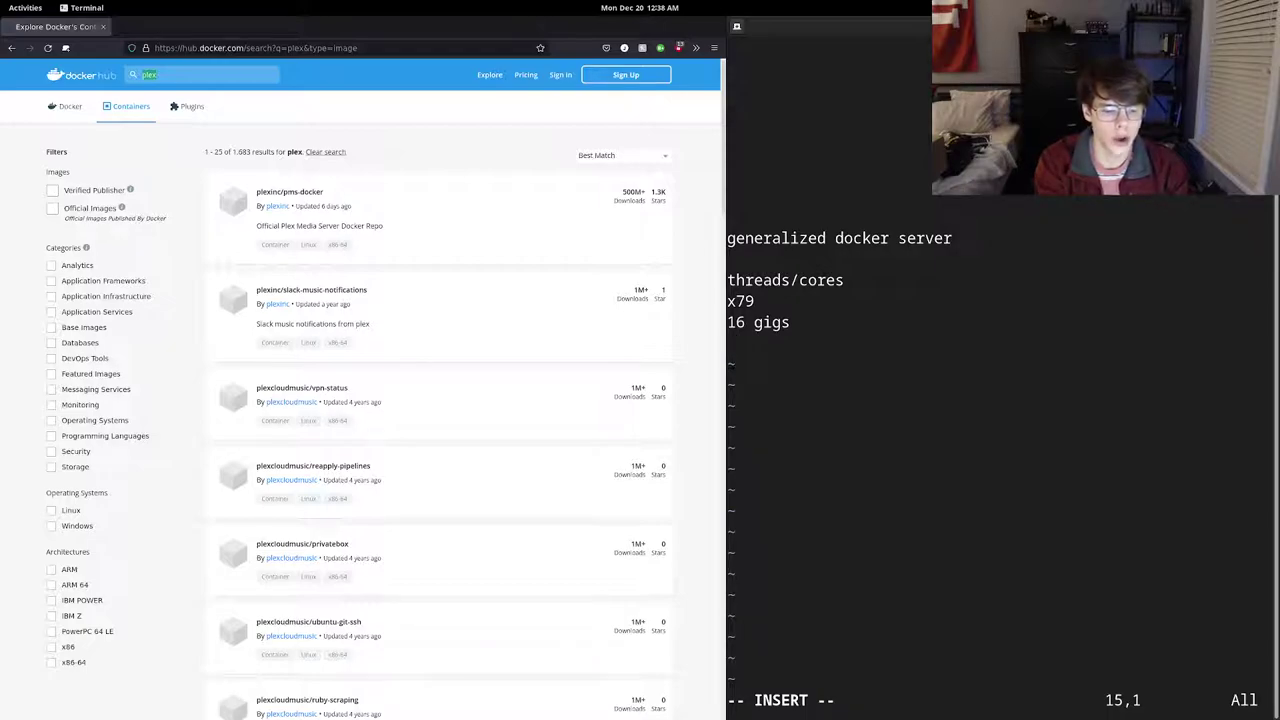
- Add the lines "graphics - basic" and "generic 3u/4u" at the end of the server list
text(graphics)
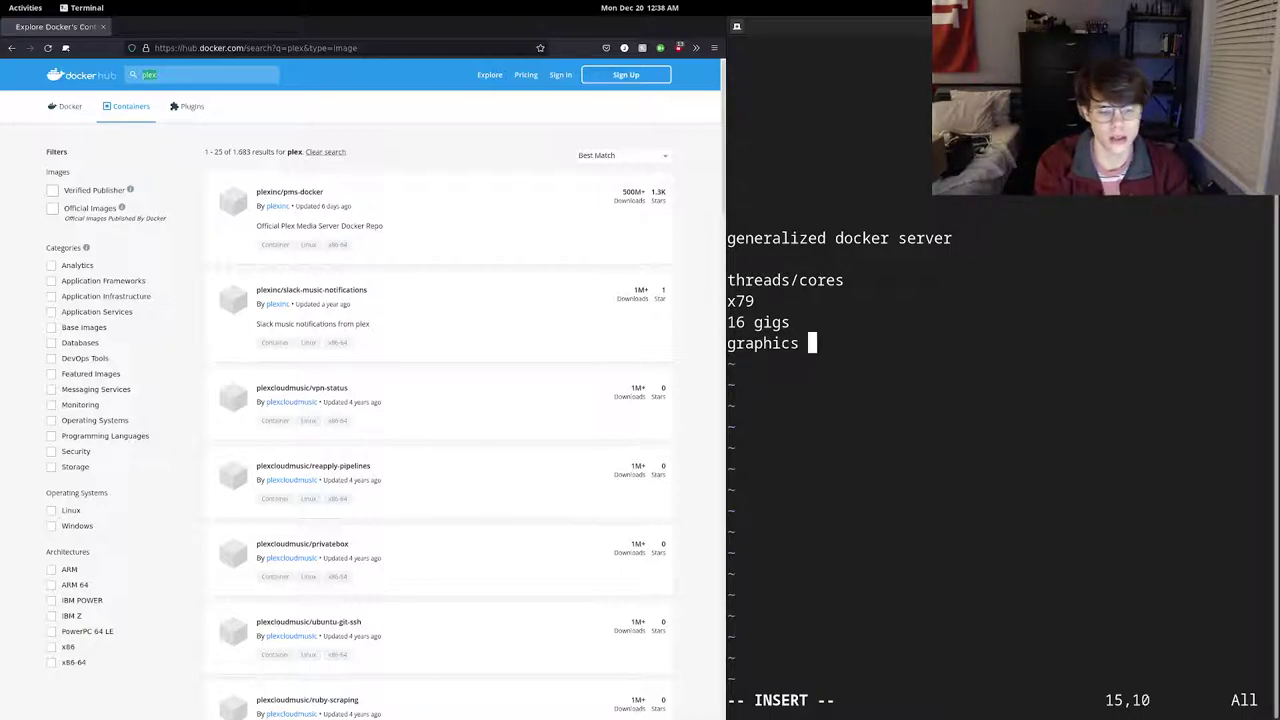
text(- basic)
key(Return)
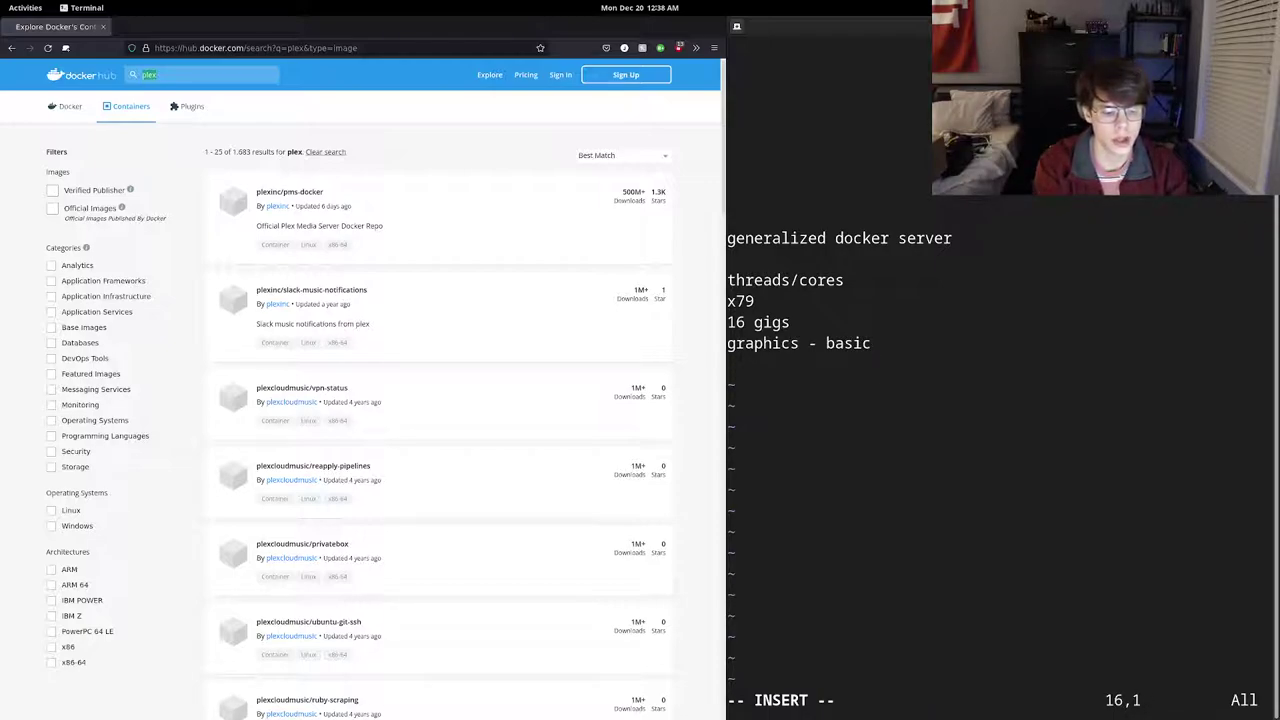
text(generic )
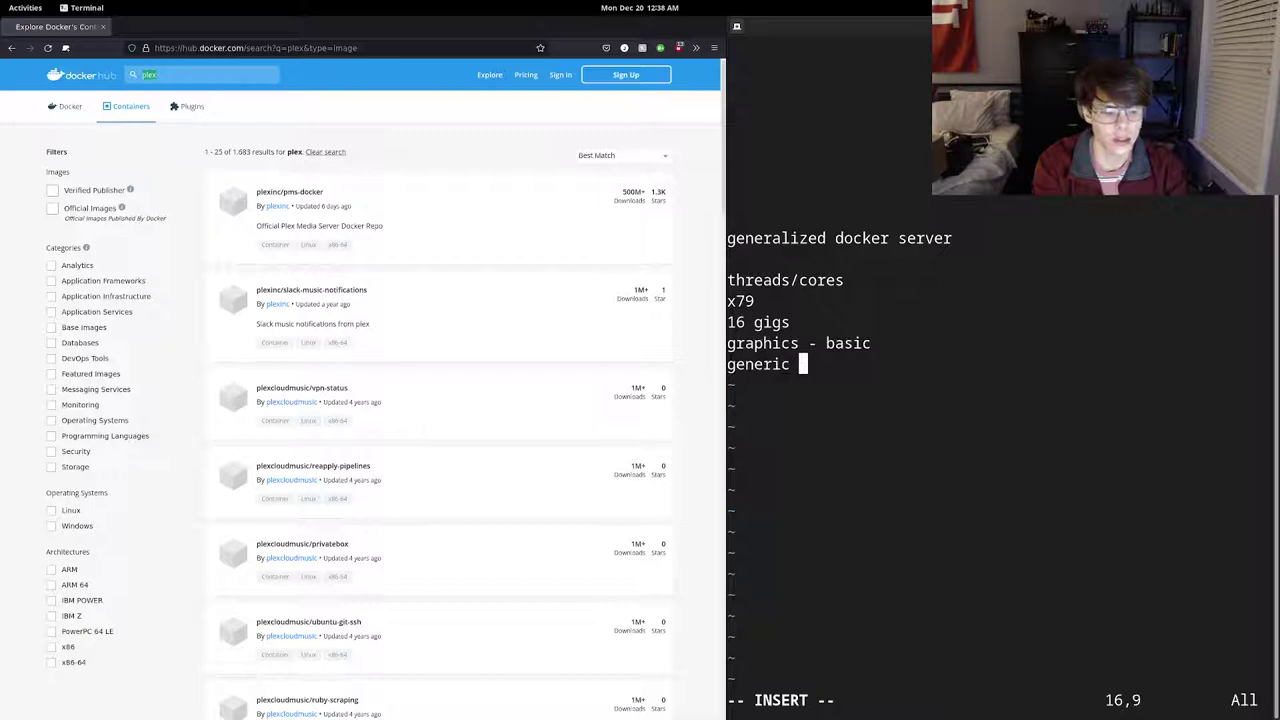
text(3u/)
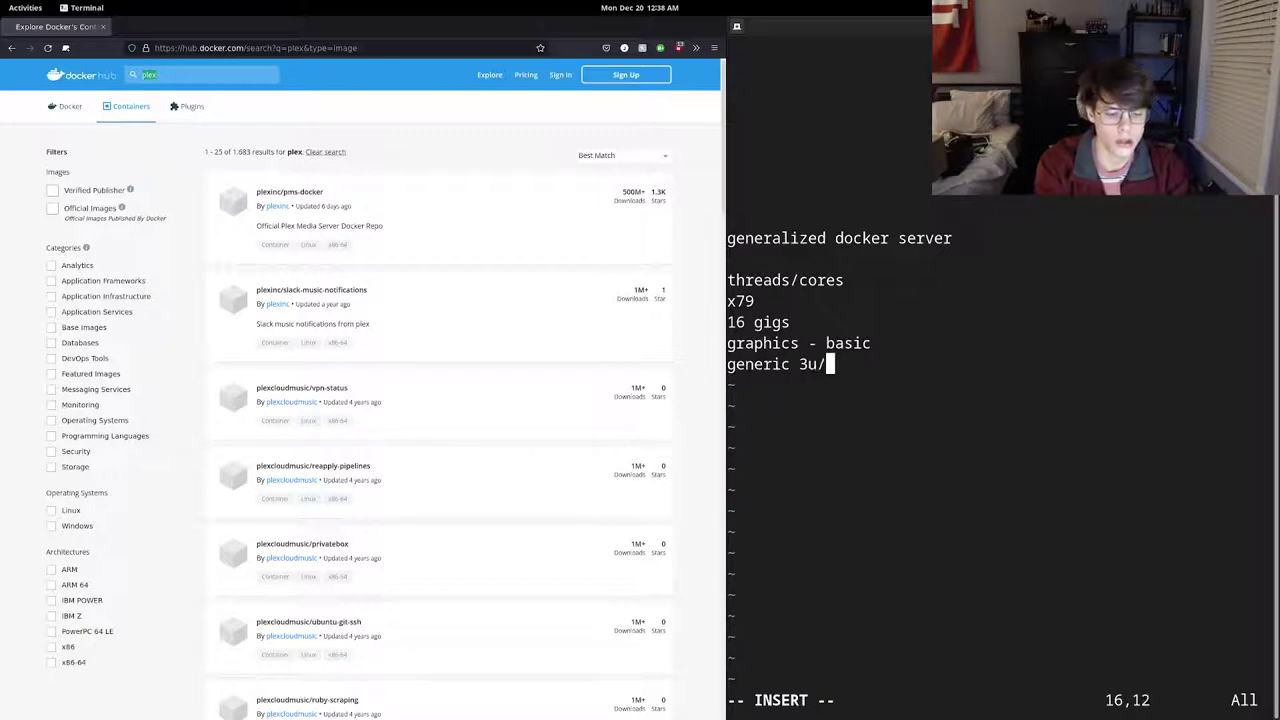
text(4u)
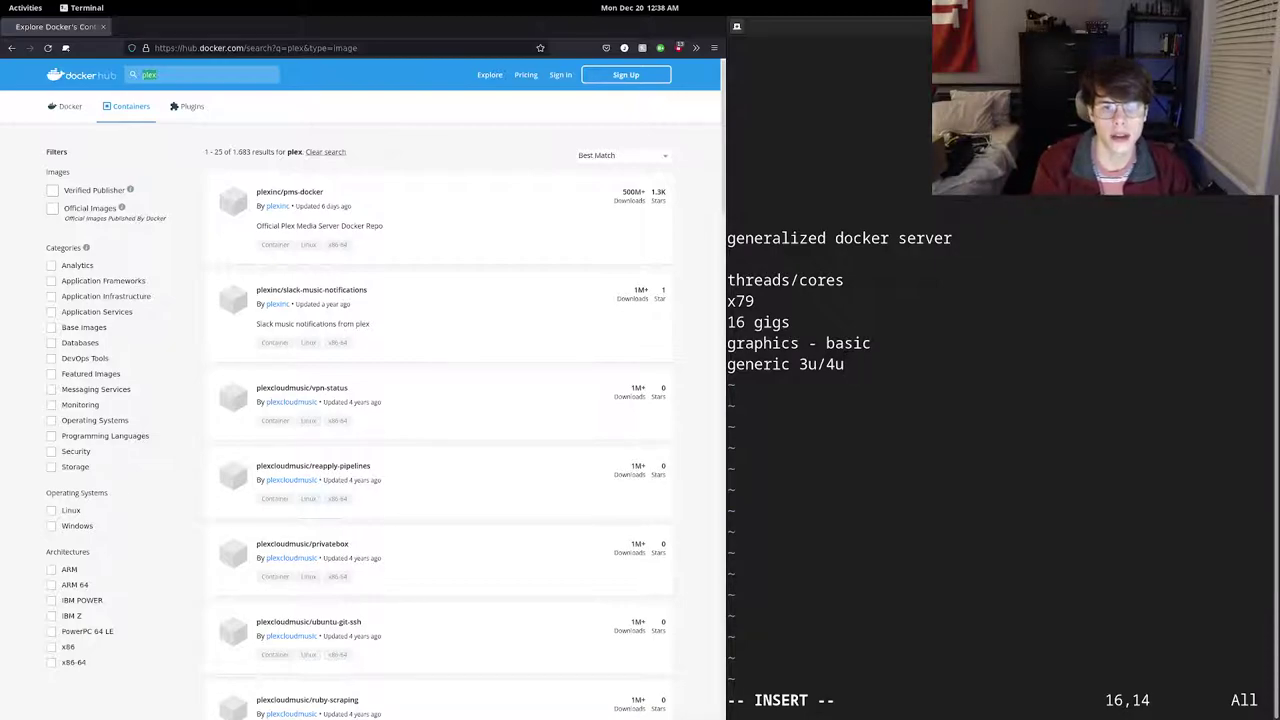
- Insert the line "intel xeon e5 v1/v2" between "x79" and "16 gigs" in the server list
key(Up)
key(Up)
key(Up)
key(Return)
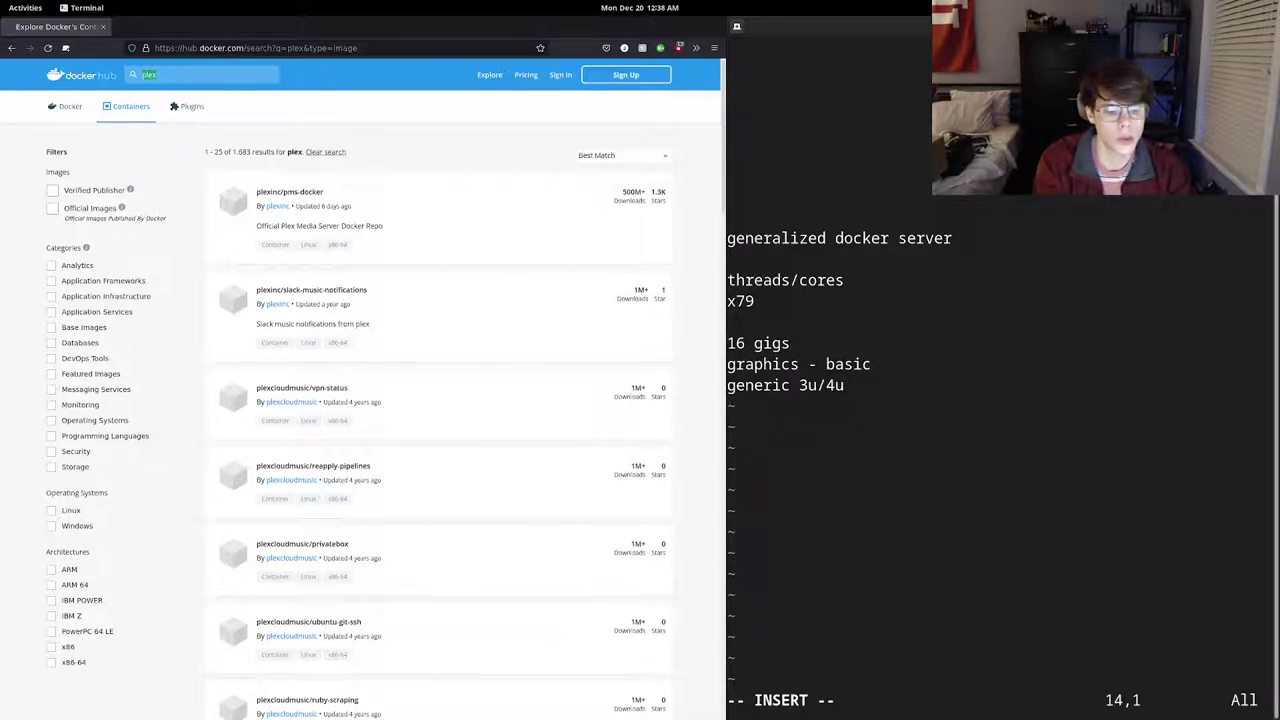
text(intel xeon)
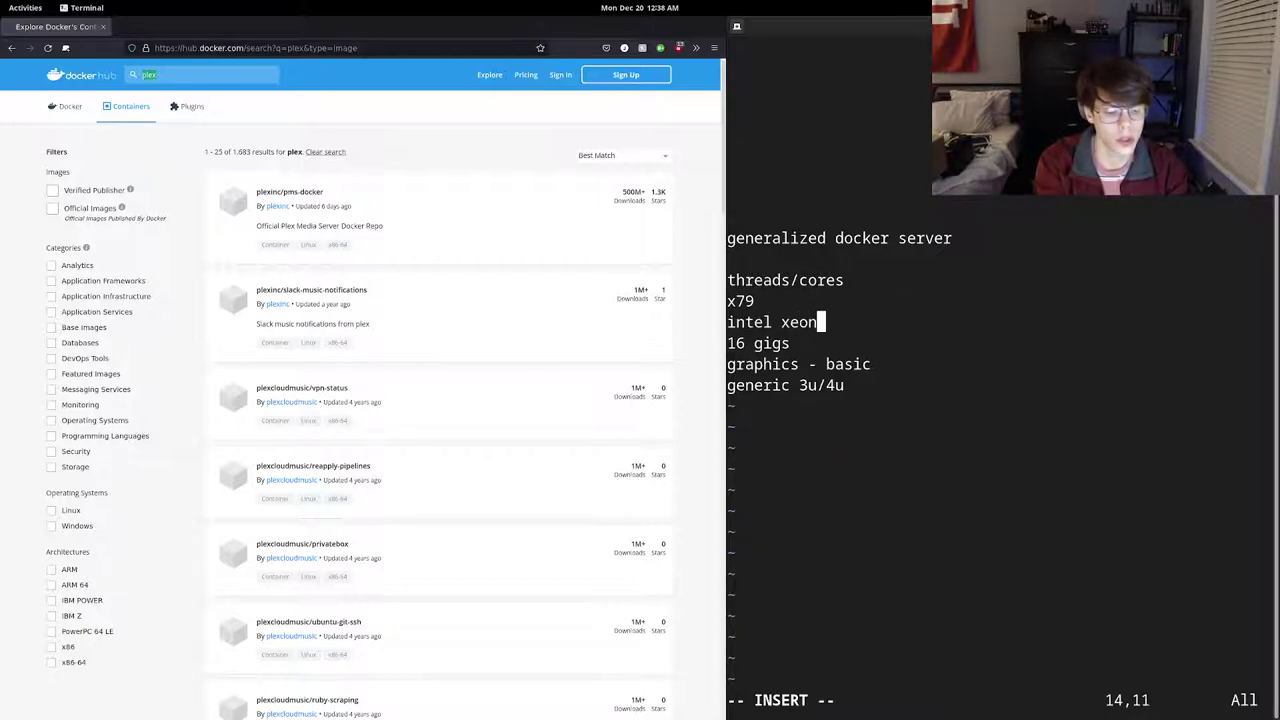
text( e5 )
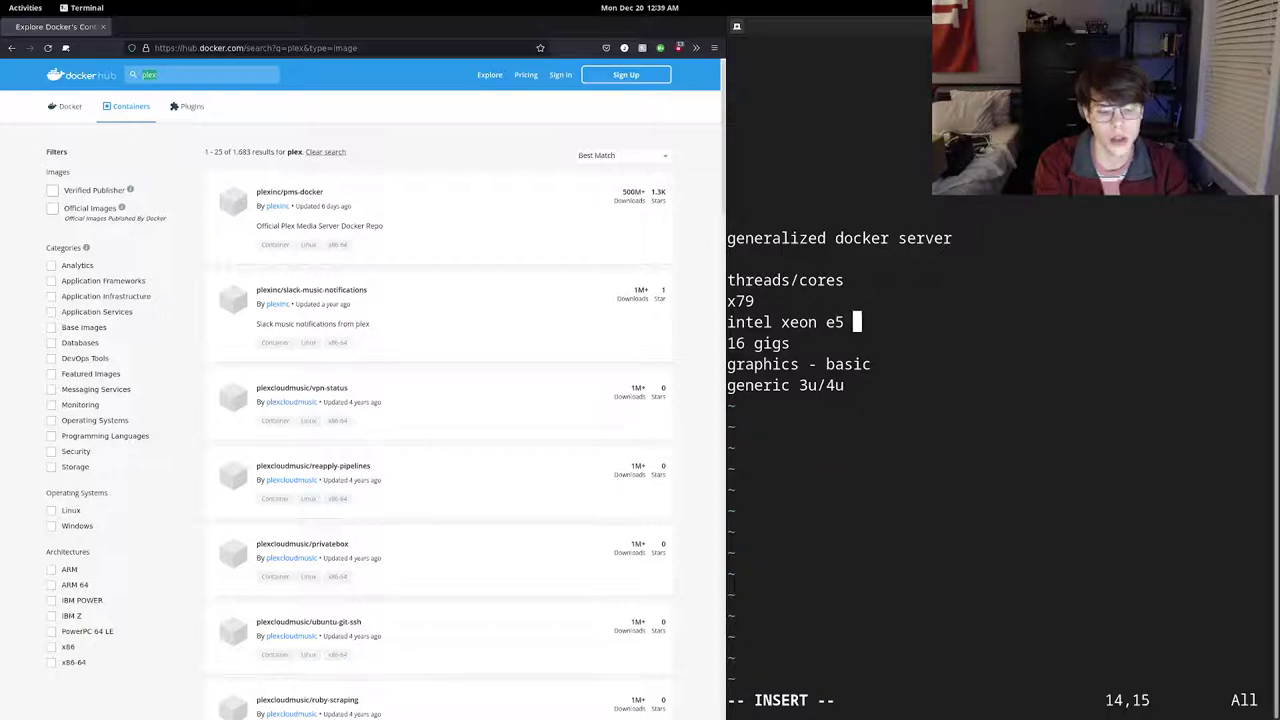
text(0)
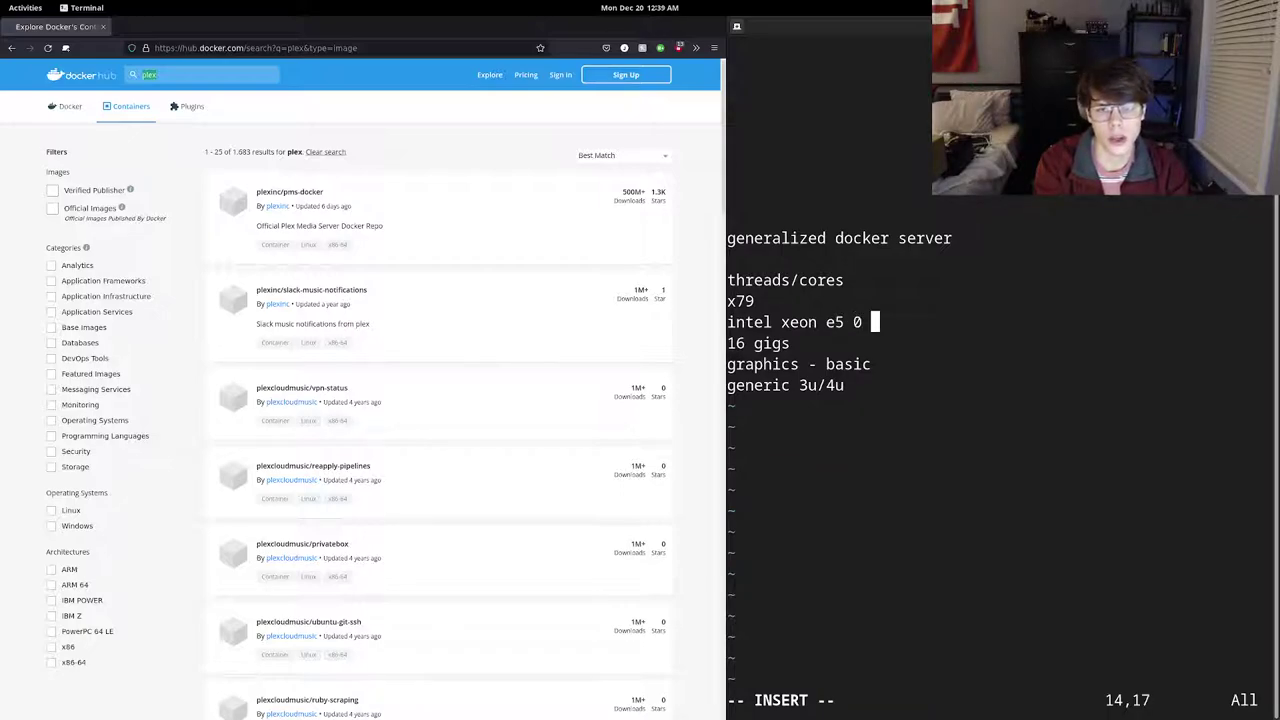
key(BackSpace)
key(BackSpace)
text(v1)
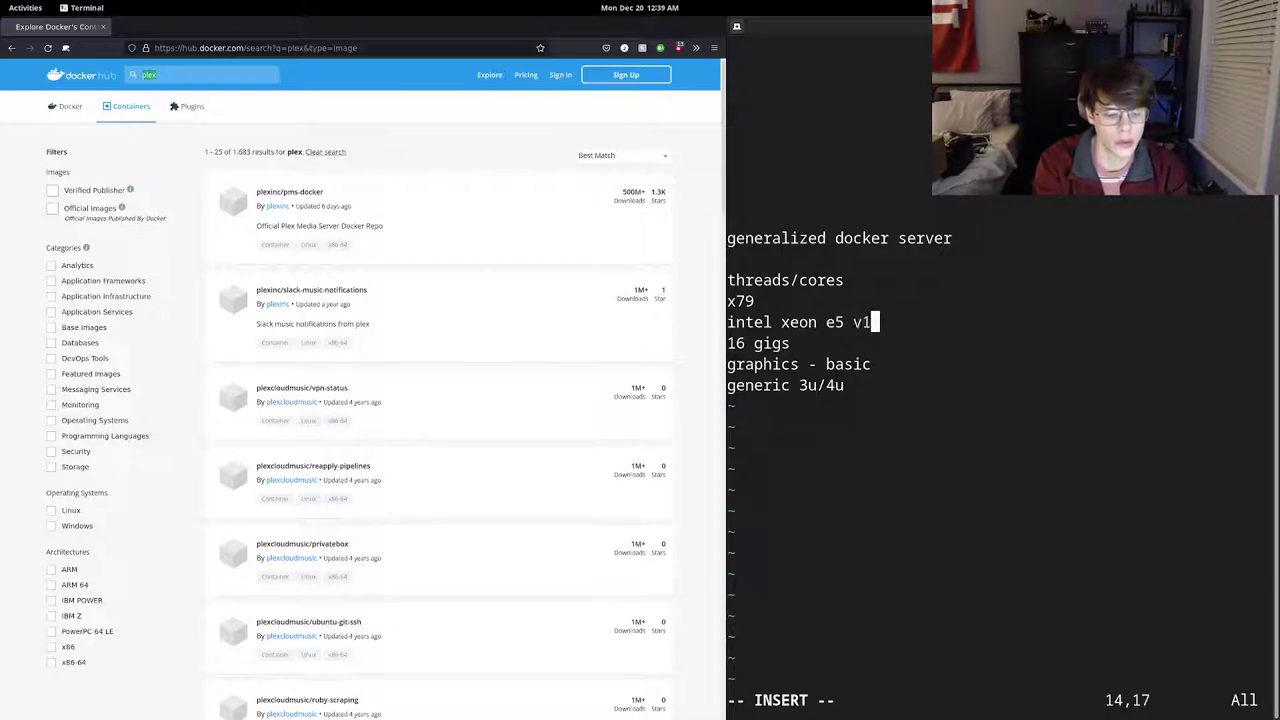
text(/v2)
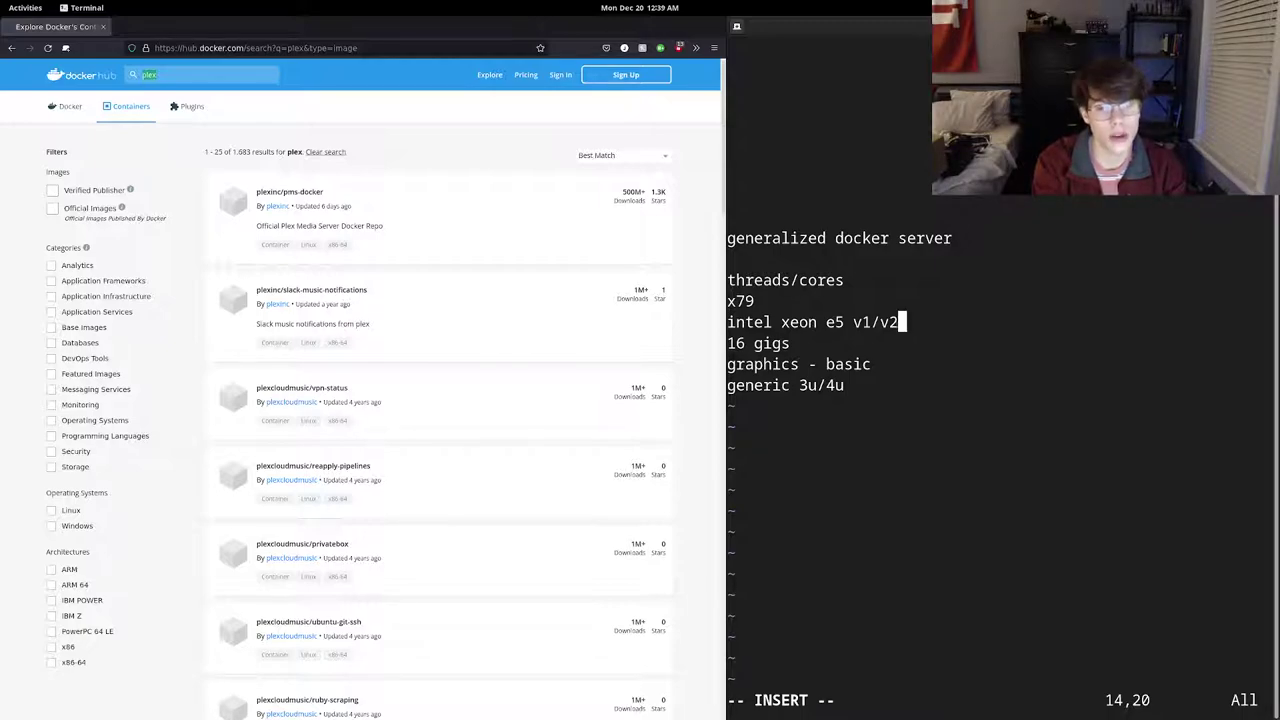
- Add the line "500gb ssd" below "generic 3u/4u" at the end of the list
key(Down)
key(Down)
key(Down)
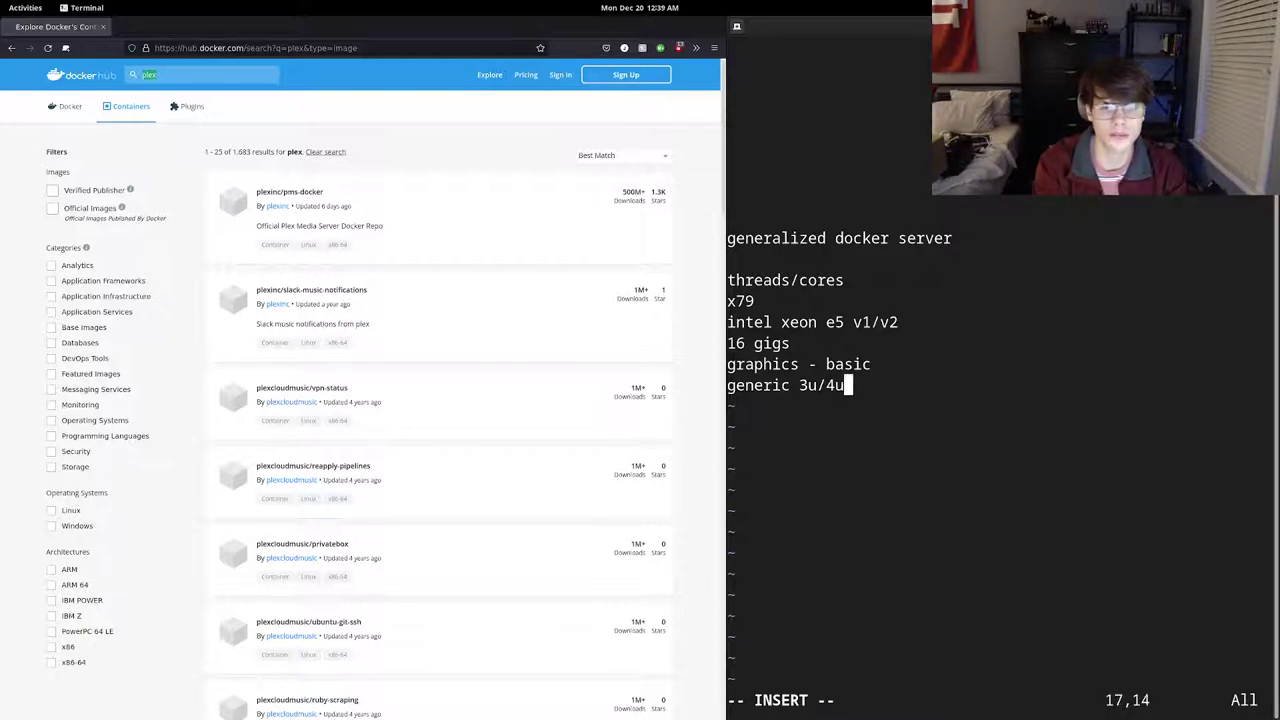
key(Return)
text(500gb )
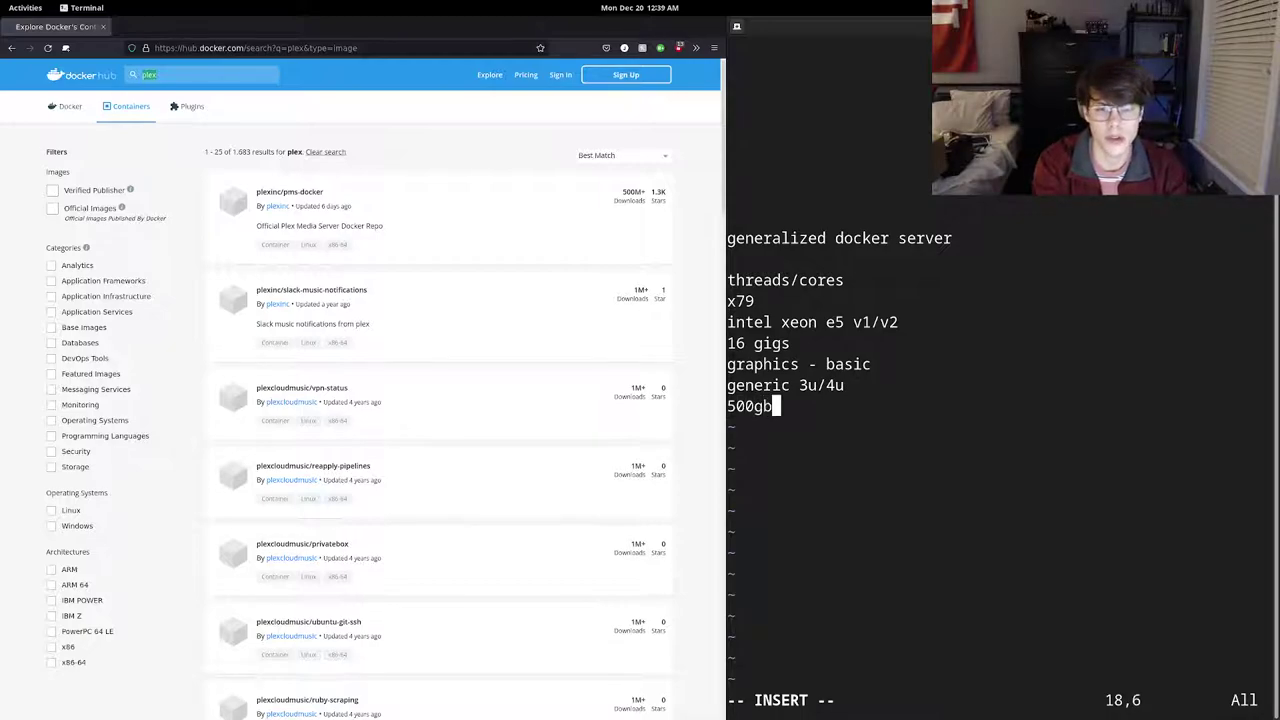
text(ssd)
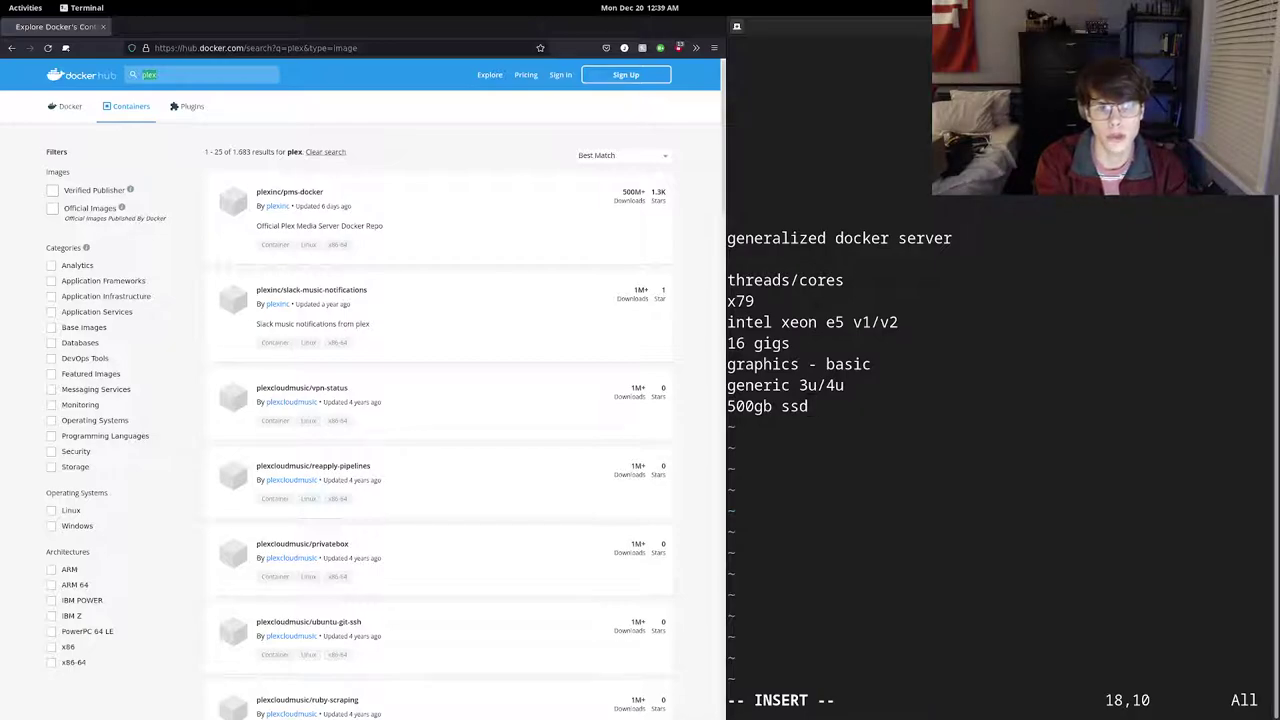
- Leave a blank line after "500gb ssd" and add "psu", ending on a new empty line
key(Return)
key(Return)
text(psu)
key(Return)
text(m)
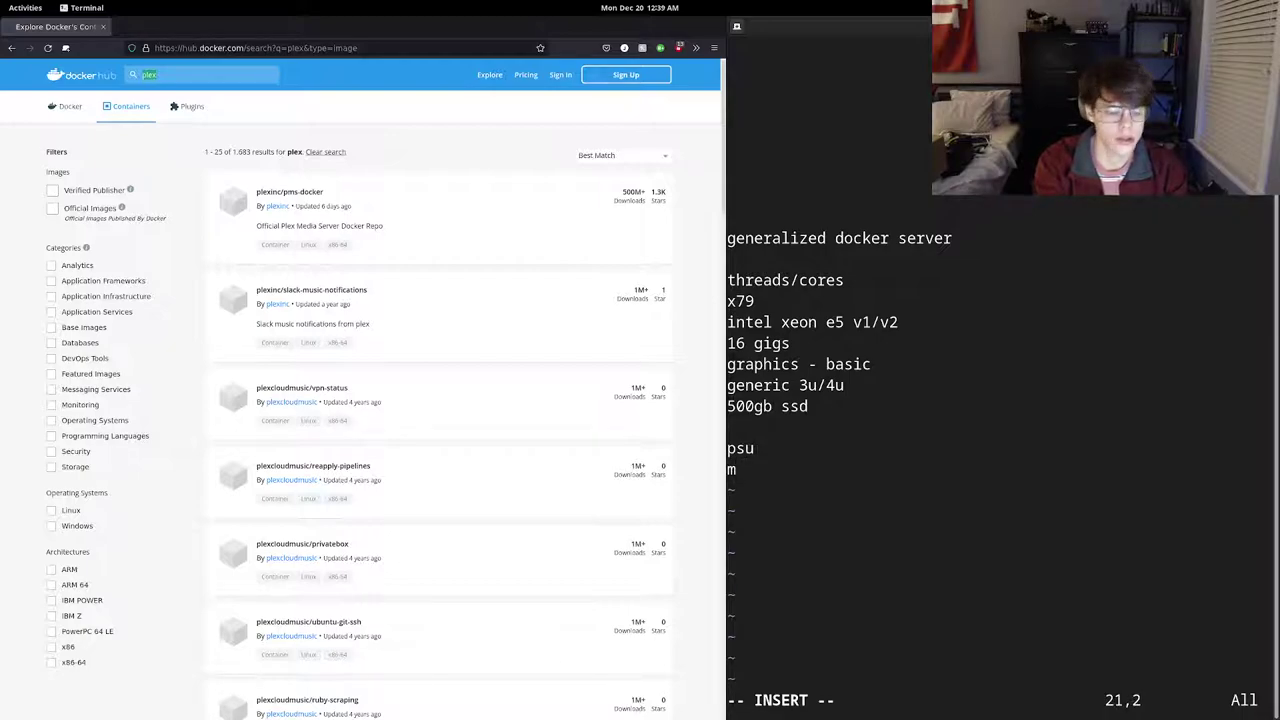
key(BackSpace)
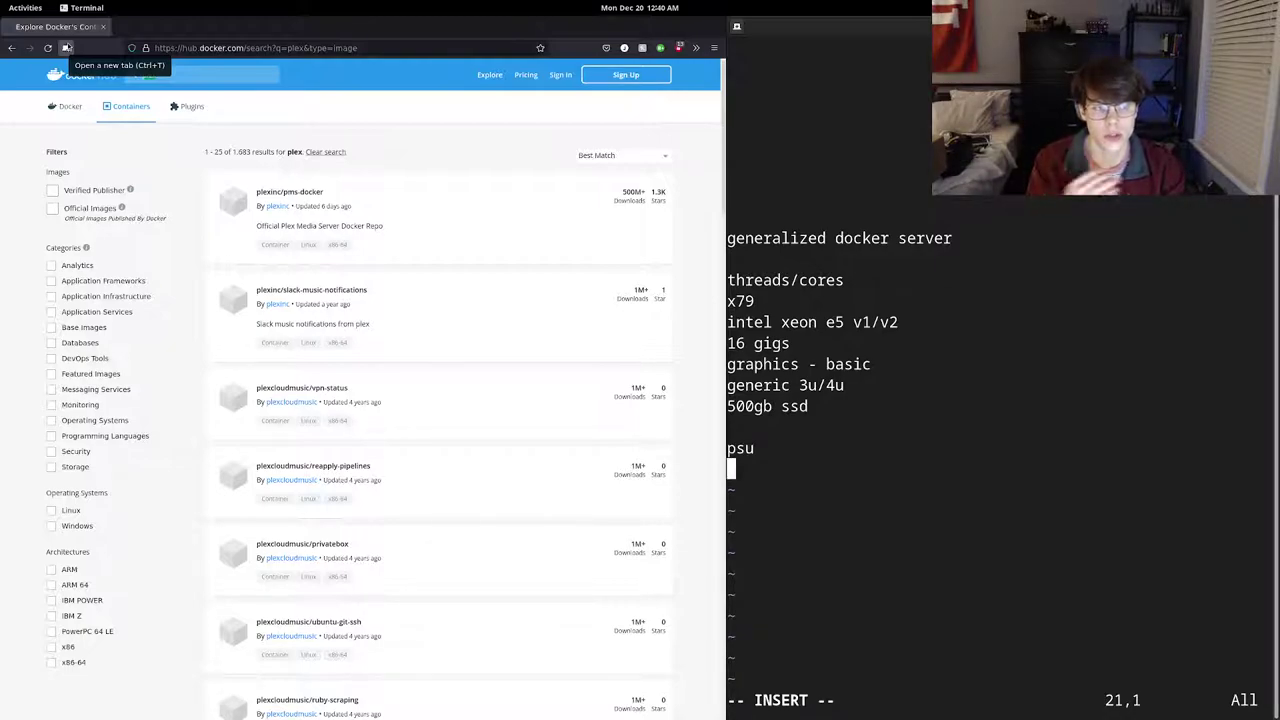
- Switch to Firefox, search the web for "intel ark e5 v2" in a new tab, and open Intel's Xeon E5 v2 family specifications page
click(66, 47)
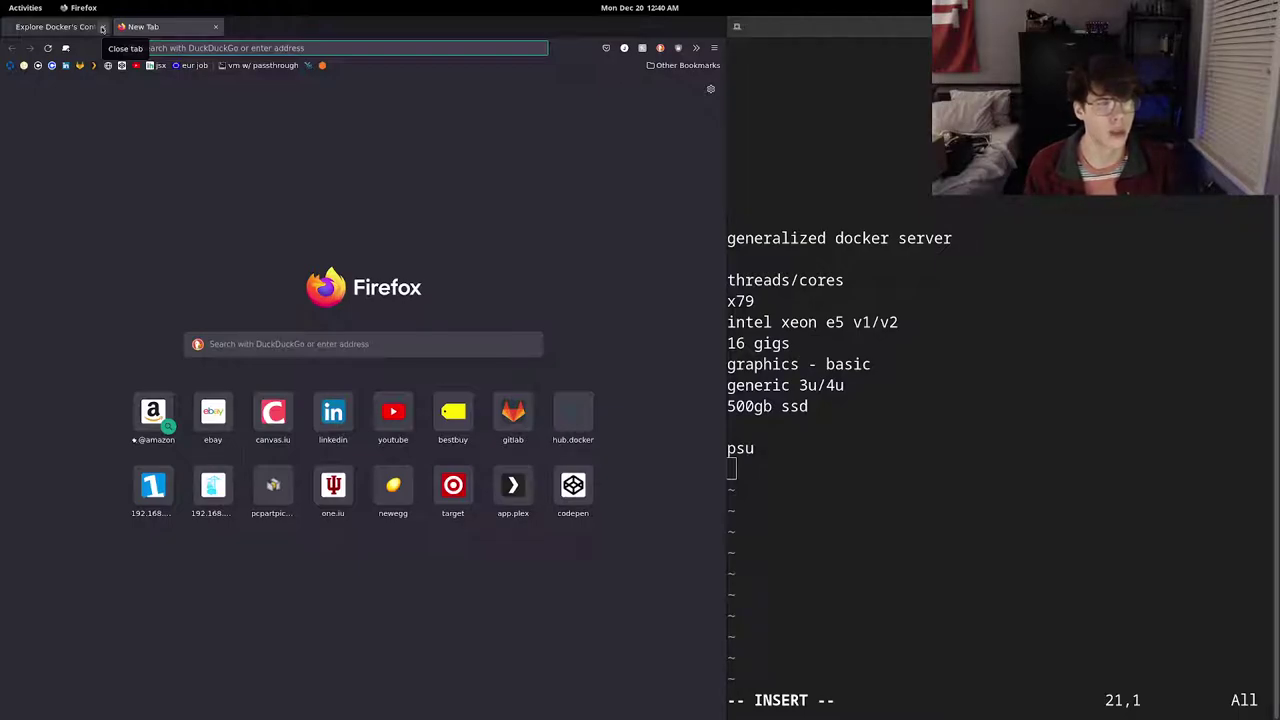
click(208, 50)
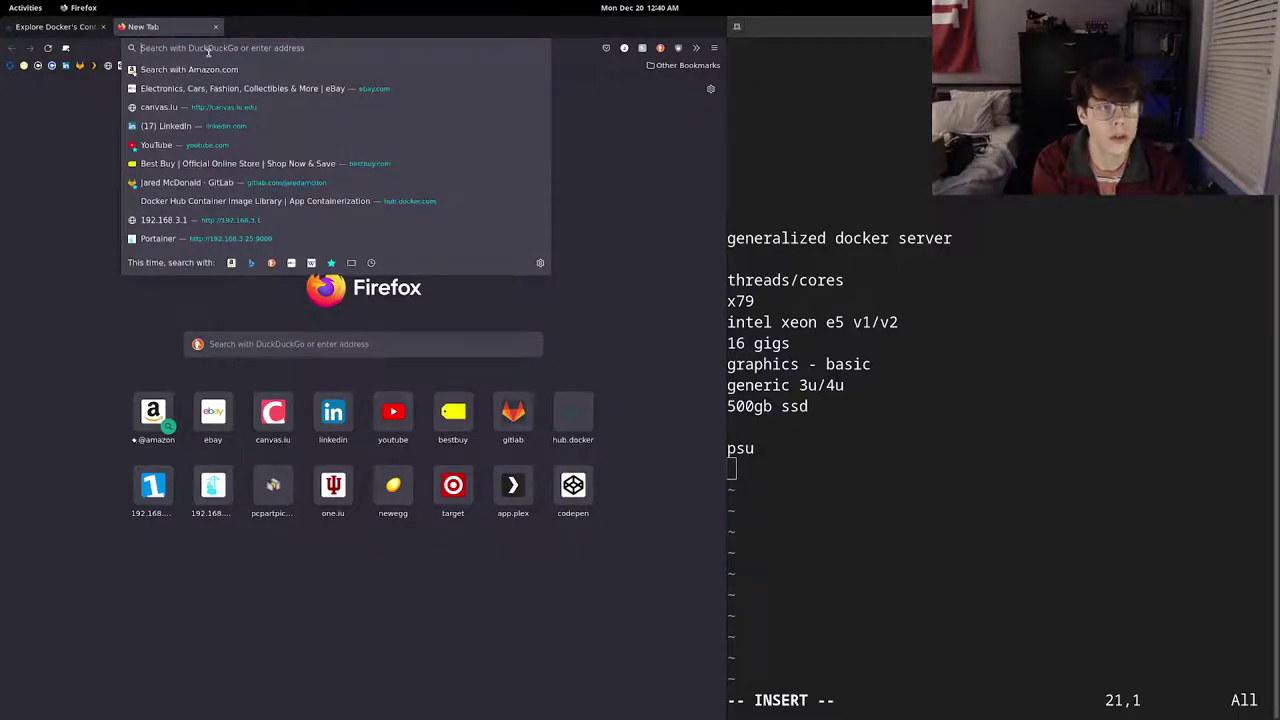
text(intel ark)
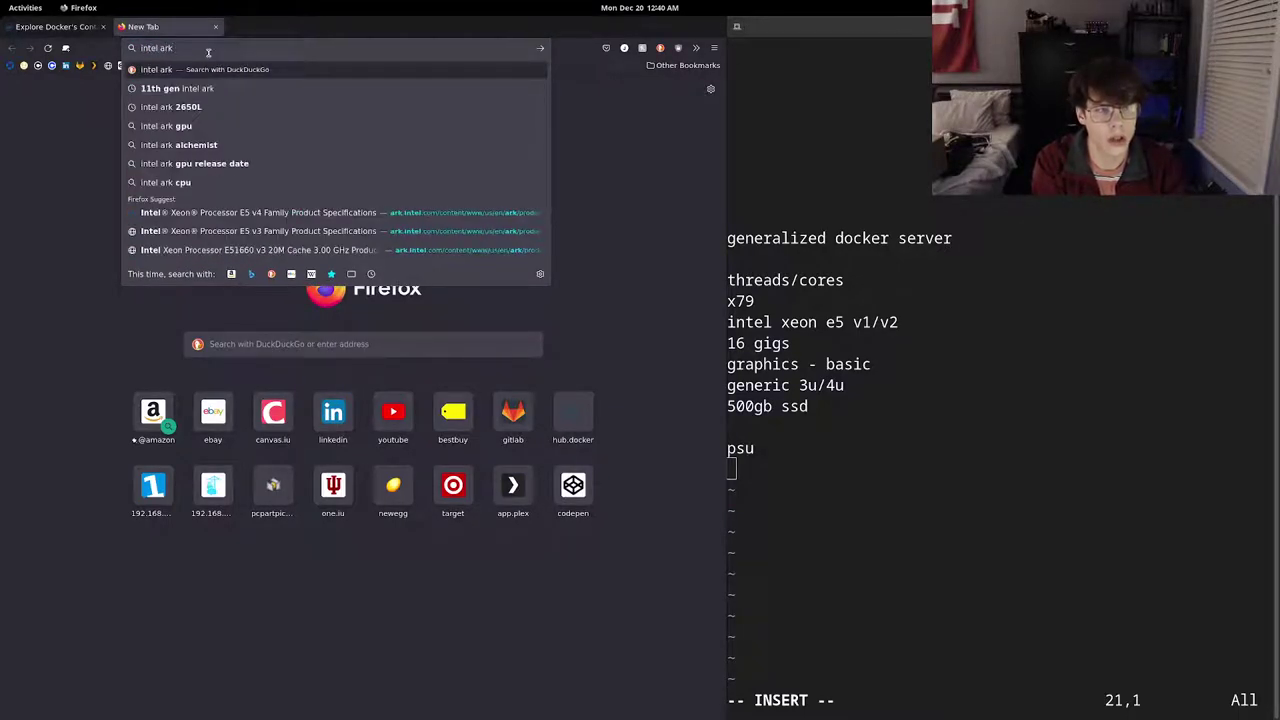
text( e5)
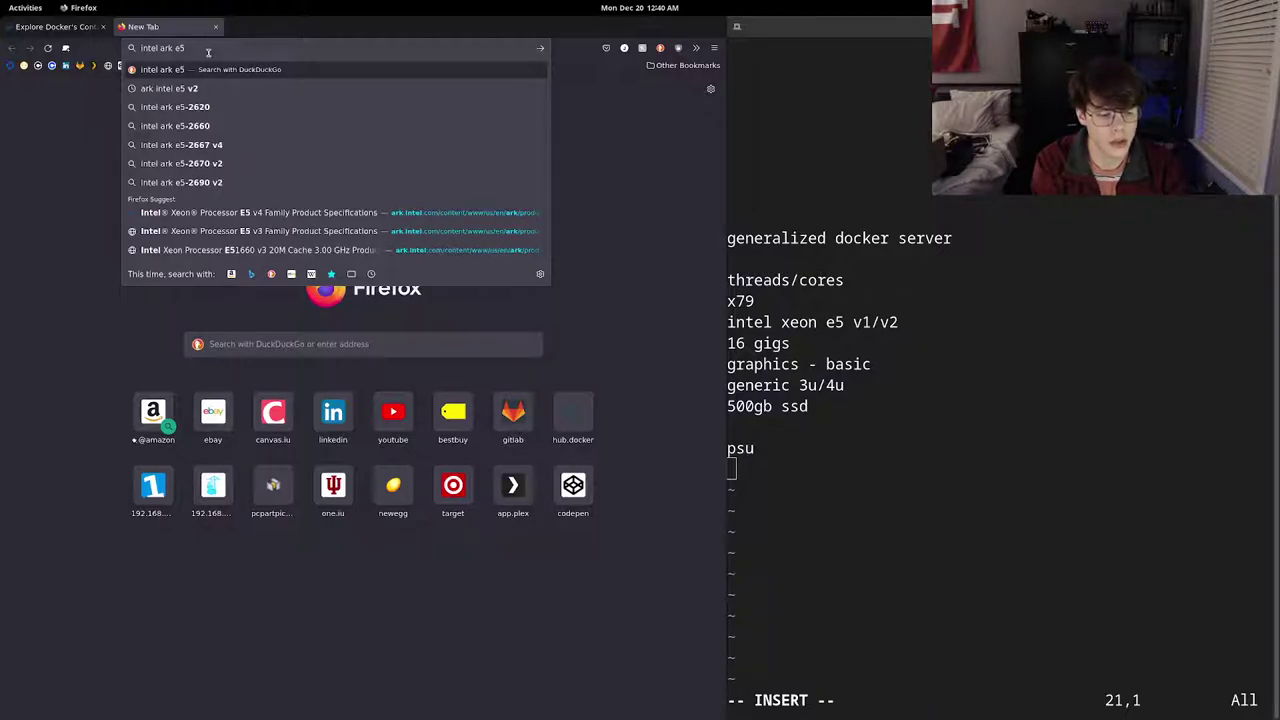
text( v2)
key(Return)
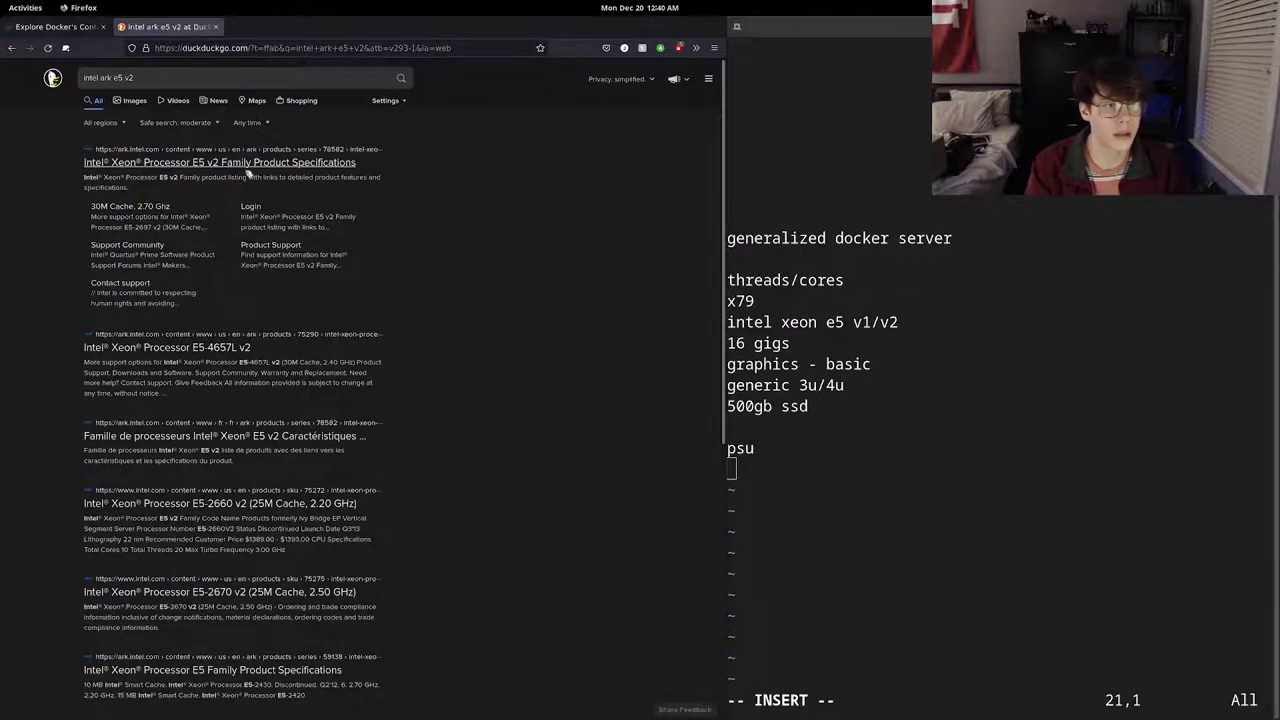
click(246, 166)
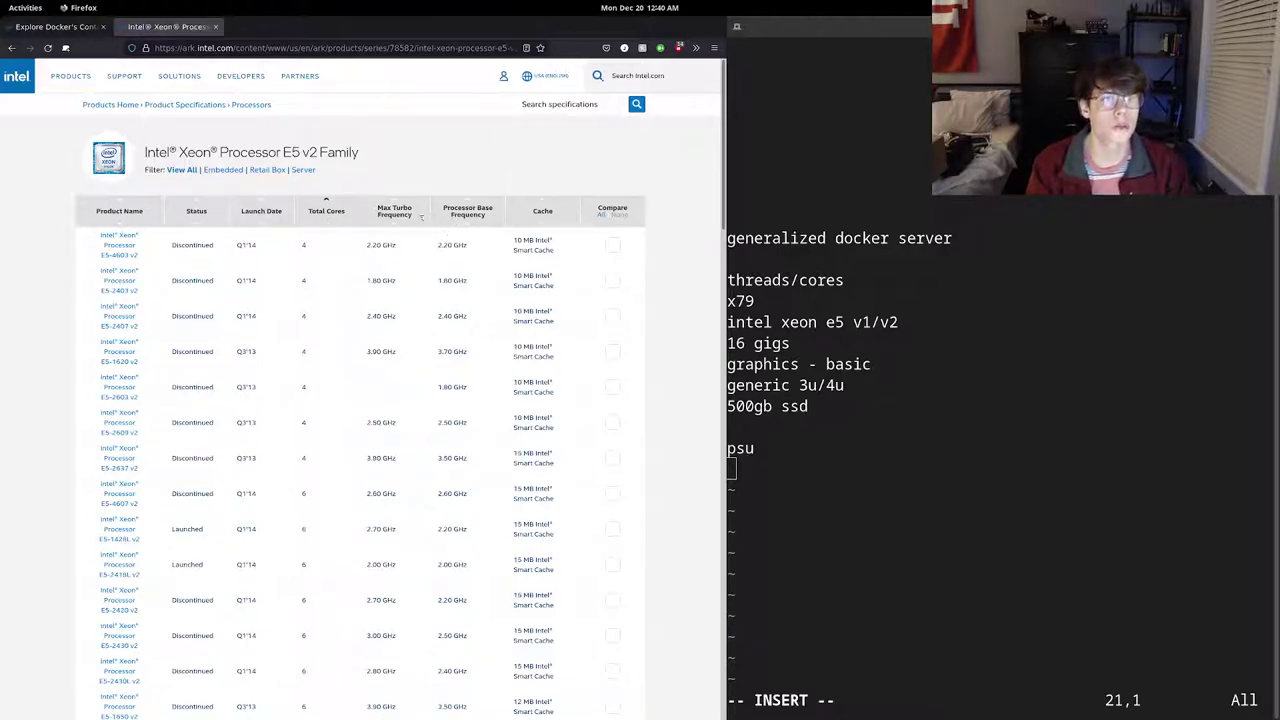
- Sort the E5 v2 processor table by max turbo frequency, re-sort it by total cores from highest, and review the models
click(401, 213)
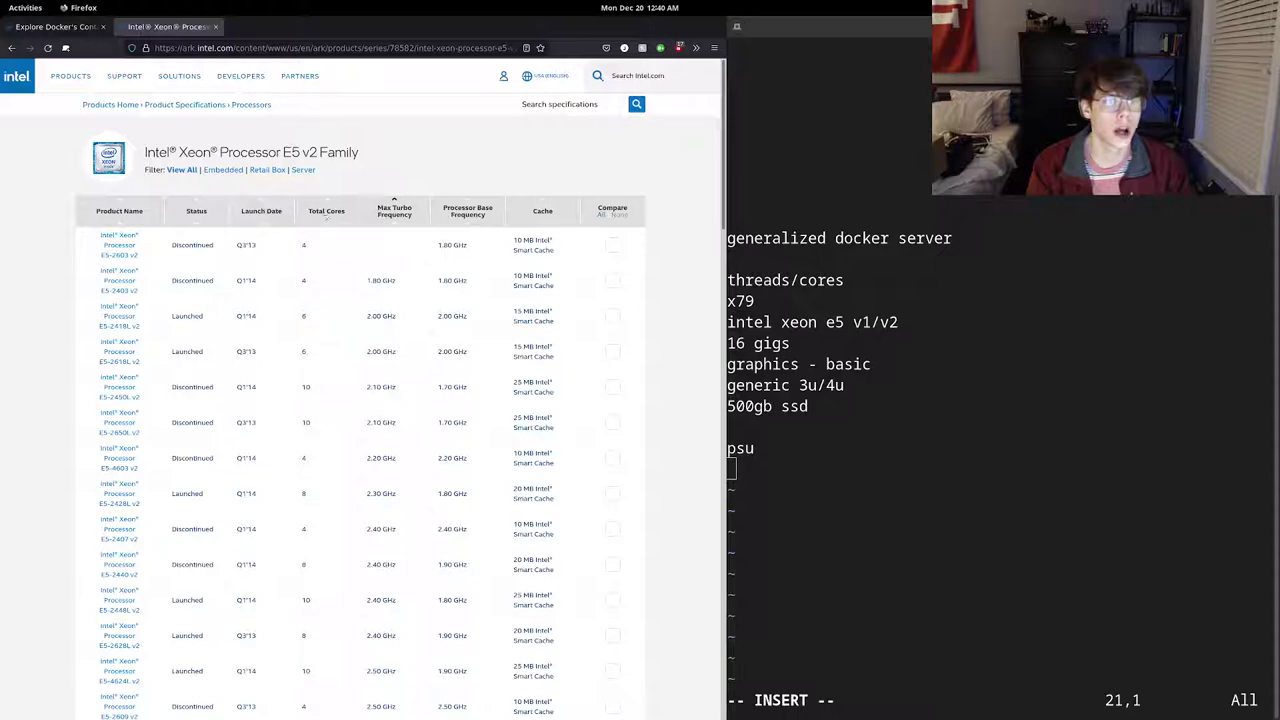
click(326, 211)
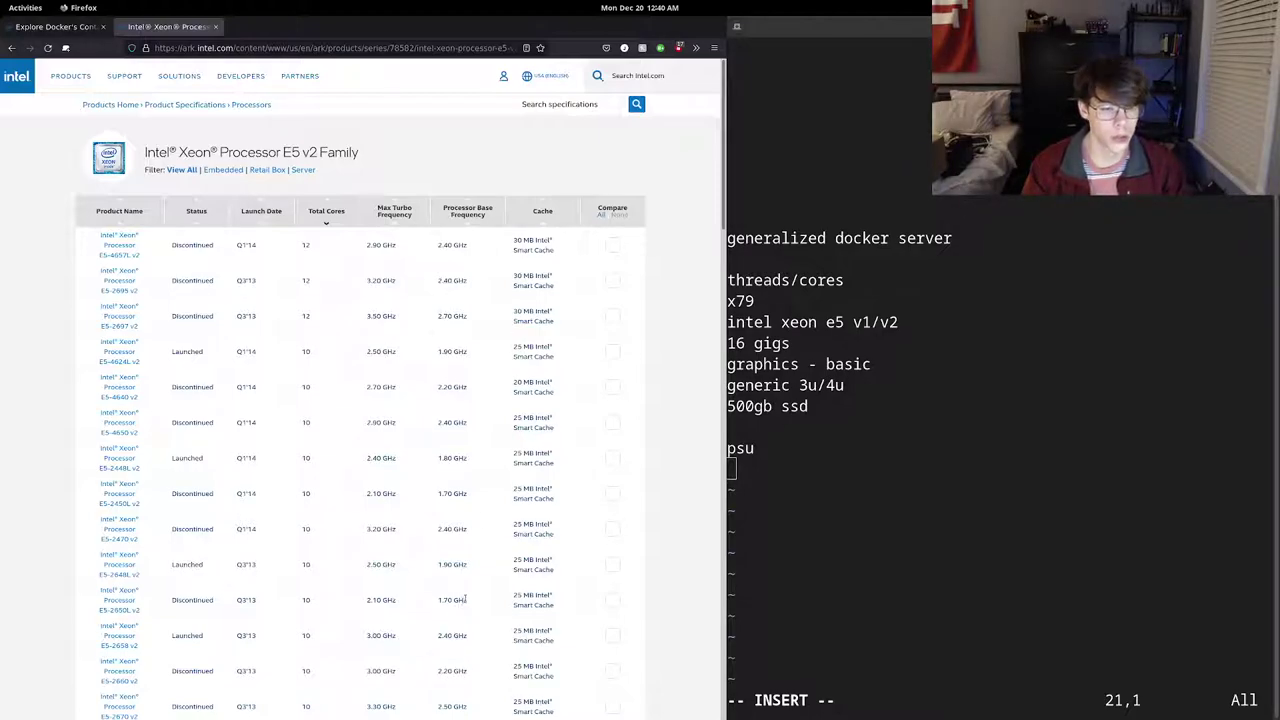
scroll(467, 597, down, 1)
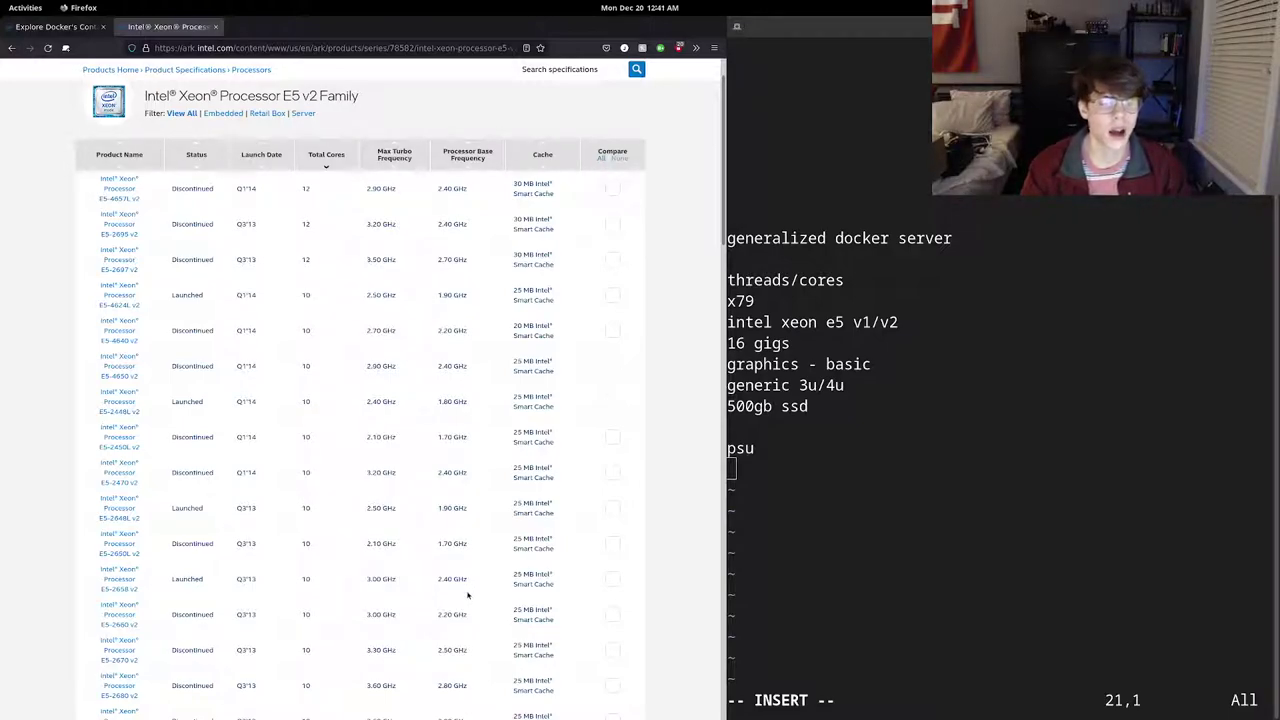
scroll(191, 640, down, 1)
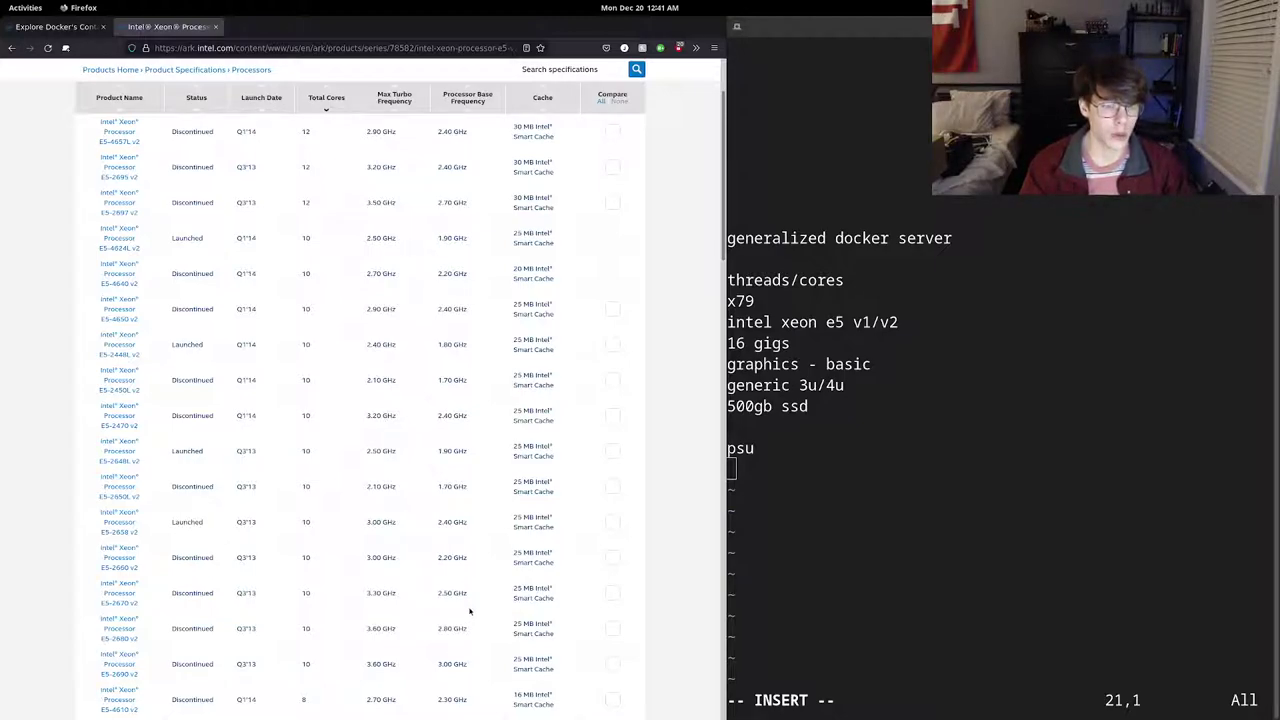
- Open eBay in a new tab and search for "2680 v2"
click(65, 47)
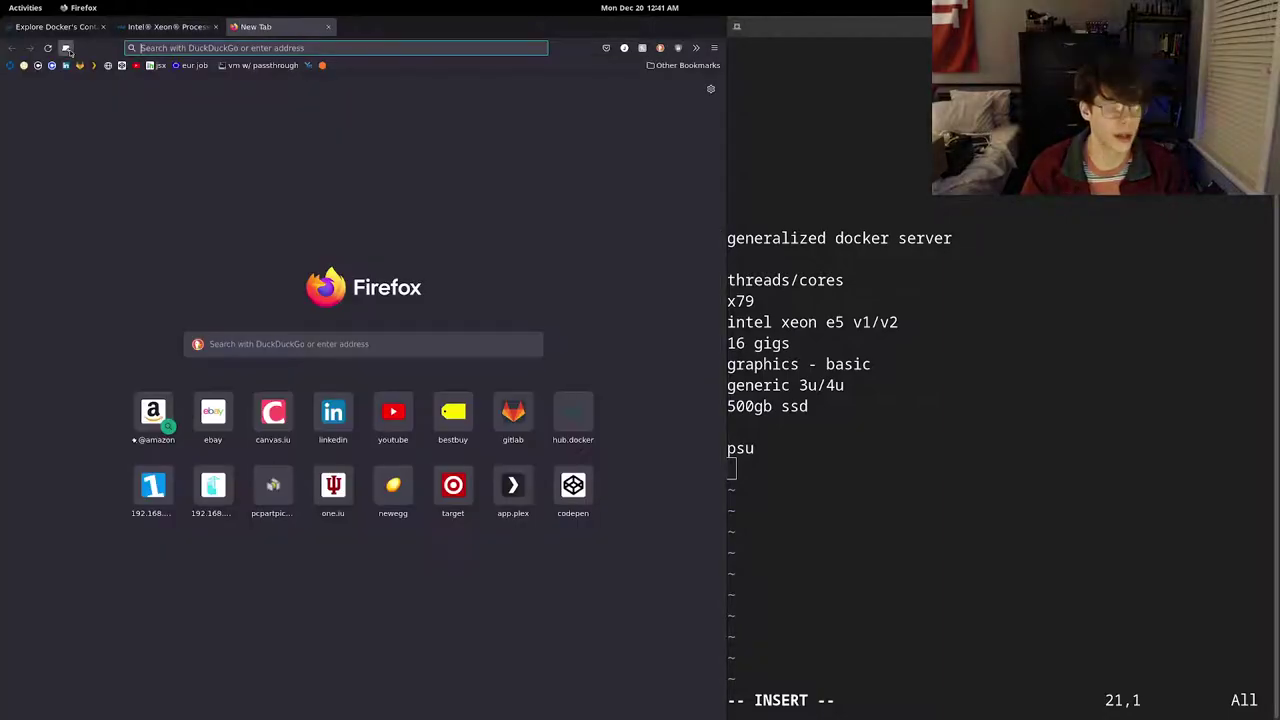
text(eba)
key(Return)
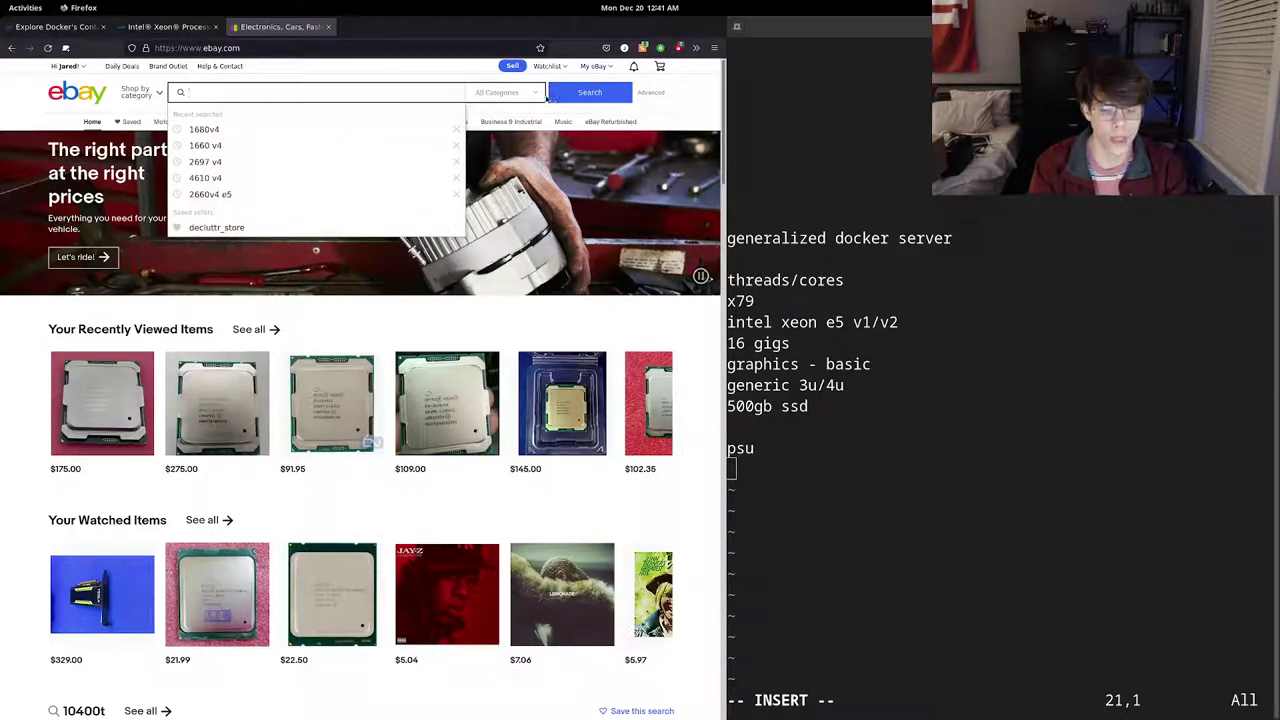
text(26)
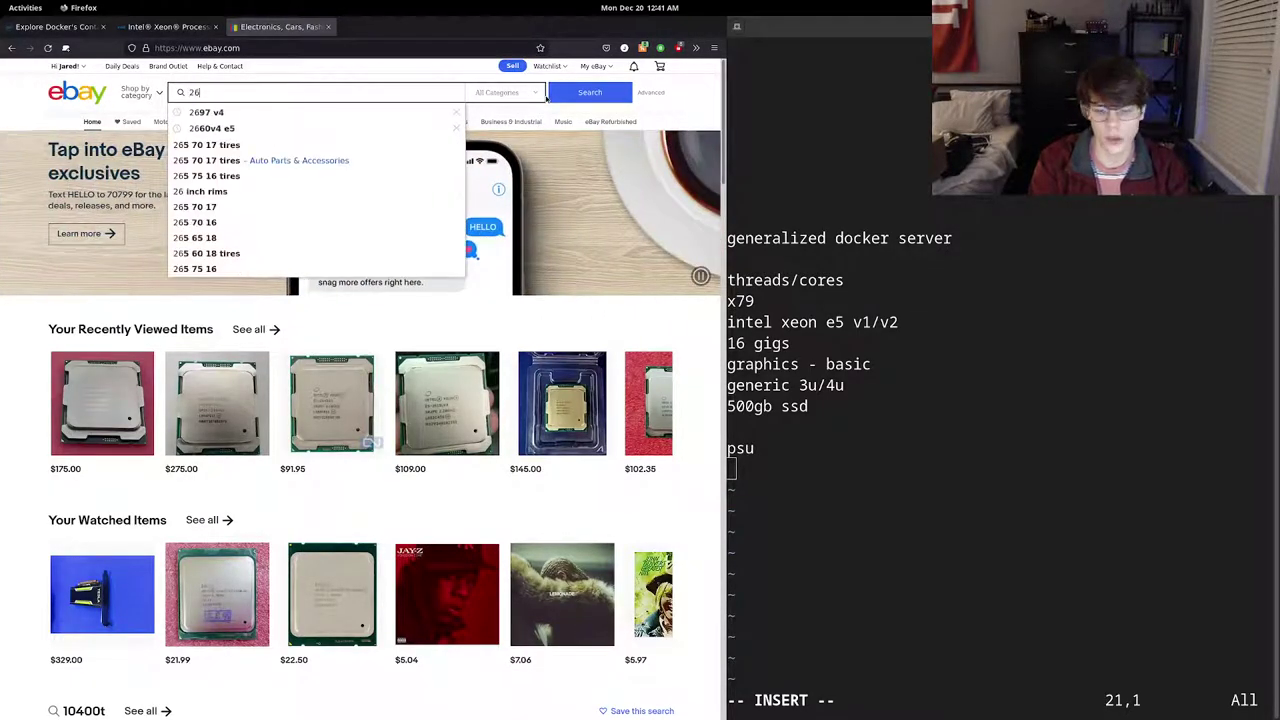
text(80 v2)
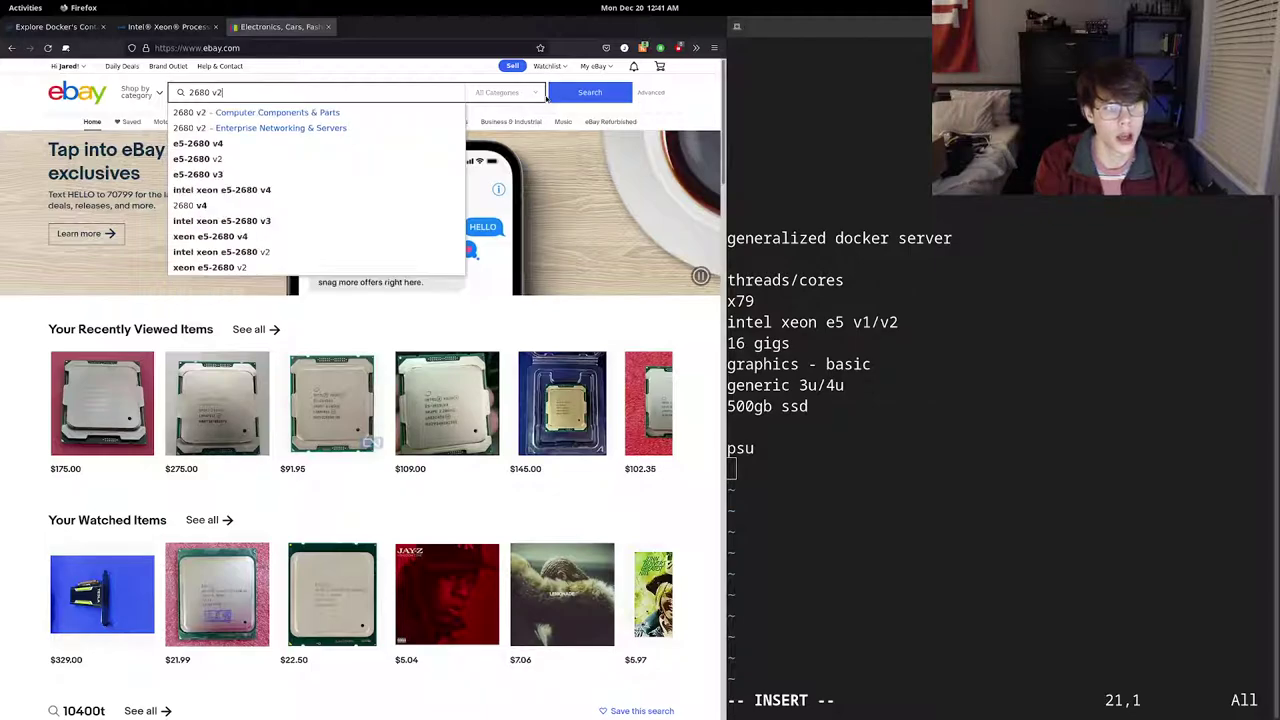
key(Return)
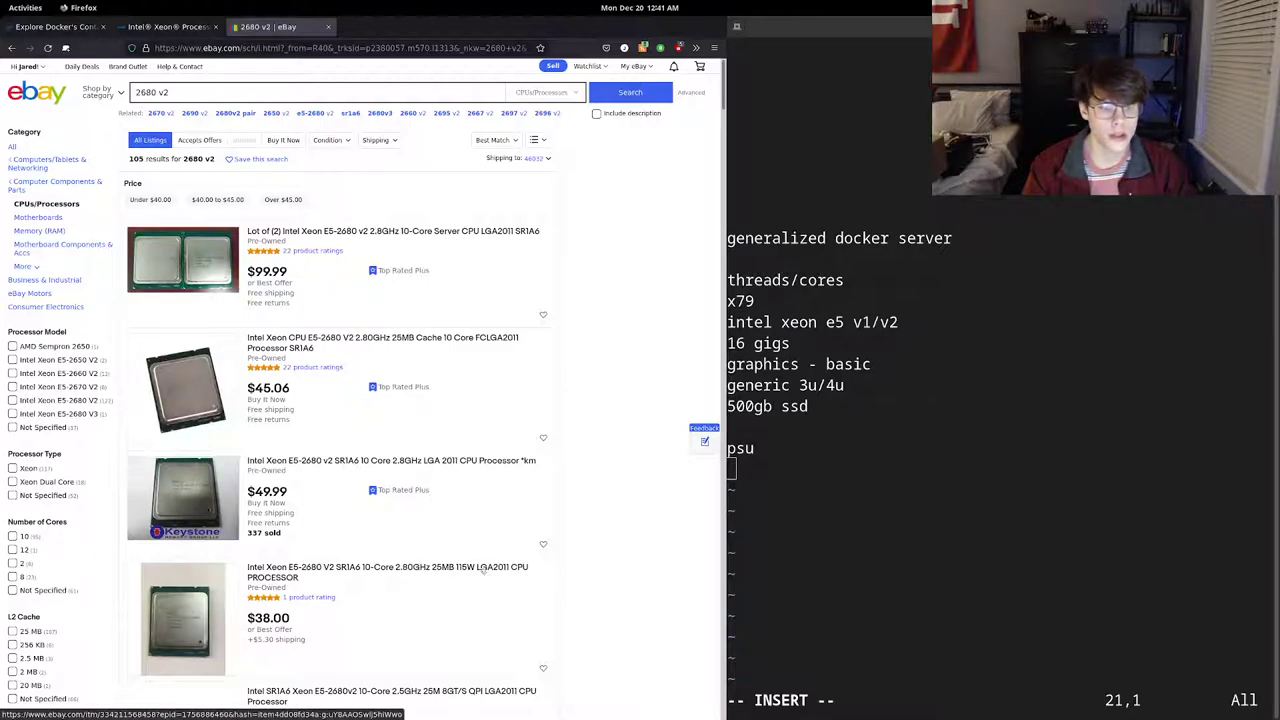
- Switch back to Vim in the terminal and insert a long run of blank lines below "psu"
click(777, 477)
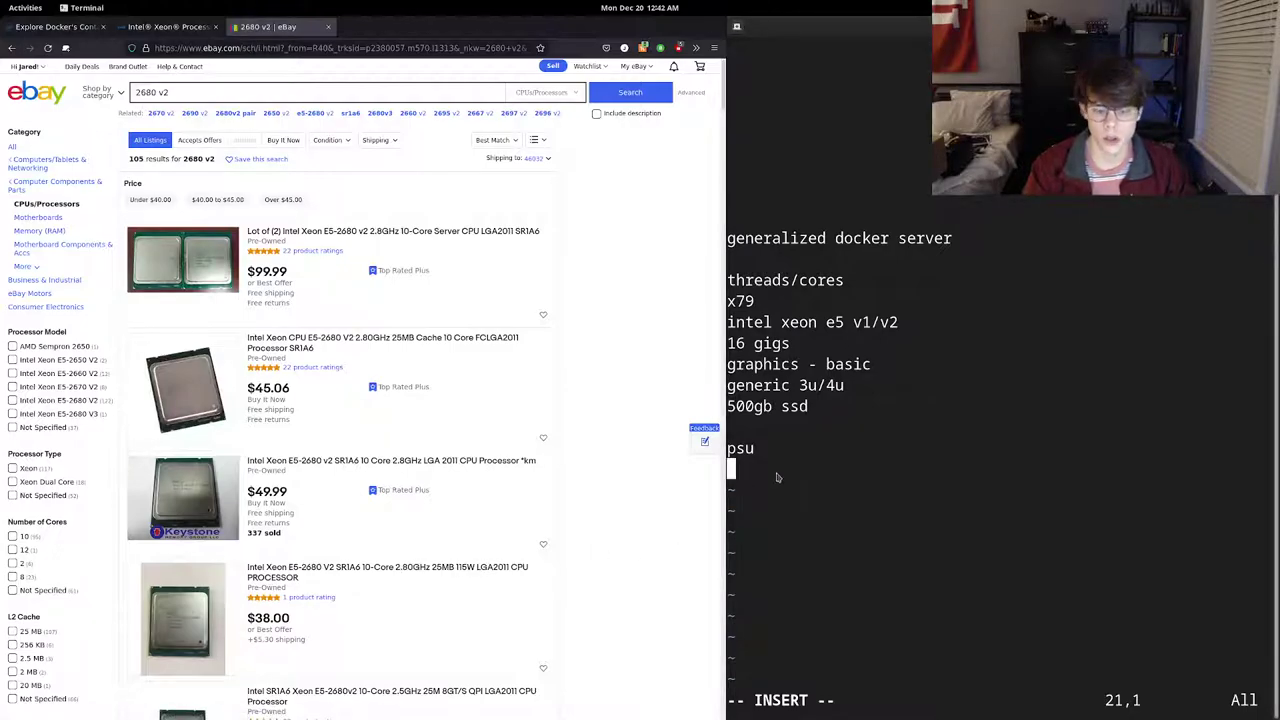
key(Return)
key(Return)
key(Return)
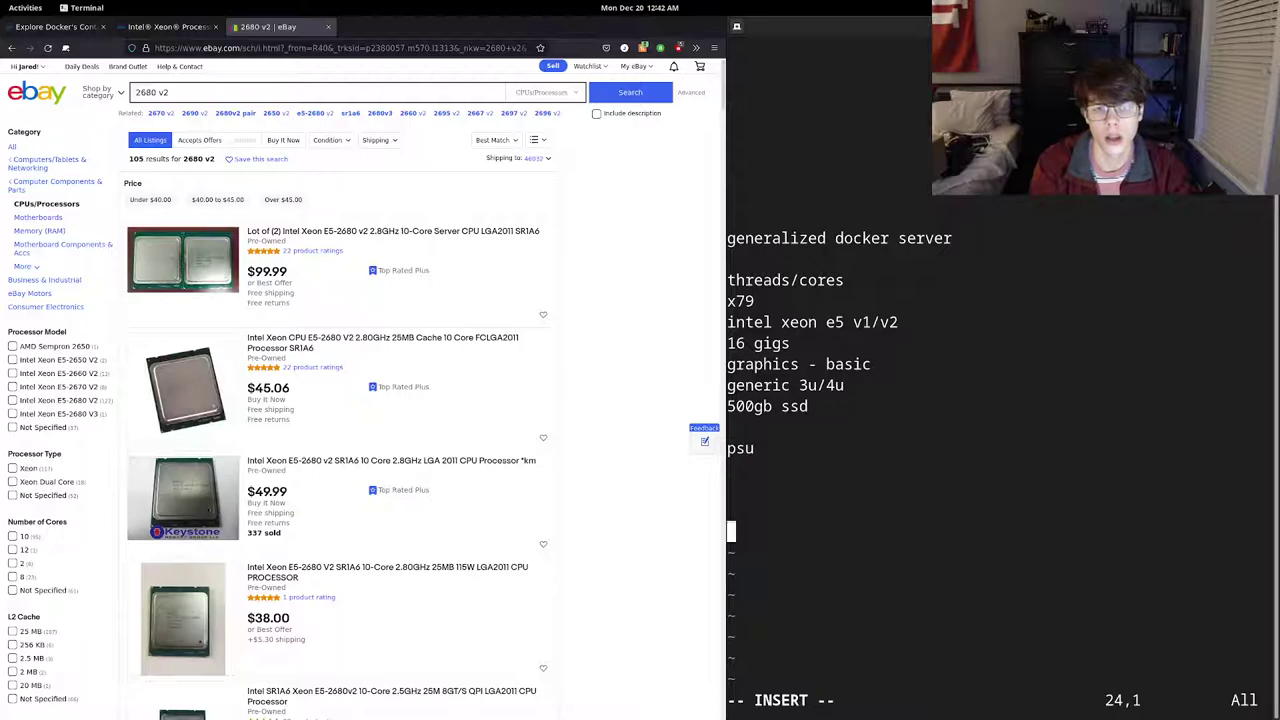
key(Return)
key(Return)
key(Return)
key(Return)
key(Return)
key(Return)
key(Return)
key(Return)
key(Return)
key(Return)
key(Return)
key(Return)
key(Return)
key(Return)
key(Return)
key(Return)
key(Return)
key(Return)
key(Return)
key(Return)
key(Return)
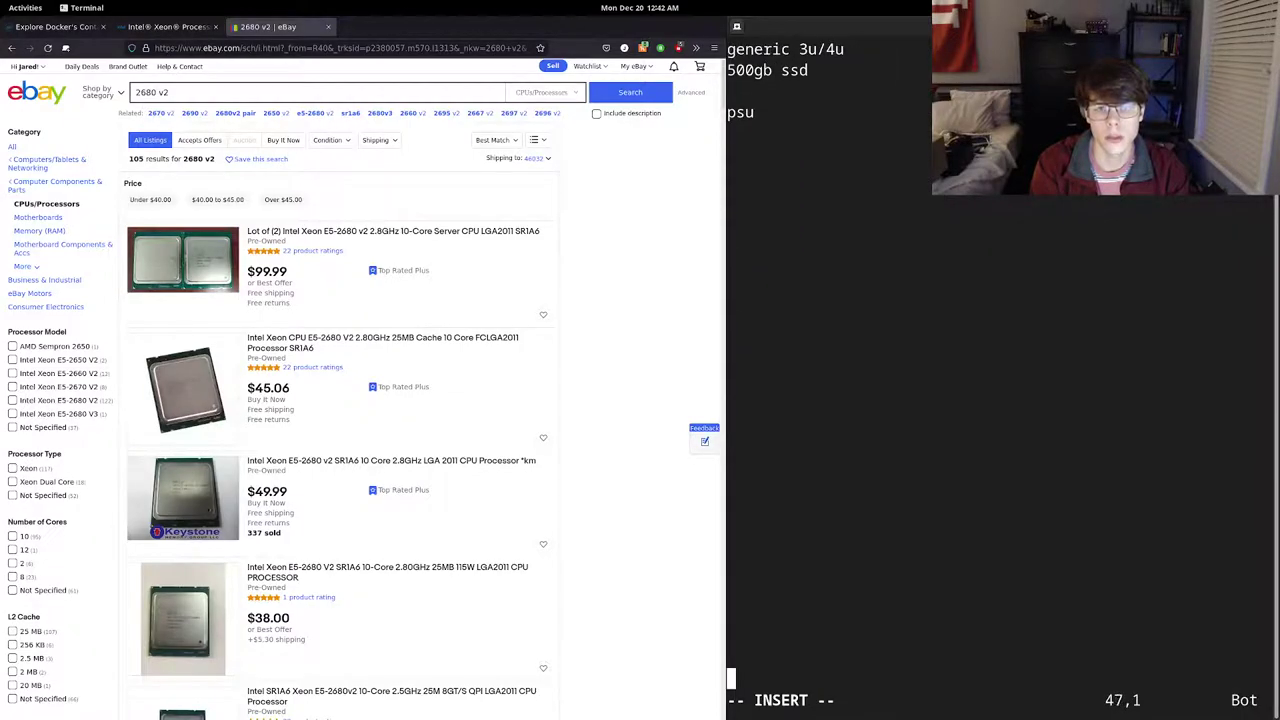
key(Return)
key(Return)
- Move up through the blank lines below "psu" in the note and enter the line "CPU - 2680 v2"
key(Up)
key(Up)
key(Up)
key(Up)
key(Up)
key(Up)
key(Up)
key(Up)
key(Up)
key(Up)
key(Up)
key(Up)
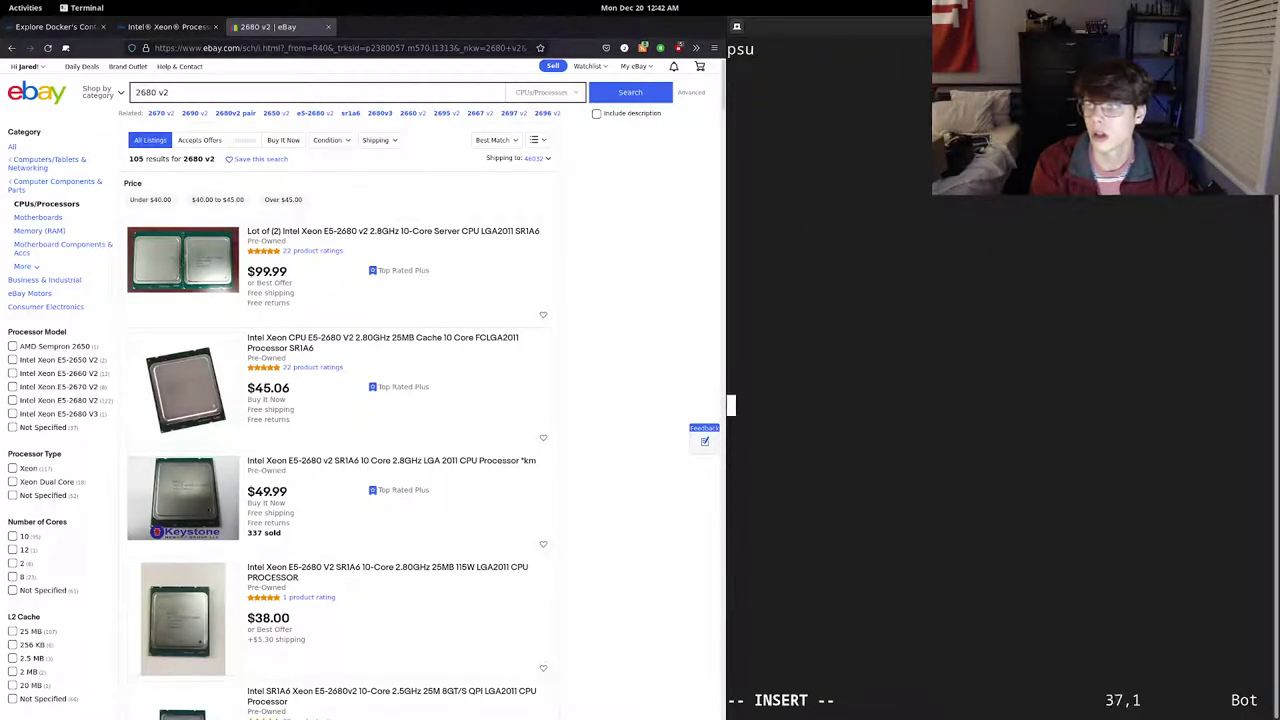
key(Up)
key(Up)
key(Up)
key(Up)
key(Up)
key(Up)
key(Up)
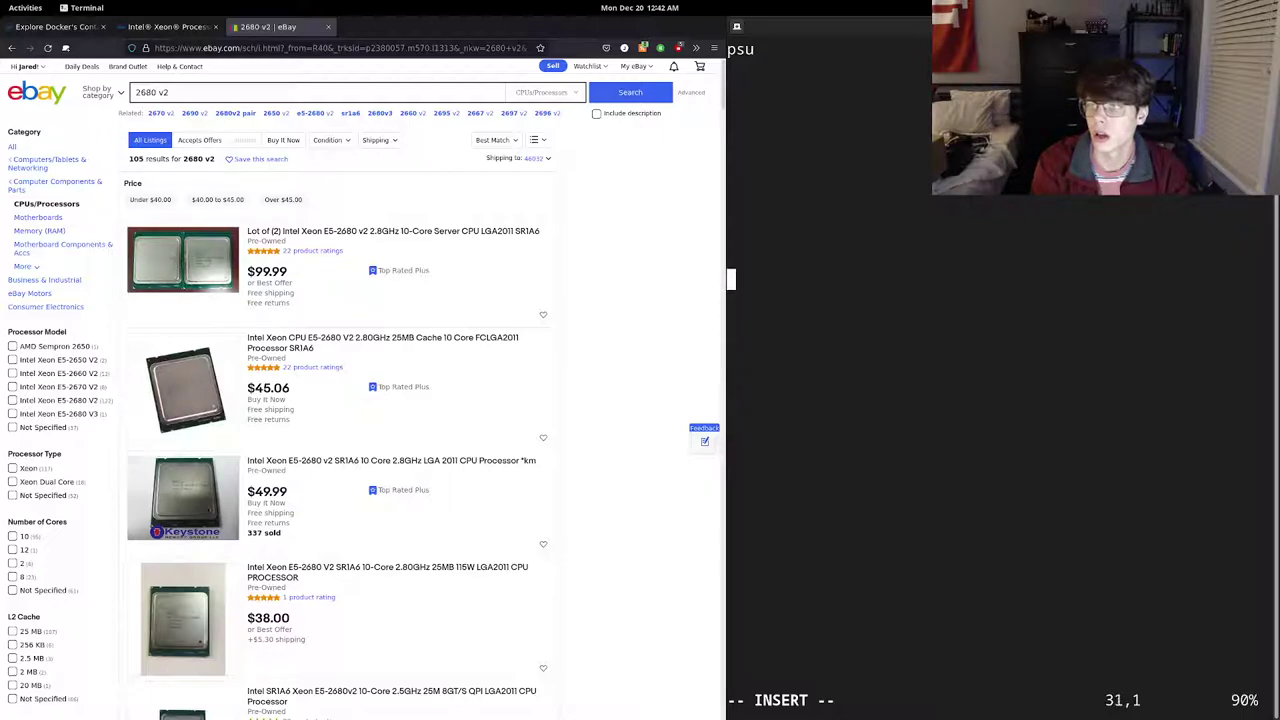
key(Up)
key(Up)
key(Down)
text(CPU)
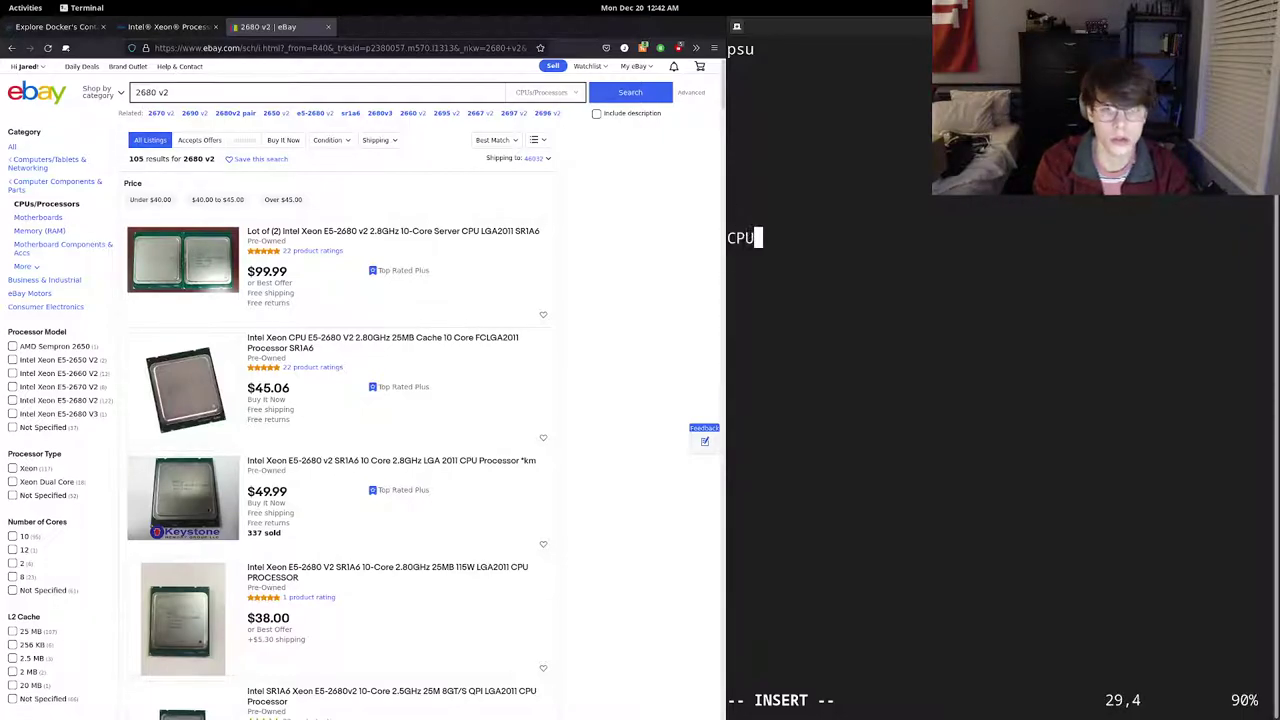
text( - )
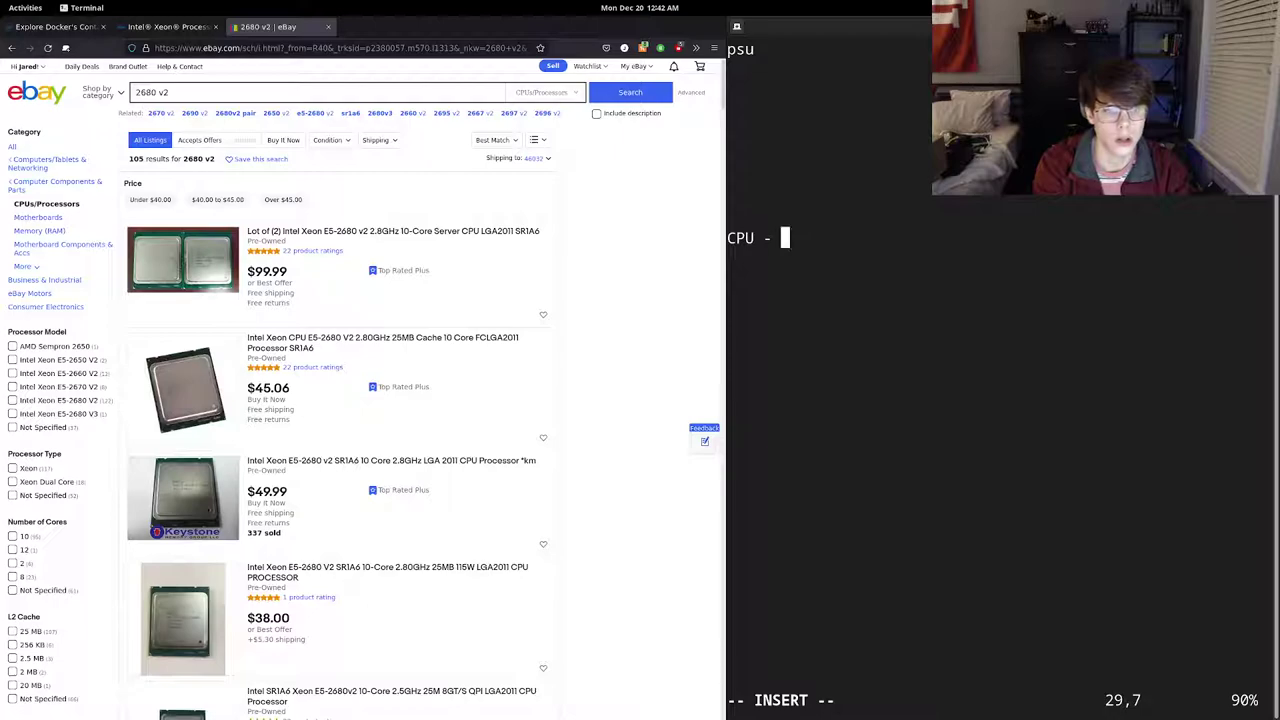
text(2)
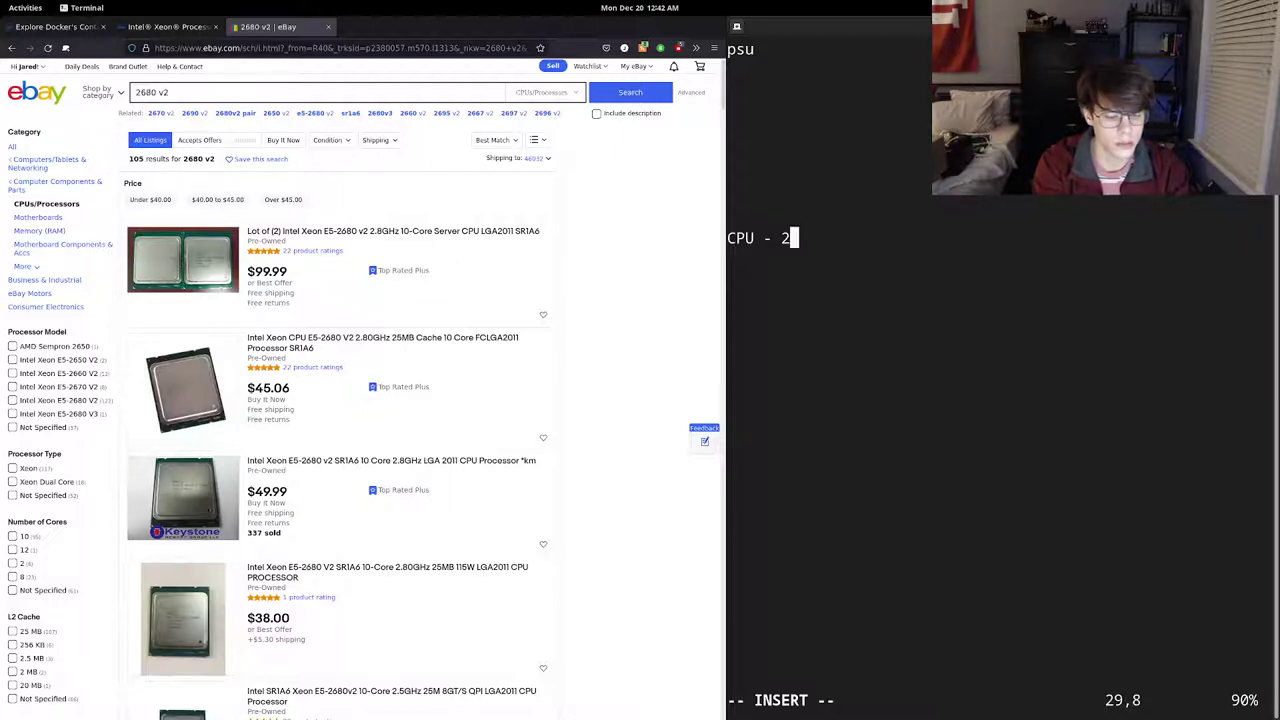
text(680 v)
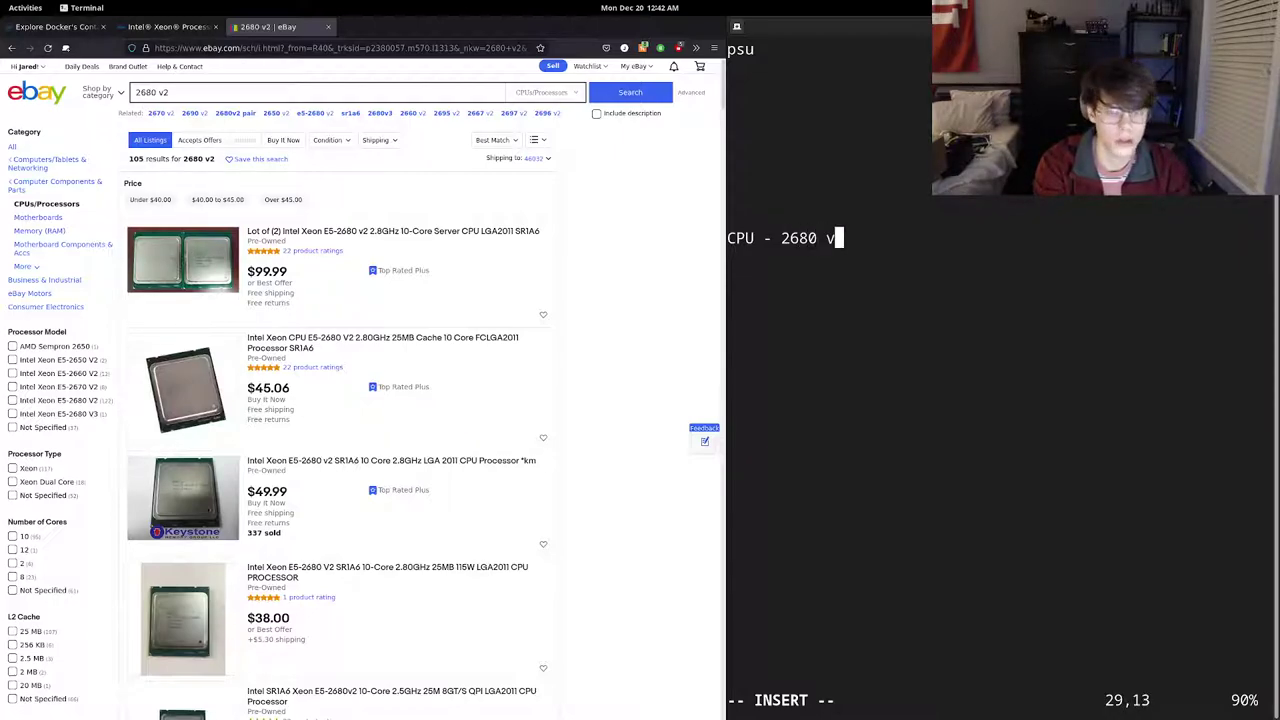
text(2)
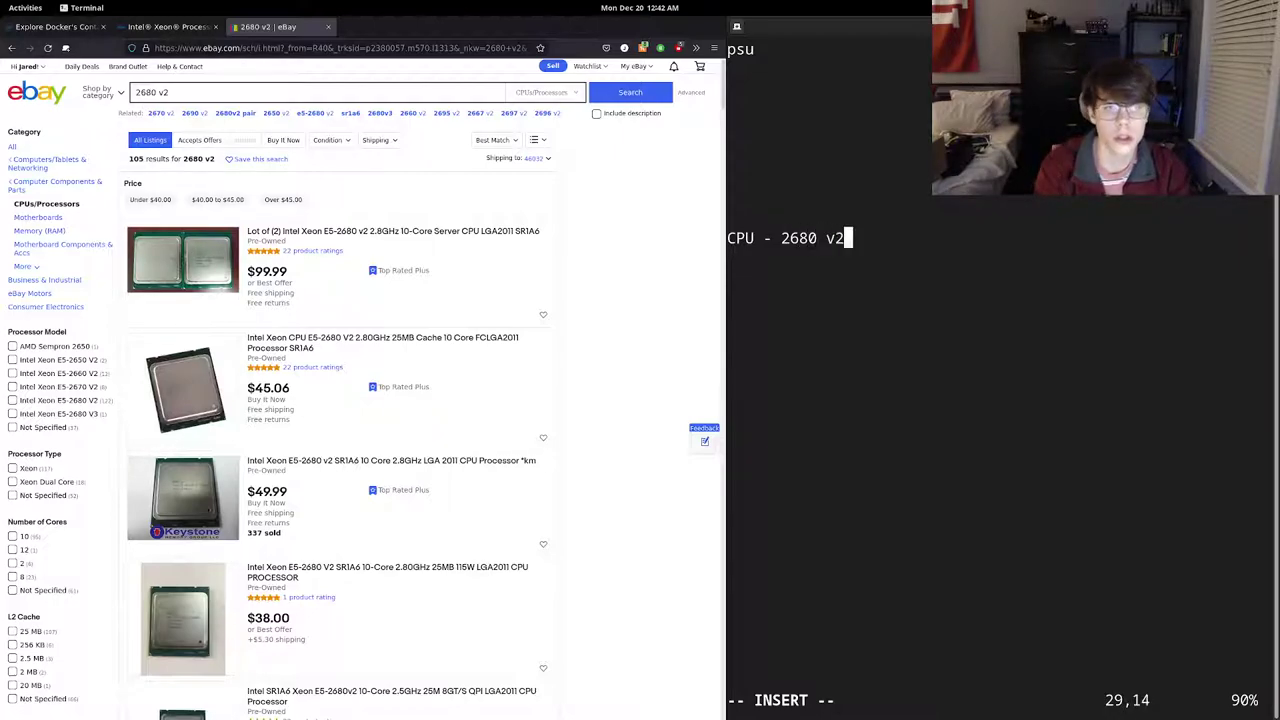
- Switch to Firefox's Intel ARK page, open the Xeon E5-2680 v2 specifications, and examine its processor number, memory types and scalability
click(161, 26)
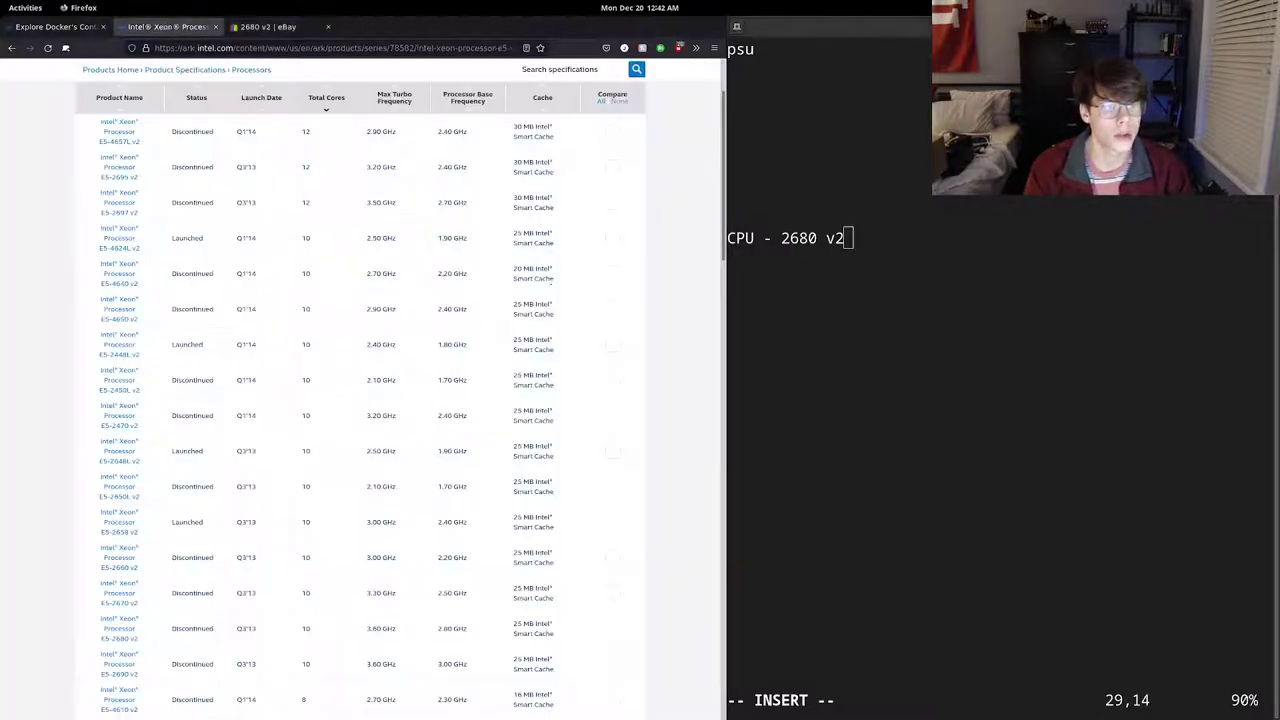
click(137, 617)
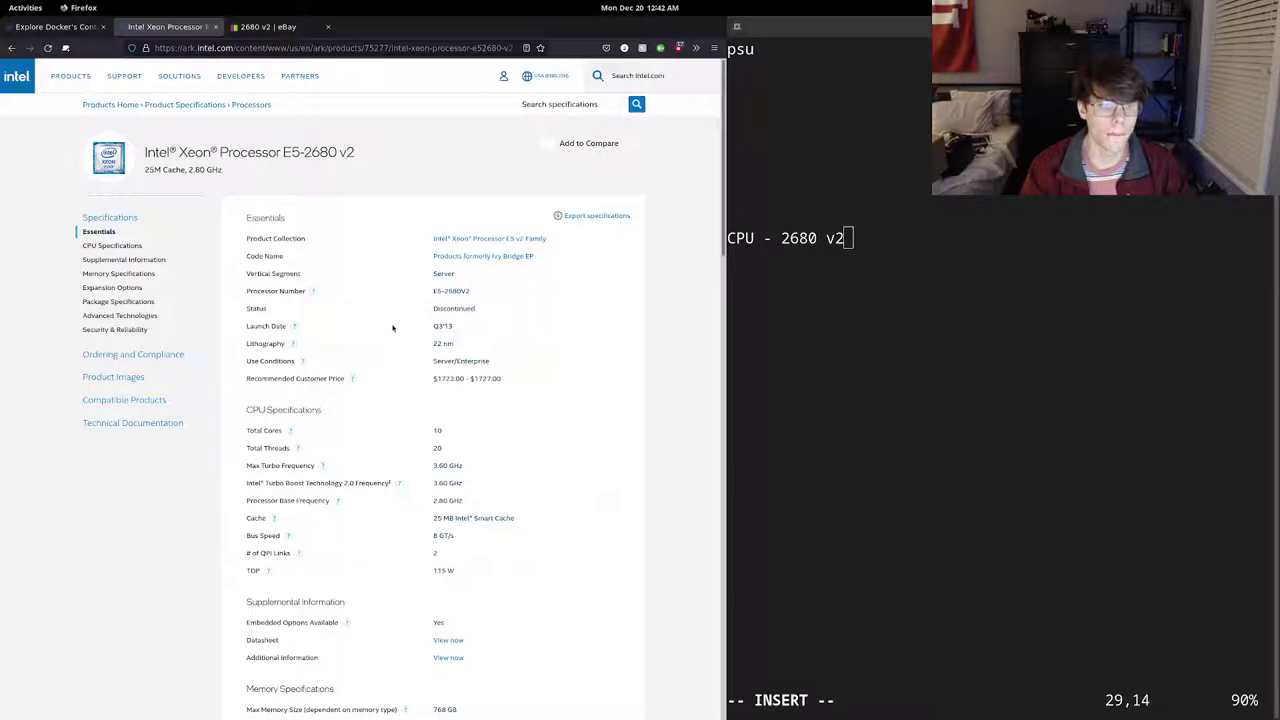
mouse_move(470, 290)
mouse_down()
mouse_move(432, 291)
mouse_move(450, 290)
mouse_up()
click(446, 291)
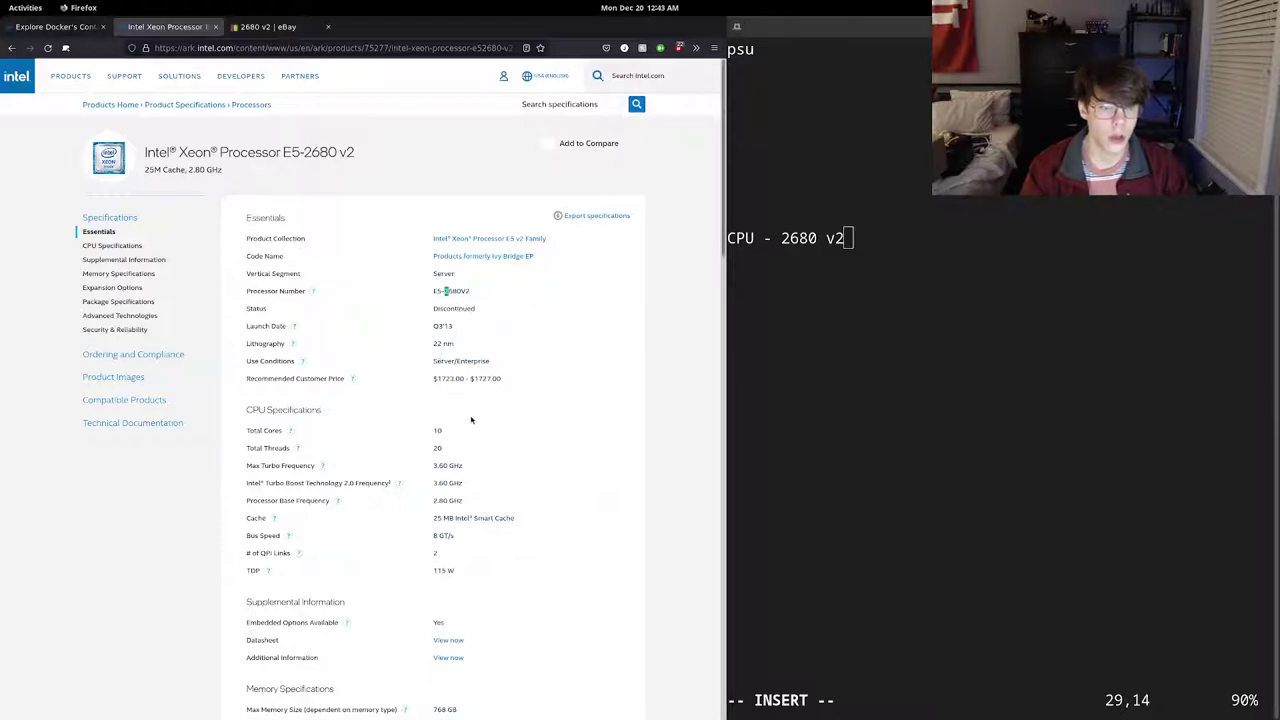
scroll(471, 420, down, 5)
scroll(480, 483, down, 2)
drag(466, 514, 227, 512)
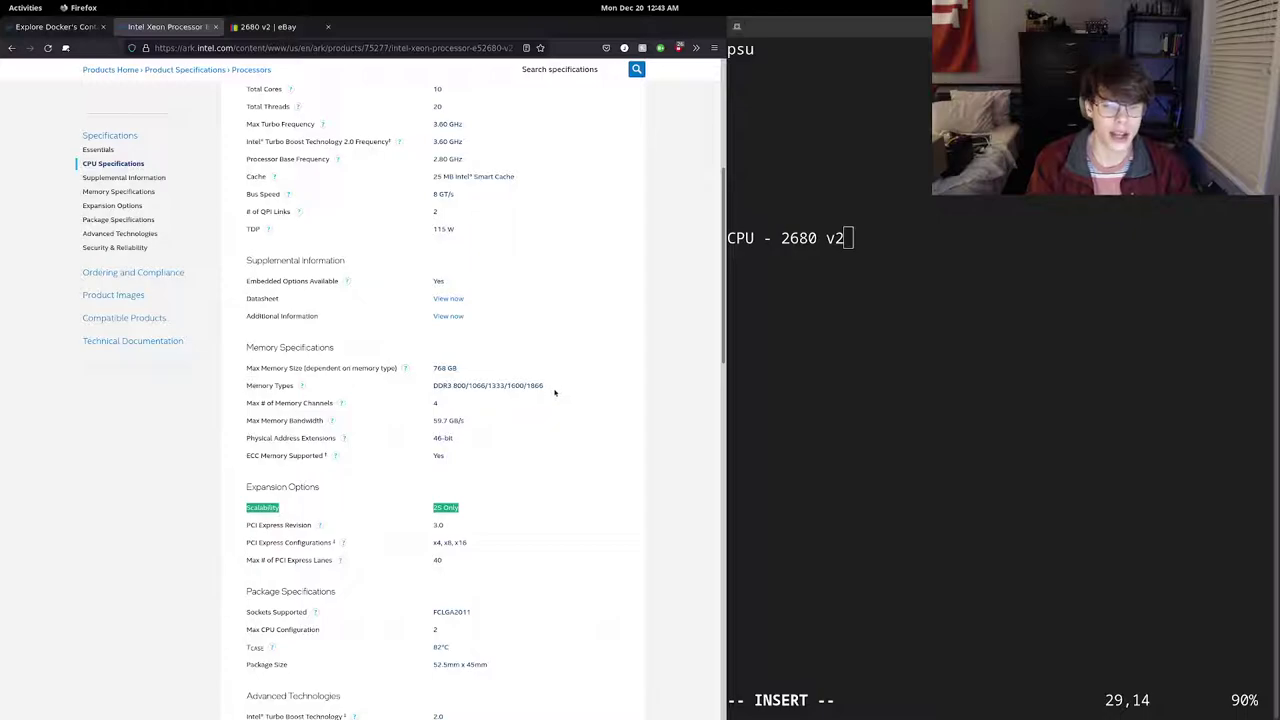
drag(550, 392, 507, 388)
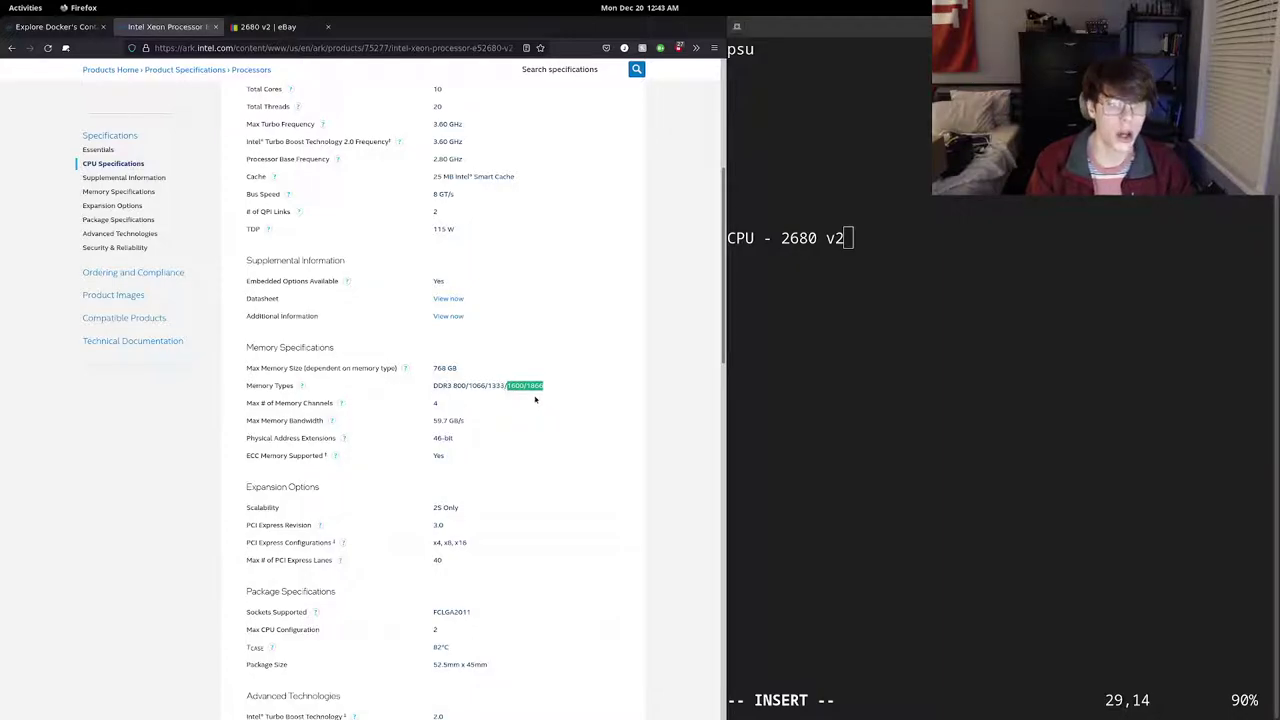
click(545, 390)
drag(540, 386, 506, 386)
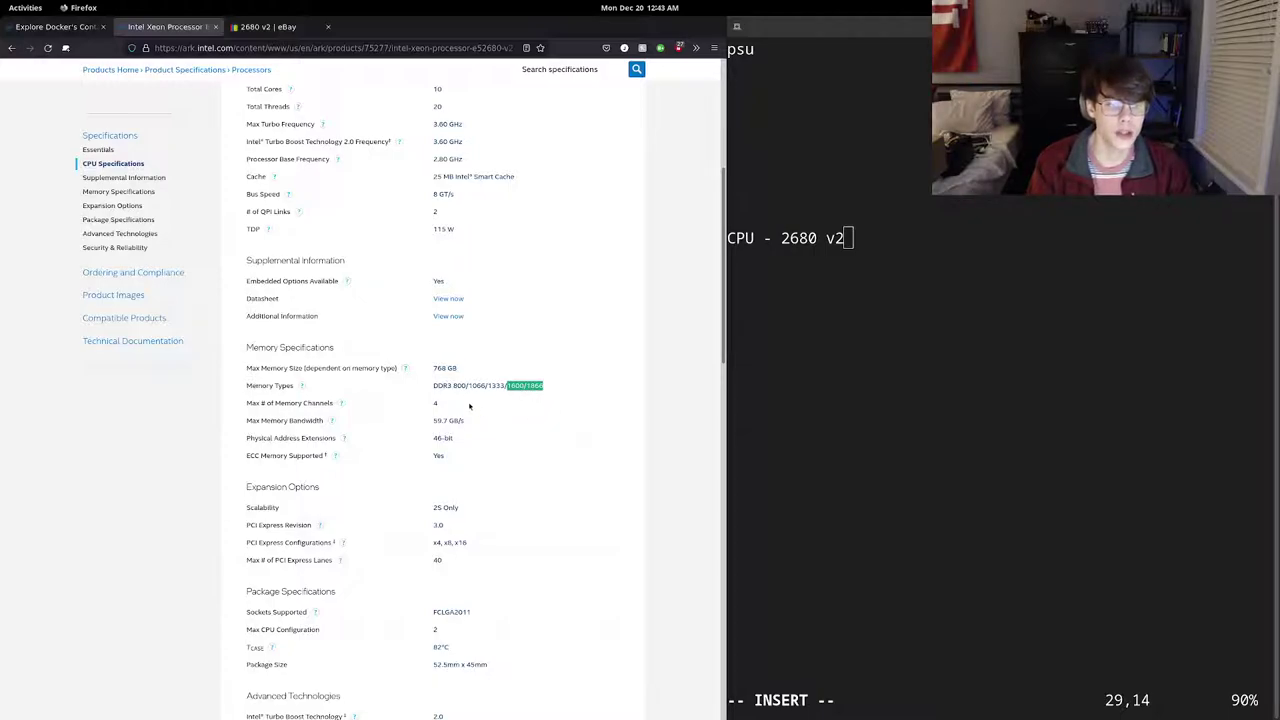
scroll(489, 398, up, 4)
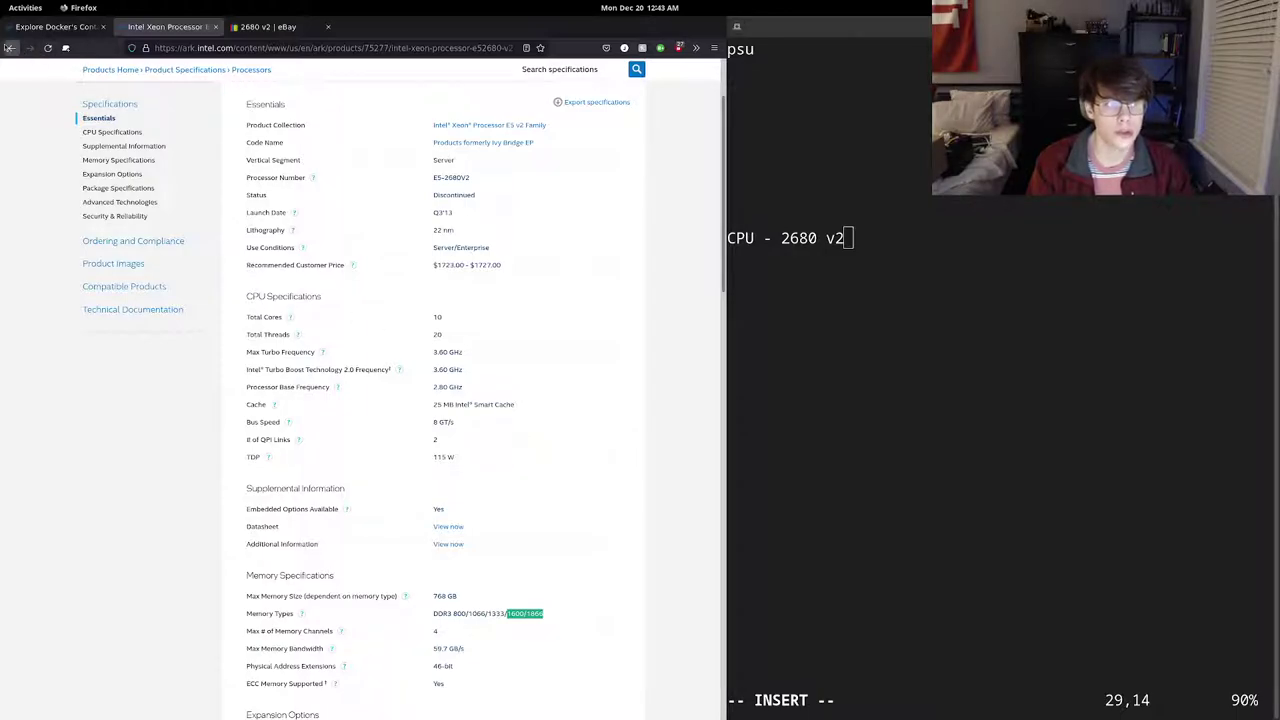
- Return to the E5 v2 family list, sort it by total cores from highest, and view the E5-2648L v2 specifications
click(10, 47)
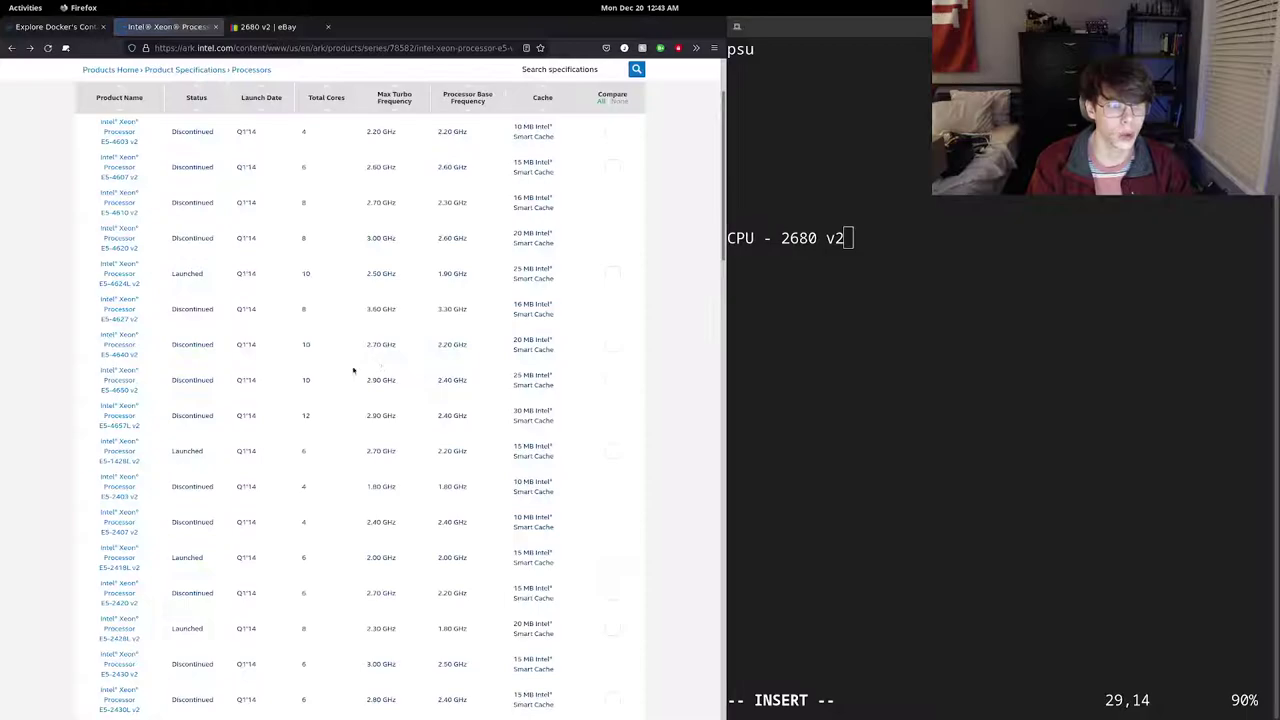
scroll(125, 388, down, 2)
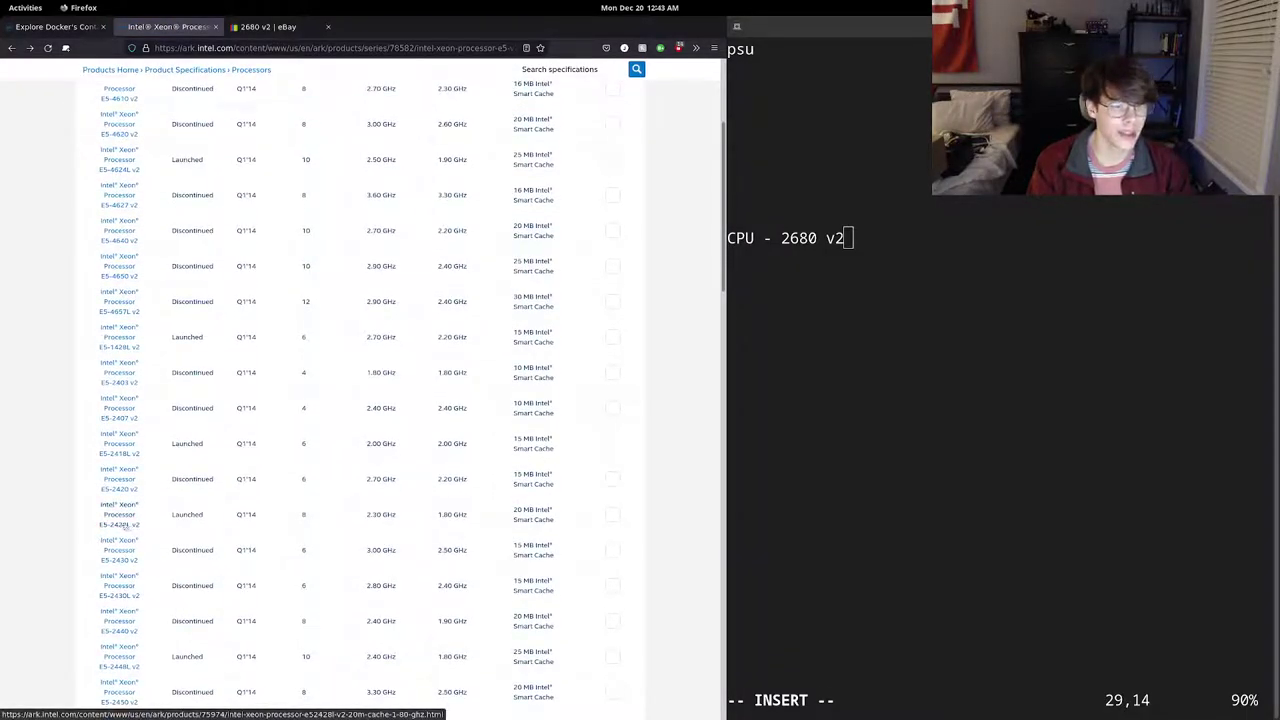
scroll(125, 527, up, 5)
click(326, 211)
scroll(337, 330, down, 2)
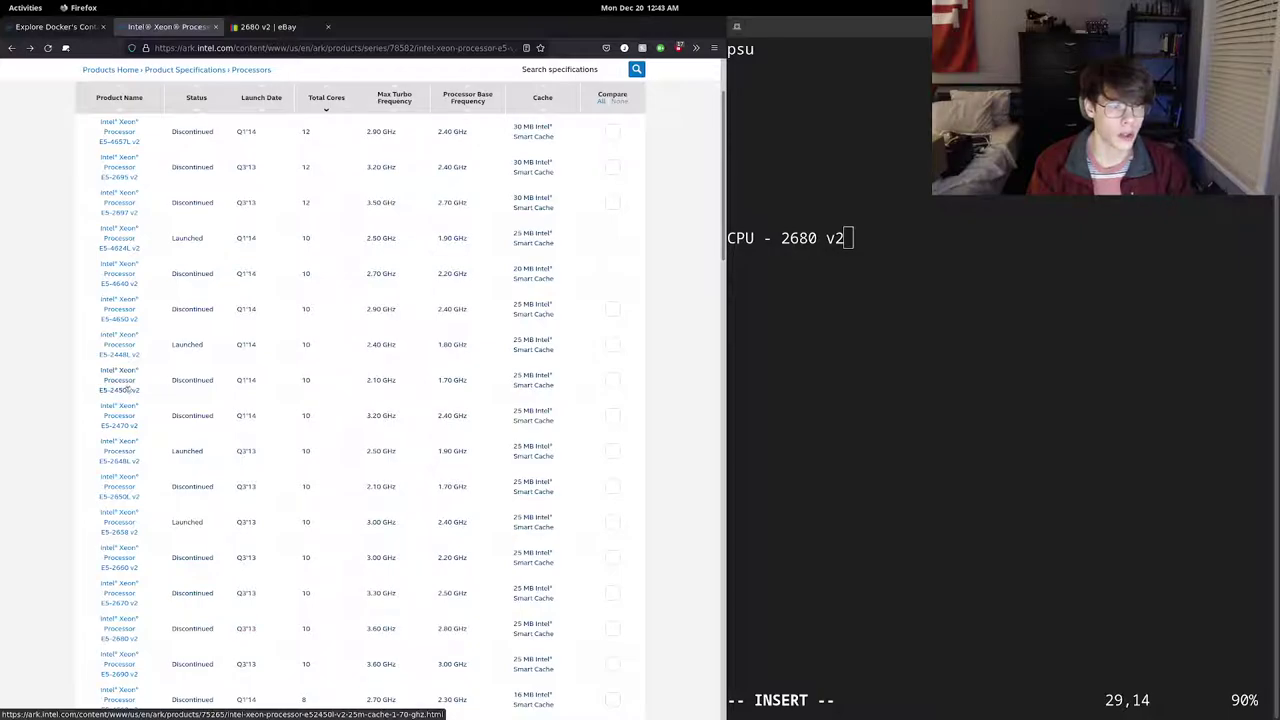
click(134, 458)
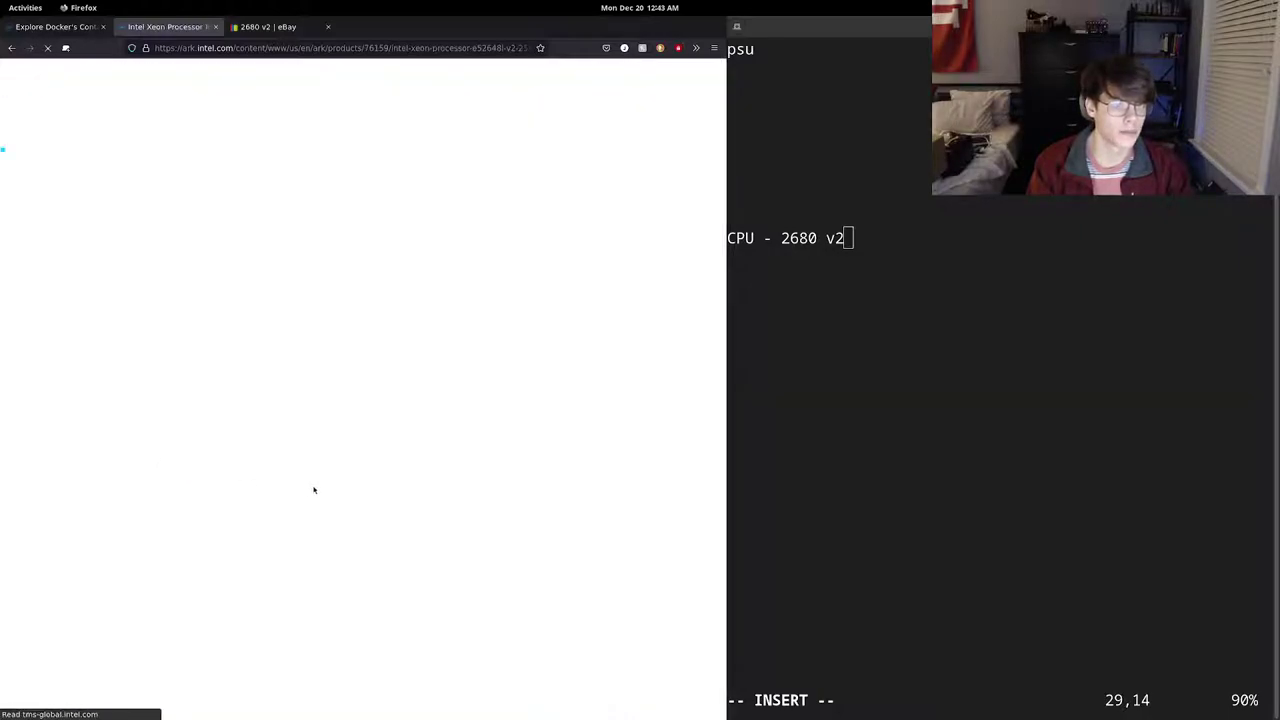
scroll(470, 397, down, 2)
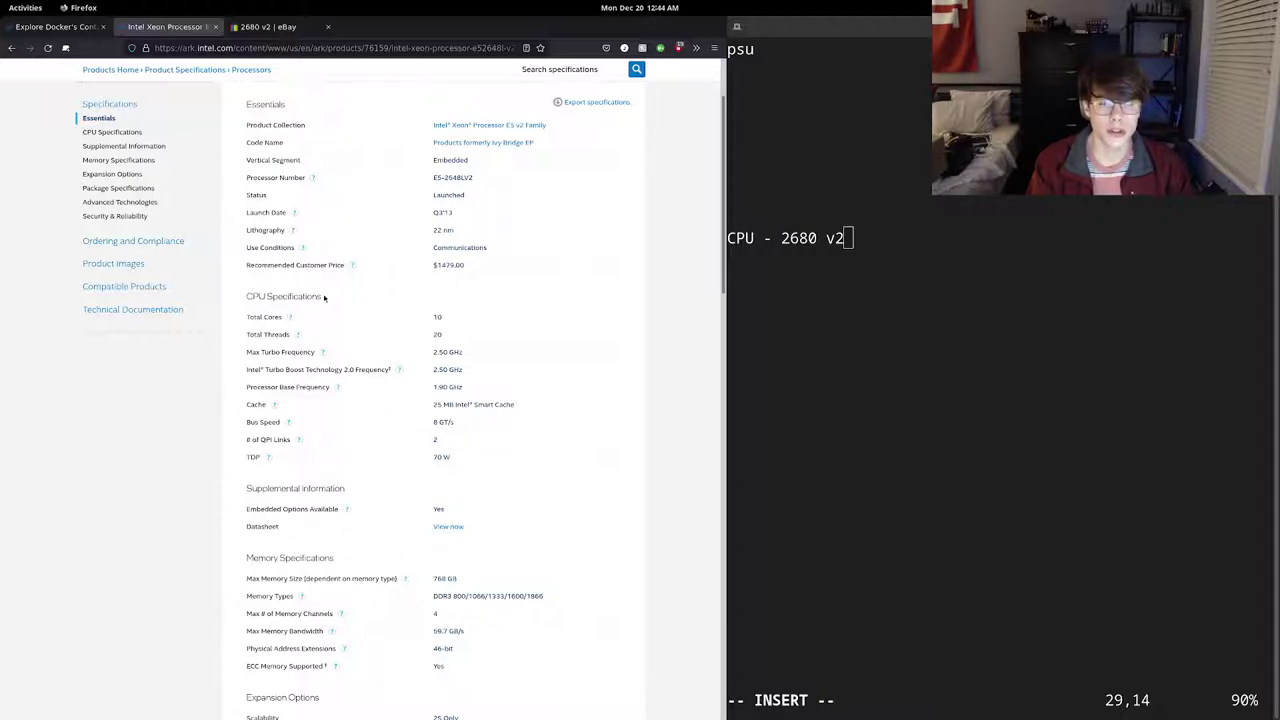
- Bring up the eBay 2680 v2 results, switch to Vim, and add a second dash separator before "2680 v2" in the CPU line
click(266, 27)
click(868, 244)
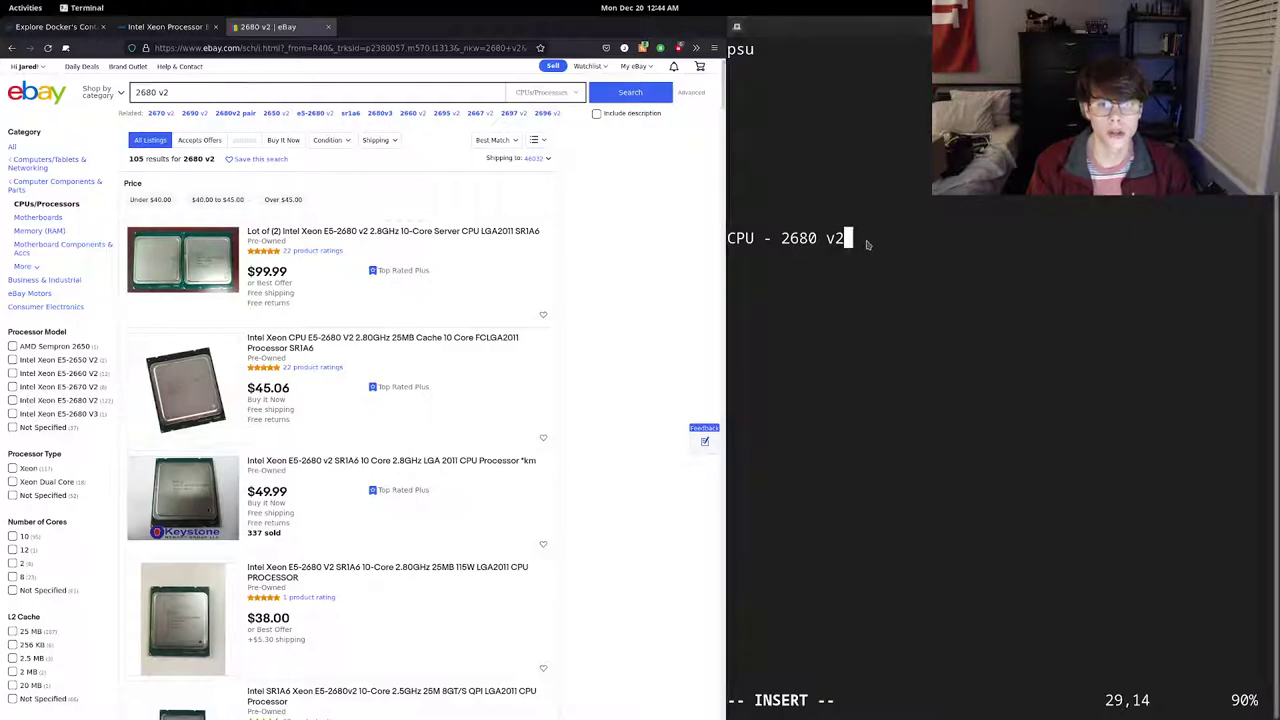
key(Left)
key(Left)
key(Left)
key(Left)
key(Left)
key(Left)
key(Left)
key(Left)
key(Left)
key(Left)
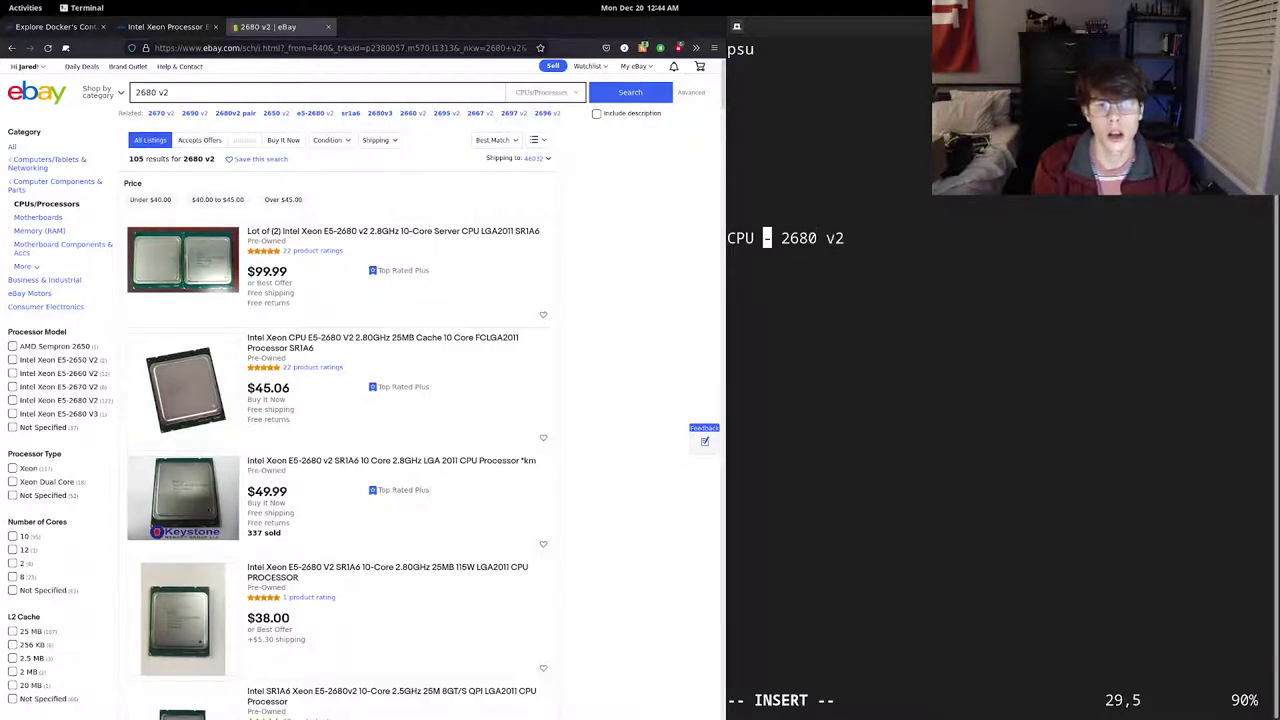
key(Left)
key(Right)
text(-)
key(Left)
text(-)
key(Right)
- Review the eBay prices for the 2680 v2 and enter "$48" between the two dashes in the CPU line
scroll(270, 528, down, 4)
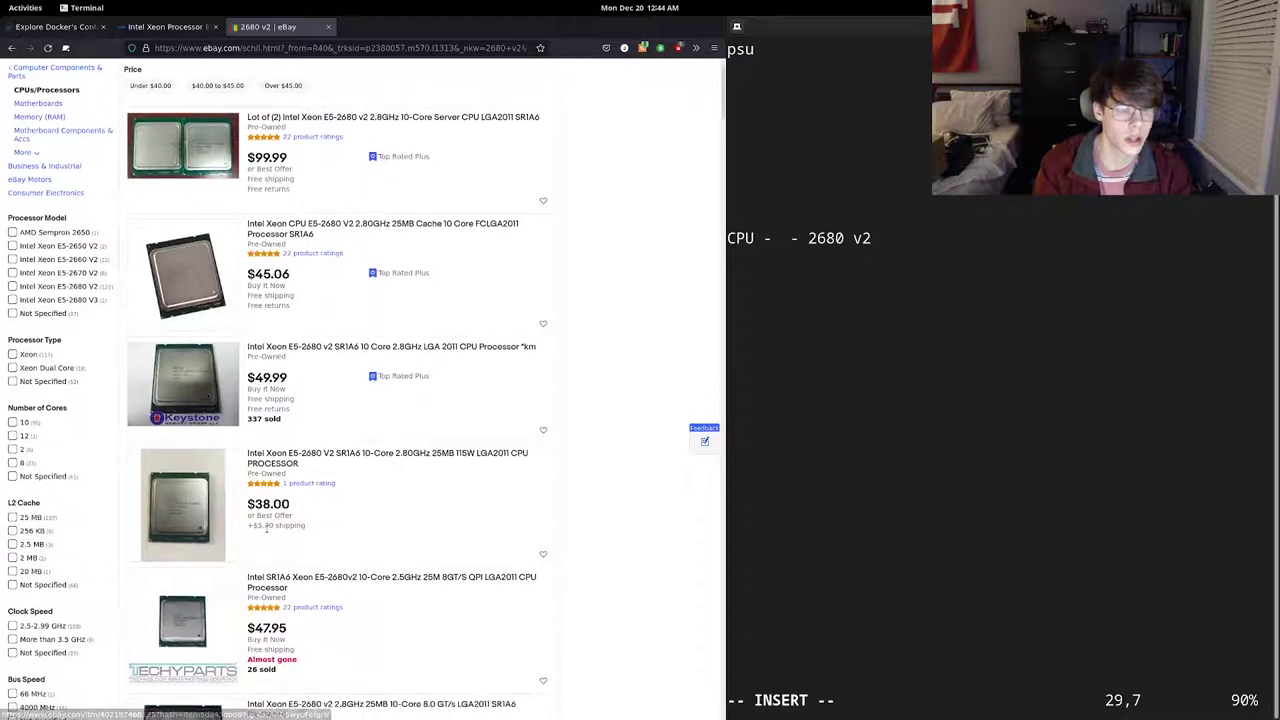
scroll(323, 517, down, 3)
scroll(378, 390, down, 3)
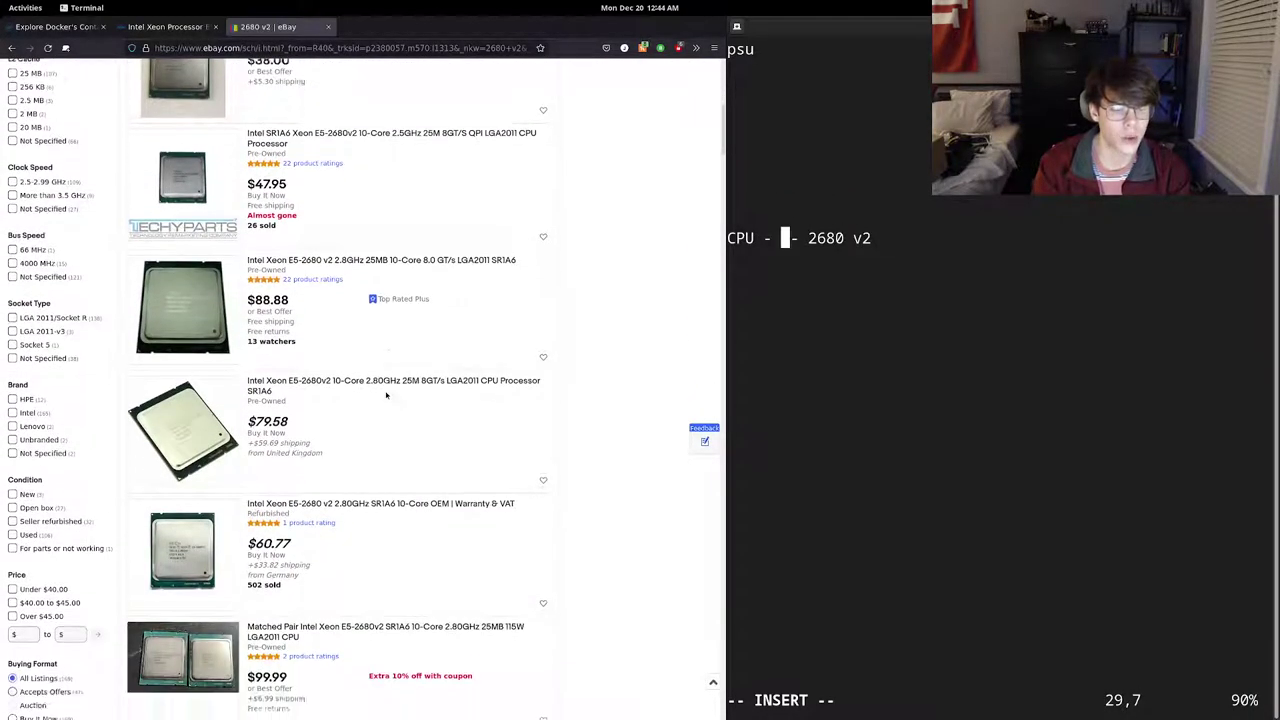
scroll(386, 395, up, 4)
text($48)
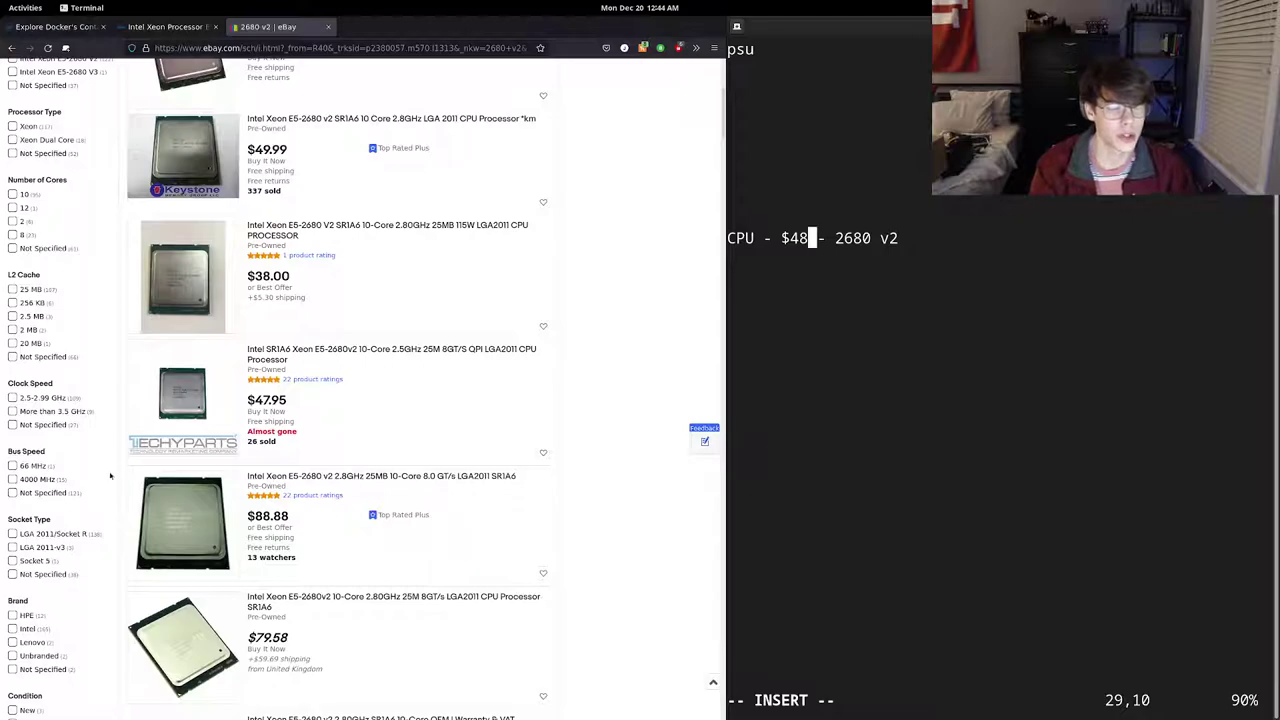
- Filter the eBay 2680 v2 results to sold items and review the sold prices
scroll(30, 515, down, 5)
scroll(30, 515, down, 5)
scroll(51, 474, down, 5)
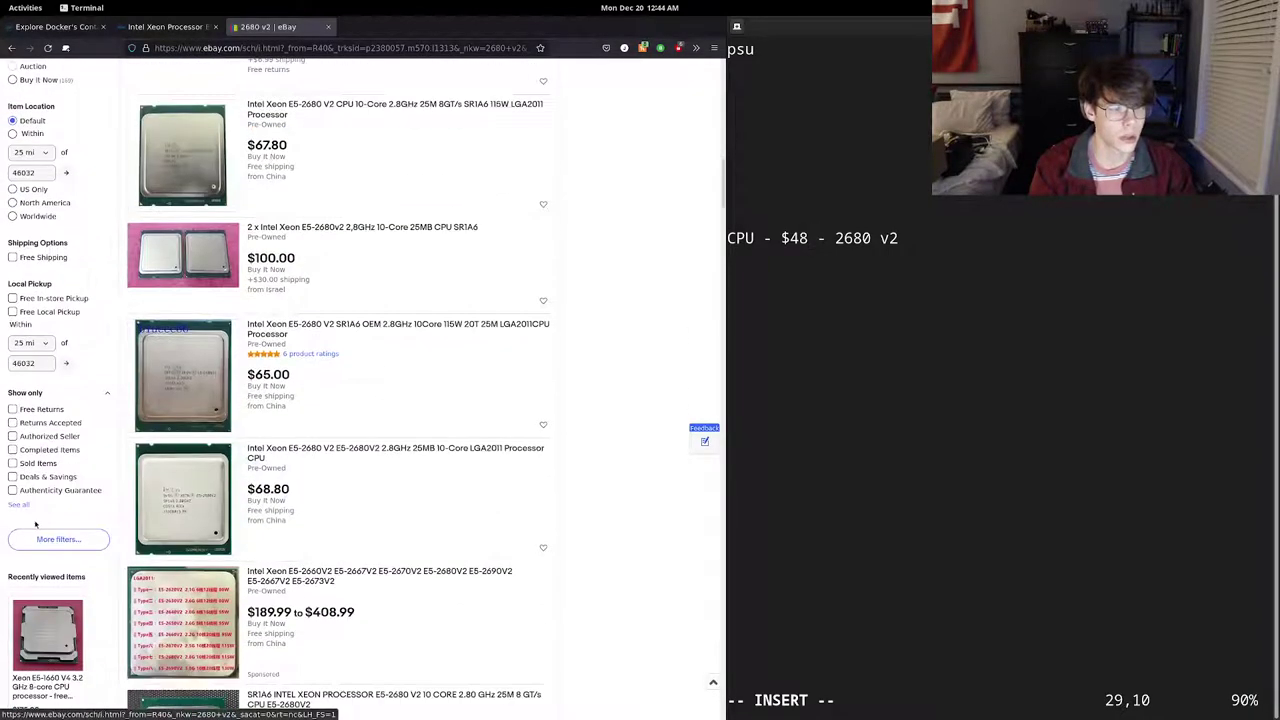
click(38, 463)
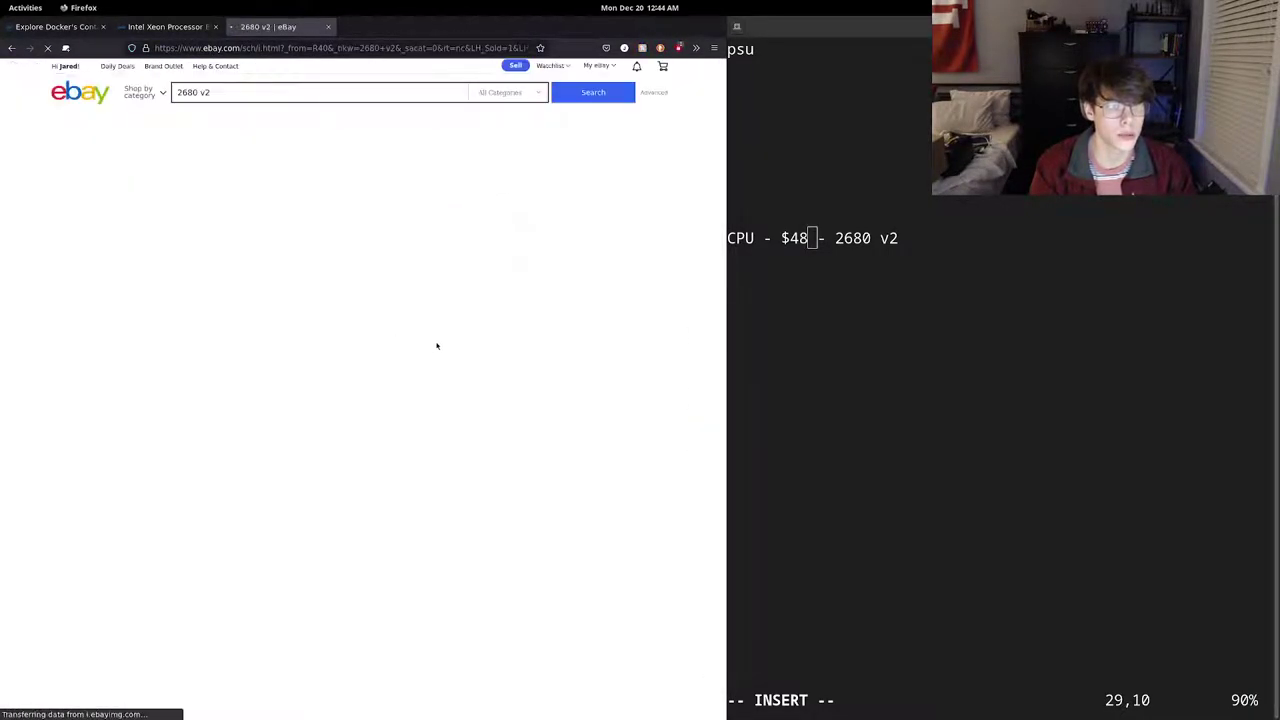
scroll(360, 300, down, 4)
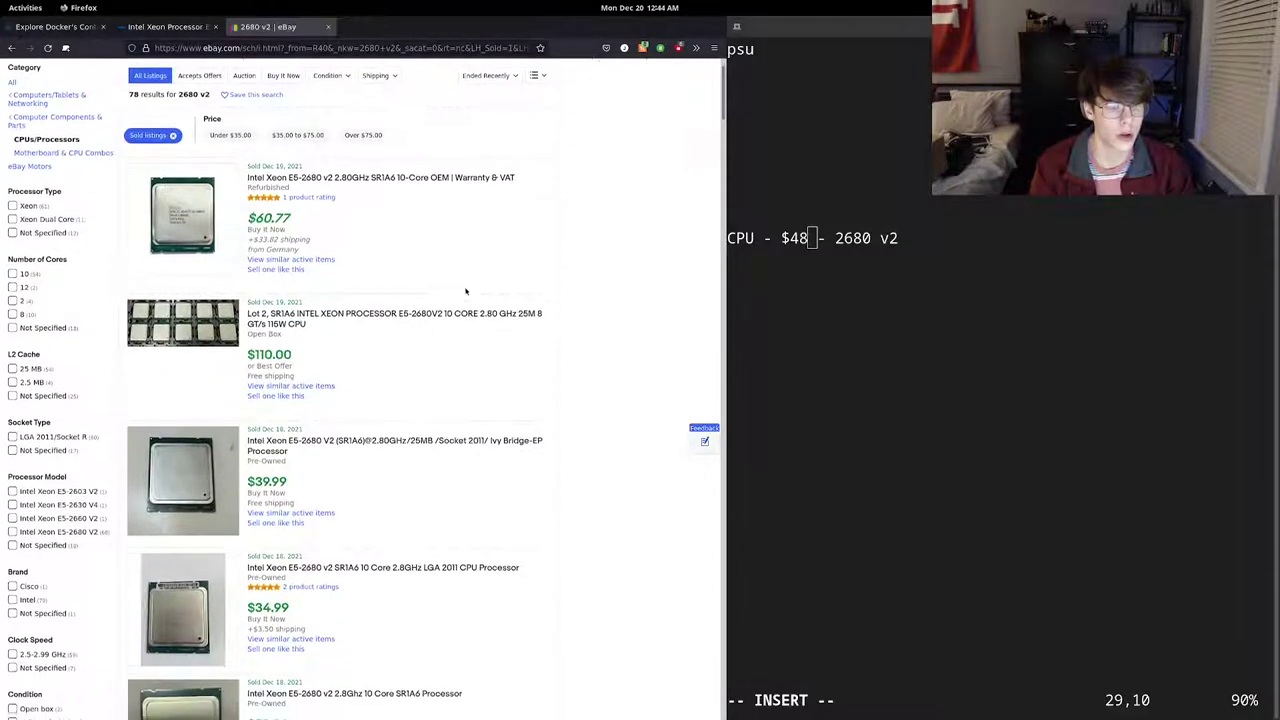
scroll(362, 440, down, 7)
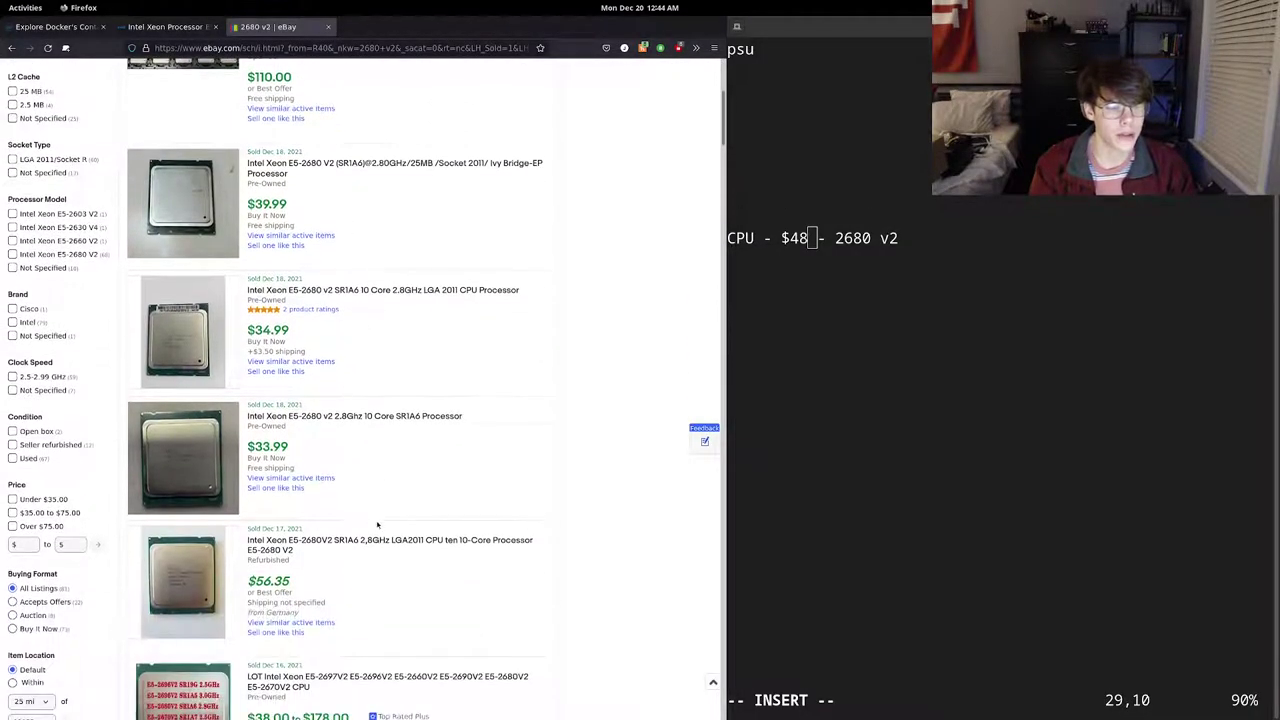
scroll(415, 510, down, 7)
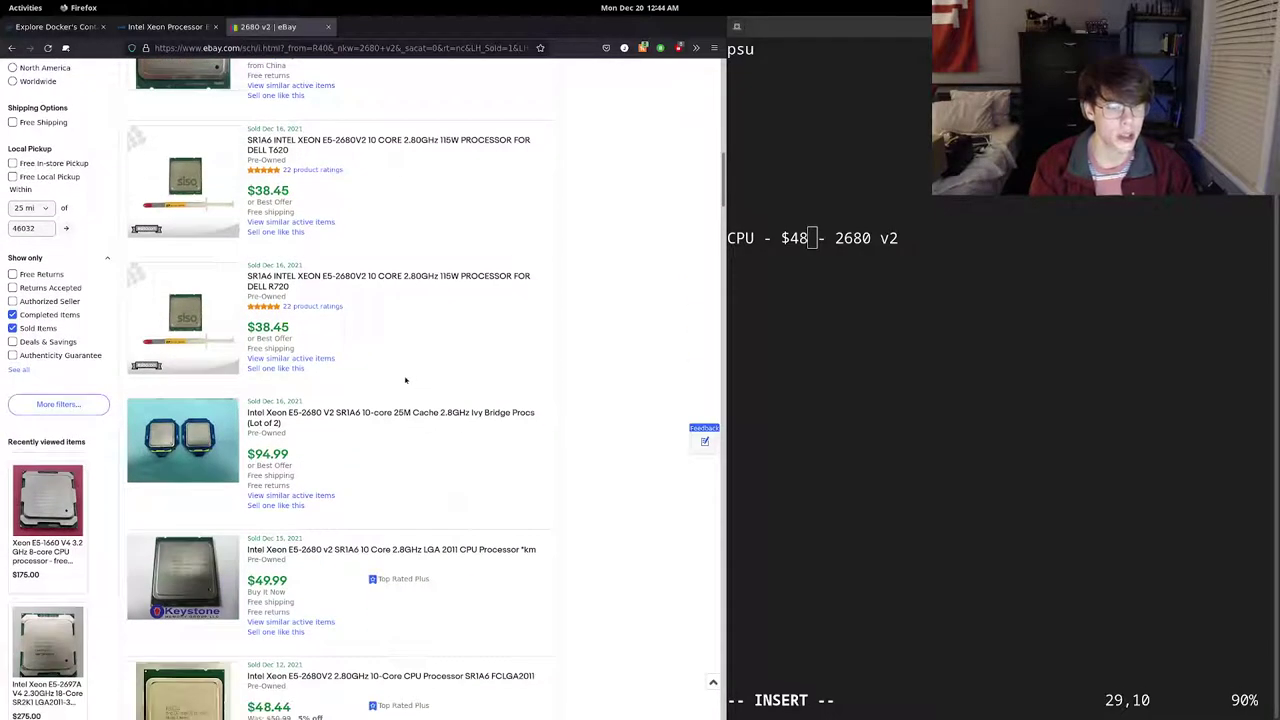
- Switch back to Vim and start a new line reading "RAM - " below the CPU line
click(921, 242)
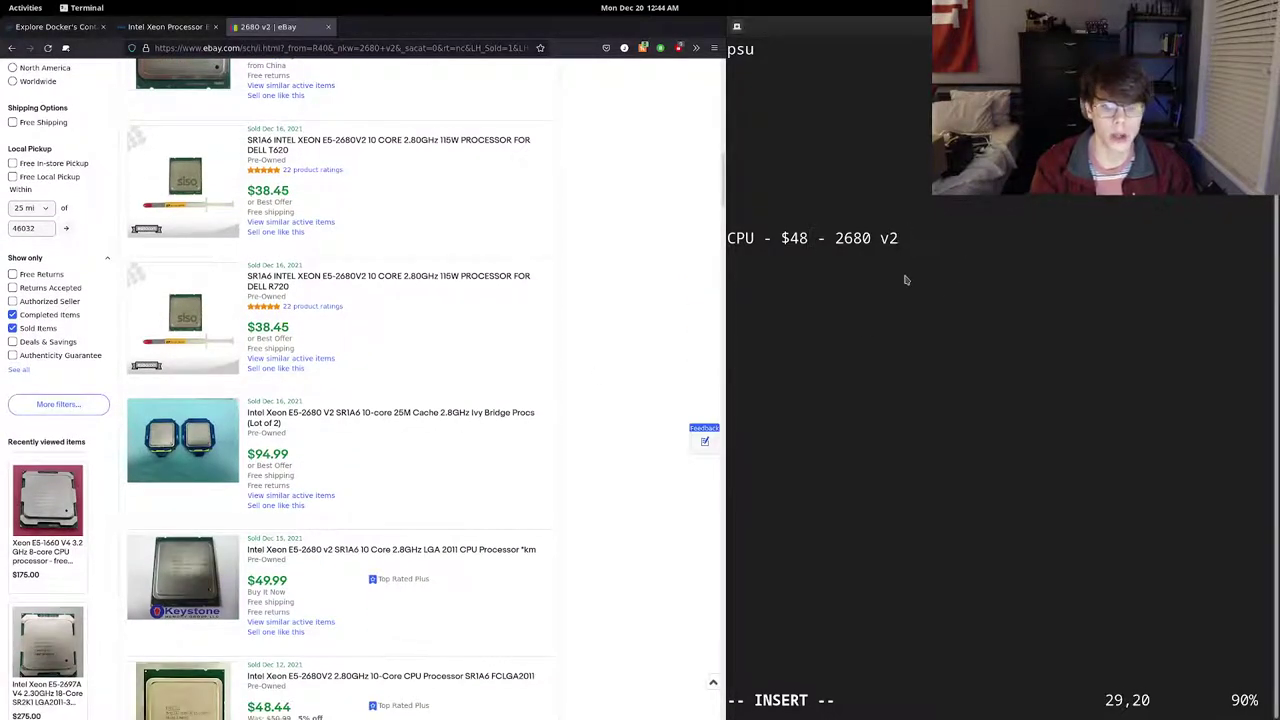
key(Return)
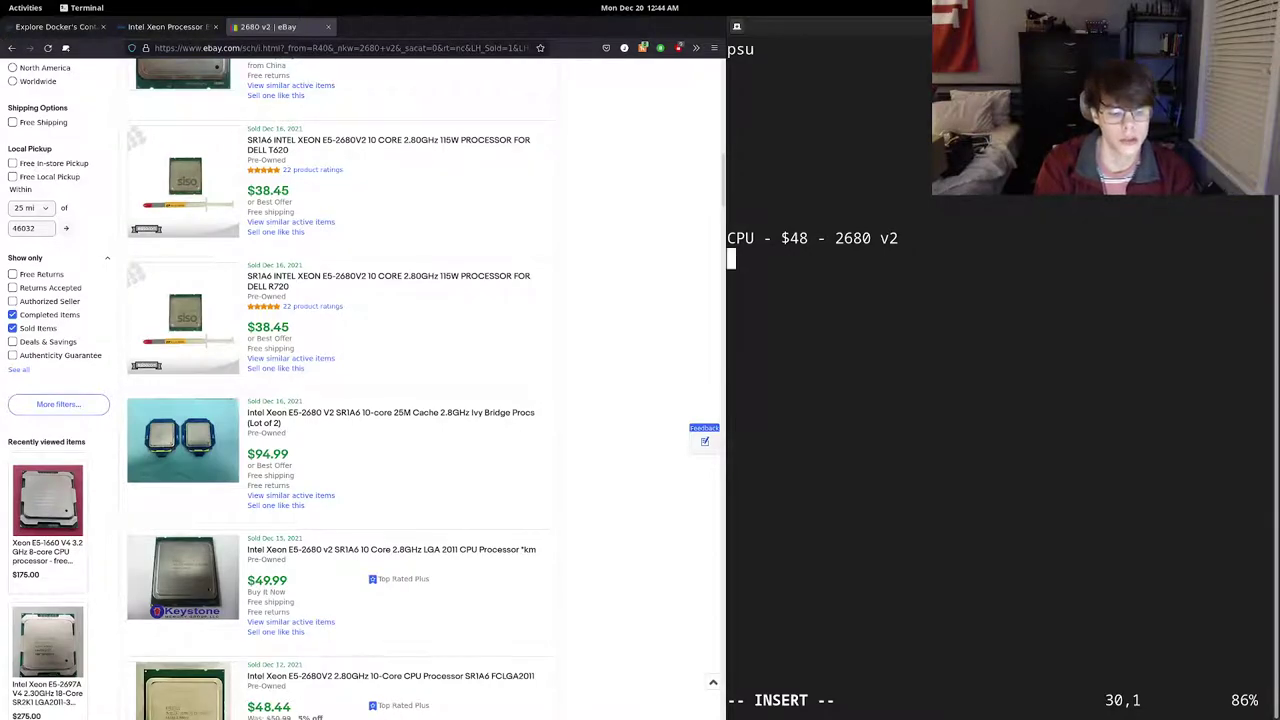
text(RAM)
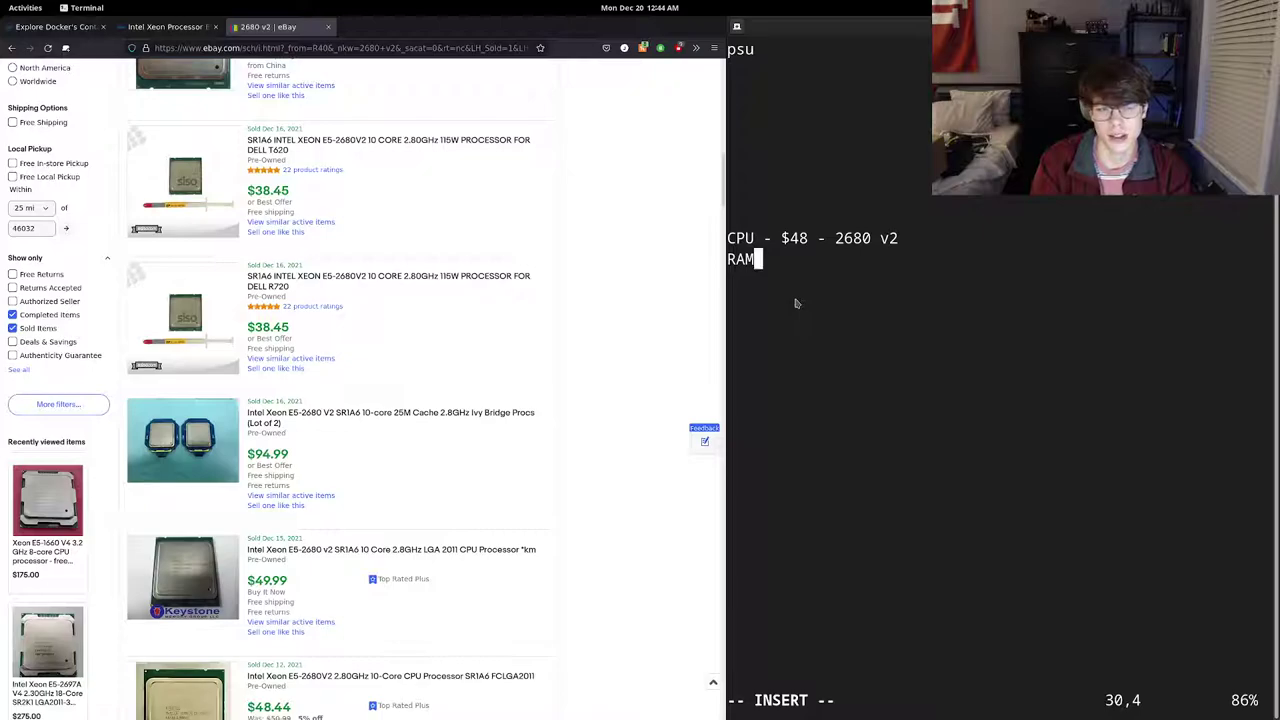
text( -)
- Search eBay for "x79 motherboard lga 2011" using the matching search suggestion
scroll(484, 263, up, 1)
scroll(484, 263, up, 10)
click(222, 91)
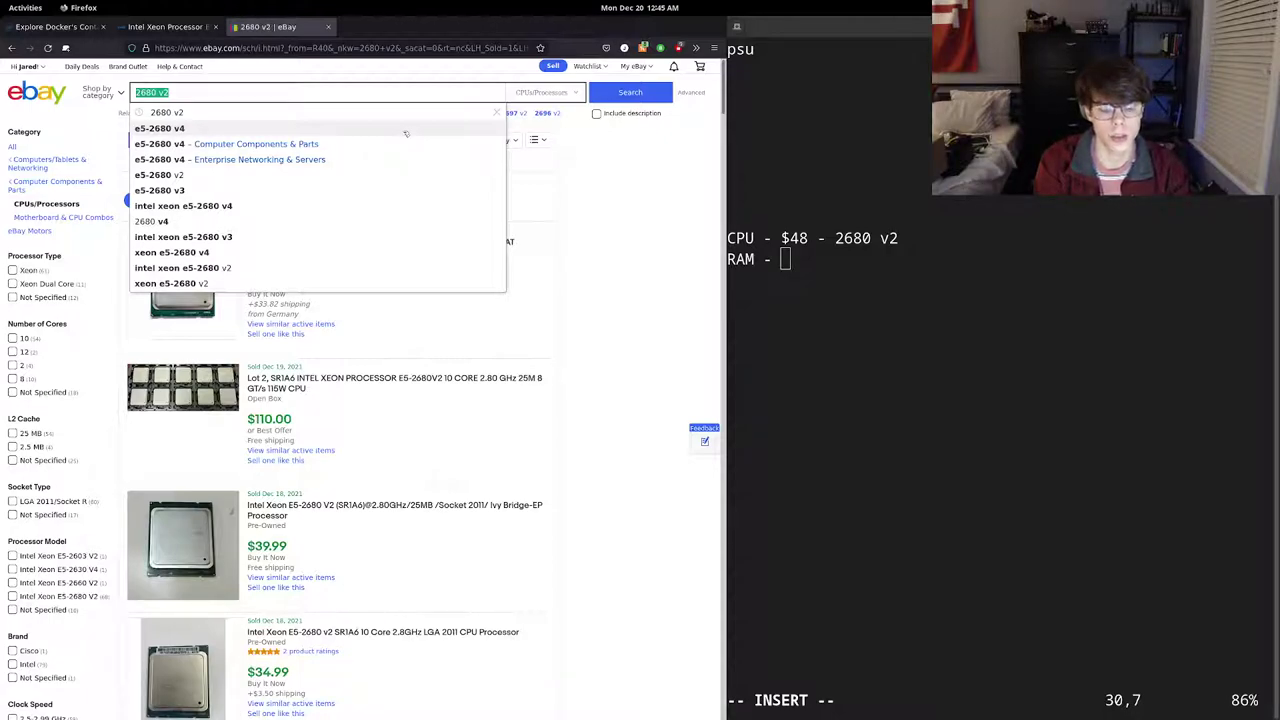
text(x)
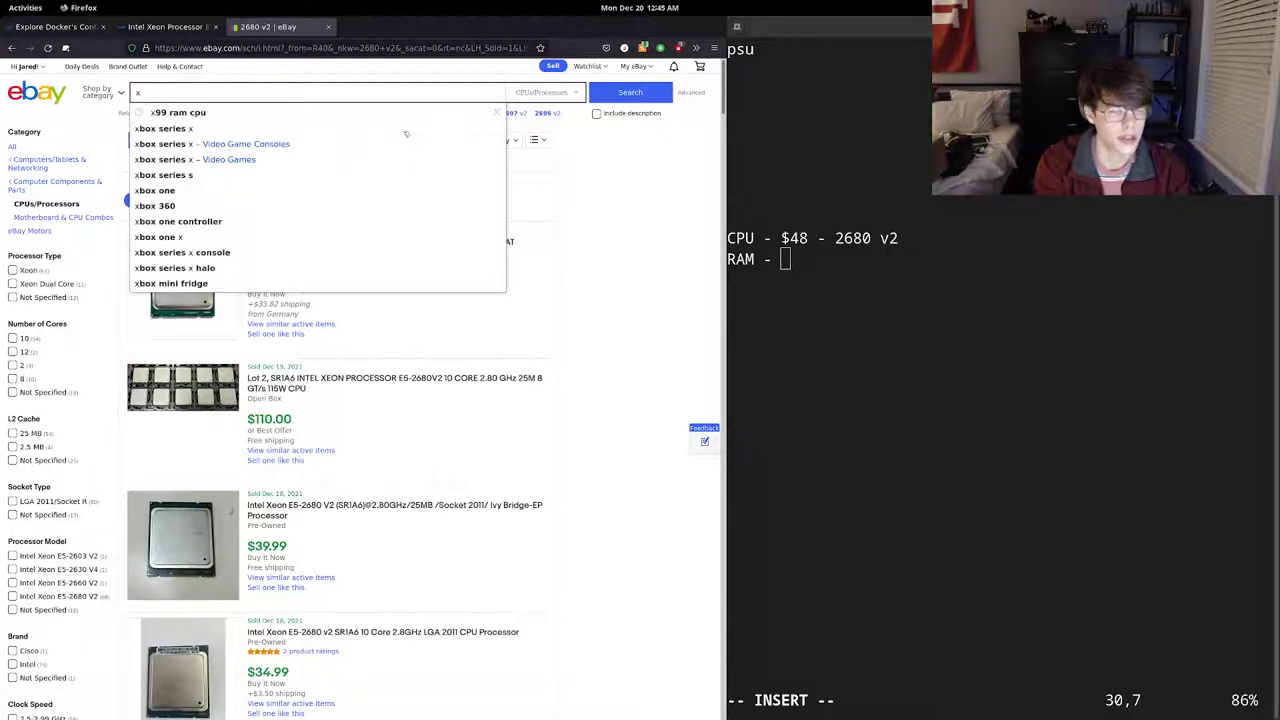
text(79)
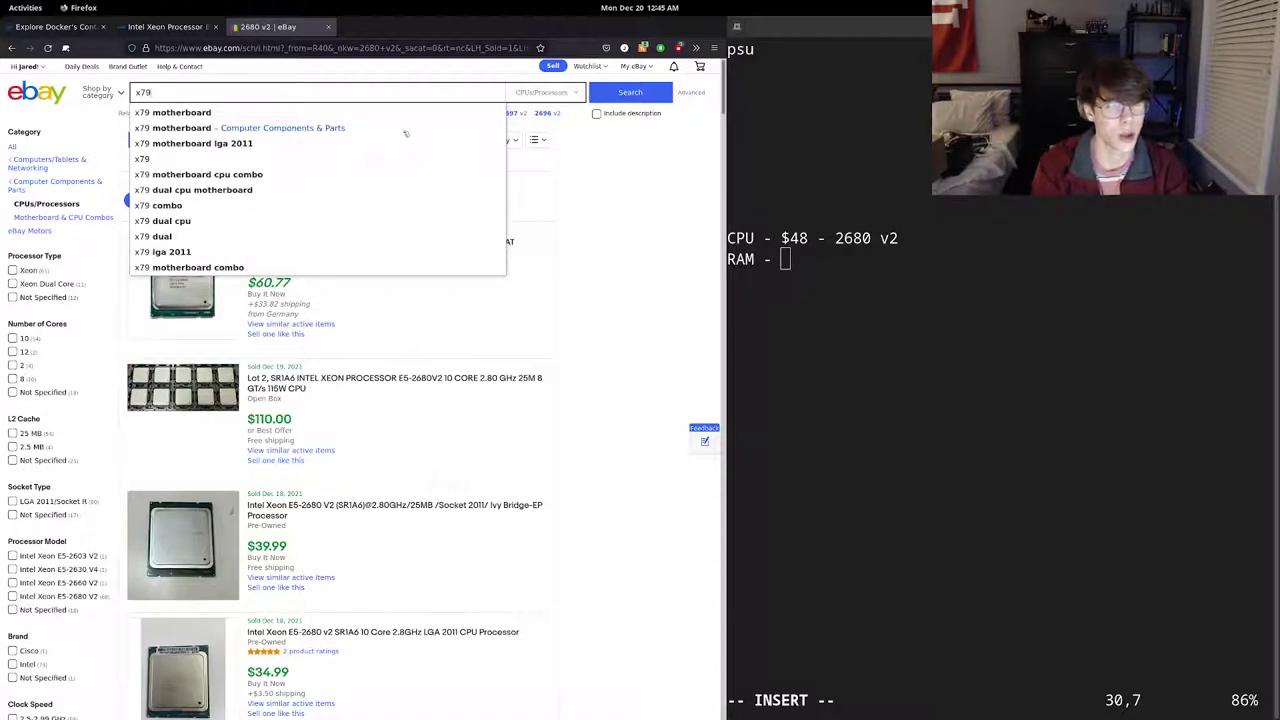
key(Down)
key(Down)
key(Down)
key(Return)
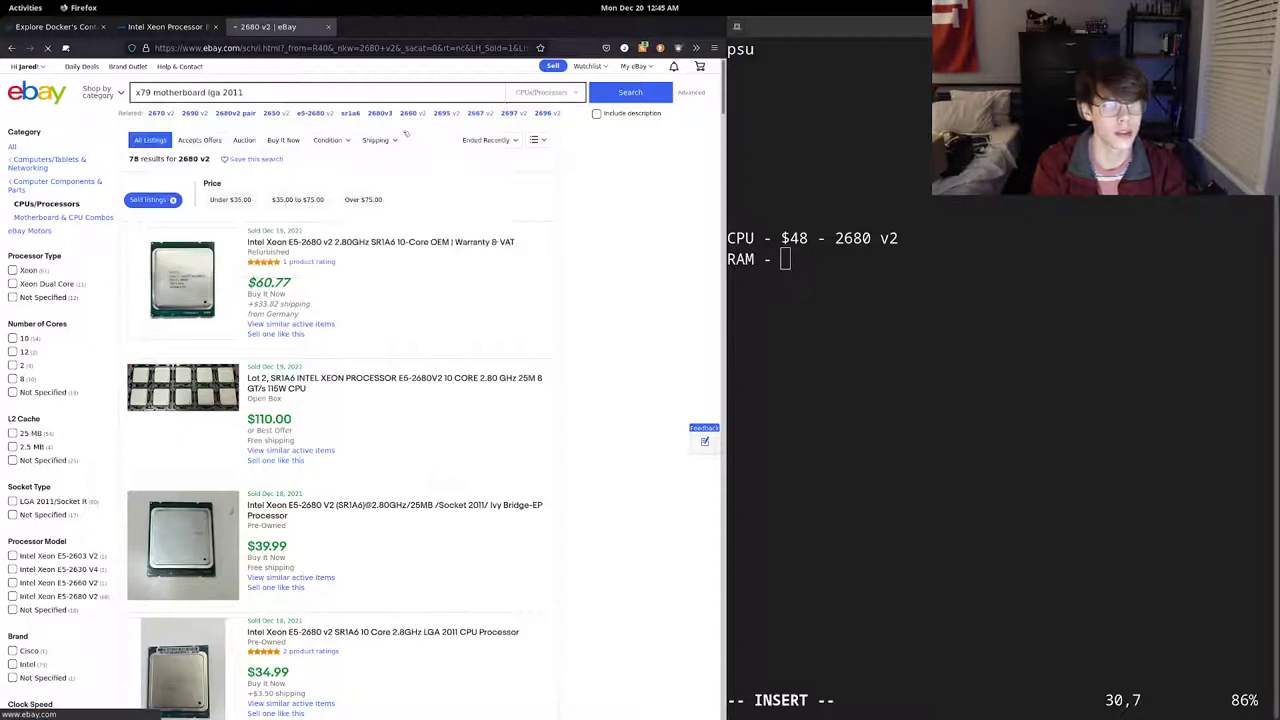
- Review the sold X79 motherboard prices, then remove the sold-items filter to show active listings
scroll(438, 268, down, 3)
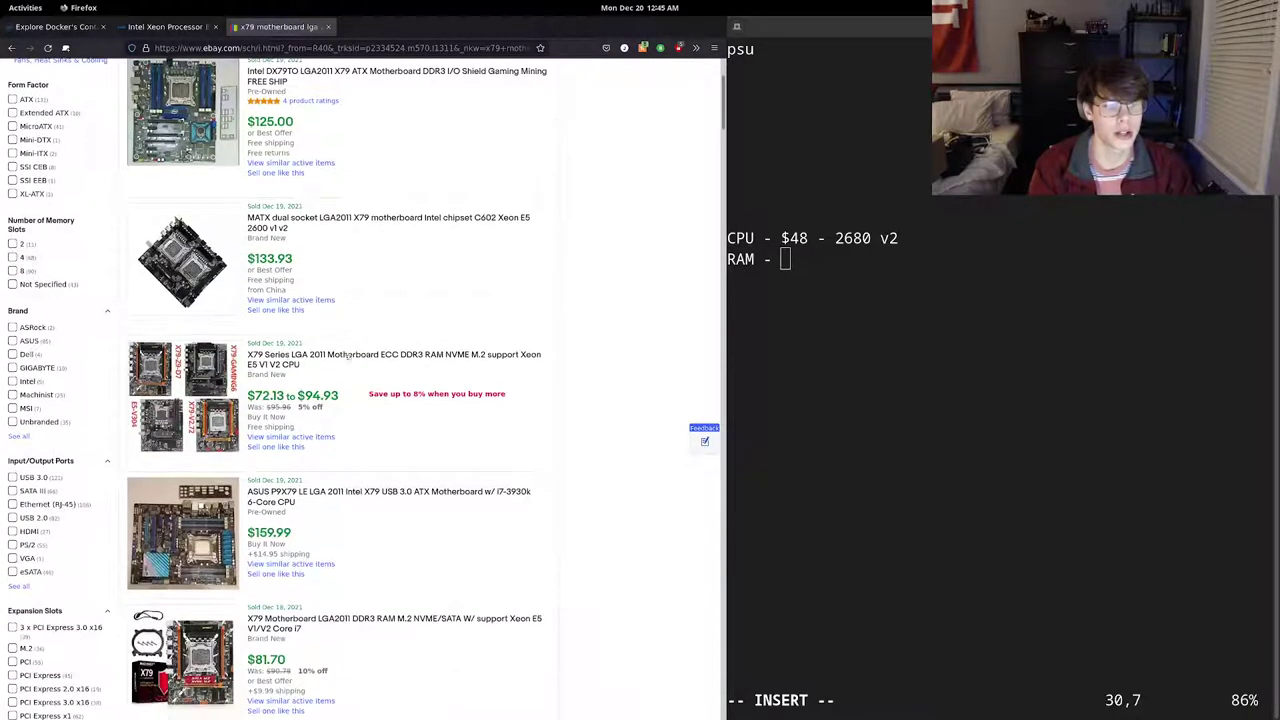
scroll(262, 446, down, 15)
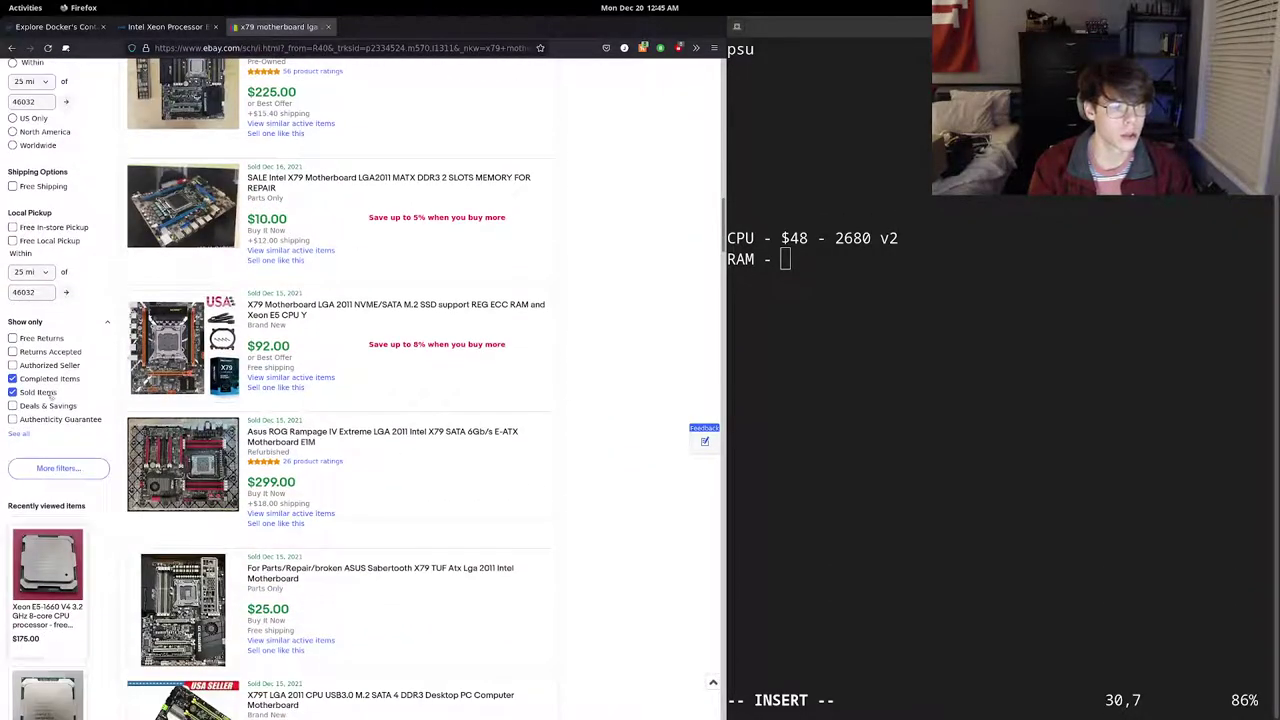
click(48, 393)
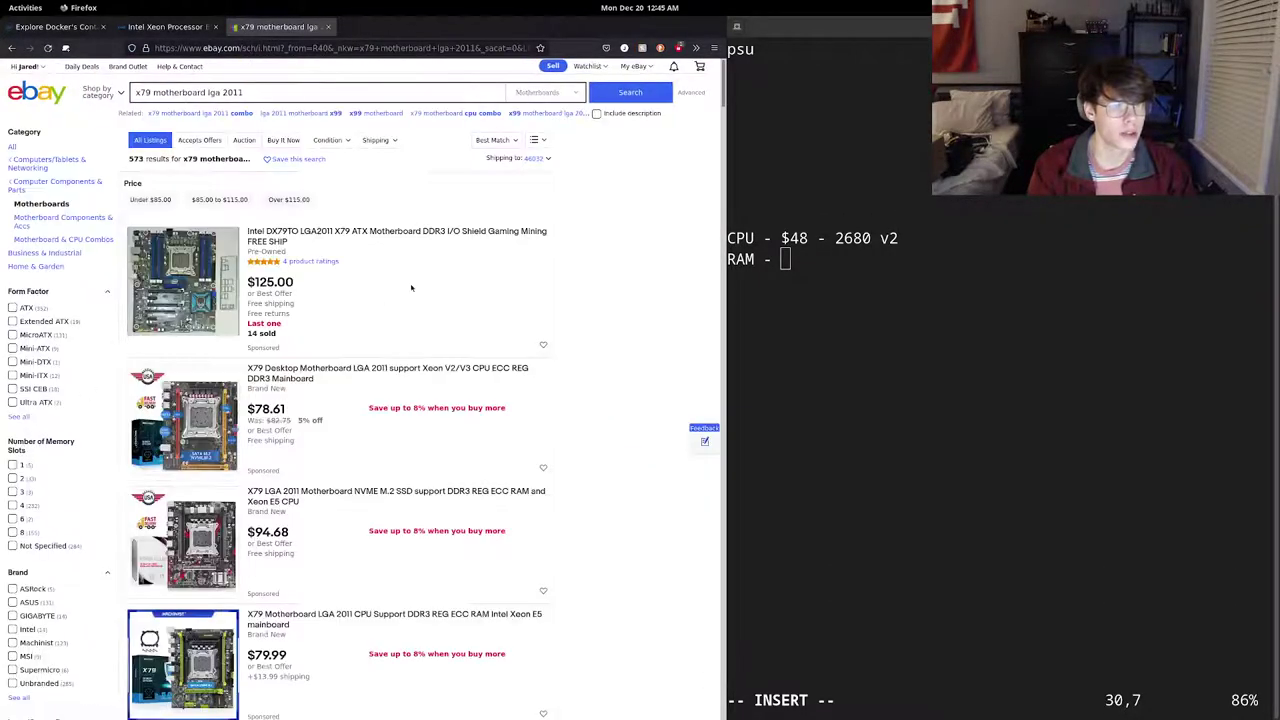
scroll(480, 290, down, 2)
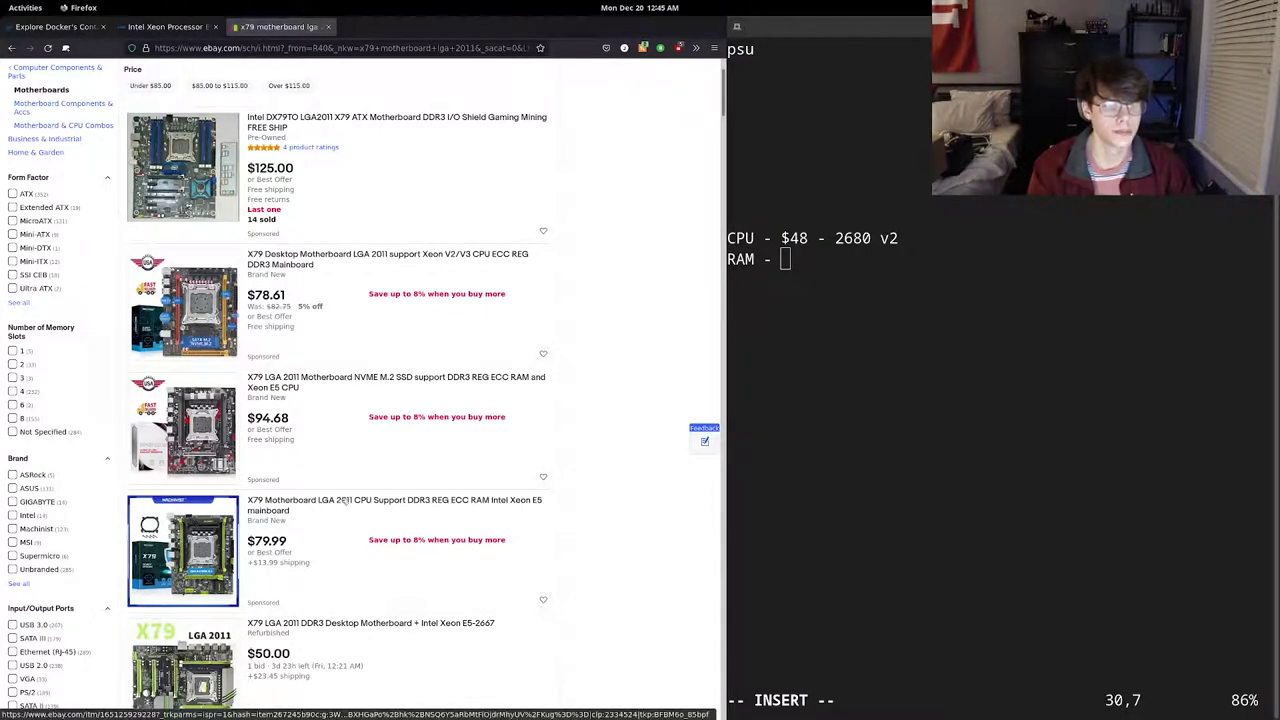
- Open the $79.99 X79 LGA 2011 motherboard listing and examine its angled product photo
click(344, 502)
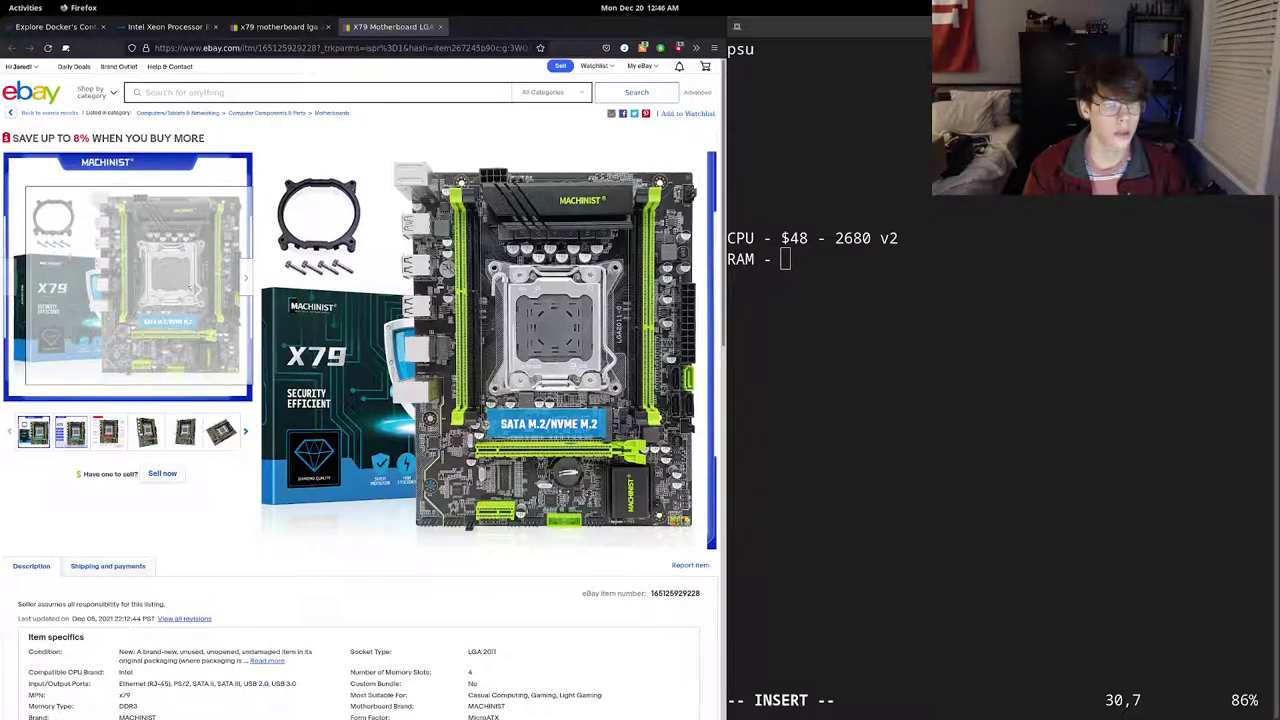
click(147, 435)
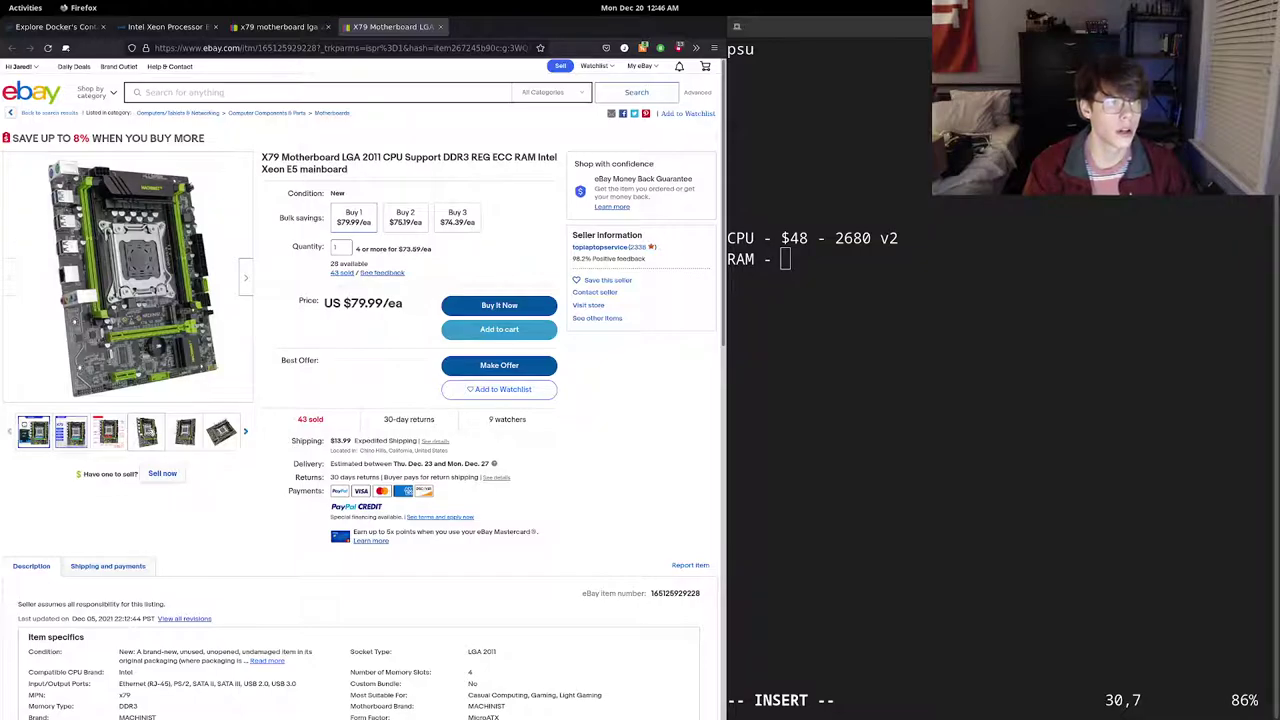
click(222, 432)
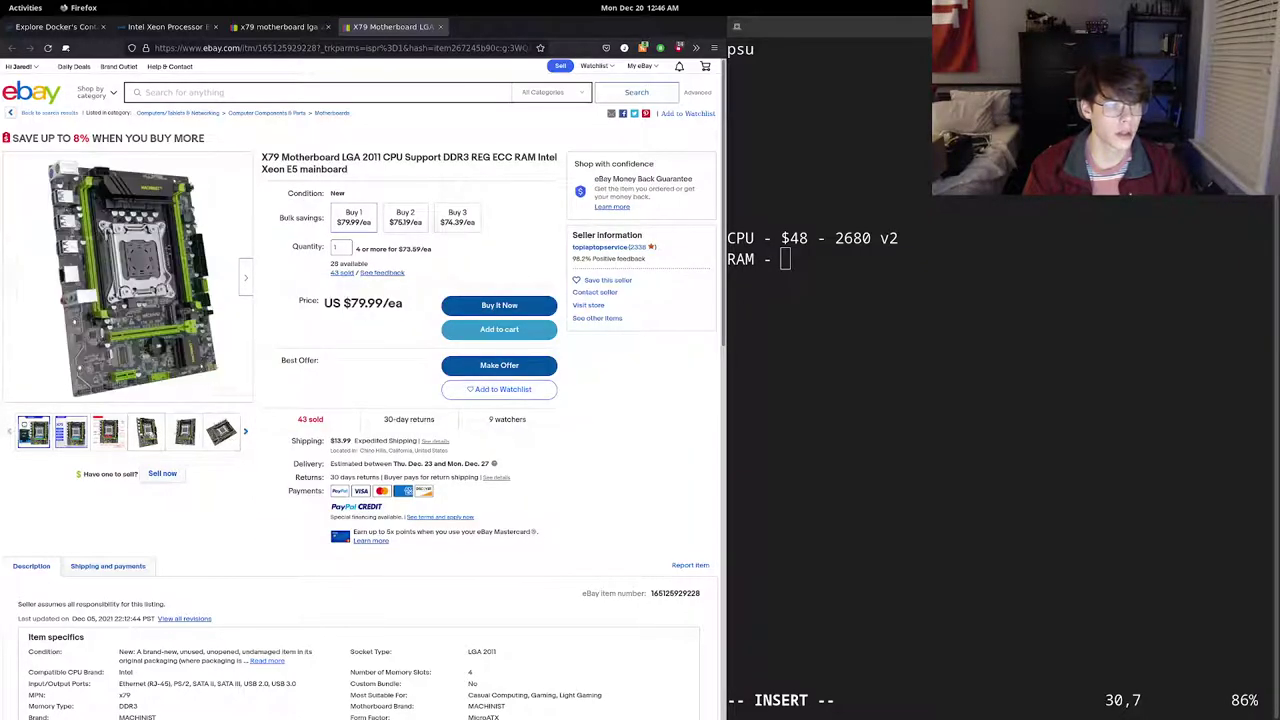
click(147, 432)
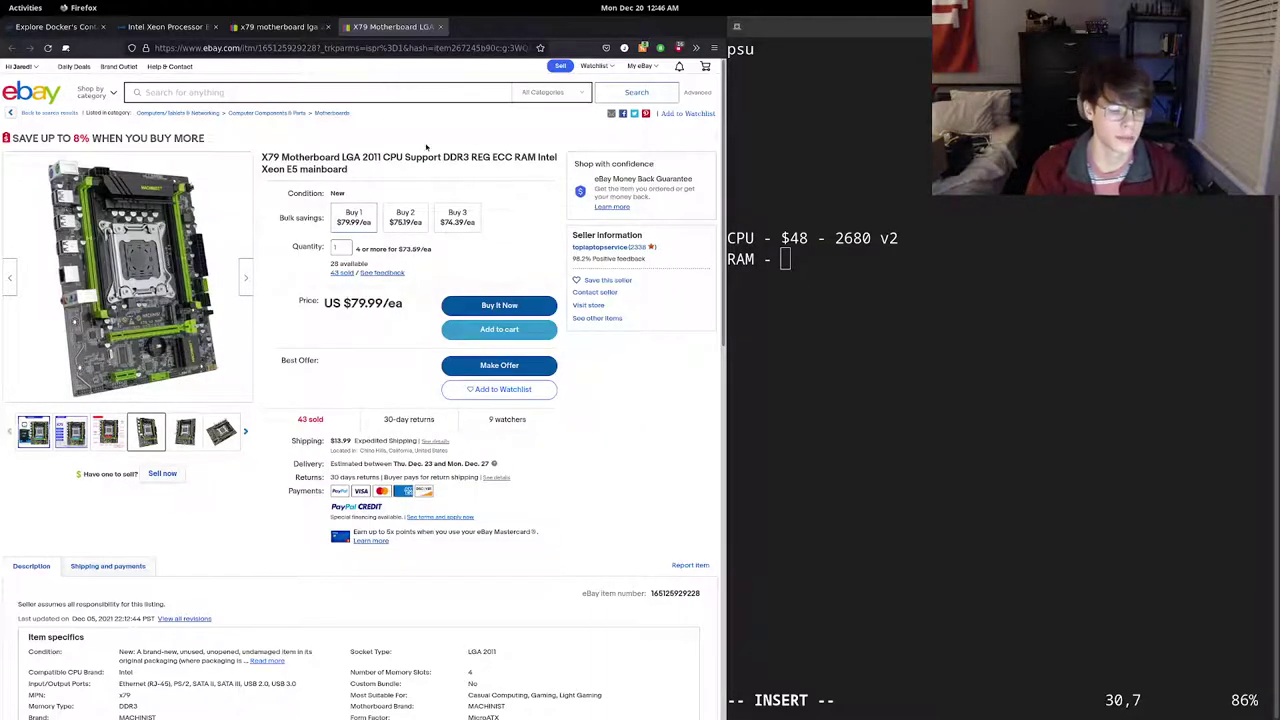
- Search the web for "x9 dri-f" in a new tab and review the specifications on Supermicro's X9DRi-F product page
key(ctrl+t)
text(x9 dri-f)
key(Return)
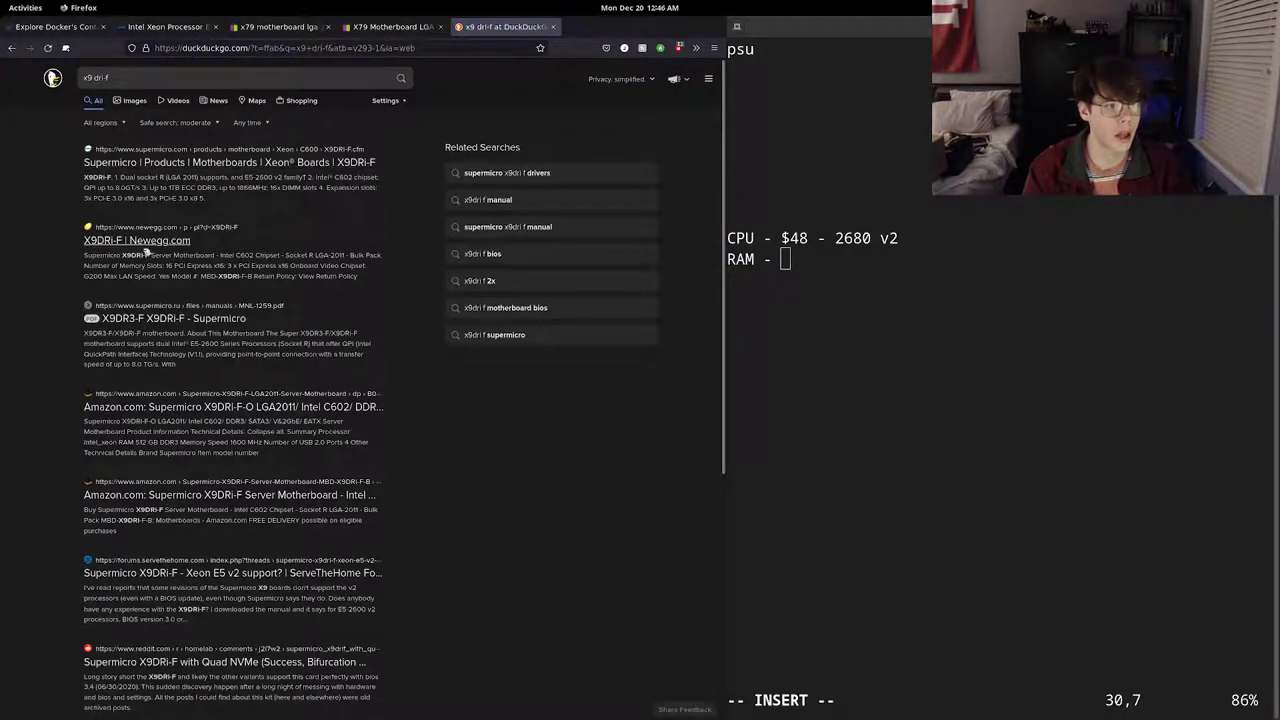
click(201, 167)
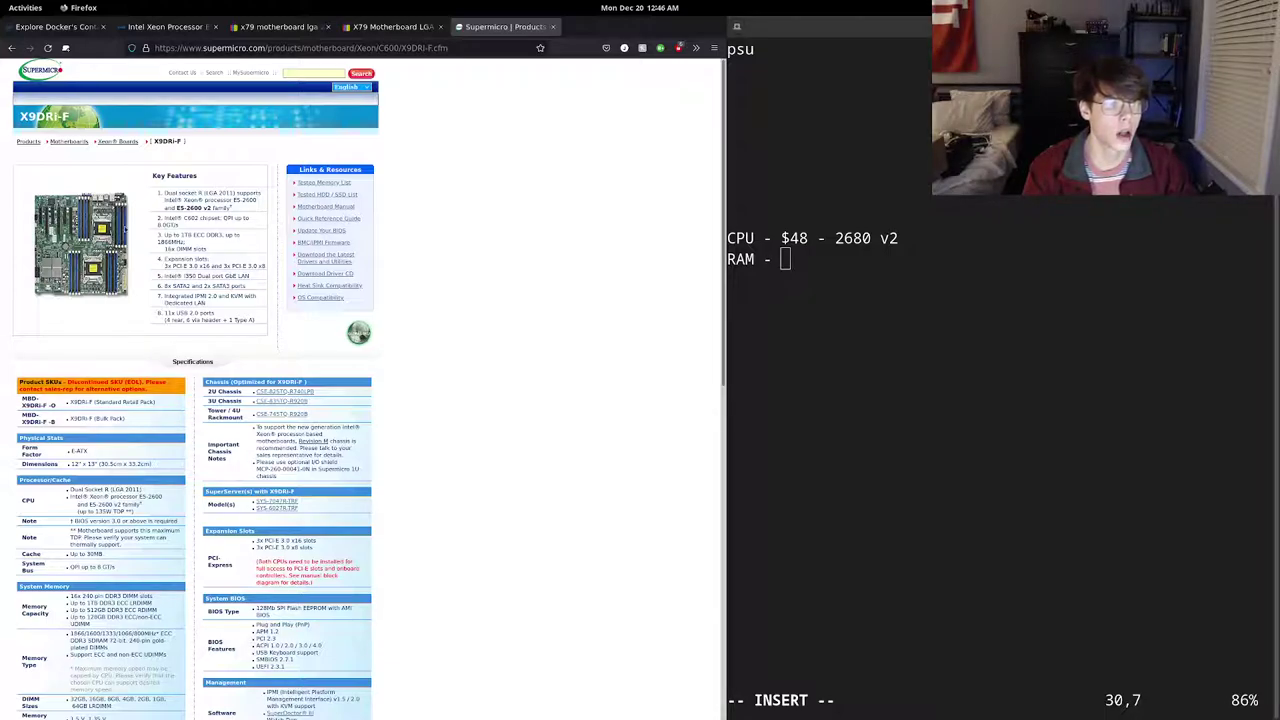
scroll(198, 330, down, 10)
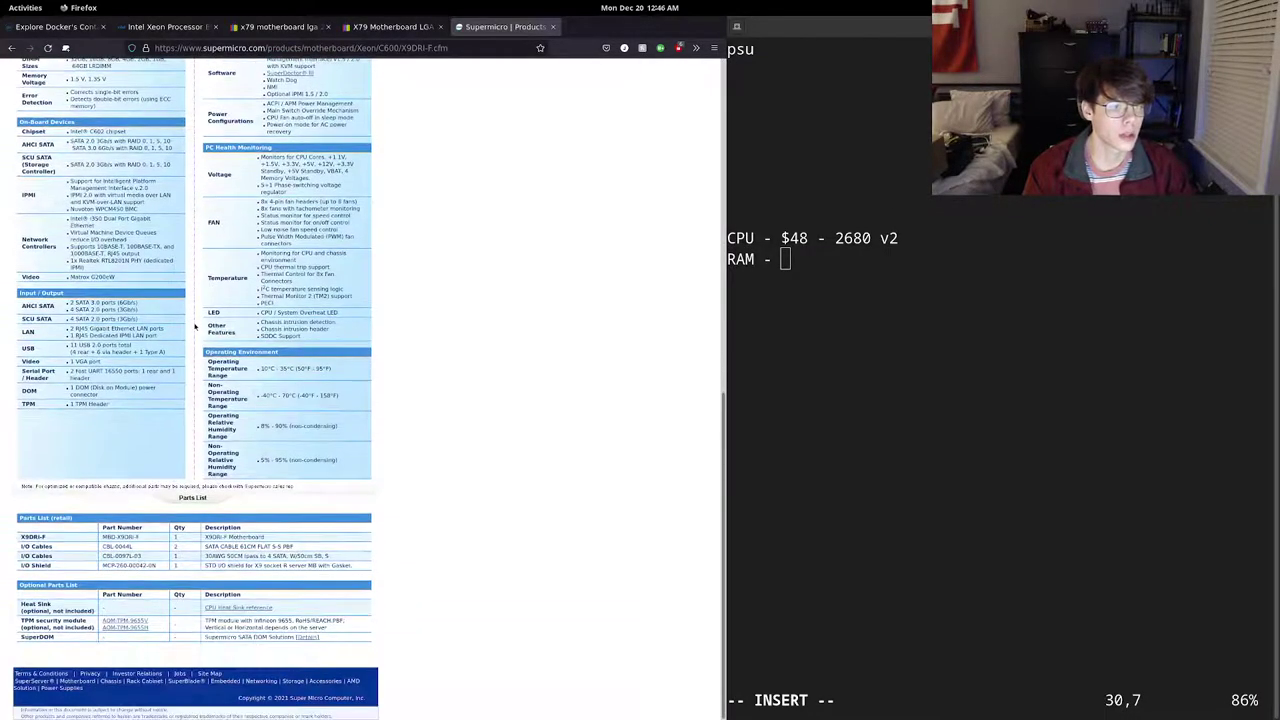
scroll(265, 300, up, 4)
scroll(318, 228, up, 5)
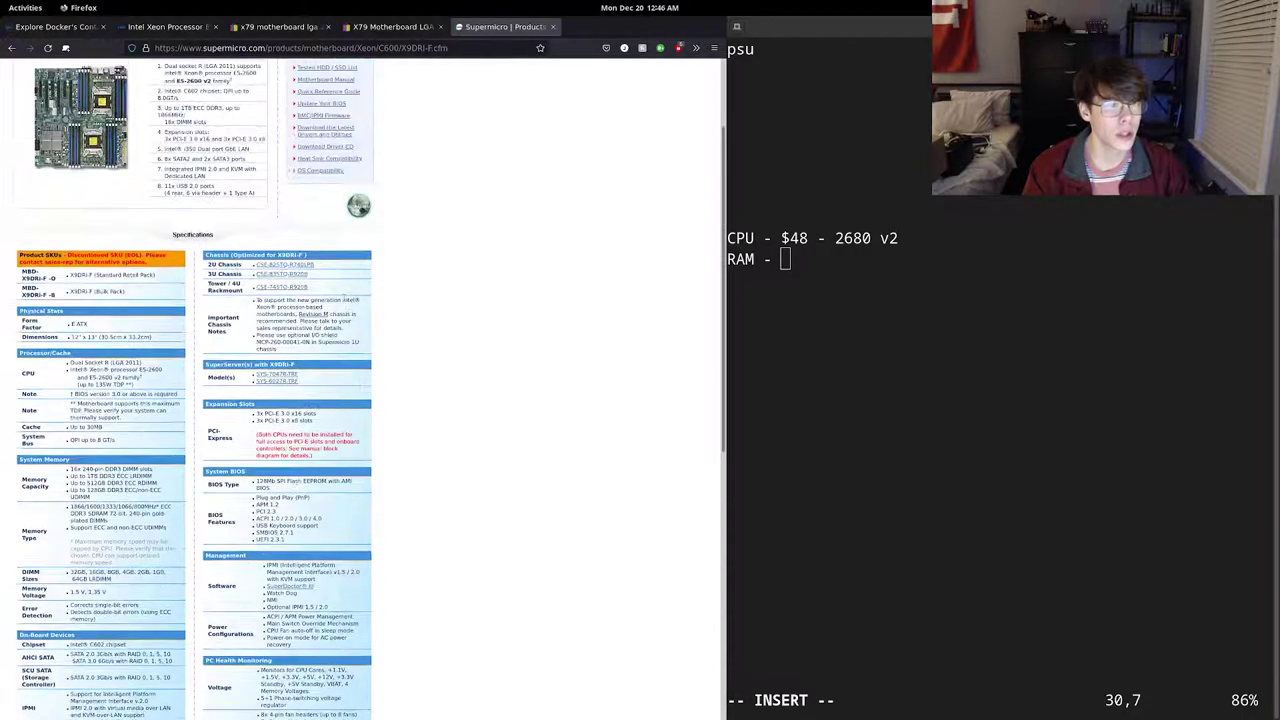
scroll(437, 378, up, 2)
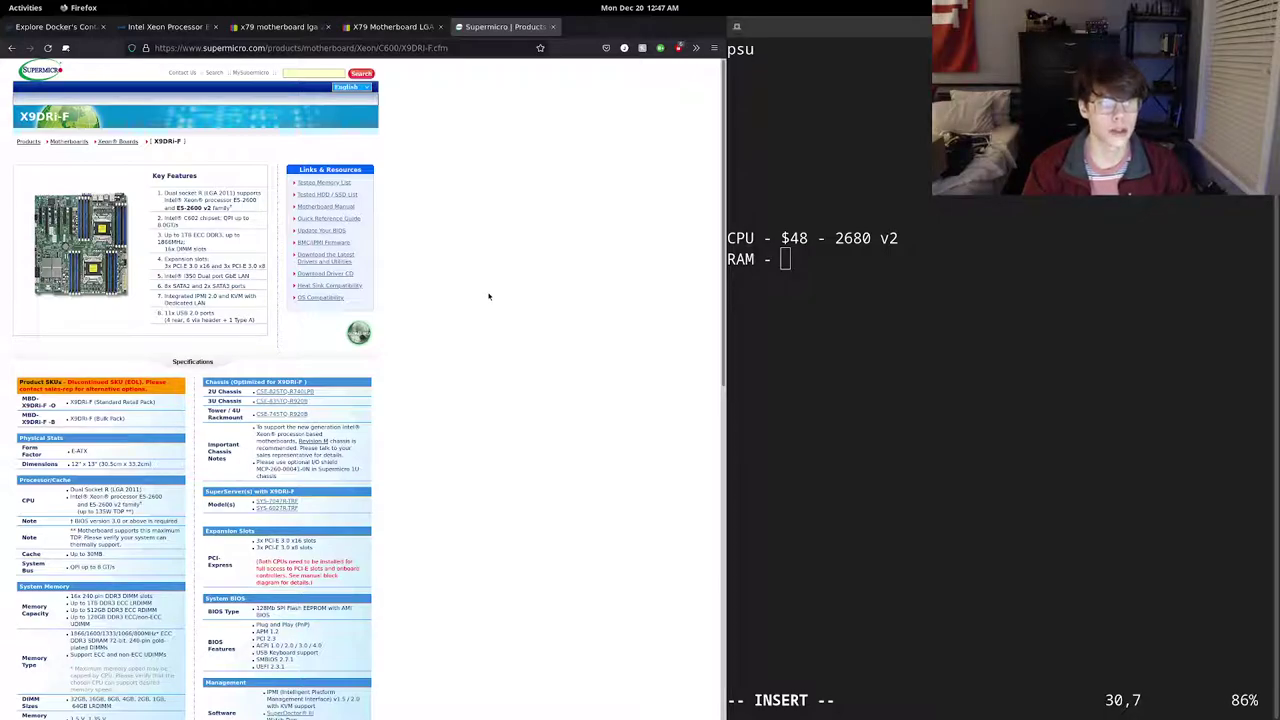
- Return to the eBay X79 listing, switch to Vim, and insert a line reading "MOBO- " above the RAM line
click(432, 27)
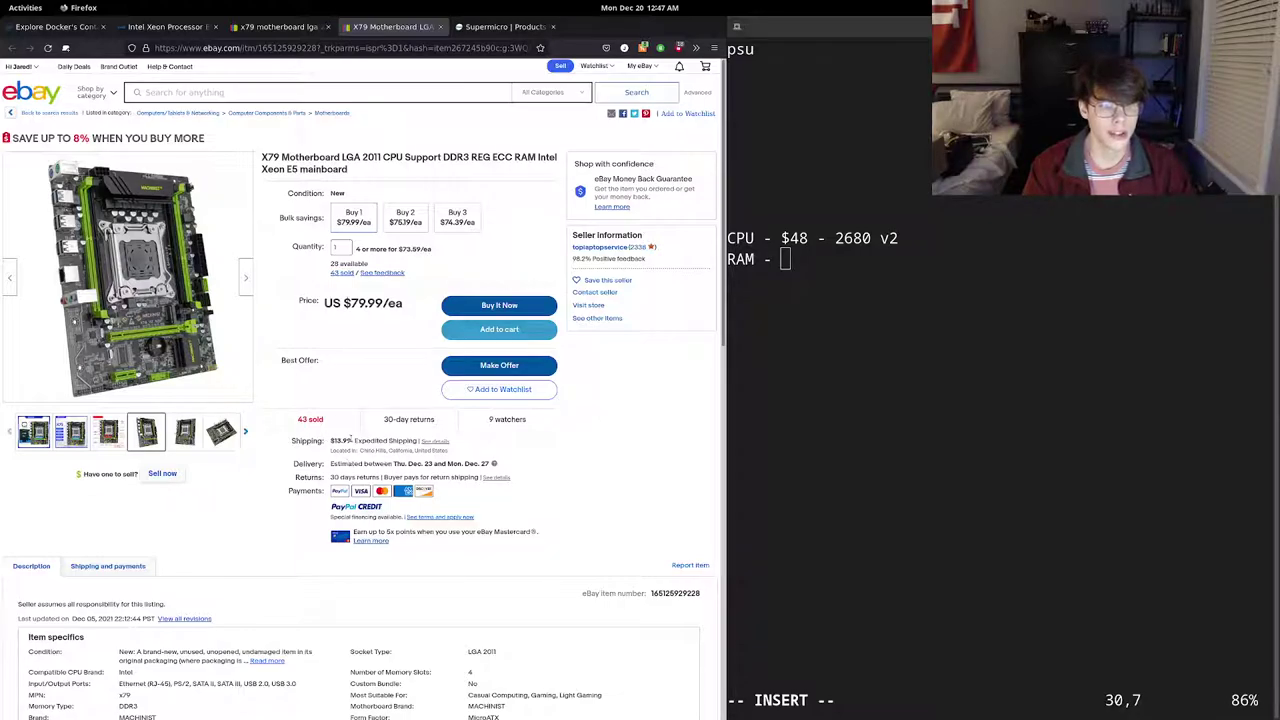
click(872, 295)
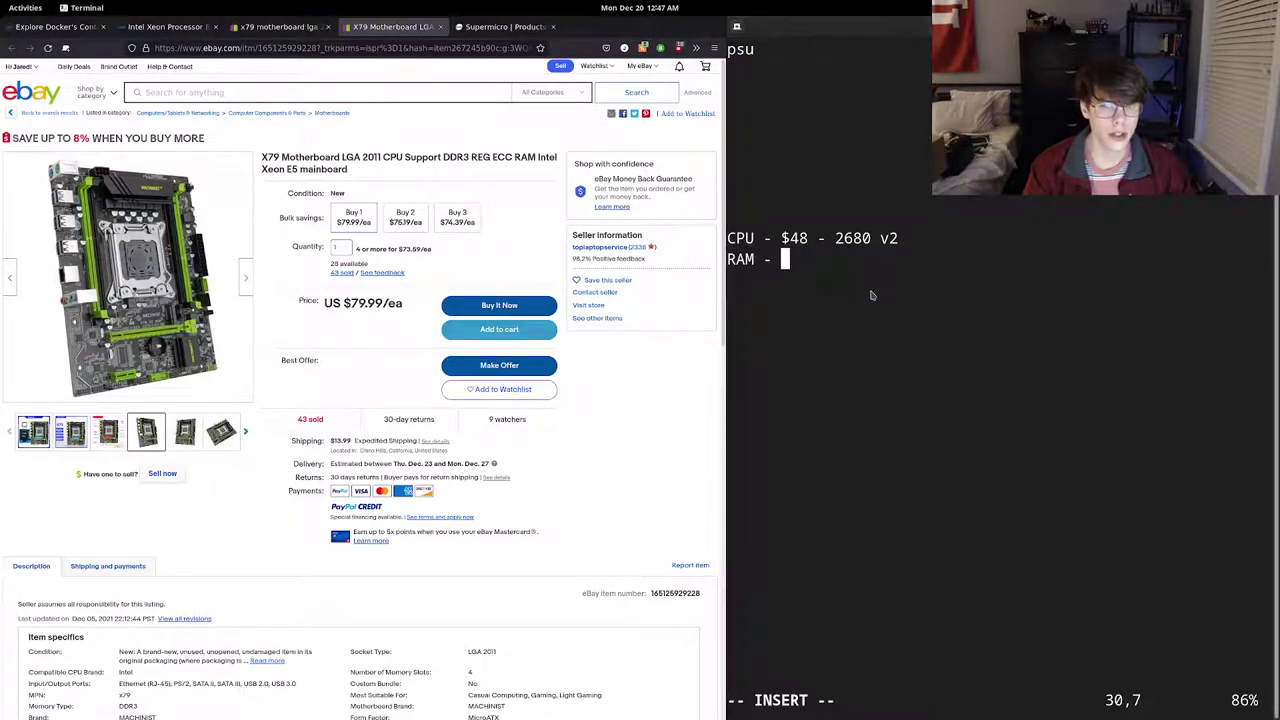
key(Left)
key(Left)
key(Left)
key(Left)
key(Left)
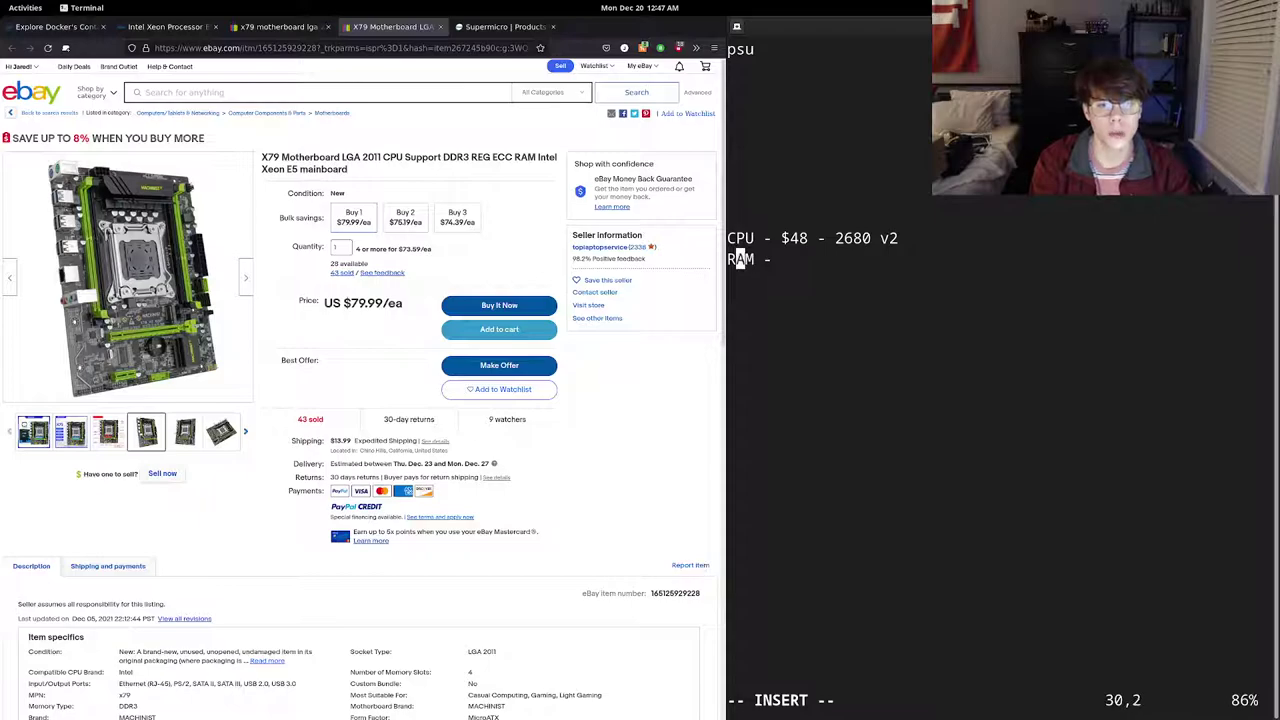
key(Left)
key(Return)
key(Up)
text(mobo)
key(BackSpace)
key(BackSpace)
key(BackSpace)
key(BackSpace)
text(MOBO- )
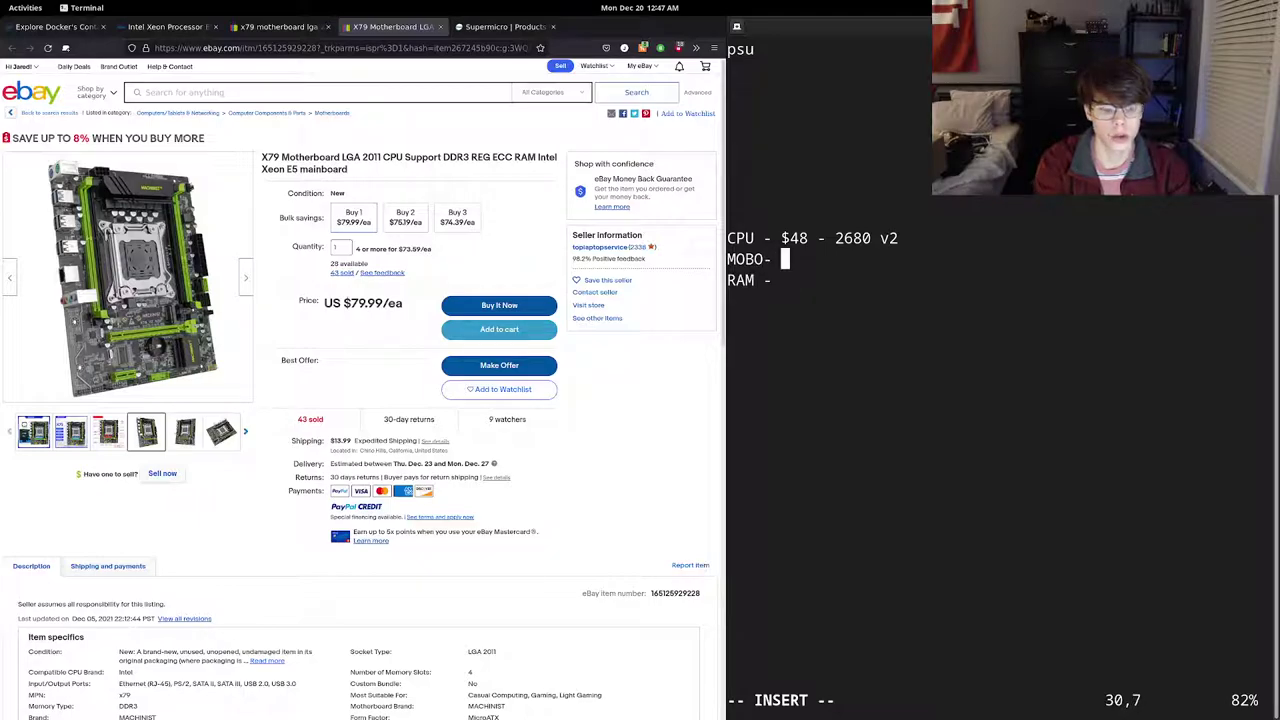
- Enter "$95 - x79 " as the price and model on the MOBO line
text($)
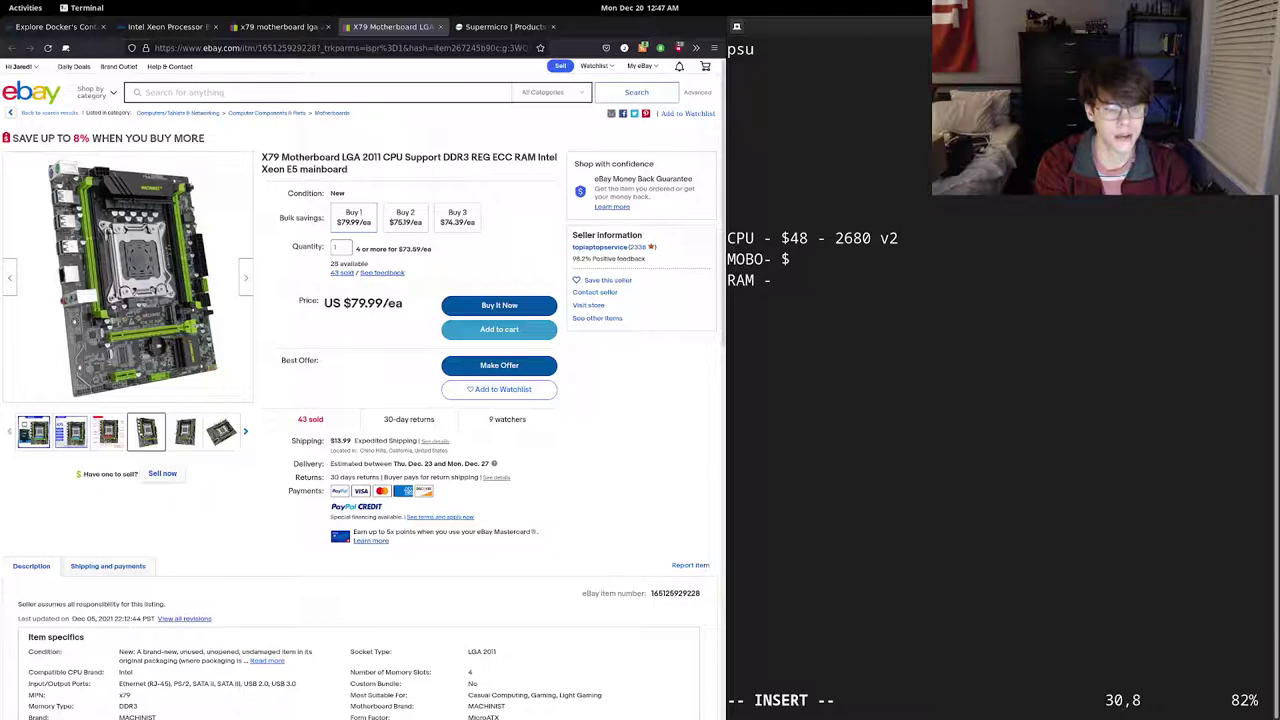
text(95)
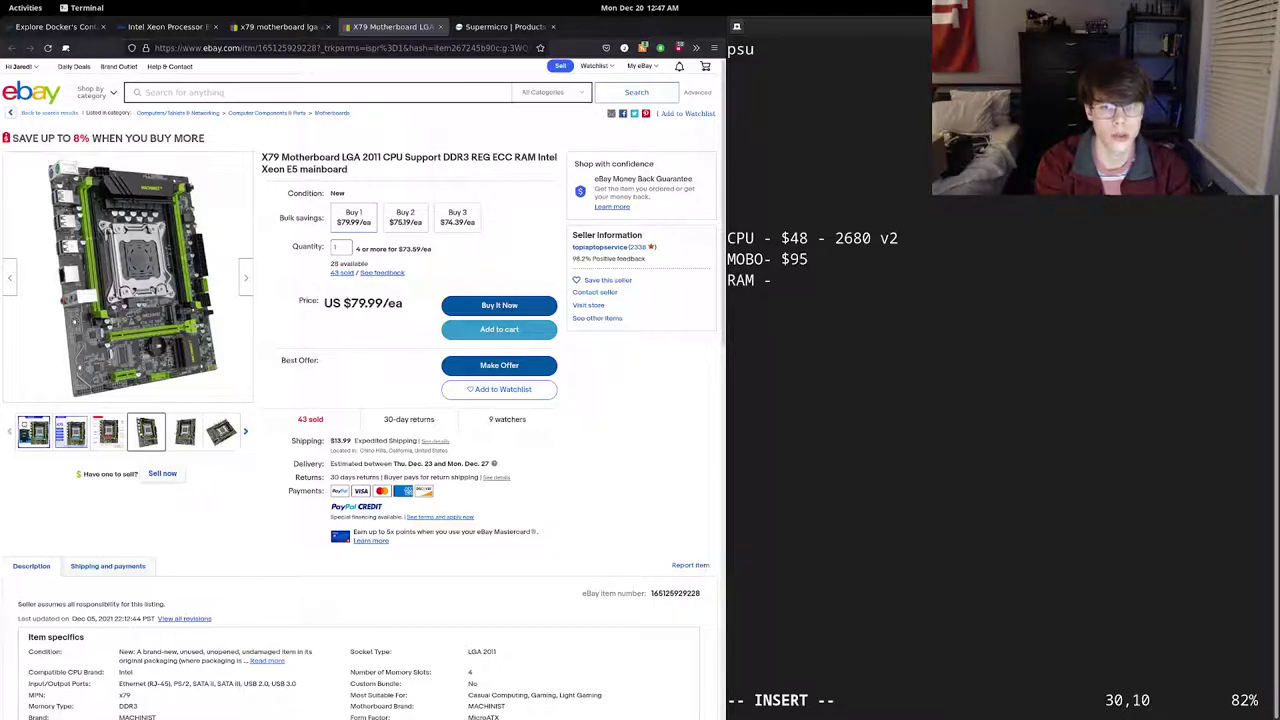
text( - x79)
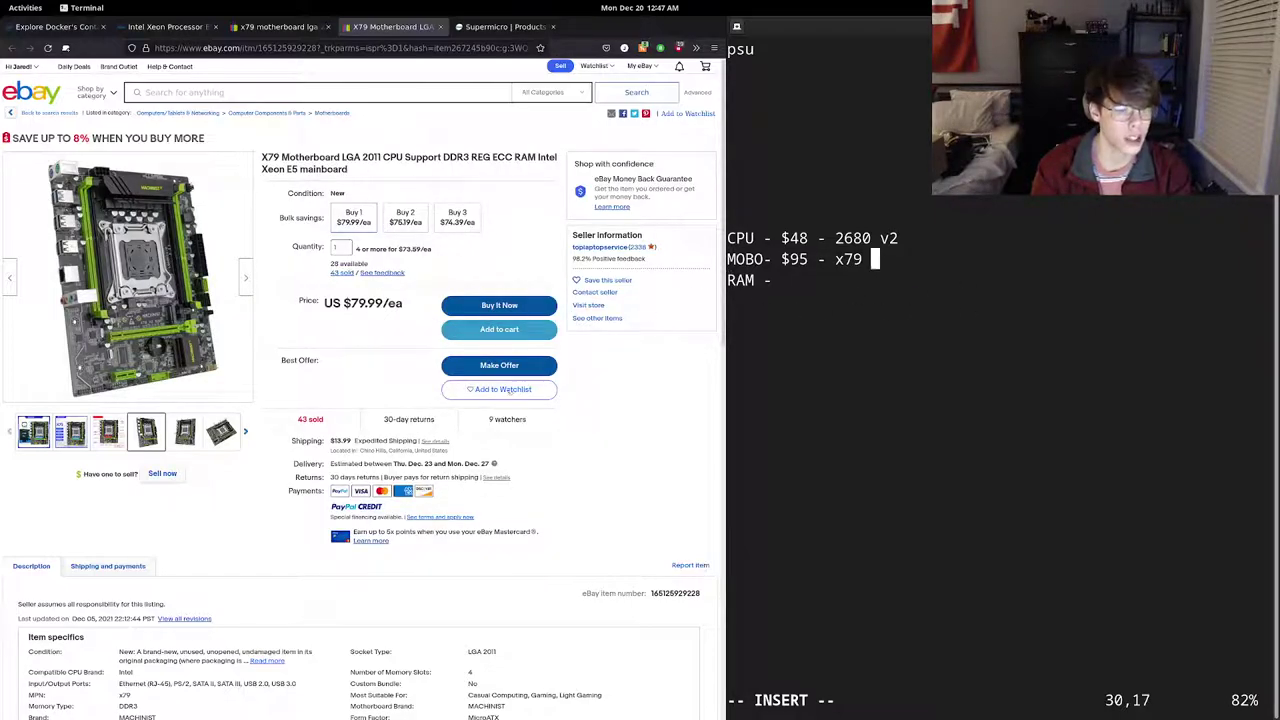
- Look up x99-f8 motherboard prices on Newegg in a new tab, then return to the eBay X79 listing
scroll(505, 300, down, 2)
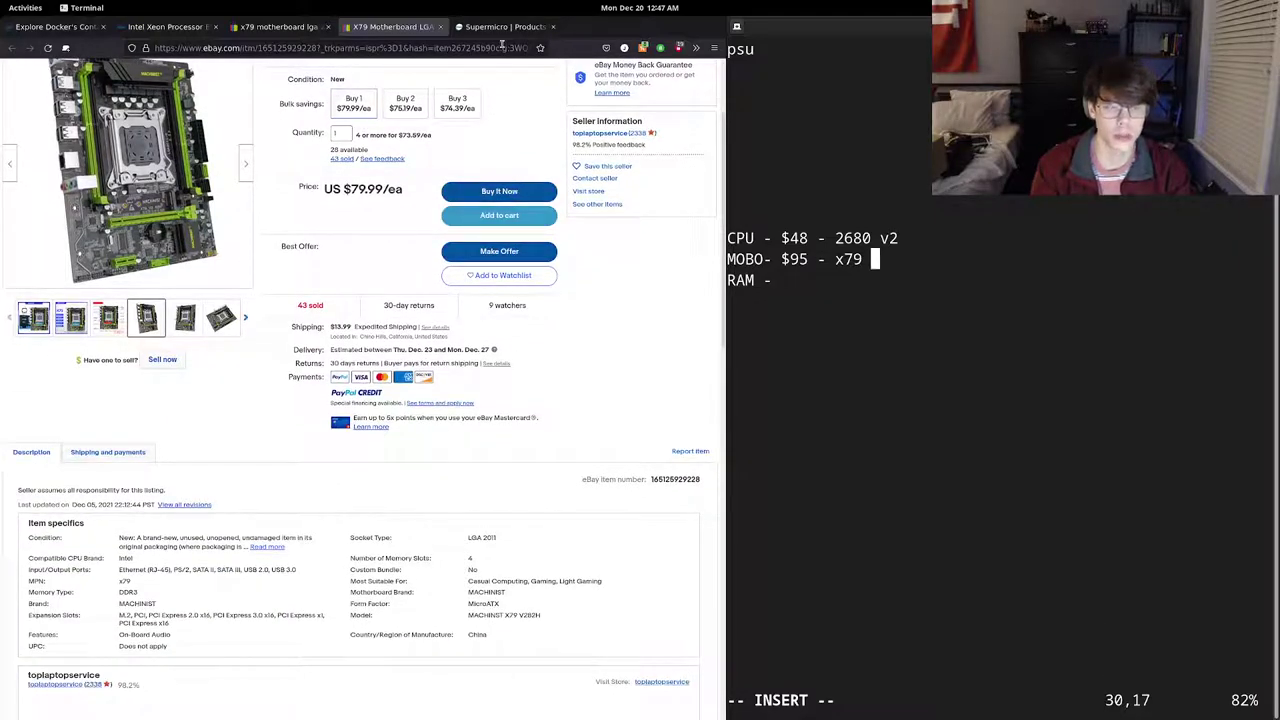
click(581, 30)
click(581, 30)
text(x99 f)
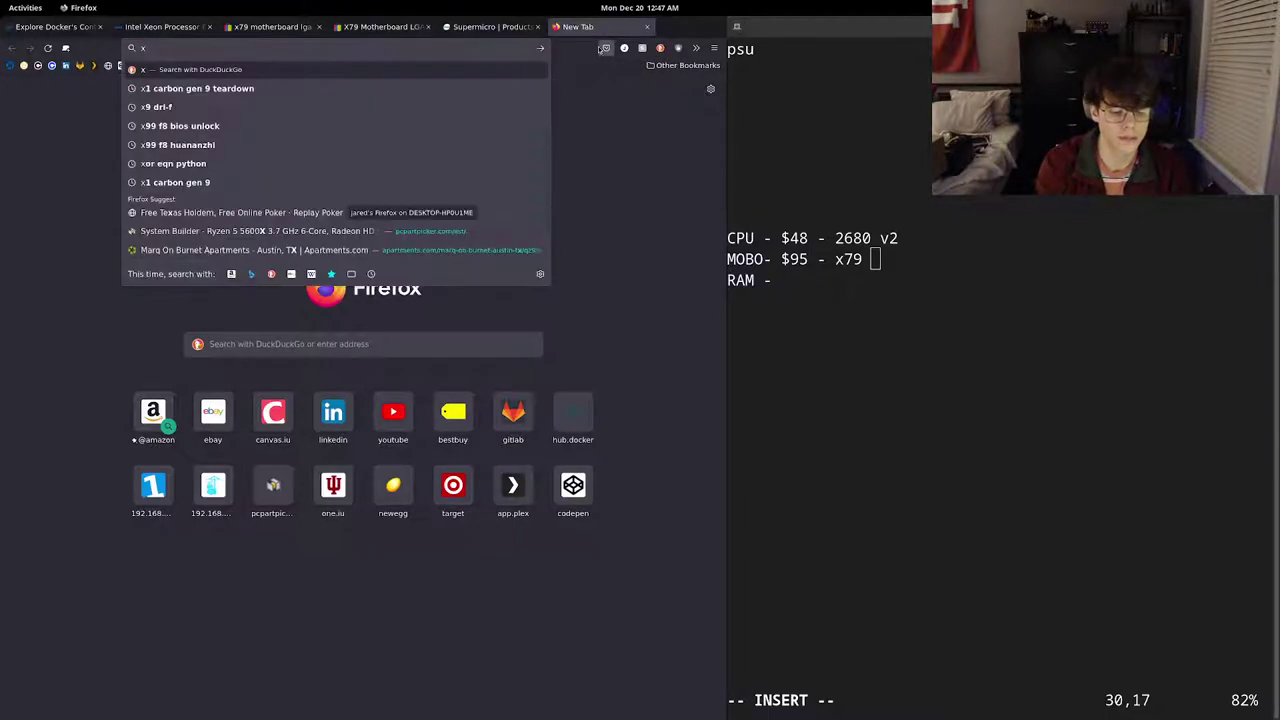
text(8)
key(Return)
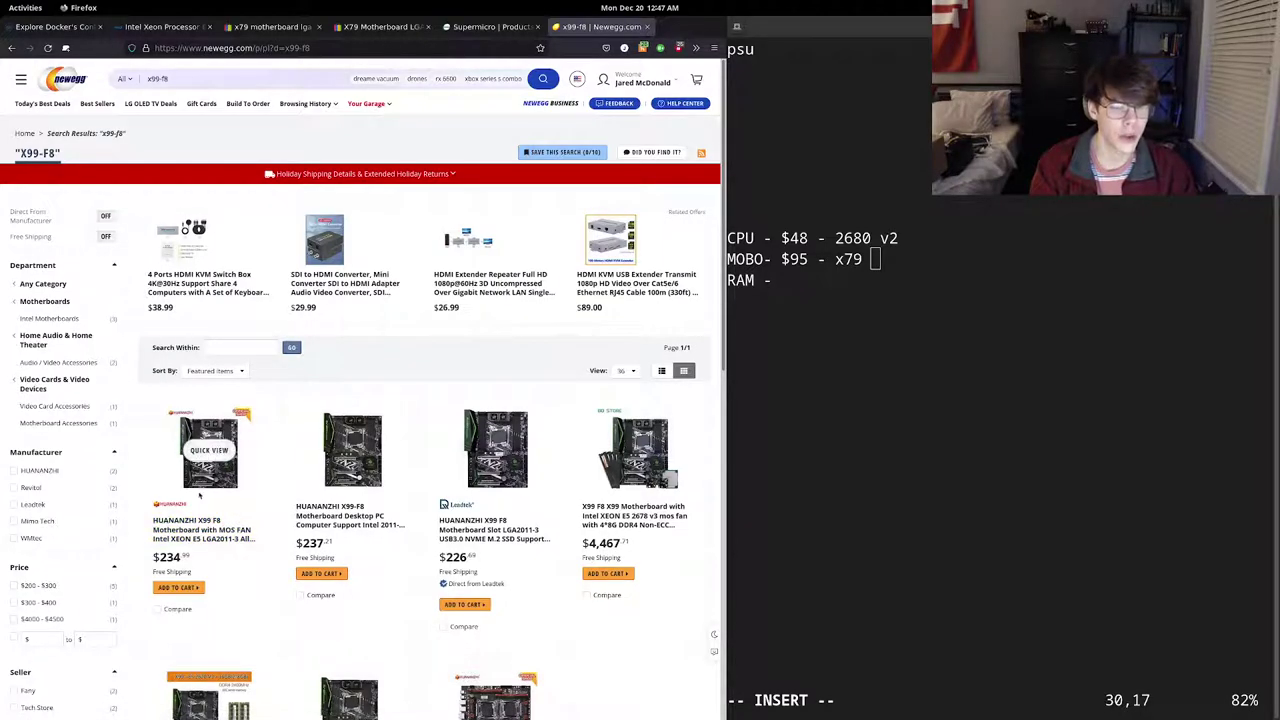
scroll(416, 487, down, 3)
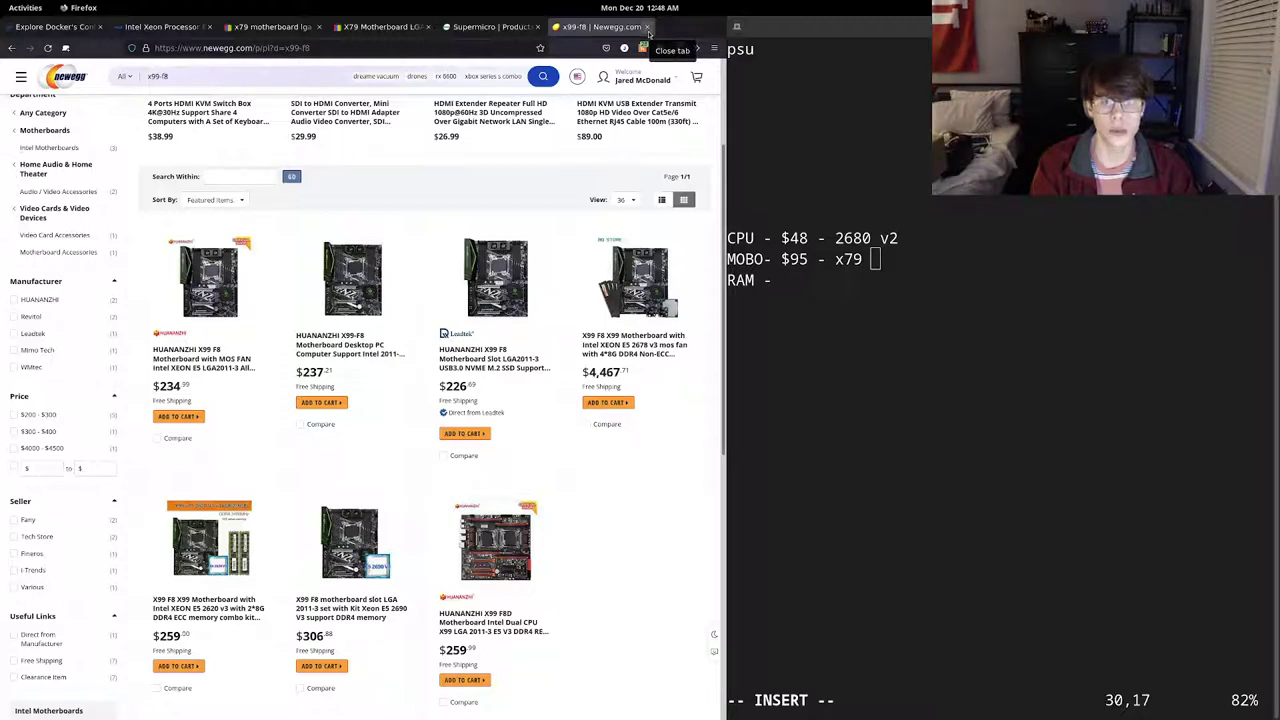
click(648, 30)
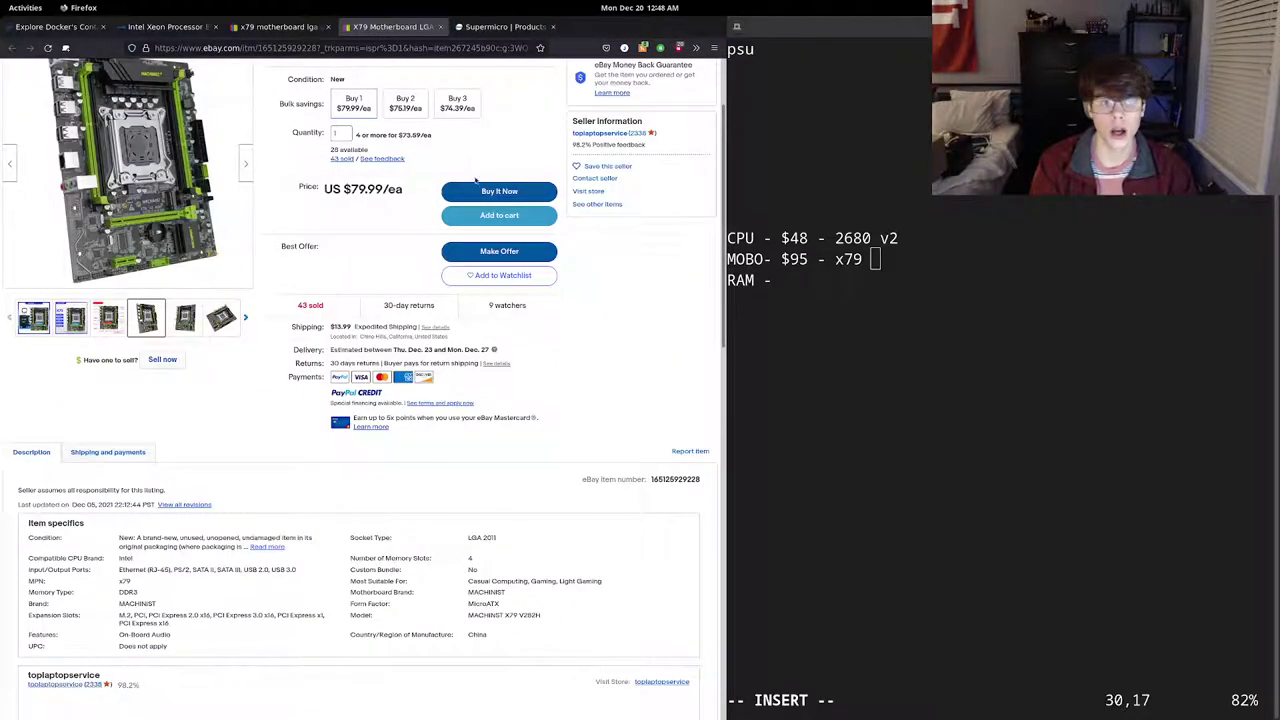
scroll(481, 190, up, 2)
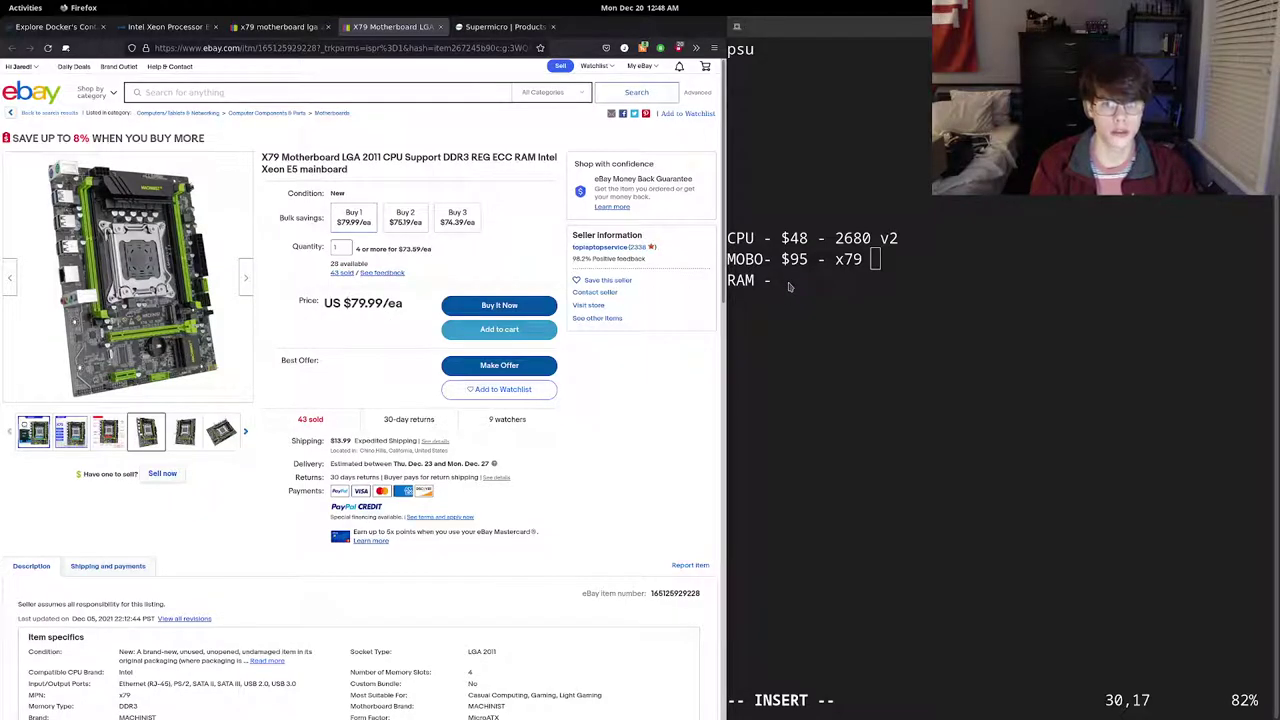
- Switch to Vim, append "machinist" to the MOBO line, and move down to the RAM line
click(883, 265)
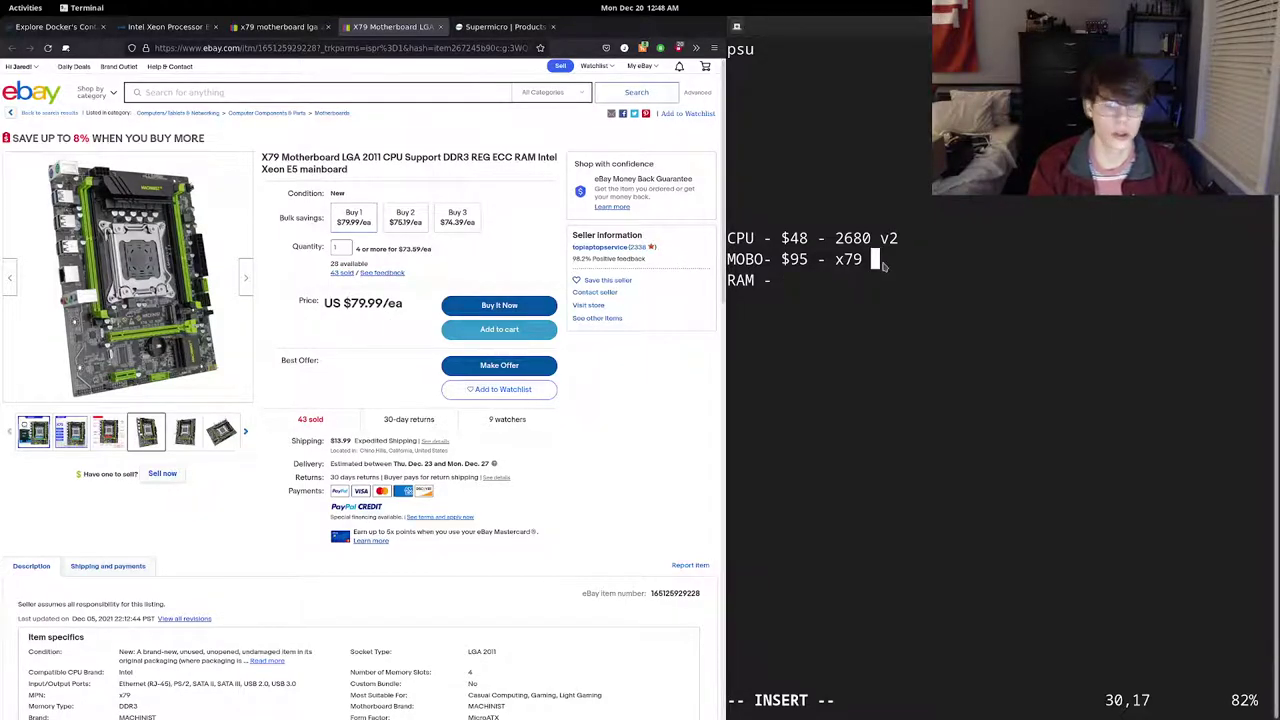
text(machinist)
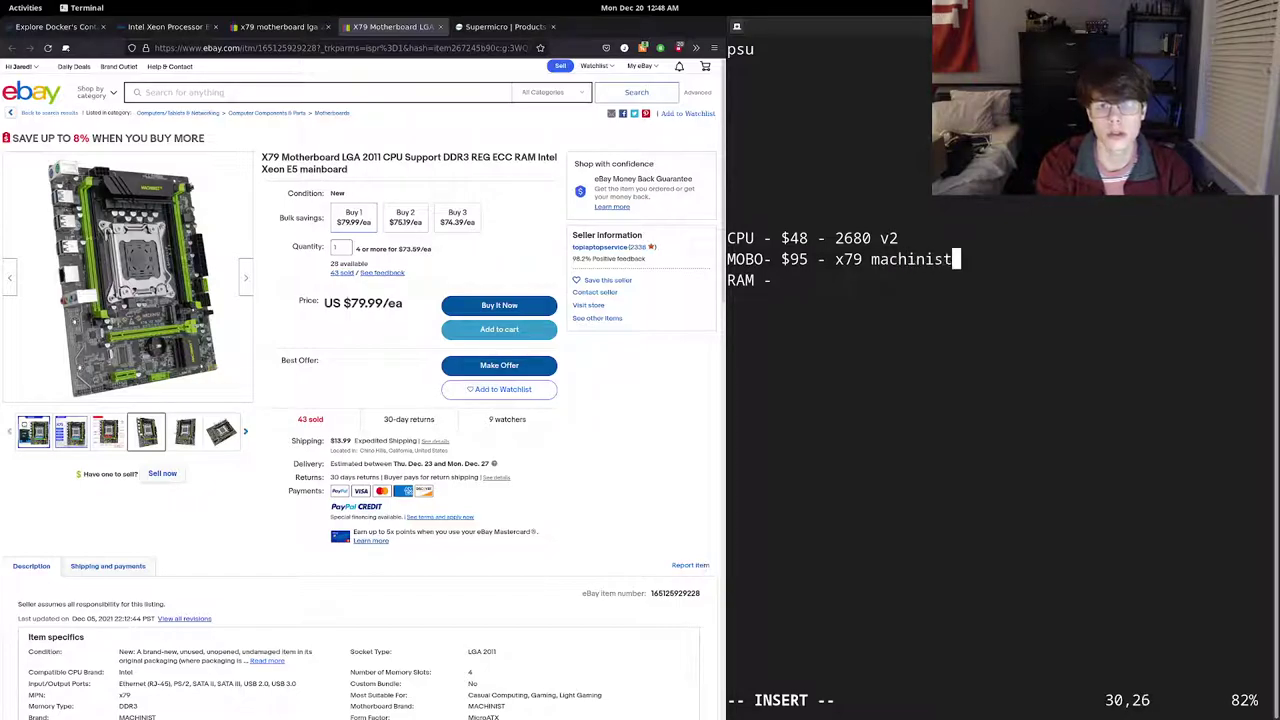
key(Down)
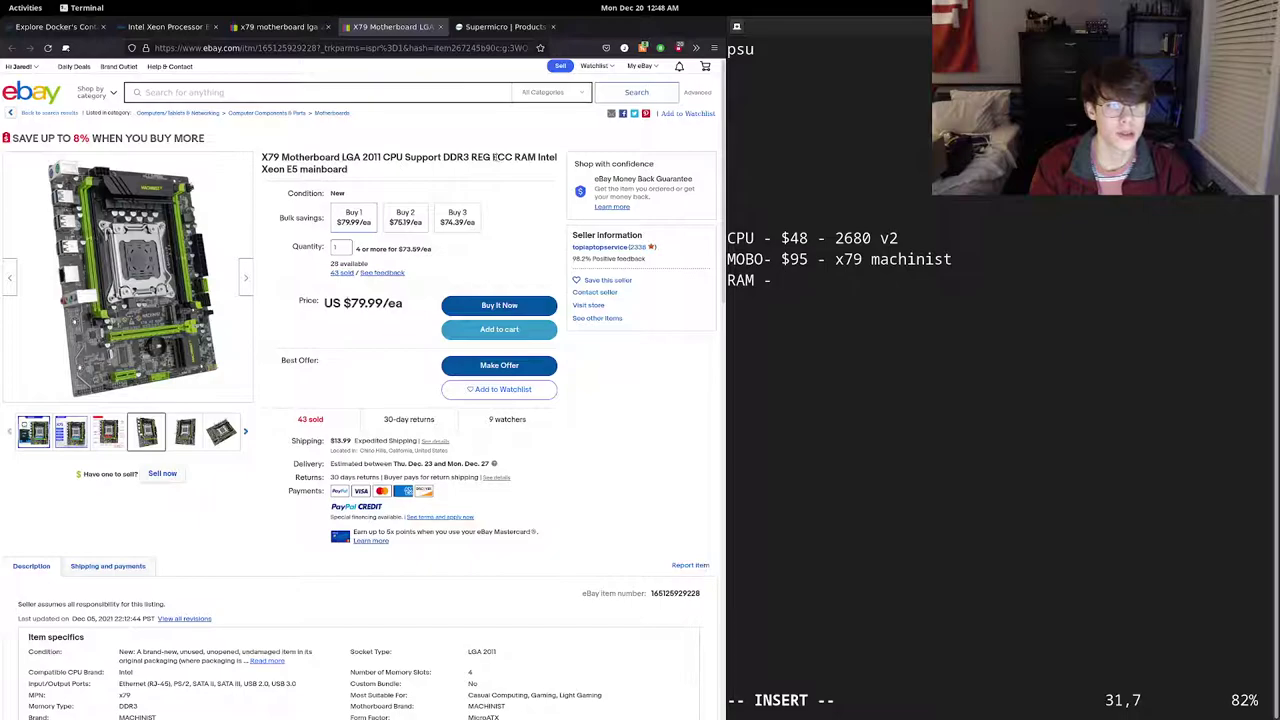
- Switch to the browser and search eBay for "ecc ram ddr3"
click(320, 92)
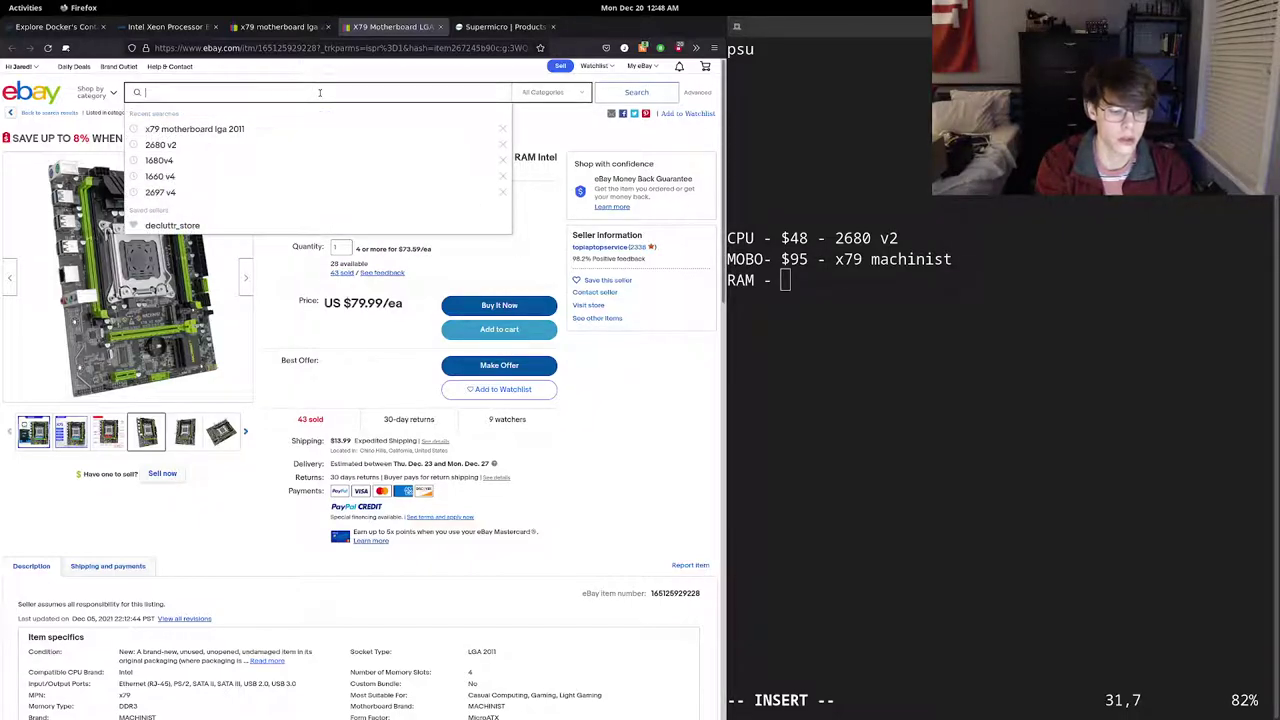
text(ecc ram d)
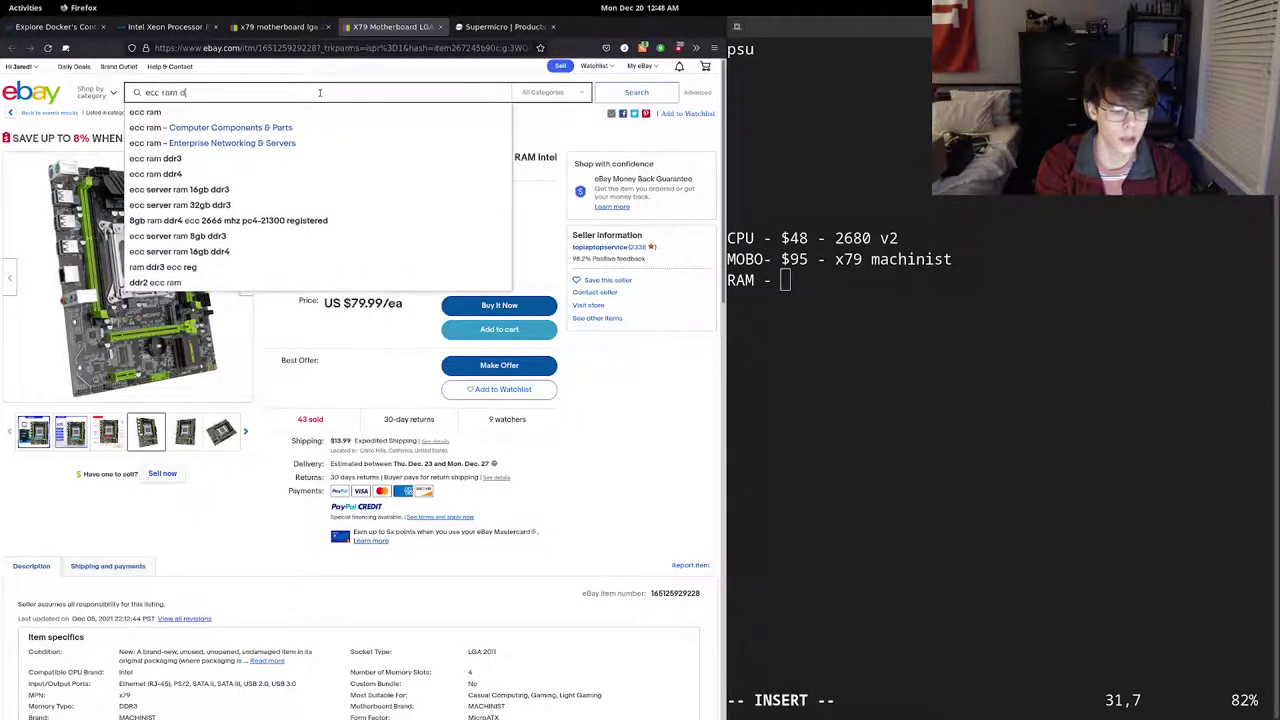
text(dr3)
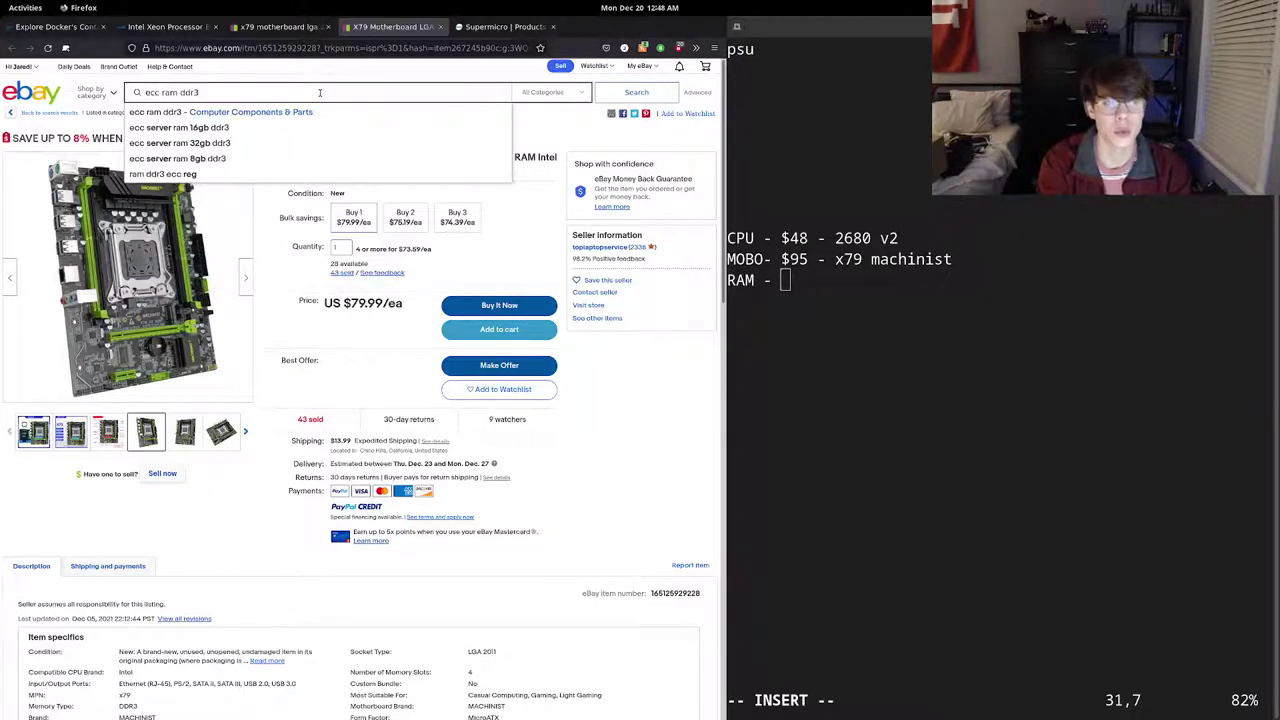
key(Return)
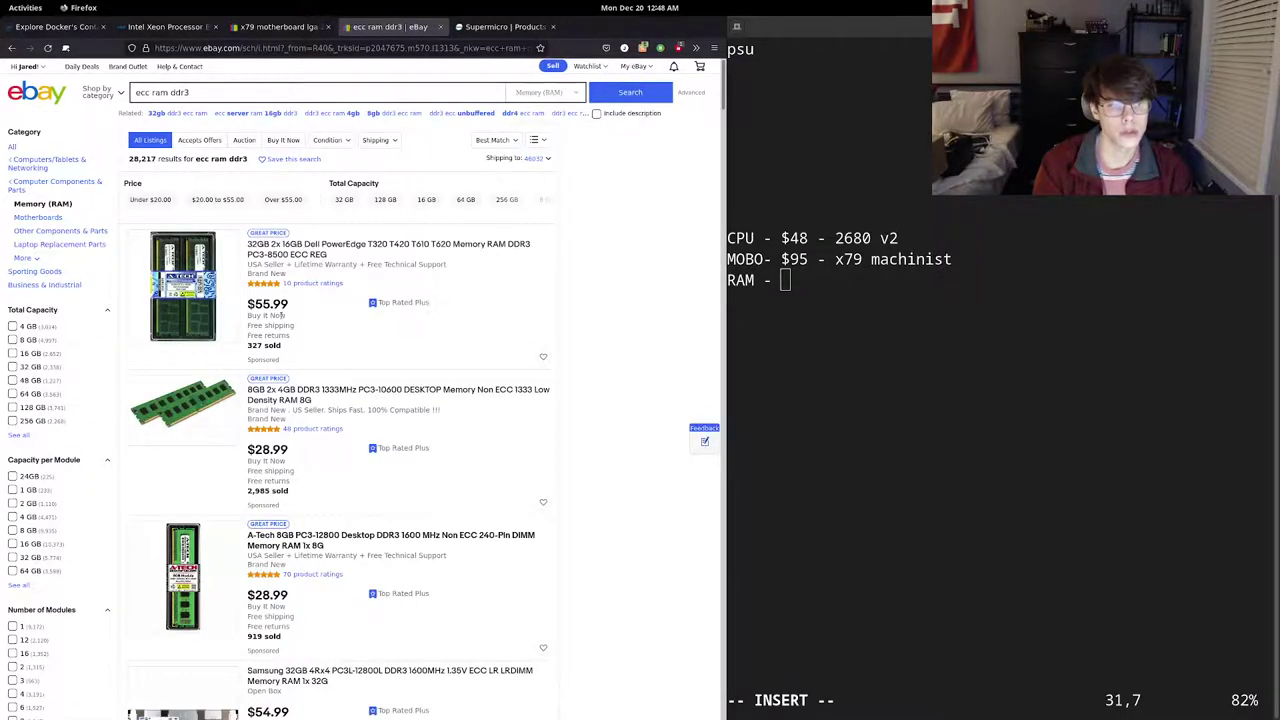
- Browse the ECC DDR3 memory results and open the two-module Samsung Cisco 8GB PC3L-10600R listing
scroll(259, 355, down, 5)
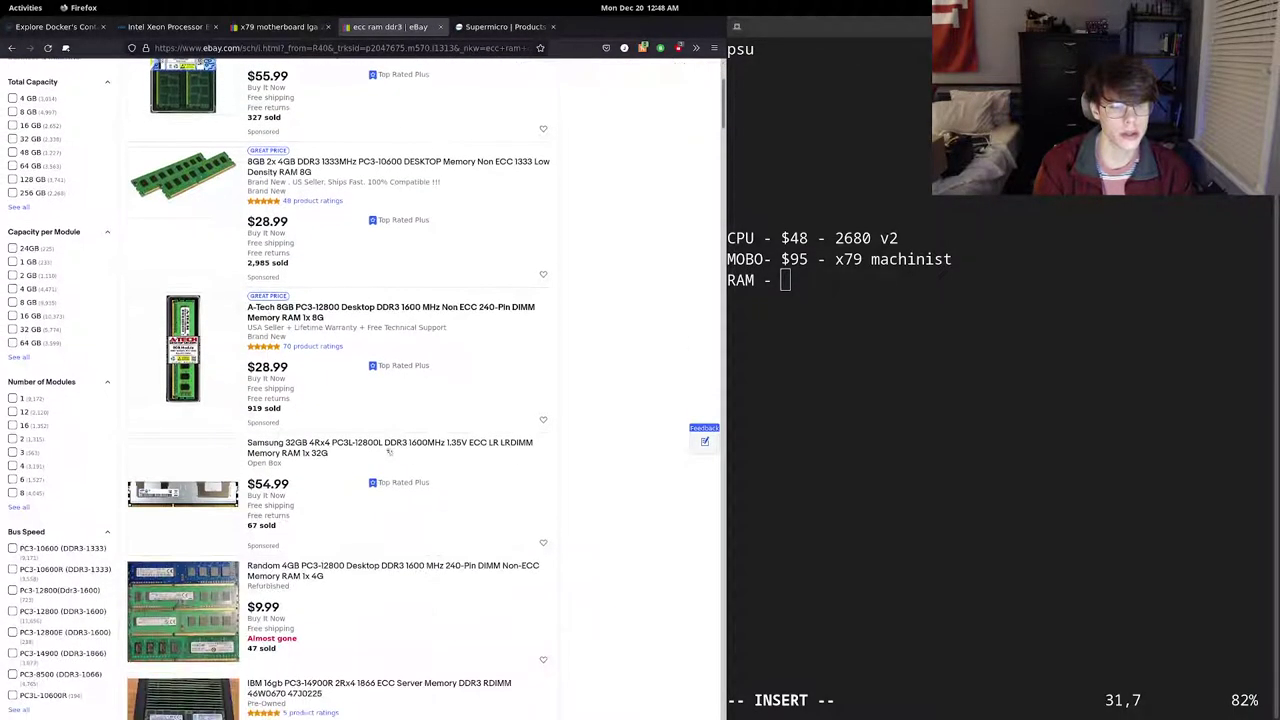
scroll(276, 537, down, 8)
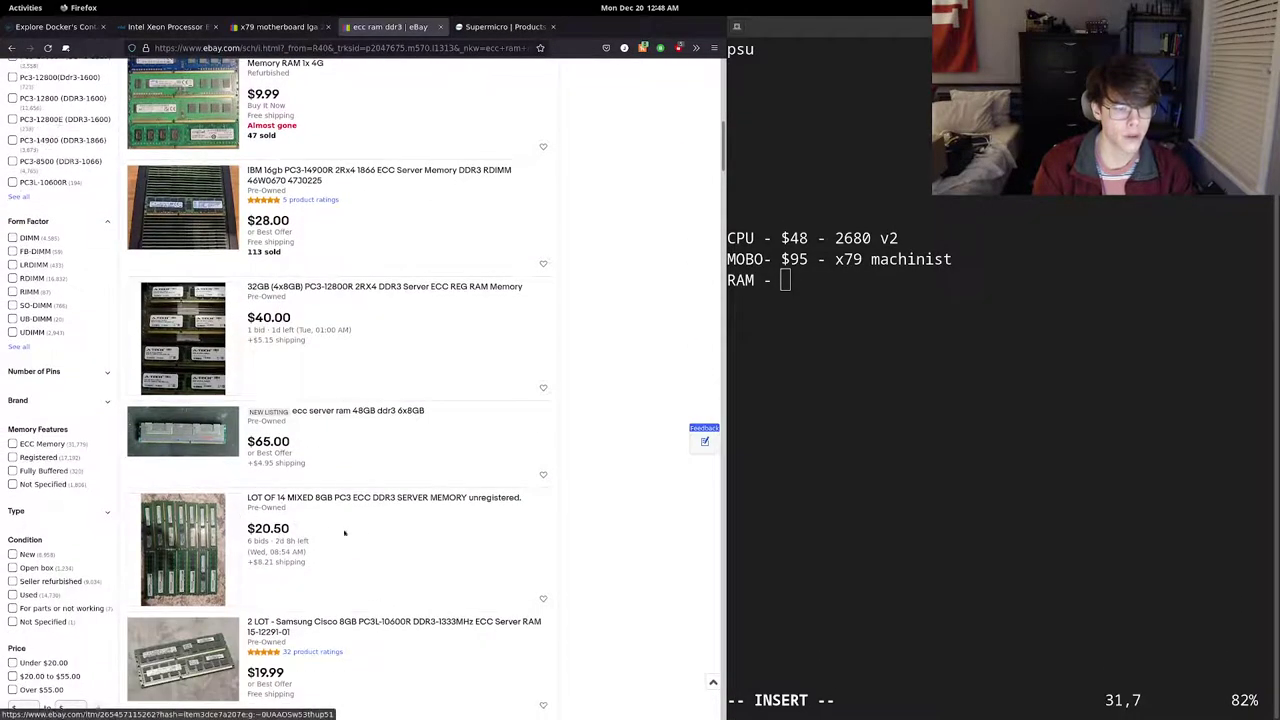
scroll(330, 540, down, 4)
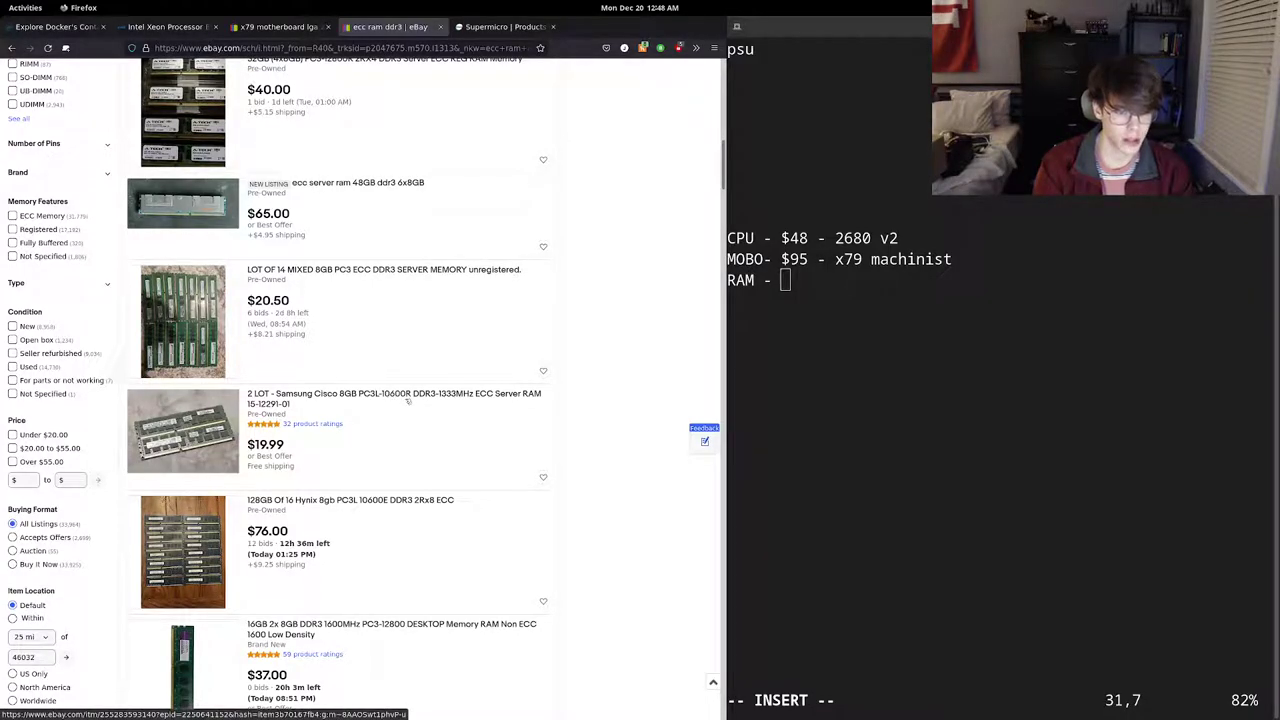
scroll(400, 406, down, 2)
scroll(390, 408, down, 3)
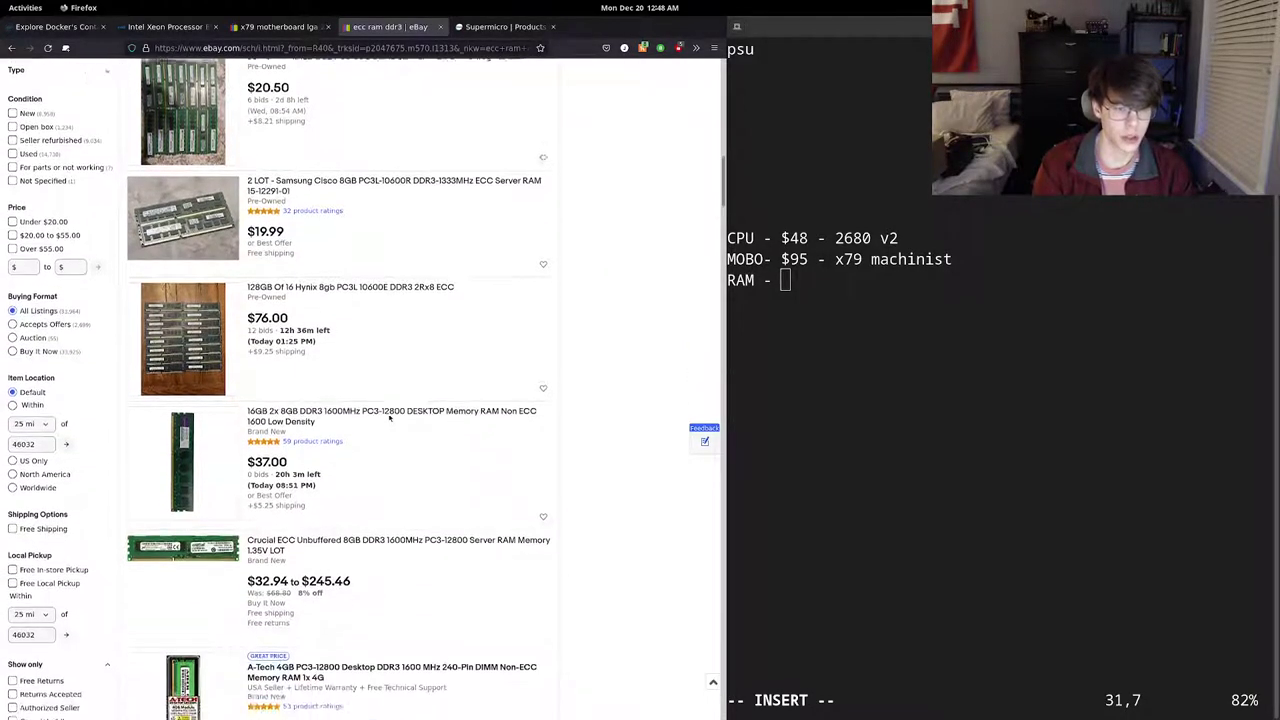
scroll(389, 409, down, 1)
scroll(401, 380, down, 1)
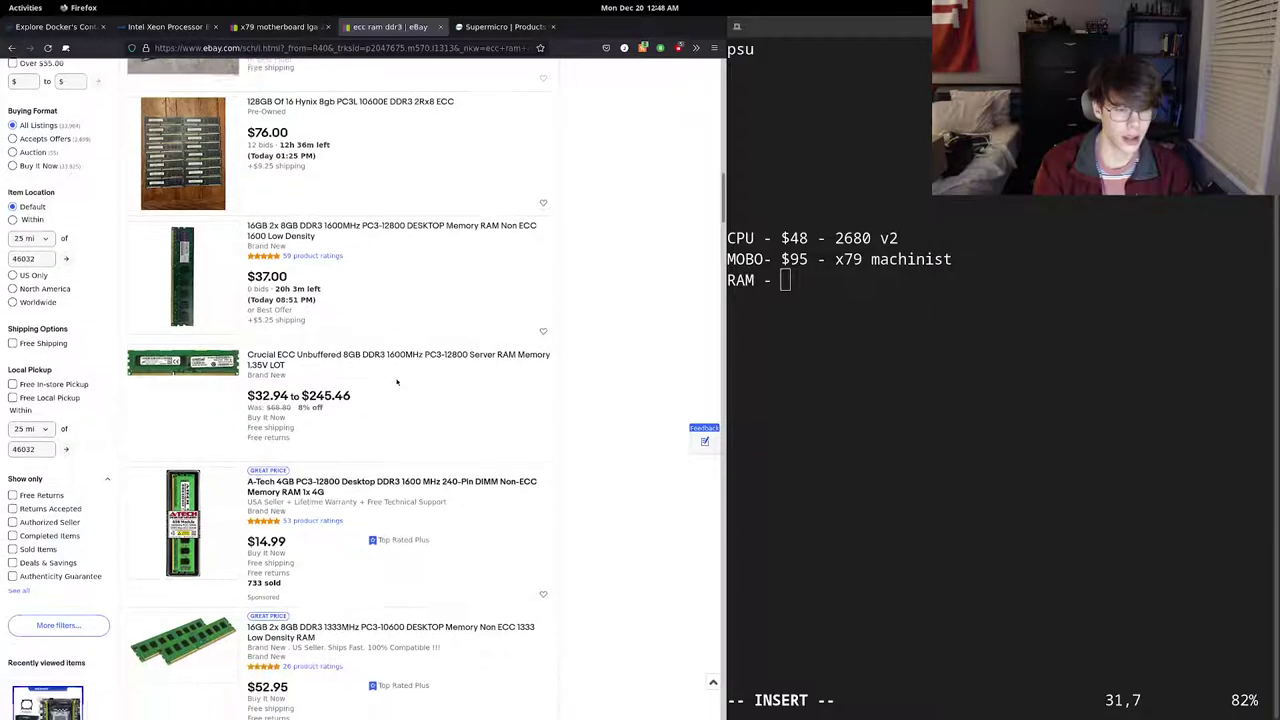
scroll(360, 300, up, 4)
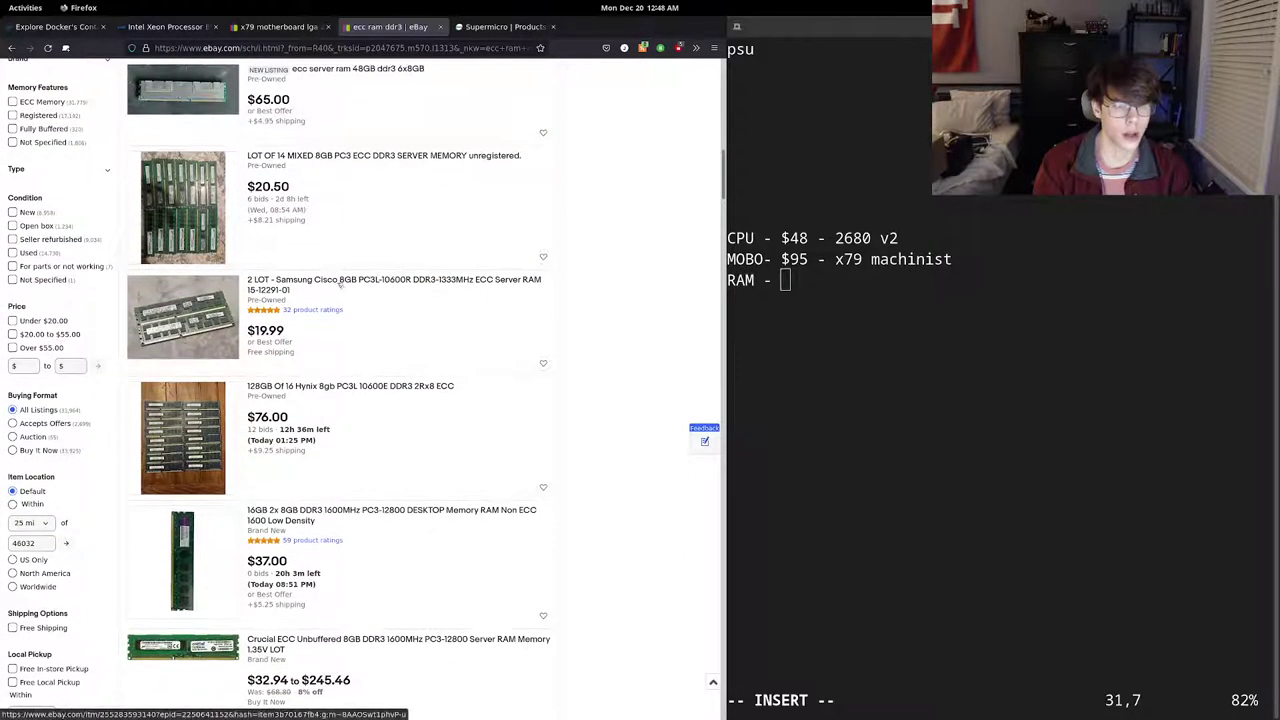
click(345, 284)
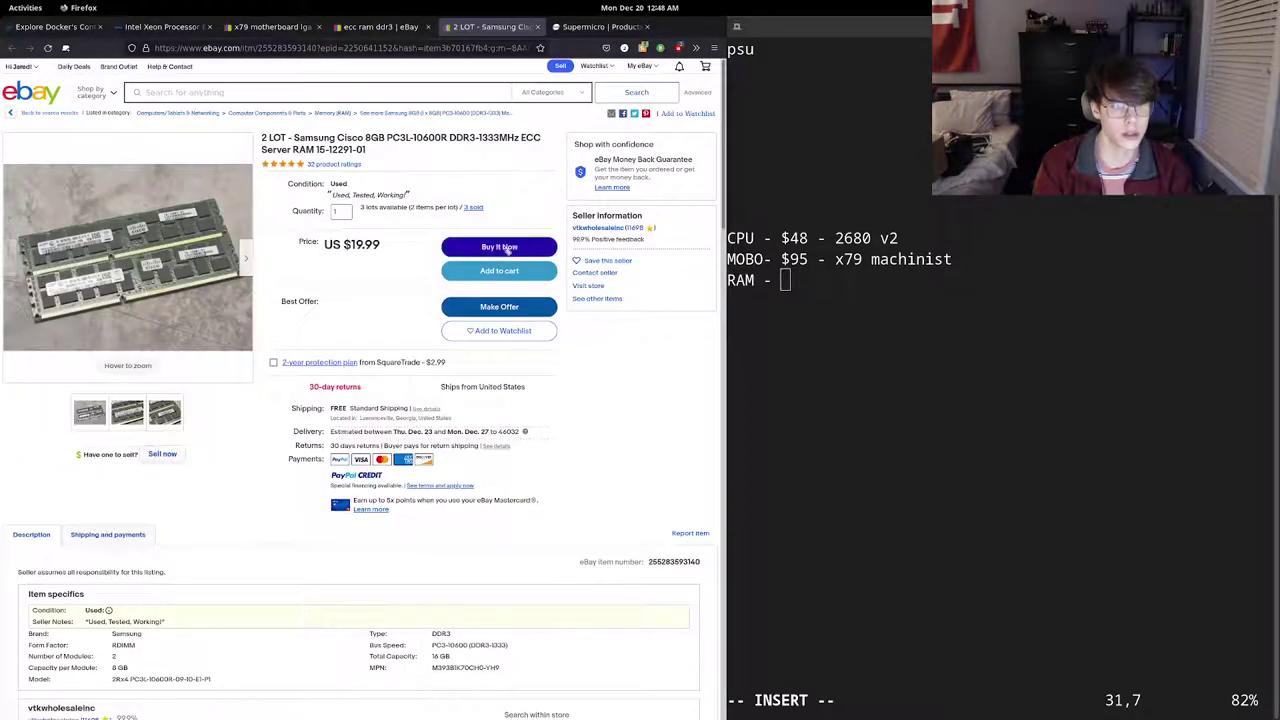
mouse_move(80, 275)
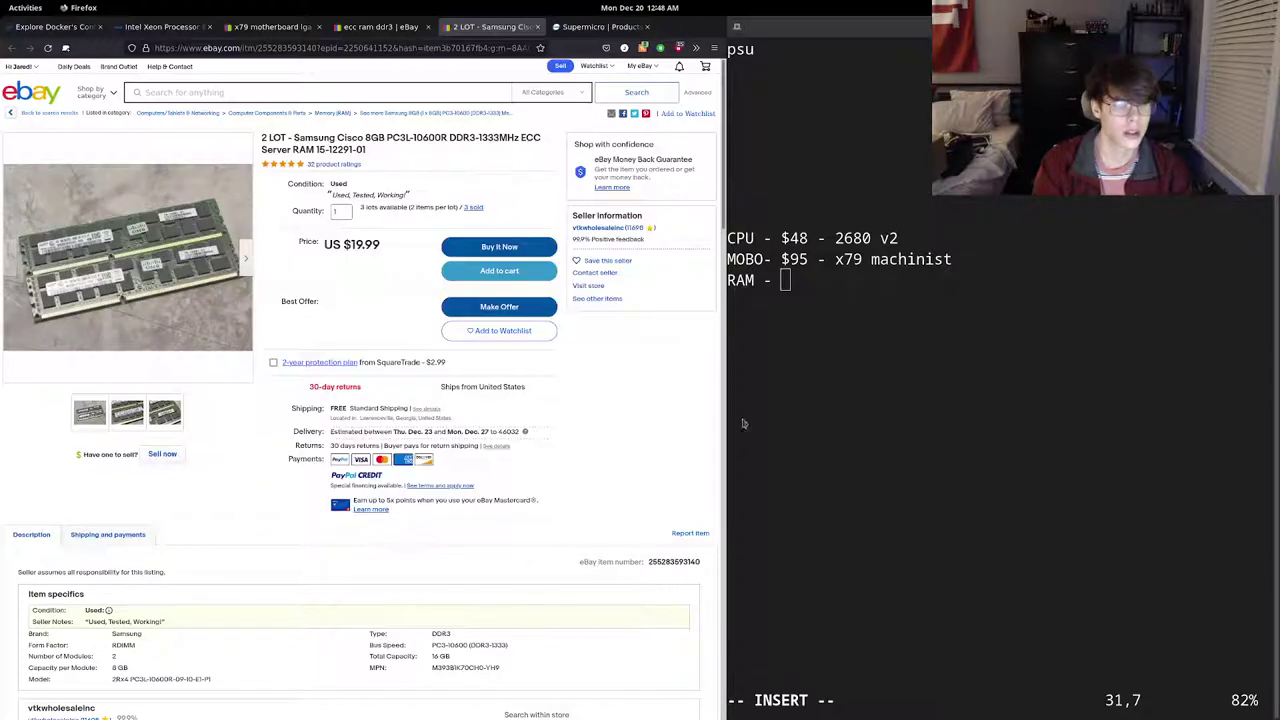
- Switch to Vim and complete the RAM line with "$40 - 32gb samsung memory"
click(841, 286)
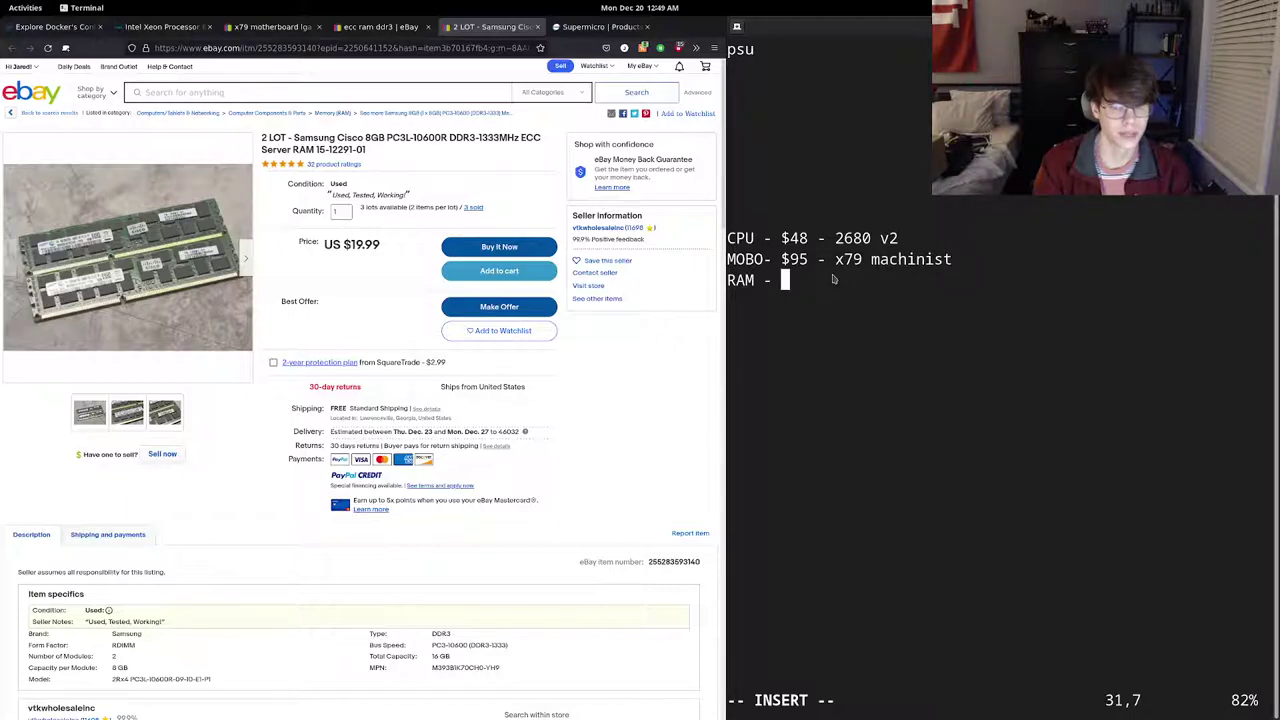
text($40 - 32)
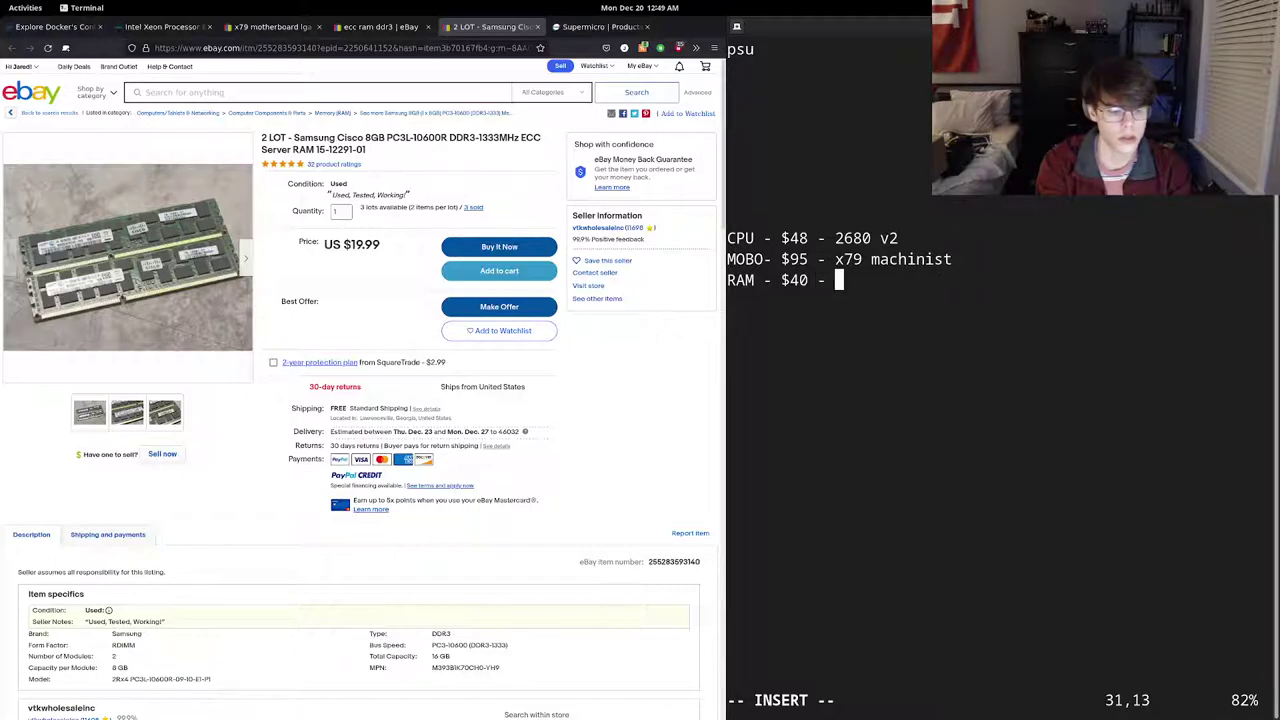
text(gb samsung memory)
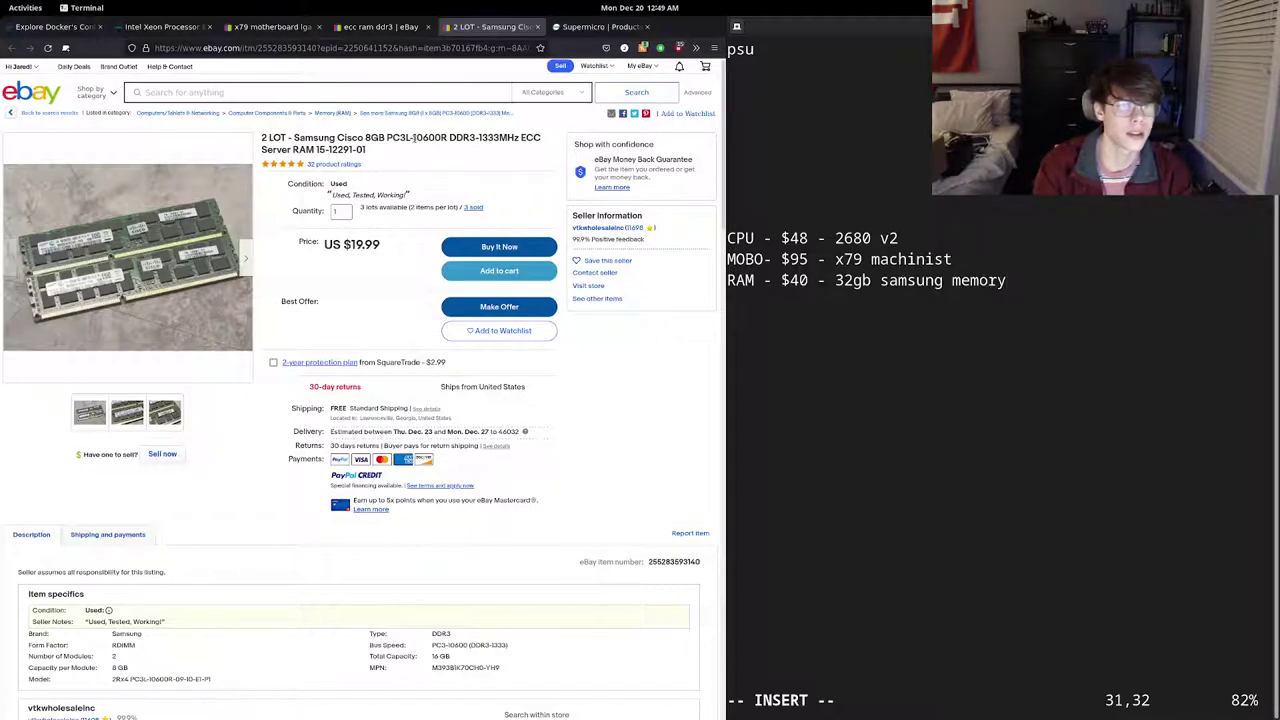
- Look up "10600R DDR3" from the Samsung listing's title on the web, review the results, and close the search
click(456, 142)
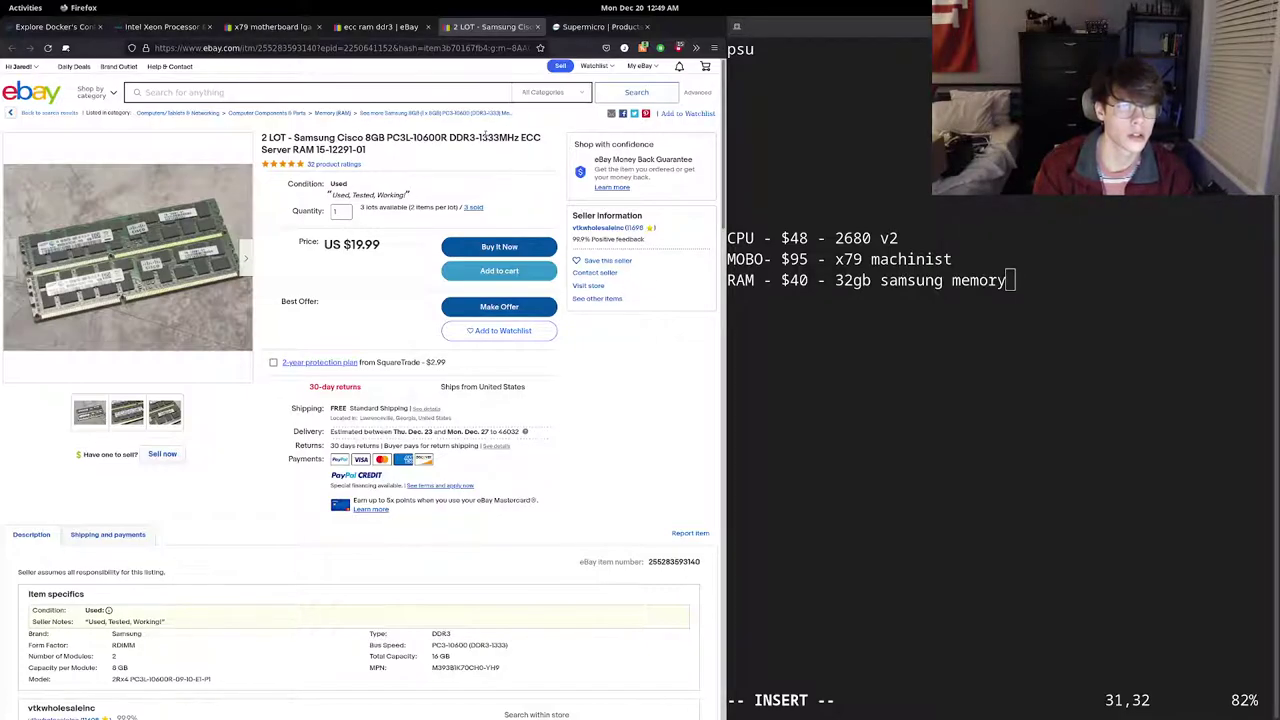
drag(484, 136, 526, 139)
click(408, 136)
drag(416, 137, 476, 138)
right_click(476, 136)
click(569, 207)
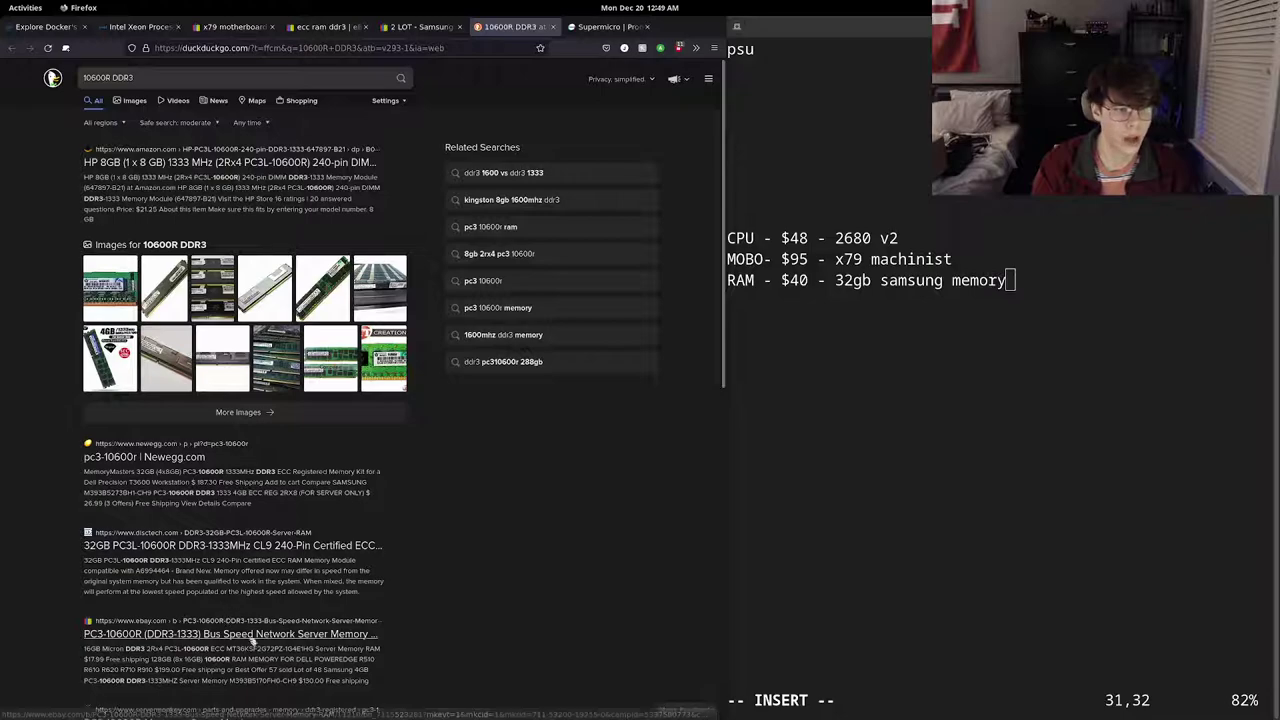
scroll(248, 636, down, 2)
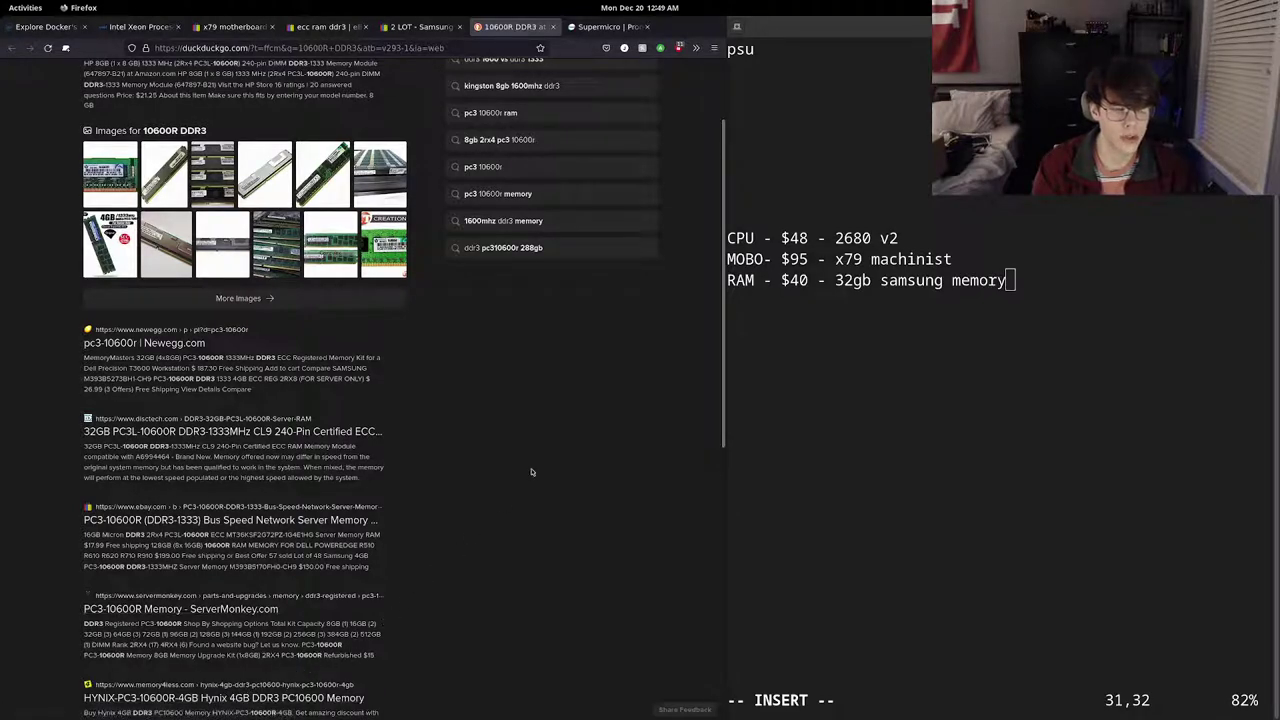
click(552, 27)
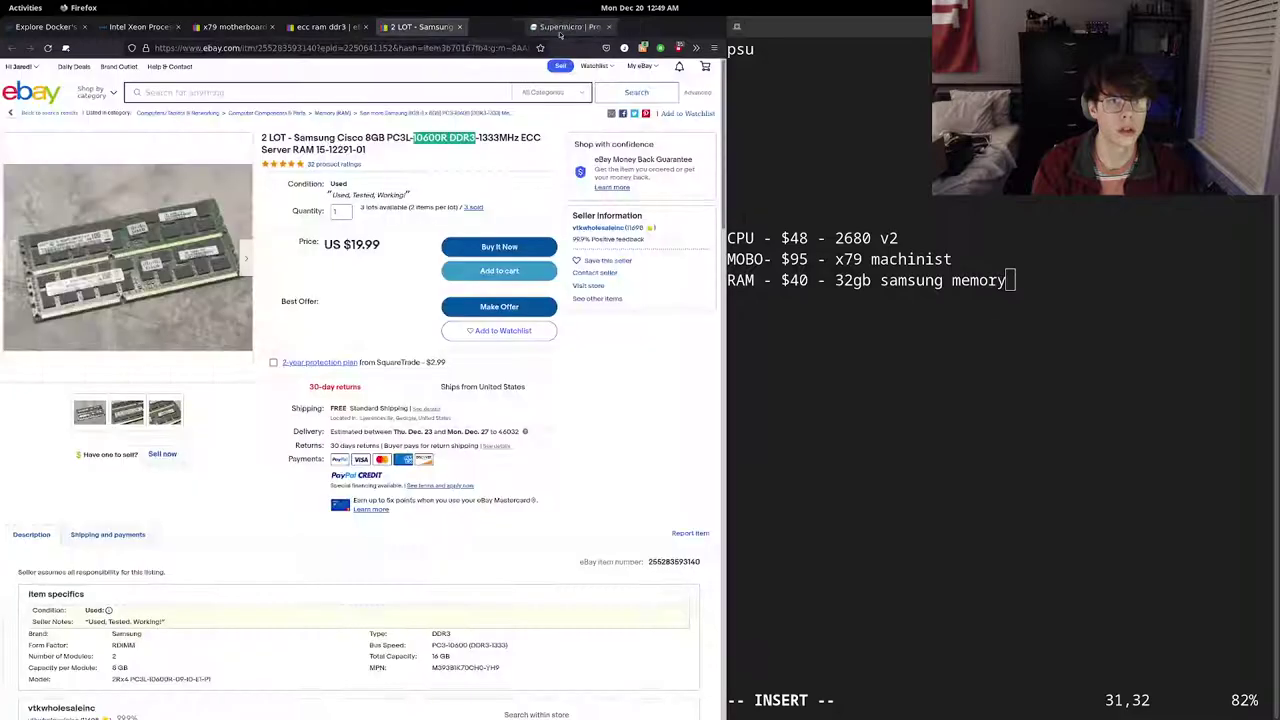
- Start a new line below the RAM line in Vim, and open bestbuy.com in a new browser tab
click(1033, 285)
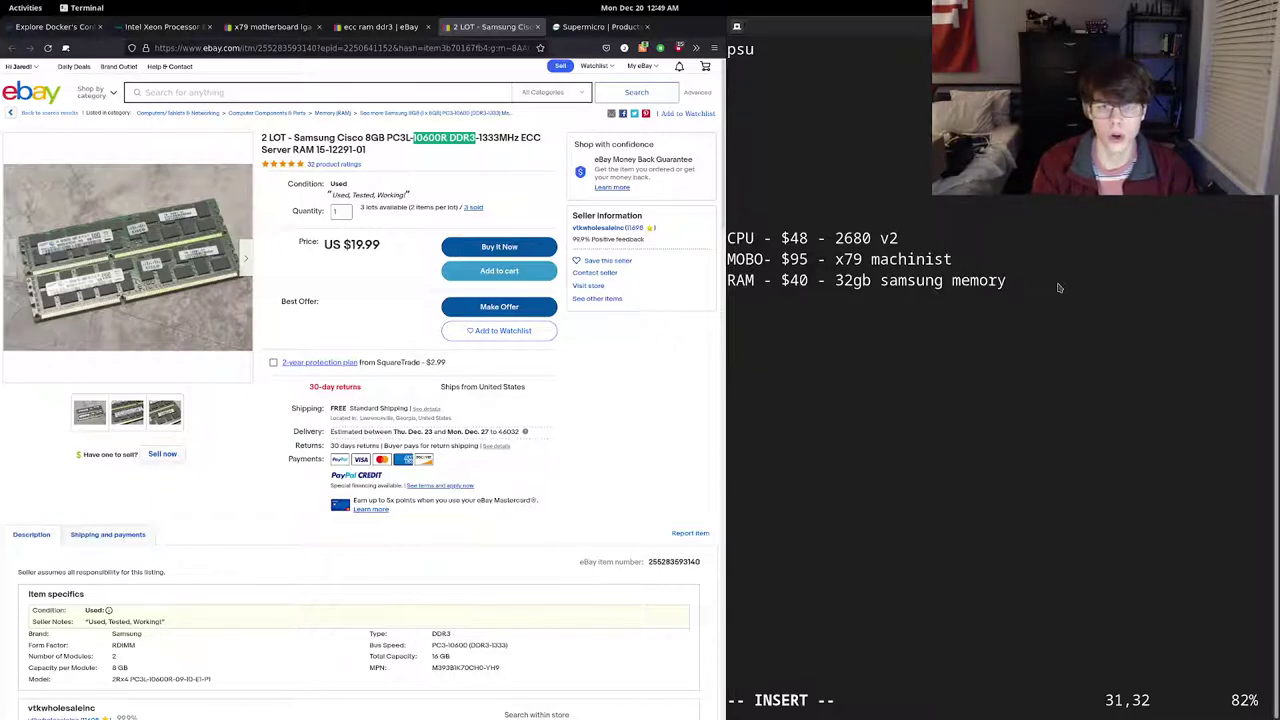
key(Return)
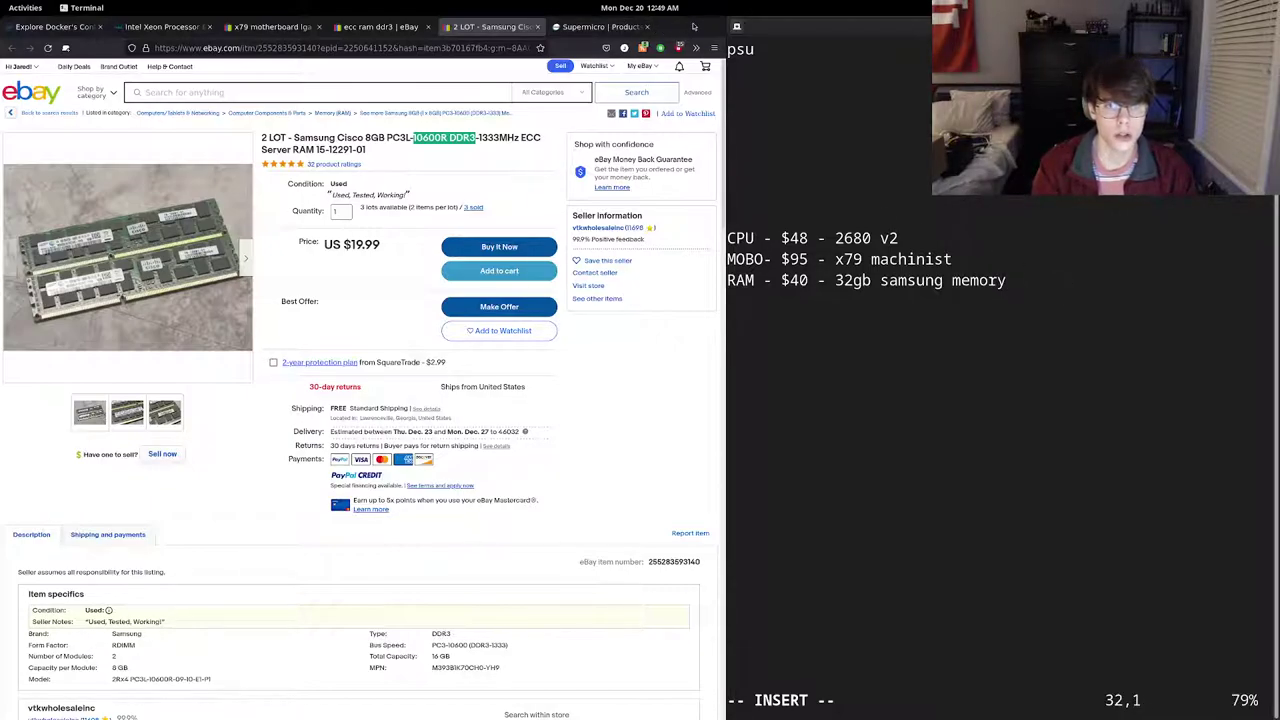
double_click(700, 26)
drag(729, 15, 10, 193)
click(669, 38)
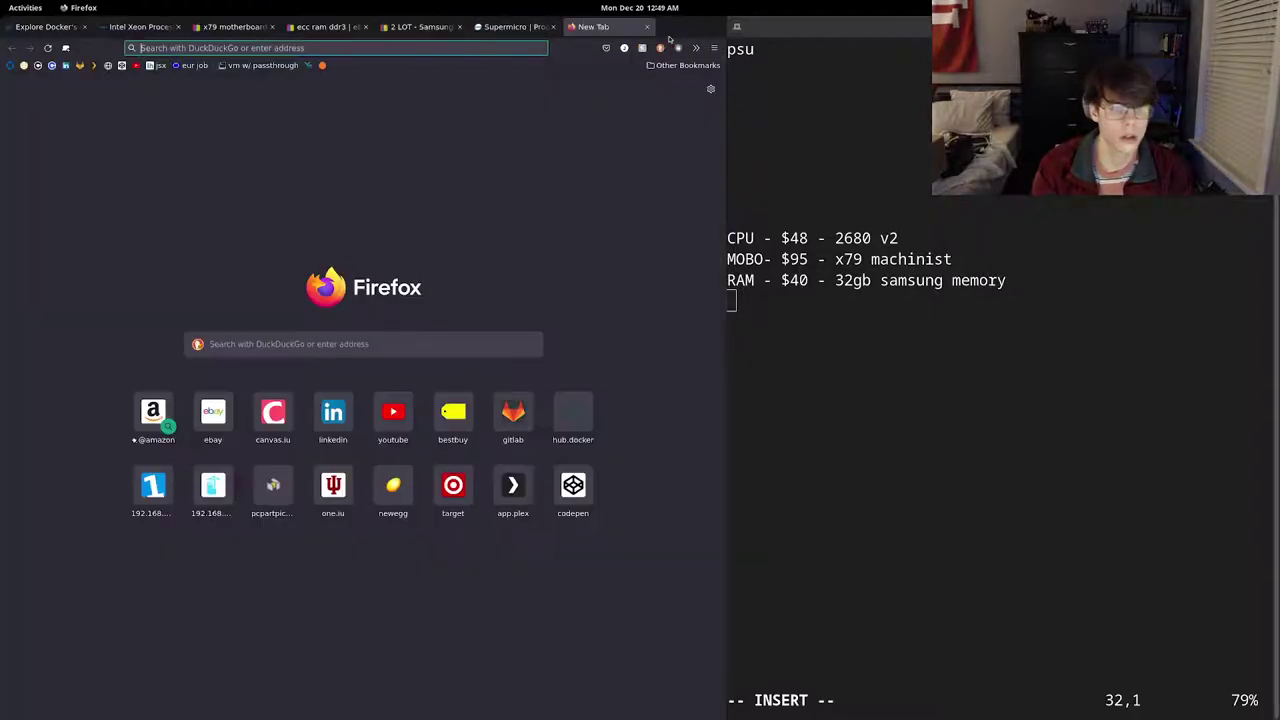
text(bestbuy.com)
key(Return)
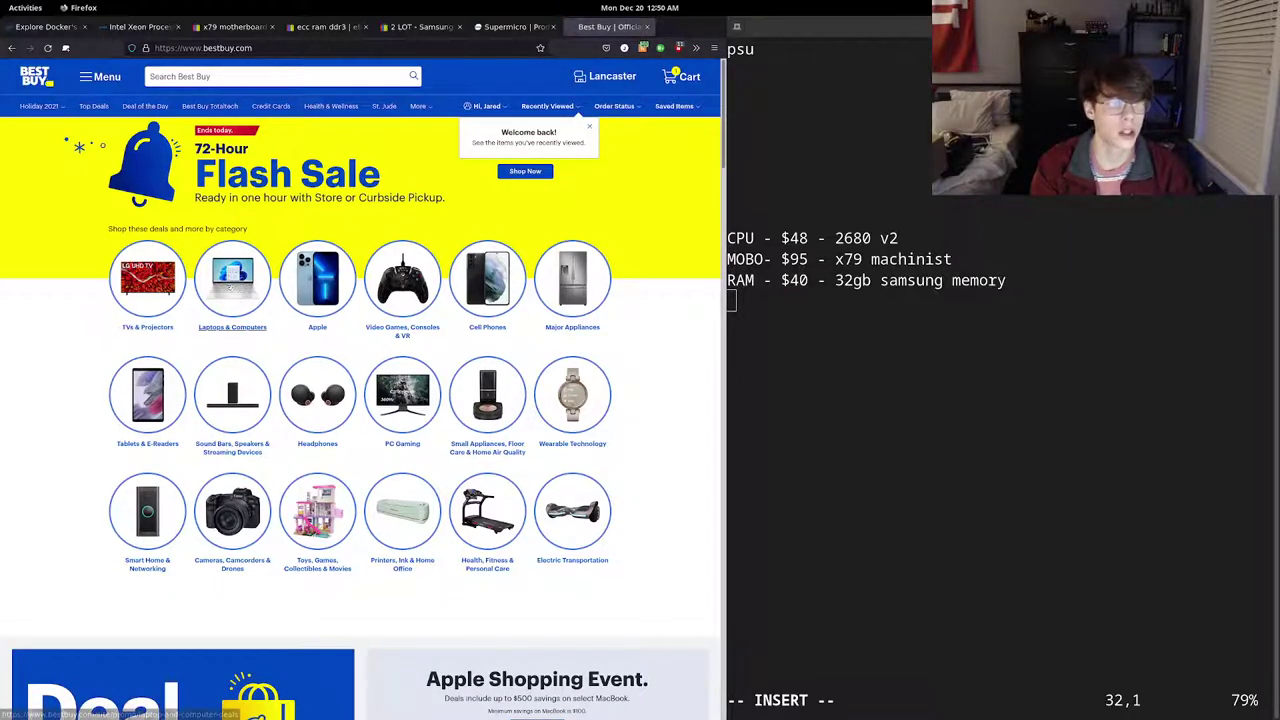
- Open the Hard Drives, SSD & Storage category of Best Buy's Computer Components
click(100, 76)
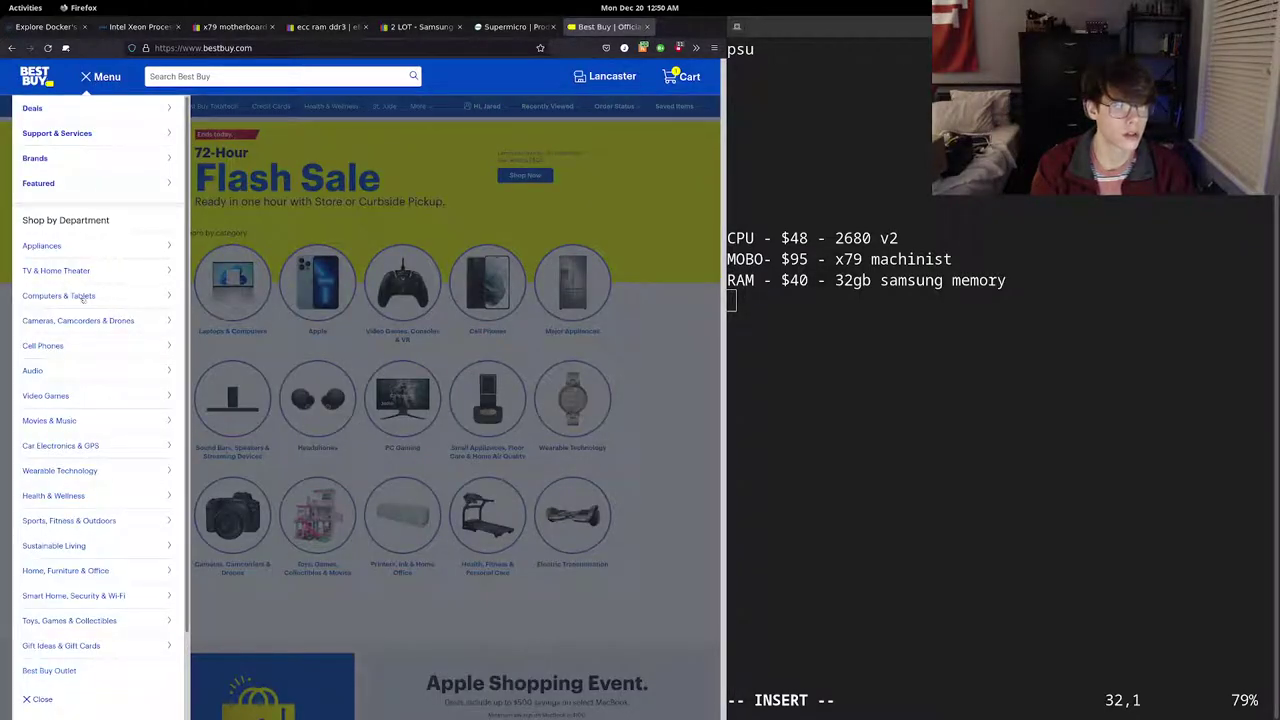
click(83, 296)
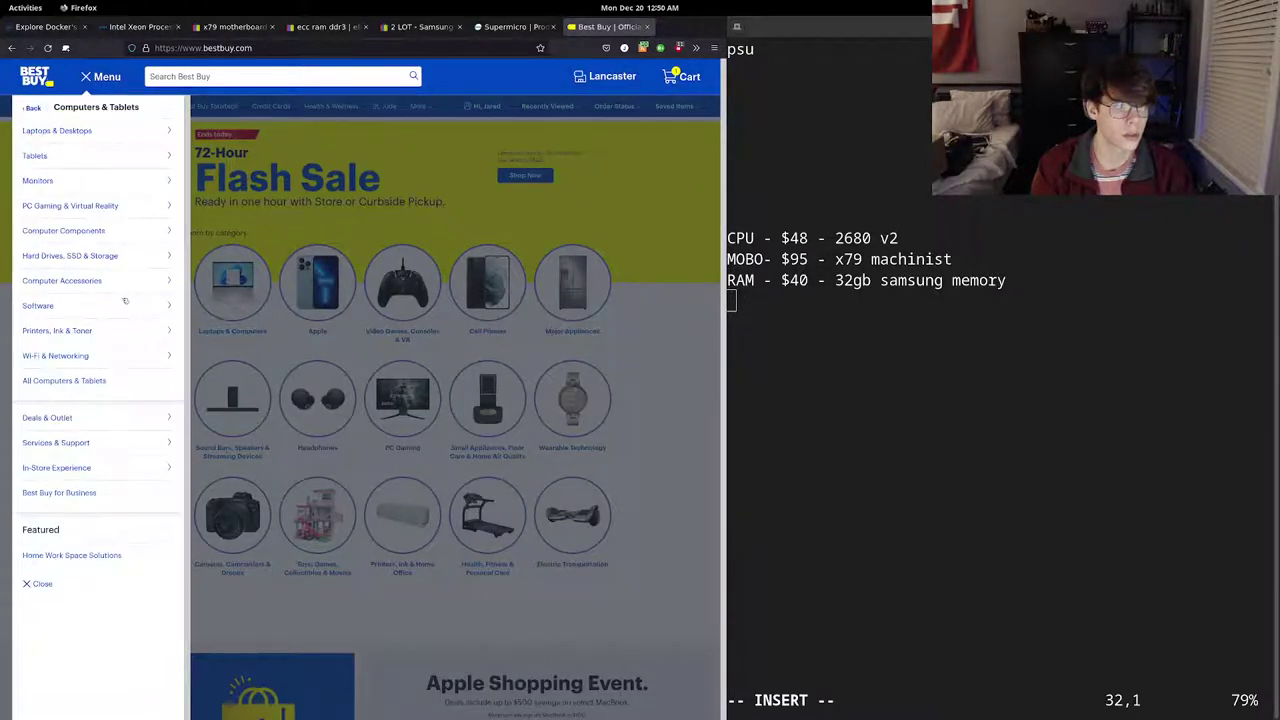
click(90, 230)
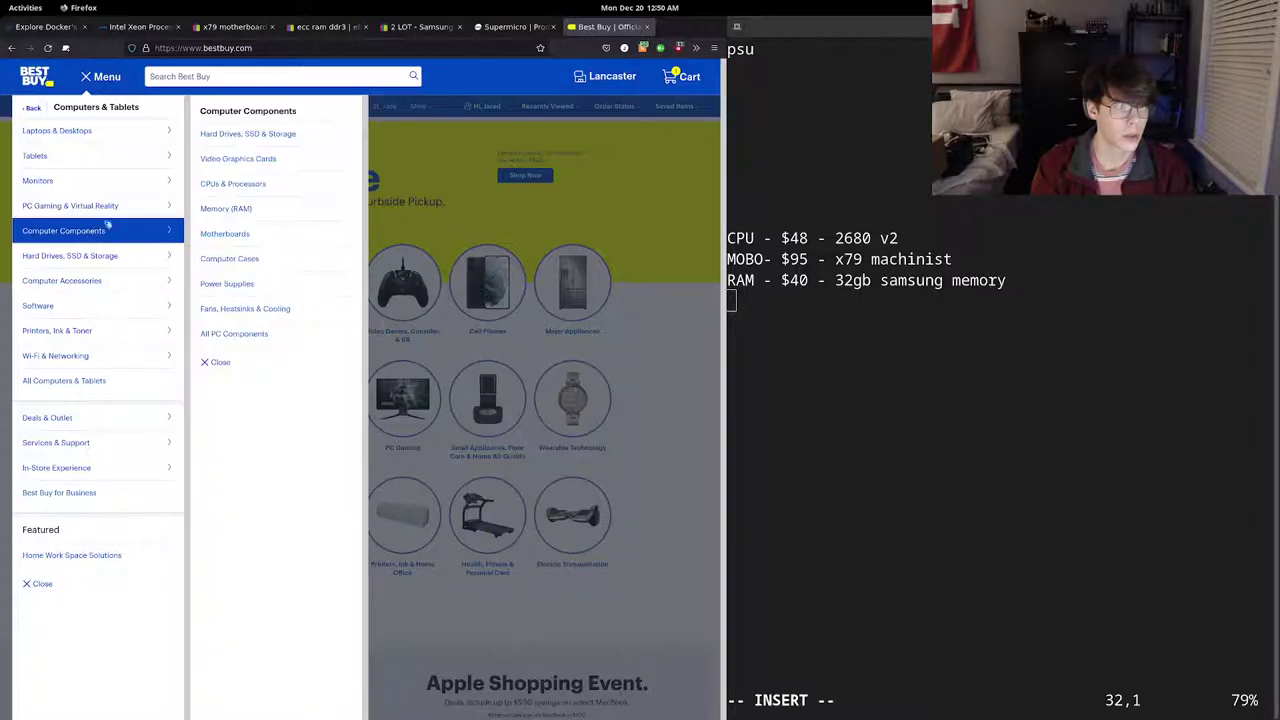
click(255, 140)
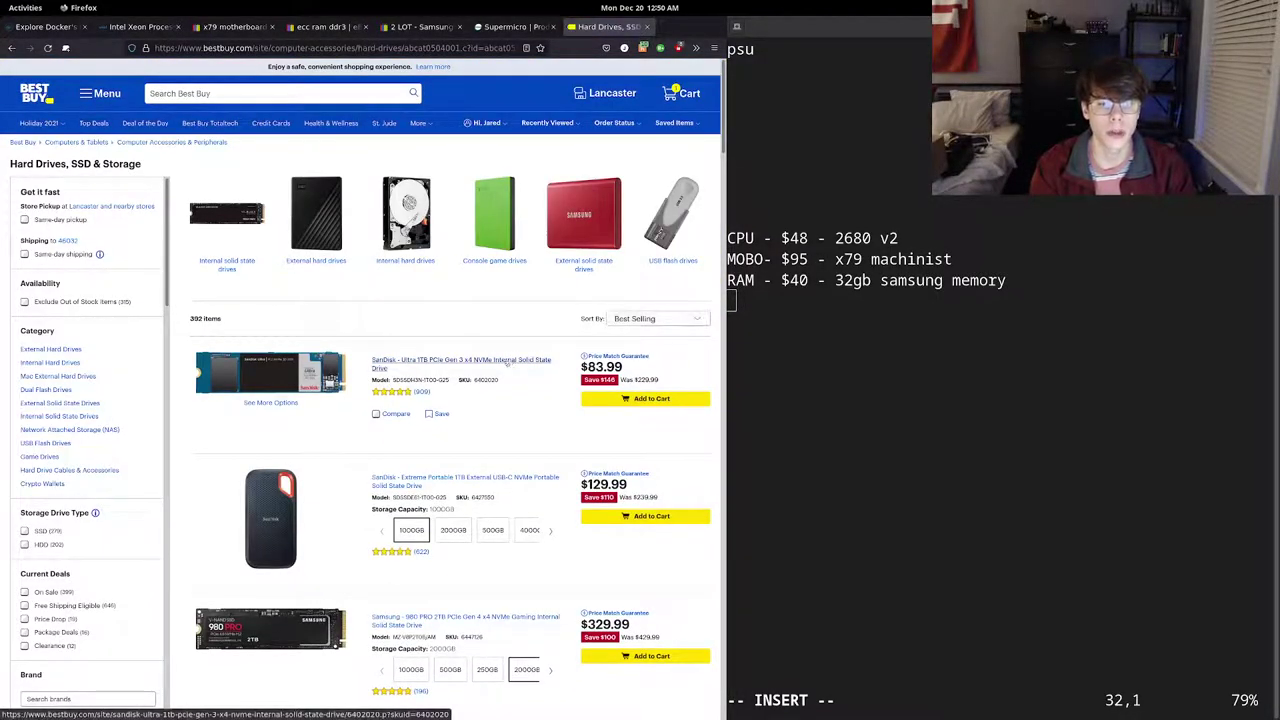
- Filter the storage products to the 480GB - 999GB capacity range
click(657, 318)
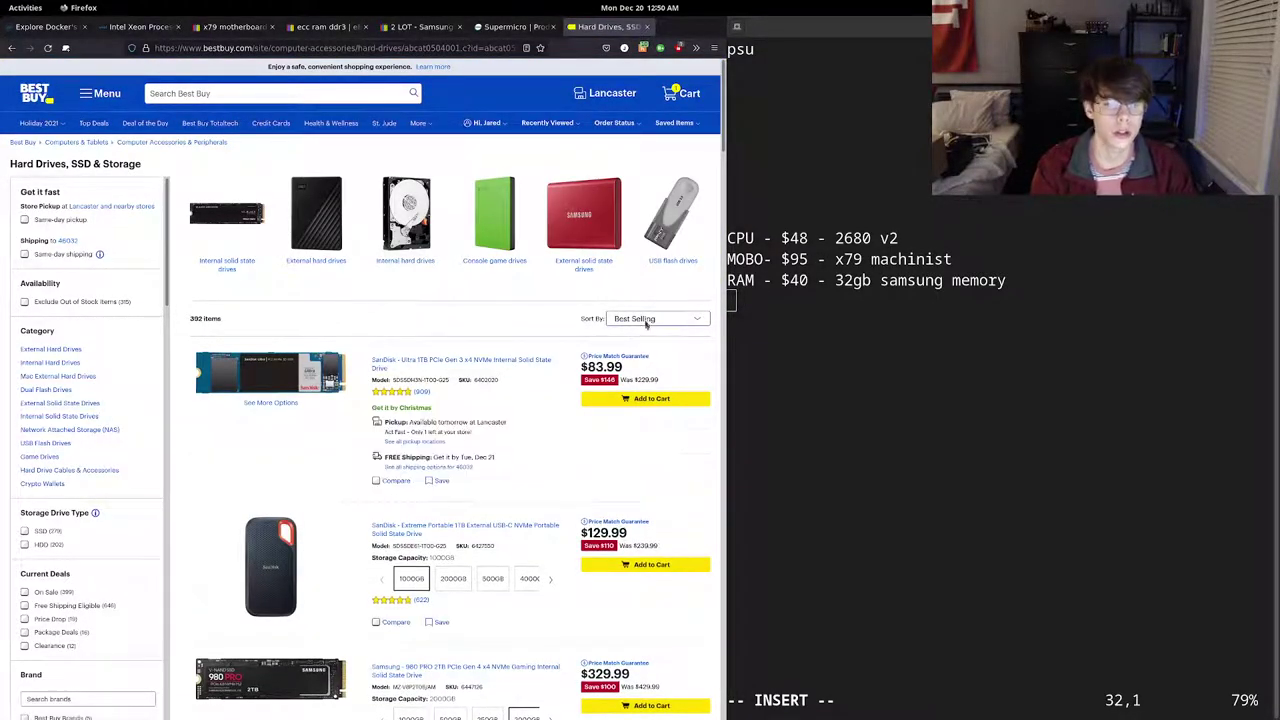
scroll(77, 451, down, 5)
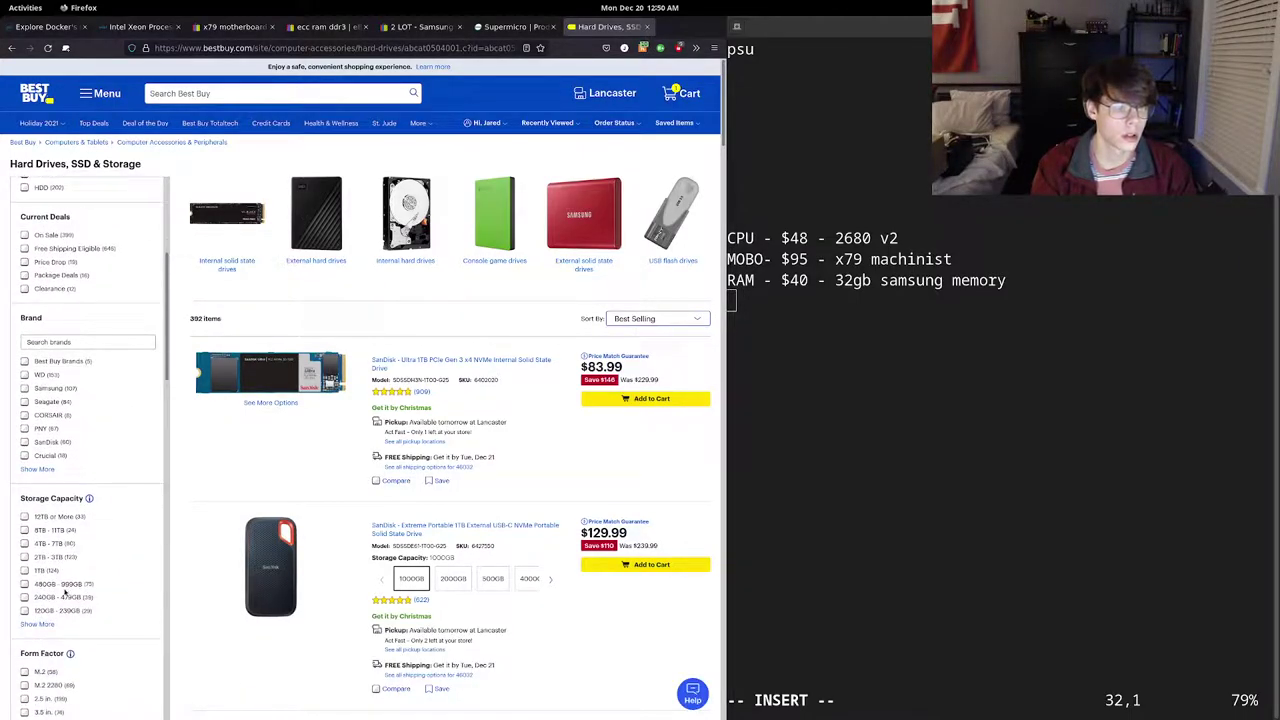
click(62, 585)
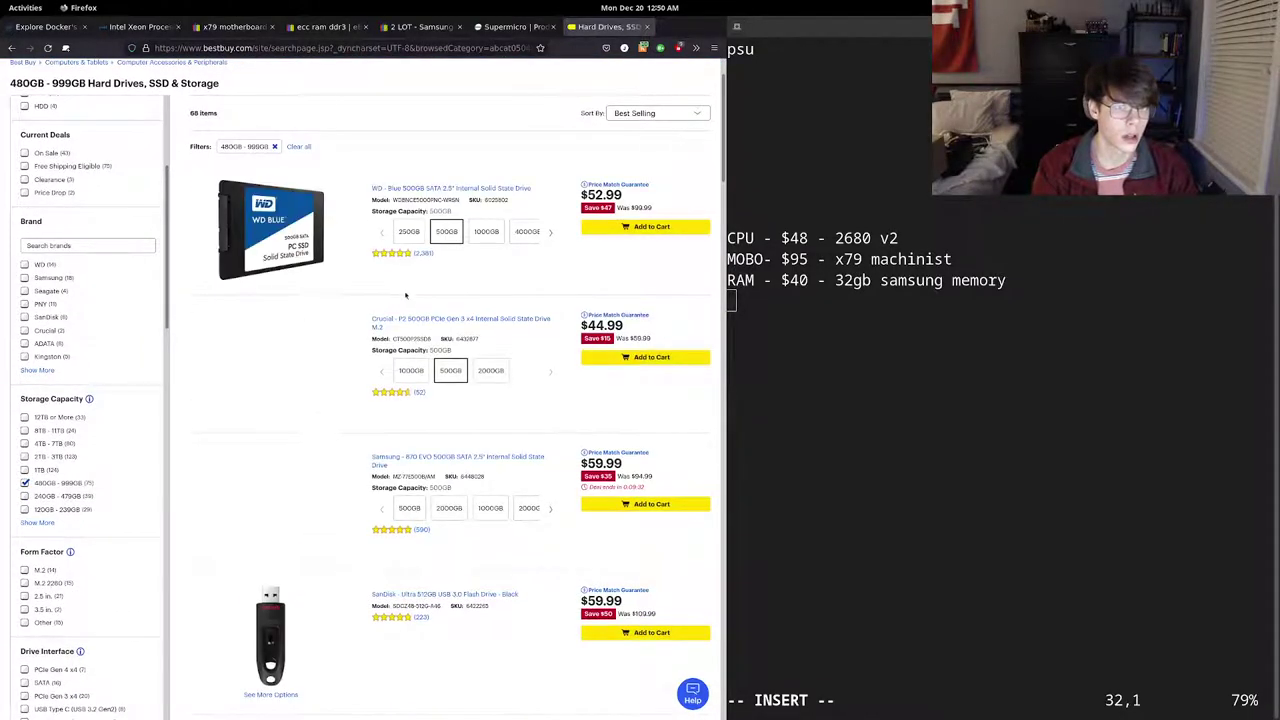
- Browse the filtered 480GB - 999GB storage products and compare the prices of the 500GB solid state drives
scroll(409, 294, down, 3)
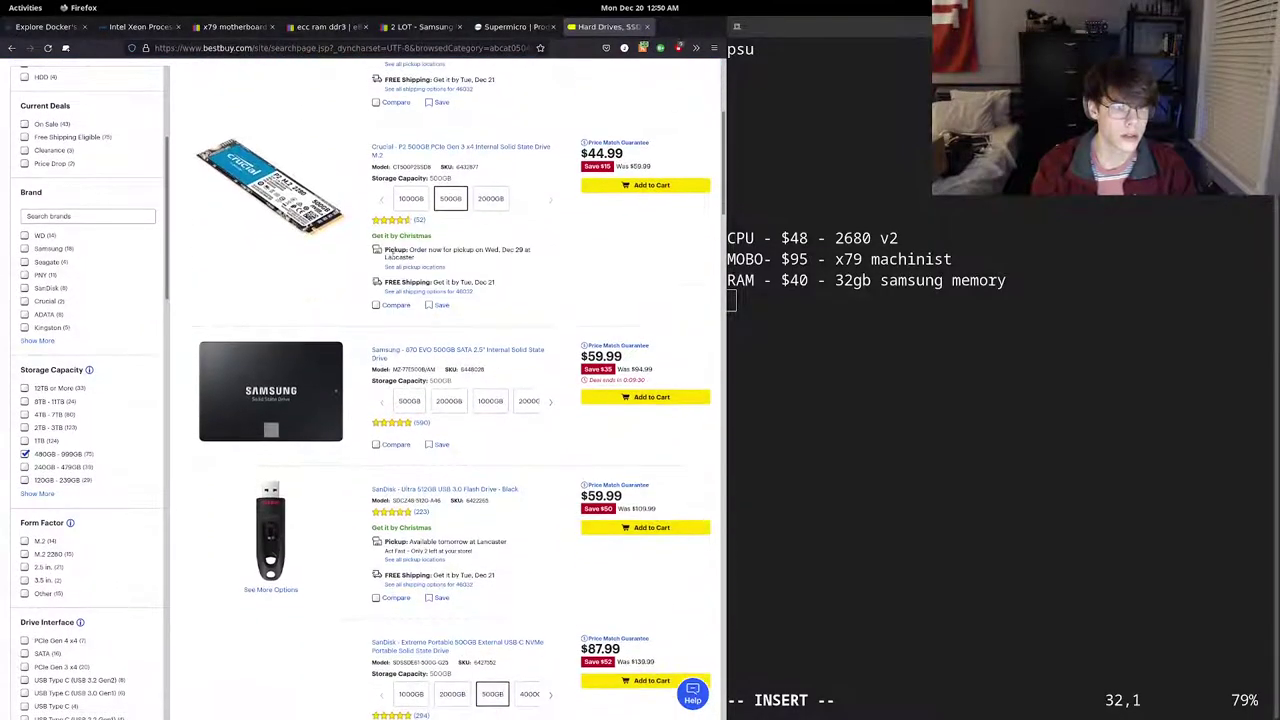
scroll(520, 263, down, 6)
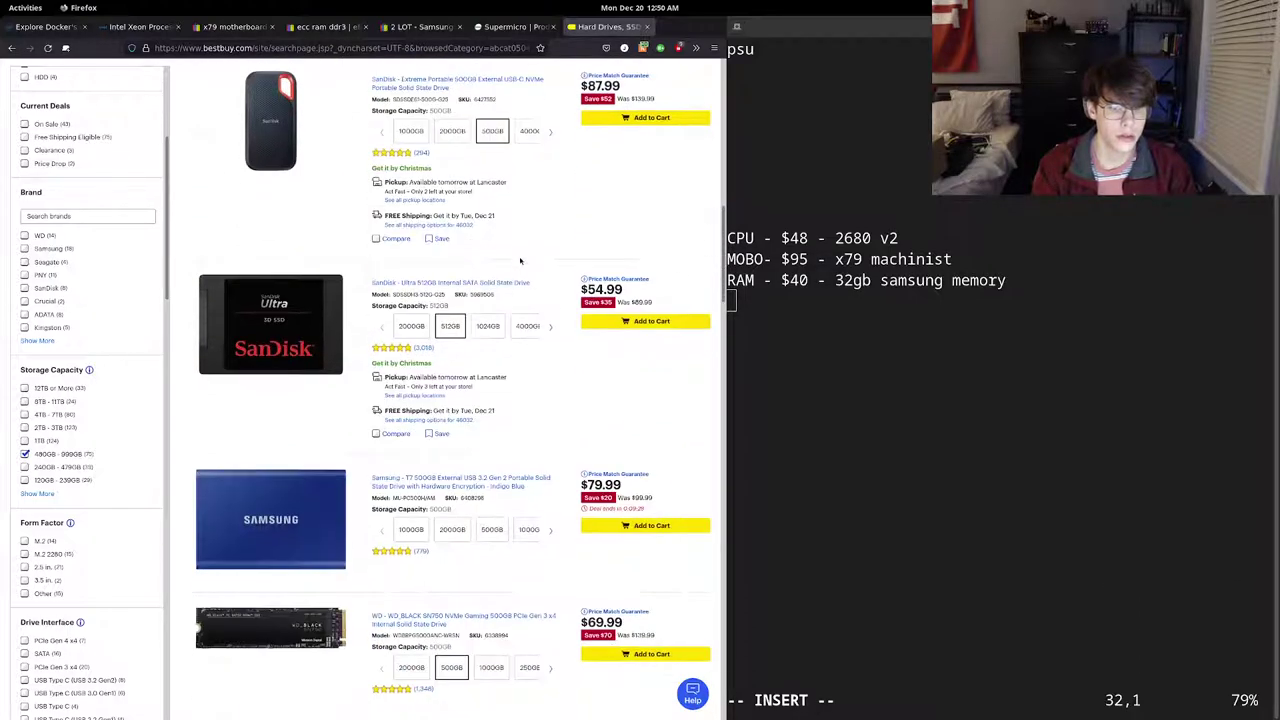
scroll(520, 263, down, 6)
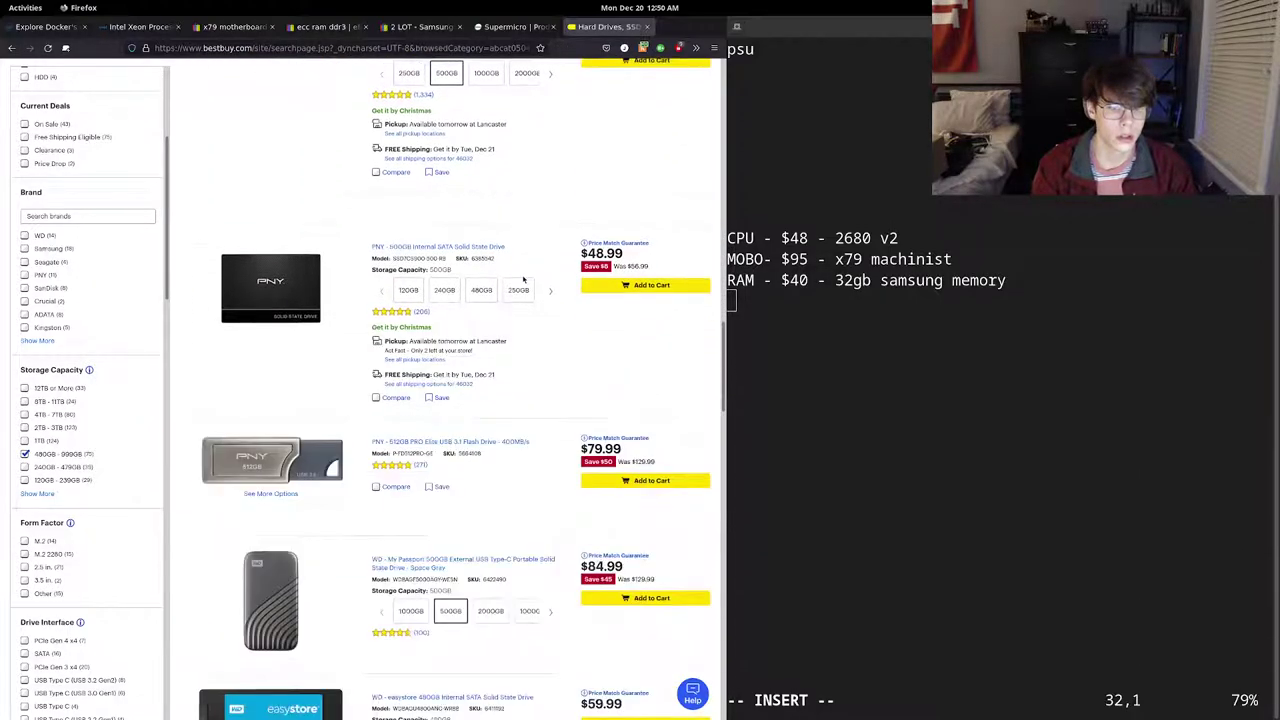
scroll(523, 280, down, 6)
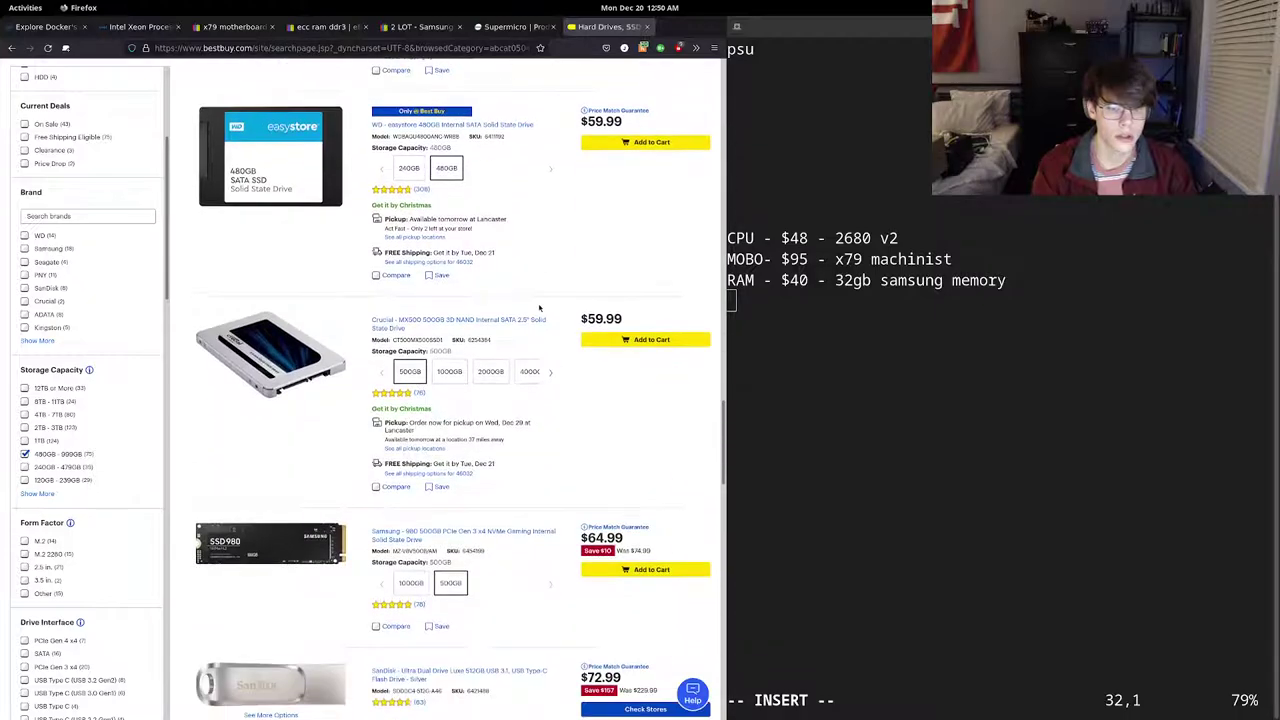
scroll(545, 310, down, 5)
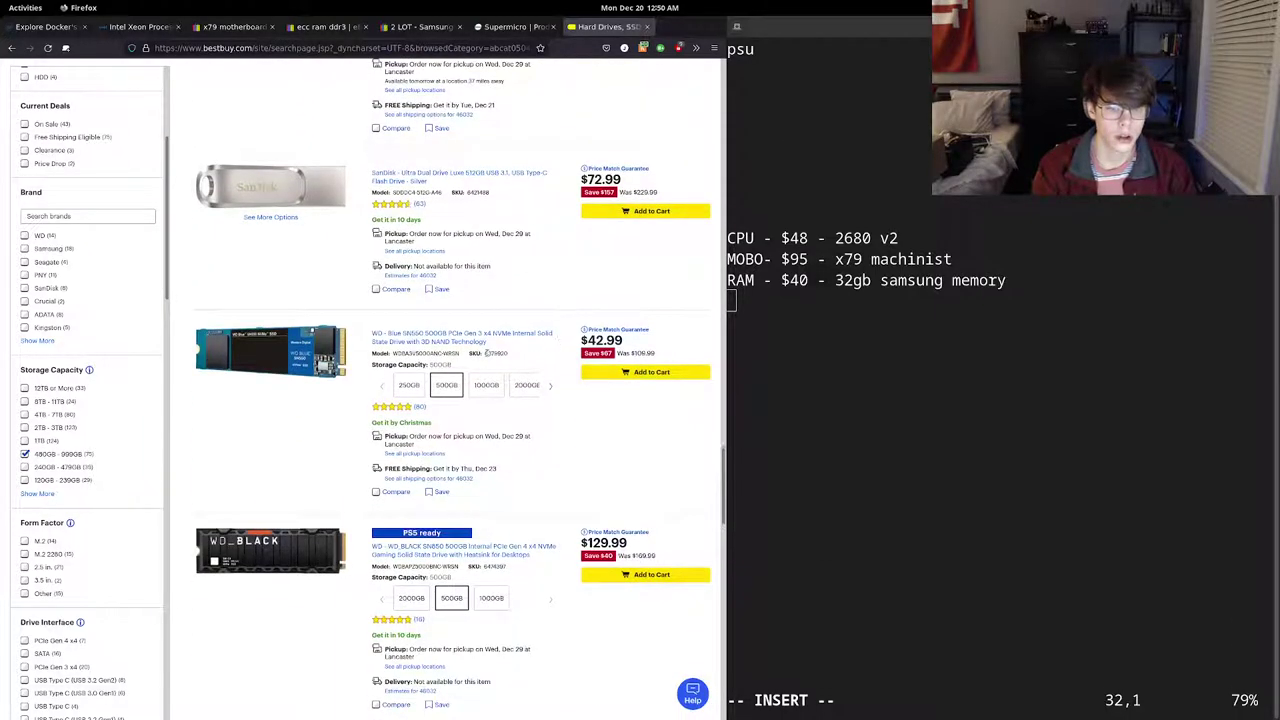
scroll(527, 322, down, 5)
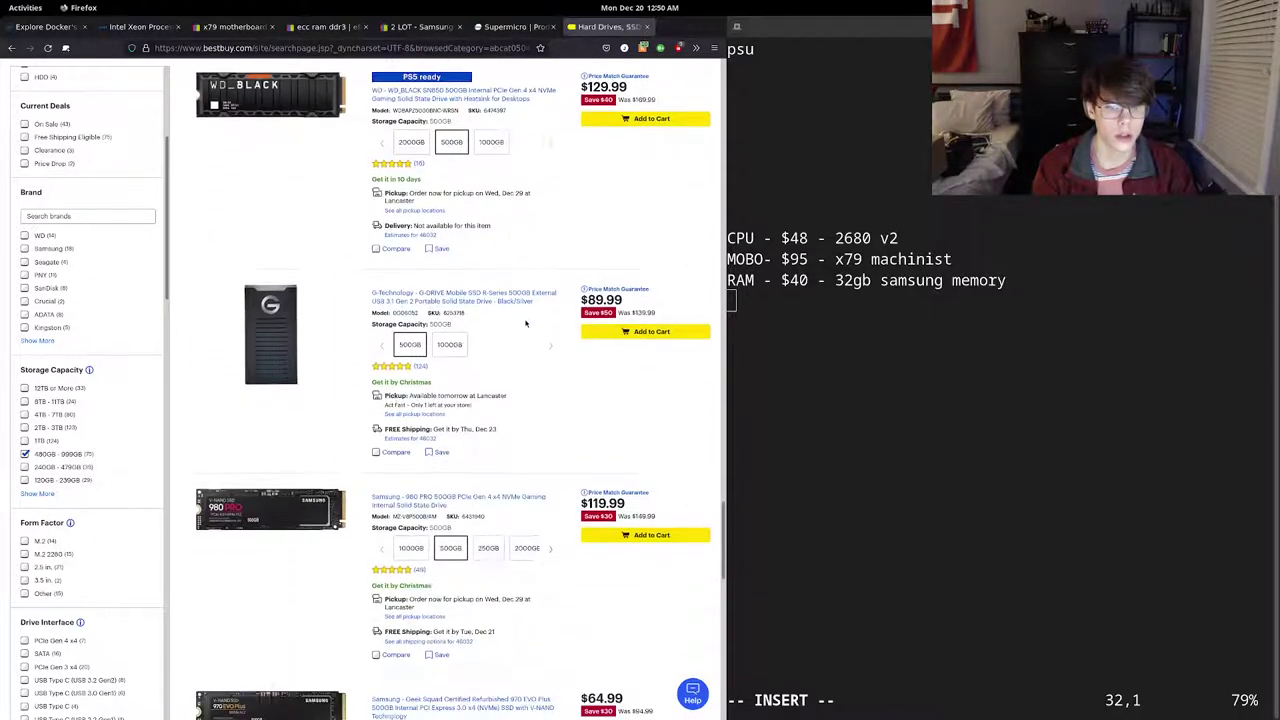
scroll(527, 322, down, 7)
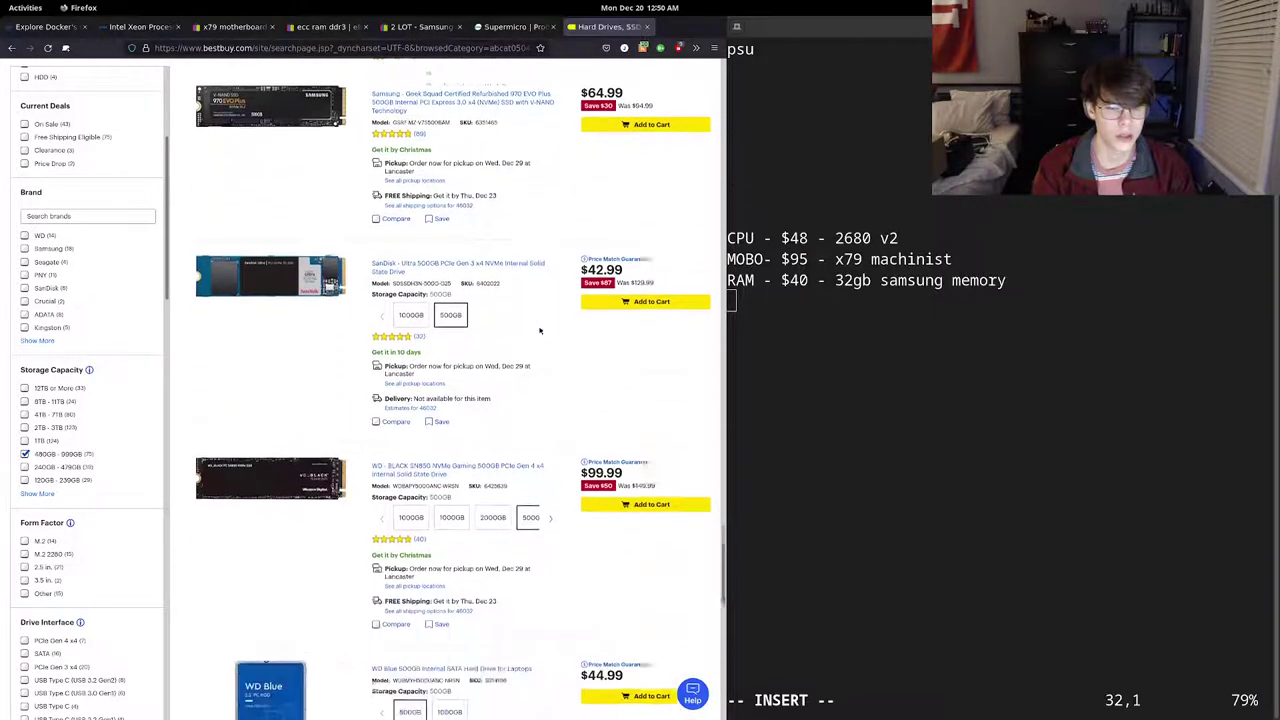
scroll(540, 330, down, 4)
- Go back to the WD Blue SN550 500GB NVMe drive and examine its title and price
scroll(594, 341, up, 2)
scroll(594, 341, up, 12)
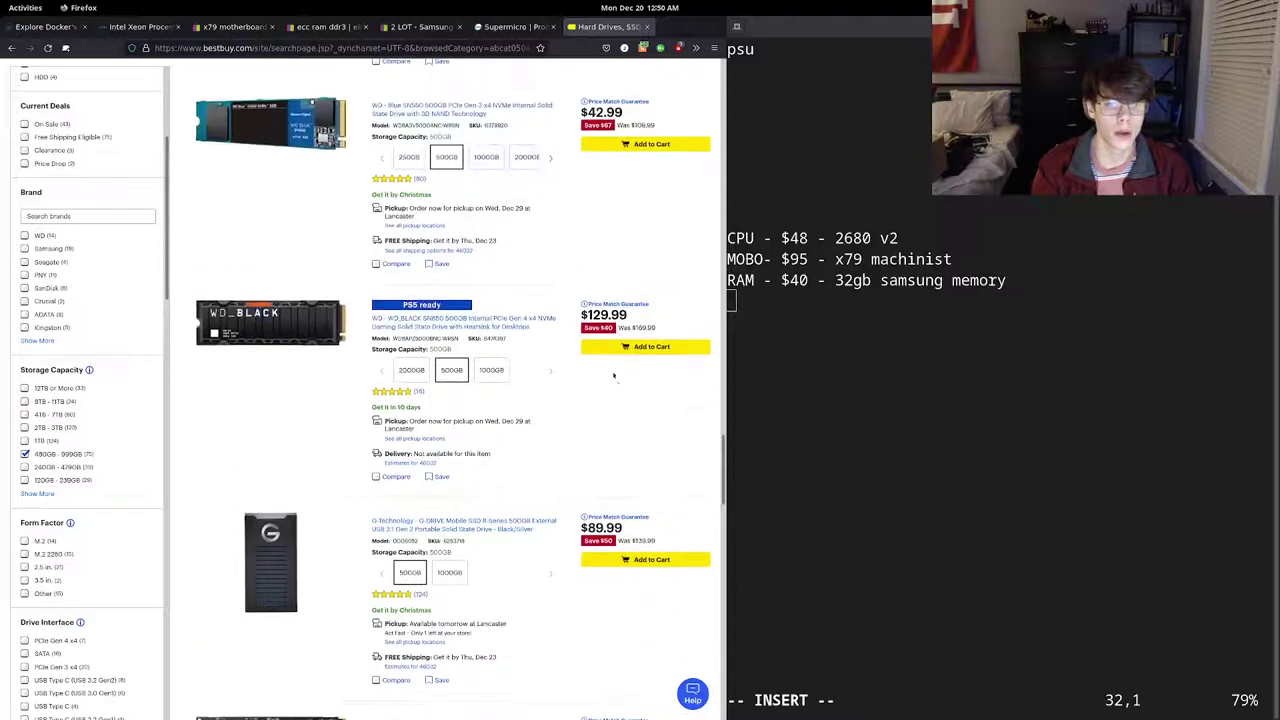
scroll(611, 375, up, 3)
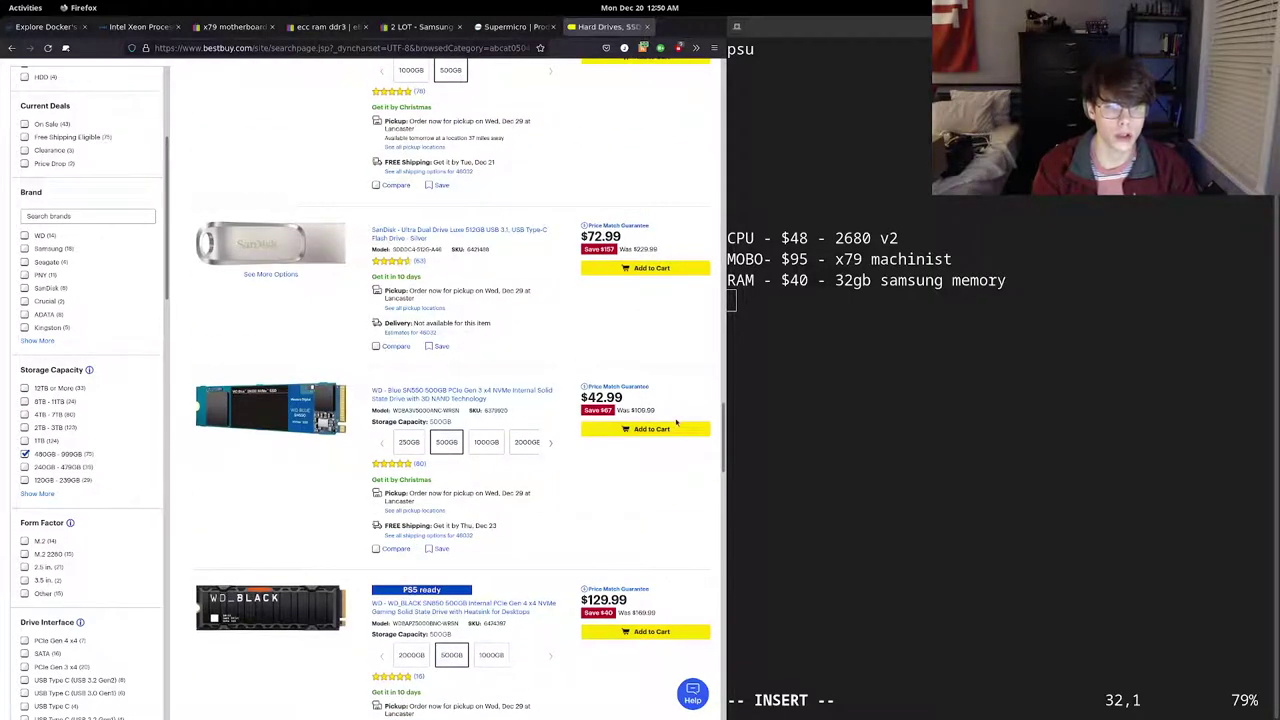
drag(529, 397, 355, 388)
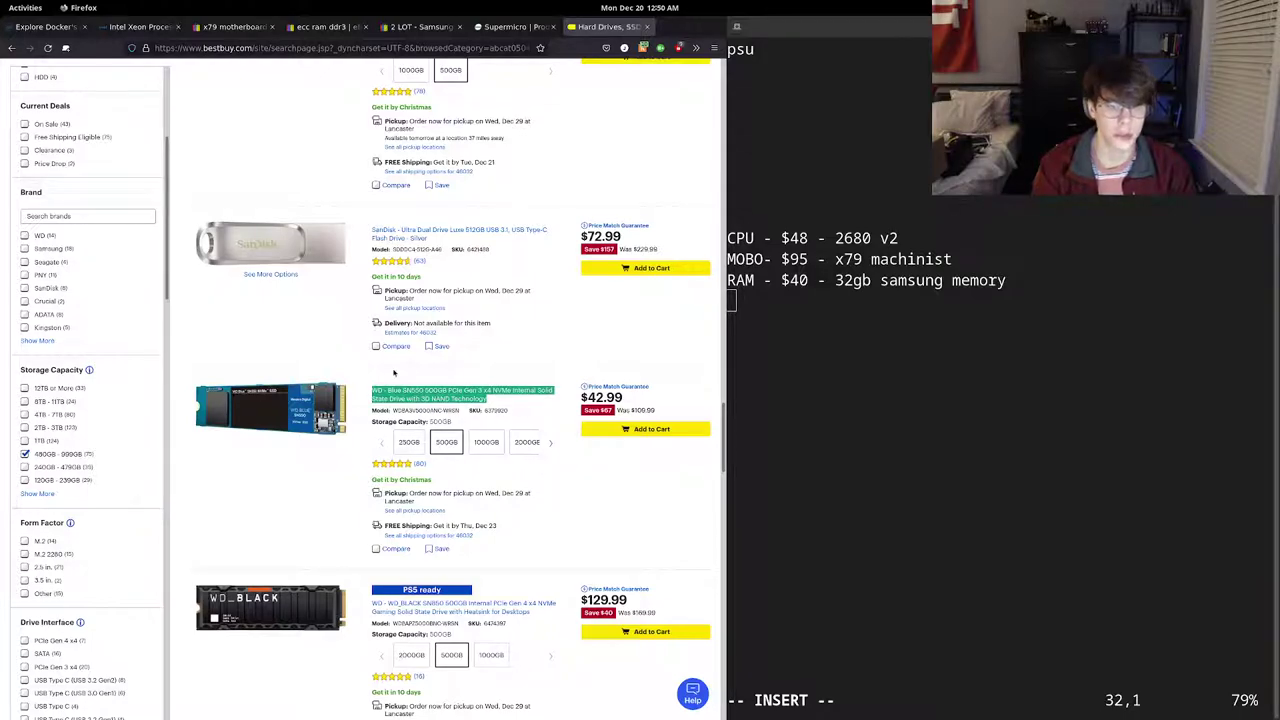
mouse_move(662, 420)
mouse_down()
mouse_move(600, 402)
mouse_move(540, 498)
mouse_move(640, 410)
mouse_up()
click(680, 408)
- Add the line "SSD - $45 - 500gb WD SSD" below the RAM line in the Vim note and start a new line
click(814, 330)
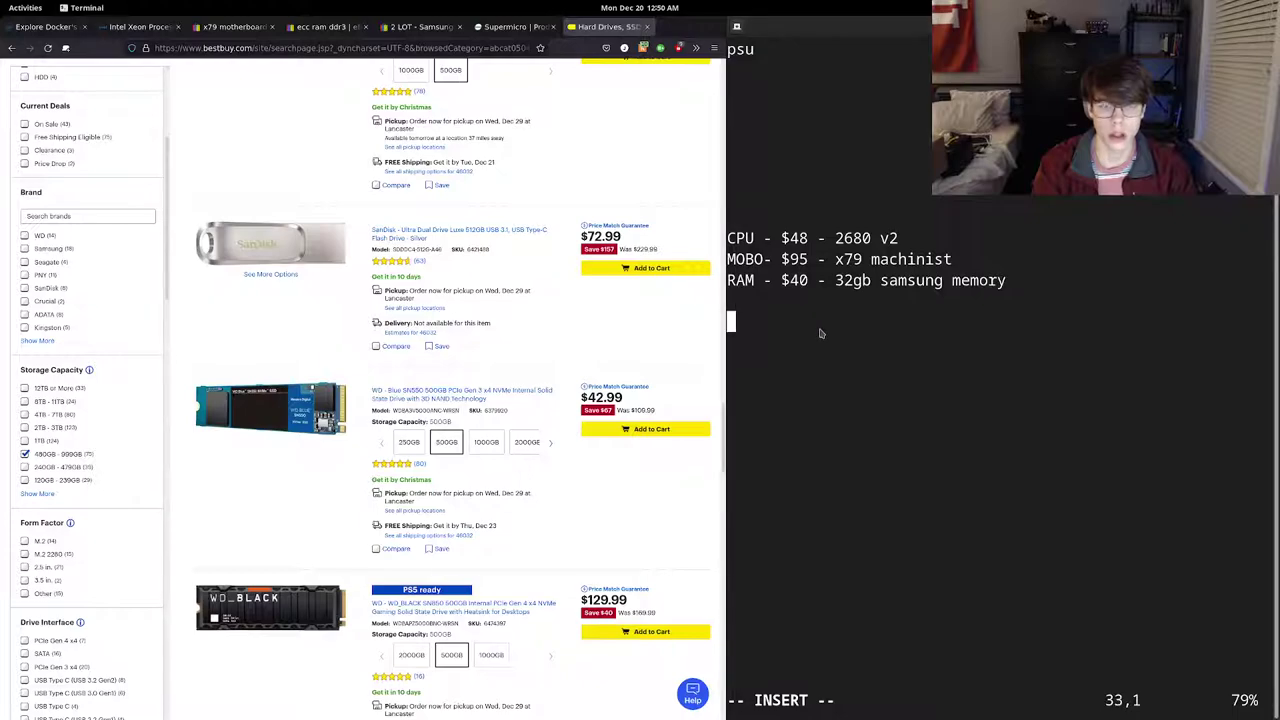
key(Up)
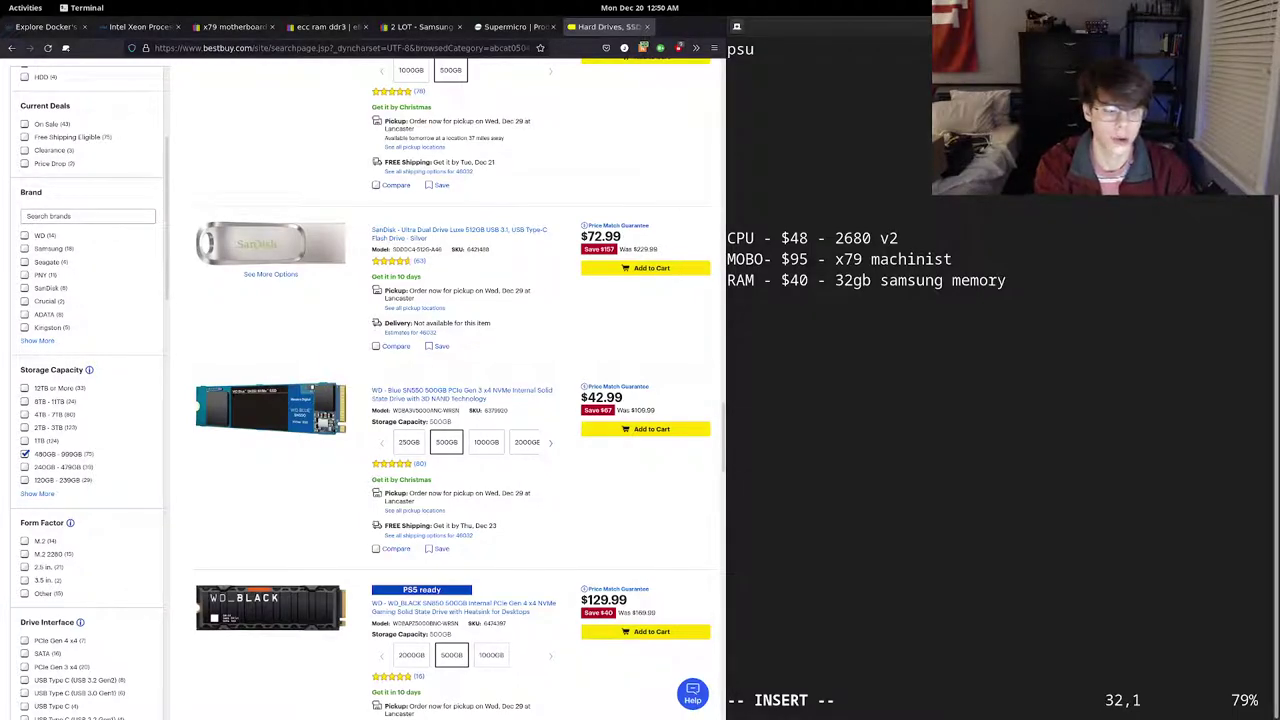
text(SSD - )
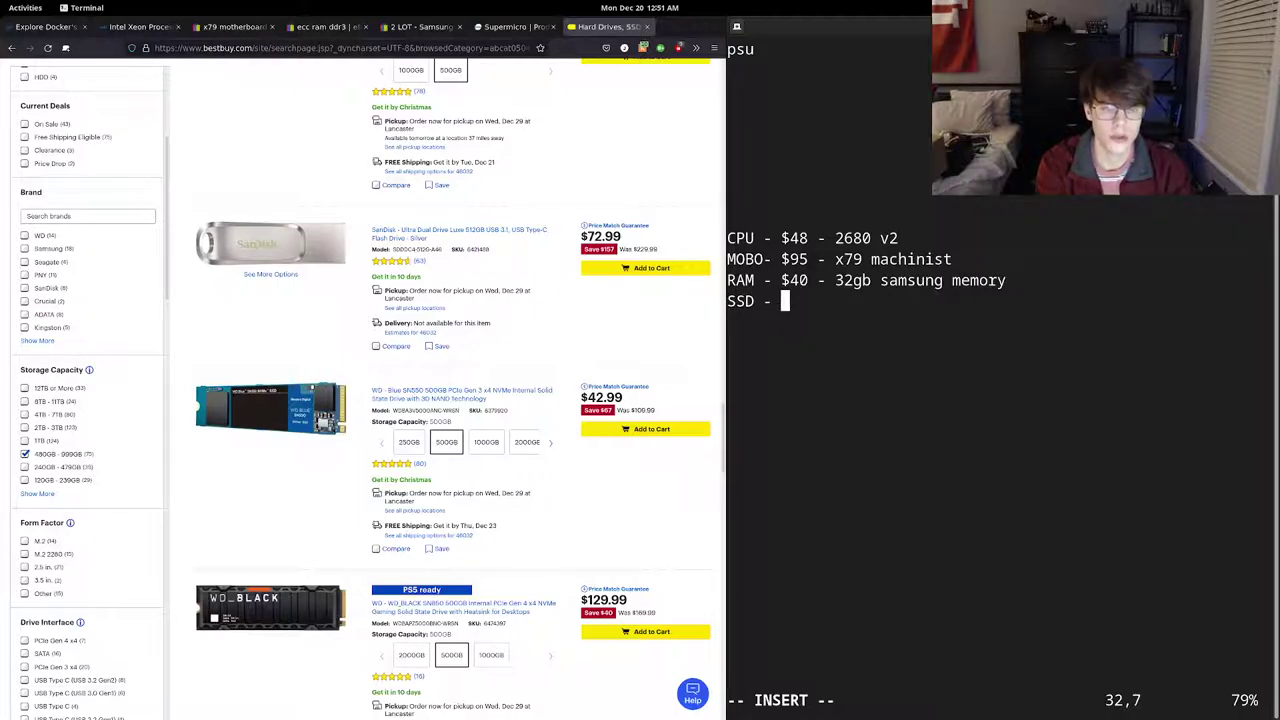
text($45 -)
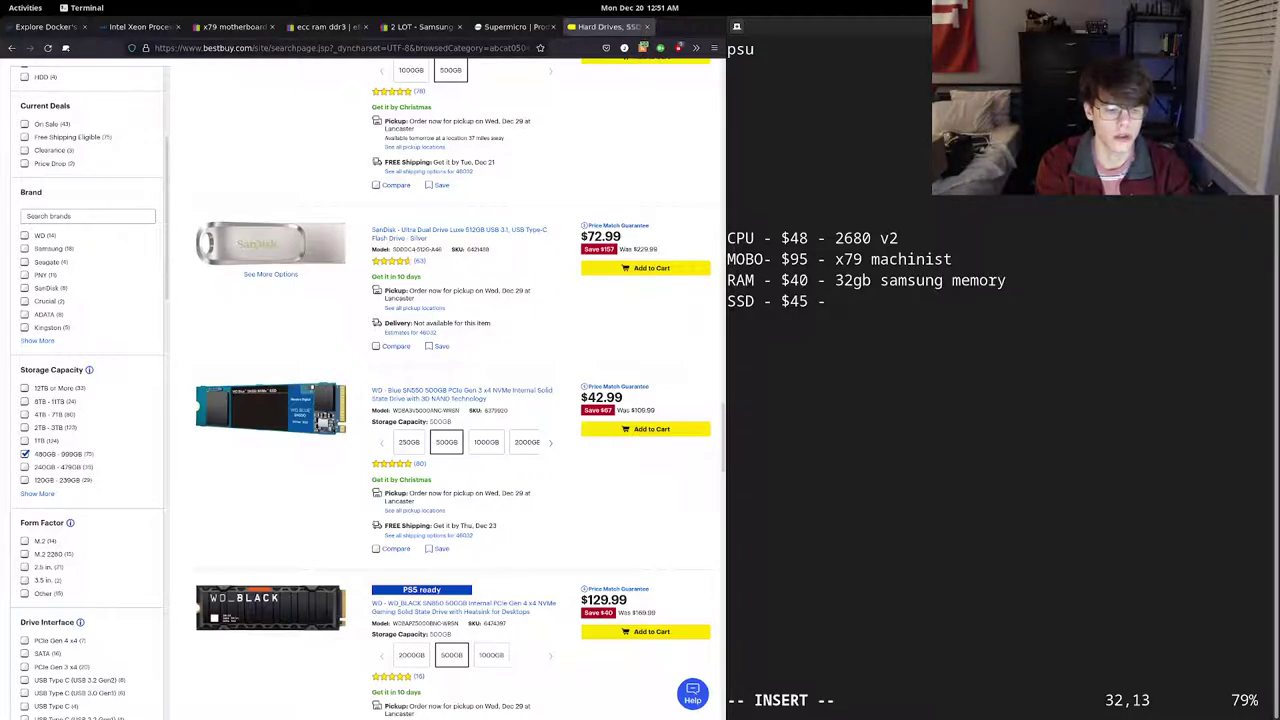
text( 500gb WD SSD)
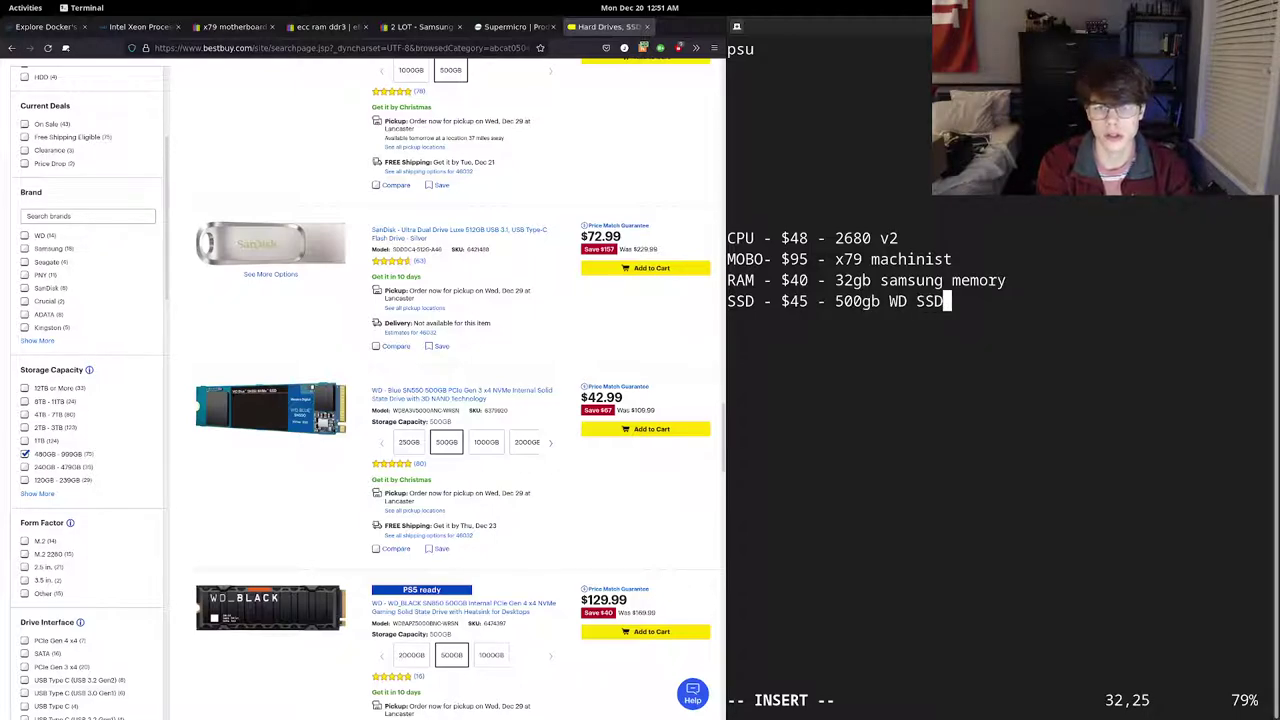
key(Return)
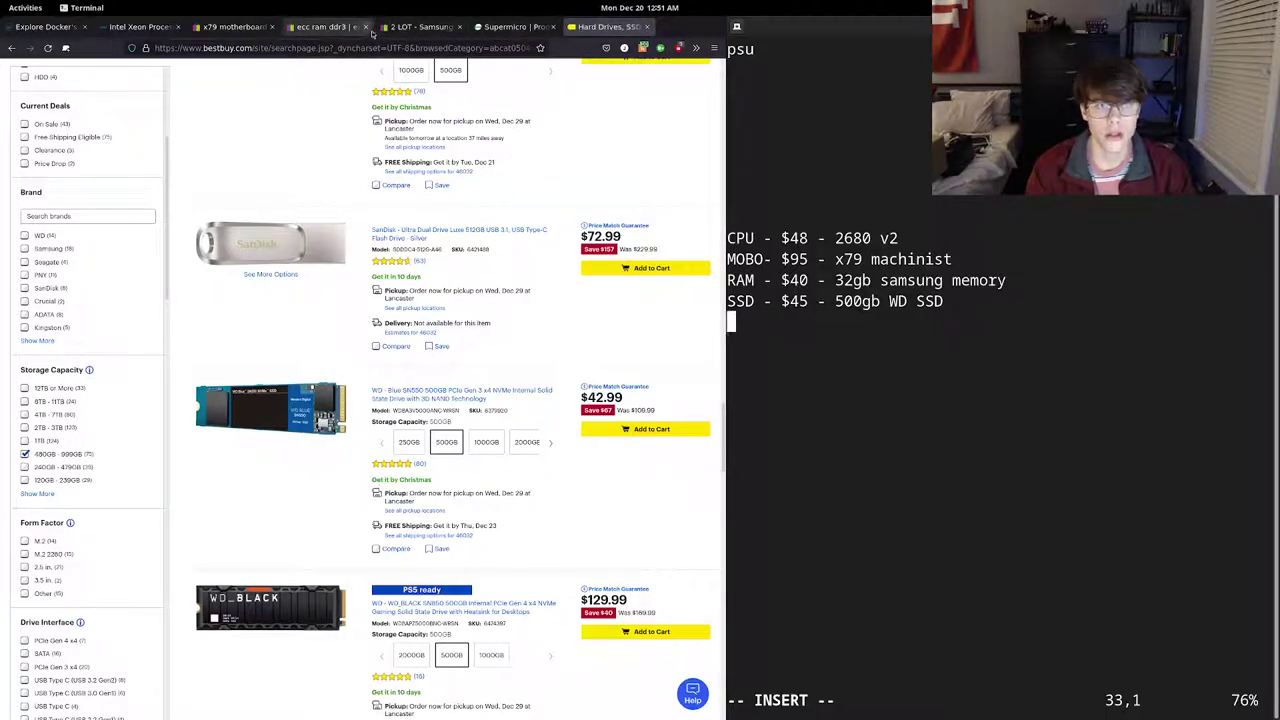
- Return to the X79 motherboard results, open the Machinist X79 LGA 2011 listing, and view the angled photo of the bare board
click(228, 25)
click(325, 26)
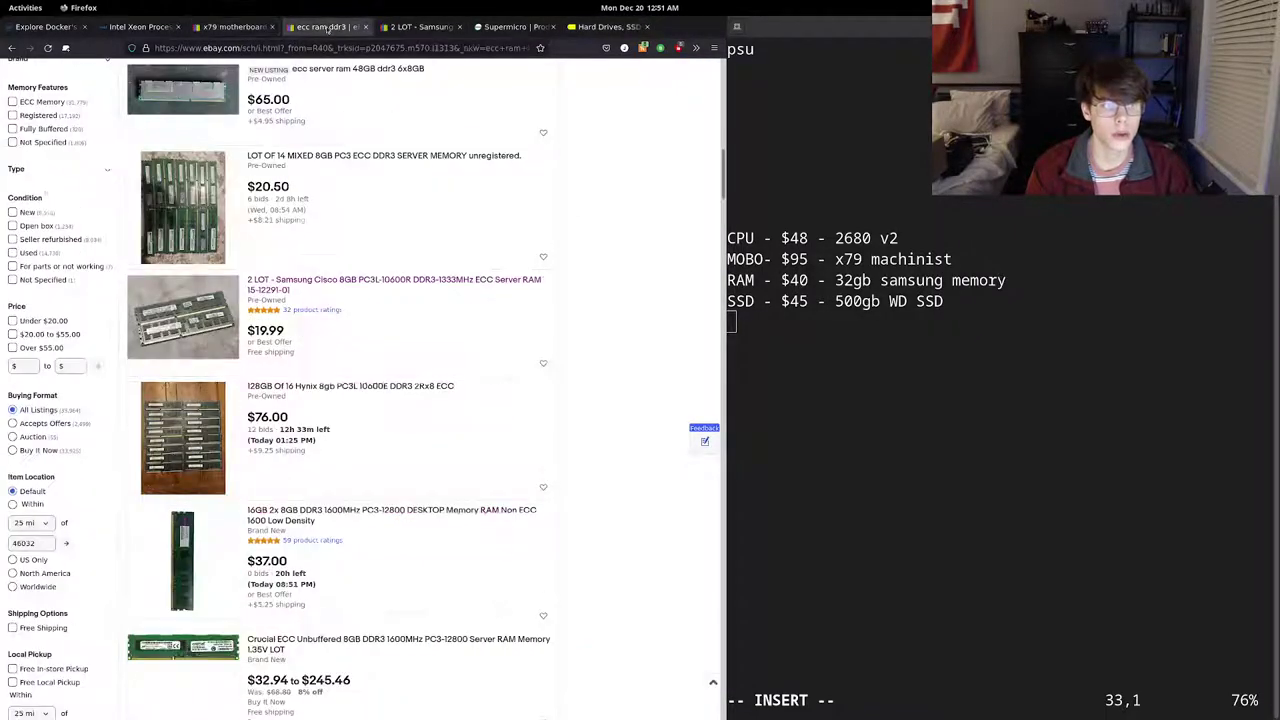
click(420, 26)
click(230, 26)
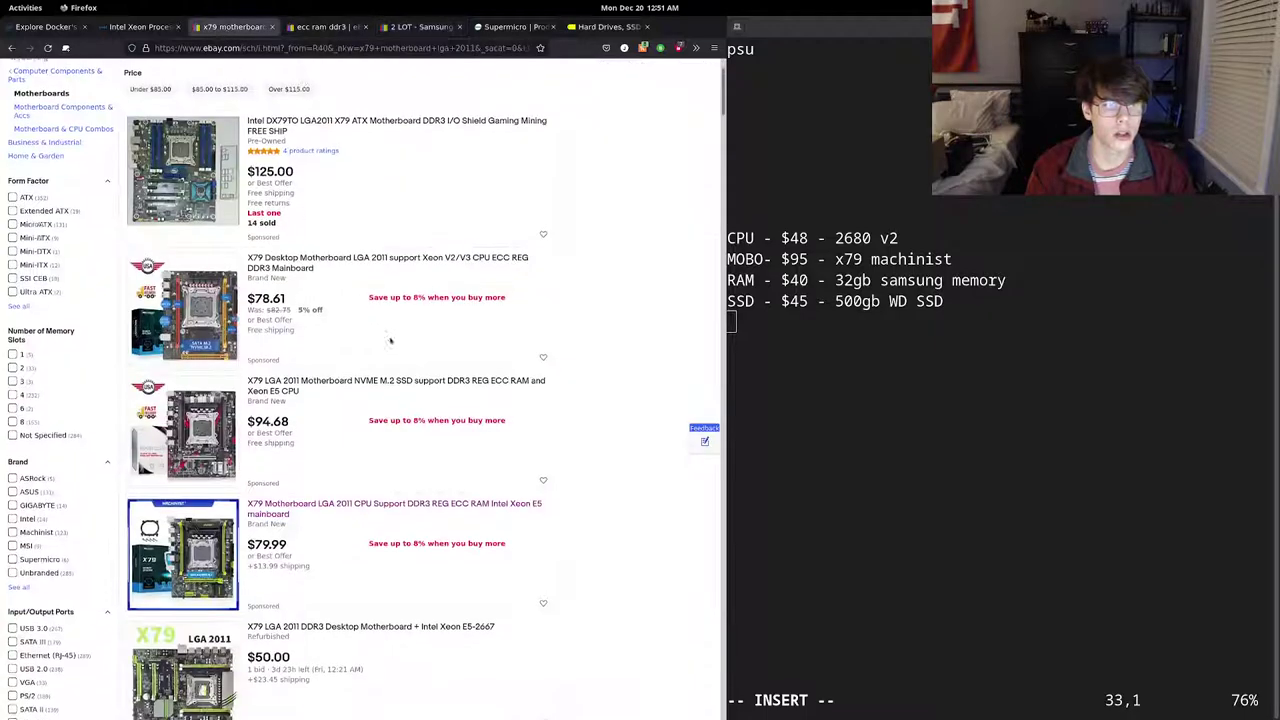
scroll(338, 614, up, 3)
click(338, 614)
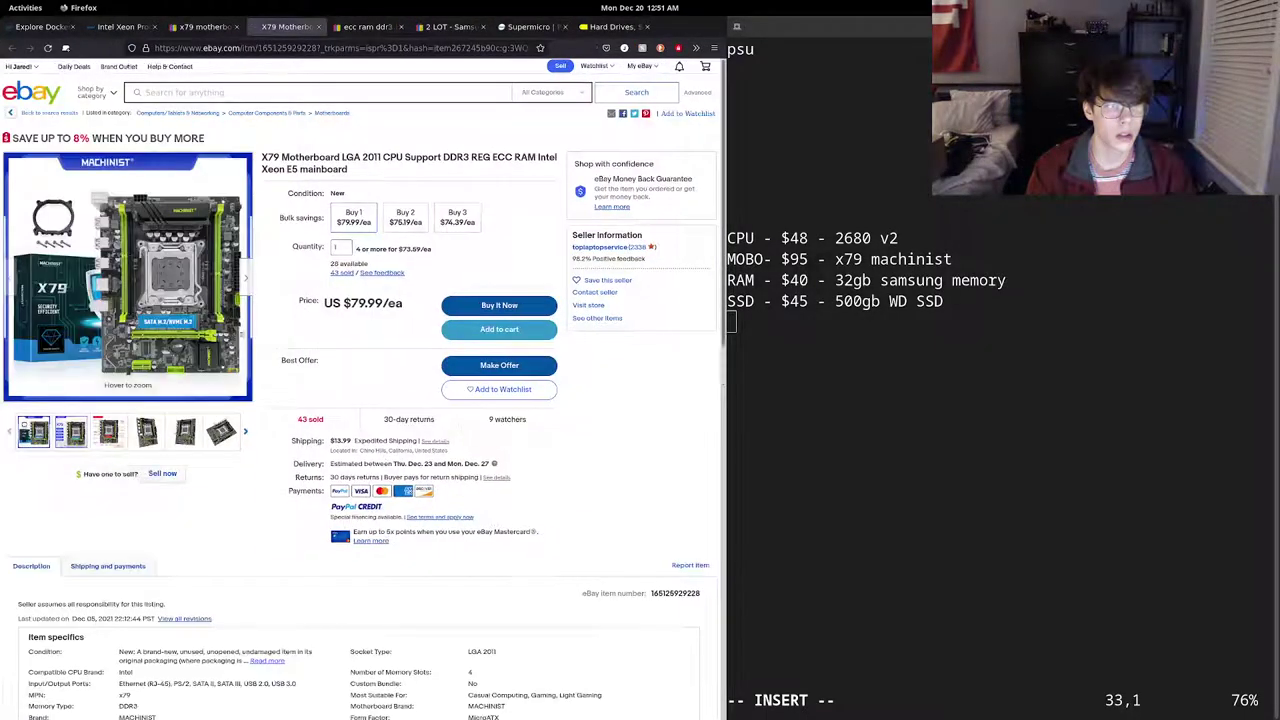
click(146, 431)
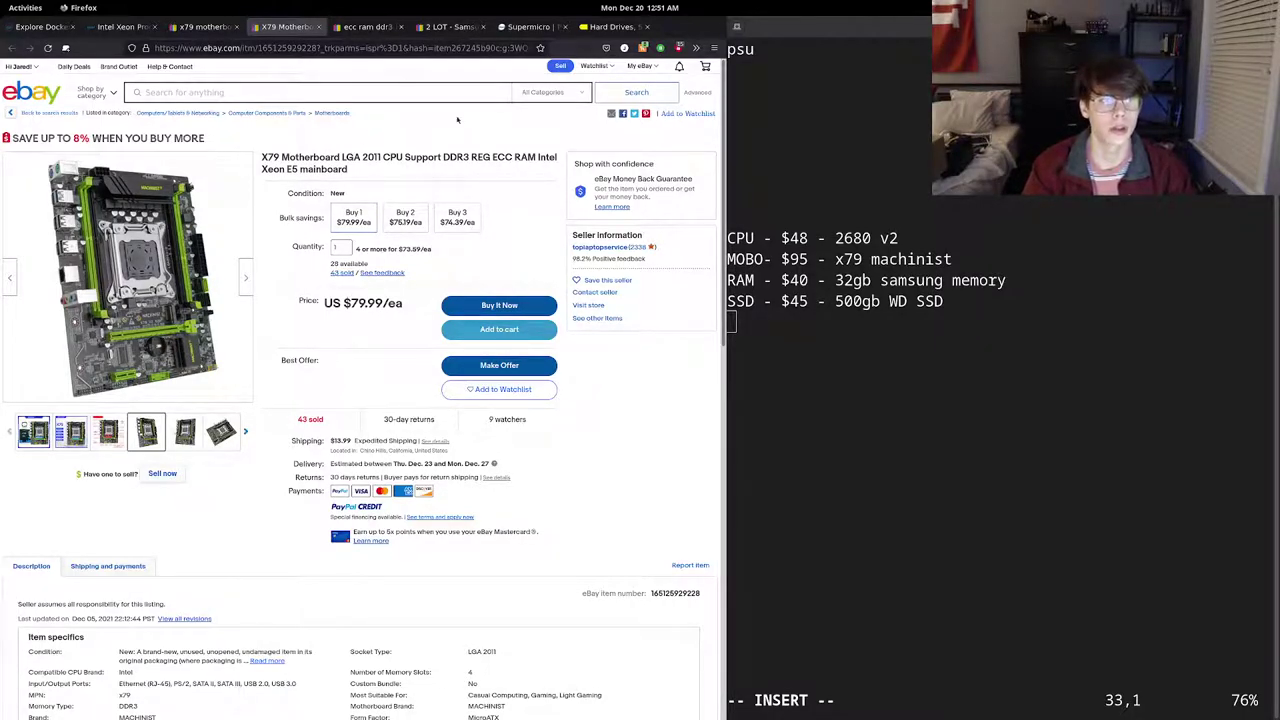
- Write "GPU - VGA - low tdp - fanless (if possible)" a few lines below the SSD line in the Vim note
click(906, 407)
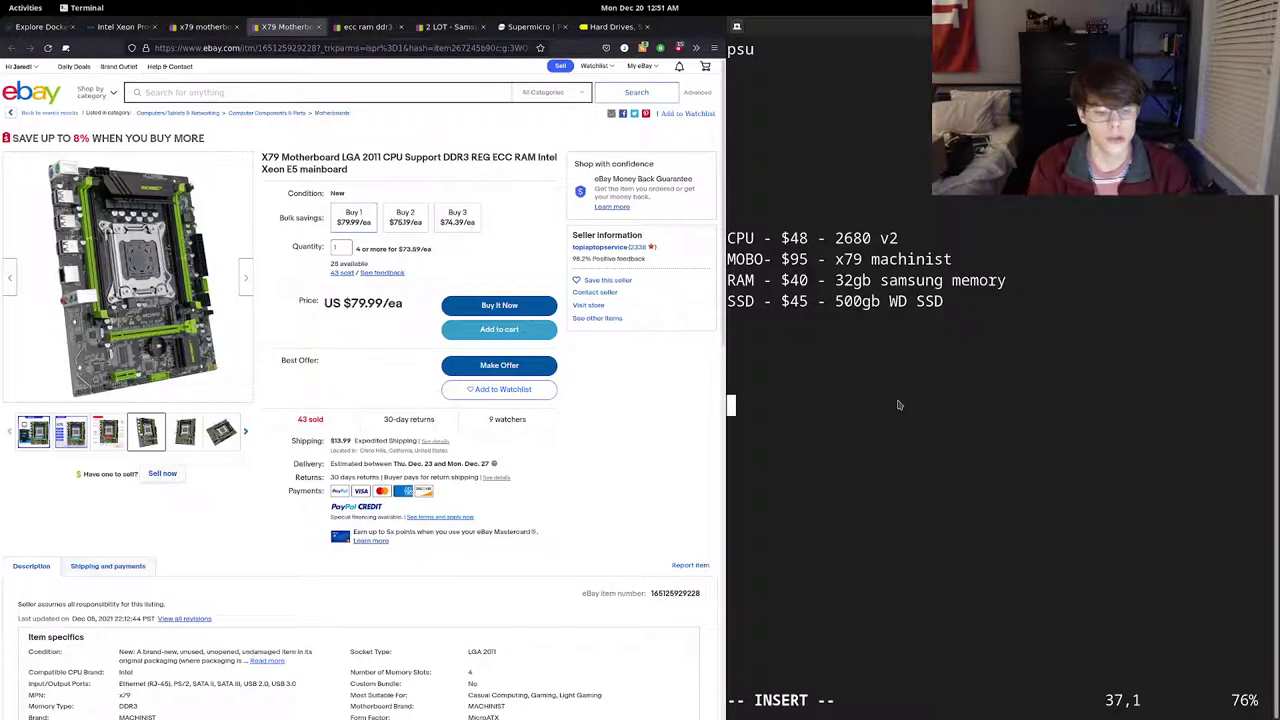
text(GPU -)
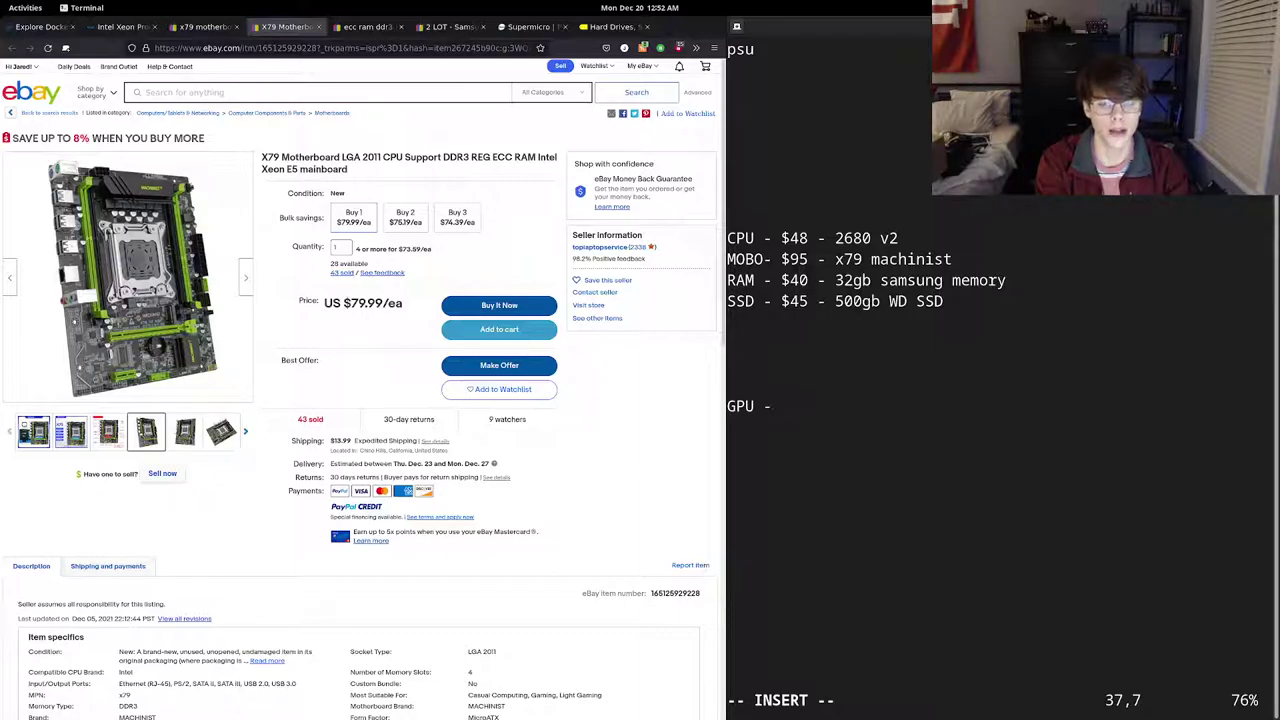
text(VGA)
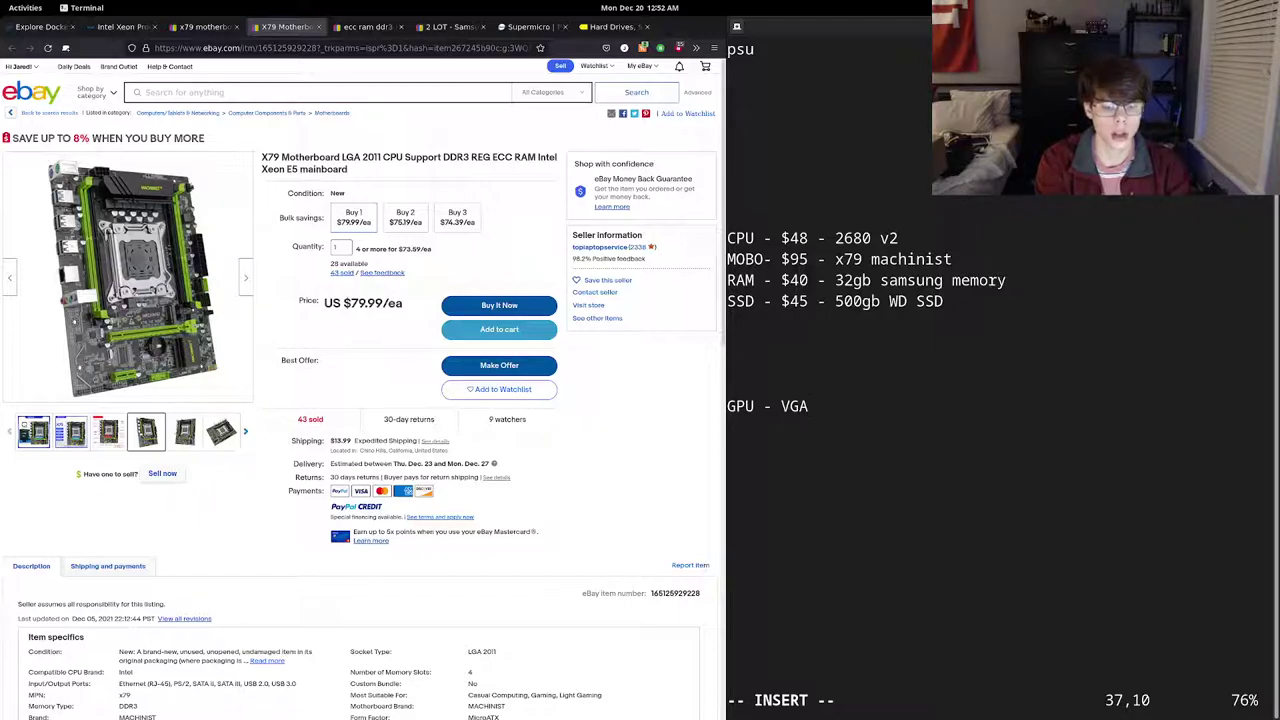
text( - LOW)
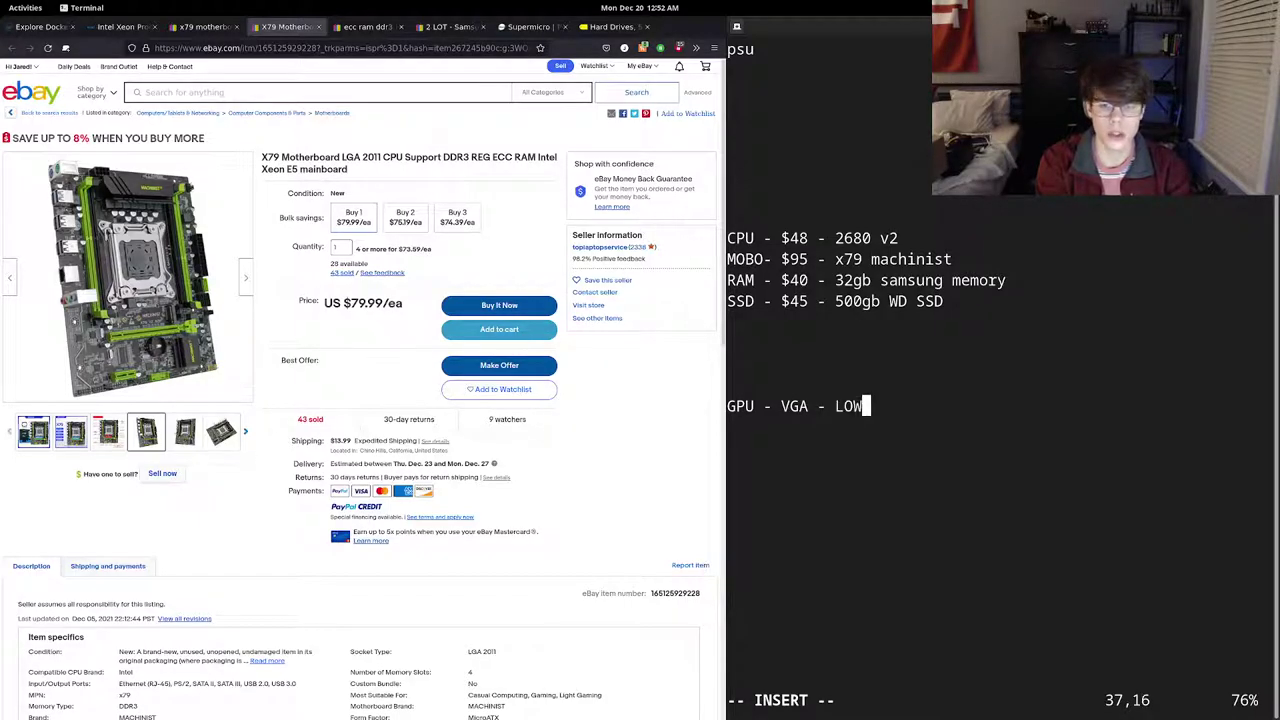
key(BackSpace)
key(BackSpace)
text(low tdp)
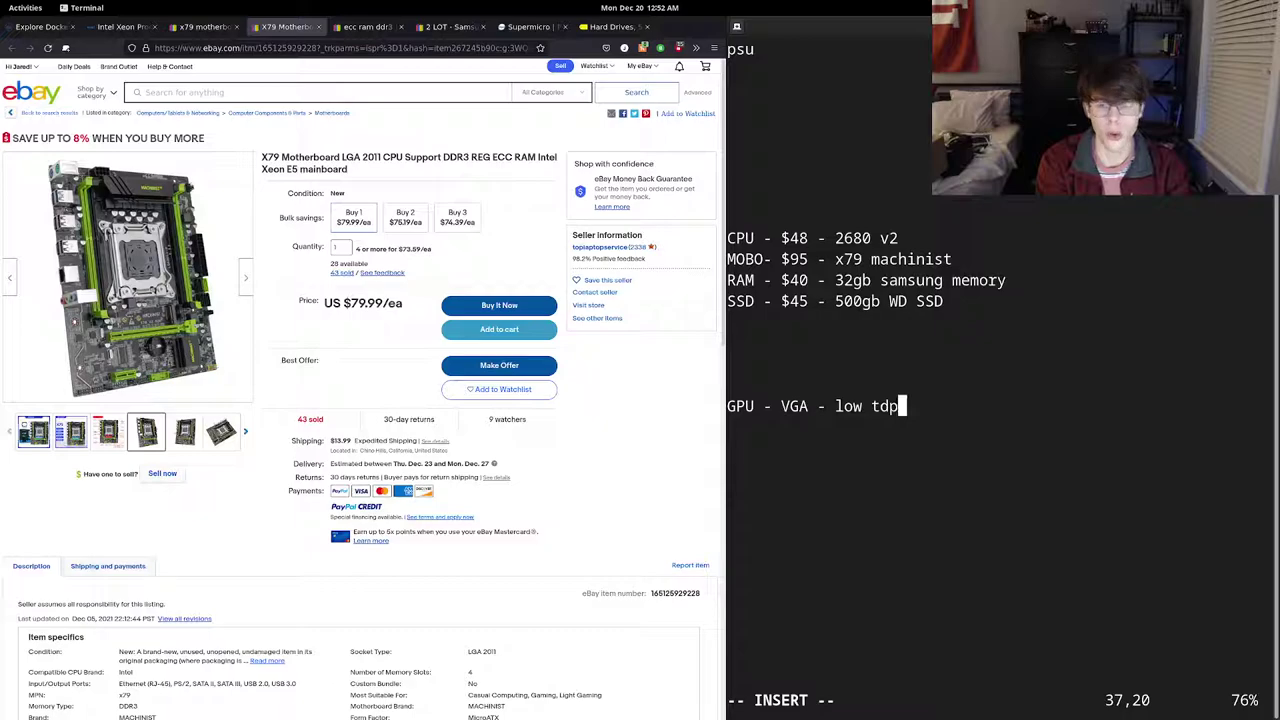
text( - )
text(fanl)
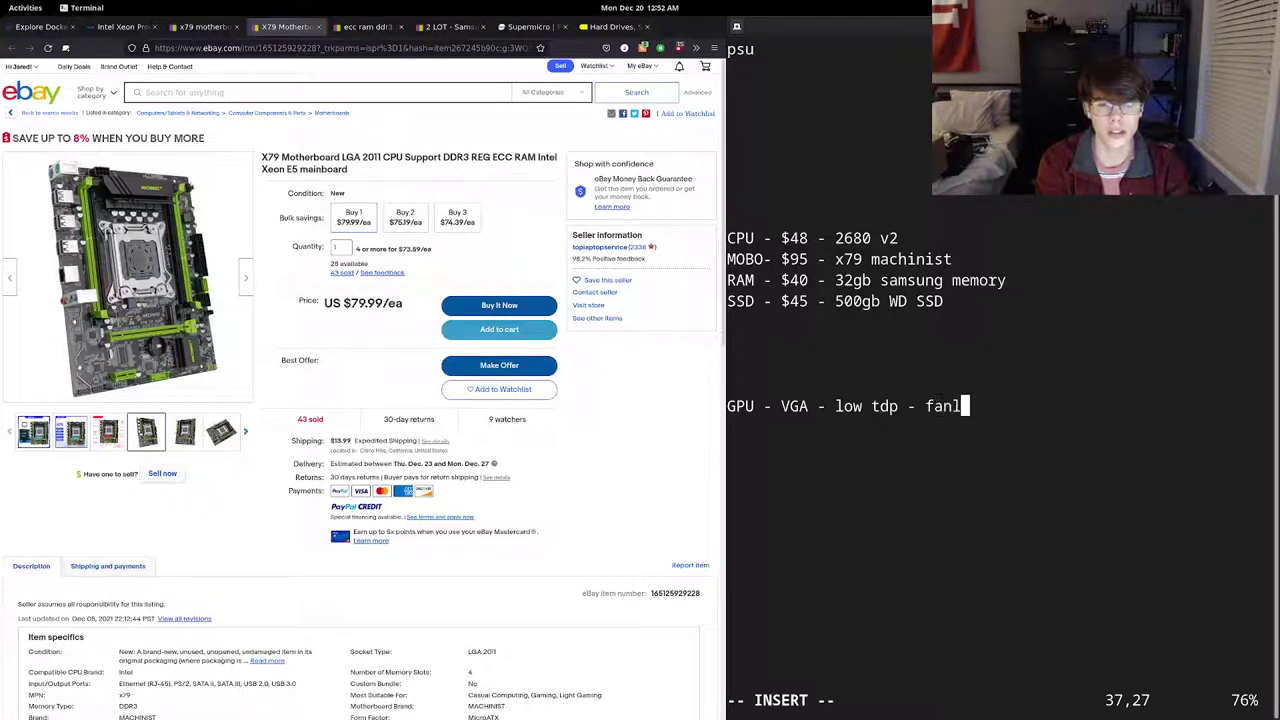
text(ess (if )
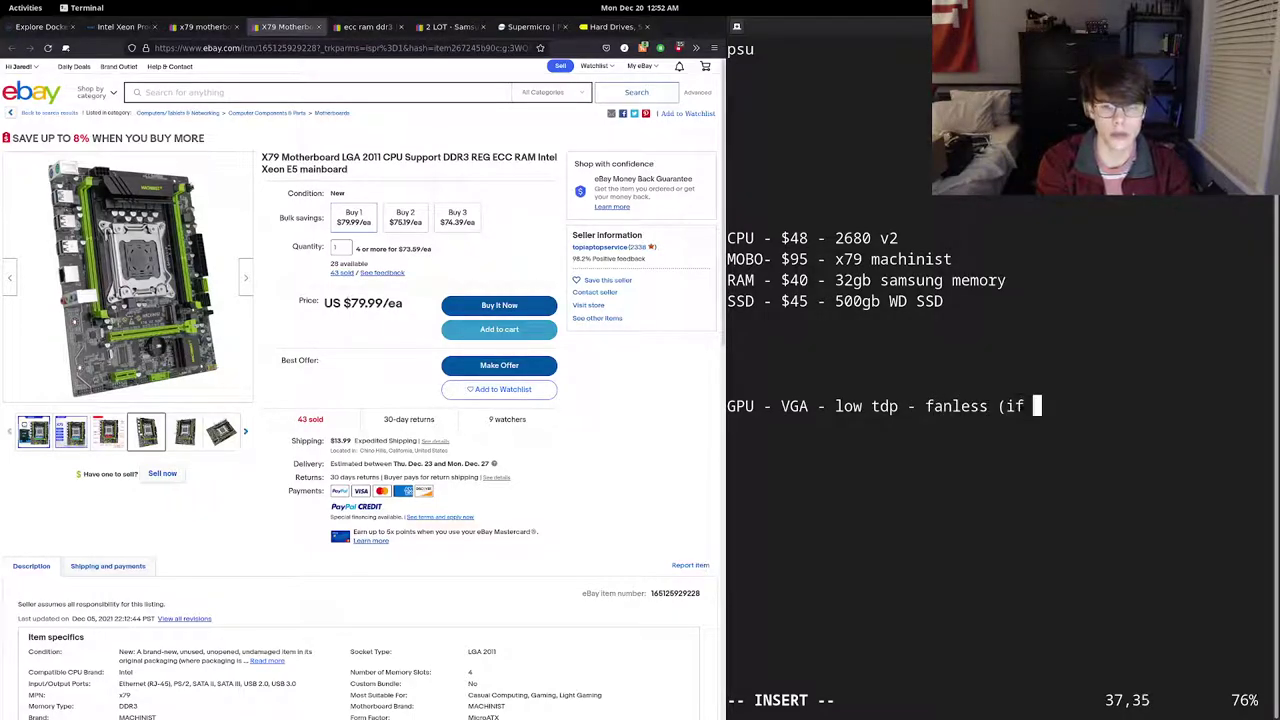
text(possible))
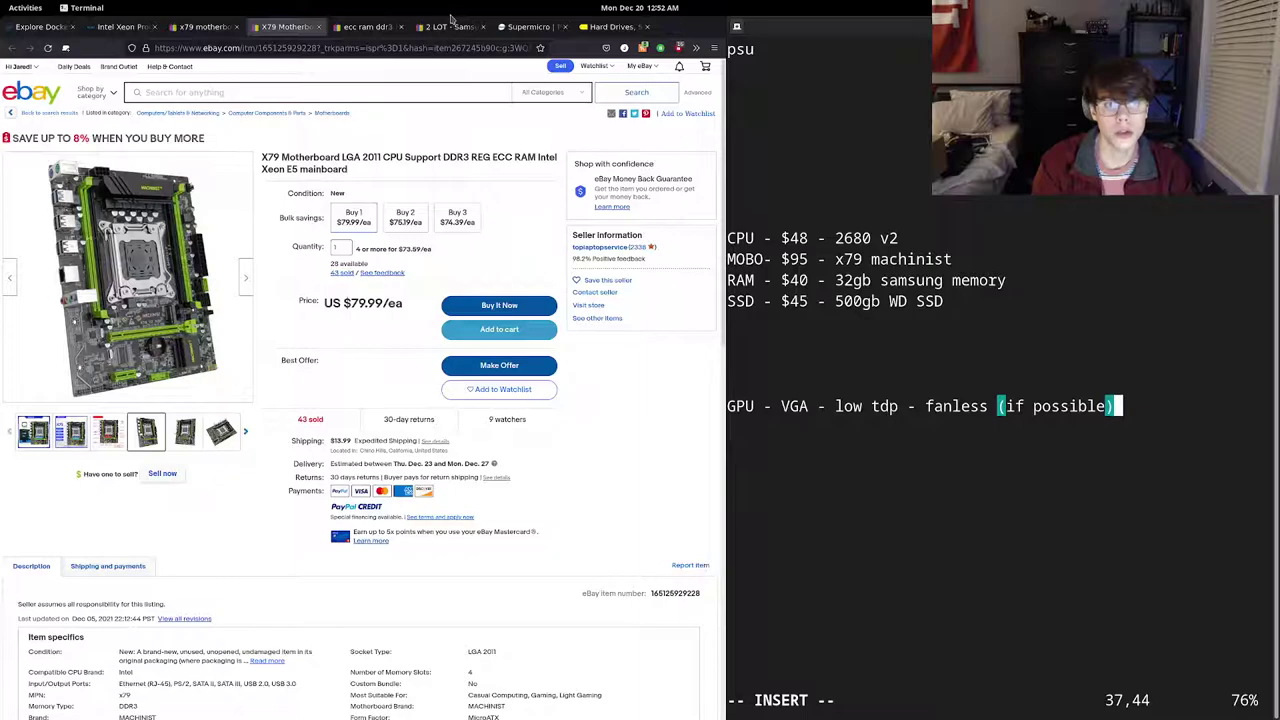
- Search eBay for "radeon hd 5450" from the Samsung RAM listing's page
click(450, 26)
click(314, 91)
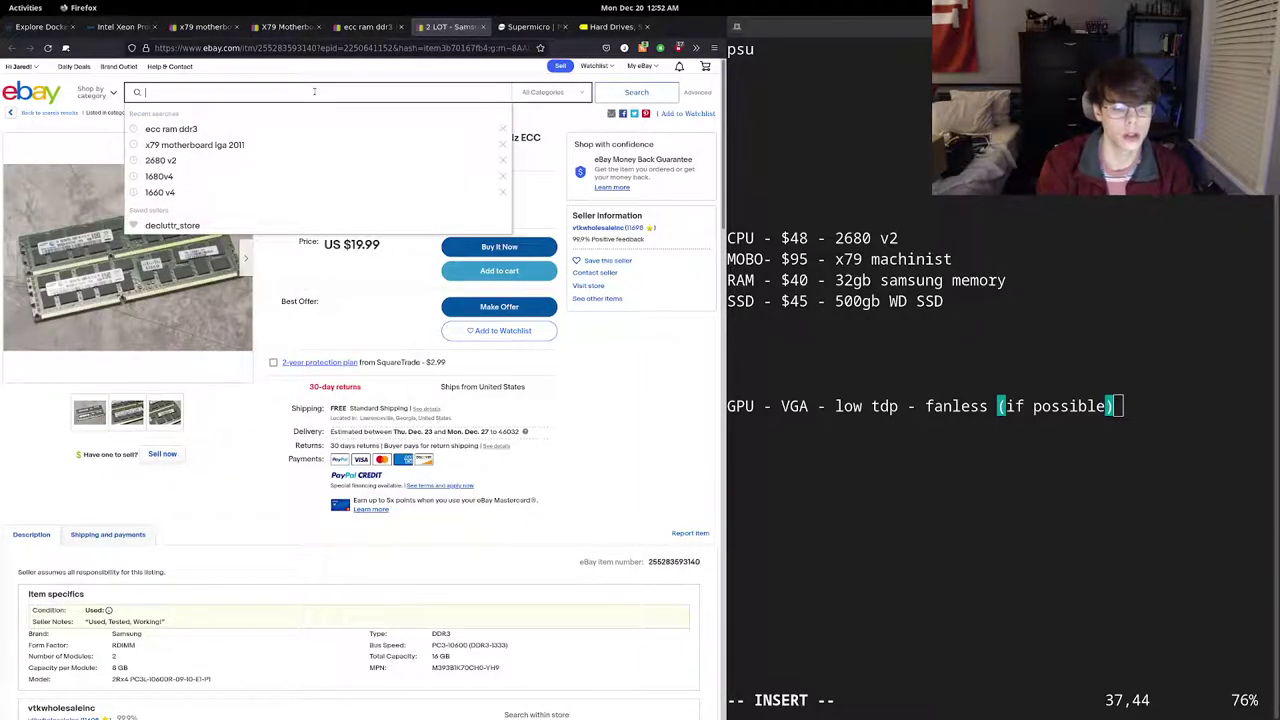
text(radeon hd 5450)
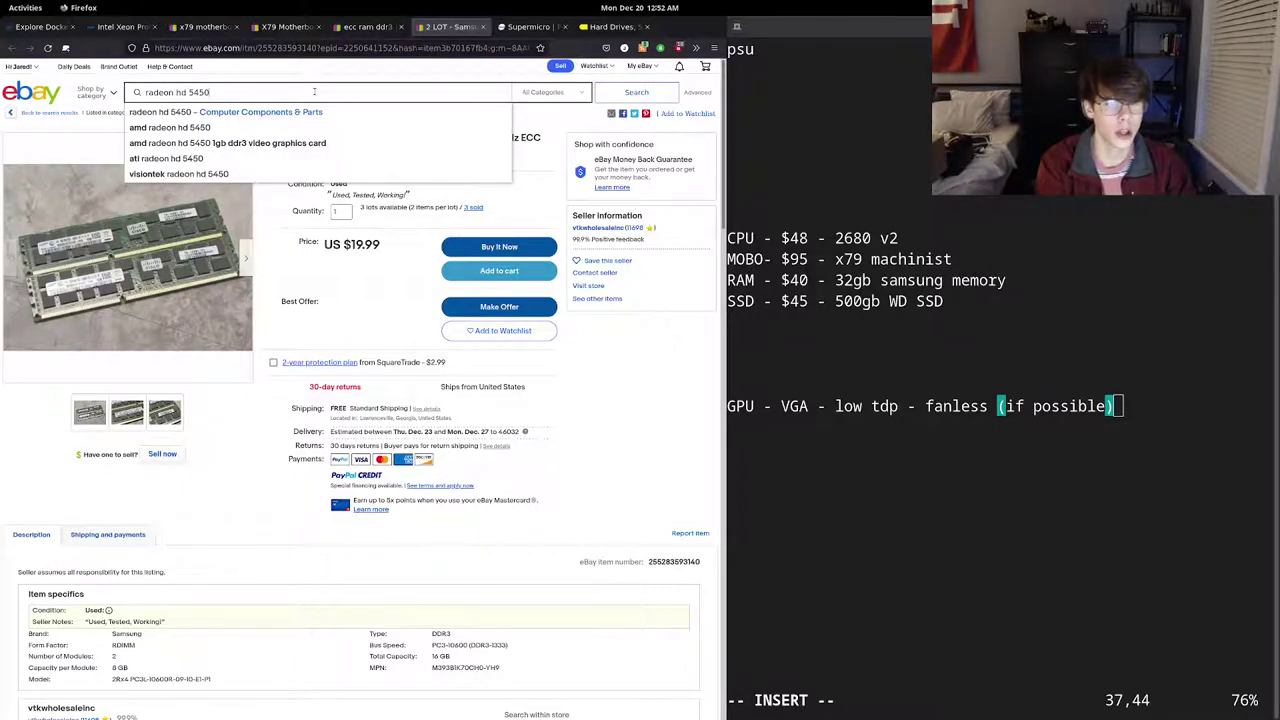
key(Return)
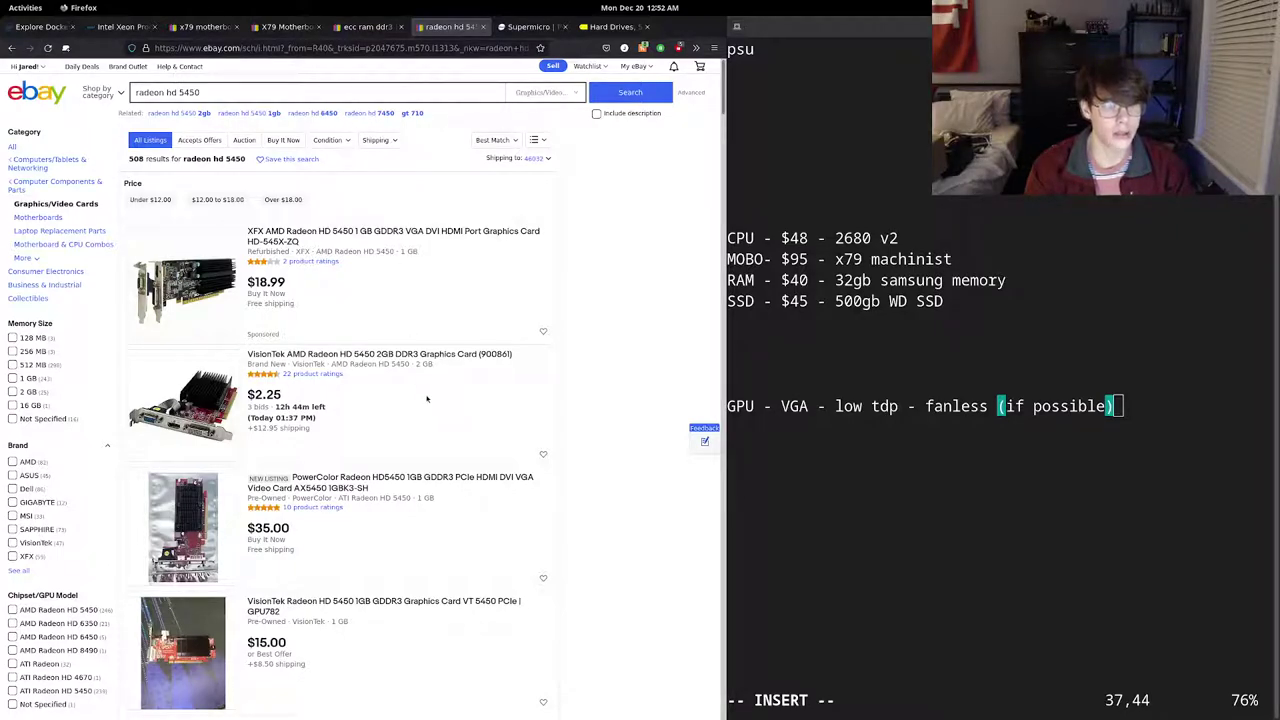
- Open the MSI ATI Radeon HD 5450 1GB listing in a new browser tab, view its port photo, and return to the GPU line in Vim
scroll(374, 367, down, 5)
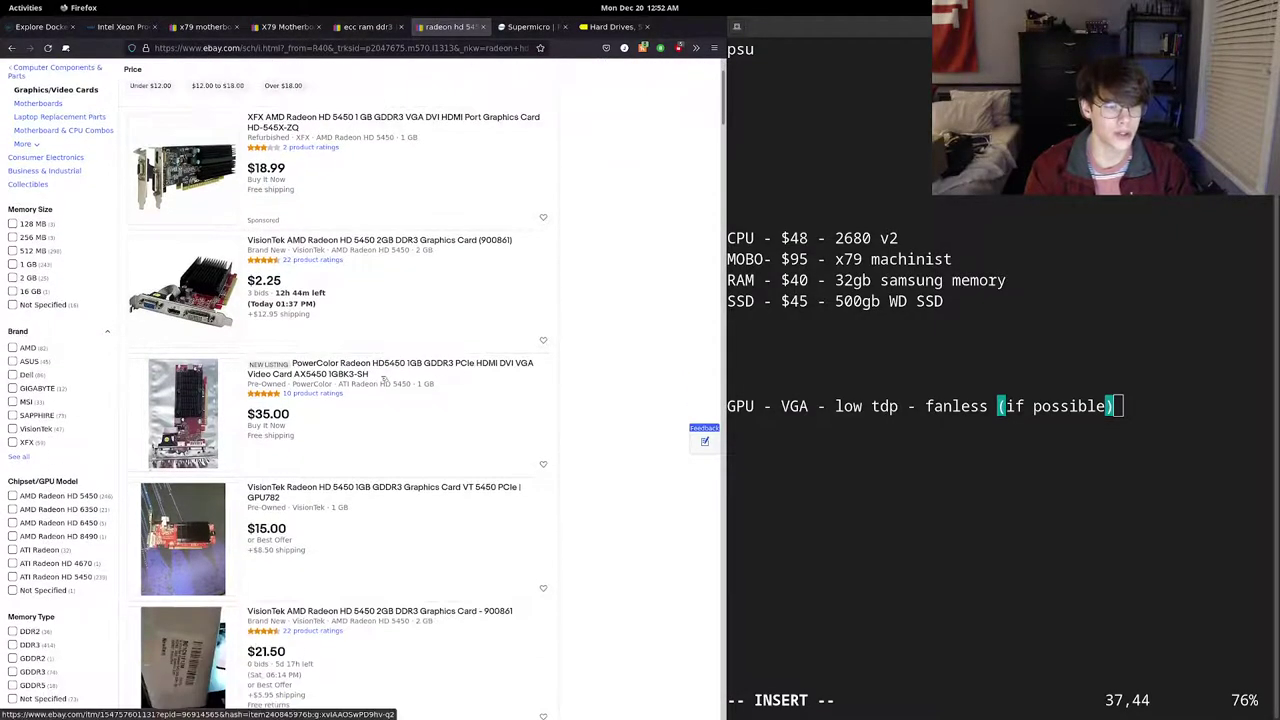
scroll(446, 418, down, 1)
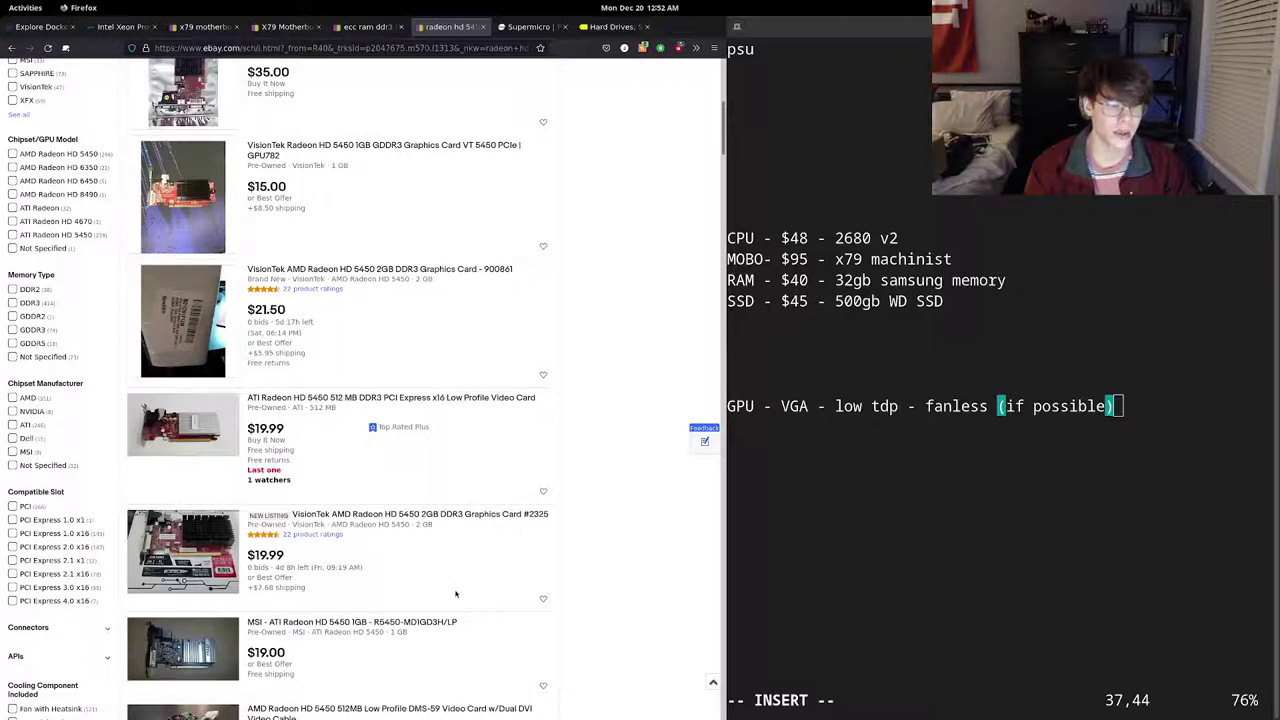
key(ctrl+t)
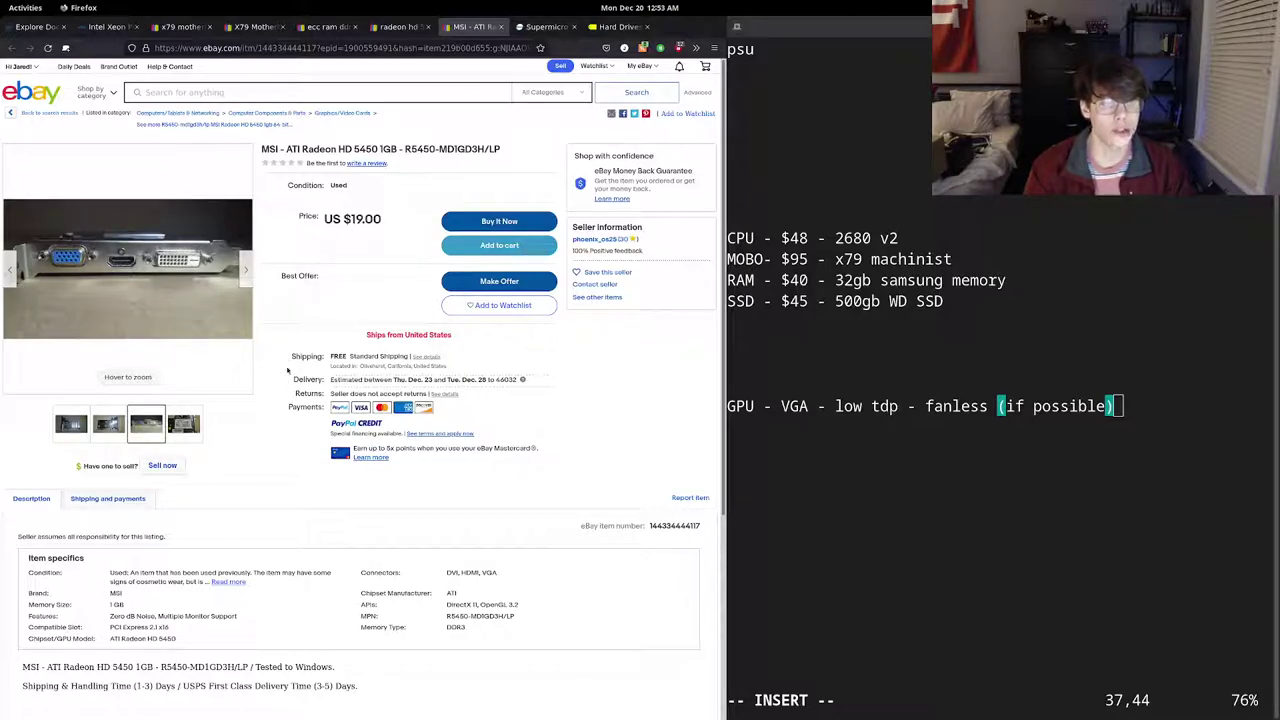
click(1157, 407)
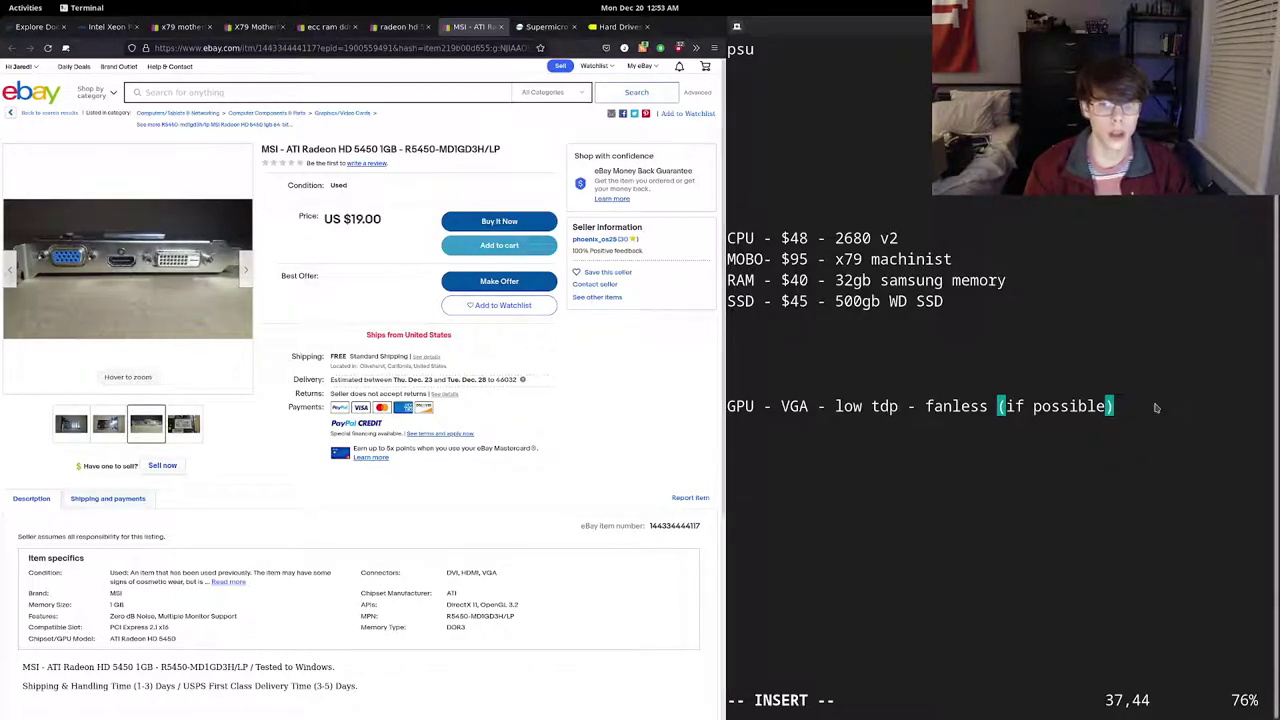
- Delete the GPU requirements line and the blank lines between it and the SSD entry in the Vim note
key(BackSpace)
key(BackSpace)
key(BackSpace)
key(BackSpace)
key(BackSpace)
key(BackSpace)
key(BackSpace)
key(BackSpace)
key(BackSpace)
key(BackSpace)
key(BackSpace)
key(BackSpace)
key(BackSpace)
key(BackSpace)
key(BackSpace)
key(BackSpace)
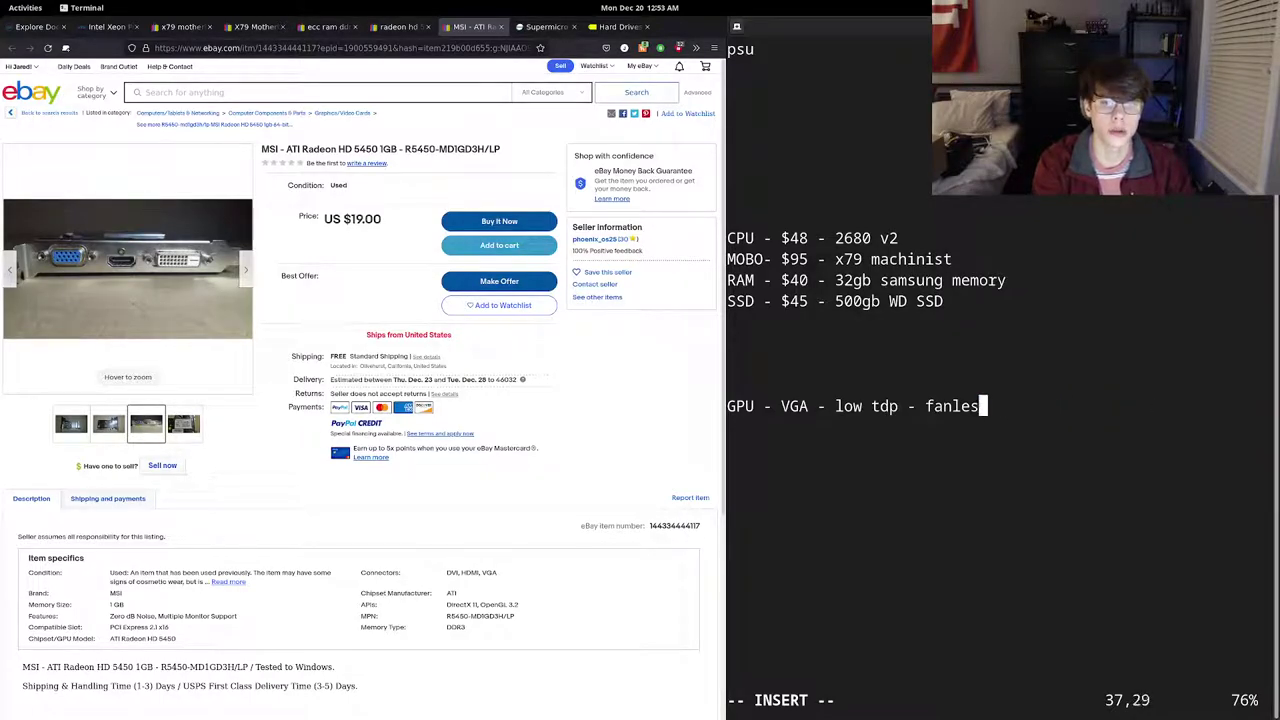
key(BackSpace)
key(BackSpace)
key(BackSpace)
key(BackSpace)
key(BackSpace)
key(BackSpace)
key(BackSpace)
key(BackSpace)
key(BackSpace)
key(BackSpace)
key(BackSpace)
key(BackSpace)
key(BackSpace)
key(BackSpace)
key(BackSpace)
key(BackSpace)
key(BackSpace)
key(BackSpace)
key(BackSpace)
key(BackSpace)
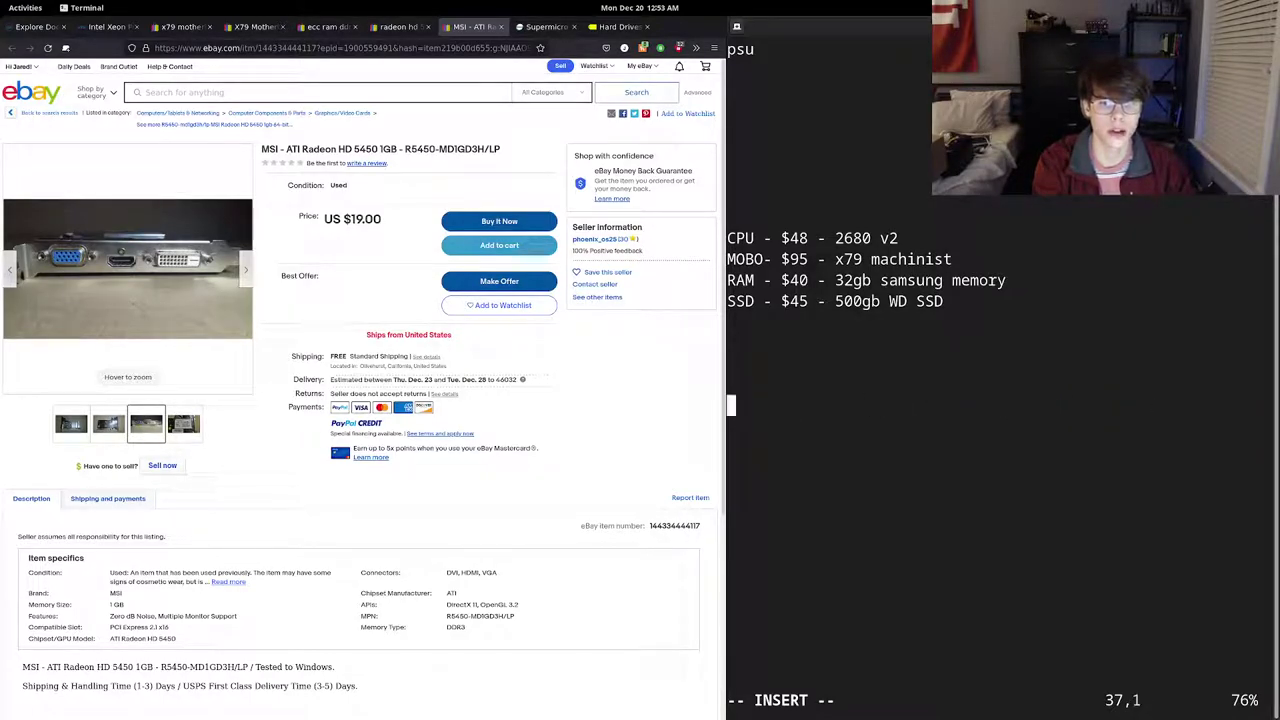
key(BackSpace)
key(BackSpace)
key(BackSpace)
key(BackSpace)
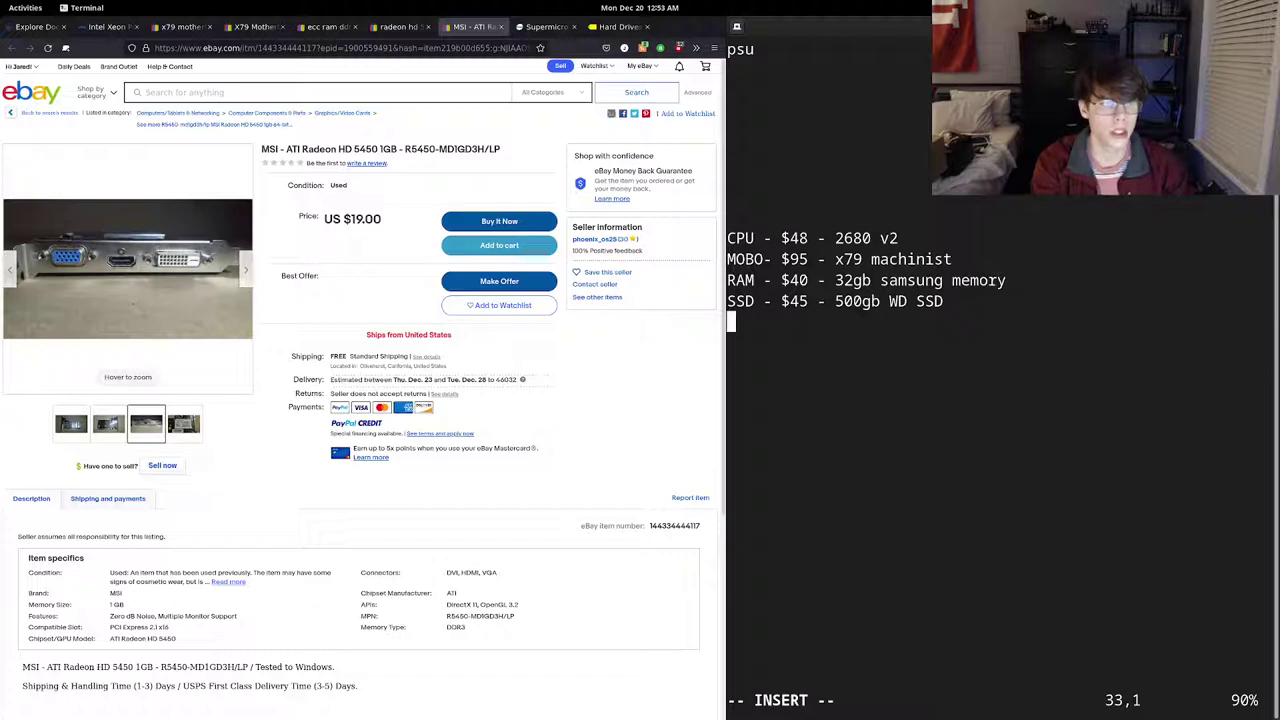
- Add the entry "GPU - $20 - Radeon HD 5450" directly below the SSD line in the Vim note
text(GPU)
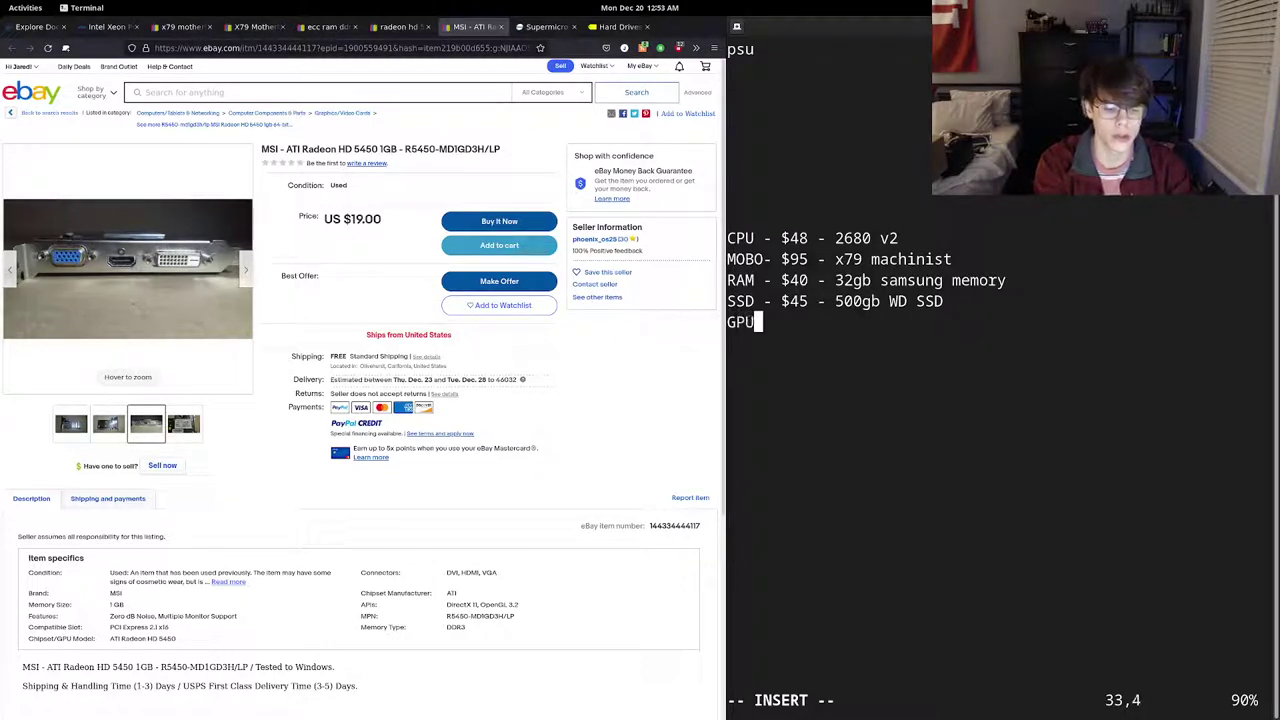
text( - )
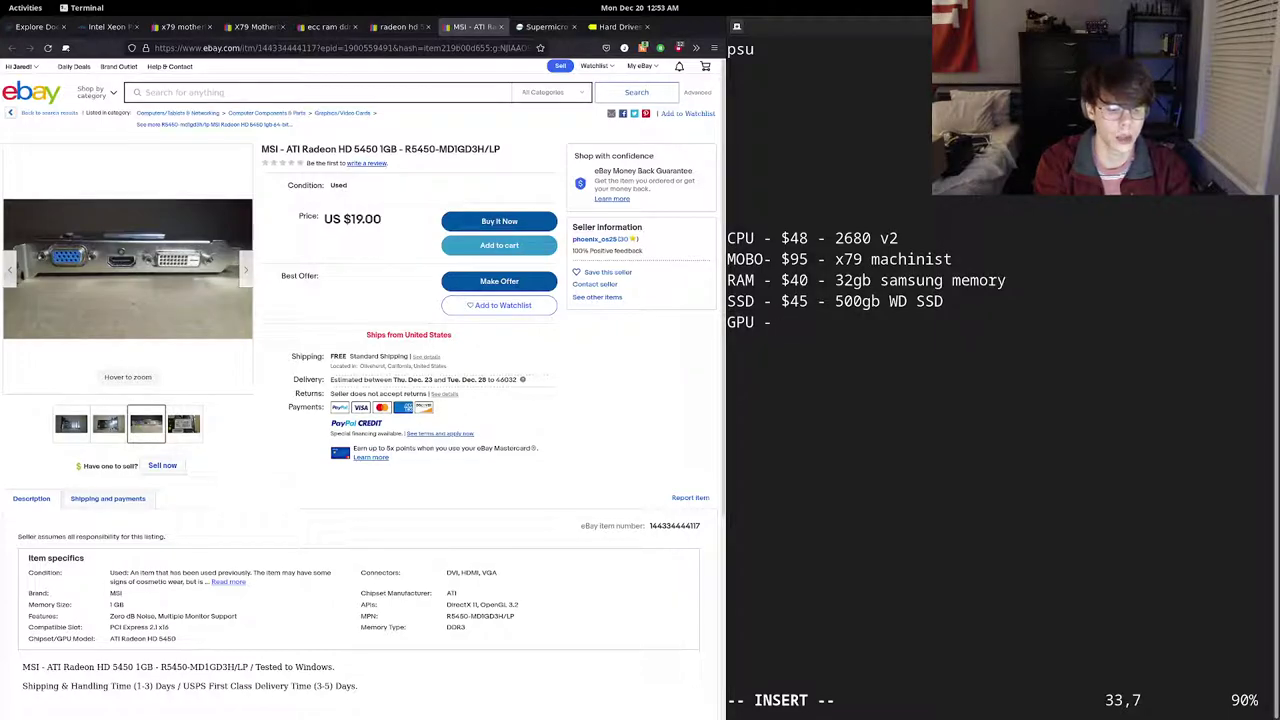
text($226)
key(BackSpace)
key(BackSpace)
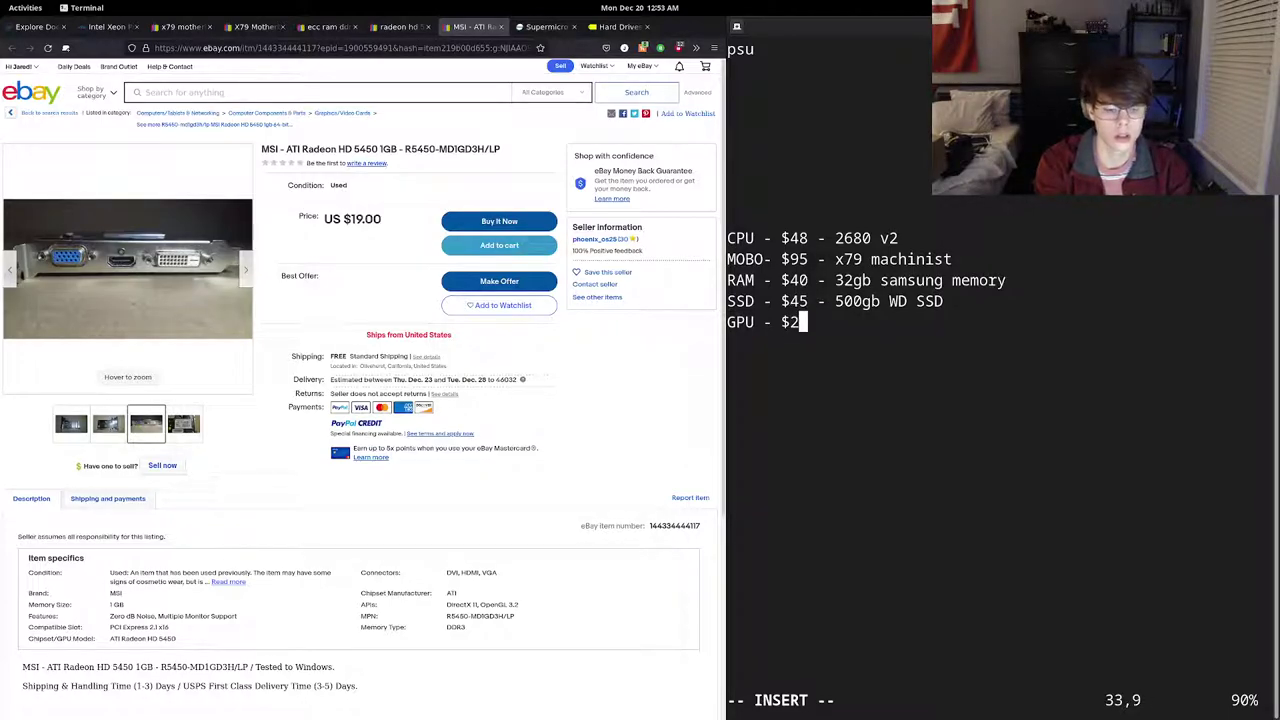
text(0 - )
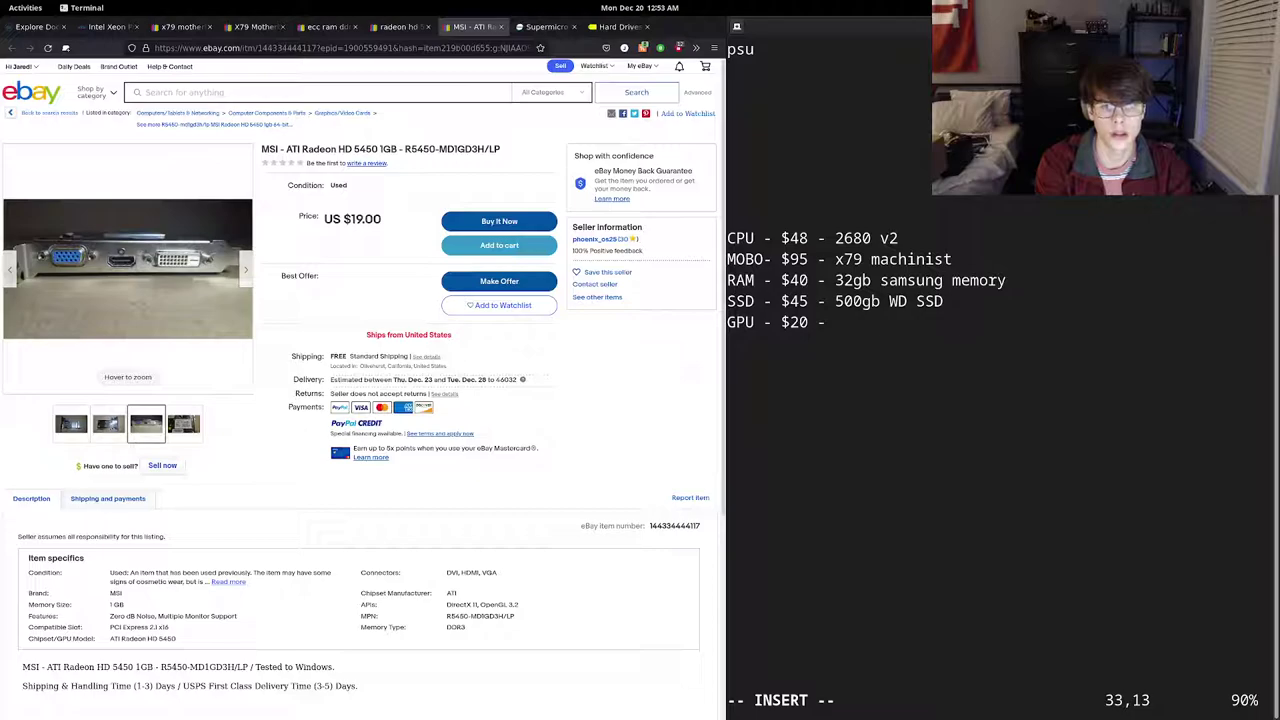
text(Rad)
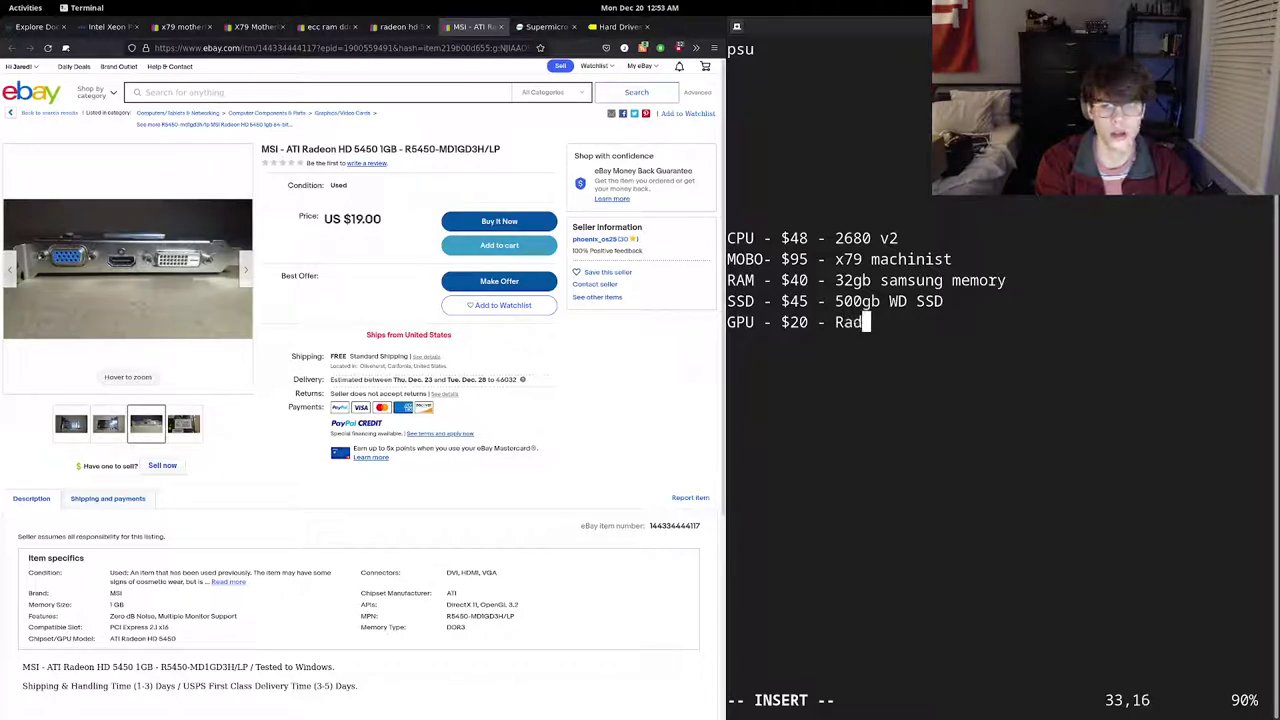
text(eon HD 5450)
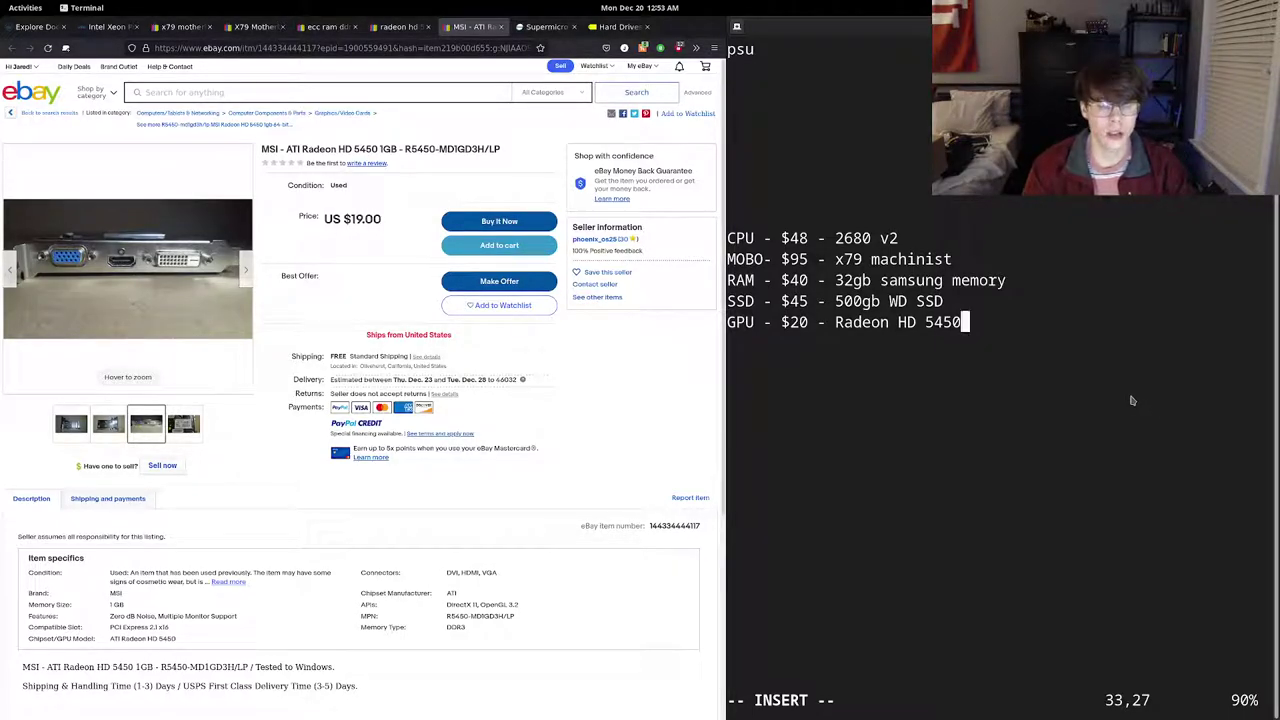
- Return to the Radeon HD 5450 results on eBay and search for "nvidia gt 210" instead
click(400, 26)
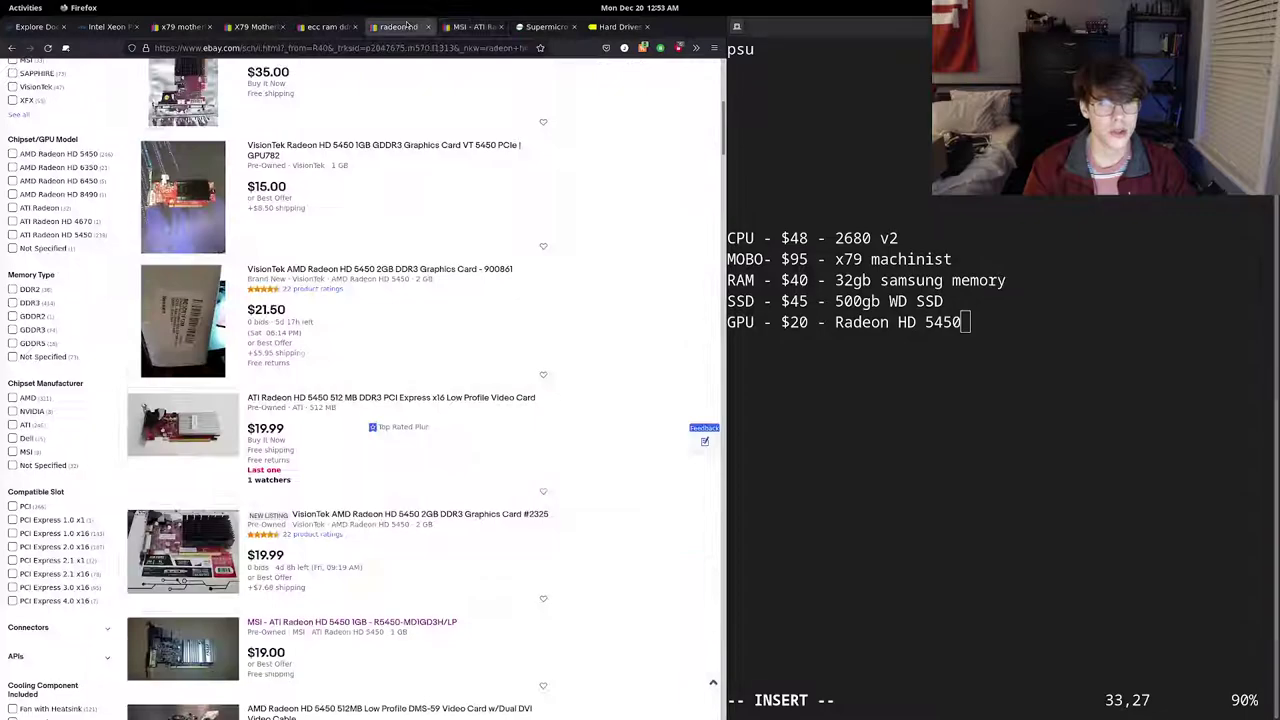
scroll(434, 477, up, 5)
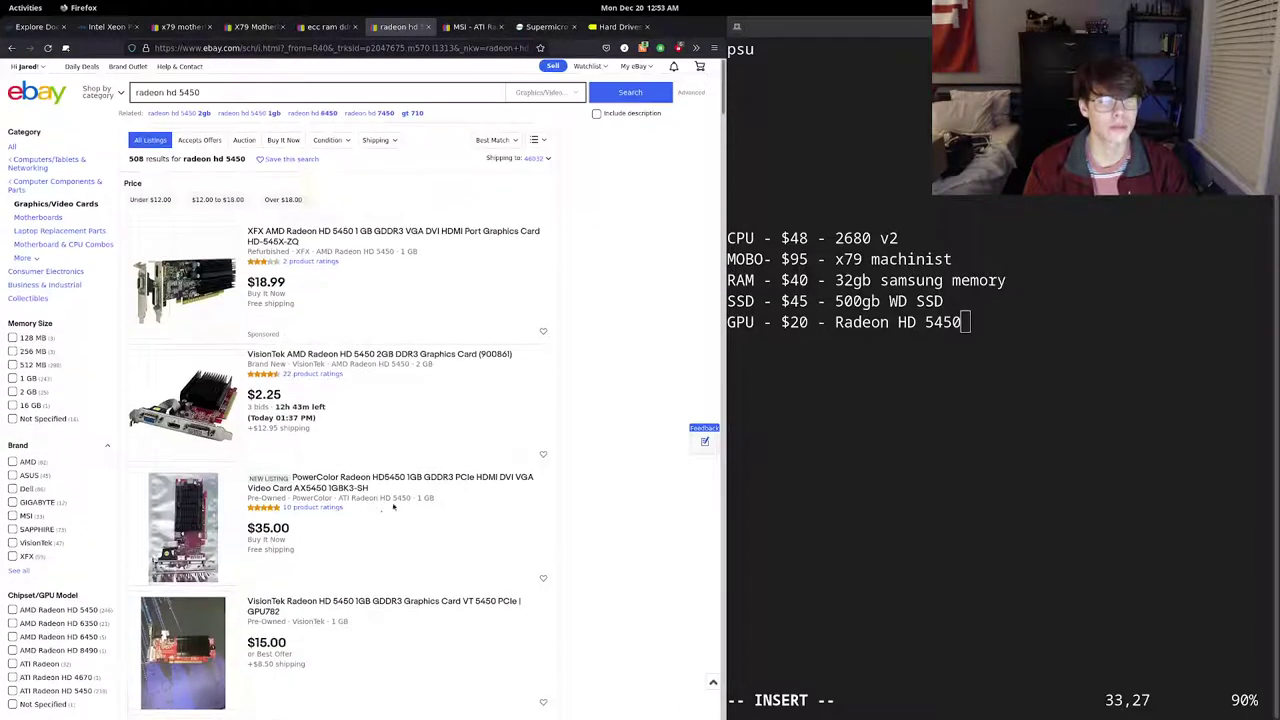
click(265, 89)
key(ctrl+a)
text(nv)
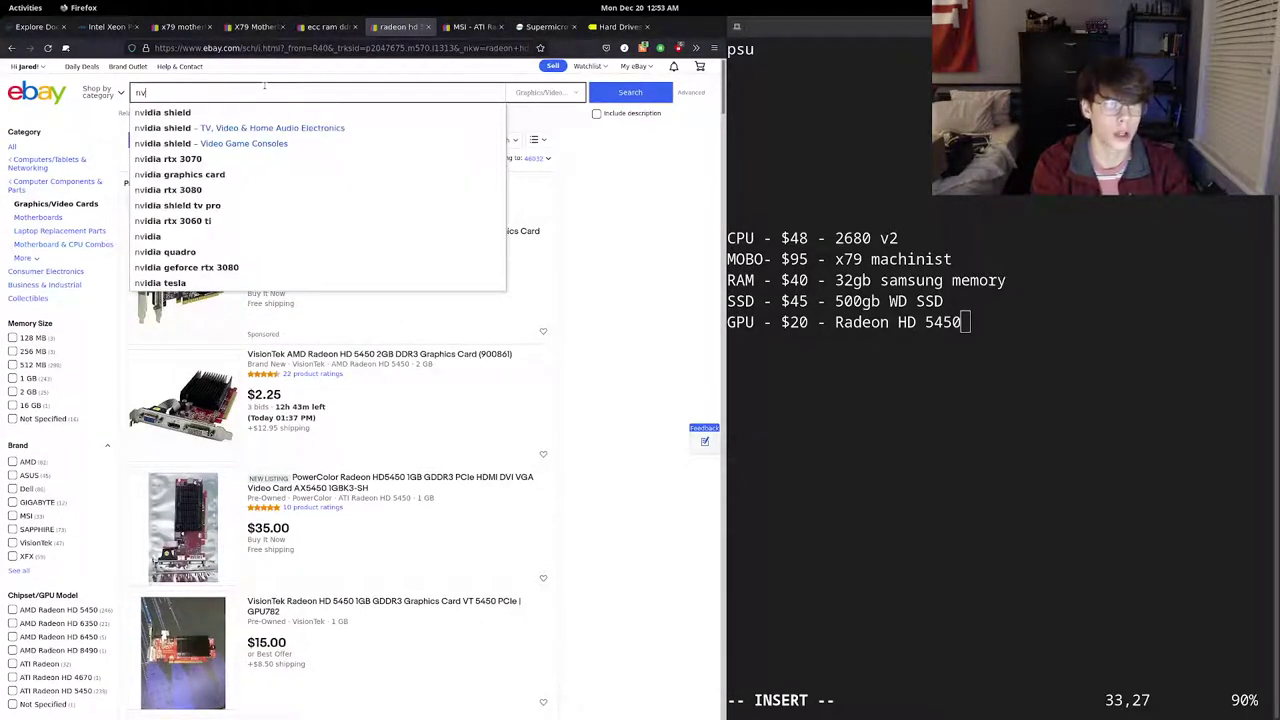
text(idia gt 21)
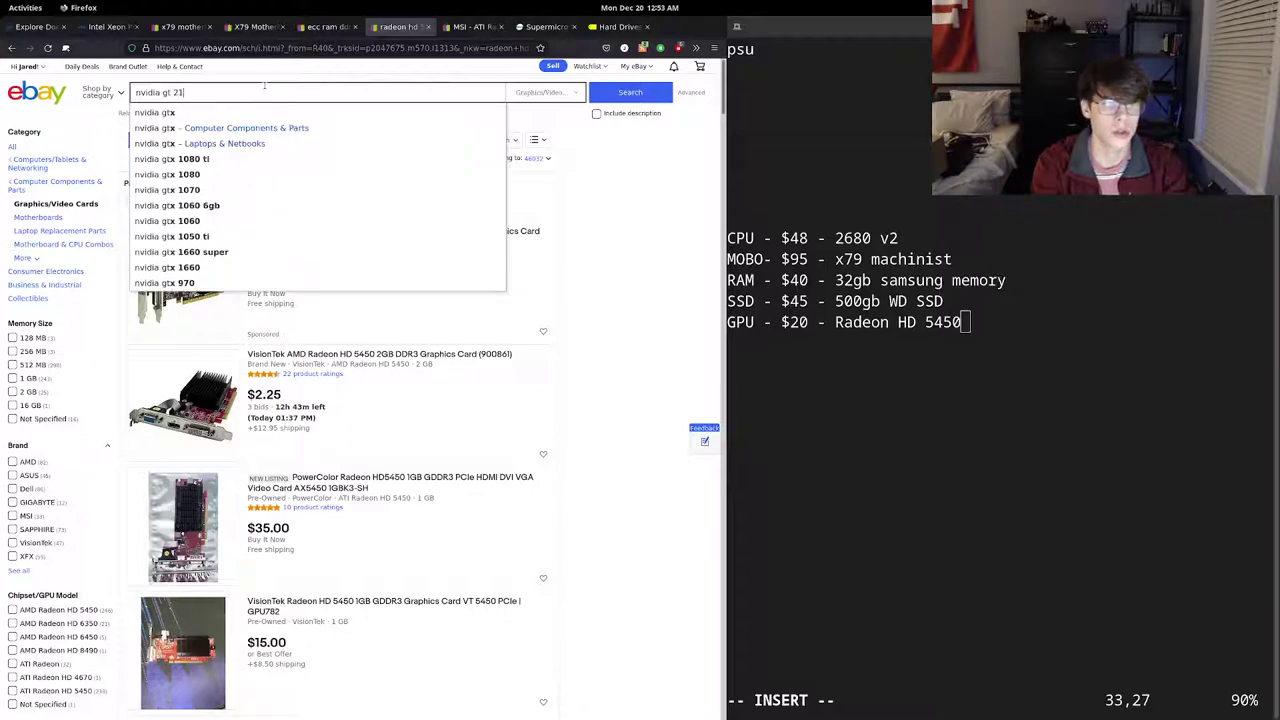
text(0)
key(Return)
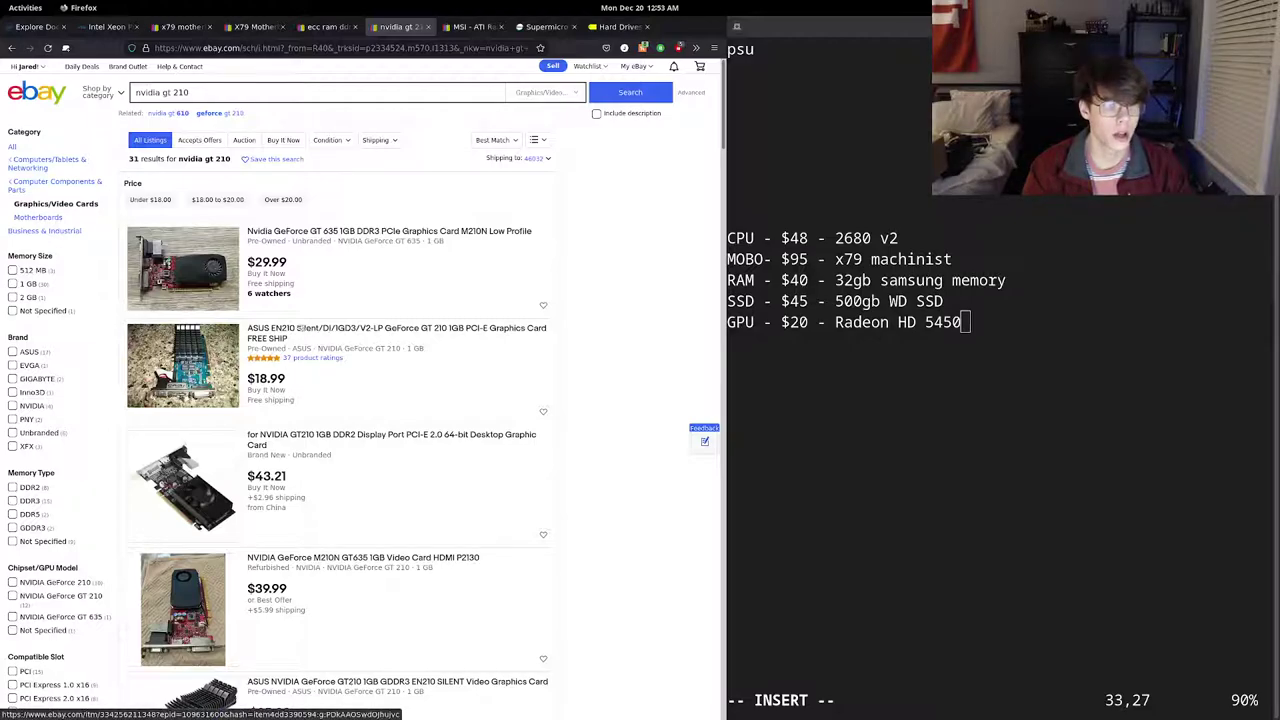
- Open the ASUS EN210 Silent GeForce GT 210 1GB listing in a new browser tab and look through its photos
click(290, 332)
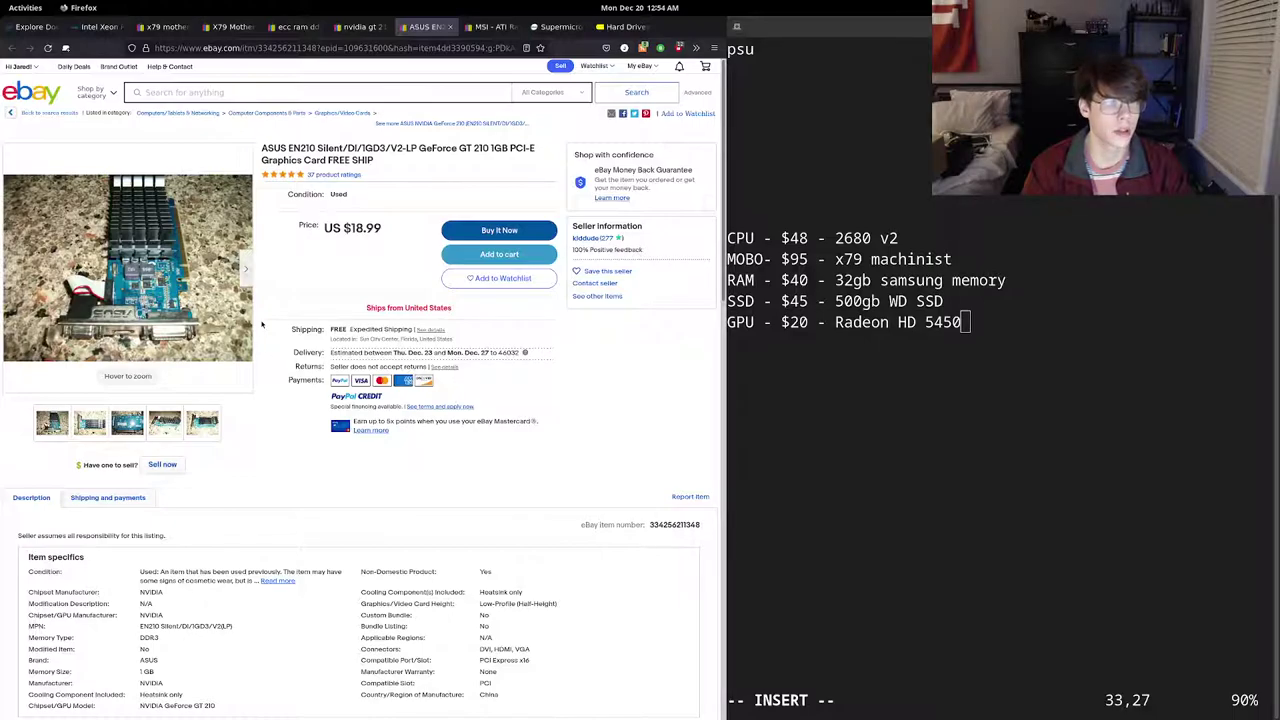
mouse_move(130, 290)
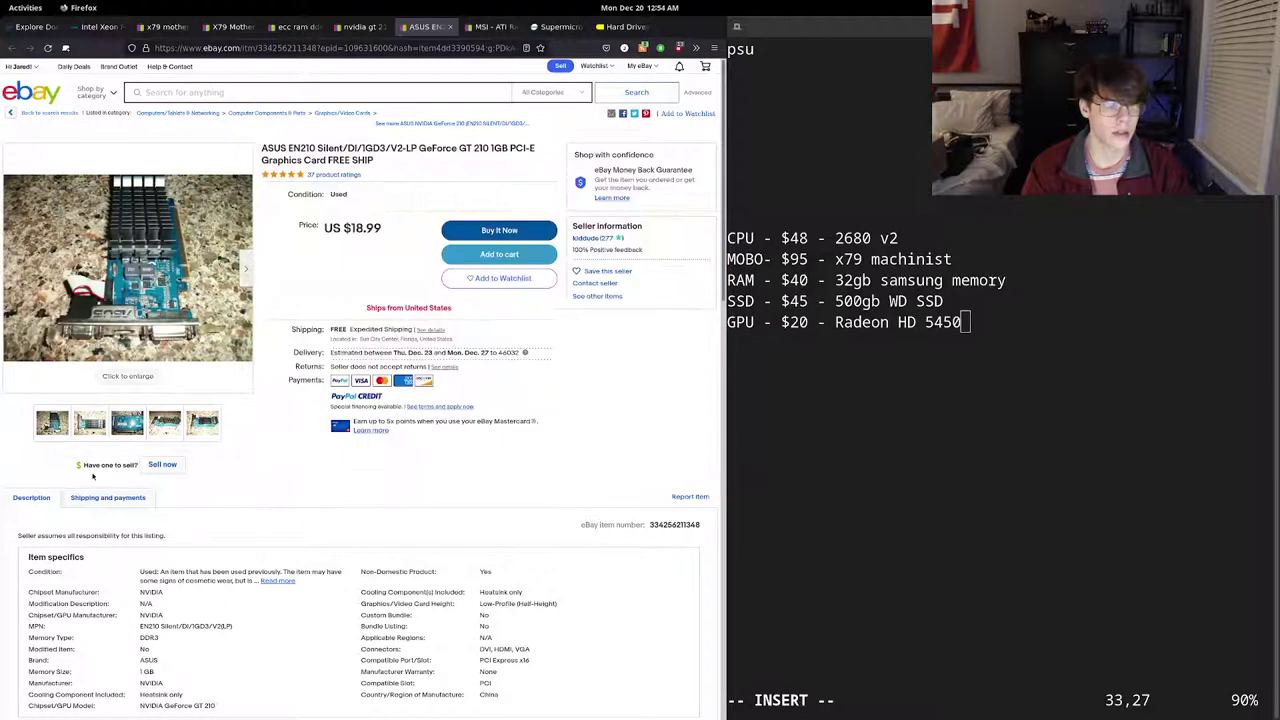
mouse_move(155, 425)
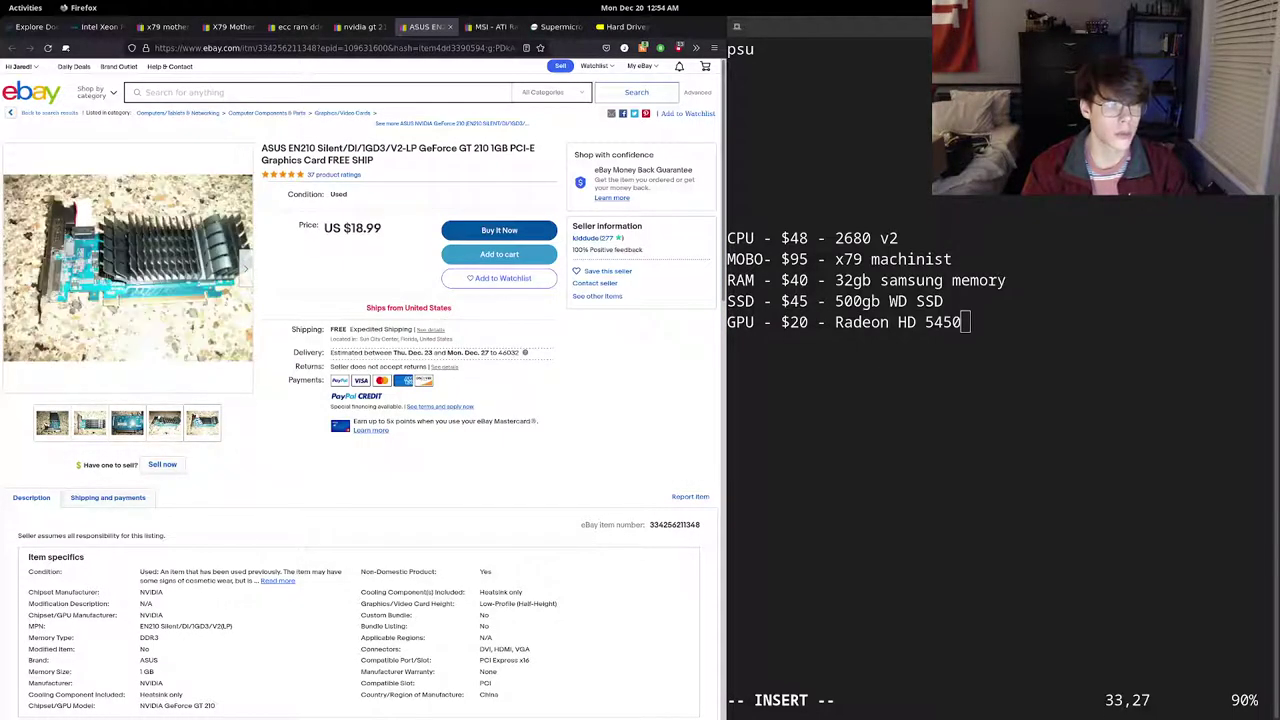
mouse_move(54, 421)
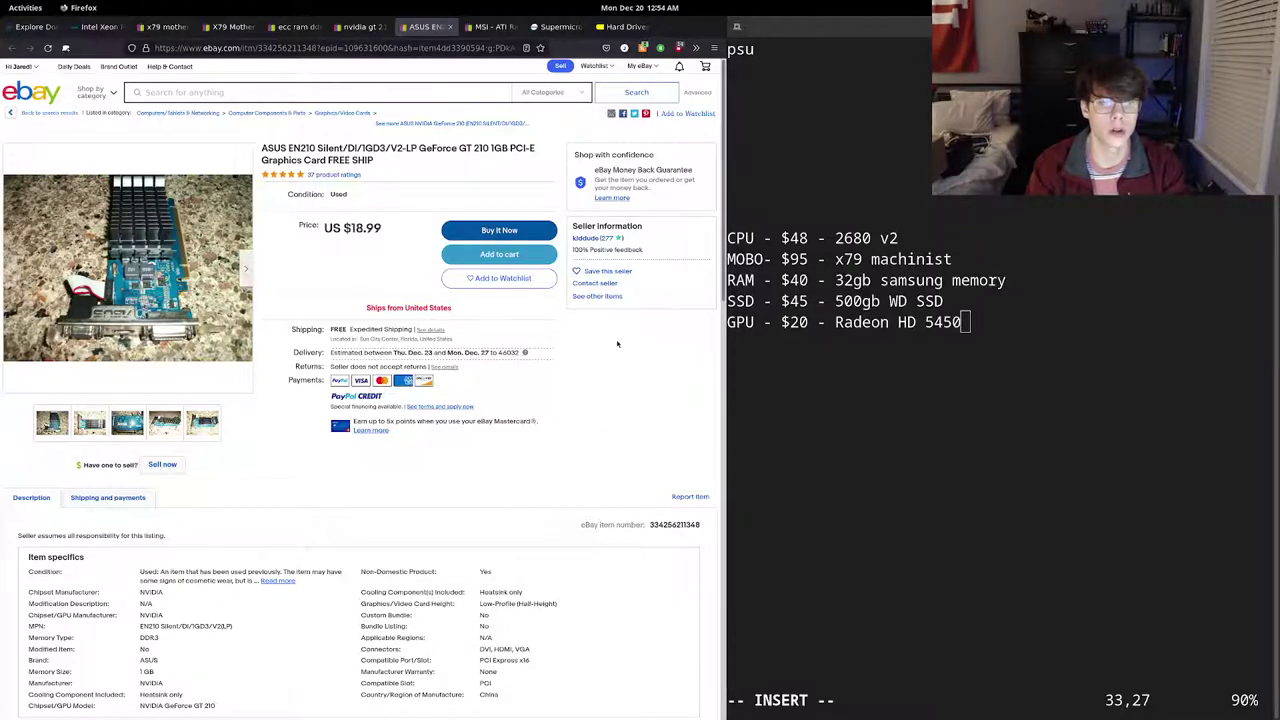
- Search the web for "gtx 650 ti" in a new browser tab and open the TechPowerUp specs page for that card
key(ctrl+t)
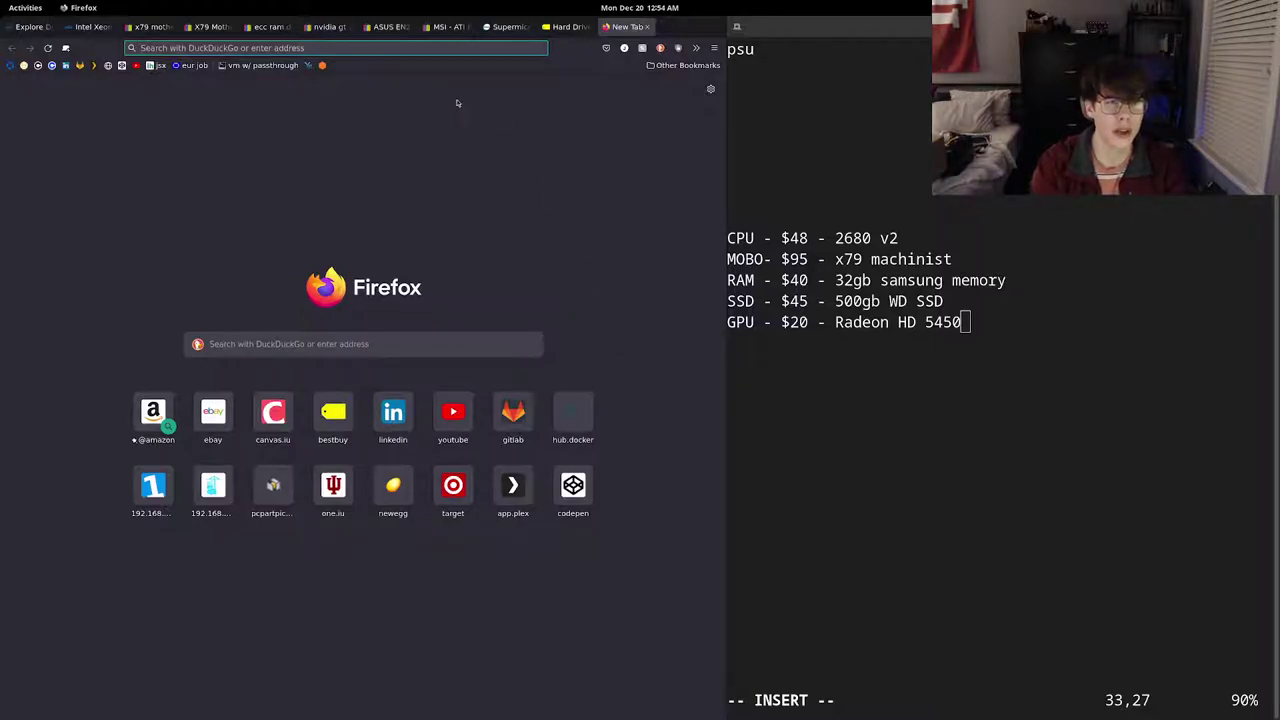
click(445, 27)
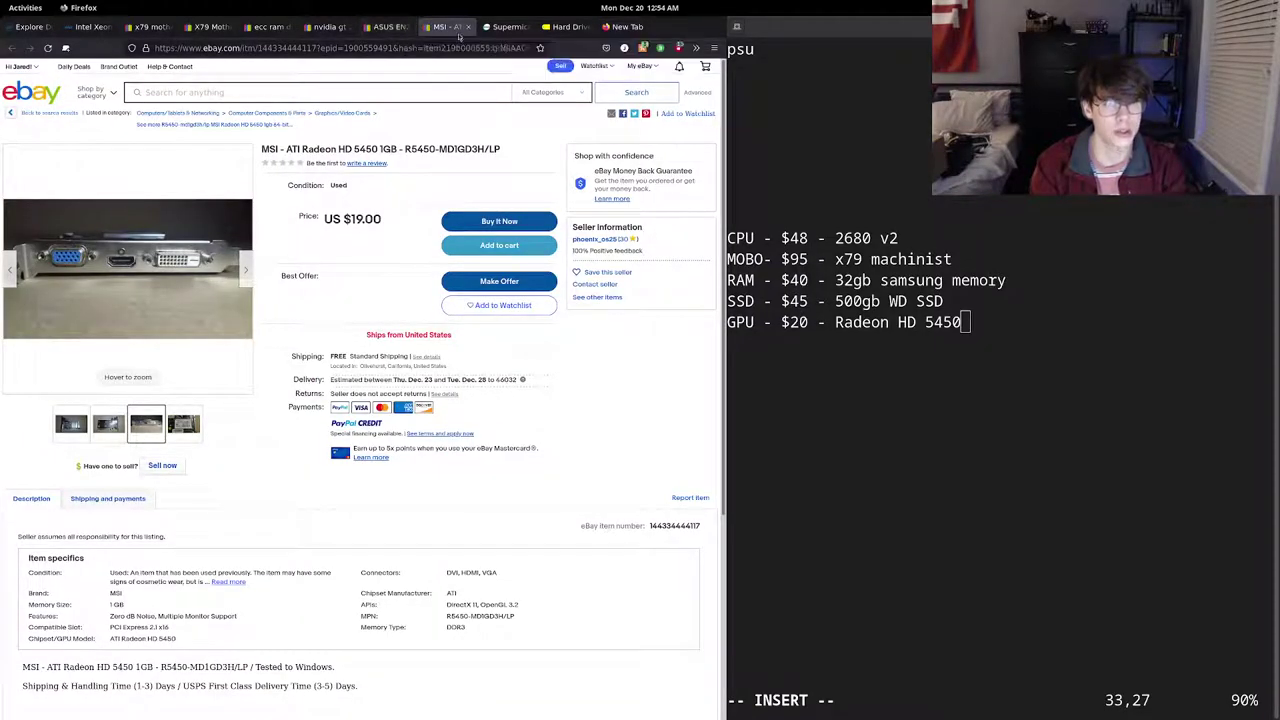
click(627, 27)
click(270, 48)
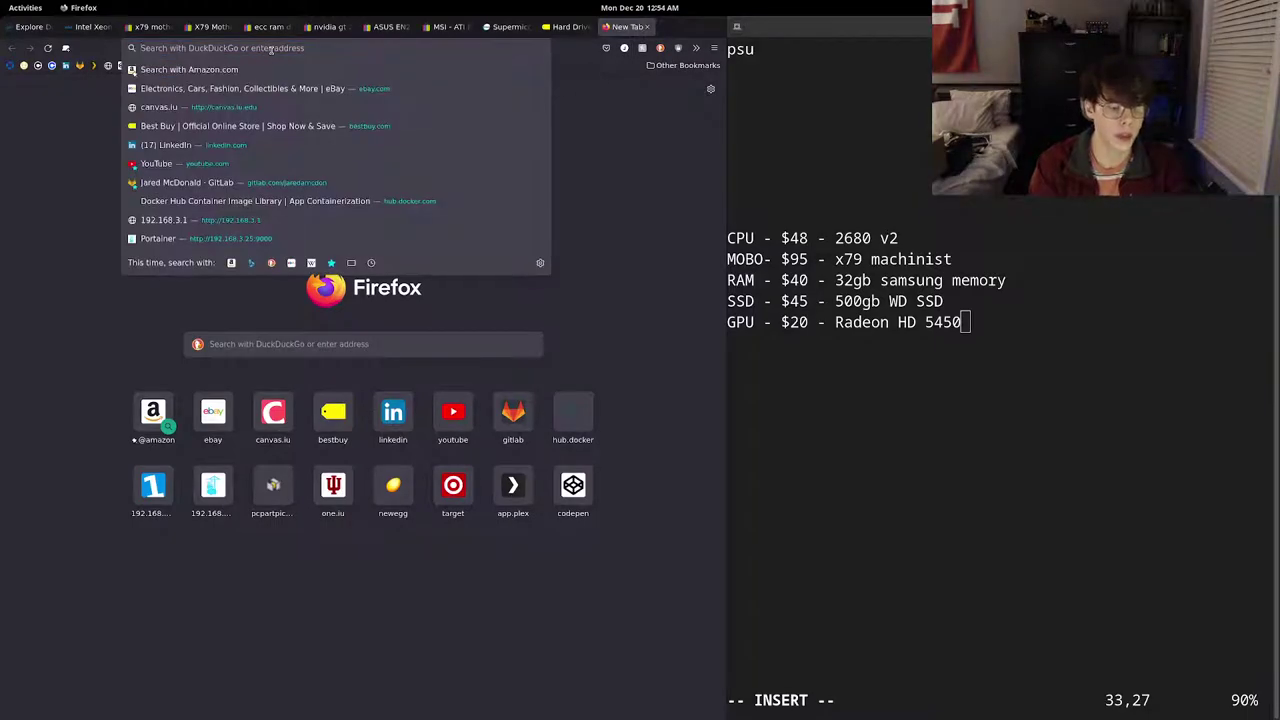
text(gtxc)
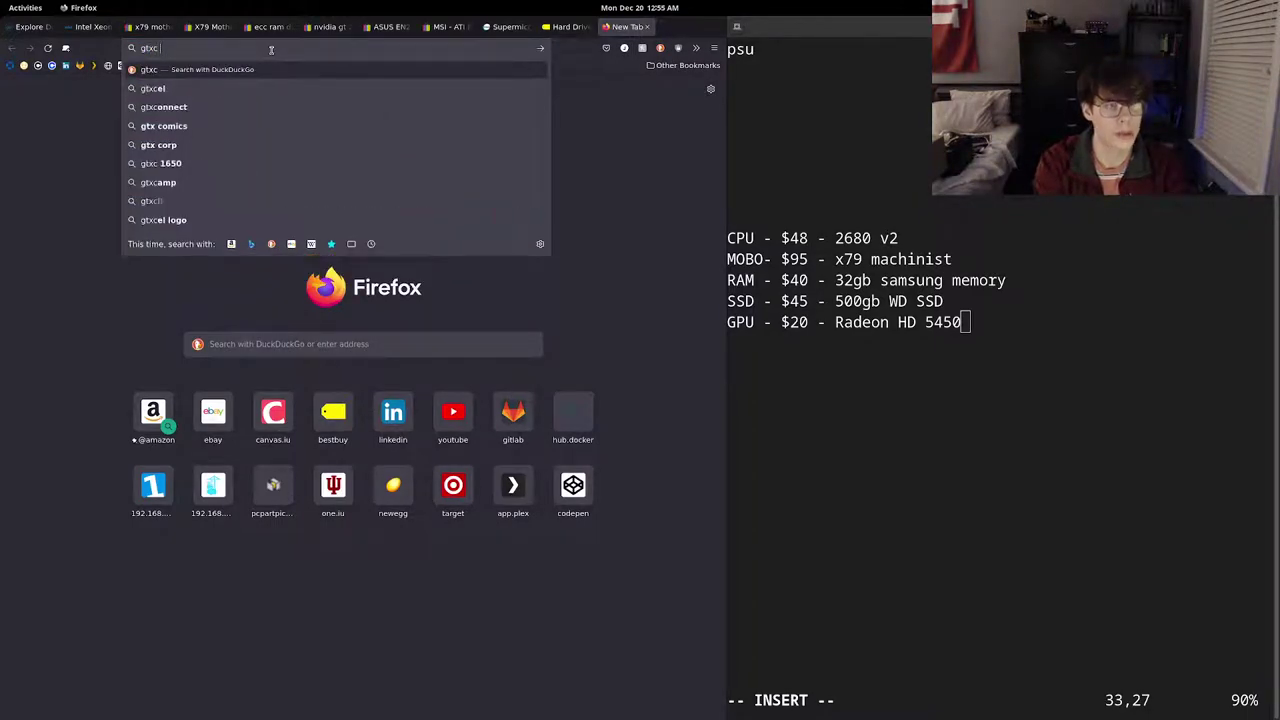
key(BackSpace)
text(650 ti)
key(Return)
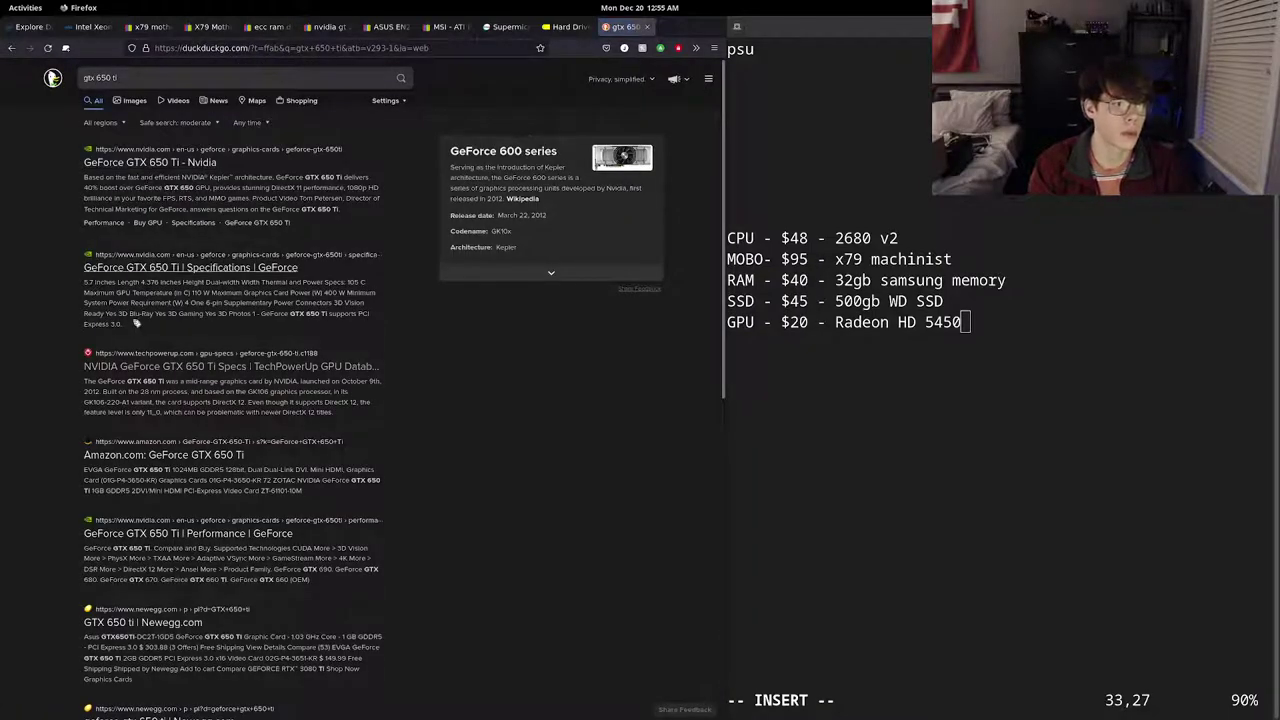
click(167, 368)
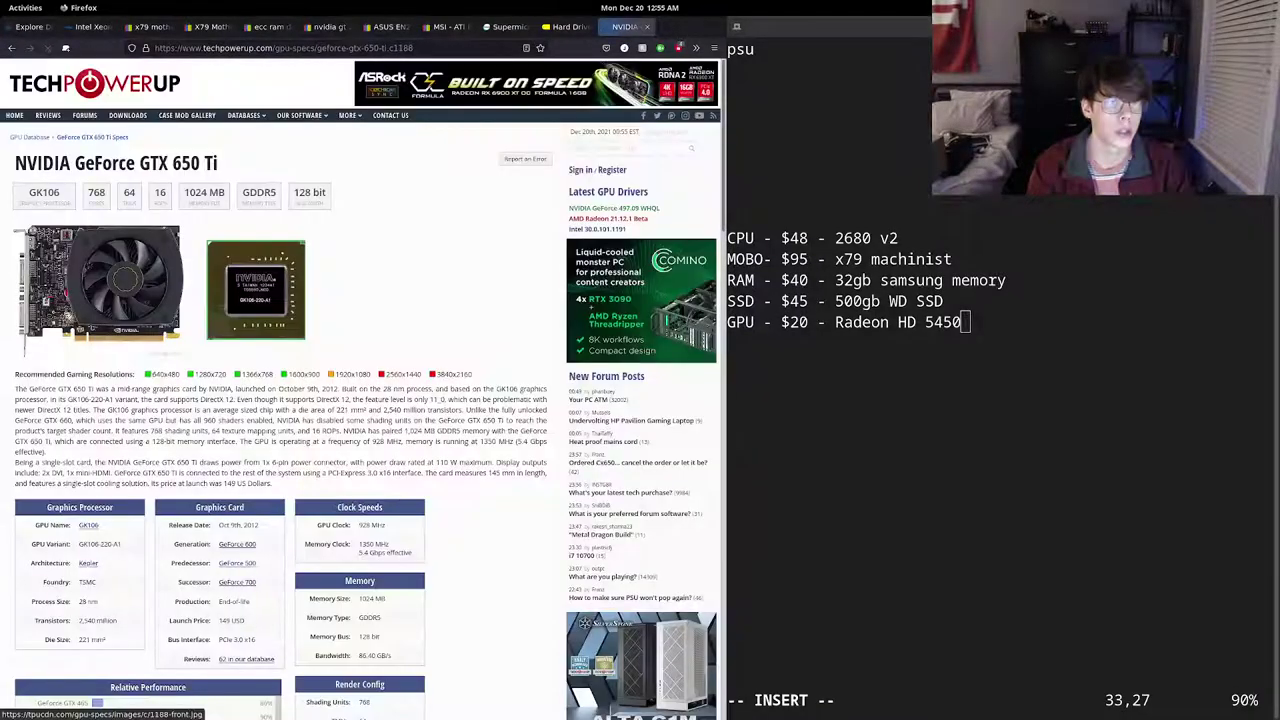
- Open TechPowerUp's GPU Specs Database and filter it to exclude integrated (IGP) and mobile graphics
click(30, 137)
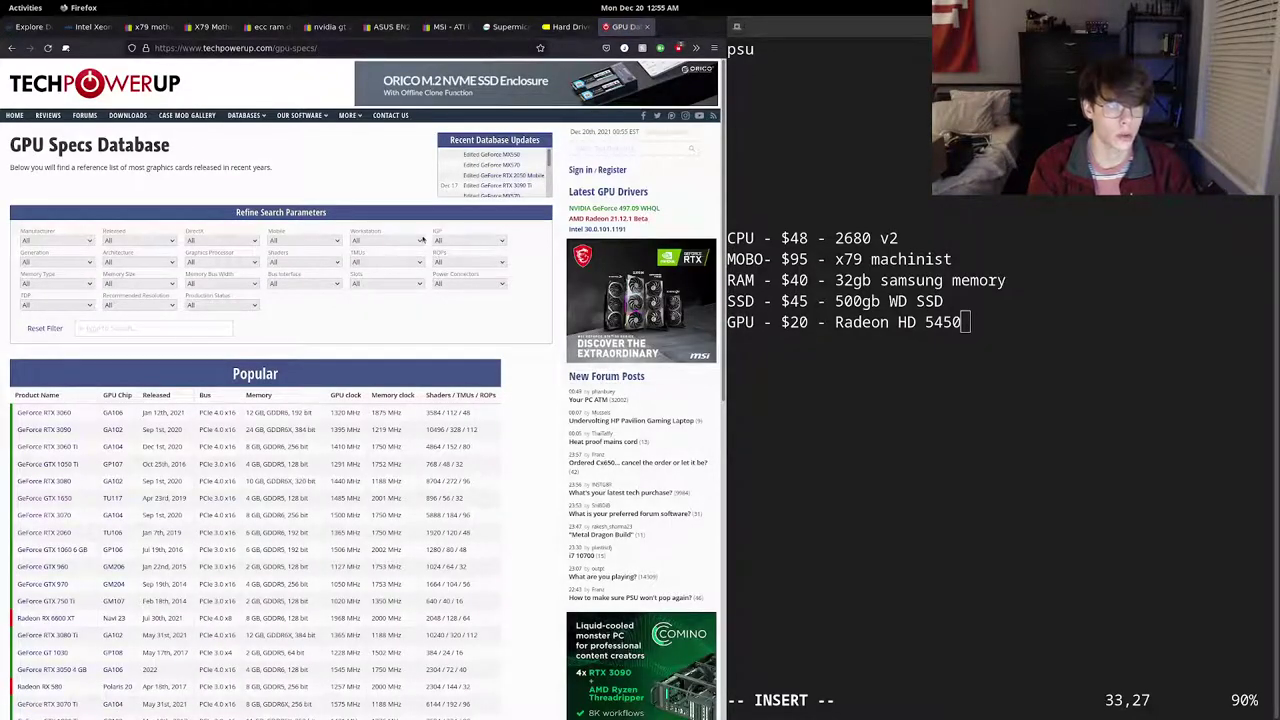
click(455, 241)
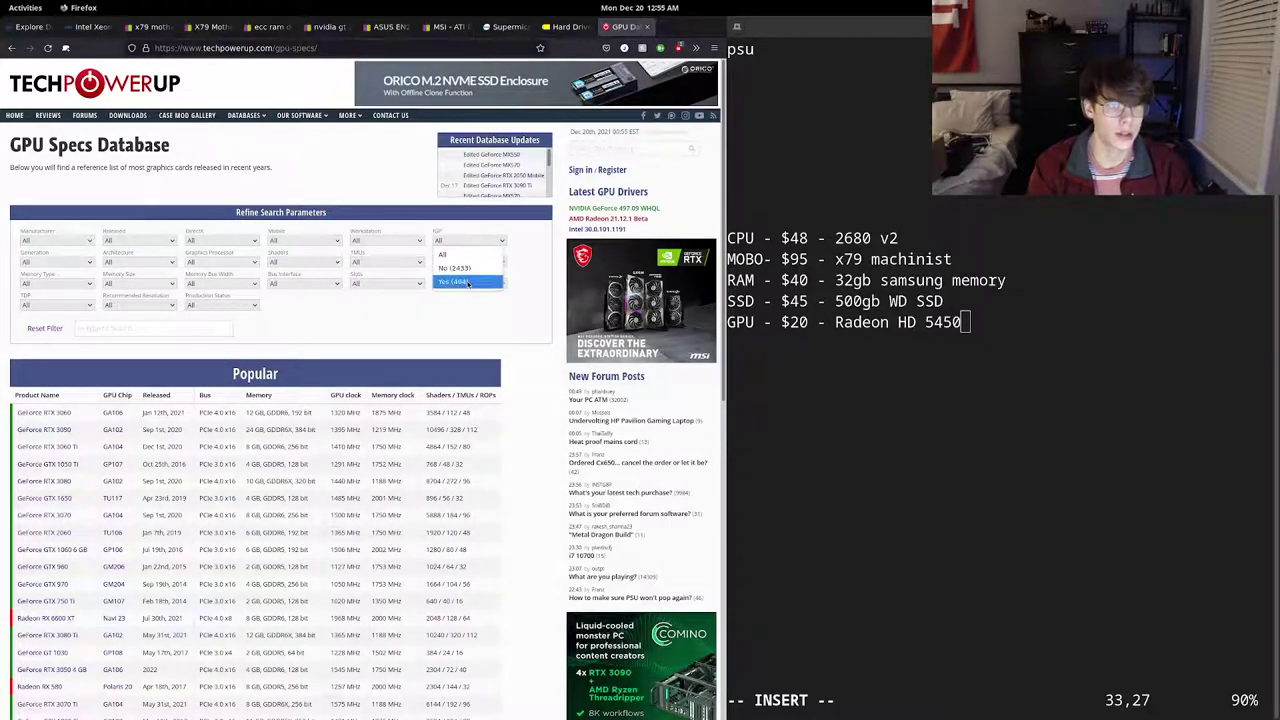
click(445, 275)
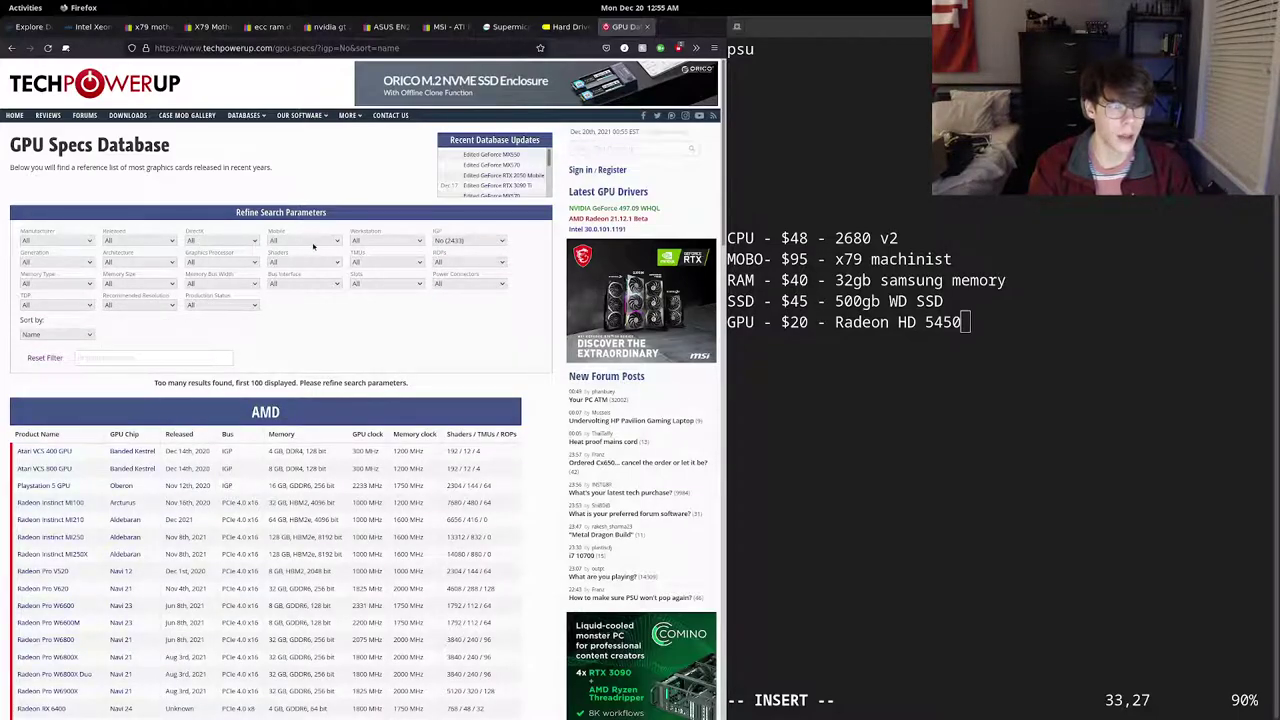
click(384, 241)
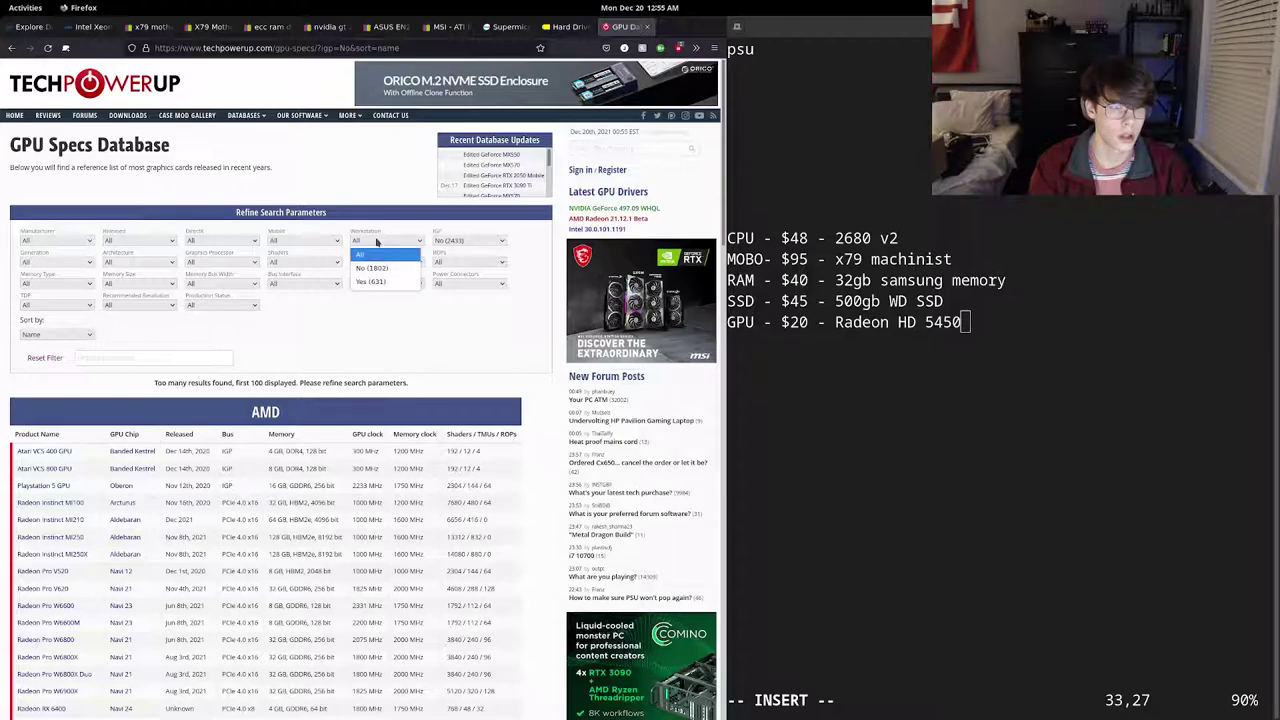
click(326, 242)
click(325, 242)
click(282, 275)
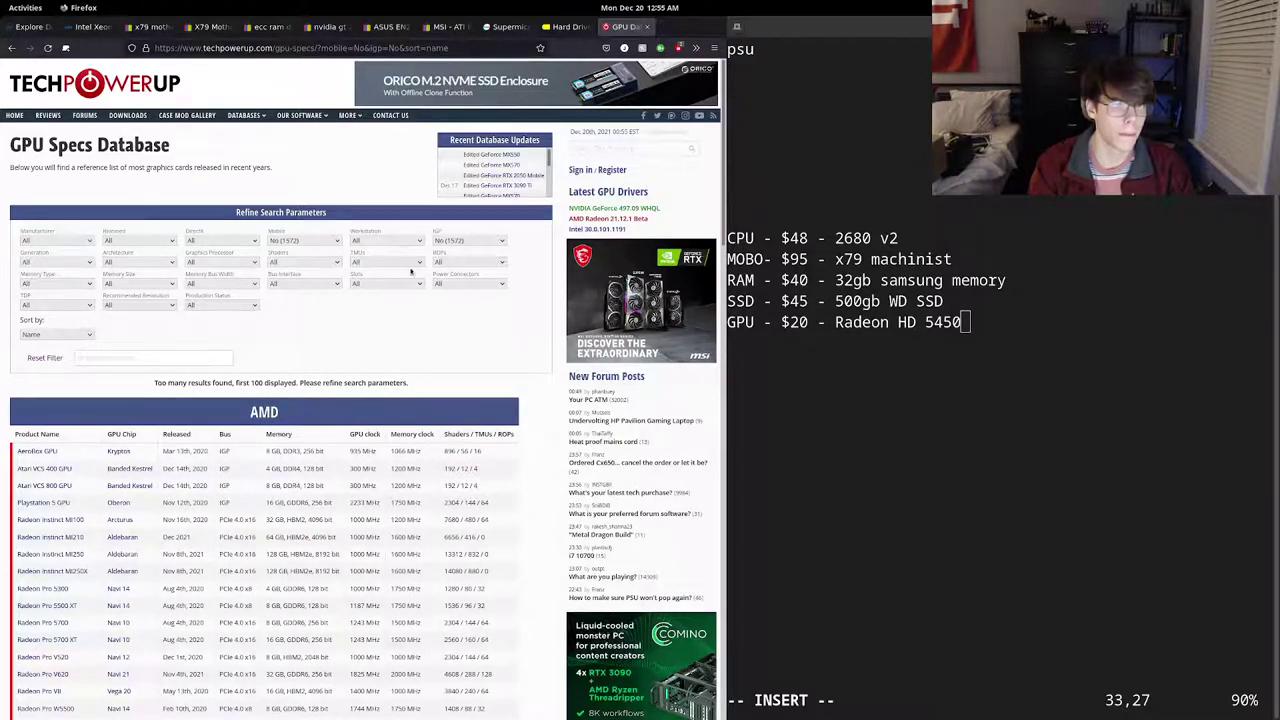
- Filter the GPU list to a TDP of 19 W and open the specs page of the first ATI Radeon HD 5450
click(64, 305)
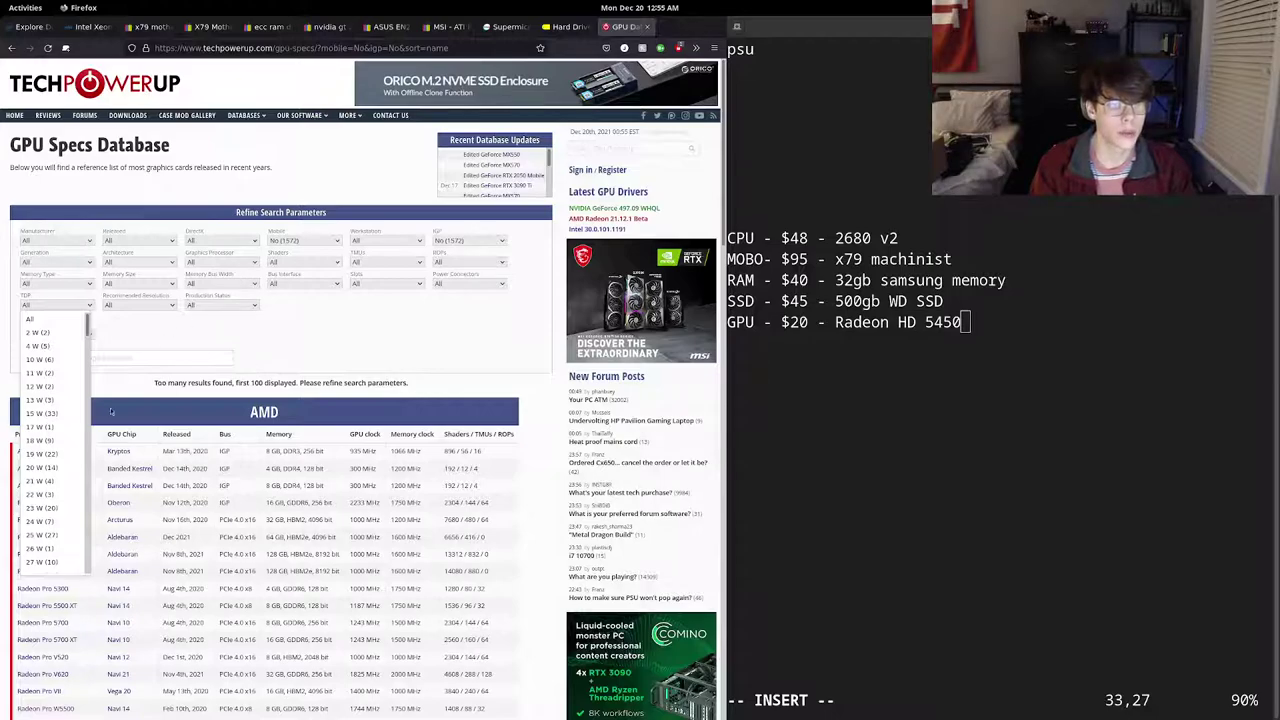
click(60, 453)
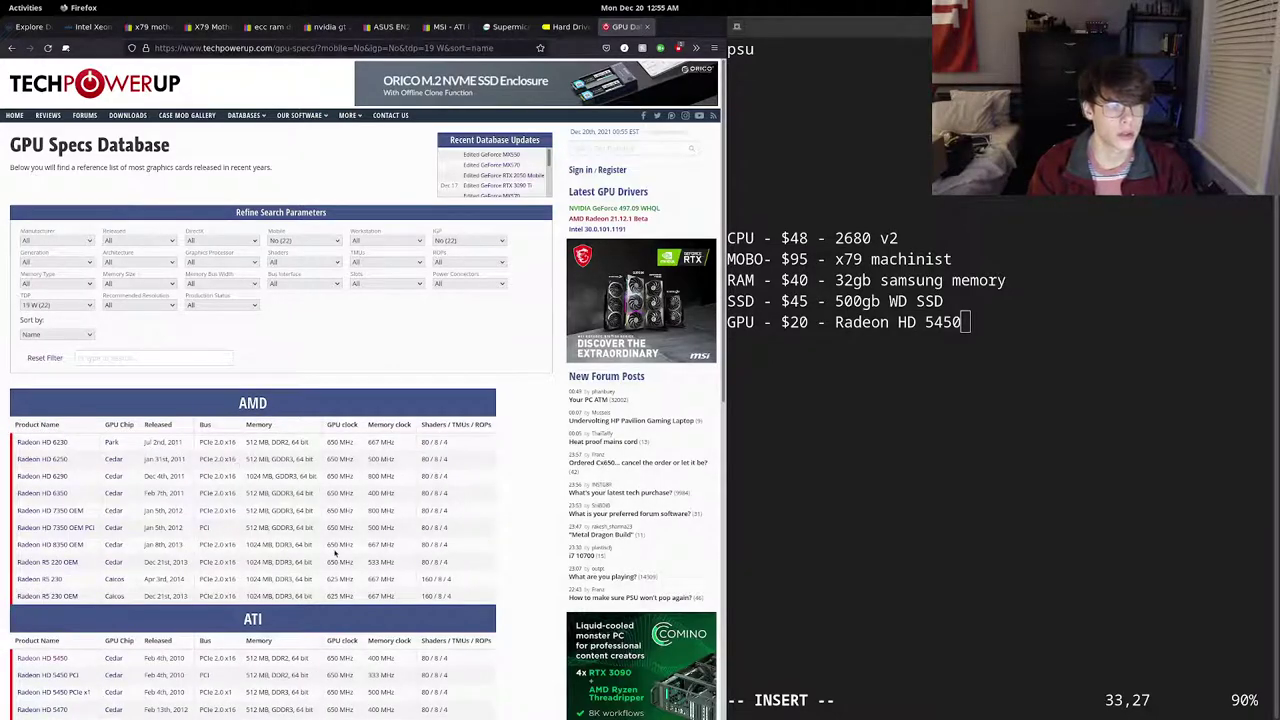
scroll(80, 597, down, 5)
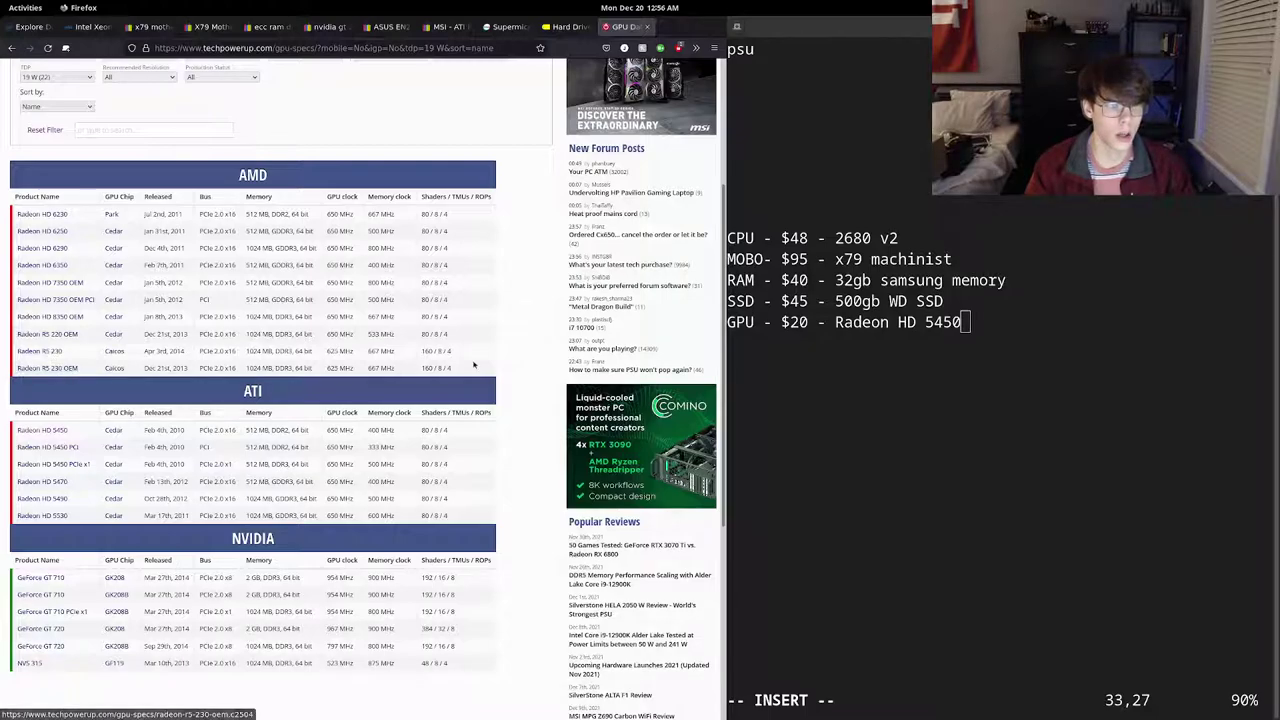
drag(475, 363, 347, 351)
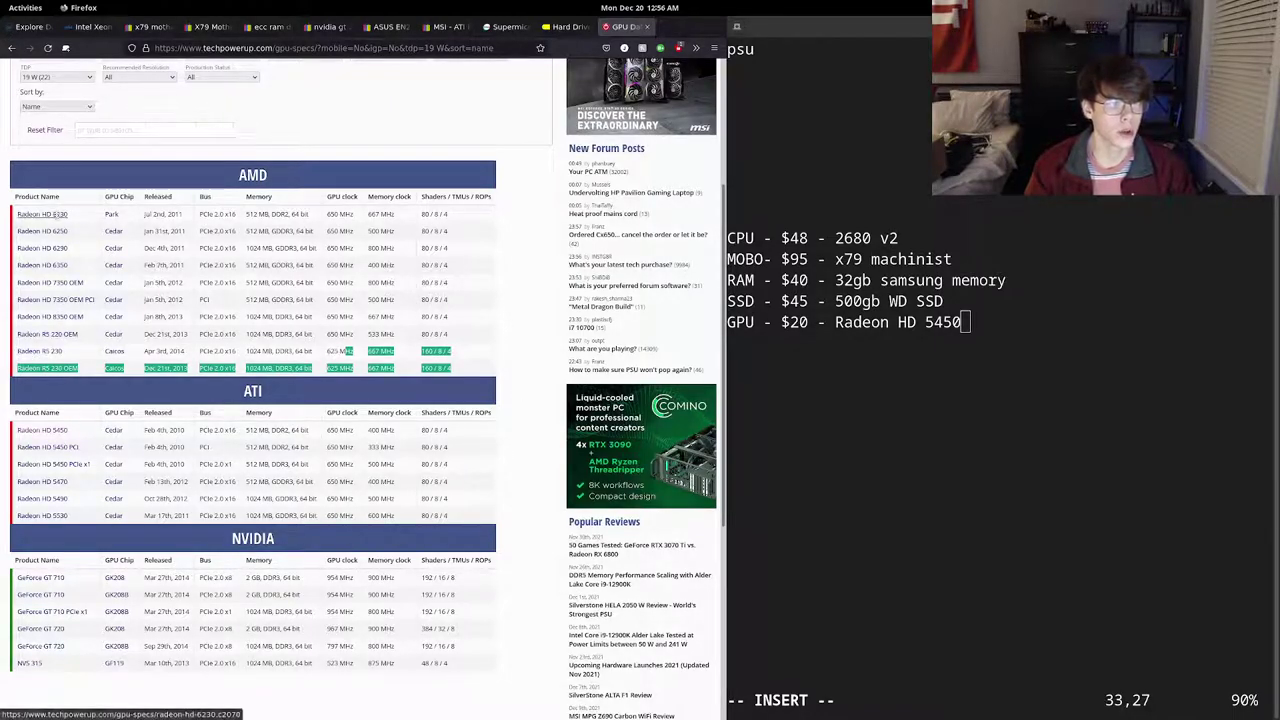
click(60, 431)
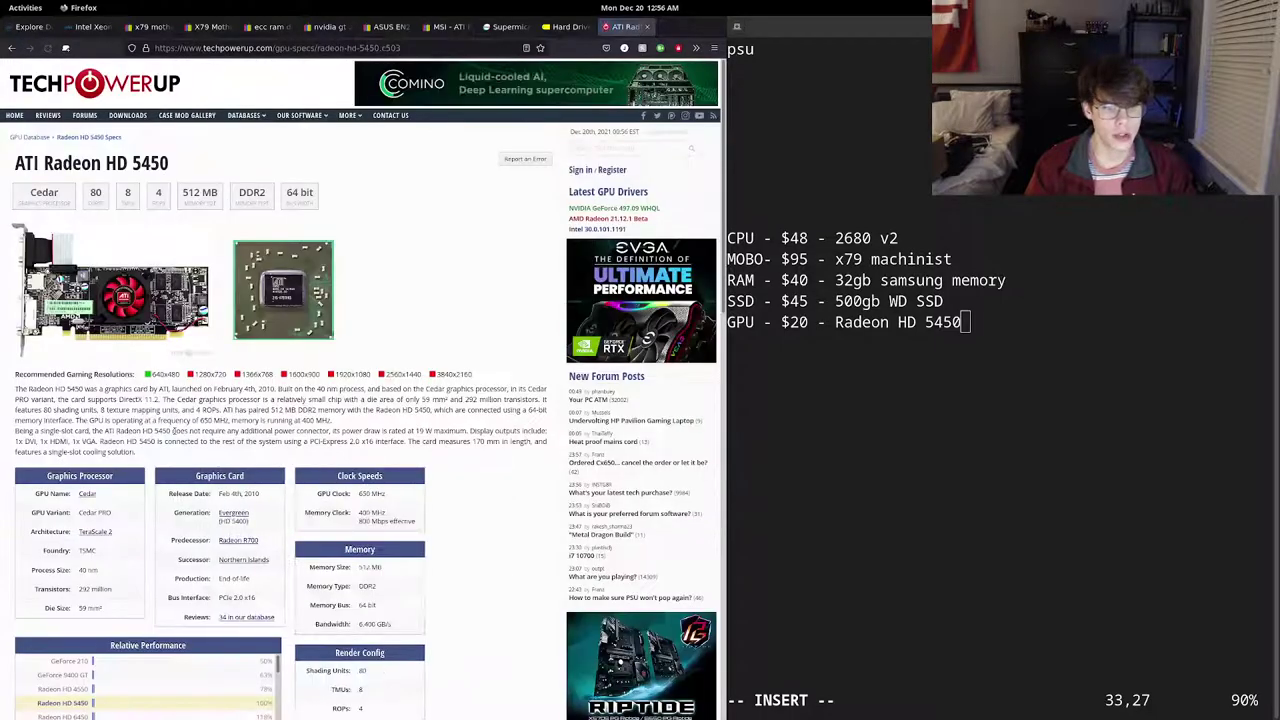
- Open the GeForce 210 specs from the Radeon HD 5450's relative performance list and check its board design details
scroll(313, 570, down, 2)
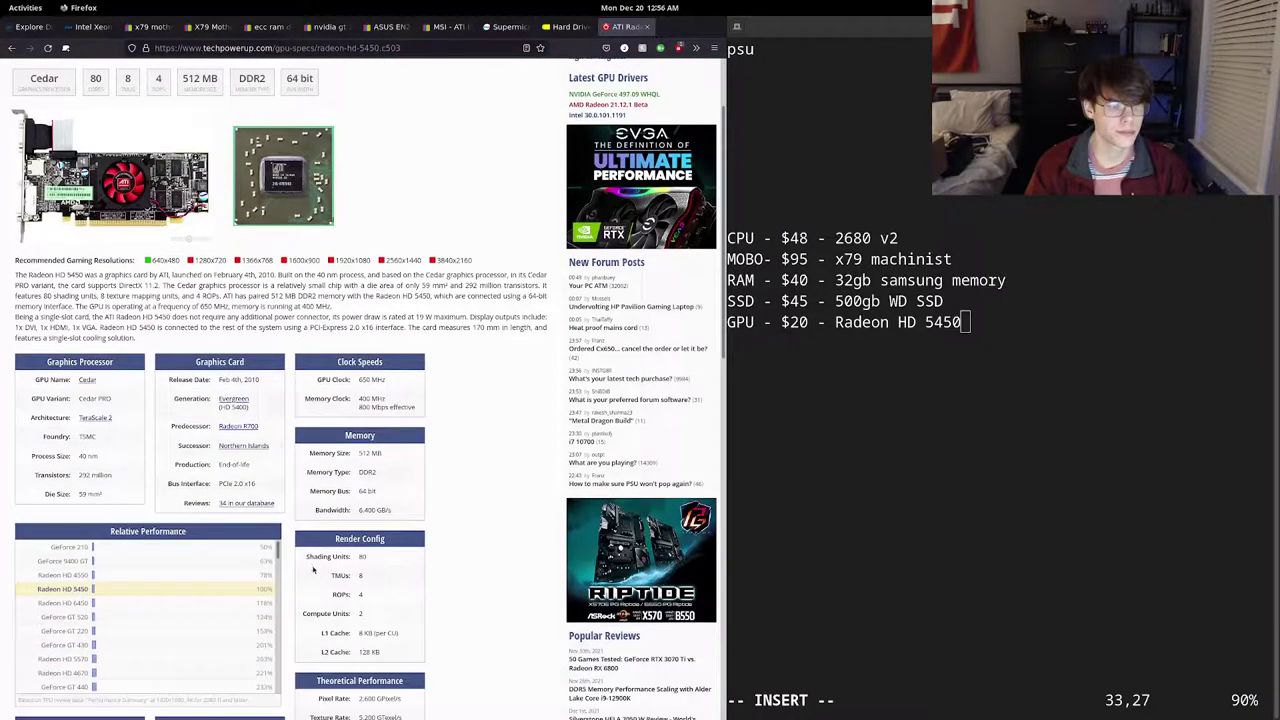
click(84, 548)
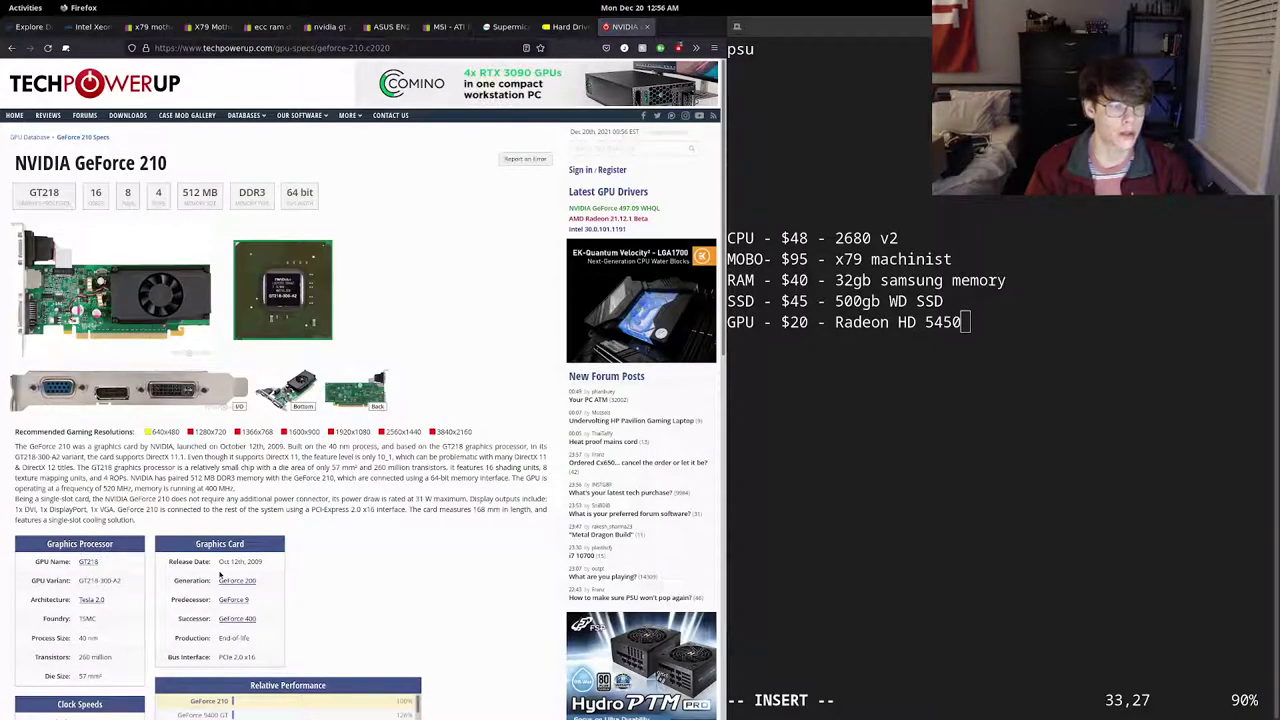
scroll(220, 574, down, 5)
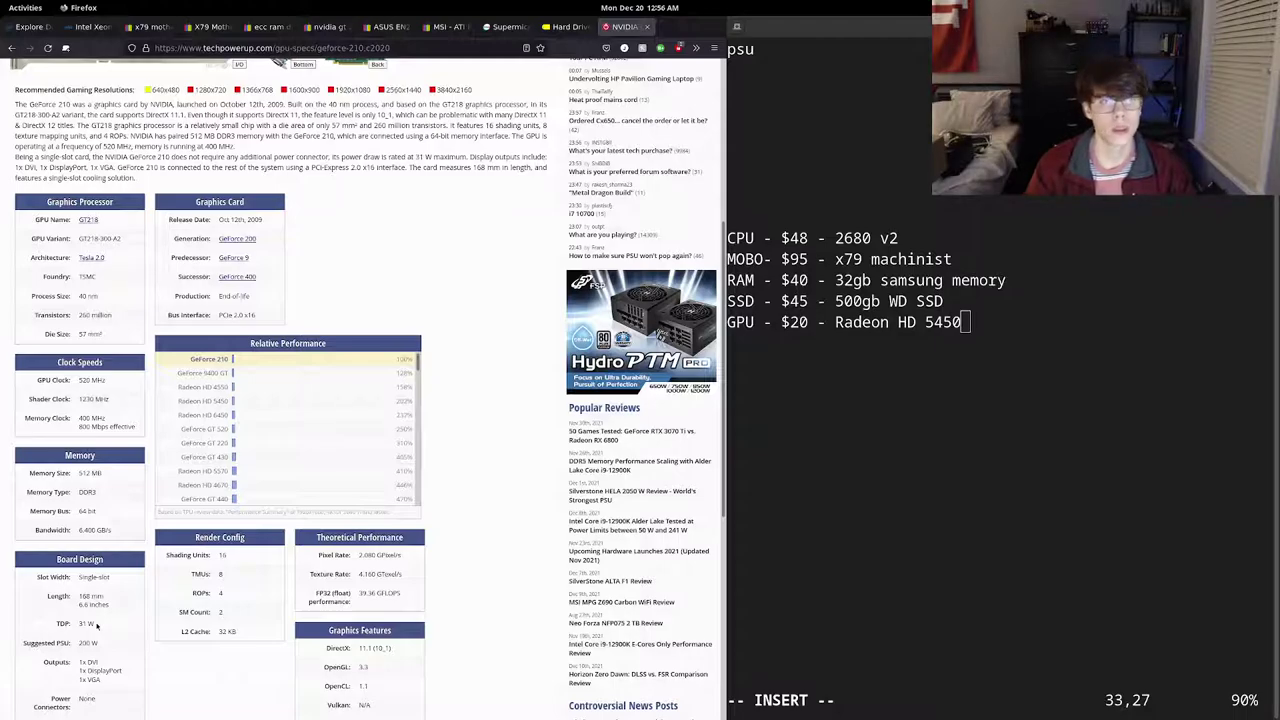
- Return to the X79 motherboard listing on eBay and inspect the board photo with dimensions and the item specifics
click(447, 28)
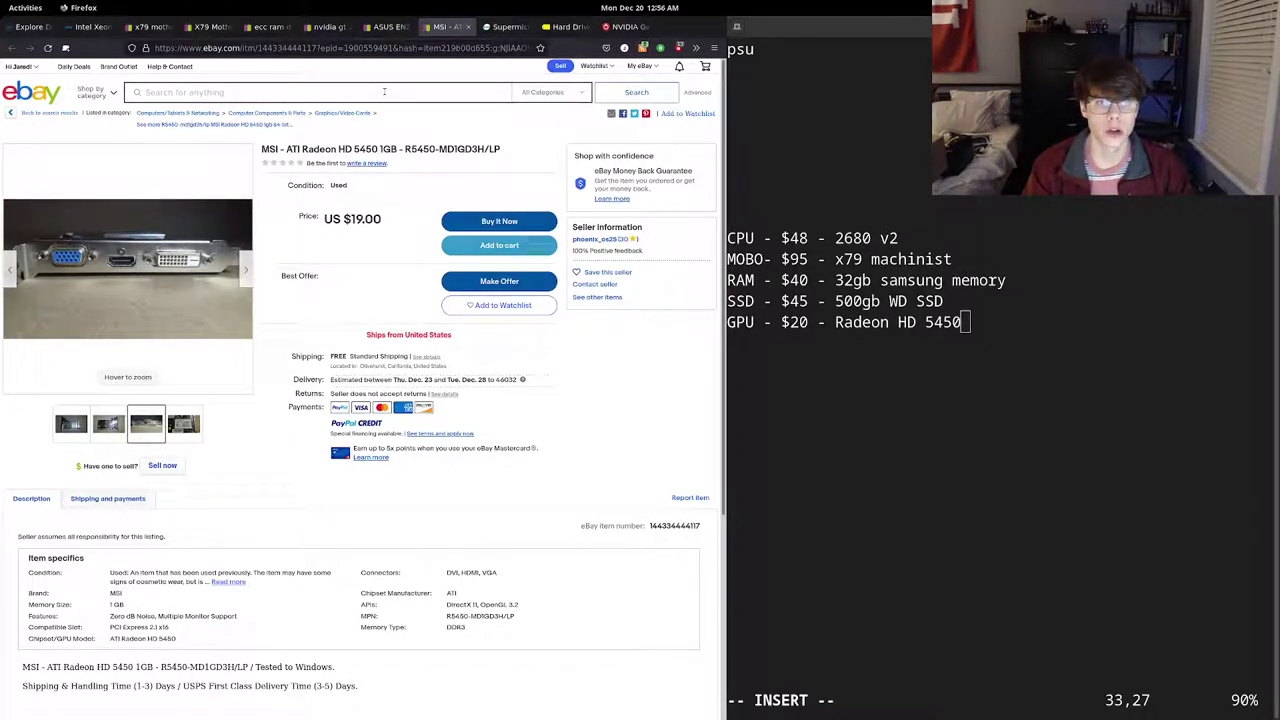
click(226, 27)
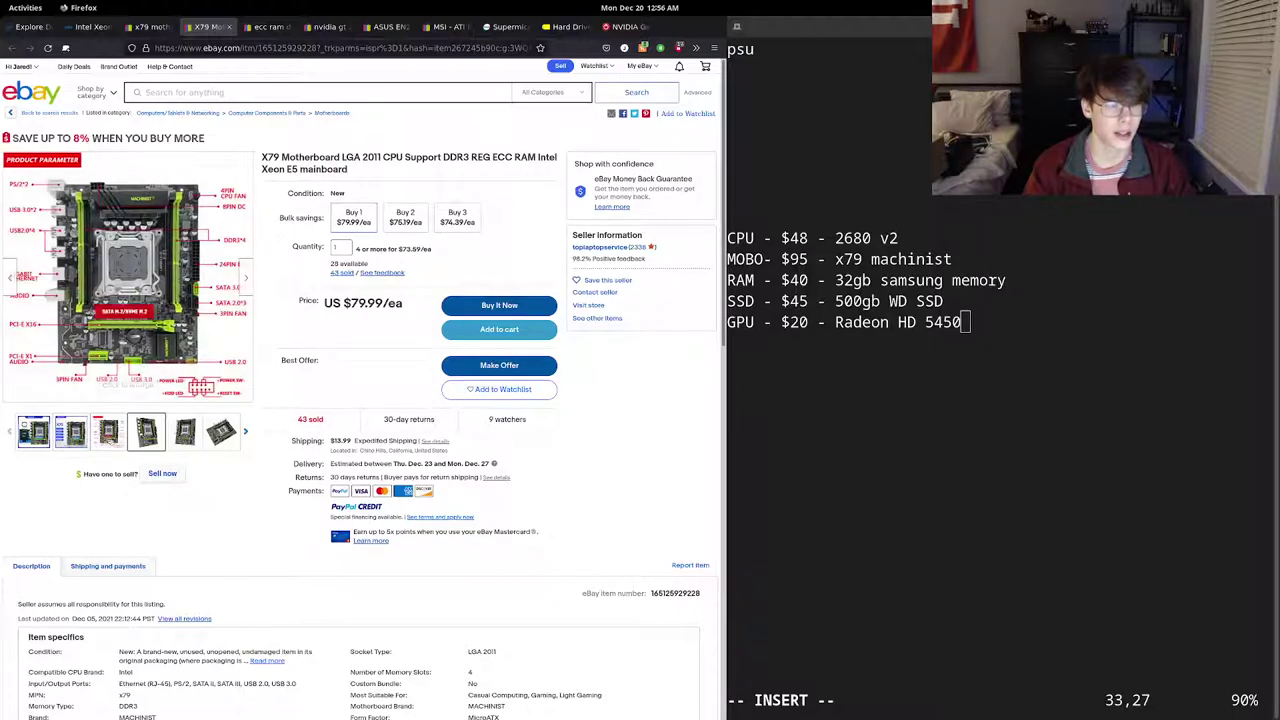
click(184, 431)
mouse_move(117, 300)
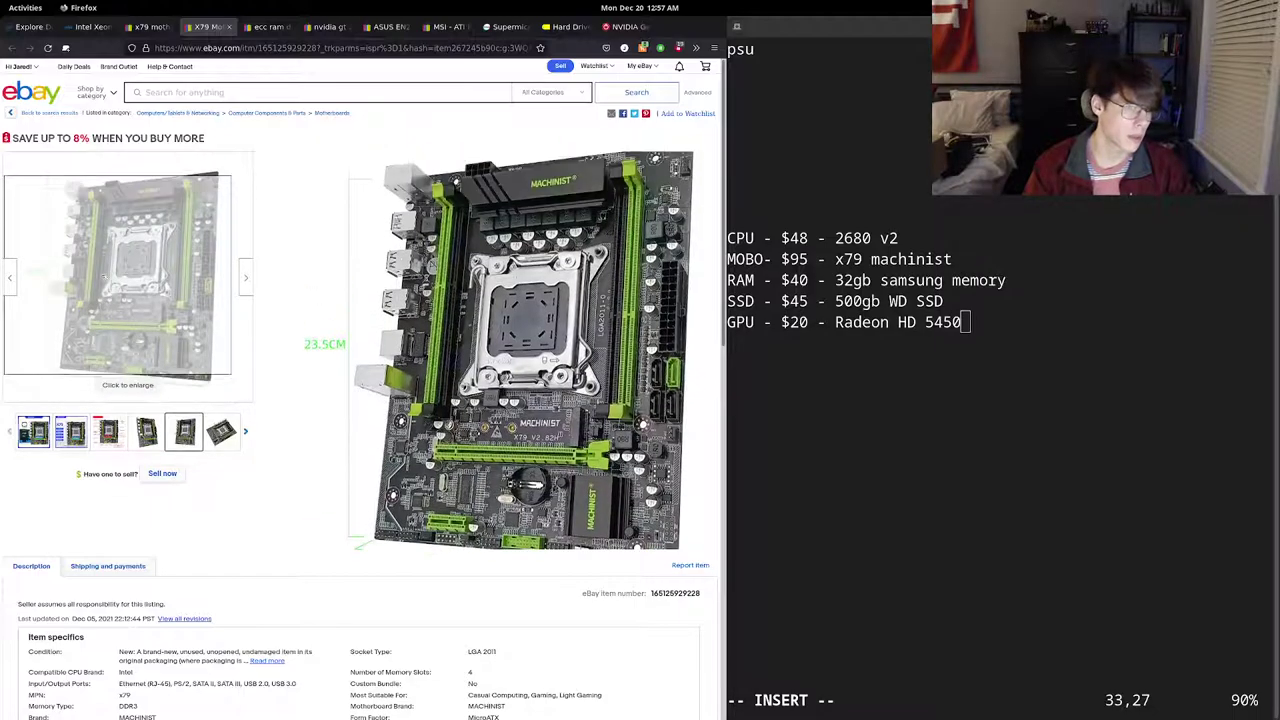
scroll(117, 300, down, 3)
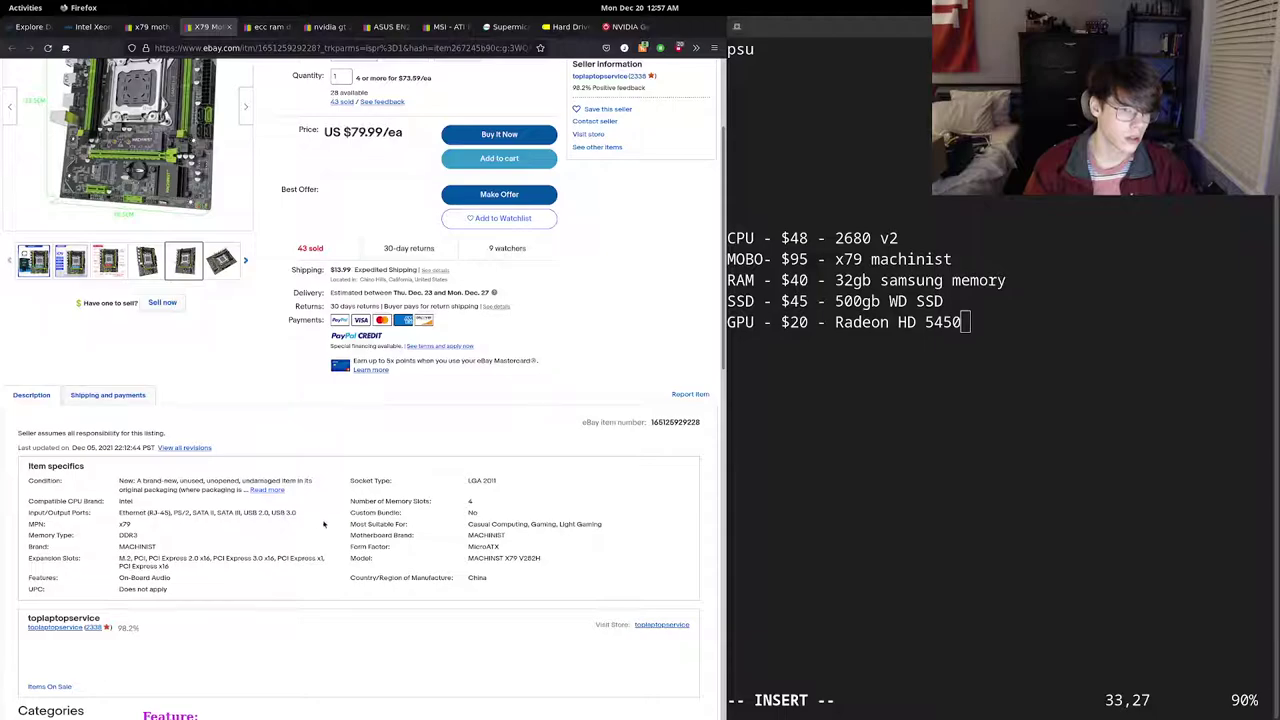
scroll(339, 521, up, 3)
mouse_move(214, 372)
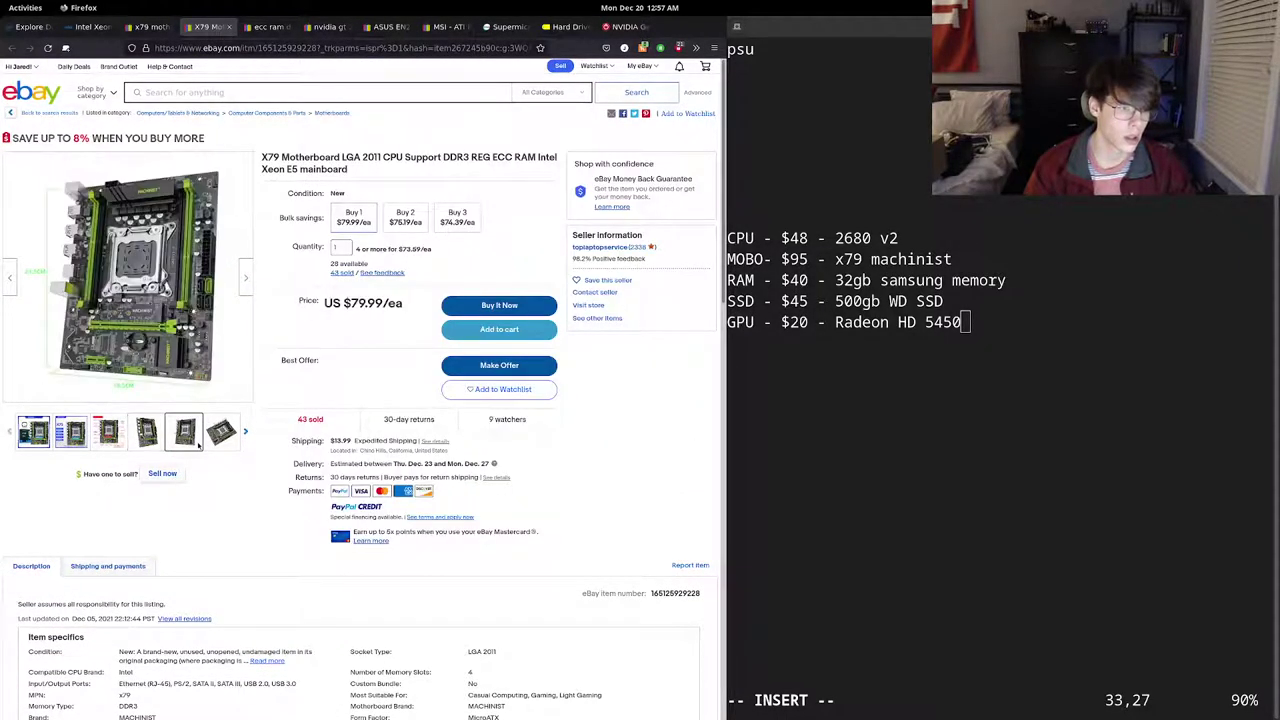
- Check the motherboard's form factor in the seller's specification list
scroll(200, 540, down, 4)
scroll(422, 503, down, 5)
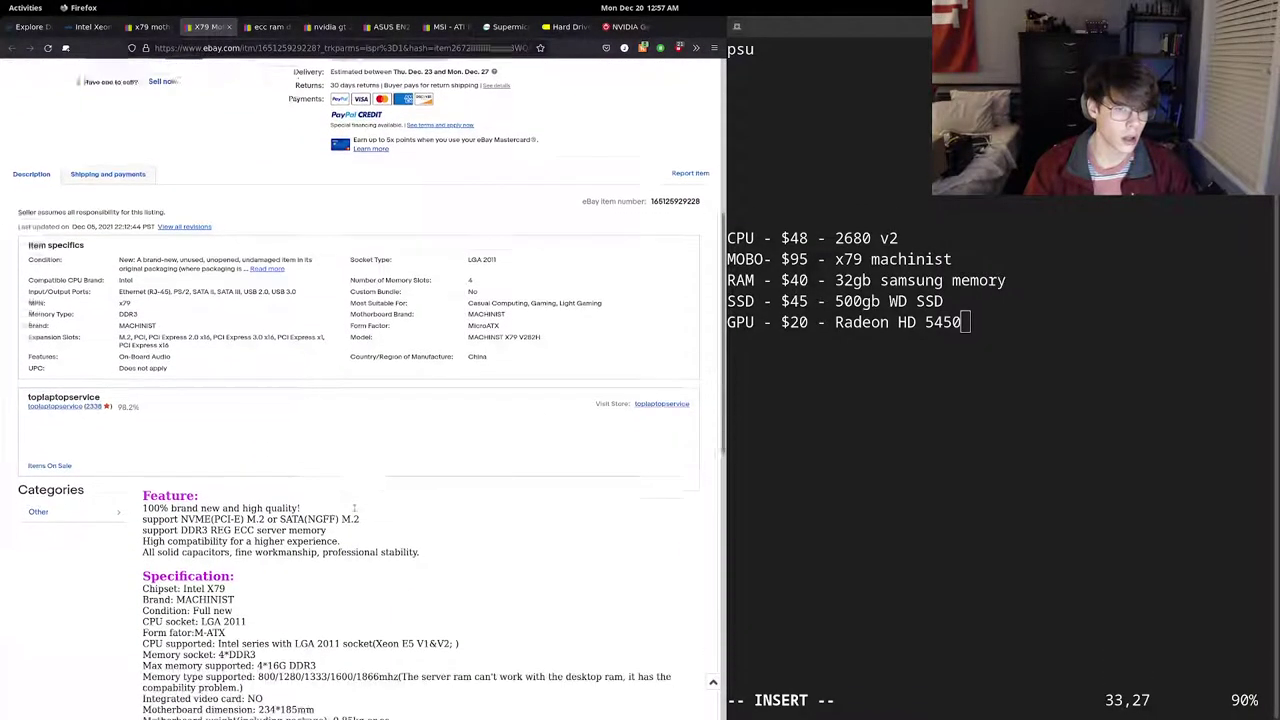
drag(228, 511, 193, 511)
click(264, 508)
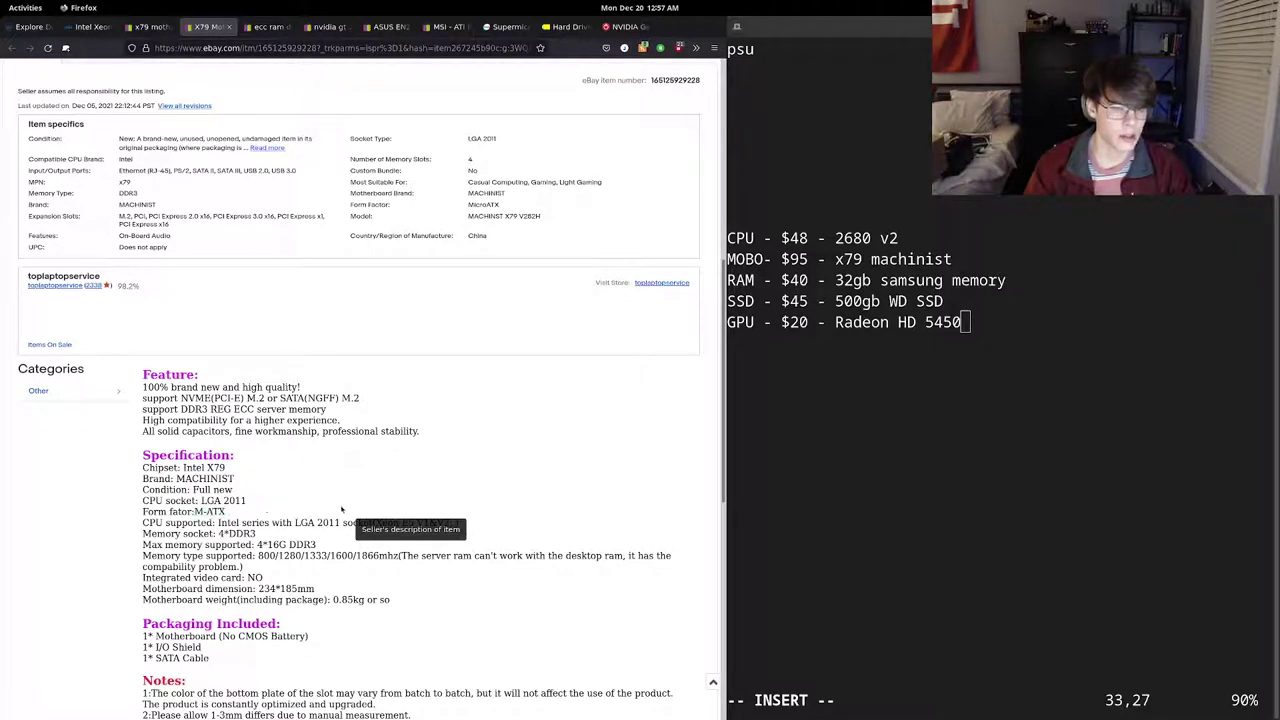
scroll(341, 510, up, 1)
scroll(402, 526, up, 8)
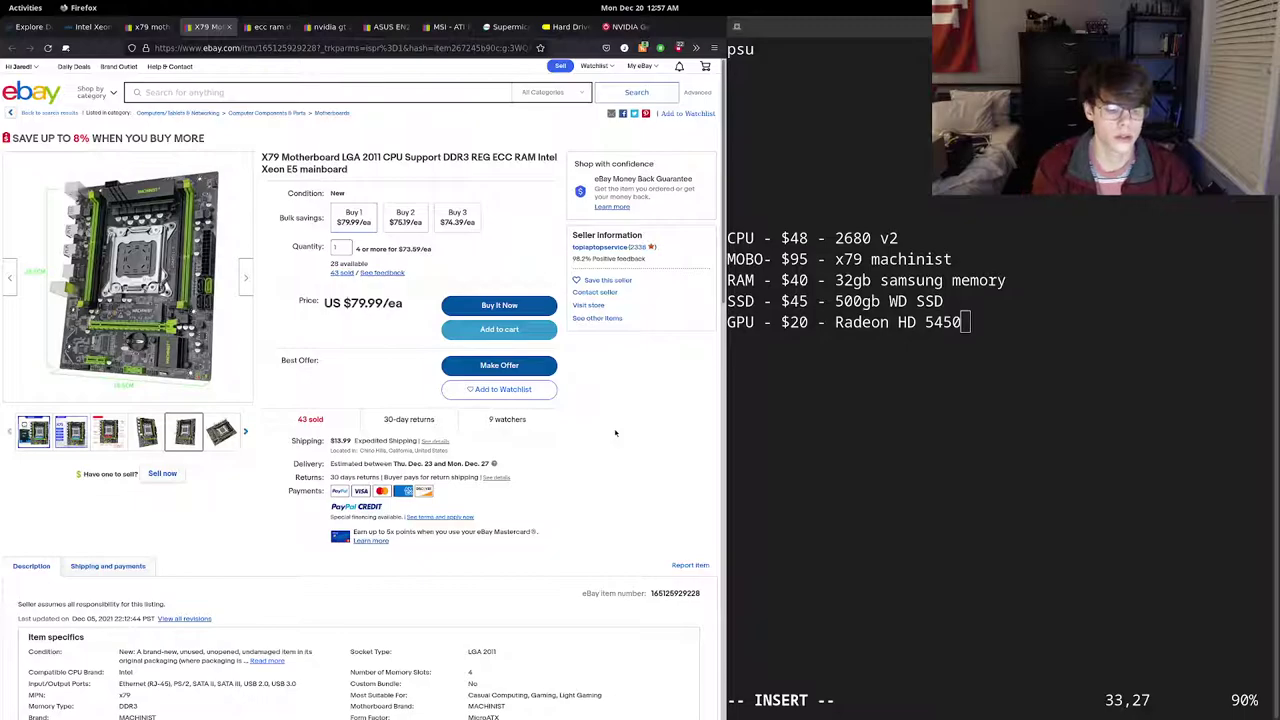
- Open Amazon in a new tab and search for "matx case"
key(ctrl+t)
text(amazon)
key(Return)
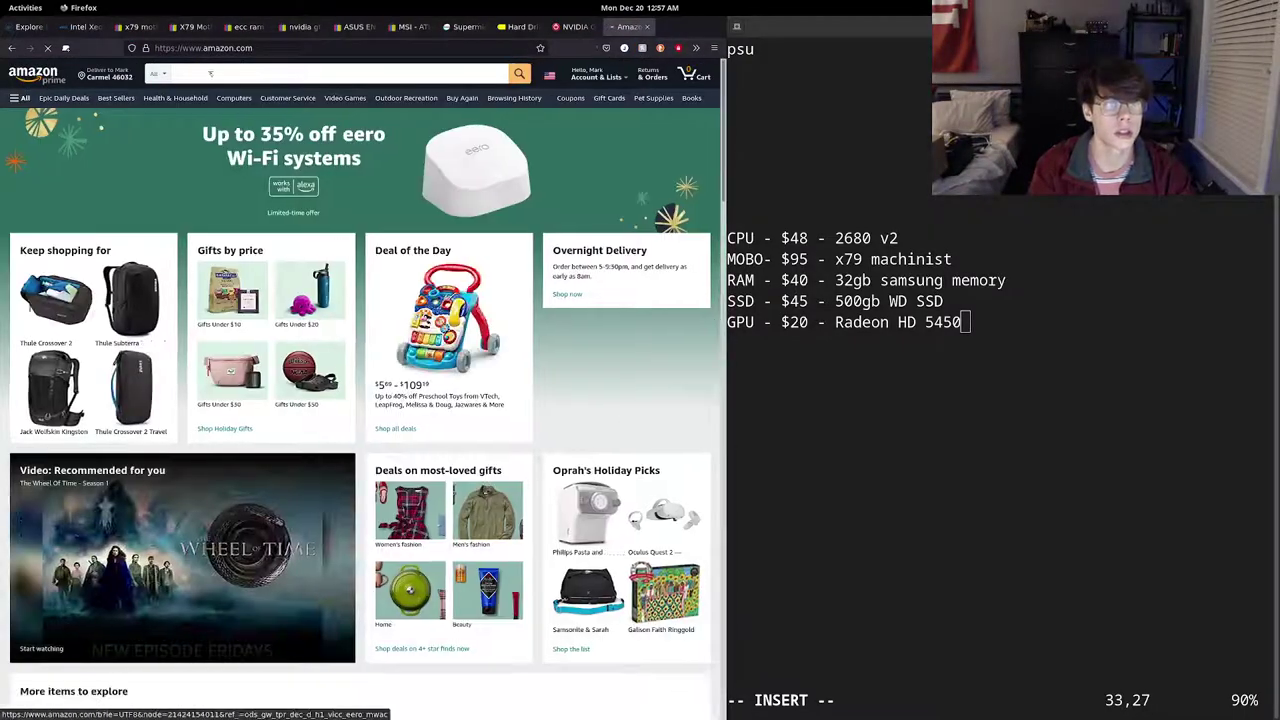
click(216, 78)
text(matx case)
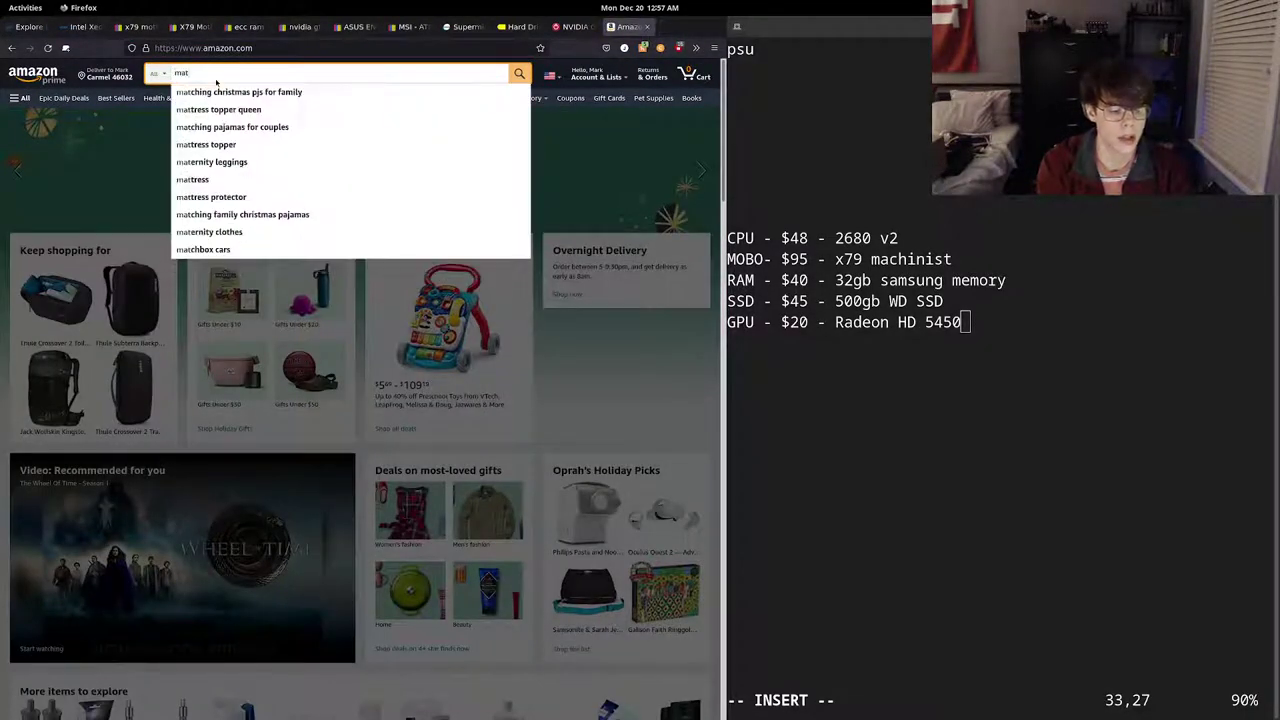
key(Return)
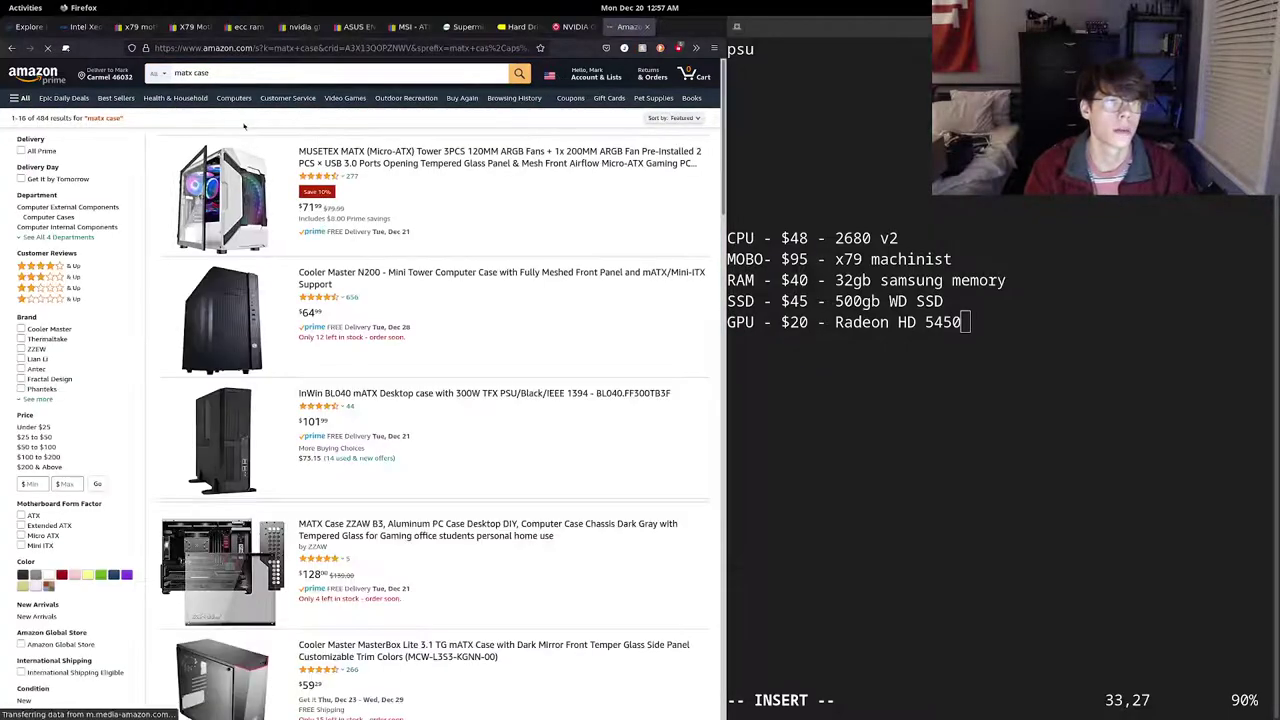
- Browse the case results and open the Cooler Master MasterBox Q300L Micro-ATX Tower product page
scroll(417, 248, down, 8)
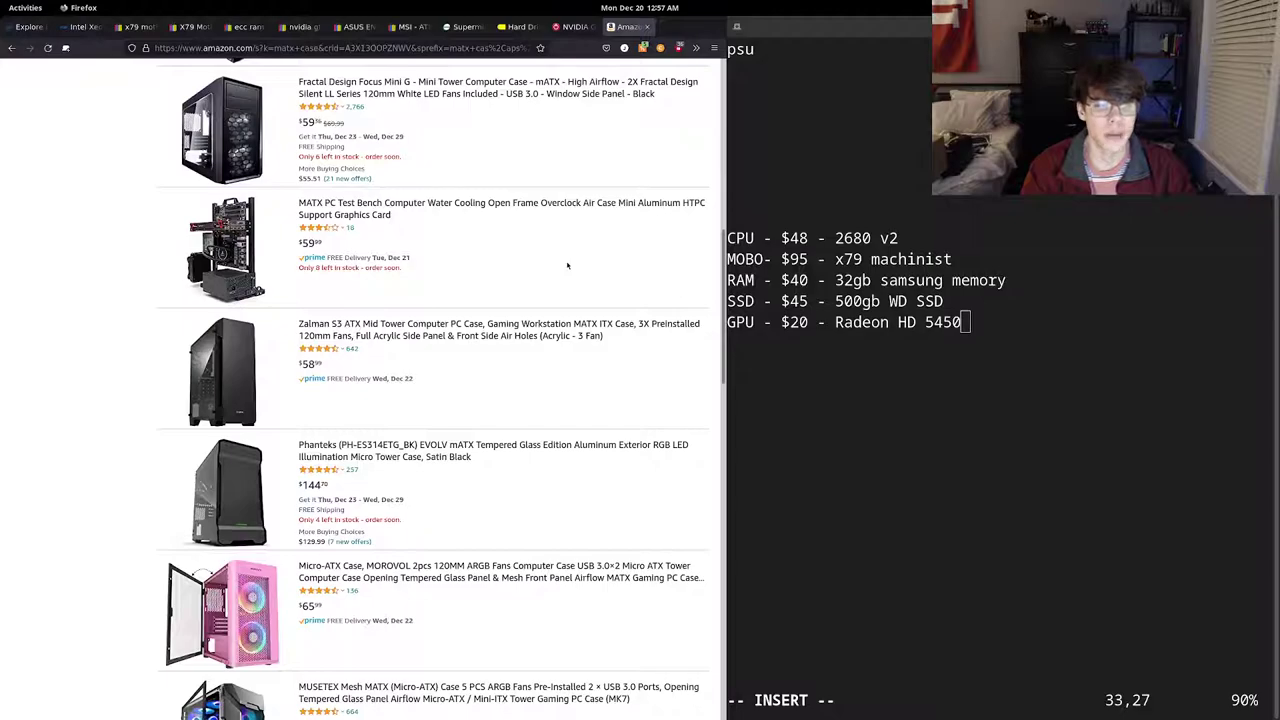
scroll(340, 290, down, 6)
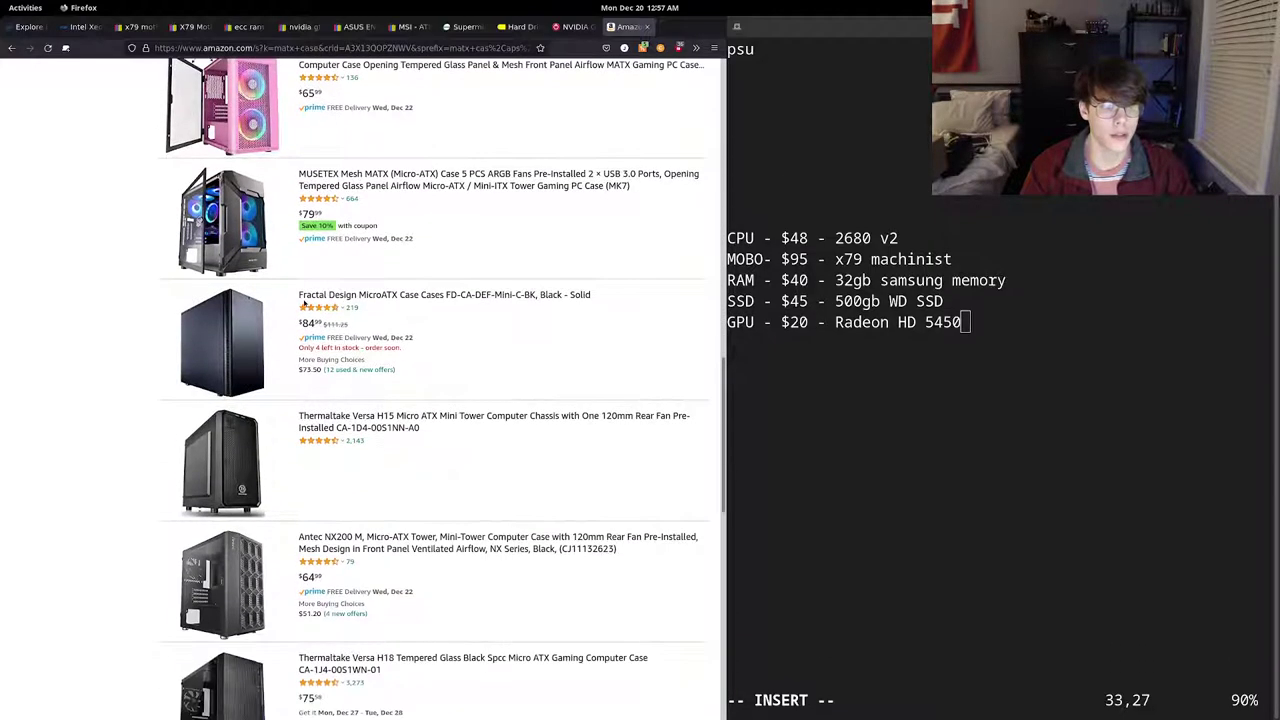
scroll(295, 303, down, 5)
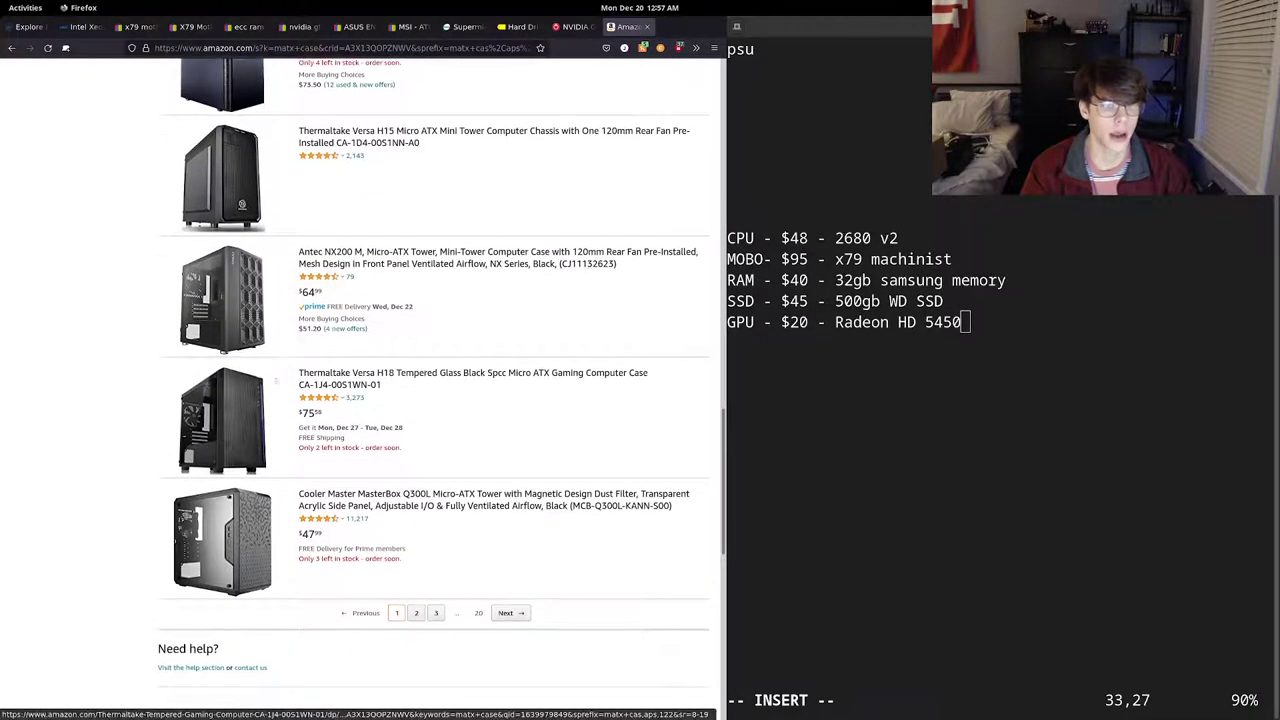
click(425, 506)
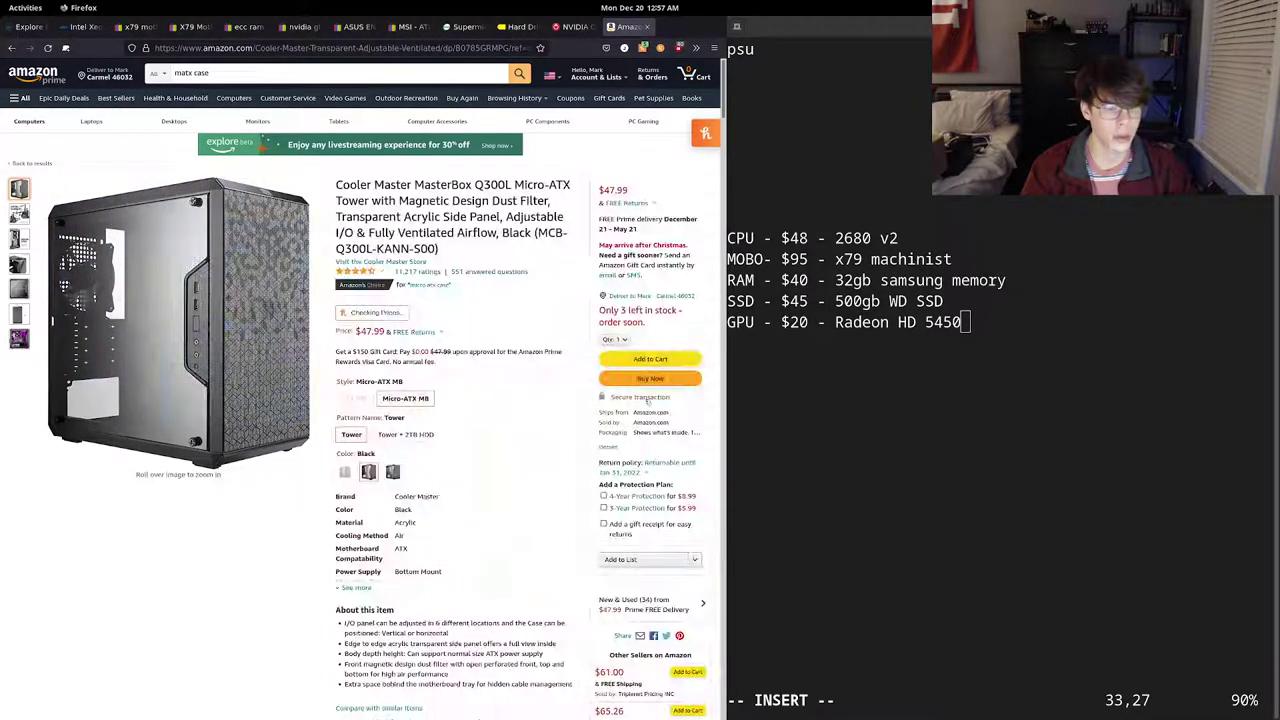
- Review the MasterBox Q300L's price, style options and motherboard compatibility on its product page
scroll(443, 556, down, 2)
scroll(451, 424, up, 3)
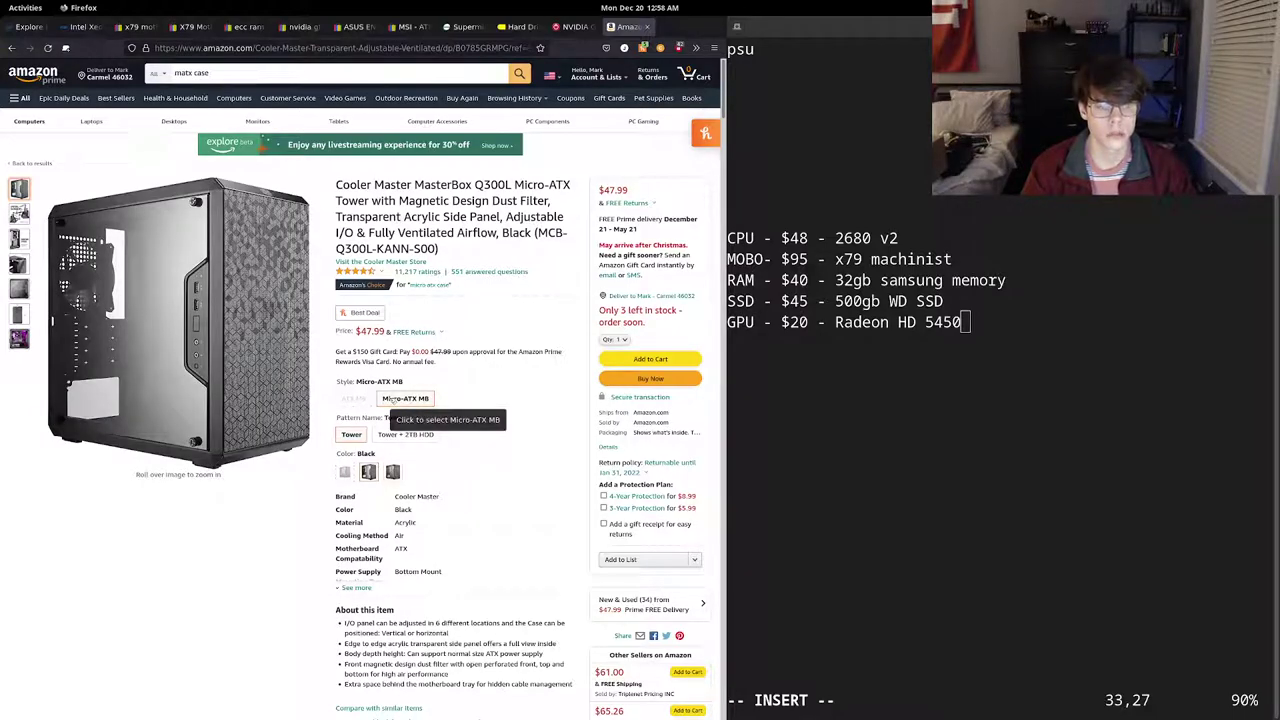
drag(410, 559, 332, 551)
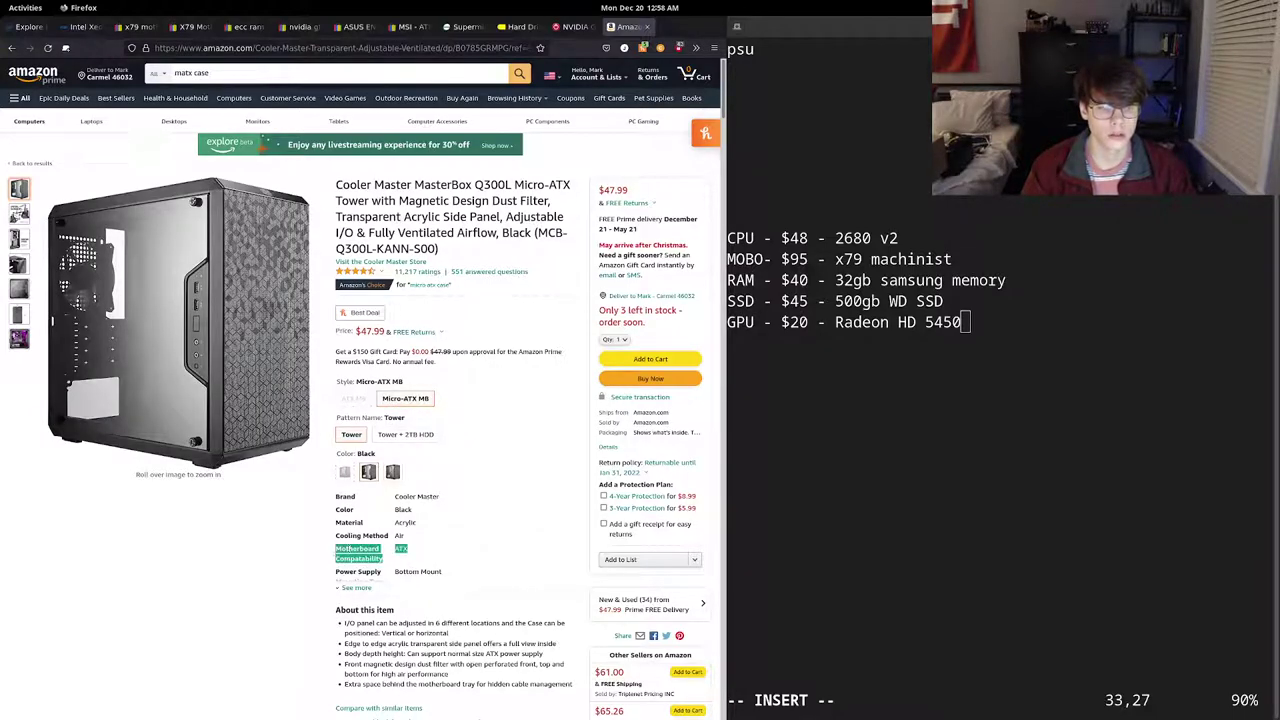
click(390, 549)
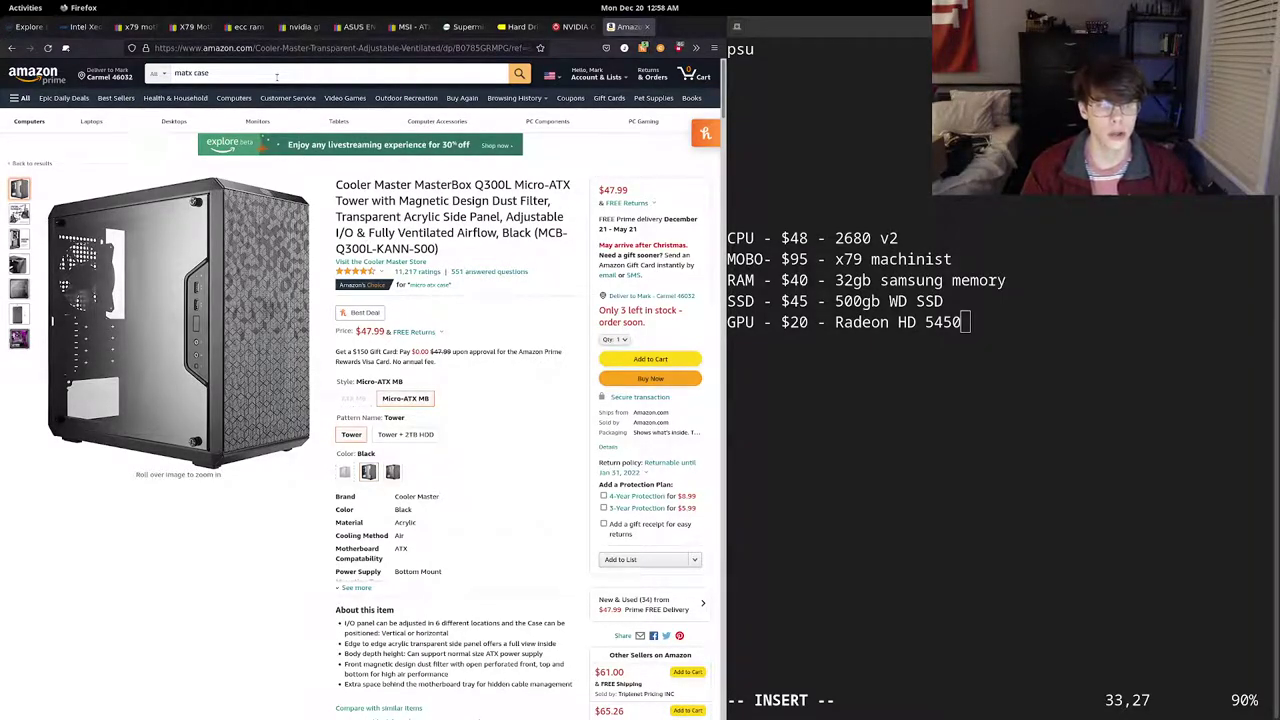
- Search Amazon for "4u case" and look through the first page of results to compare rackmount case prices
click(275, 76)
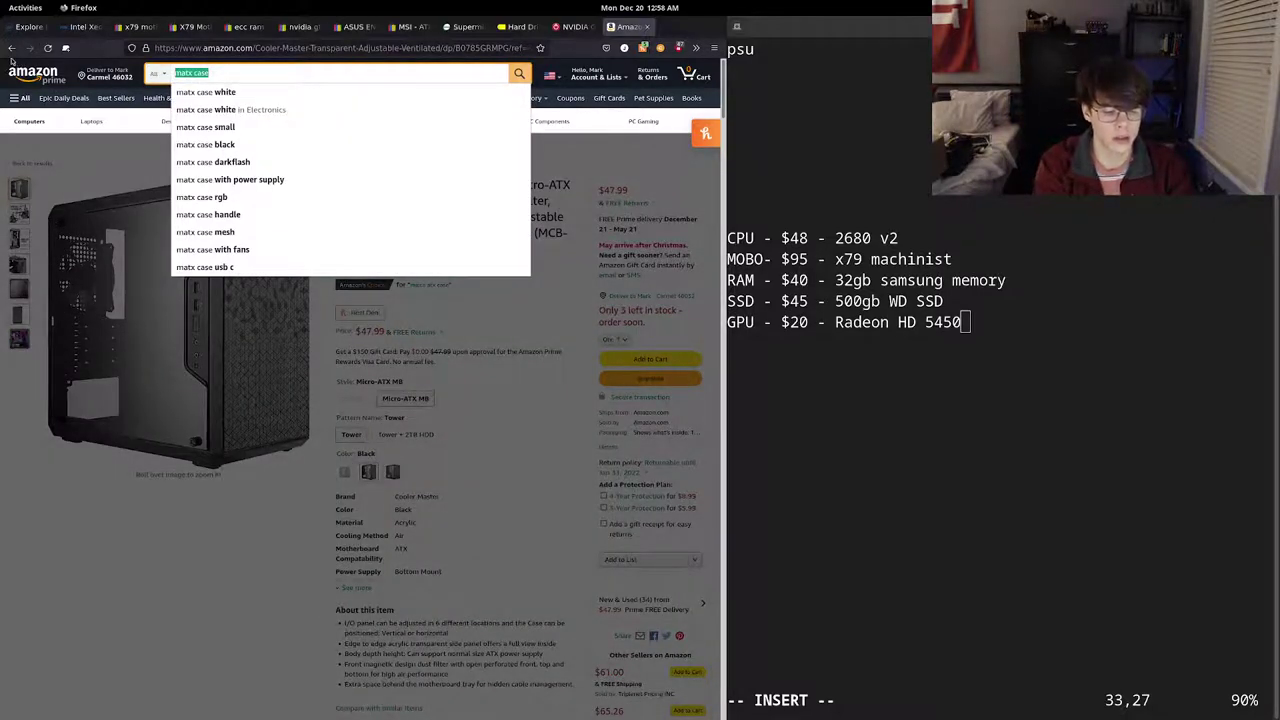
text(4u case)
key(Return)
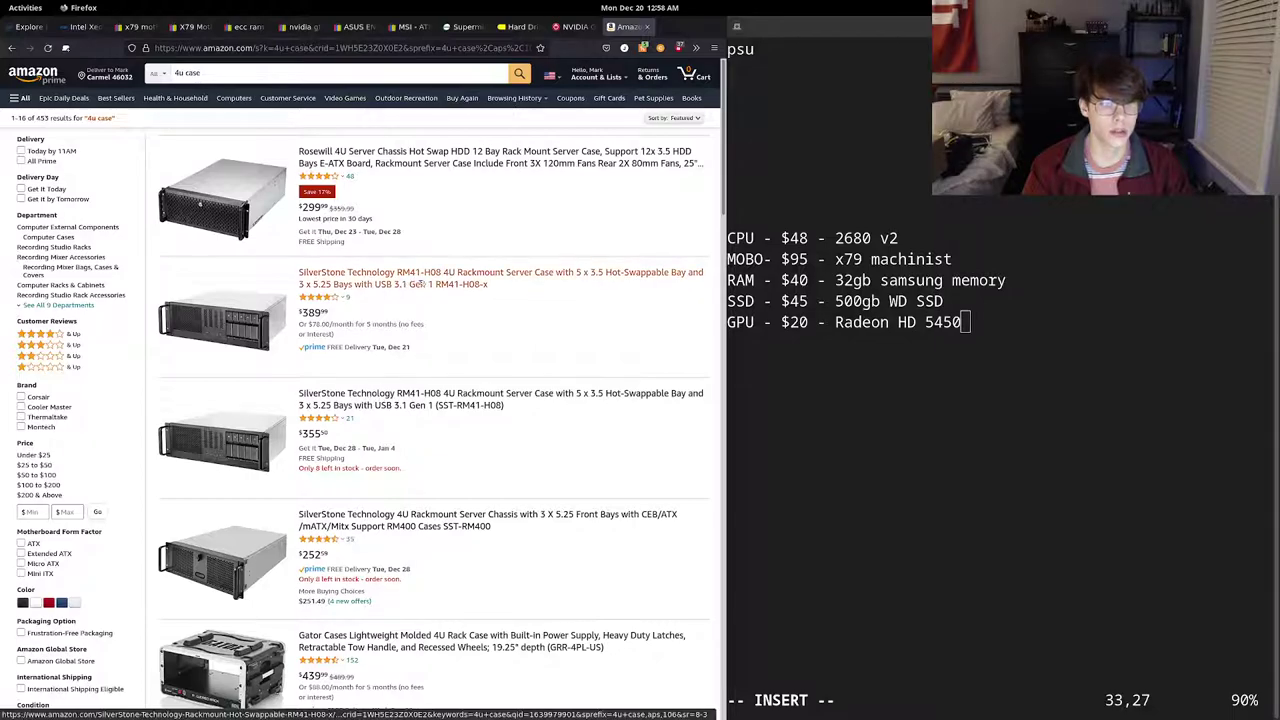
scroll(404, 355, down, 5)
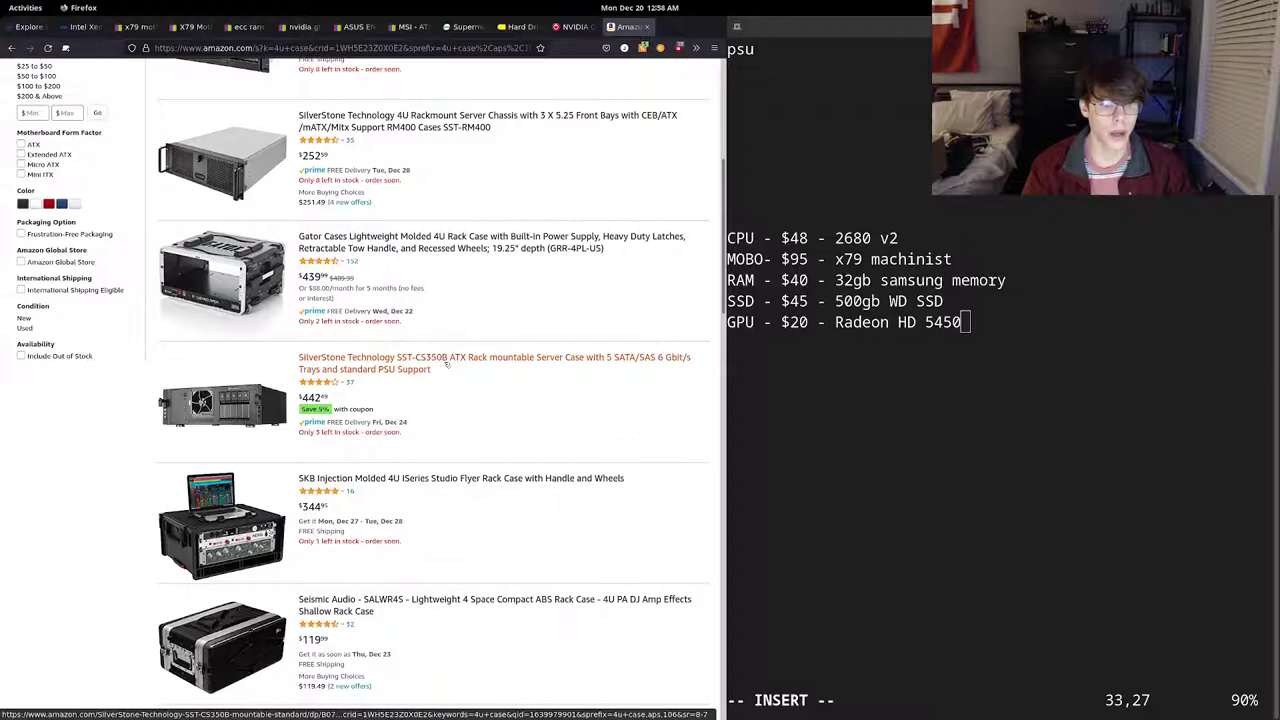
scroll(421, 378, down, 2)
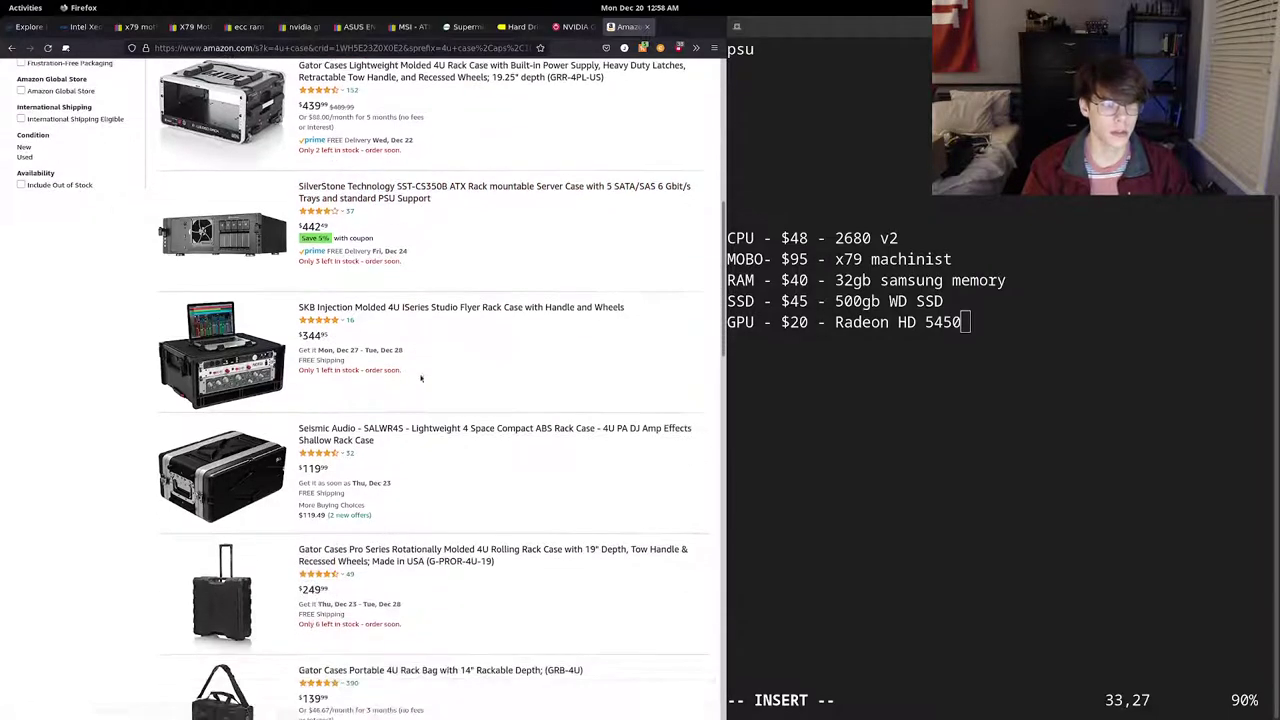
scroll(421, 378, down, 8)
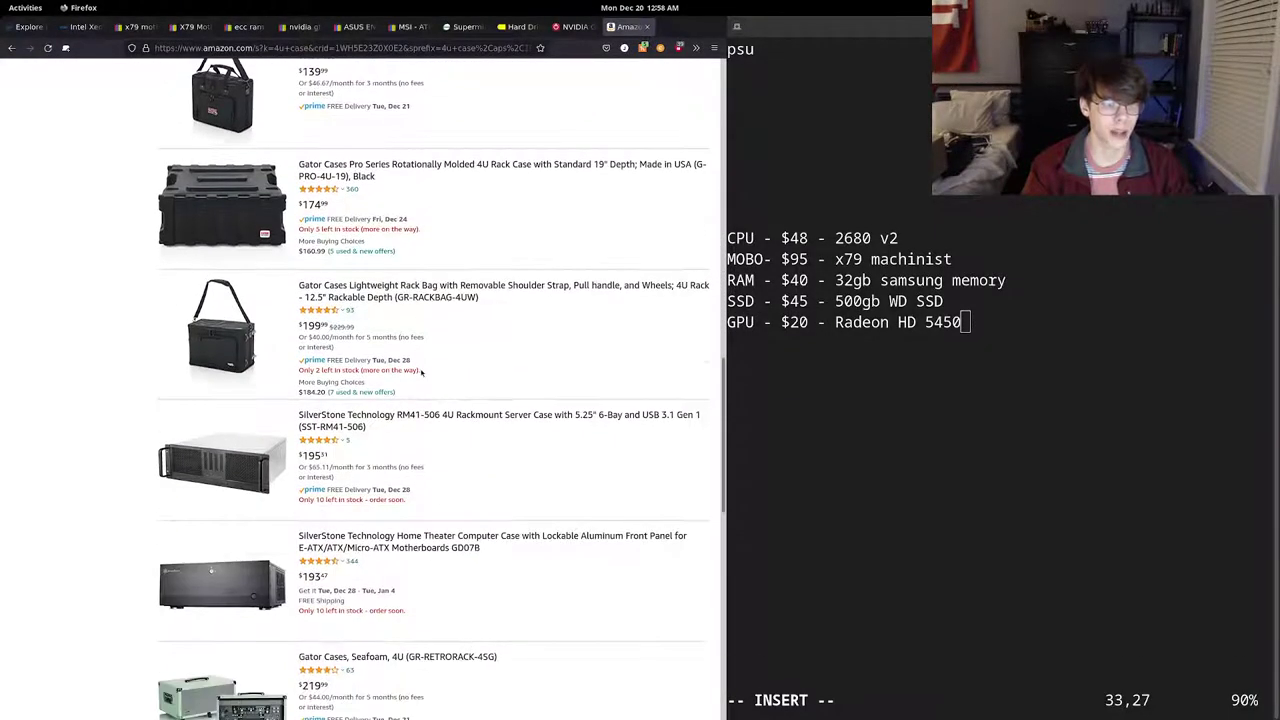
scroll(427, 459, down, 6)
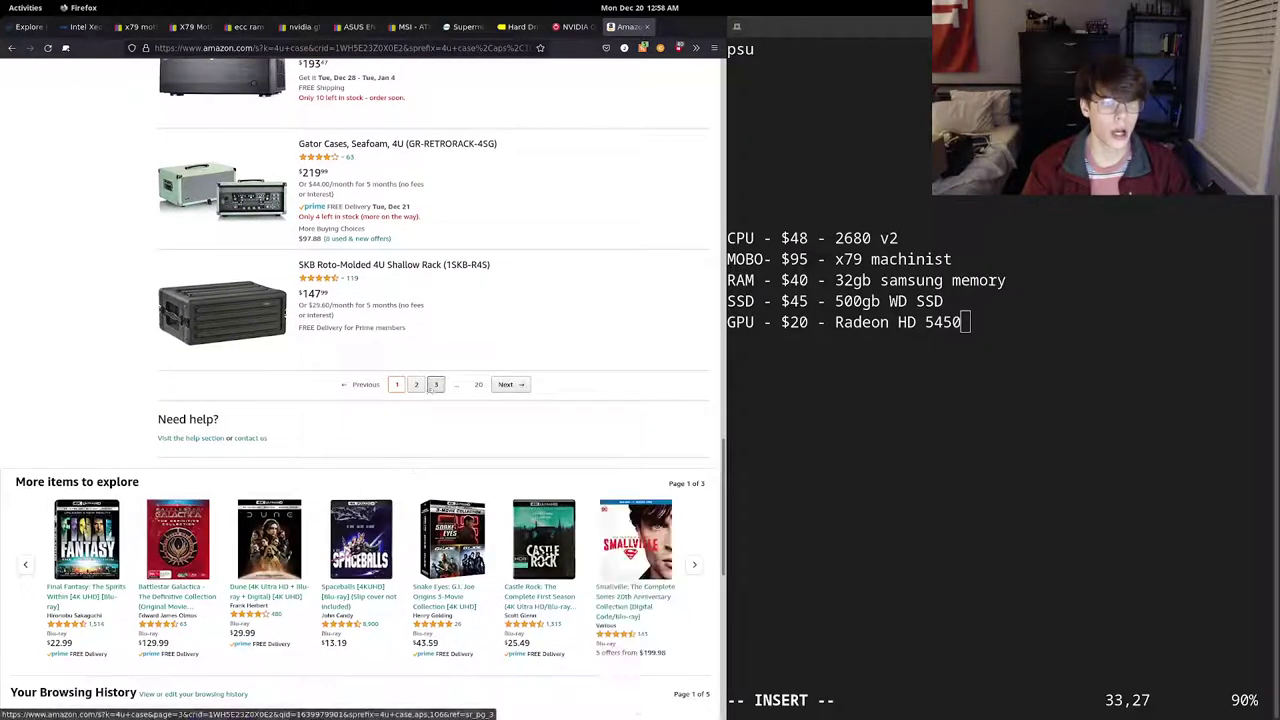
scroll(428, 462, up, 2)
scroll(428, 462, up, 10)
scroll(479, 476, up, 12)
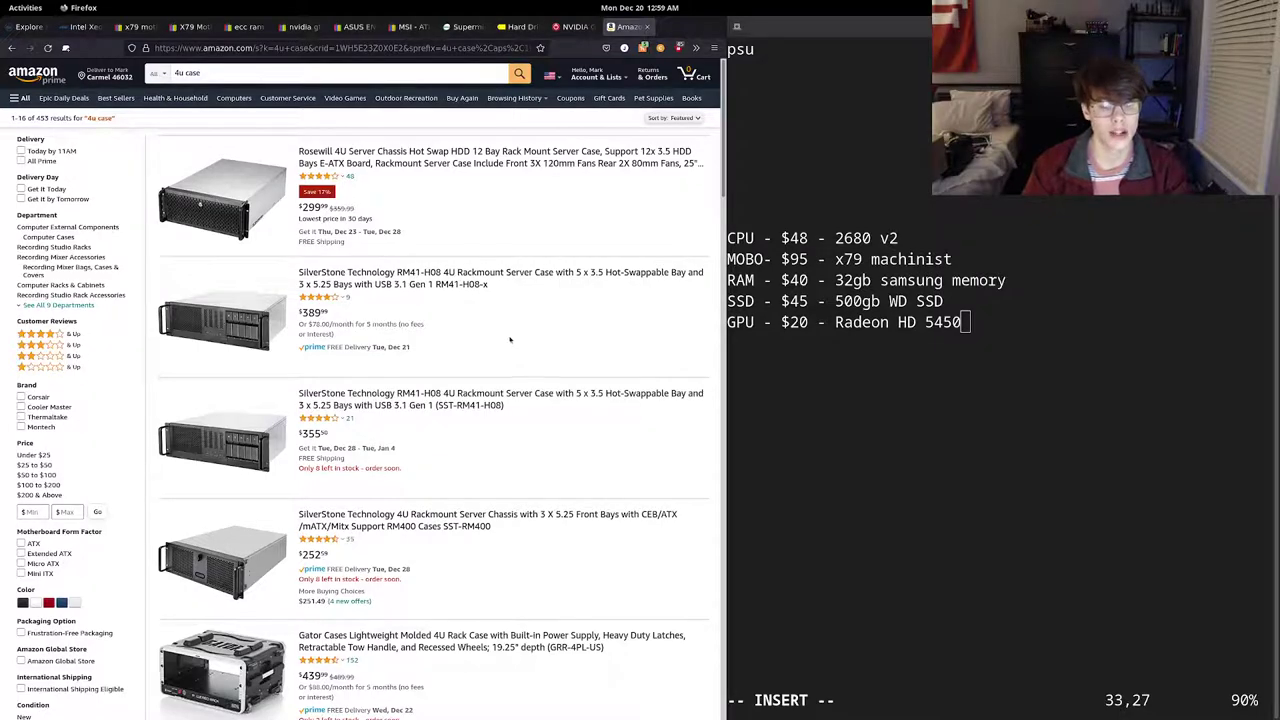
- Search the web for "b and h photo" in a new tab and open the B&H website
key(ctrl+t)
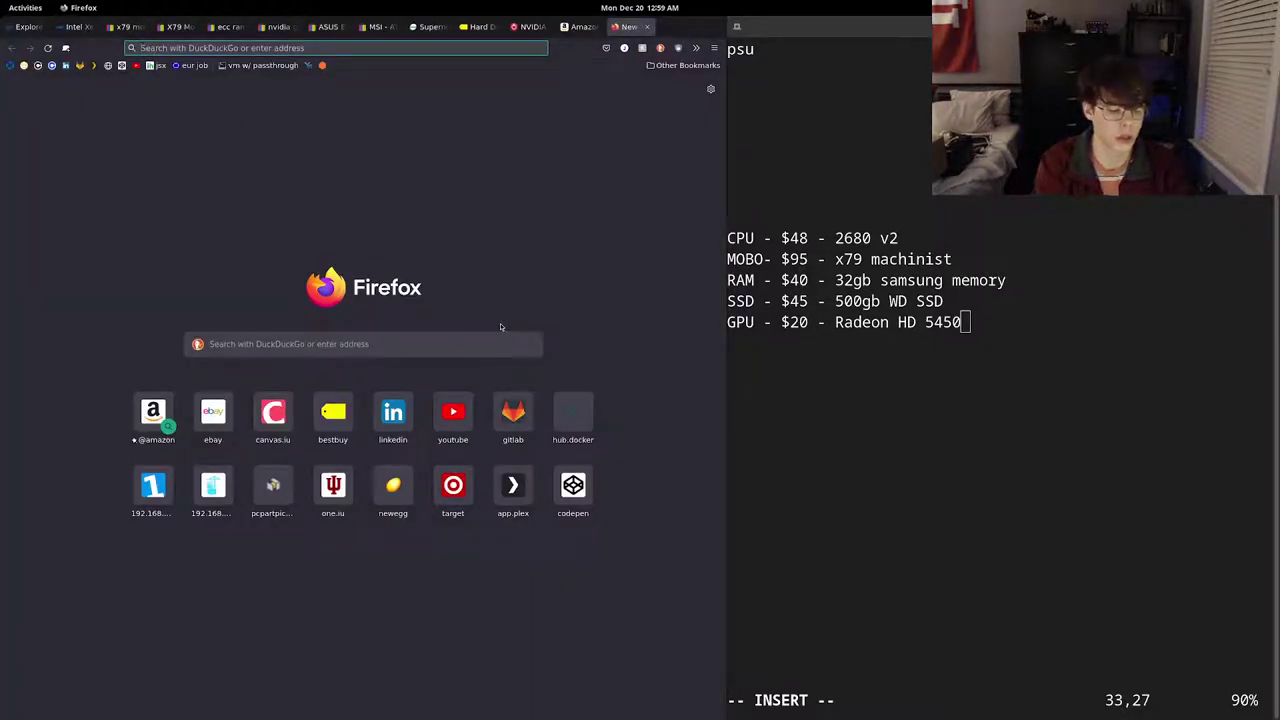
text(b and h photo)
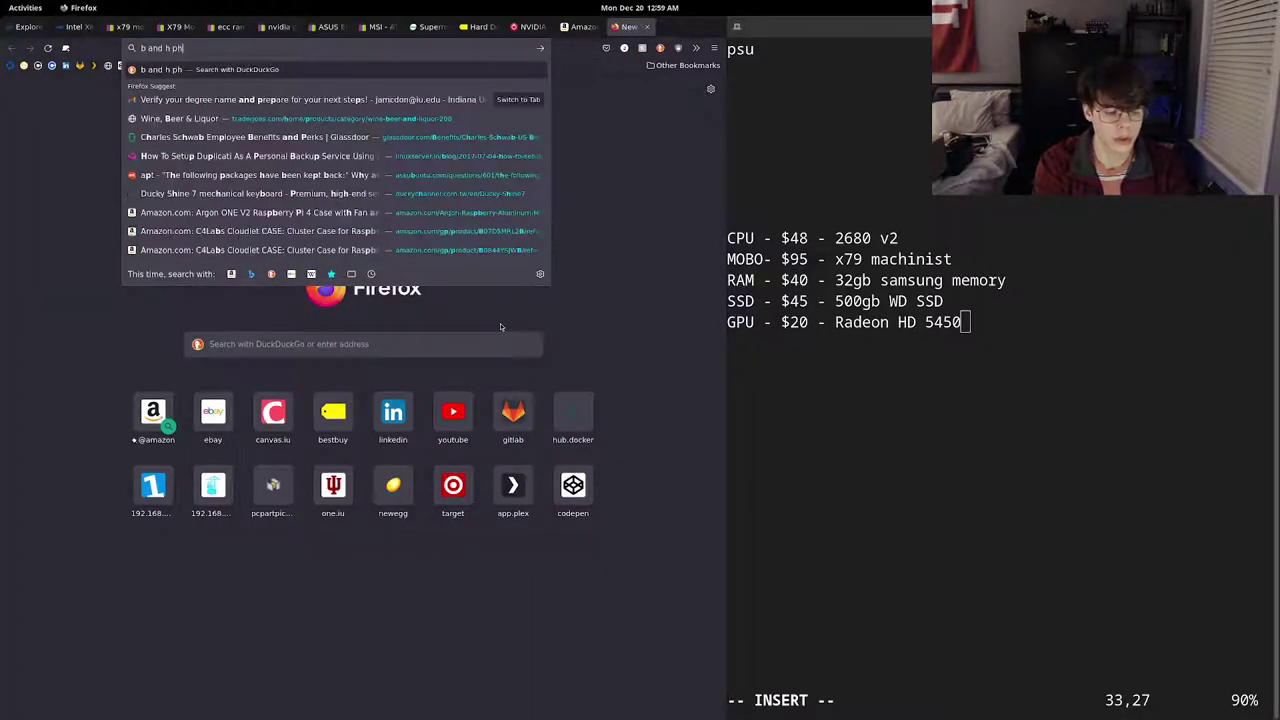
key(Return)
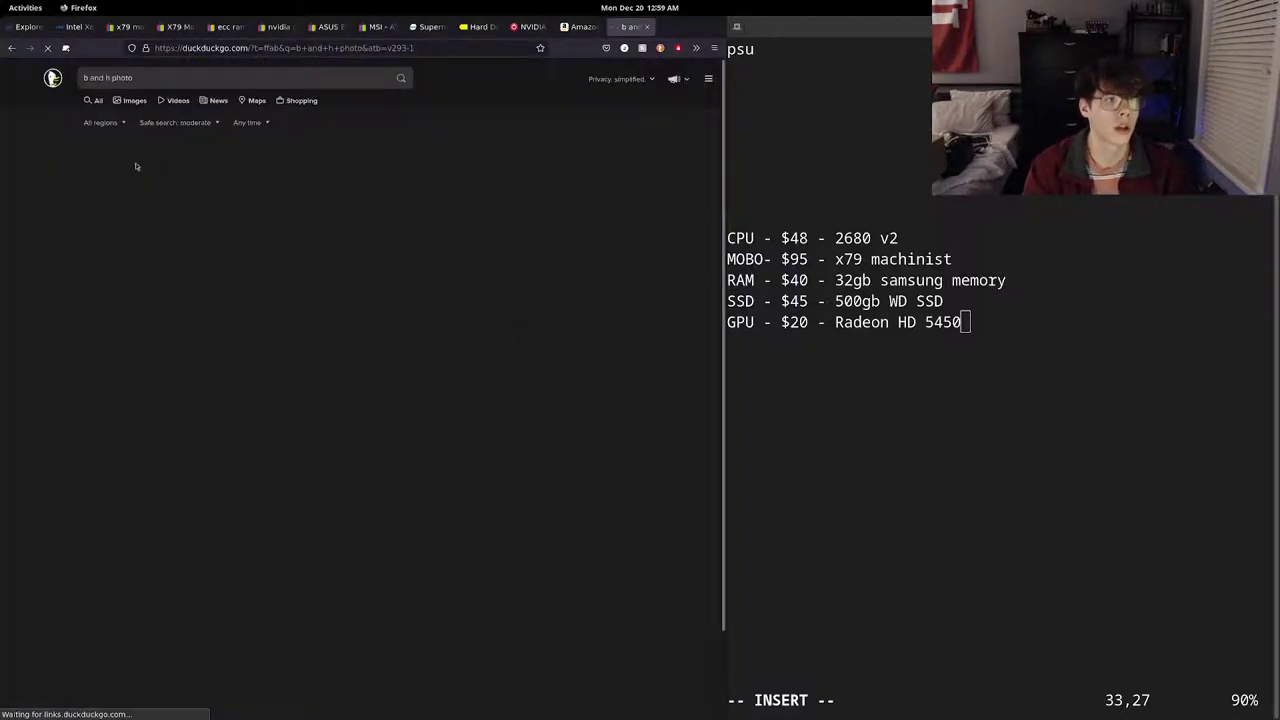
click(170, 200)
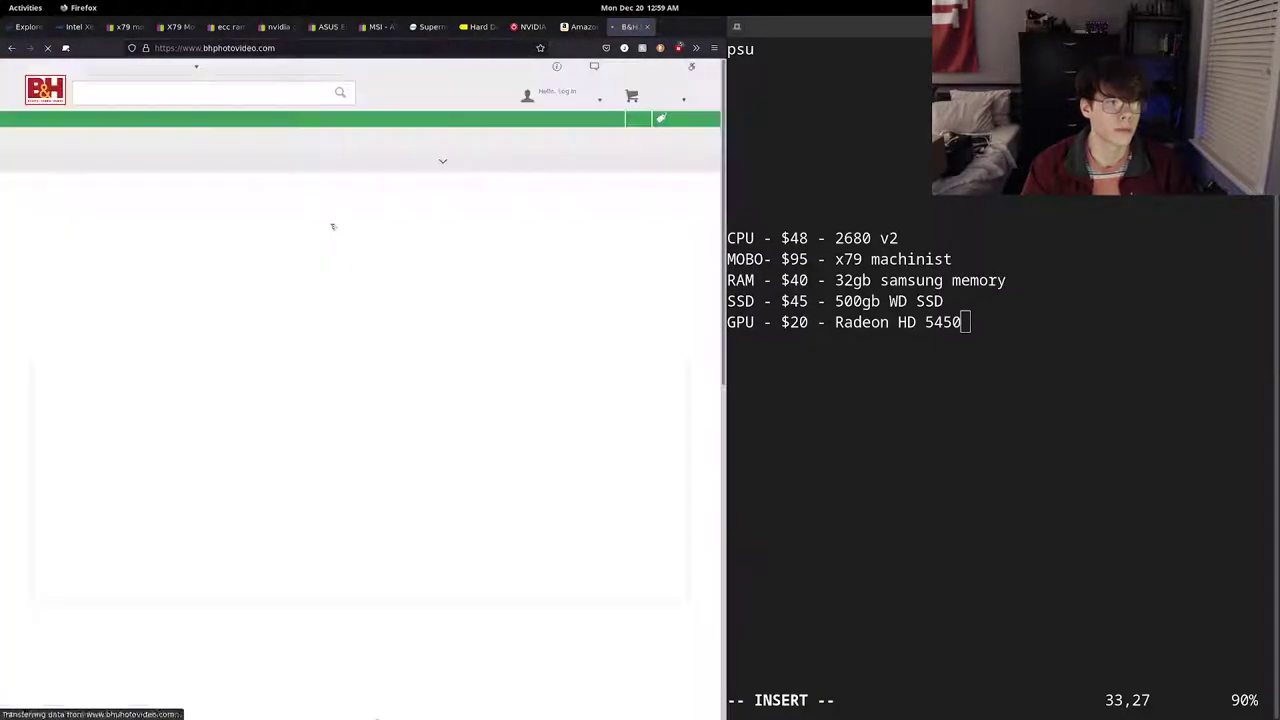
- Open B&H's Computers category and look through its hardware and accessories sections
click(102, 120)
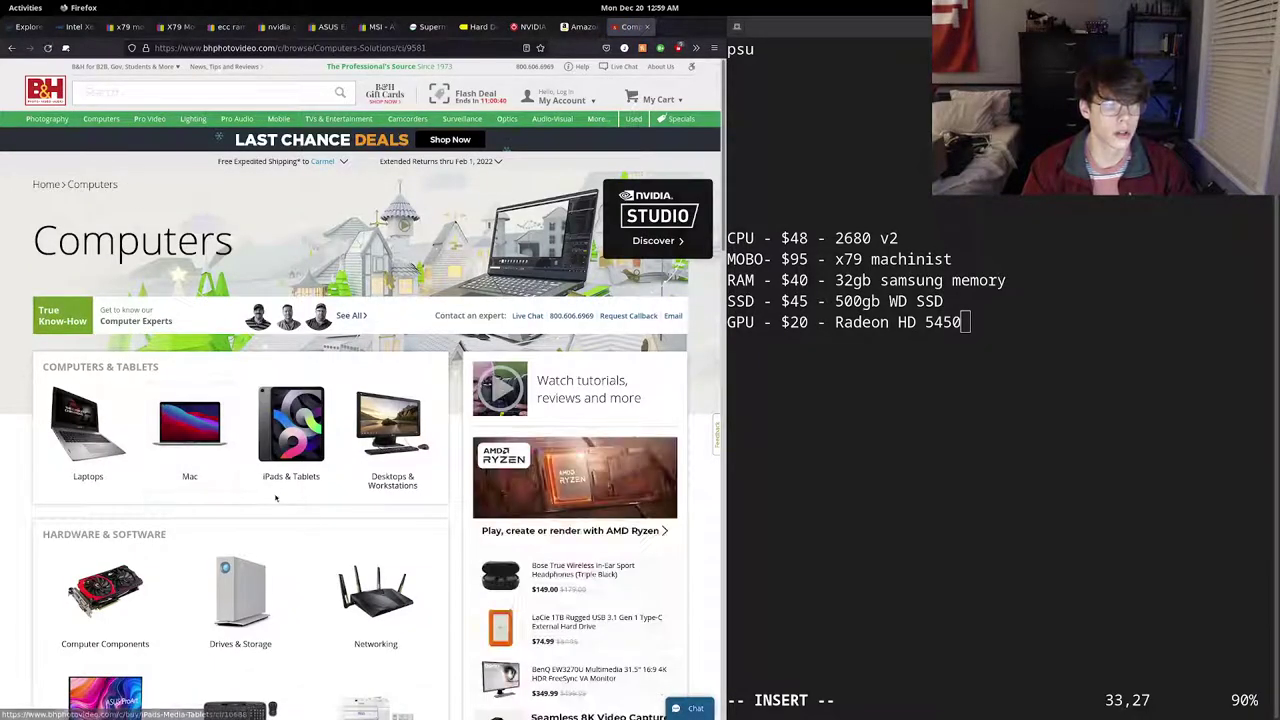
scroll(118, 466, down, 3)
scroll(118, 466, down, 6)
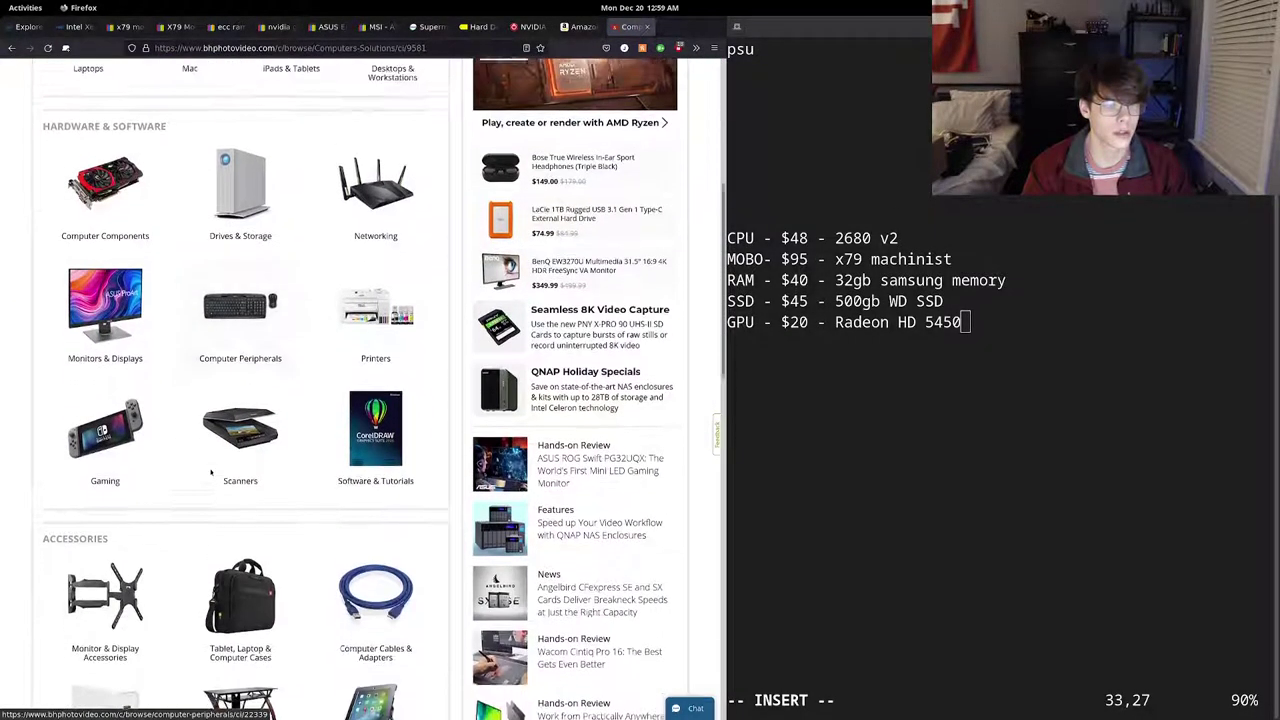
scroll(240, 500, up, 7)
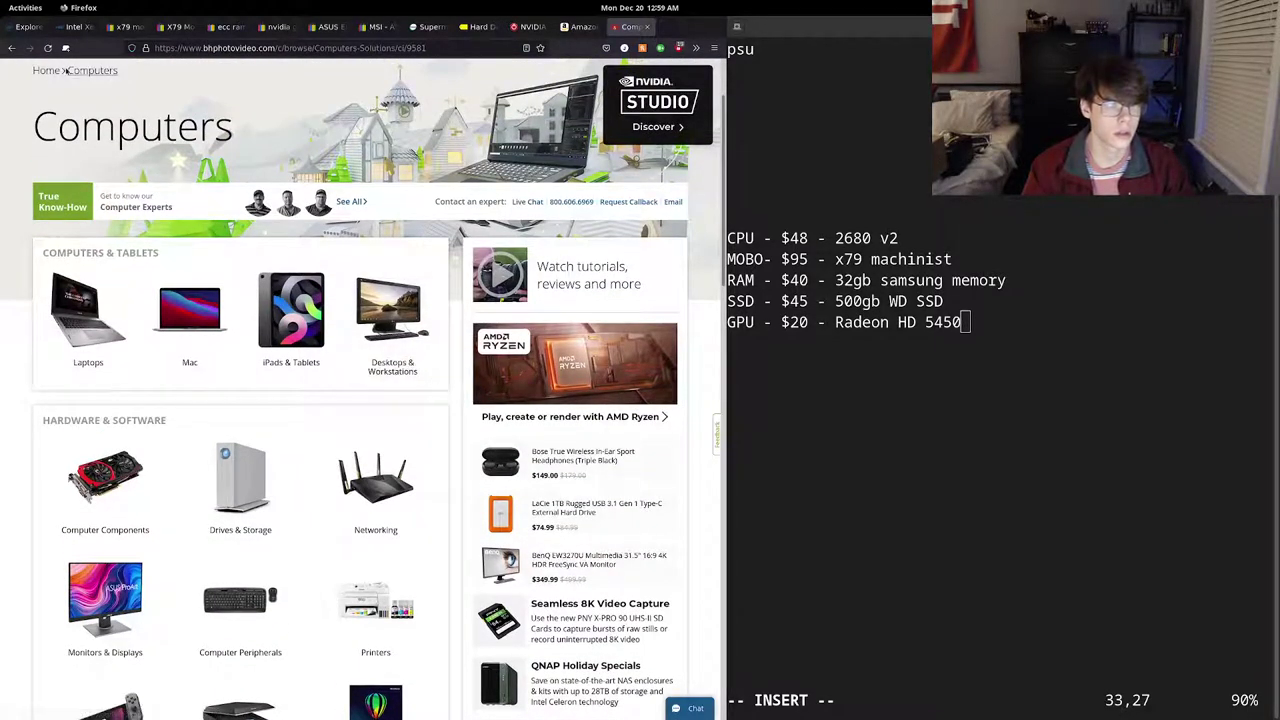
- Browse from B&H's computer components through Server Components to the Server Rackmount Chassis listing
click(46, 70)
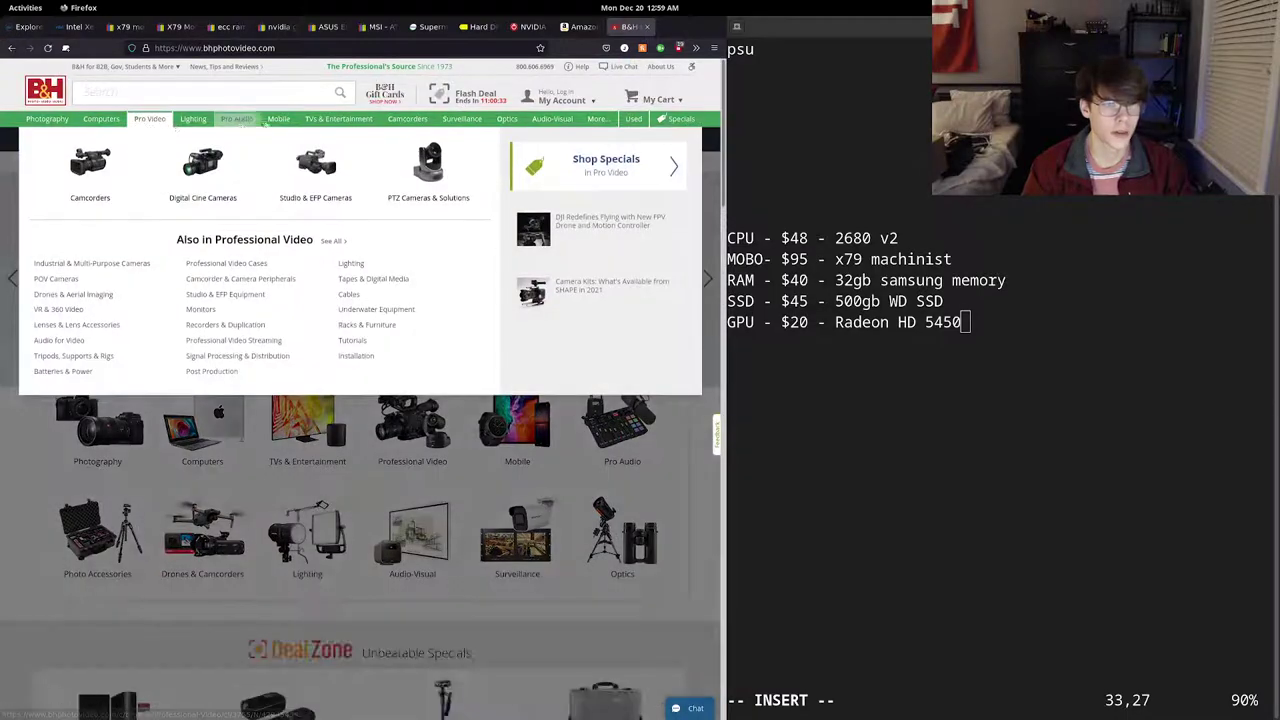
mouse_move(112, 121)
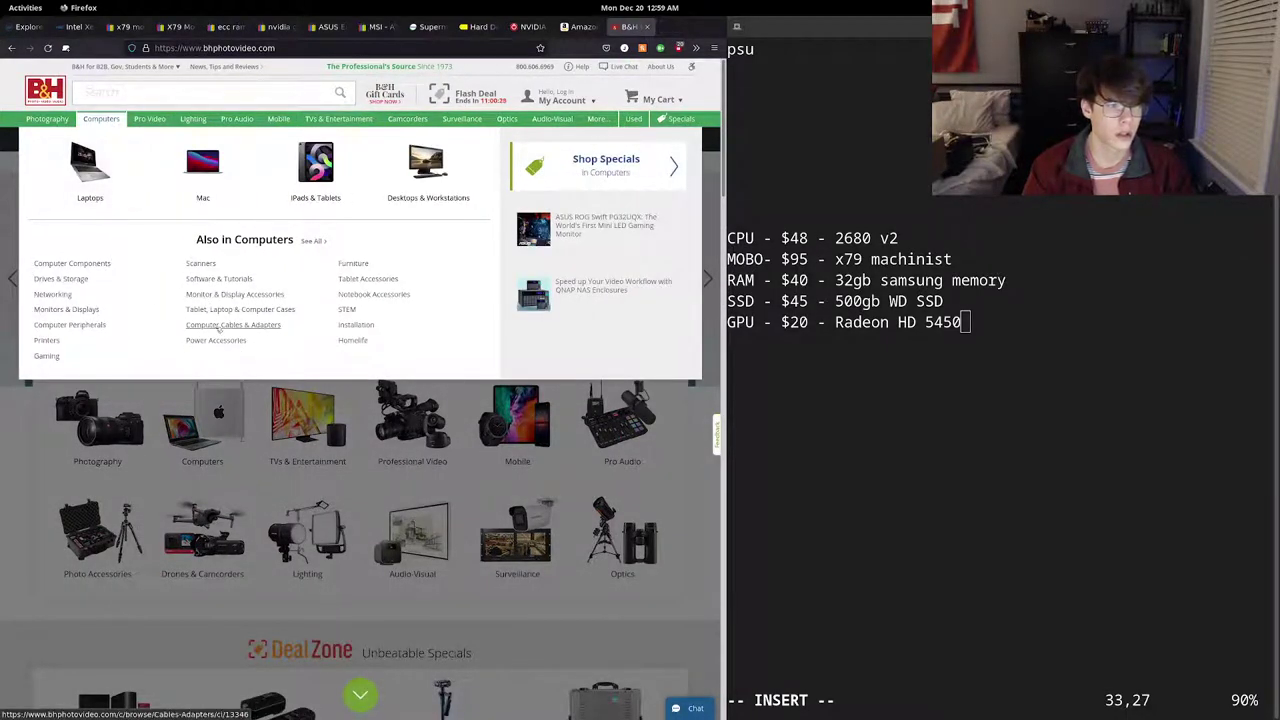
click(78, 270)
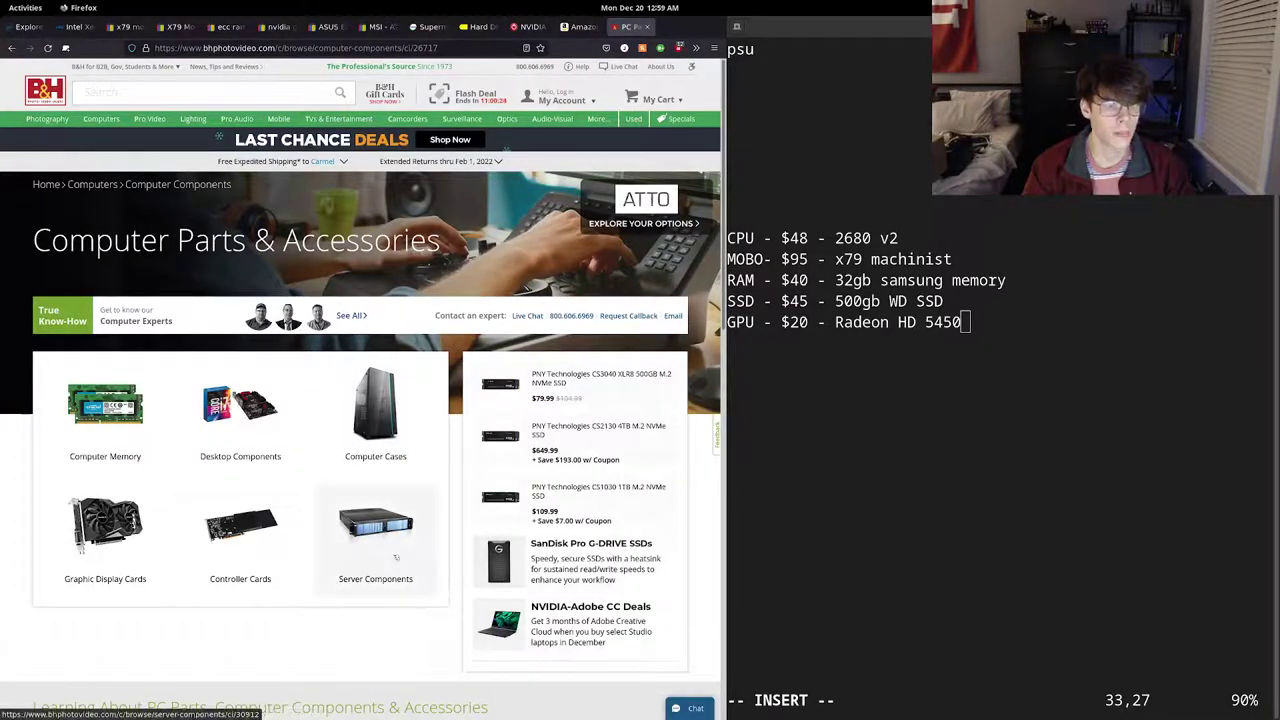
click(396, 558)
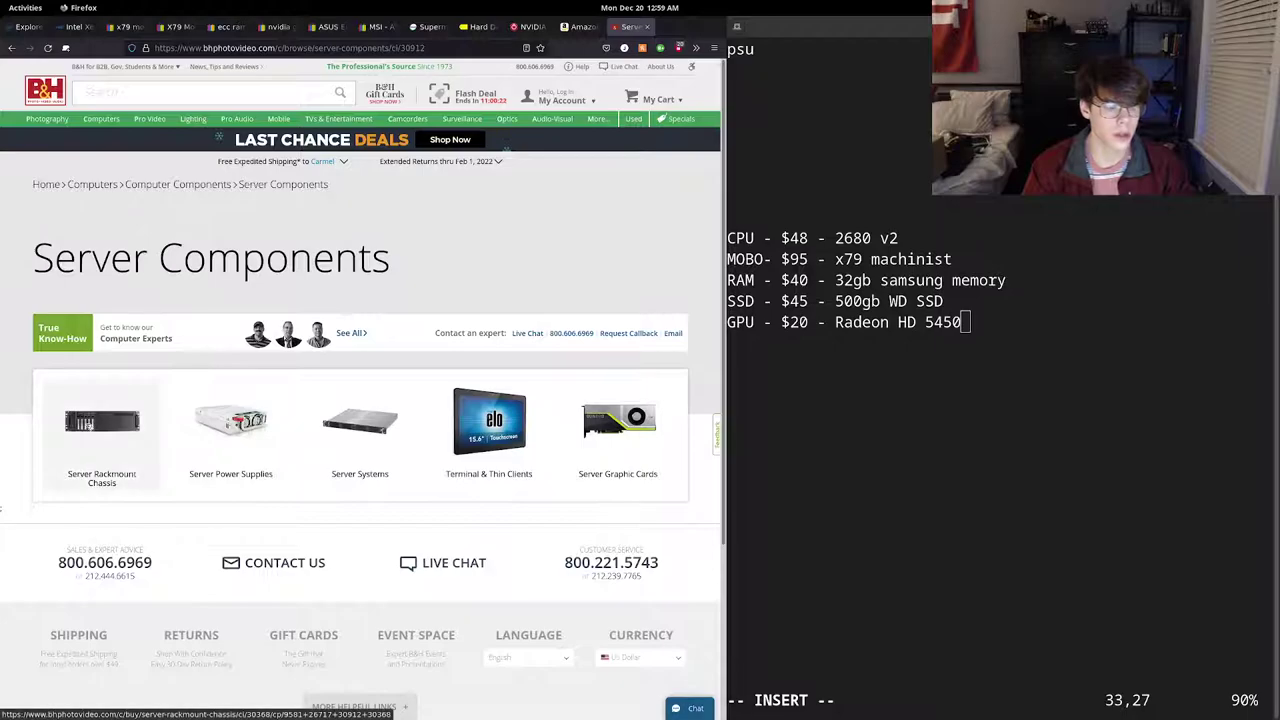
click(87, 424)
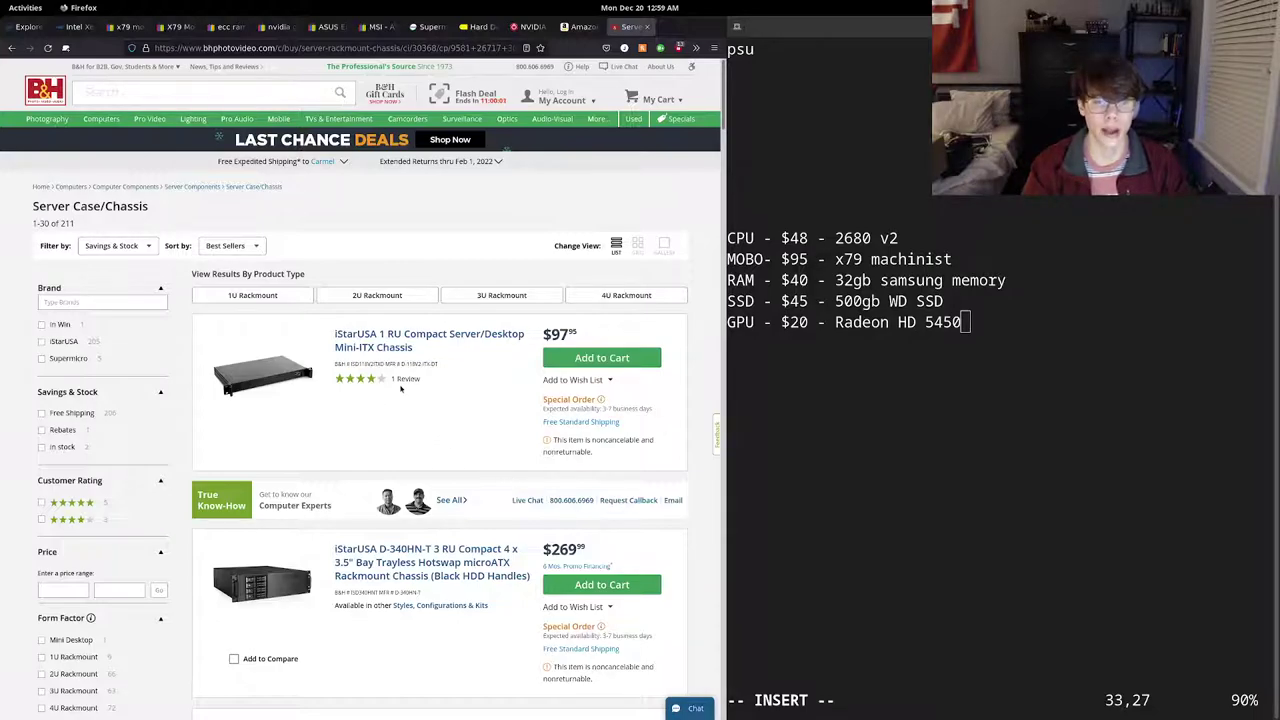
- Look through the chassis listing, open the iStarUSA D Storm Series D-314-MATX 3 RU page, and view its front and back images
scroll(404, 390, down, 5)
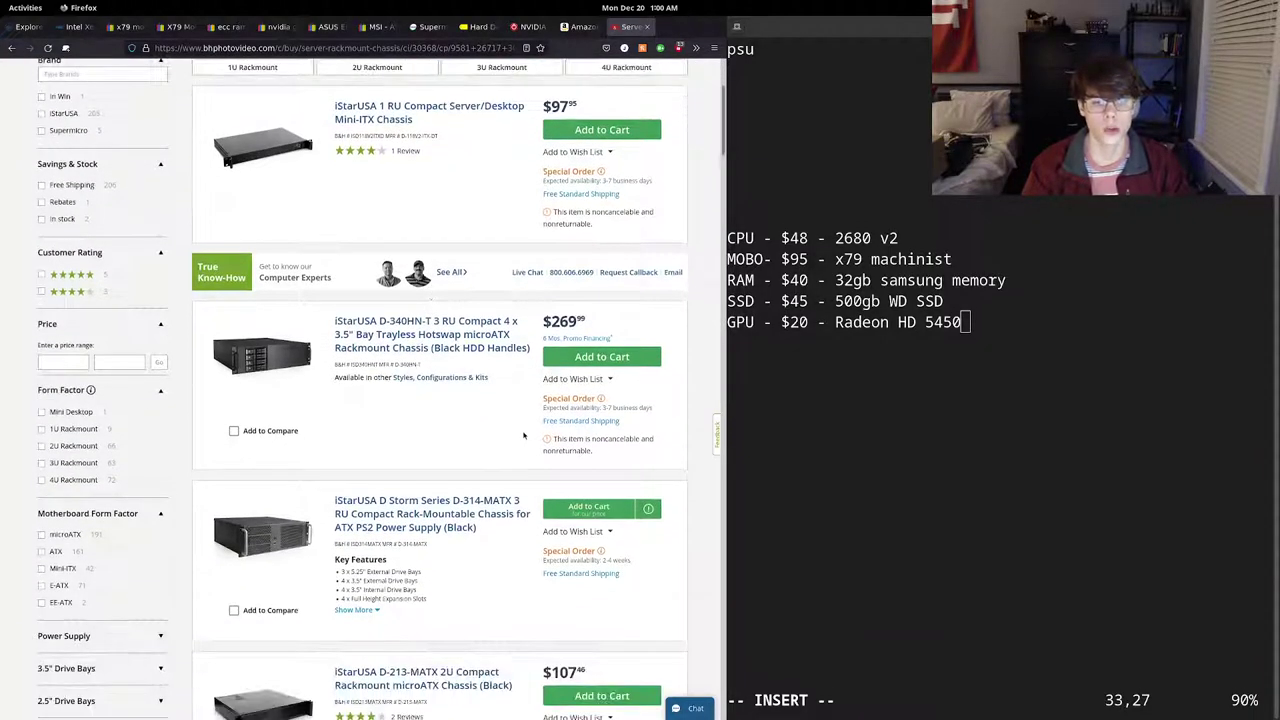
scroll(505, 450, down, 1)
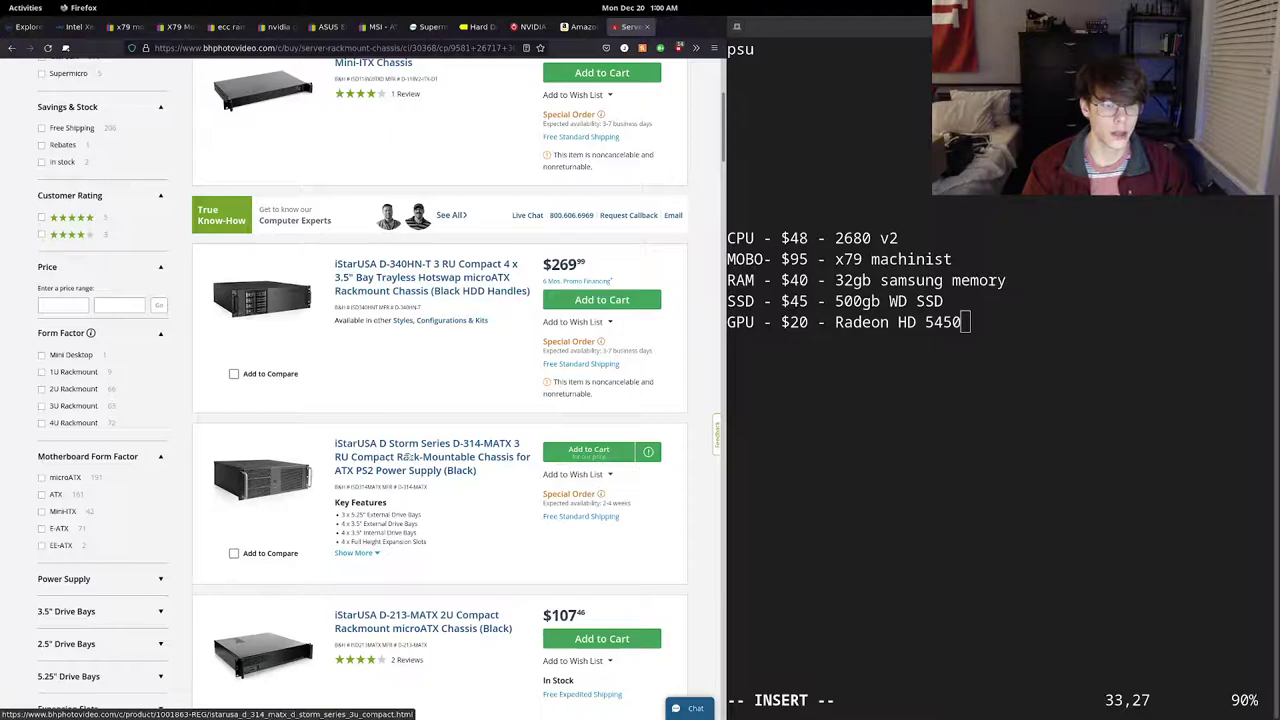
click(407, 456)
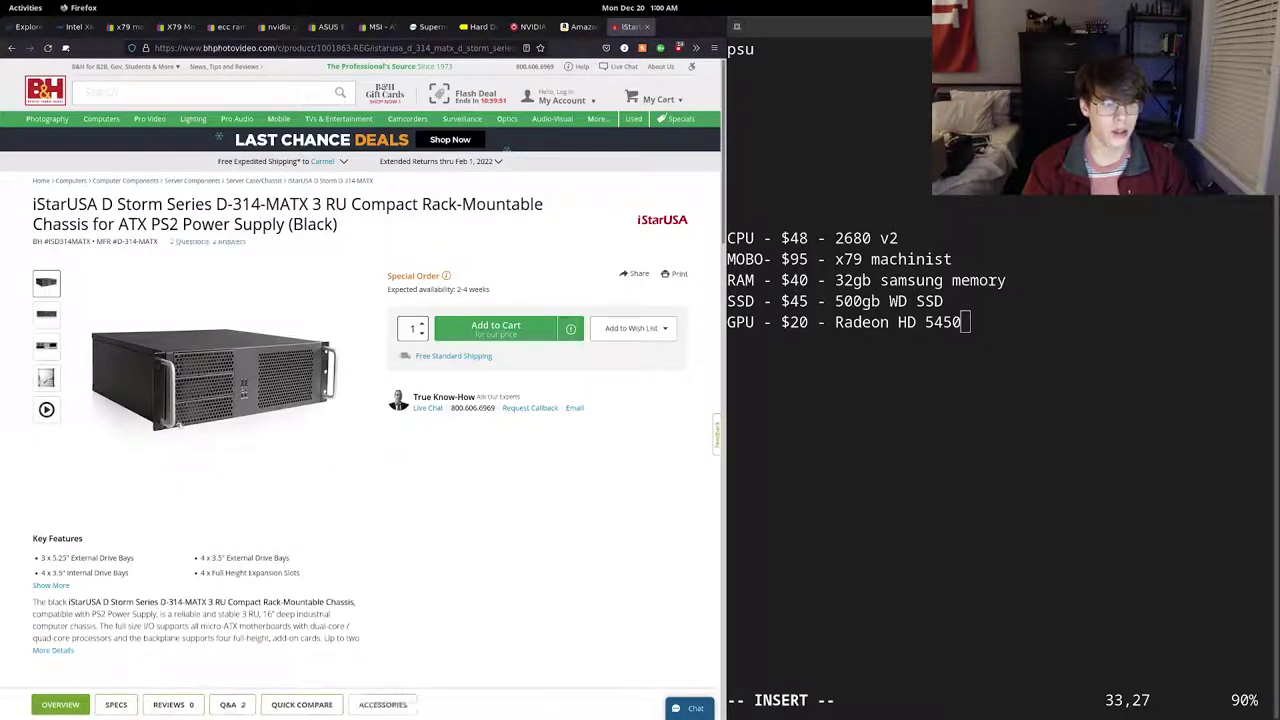
click(46, 313)
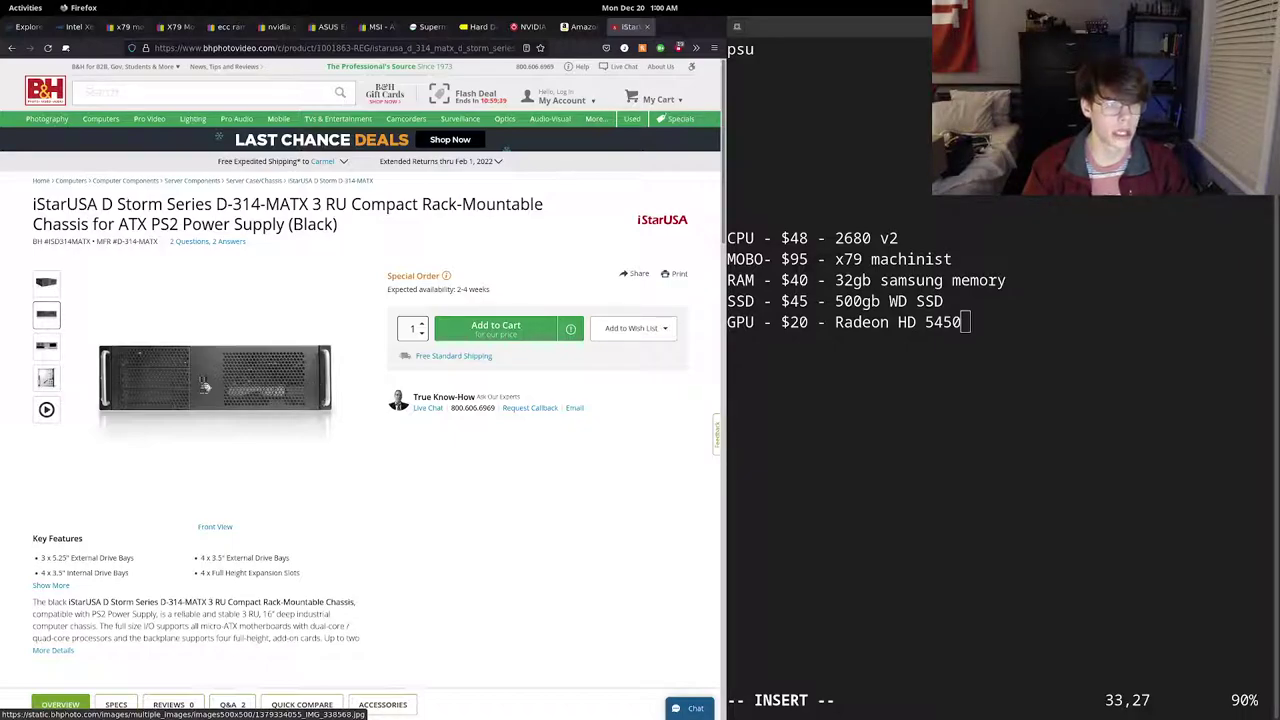
click(204, 386)
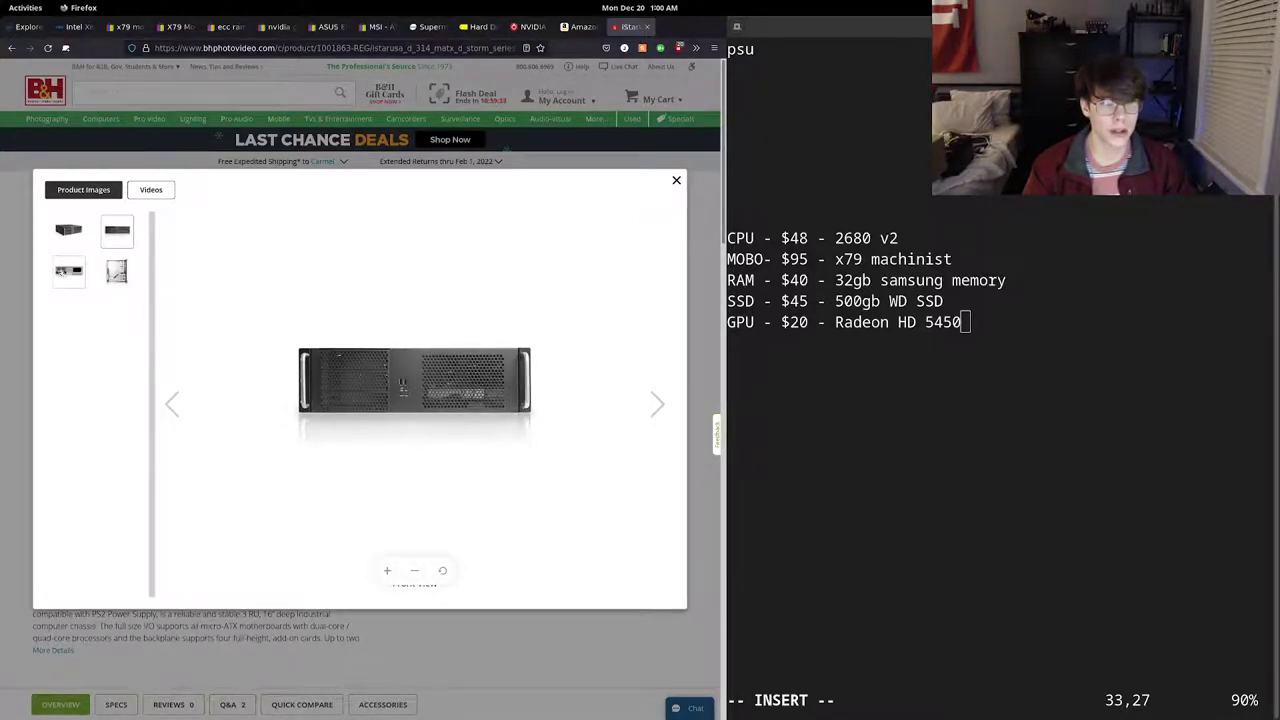
click(69, 270)
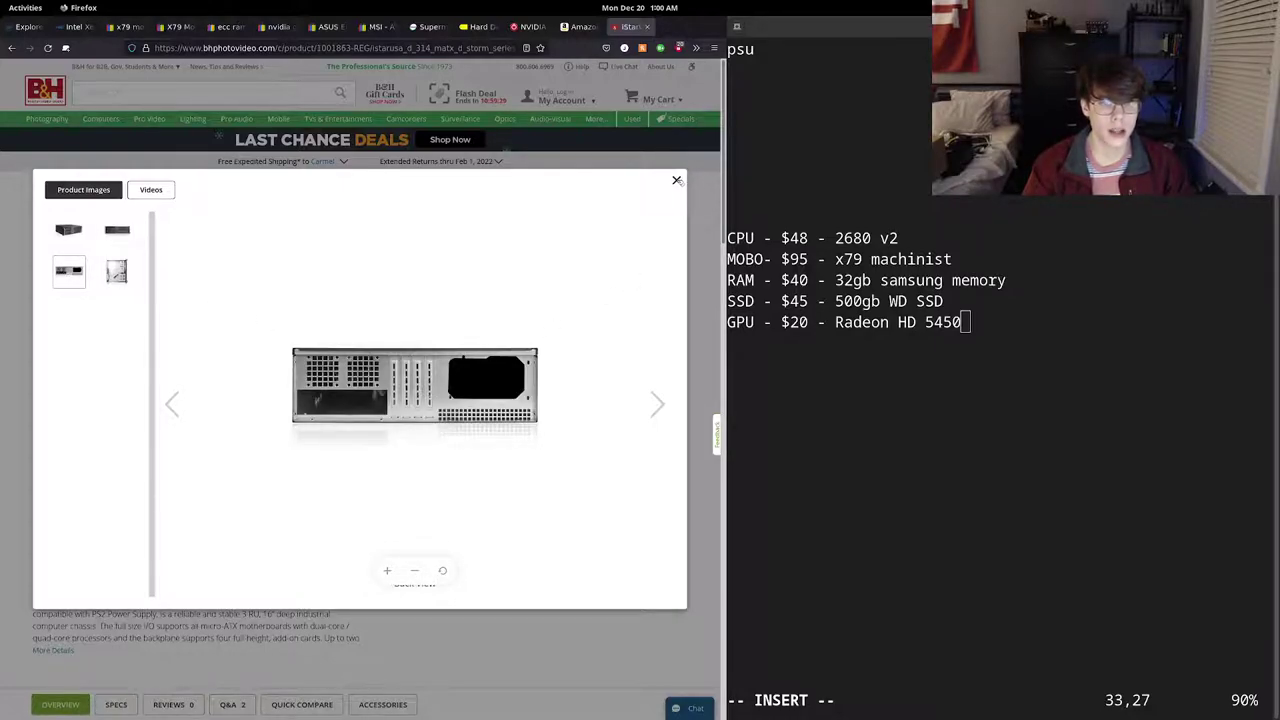
click(676, 180)
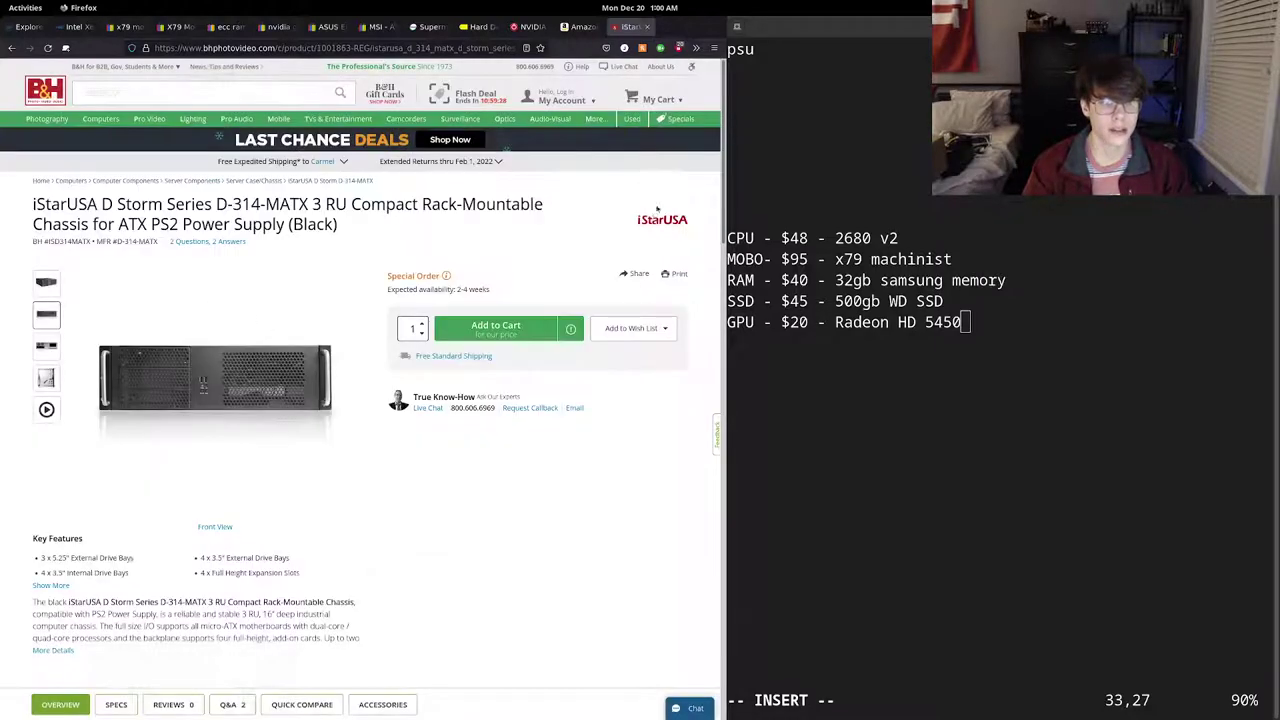
- Add the iStarUSA chassis to the cart to reveal its price, and record "case- $100- 3u case" below the GPU line in the parts notes
click(458, 329)
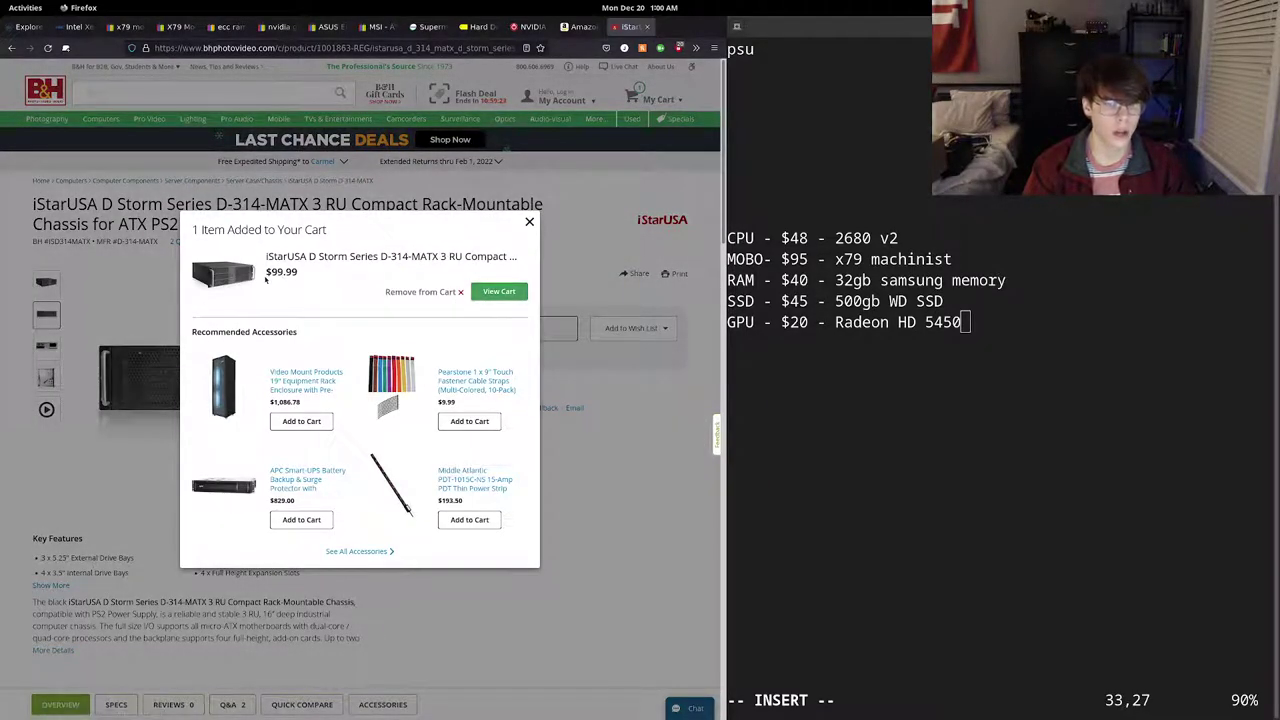
click(1010, 345)
key(Return)
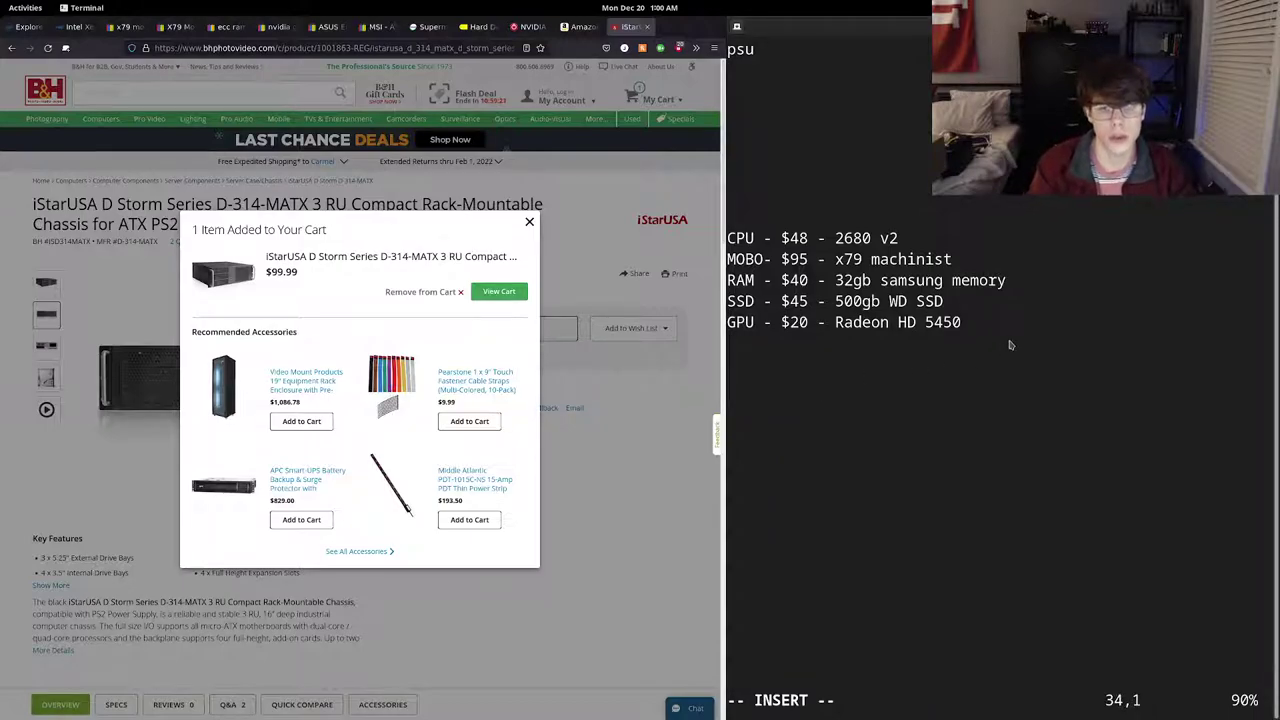
text(case)
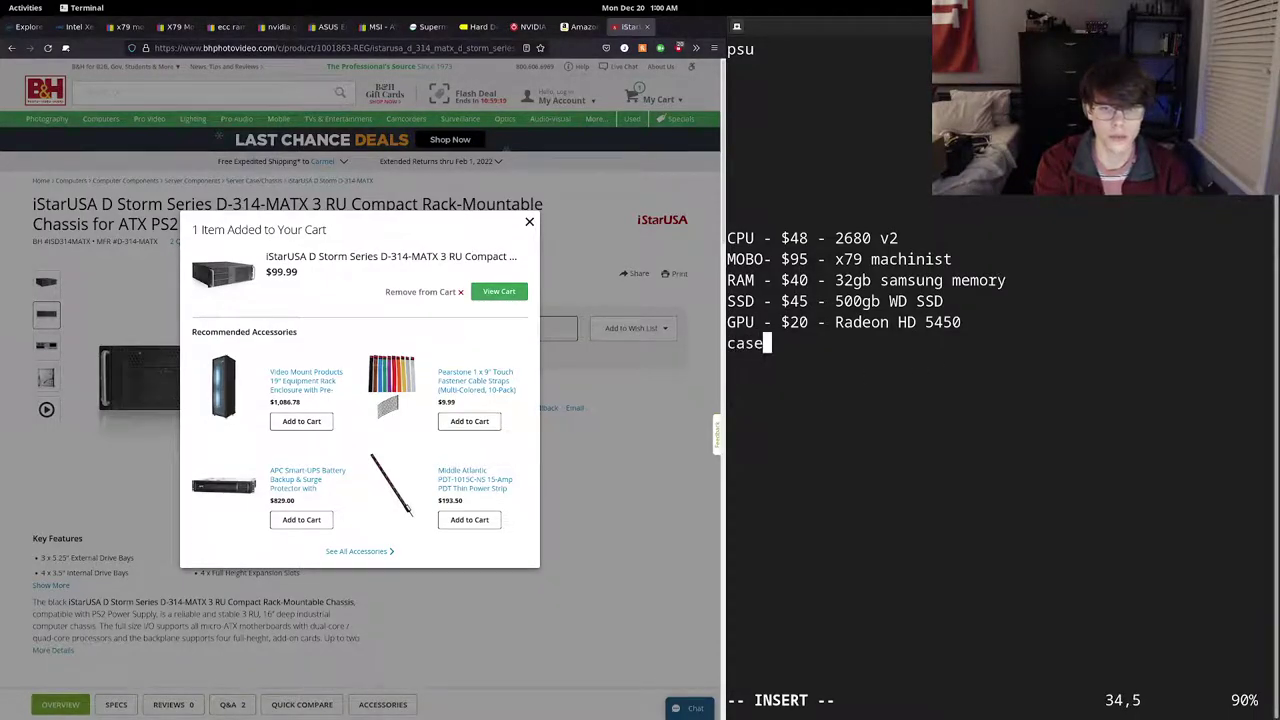
text(- )
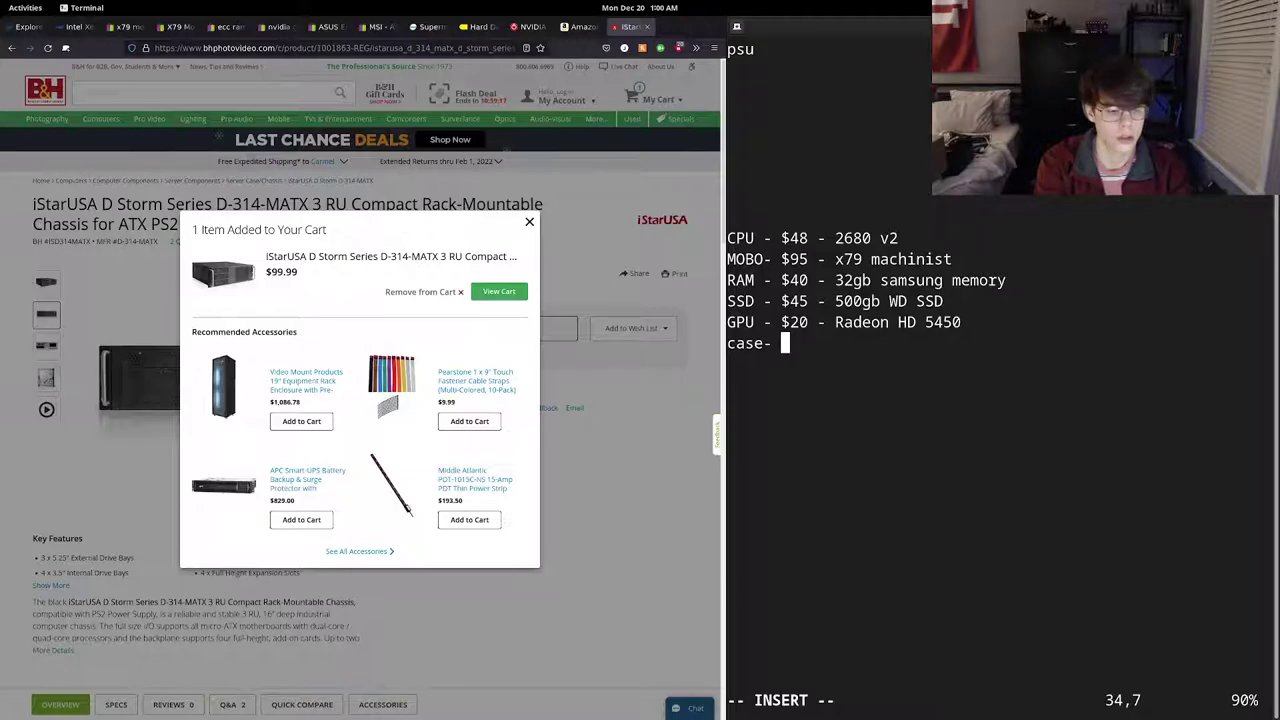
text($100)
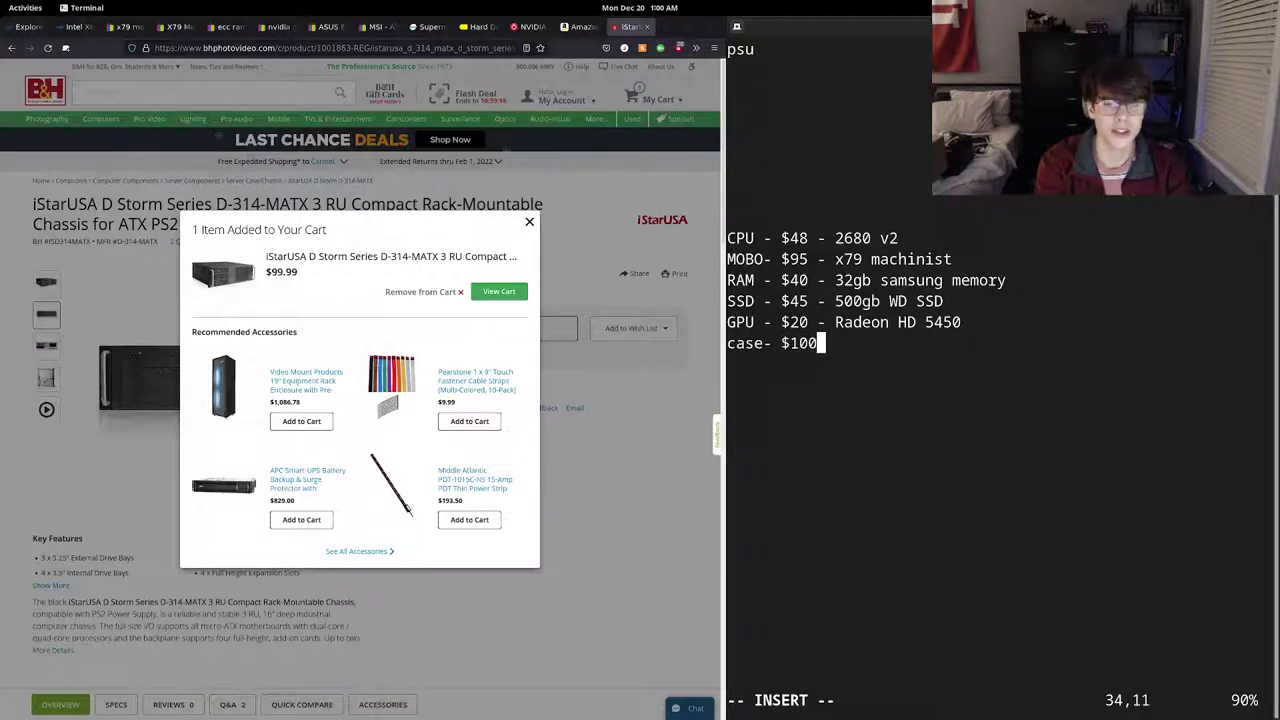
text(-)
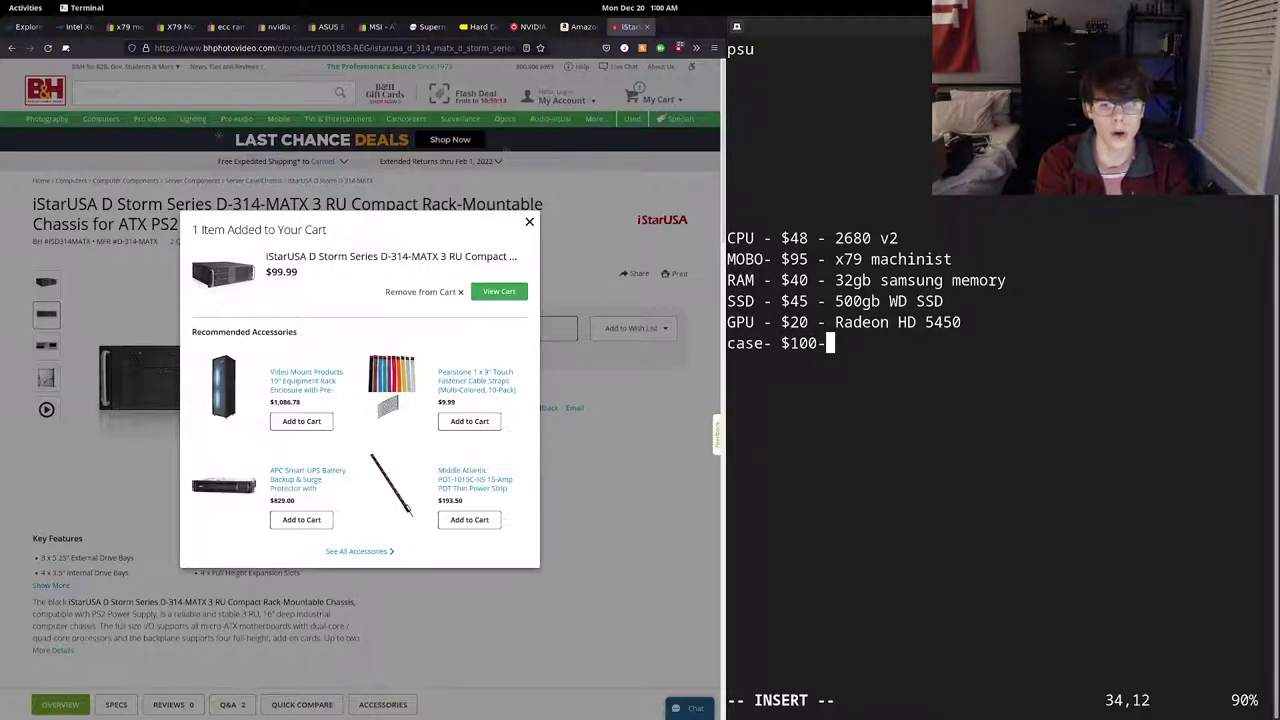
text( 3)
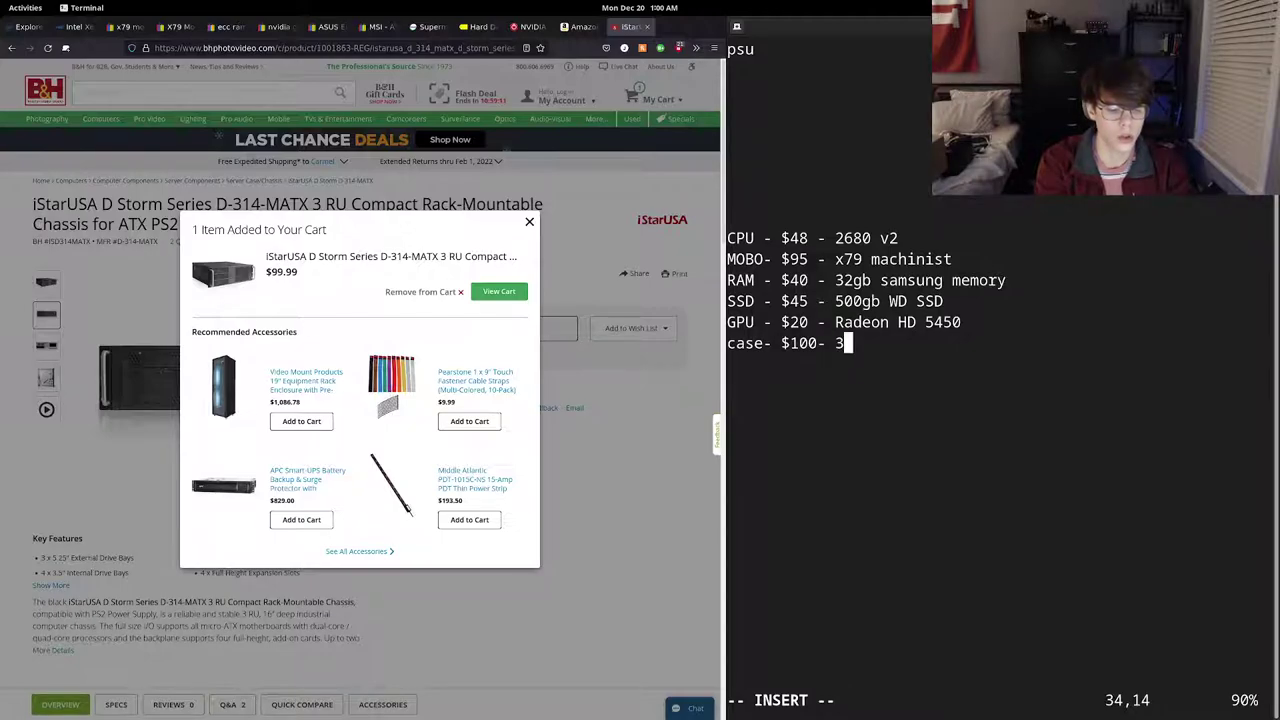
text(u case)
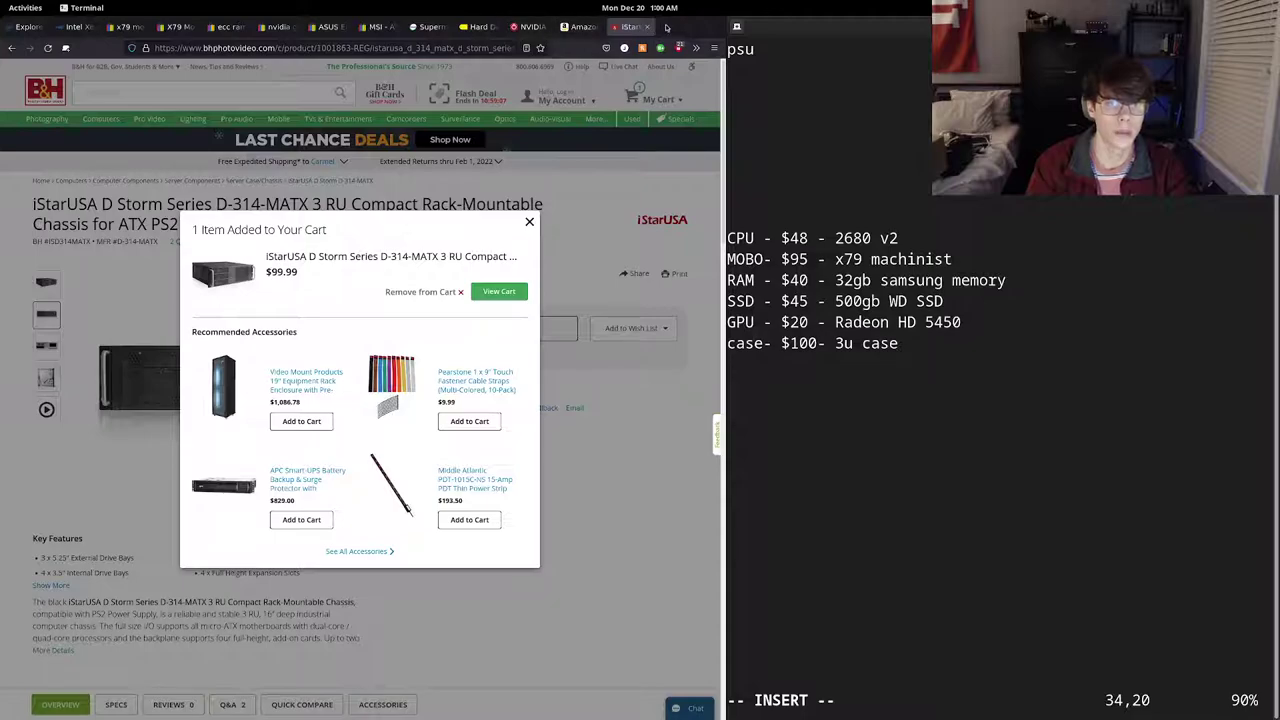
- Open ebay.com in a new browser tab and search it for "4u server case"
click(667, 27)
text(ebay.com)
key(Return)
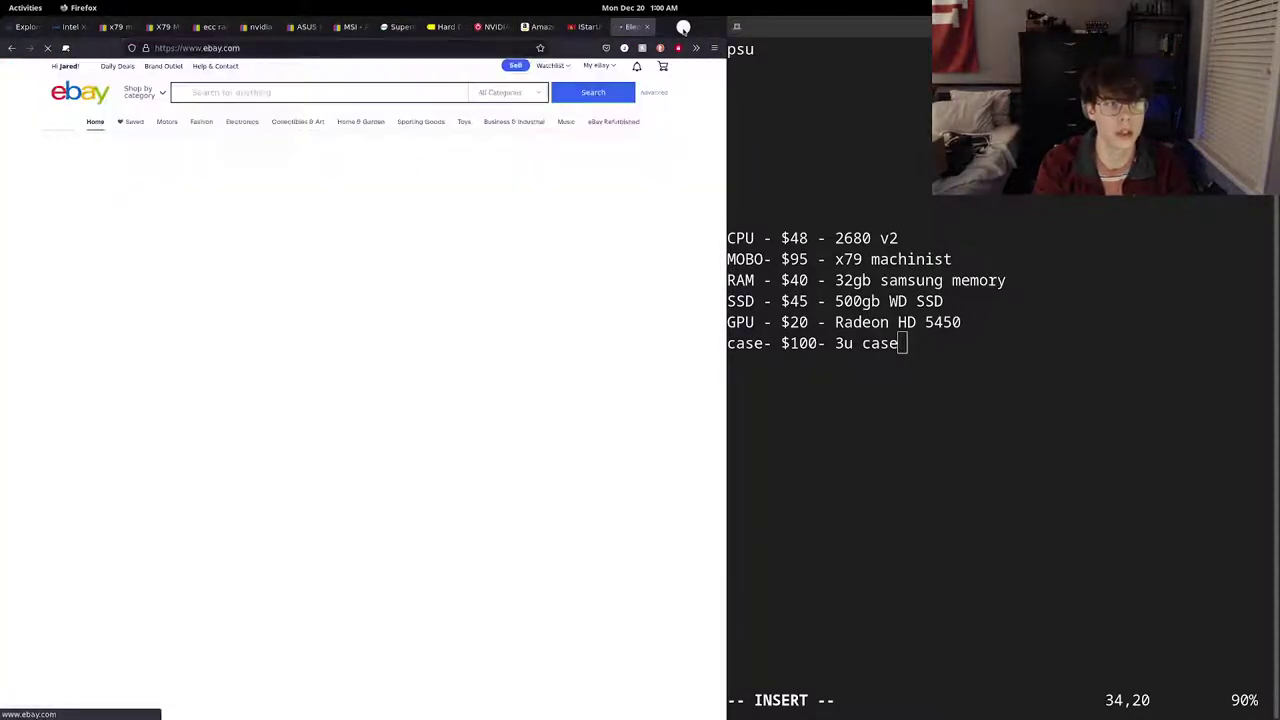
click(372, 92)
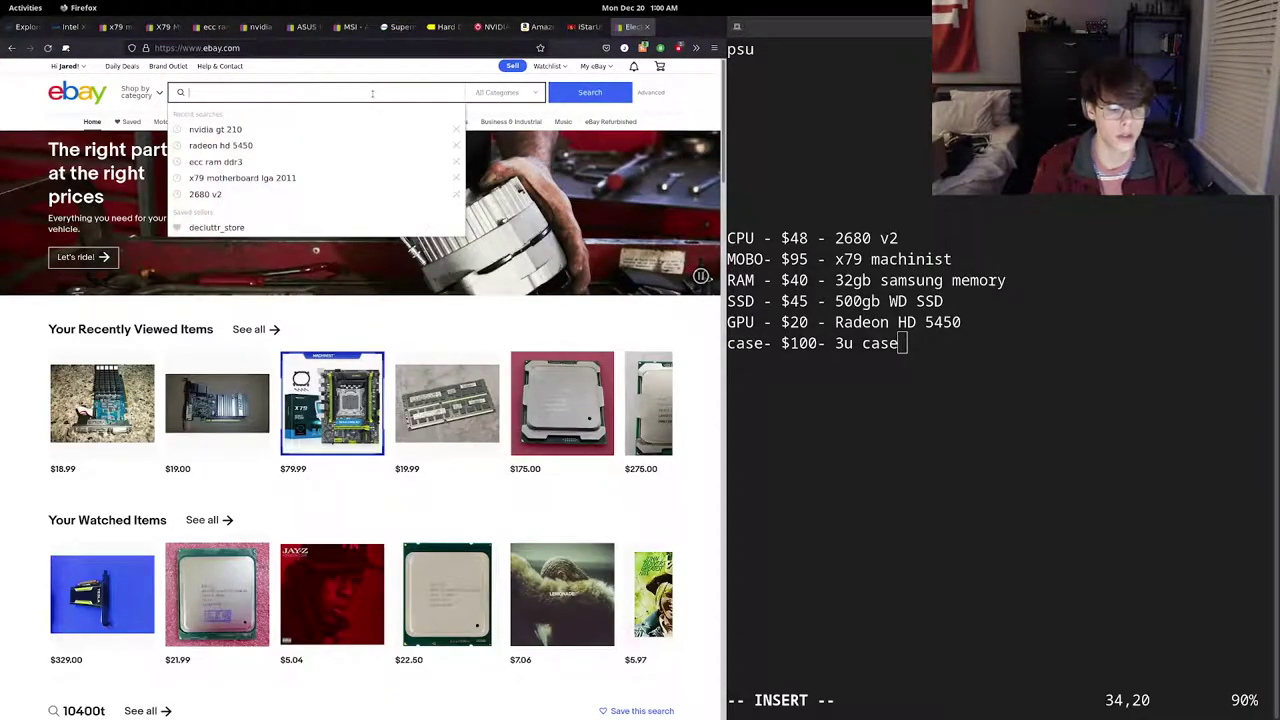
text(4u se)
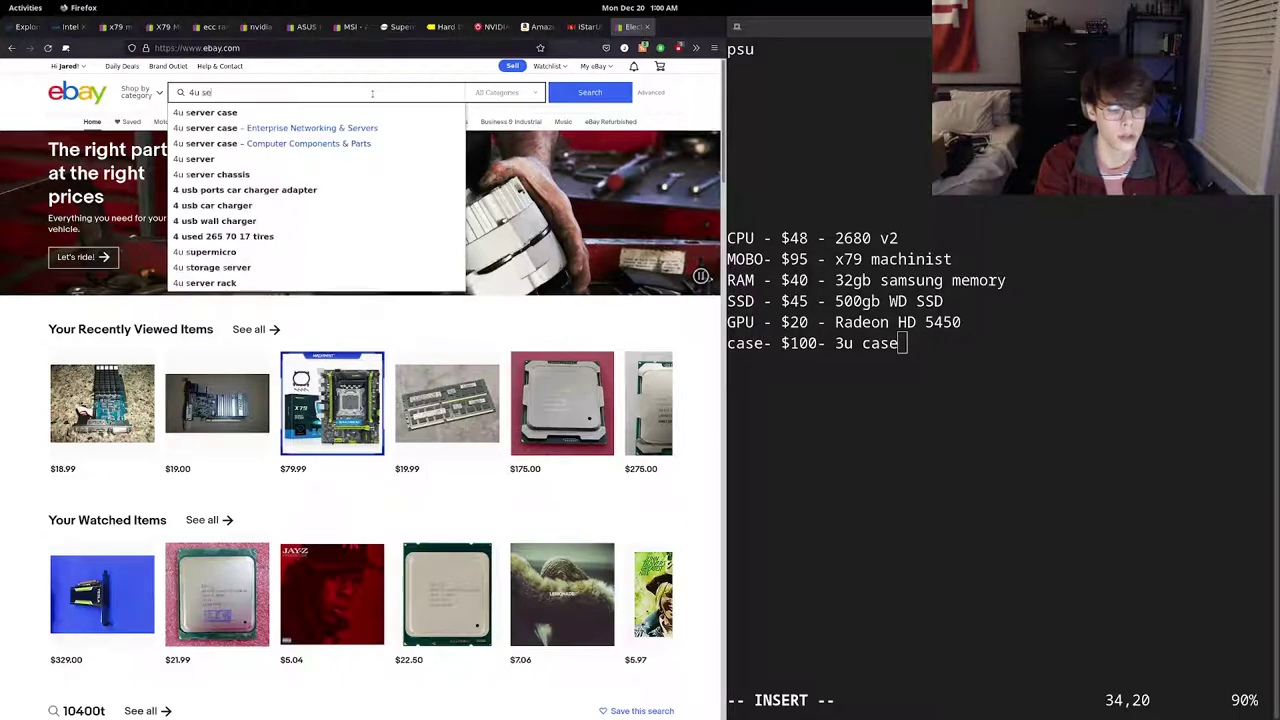
text(rver case)
key(Return)
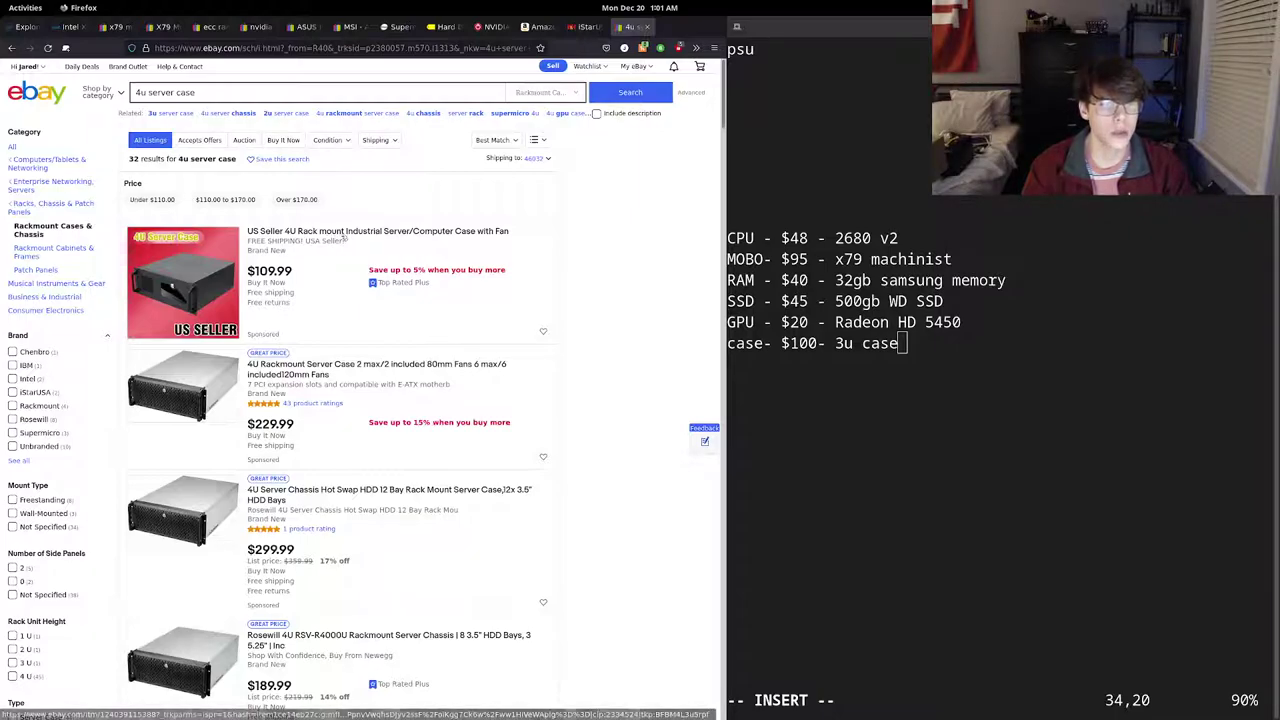
- Open the US Seller 4U Rack mount Industrial Server/Computer Case listing in a new tab and review its price and details
right_click(352, 236)
click(385, 247)
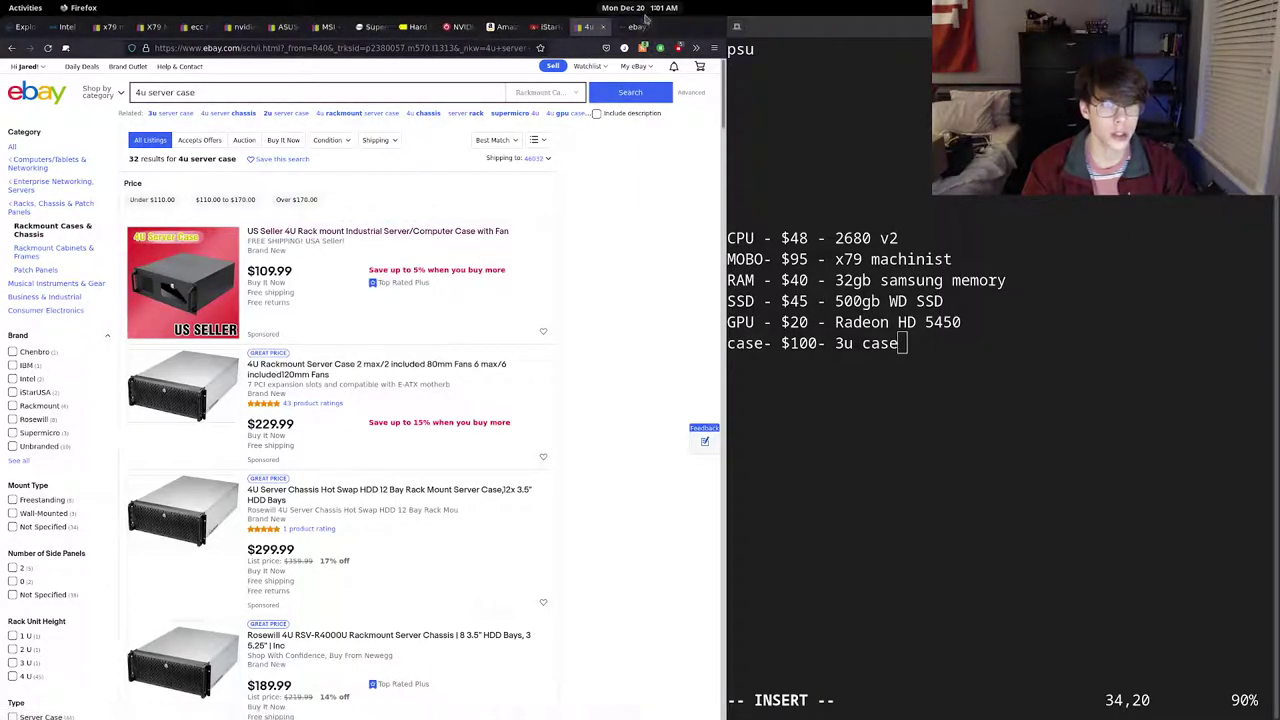
click(632, 27)
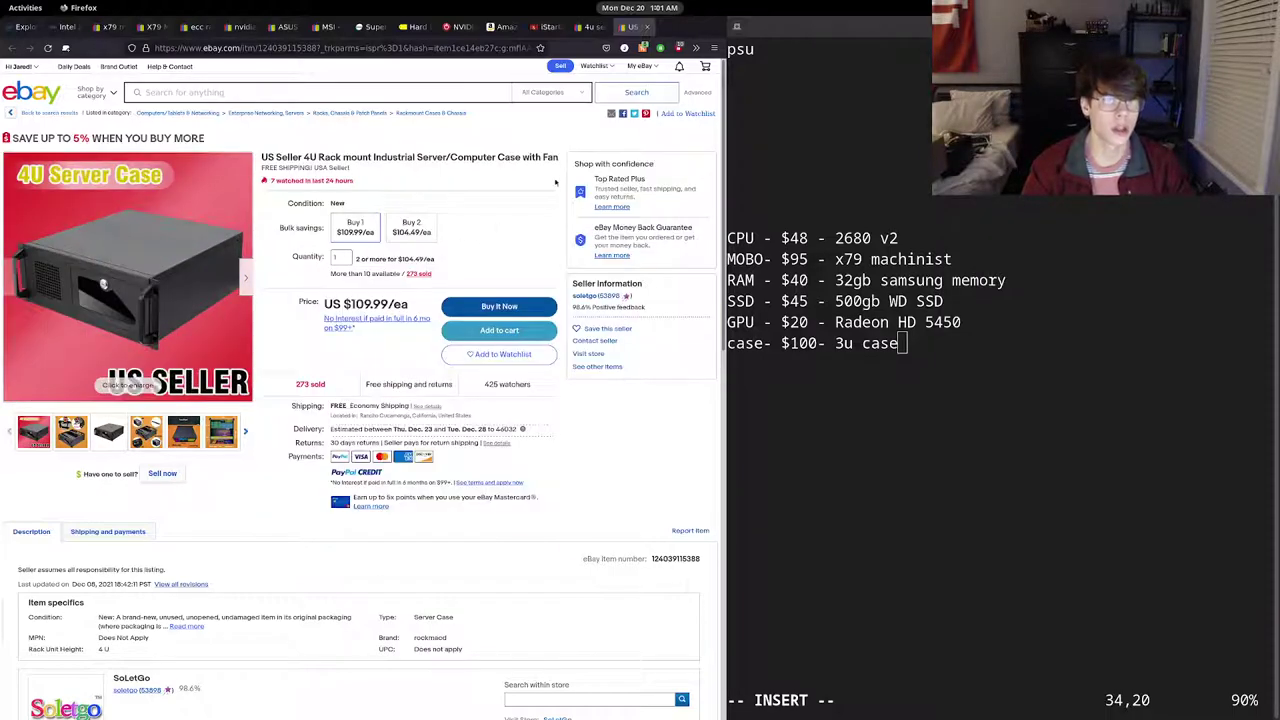
- Return to the Amazon "4u case" results, open the SilverStone RM41-H08 4U case, and examine its drive bay photos
click(505, 26)
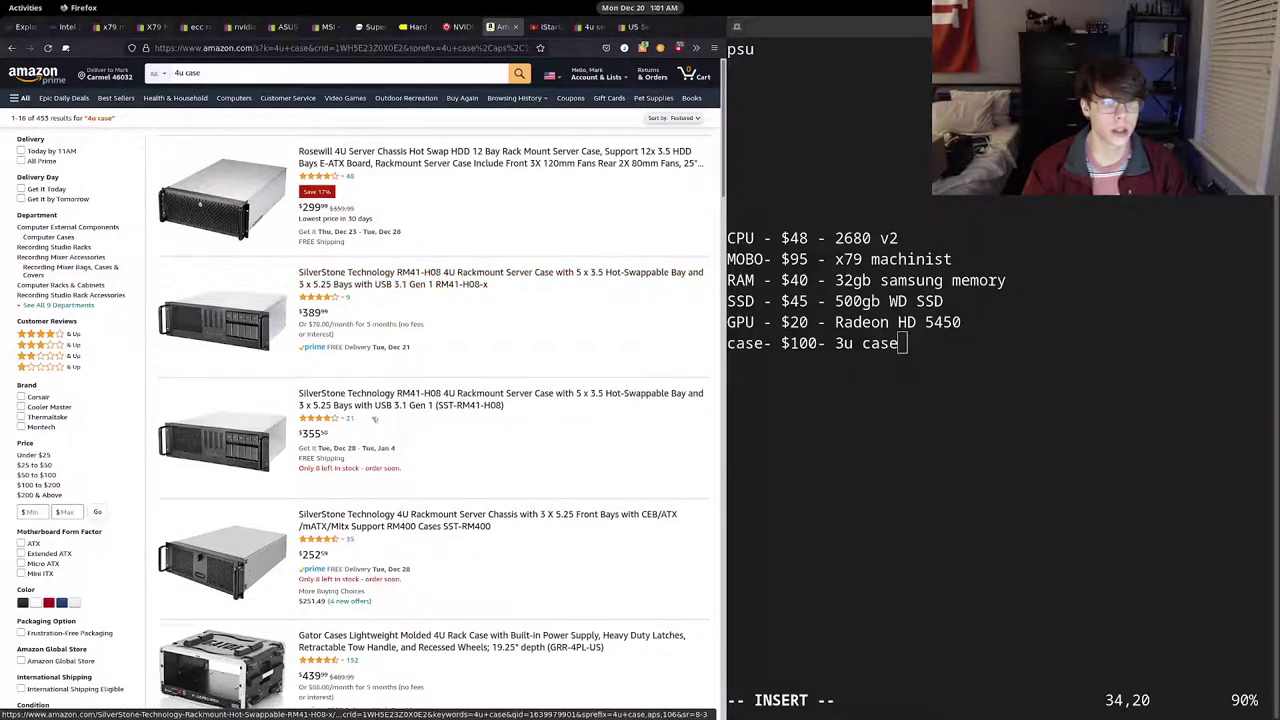
click(352, 407)
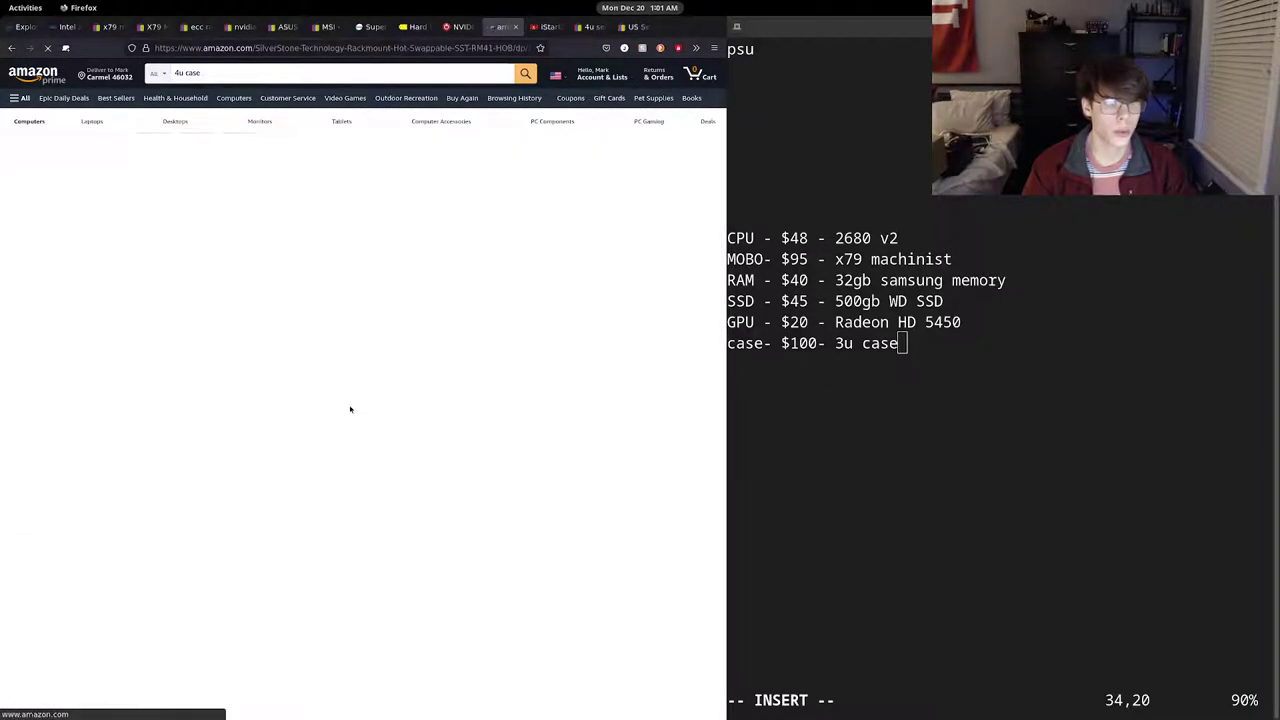
mouse_move(187, 303)
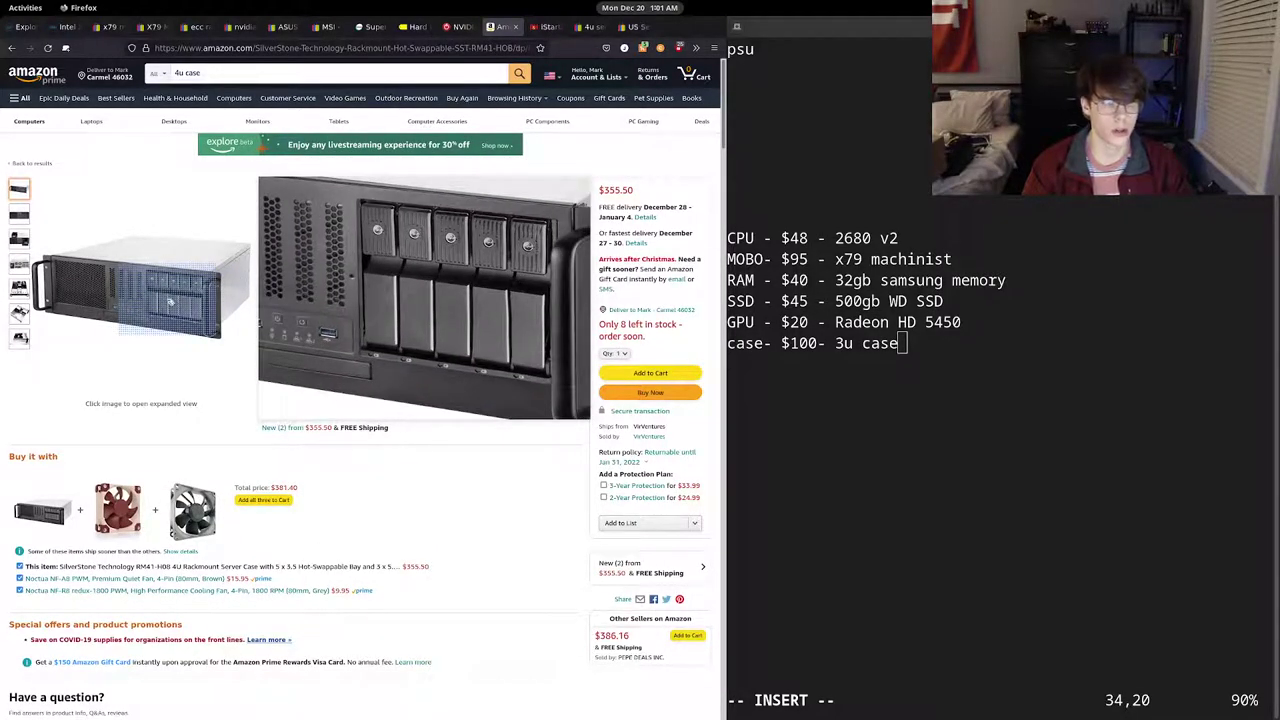
mouse_move(20, 243)
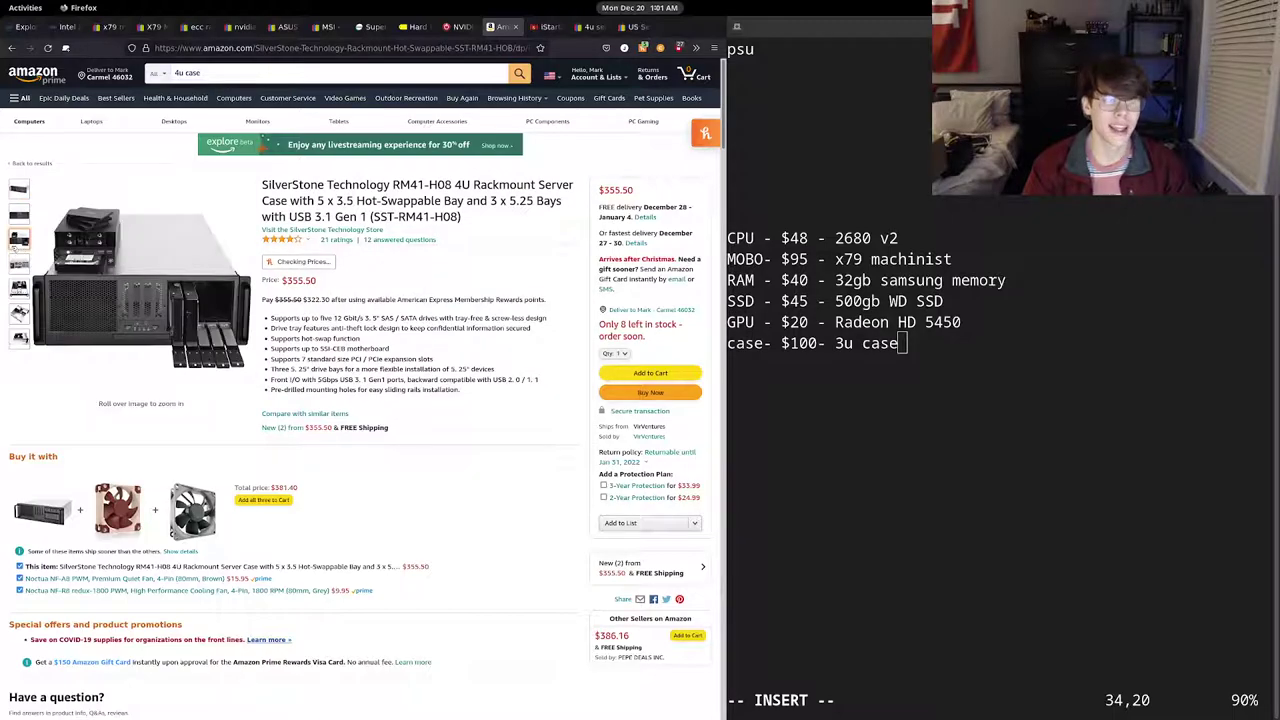
mouse_move(118, 255)
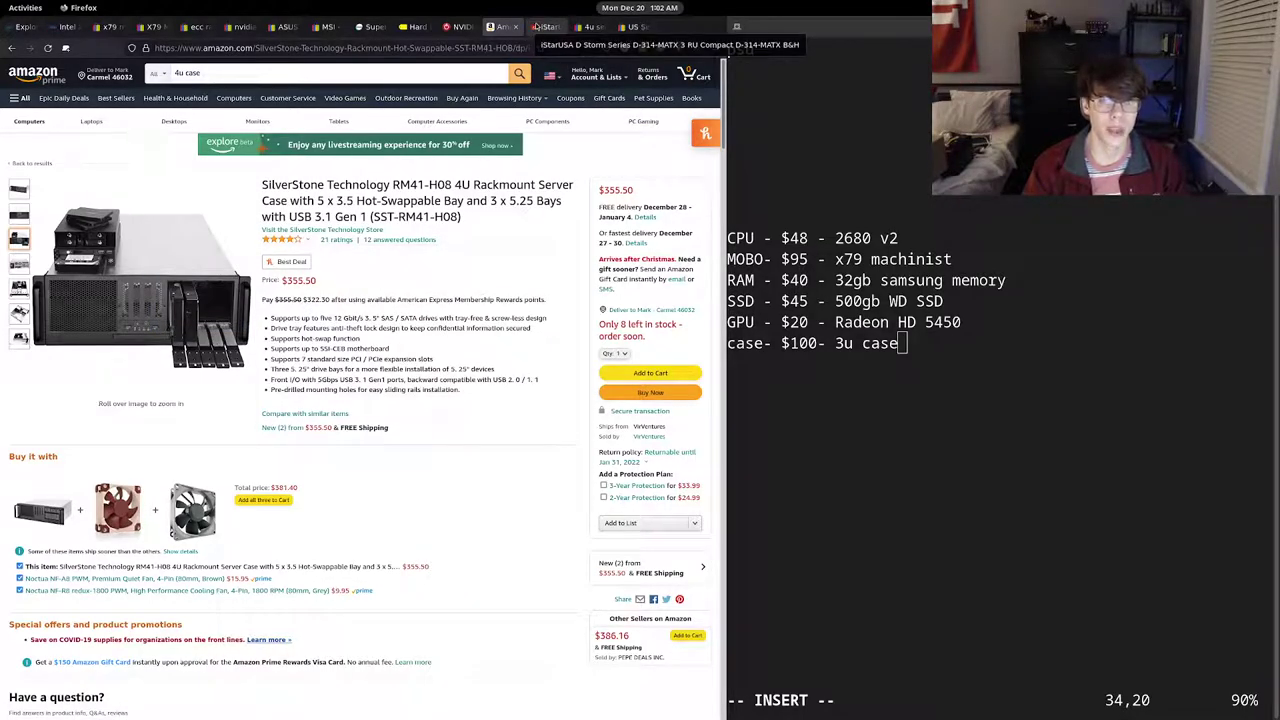
- Return to the iStarUSA D-314-MATX page on B&H, view the top-view image, and expand the full list of key features
click(537, 27)
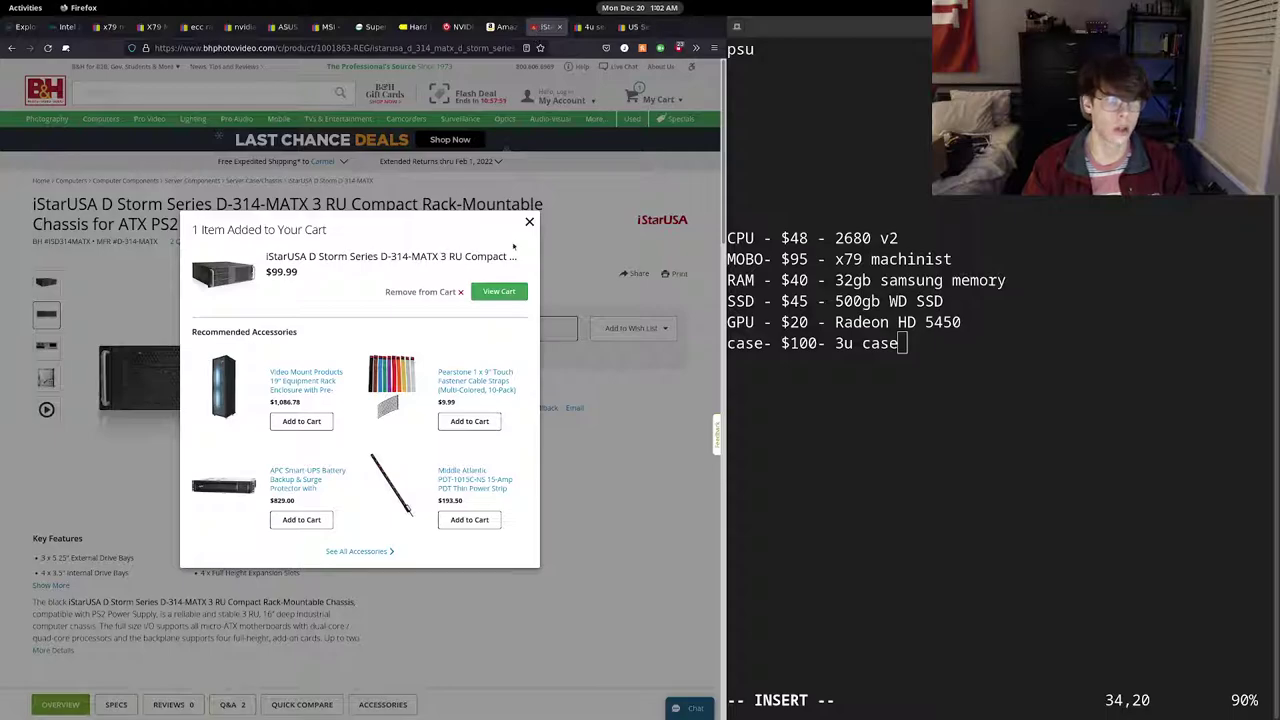
click(529, 222)
click(46, 378)
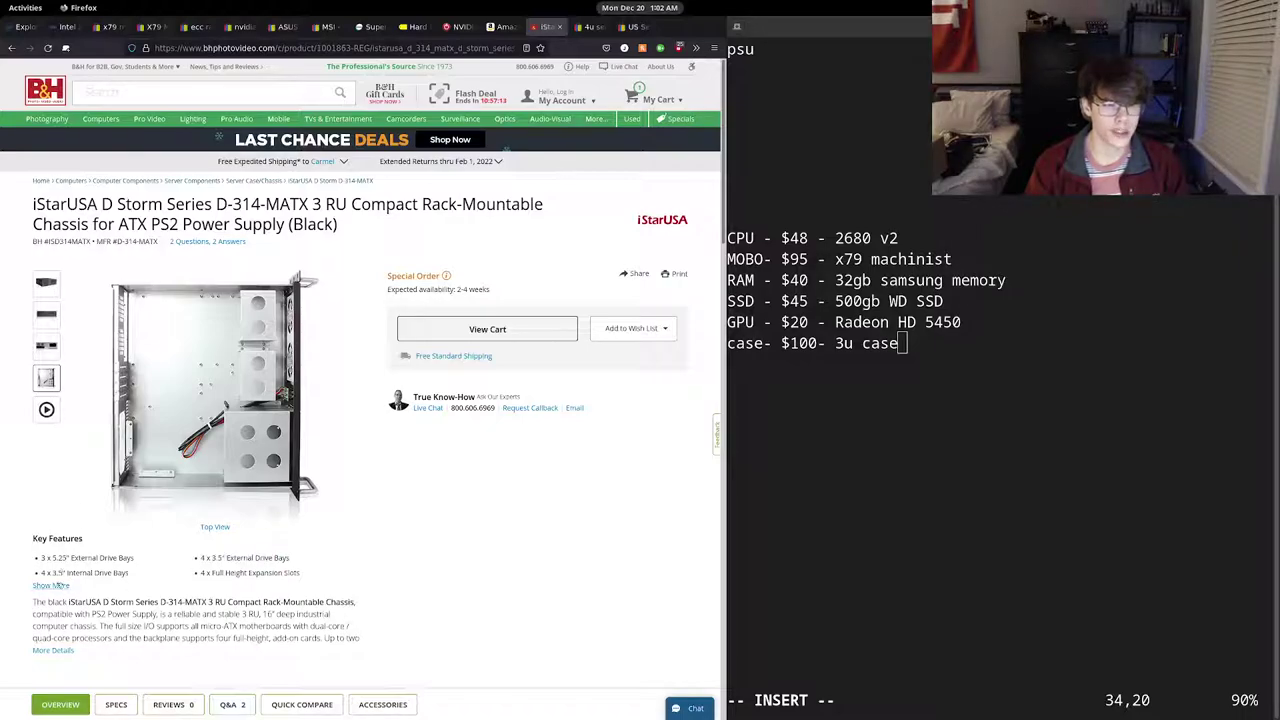
click(50, 585)
scroll(104, 572, down, 2)
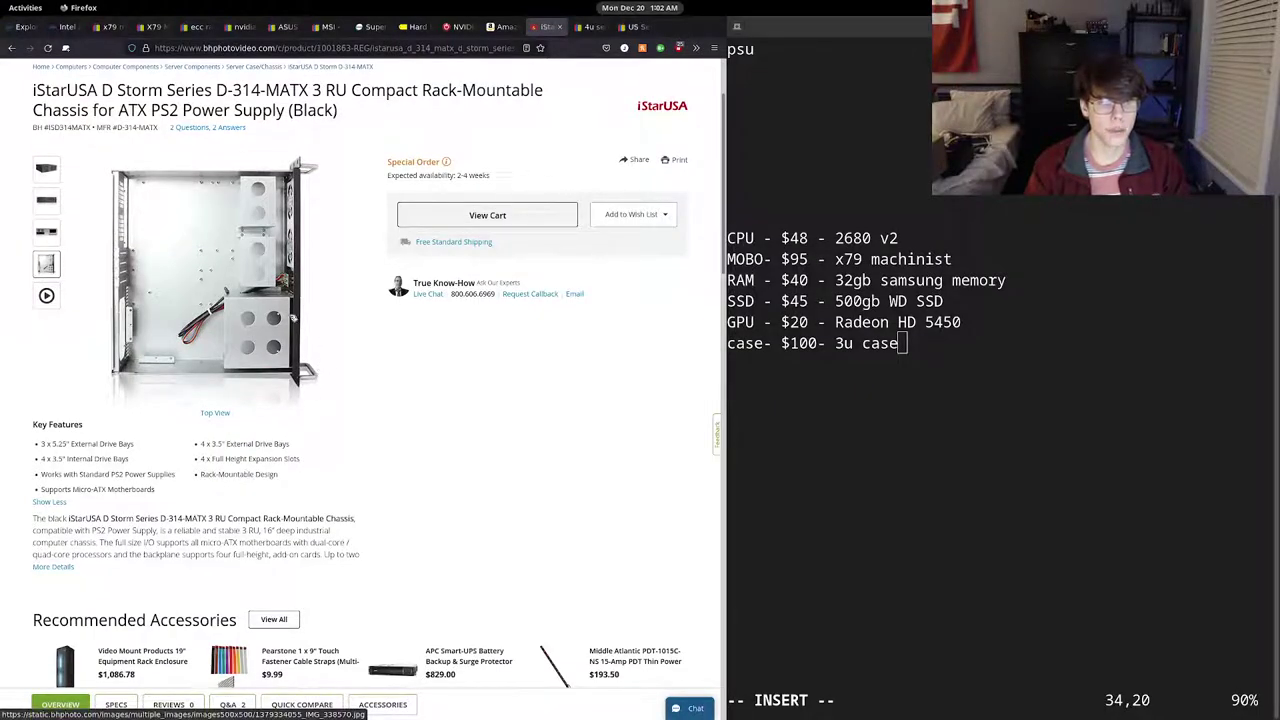
- Return to the eBay tab, search for "sliding rails server", and browse the rail kit listings and their prices
click(590, 27)
triple_click(219, 96)
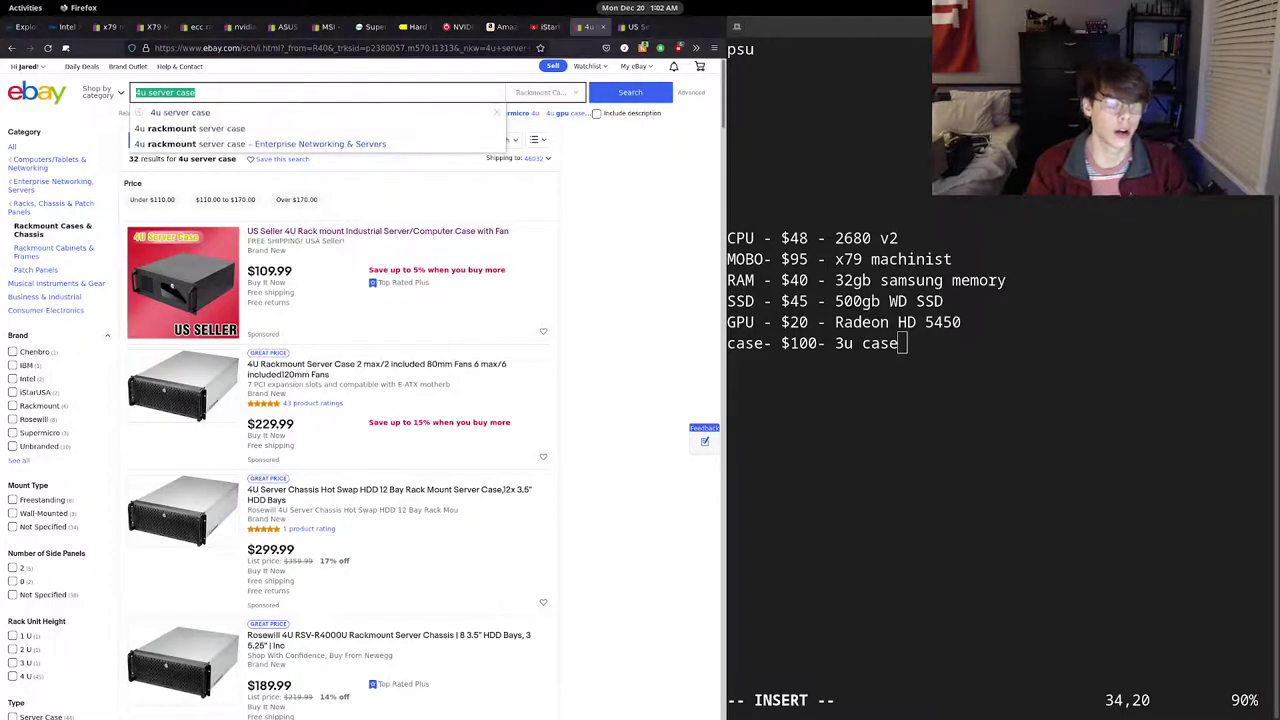
text(sliding rails )
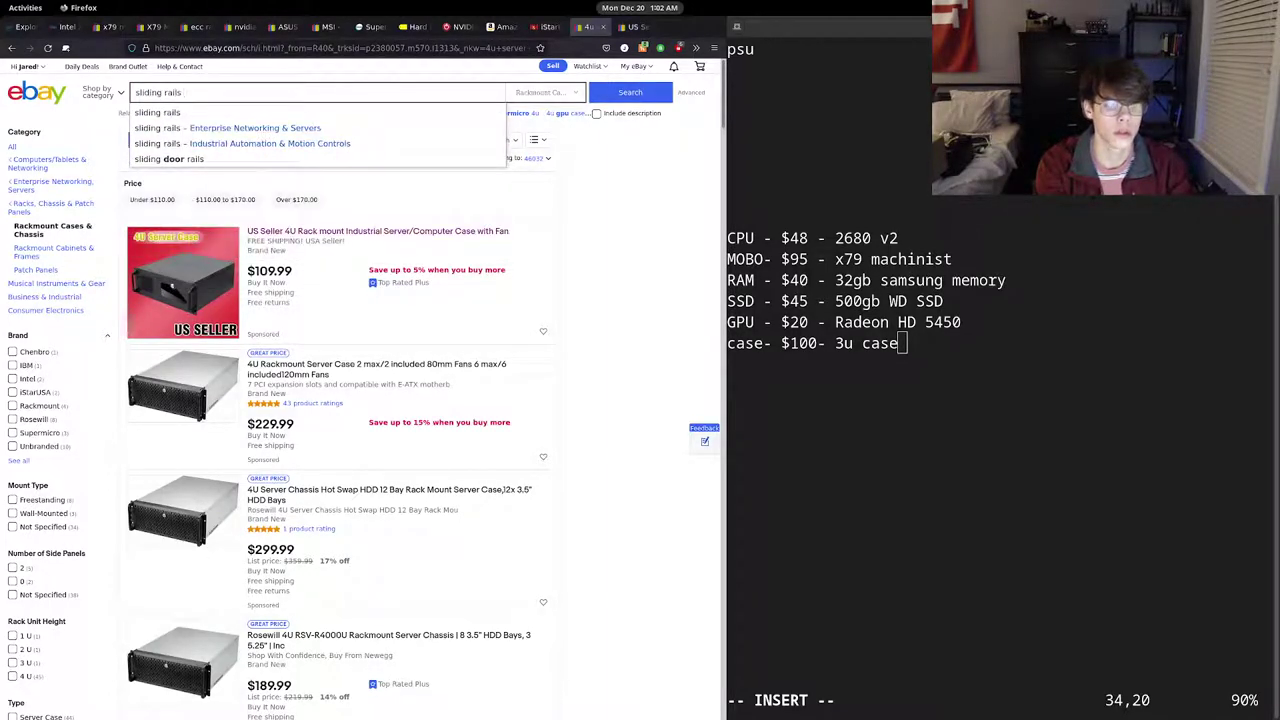
text(server)
key(Return)
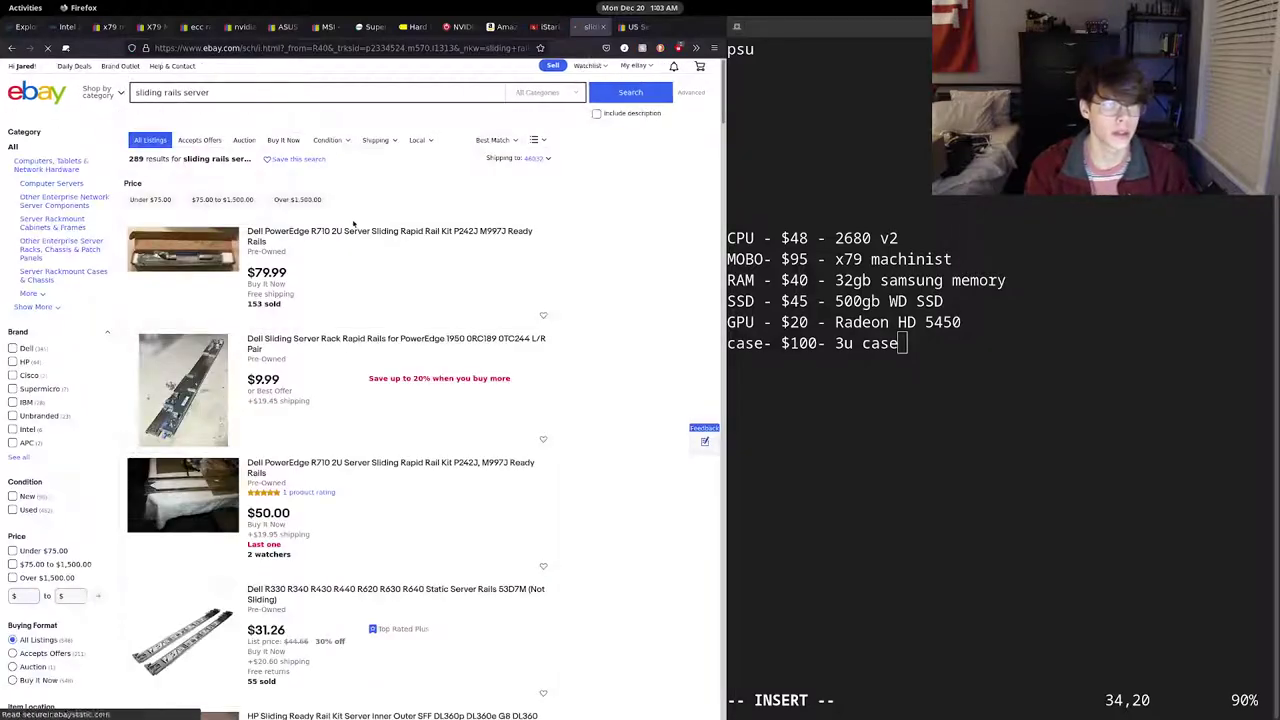
scroll(276, 258, down, 3)
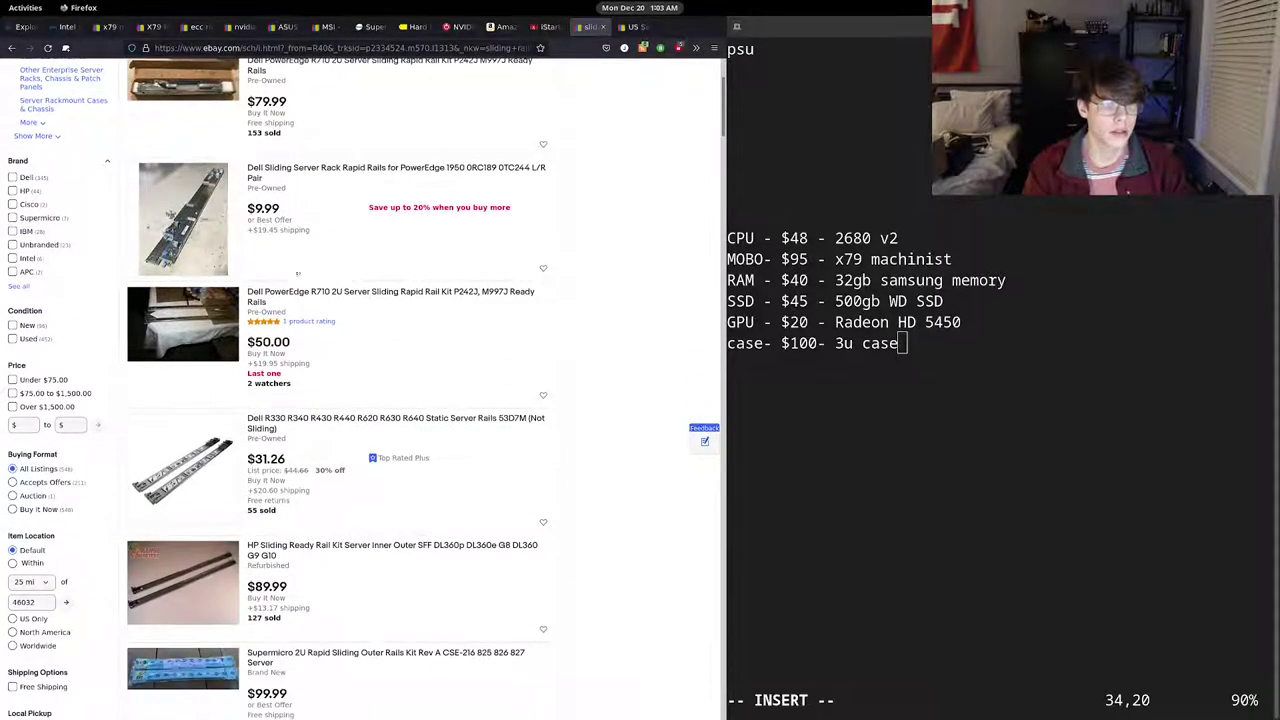
scroll(341, 310, down, 8)
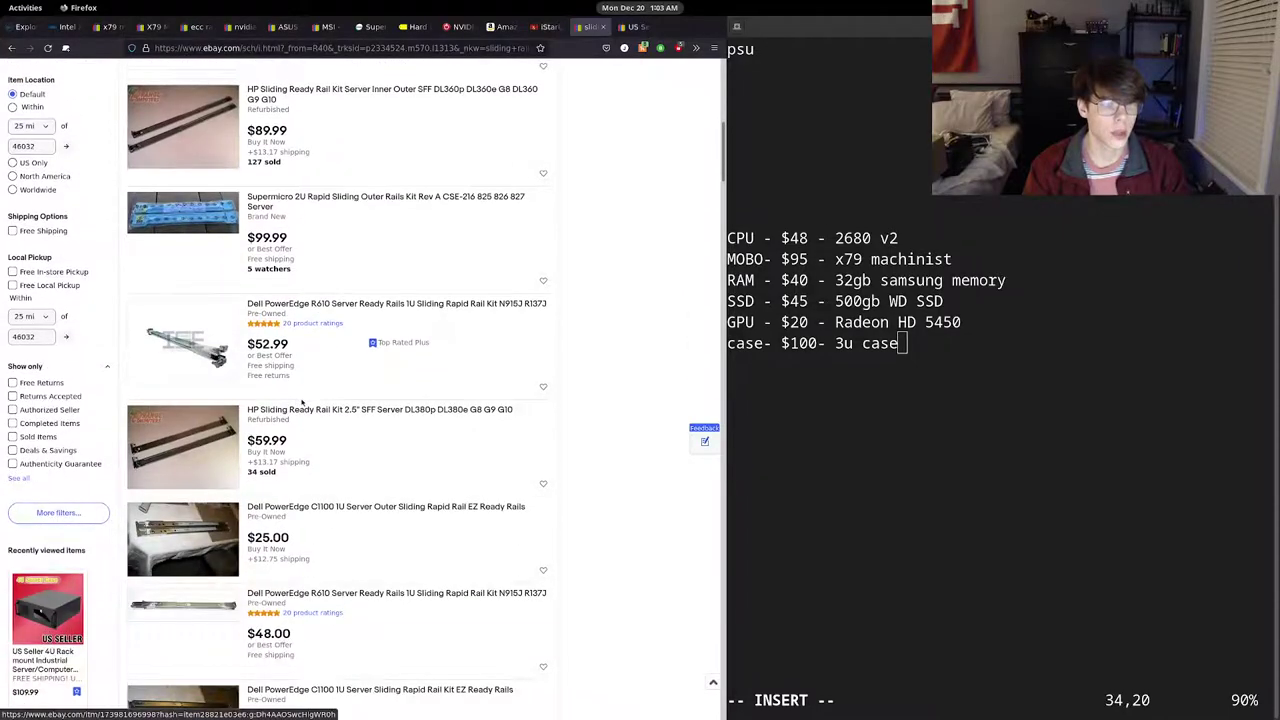
scroll(411, 437, down, 3)
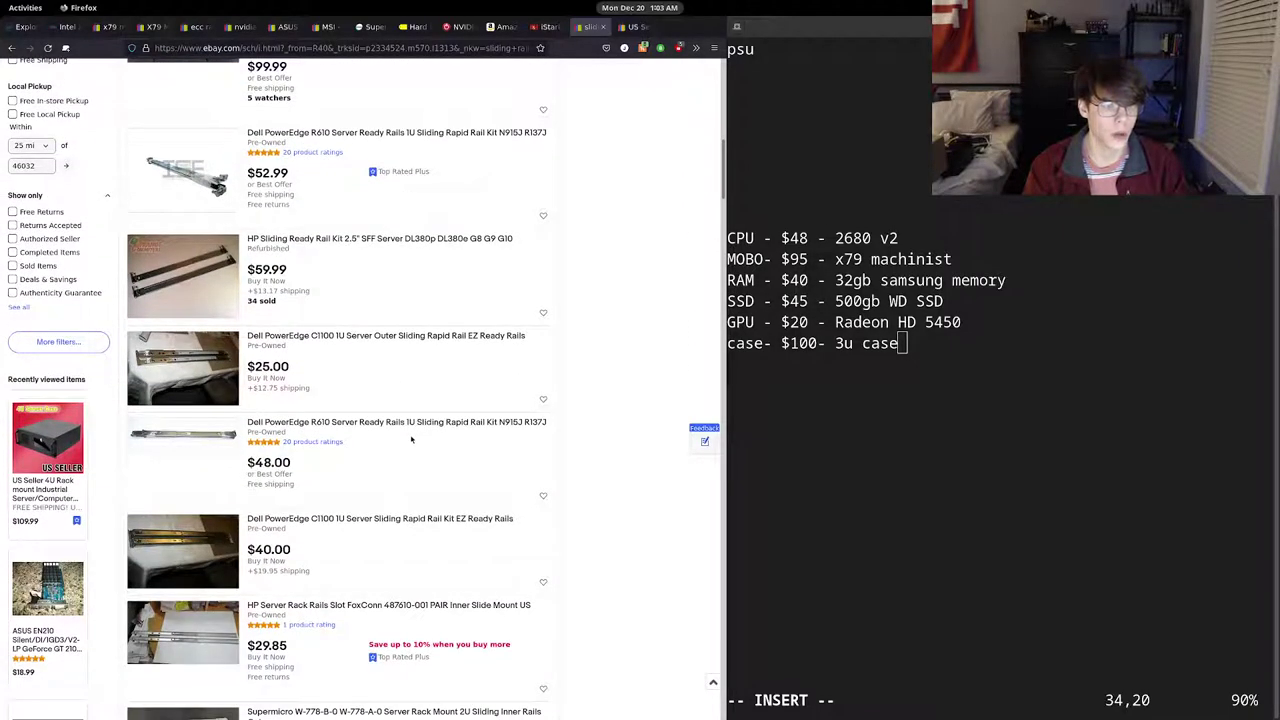
scroll(410, 438, down, 2)
scroll(373, 428, down, 6)
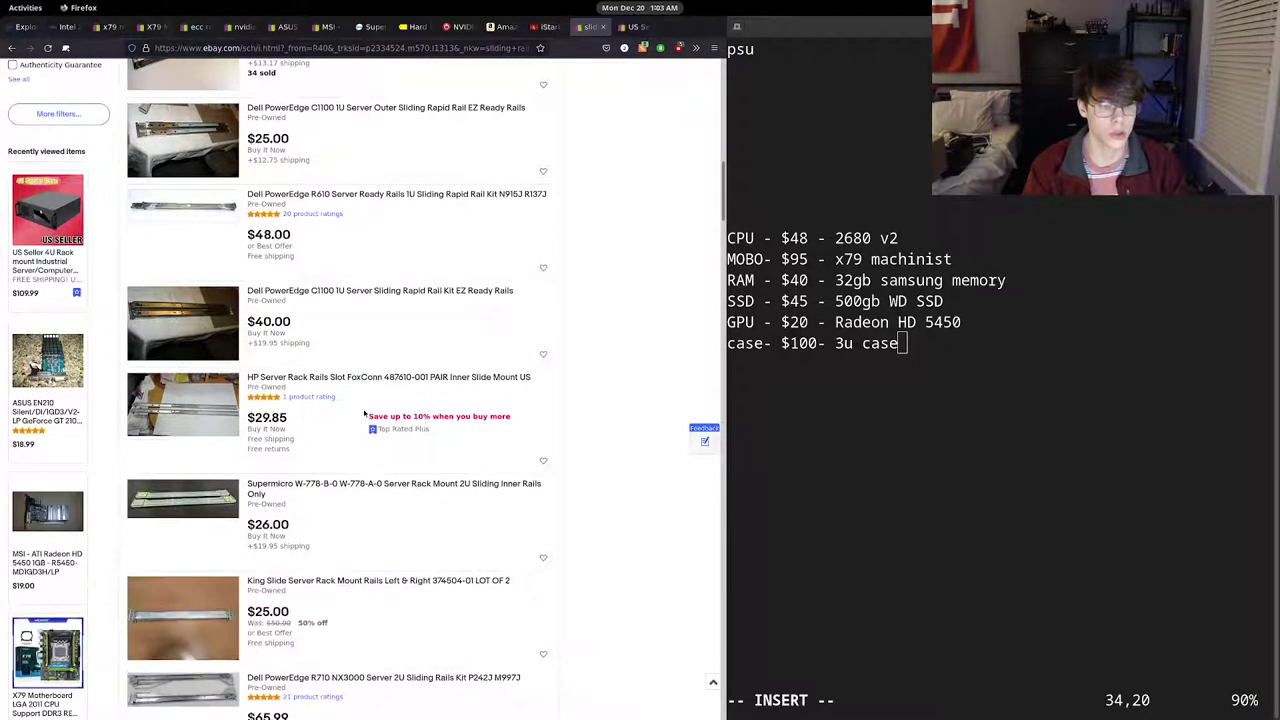
scroll(358, 418, down, 2)
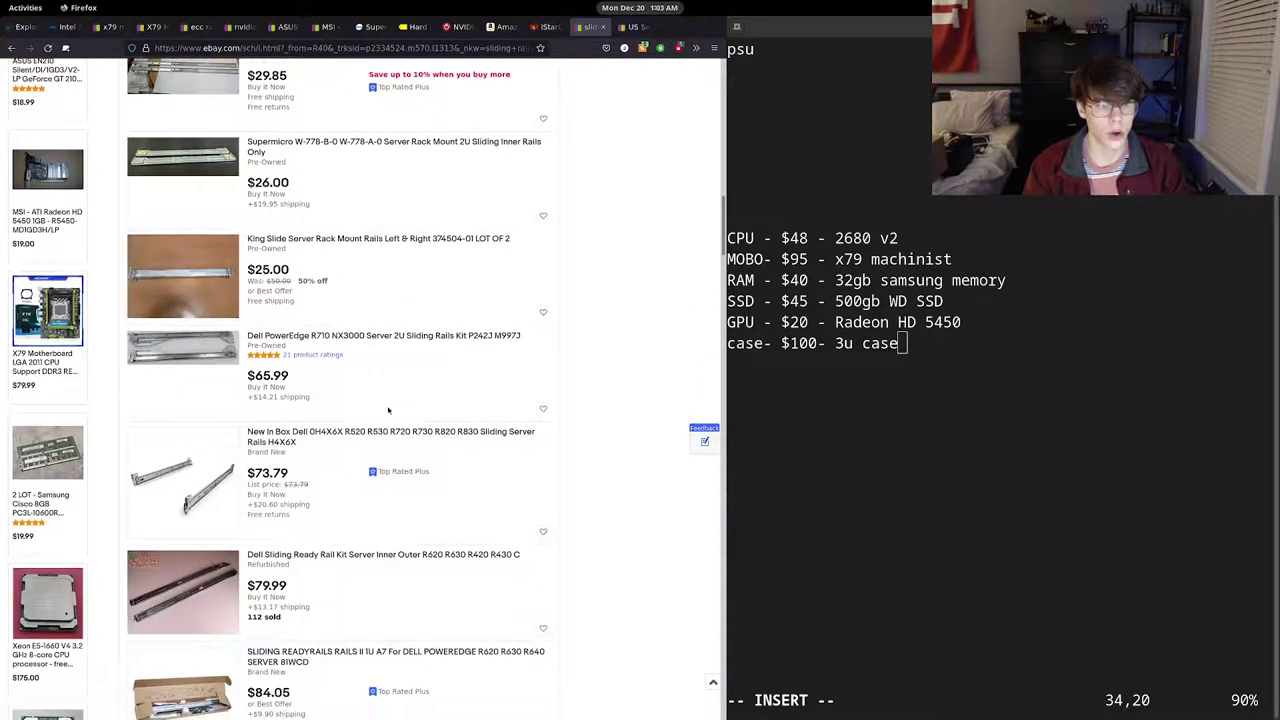
- Refine the eBay search to "sliding rails server rm41" and look through the results
scroll(424, 411, up, 20)
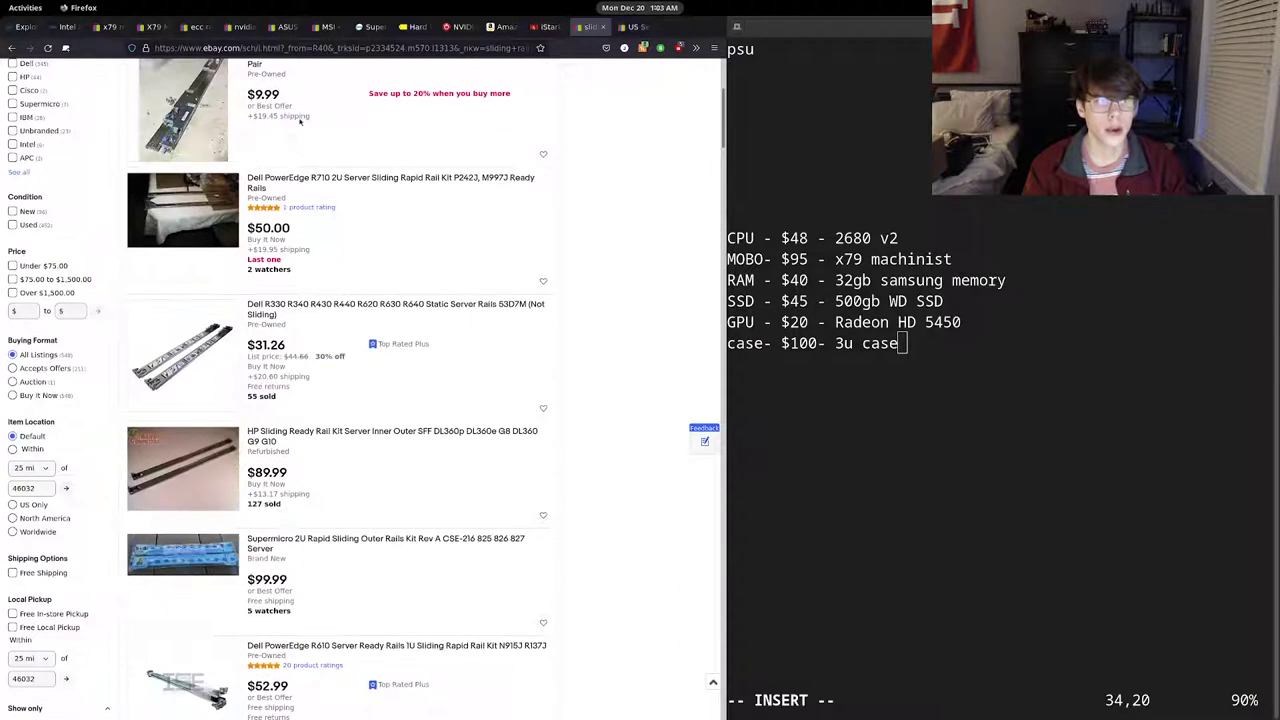
click(233, 98)
text(rm)
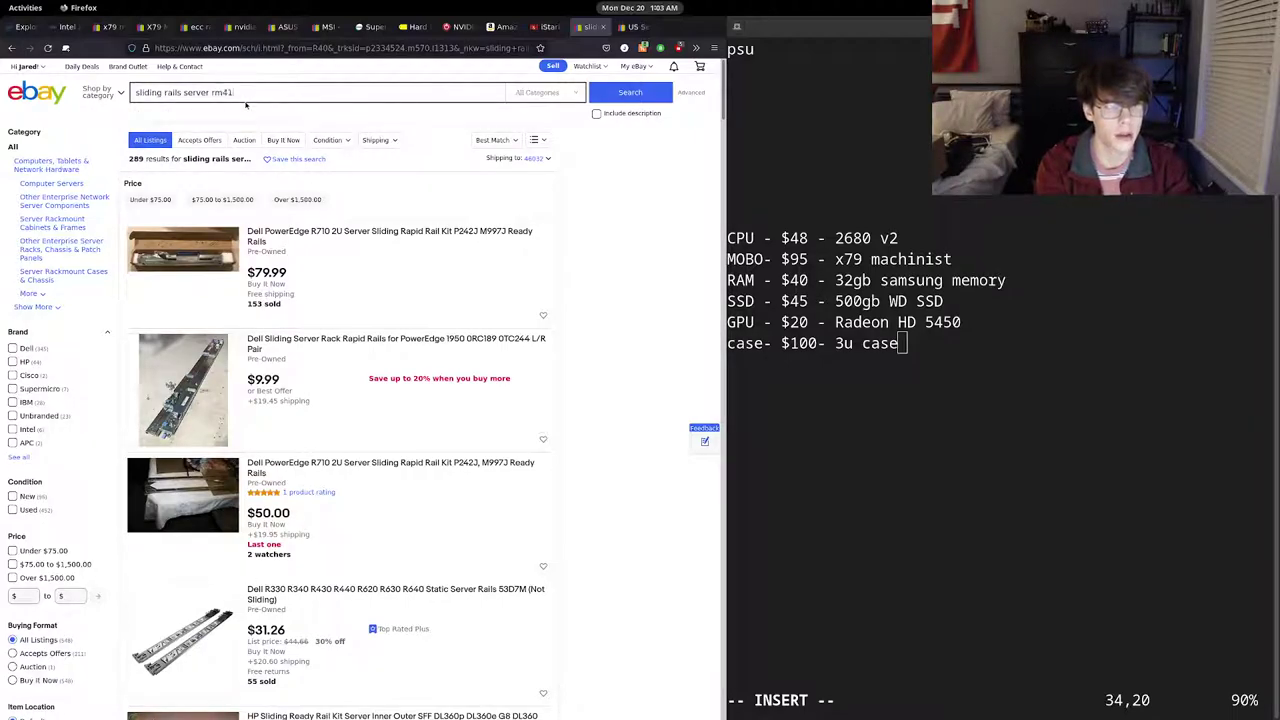
text(41)
key(Return)
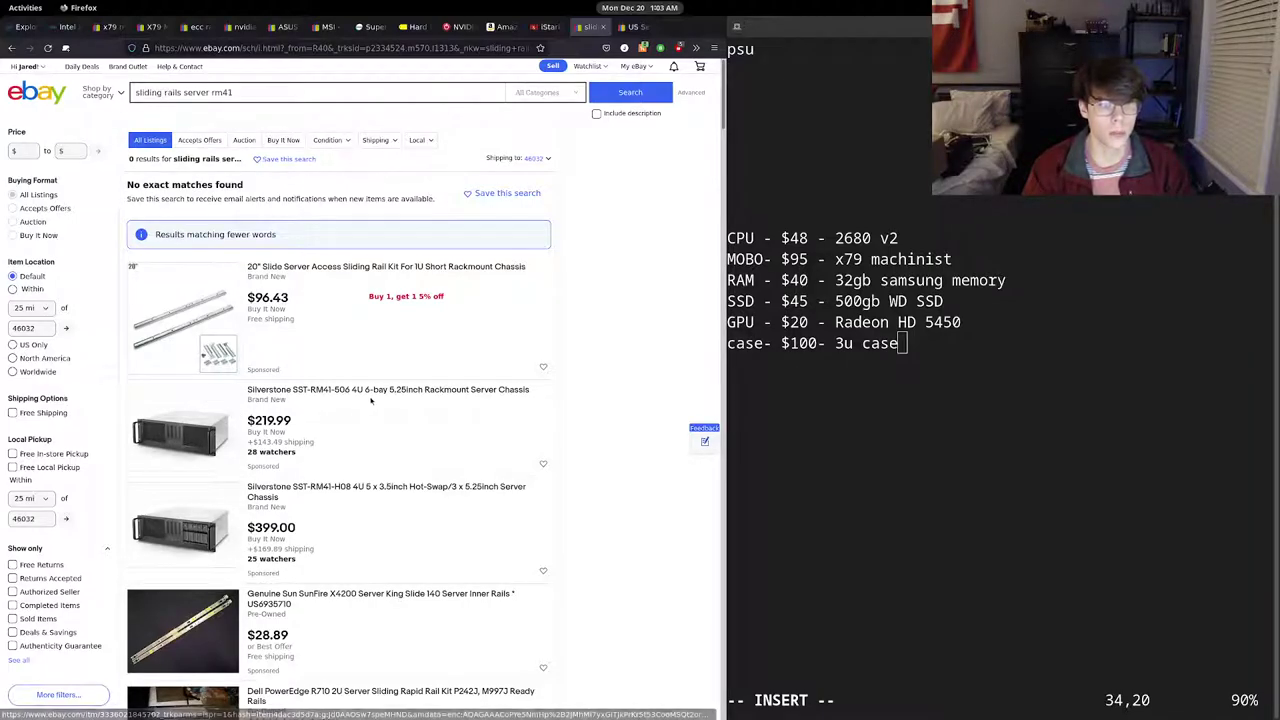
scroll(380, 410, down, 2)
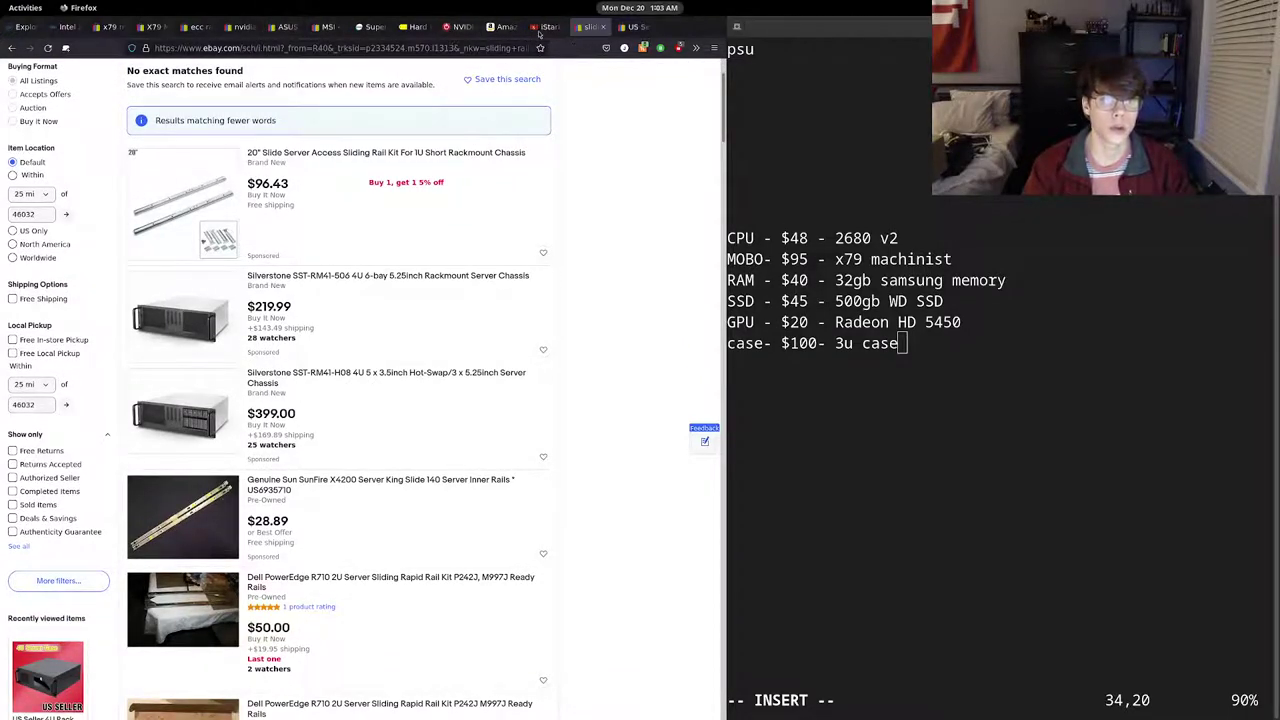
- Switch to the Amazon tab and search for "4u sliding rails"
click(487, 32)
click(243, 78)
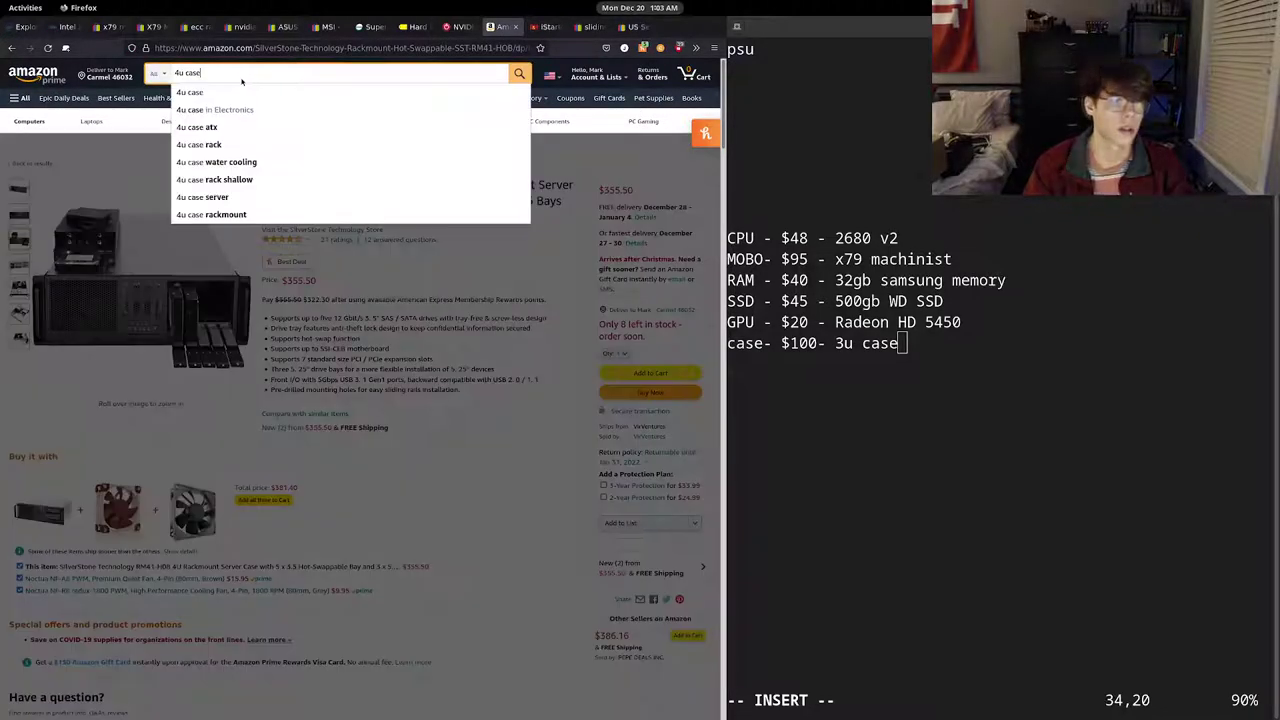
key(BackSpace)
key(BackSpace)
key(BackSpace)
key(BackSpace)
text(sli)
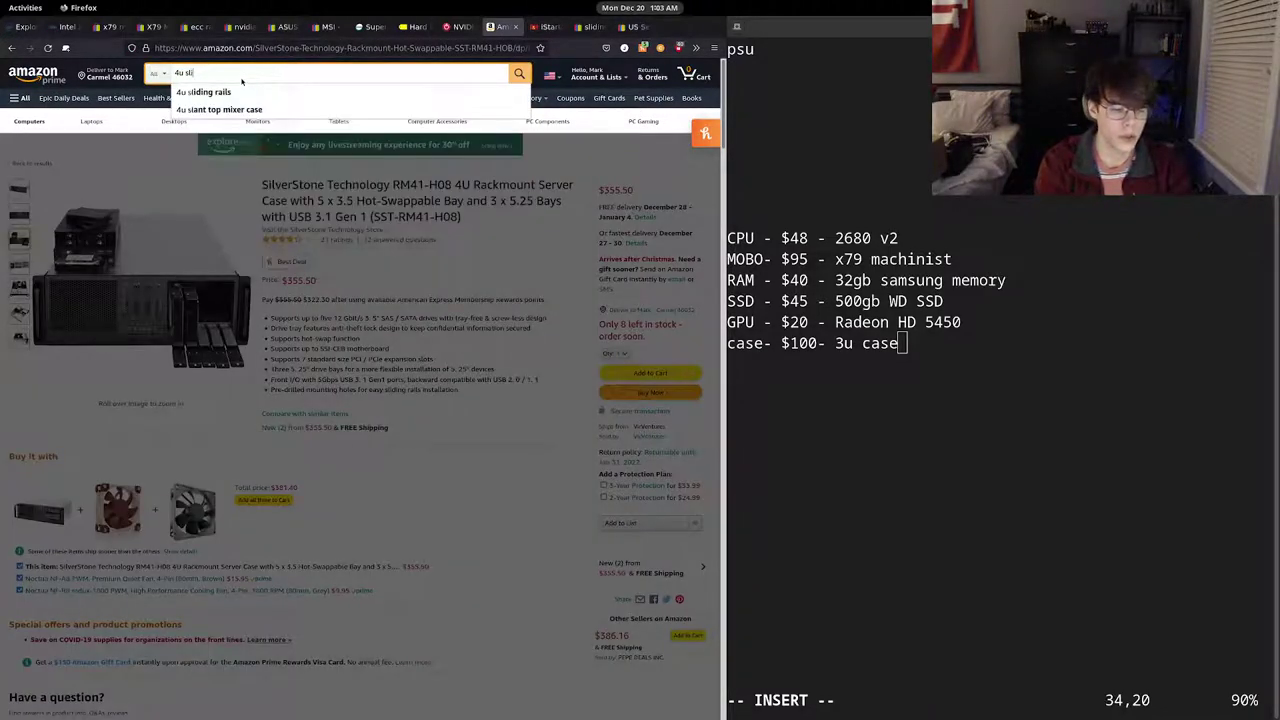
text(ding rails)
key(Return)
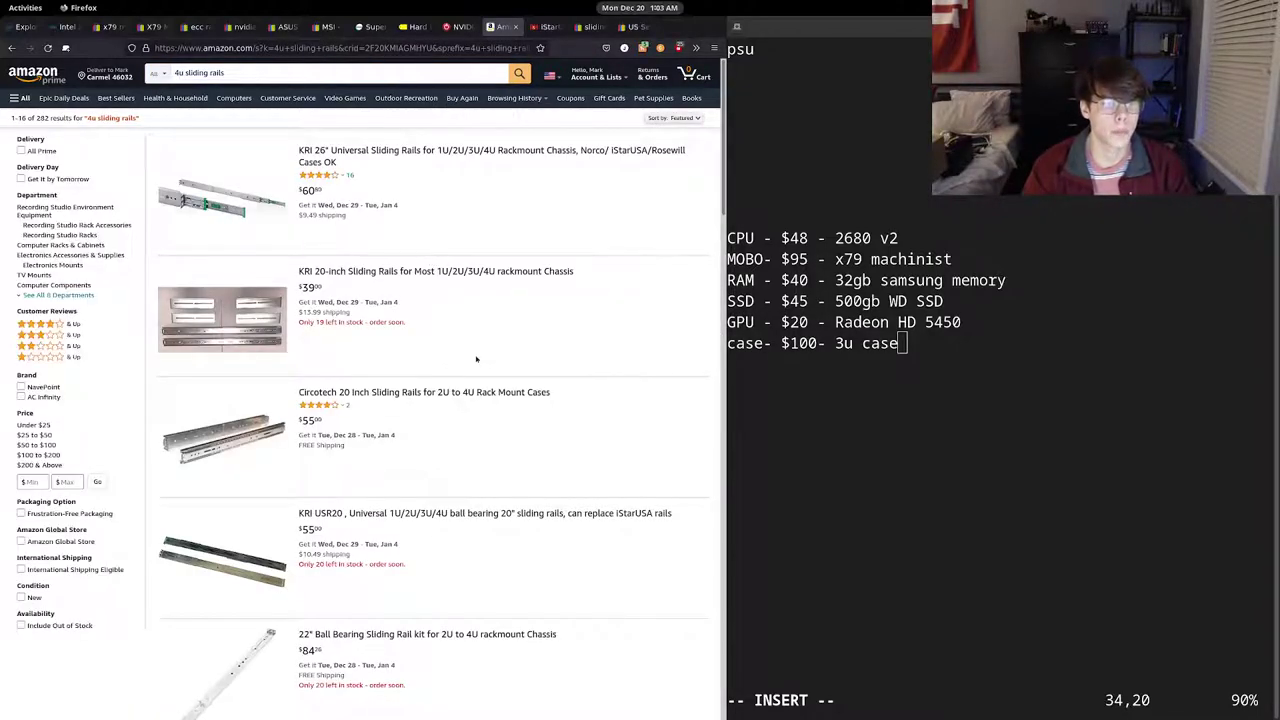
- Browse the Amazon rail results, then open the KRI 20-inch Sliding Rails listing and examine its price and product photos
scroll(485, 361, down, 3)
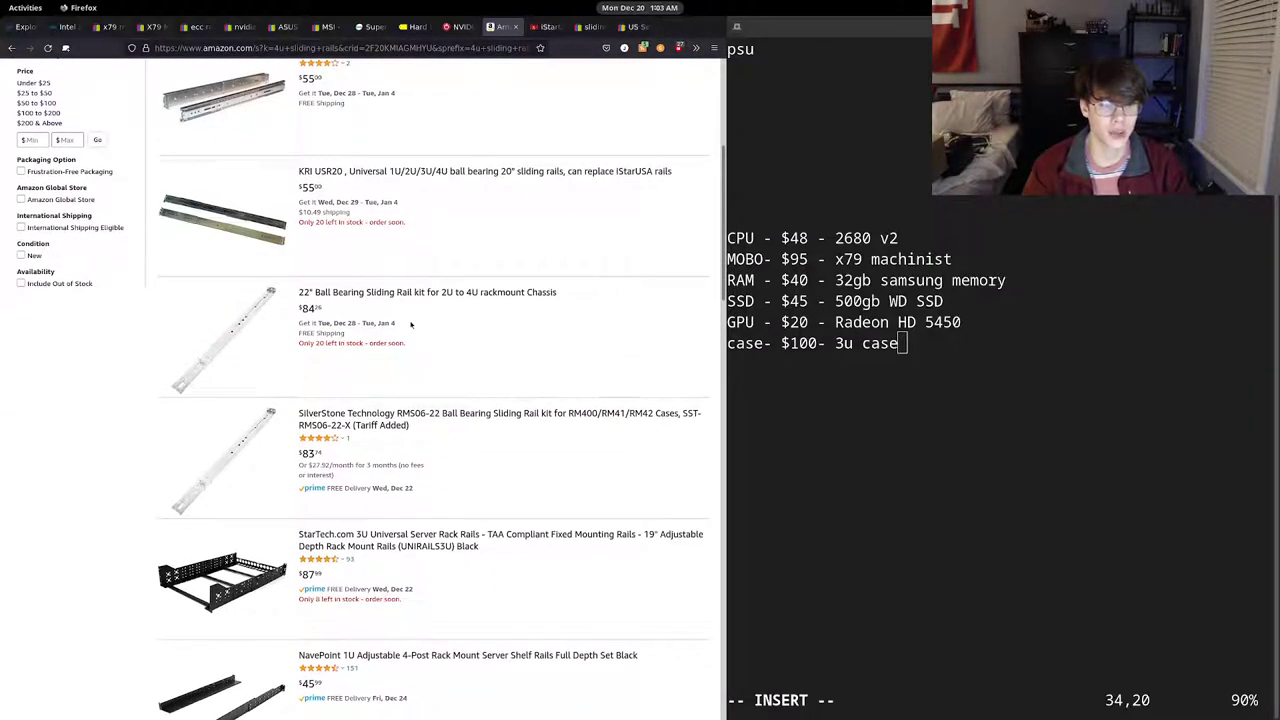
scroll(410, 325, down, 2)
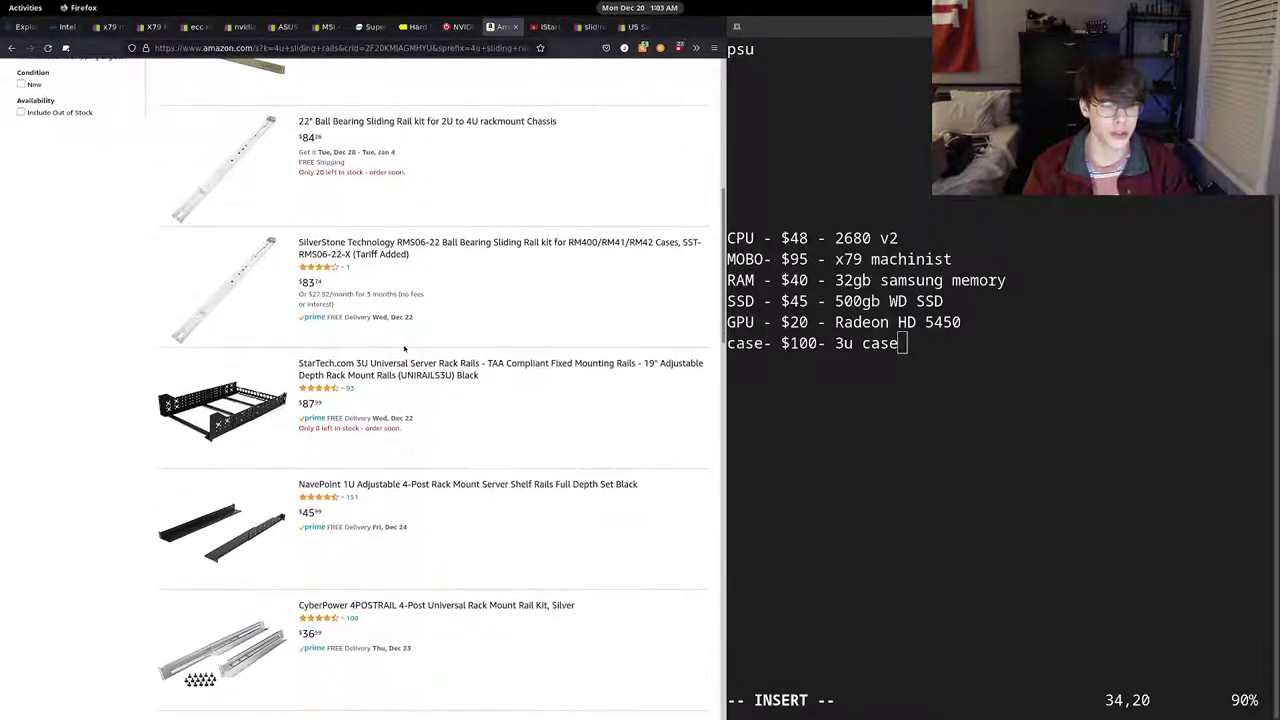
scroll(362, 490, down, 2)
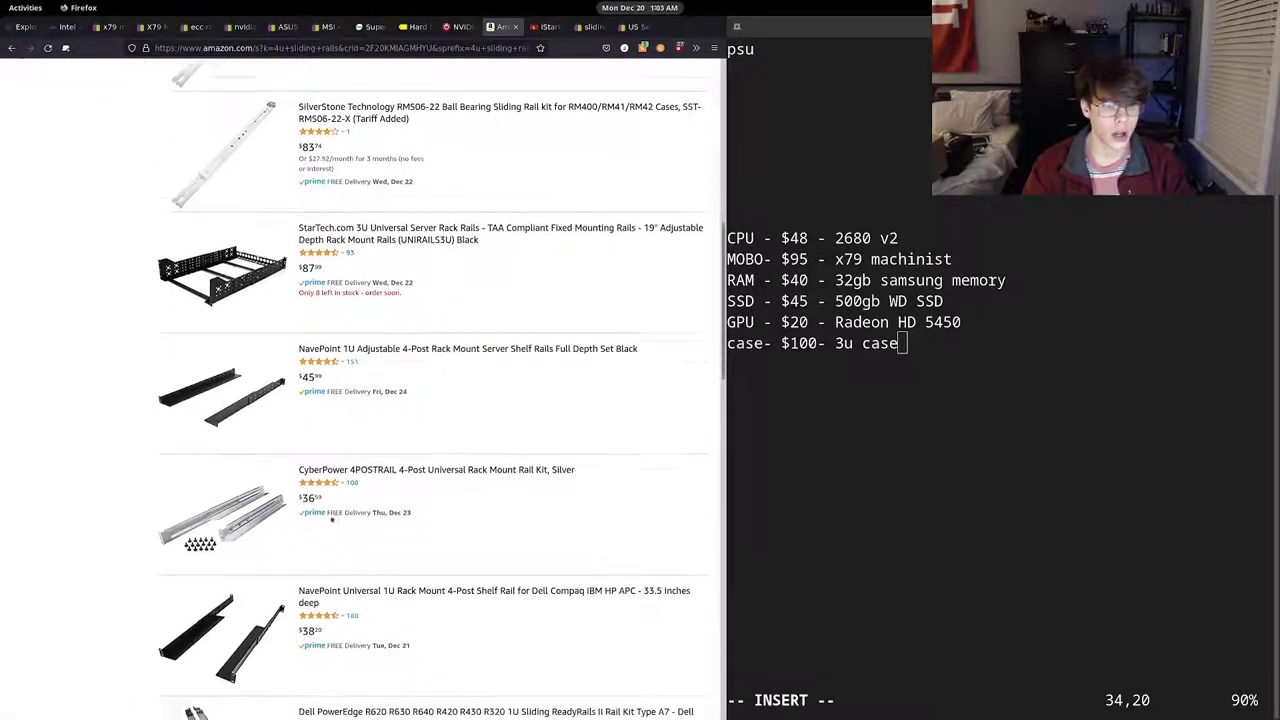
scroll(322, 478, down, 2)
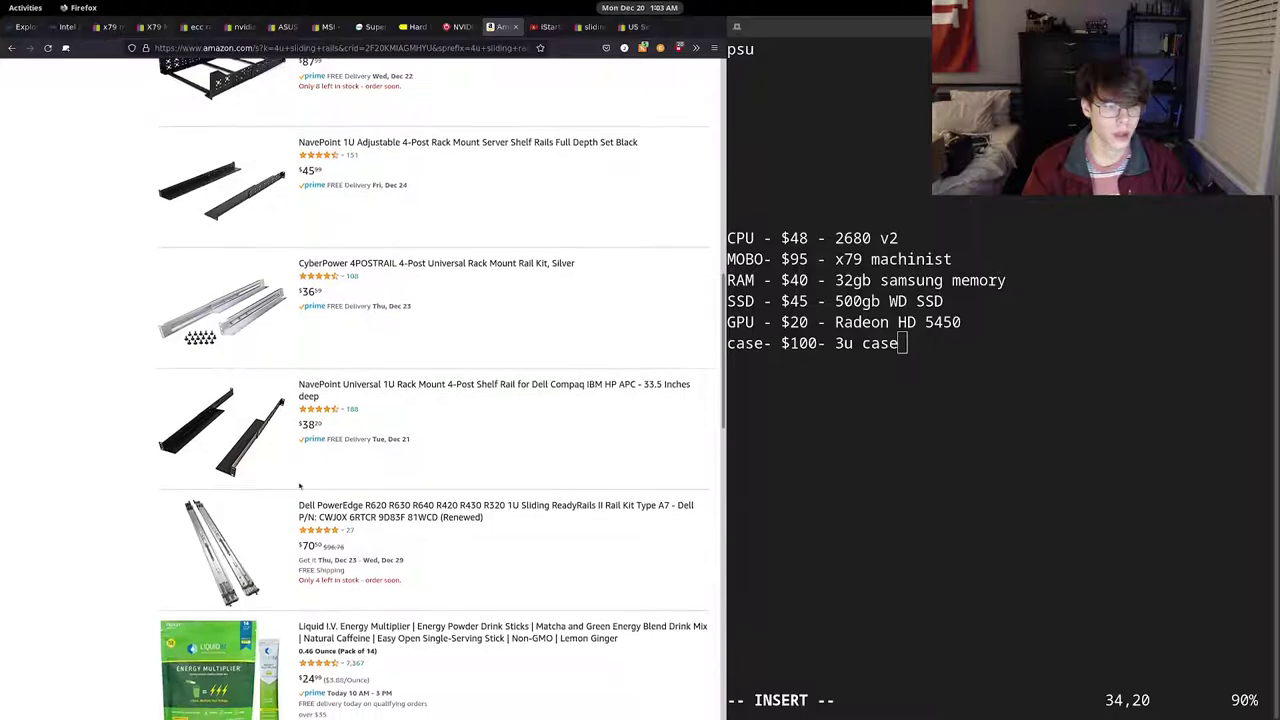
scroll(345, 410, down, 7)
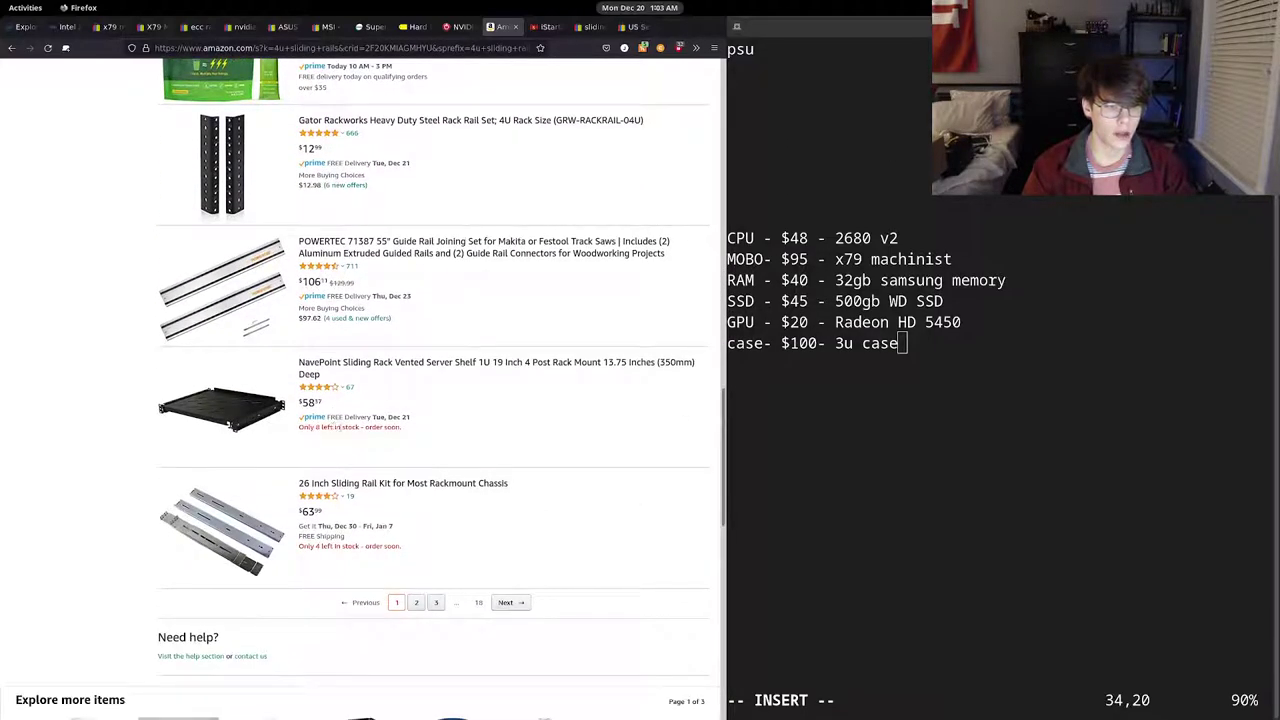
scroll(485, 470, up, 20)
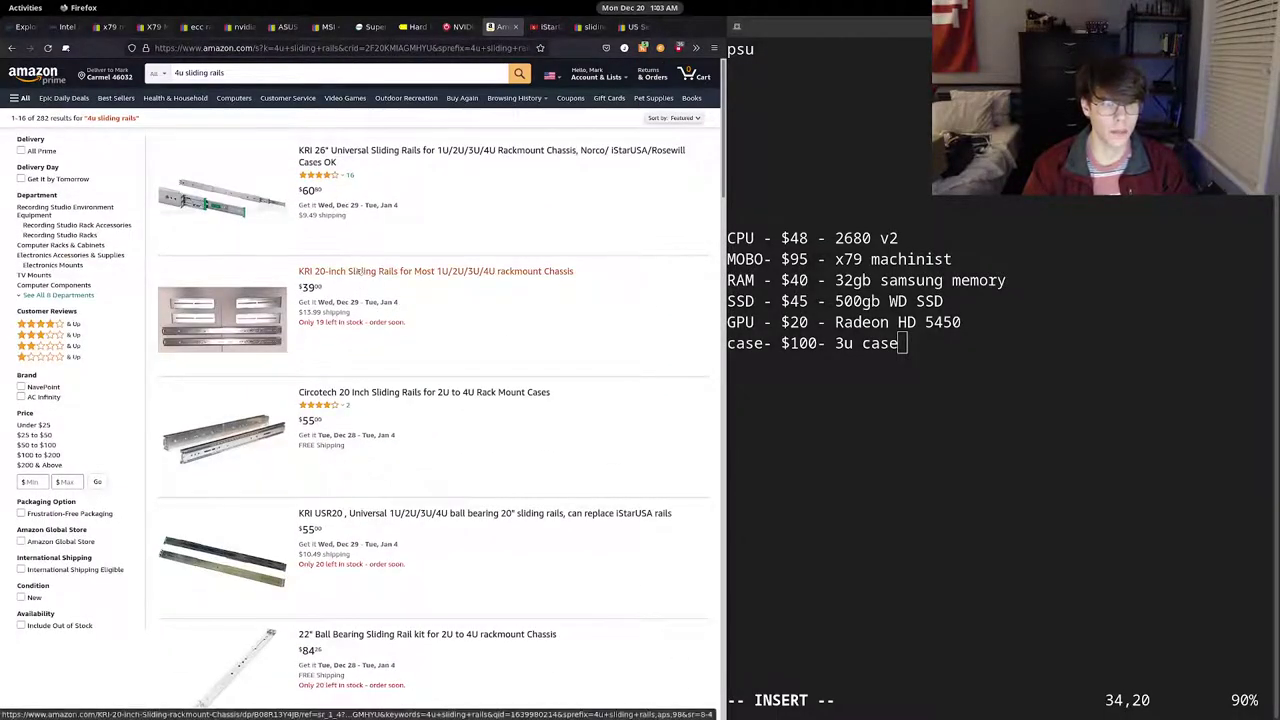
click(362, 271)
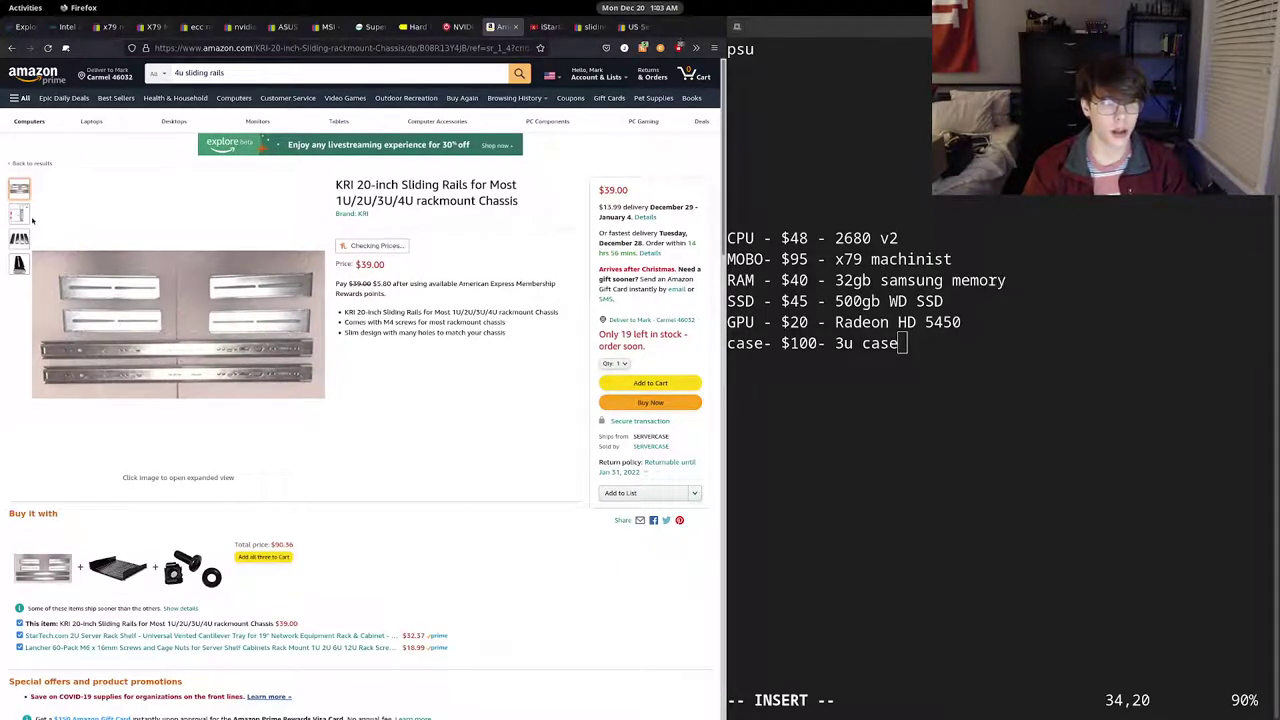
mouse_move(19, 213)
mouse_move(20, 239)
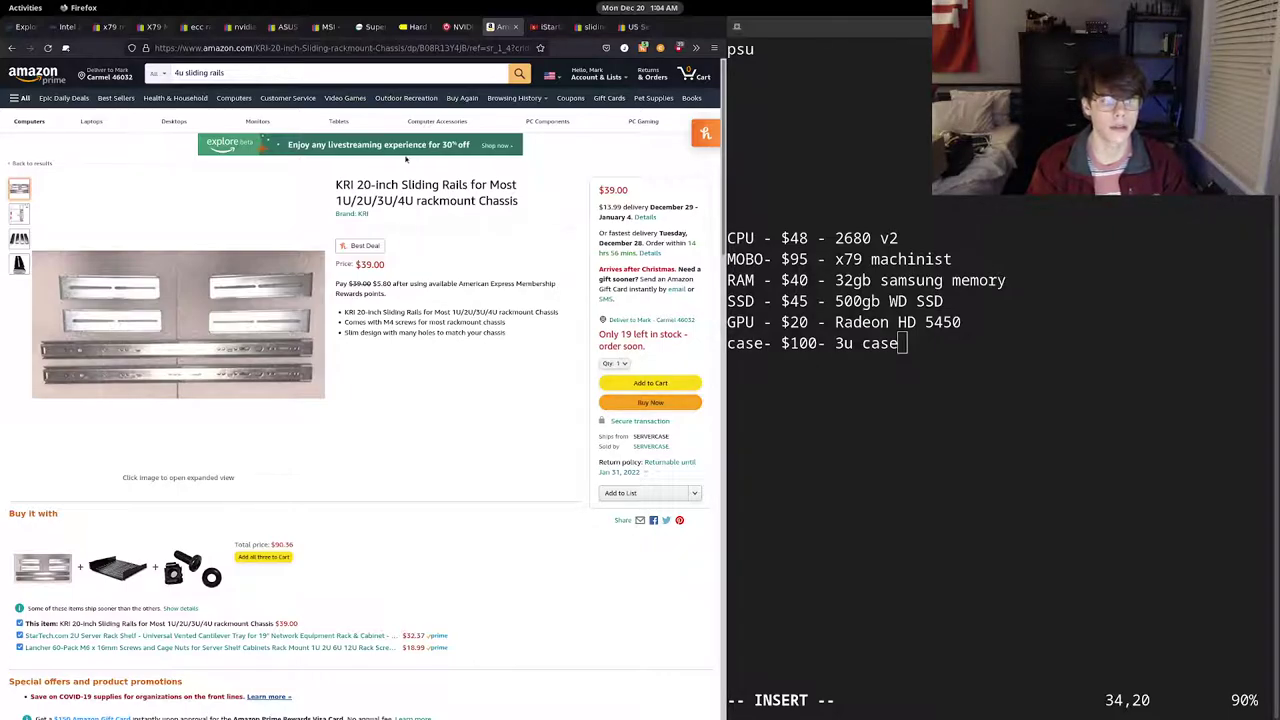
- Search Amazon for "power supply"
click(297, 72)
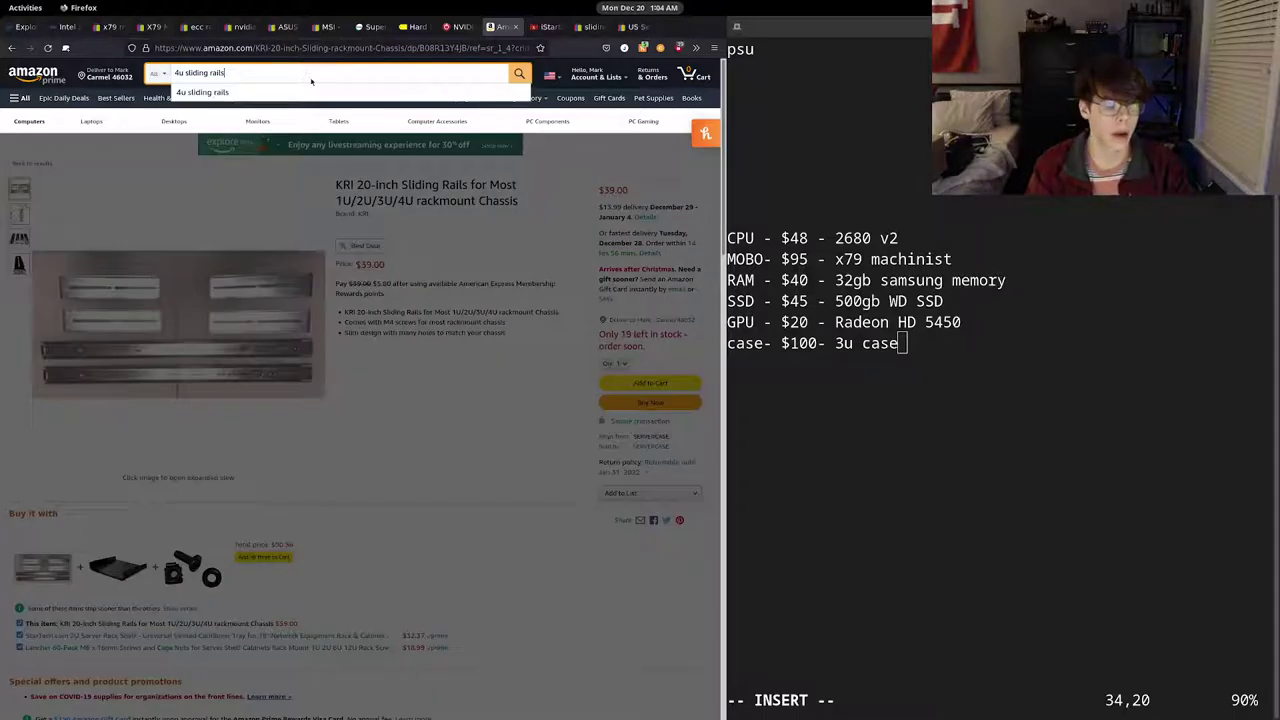
key(ctrl+a)
text(power)
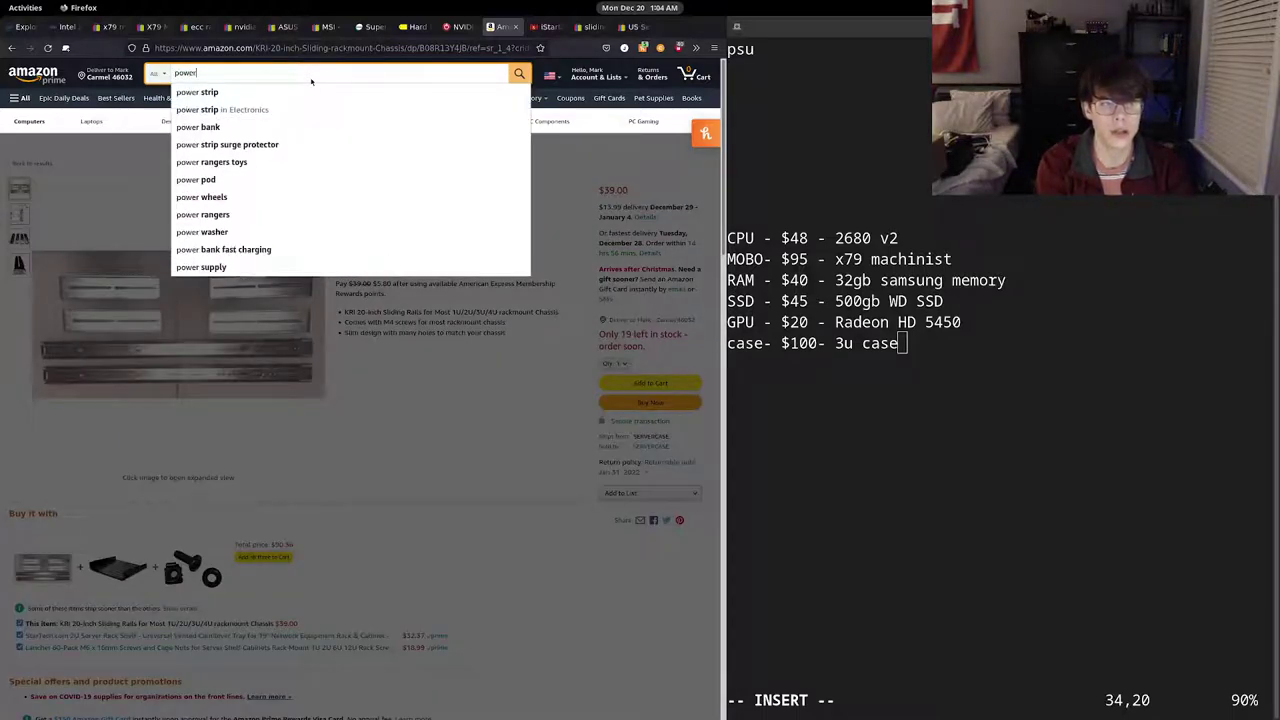
text( supply)
key(Return)
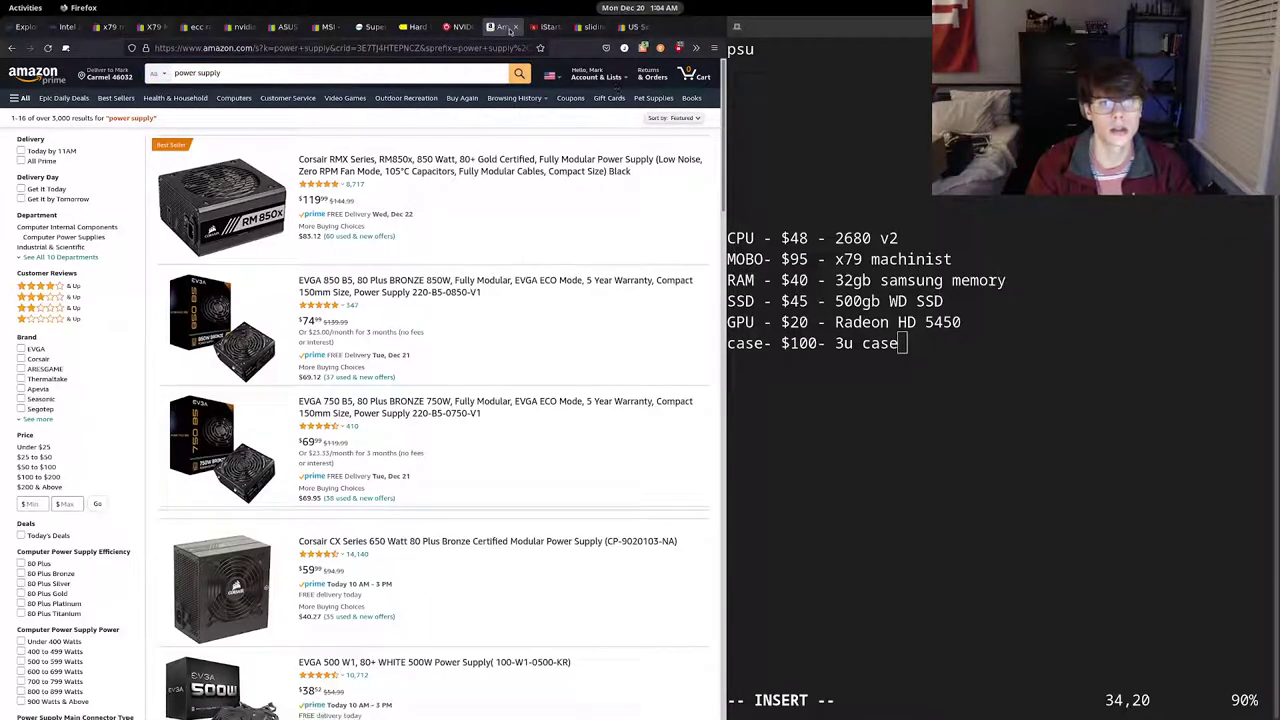
- Close the iStarUSA case tab and the two eBay tabs, leaving the Amazon power supply results open
click(546, 30)
middle_click(546, 30)
middle_click(546, 30)
middle_click(546, 30)
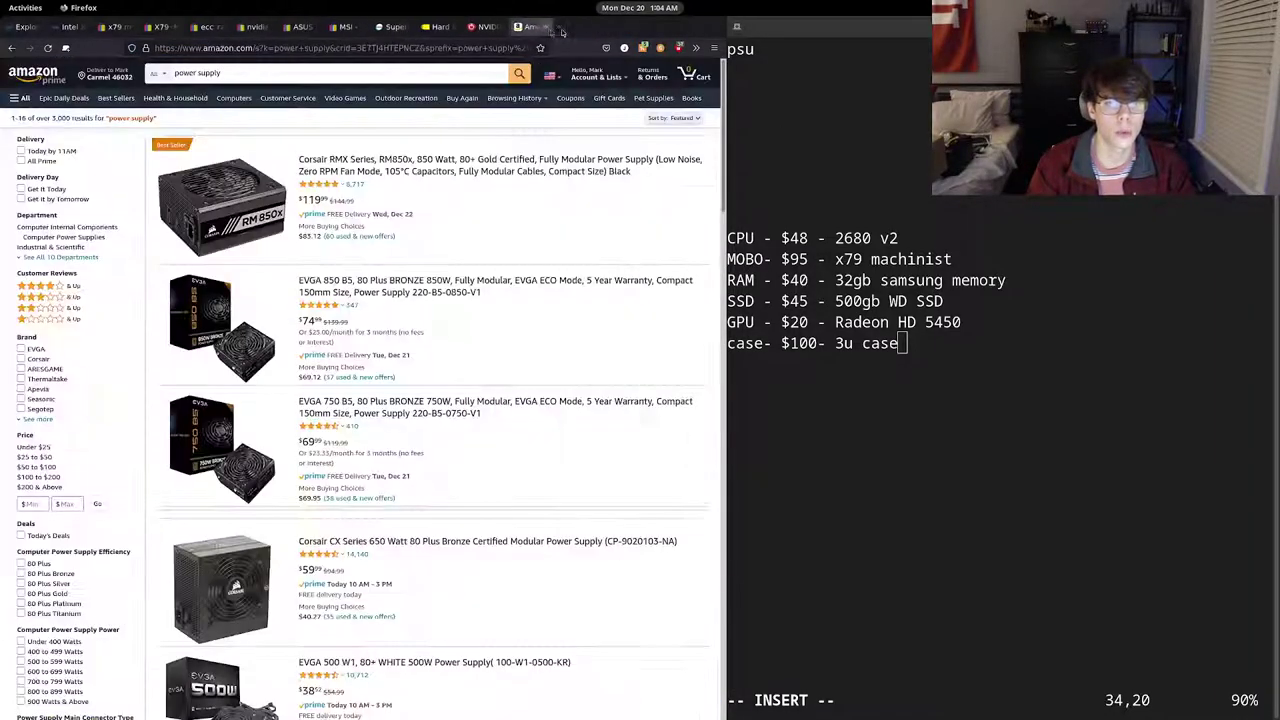
- Open PCPartPicker in a new browser tab, go to the System Builder, and start a new empty parts list
click(598, 33)
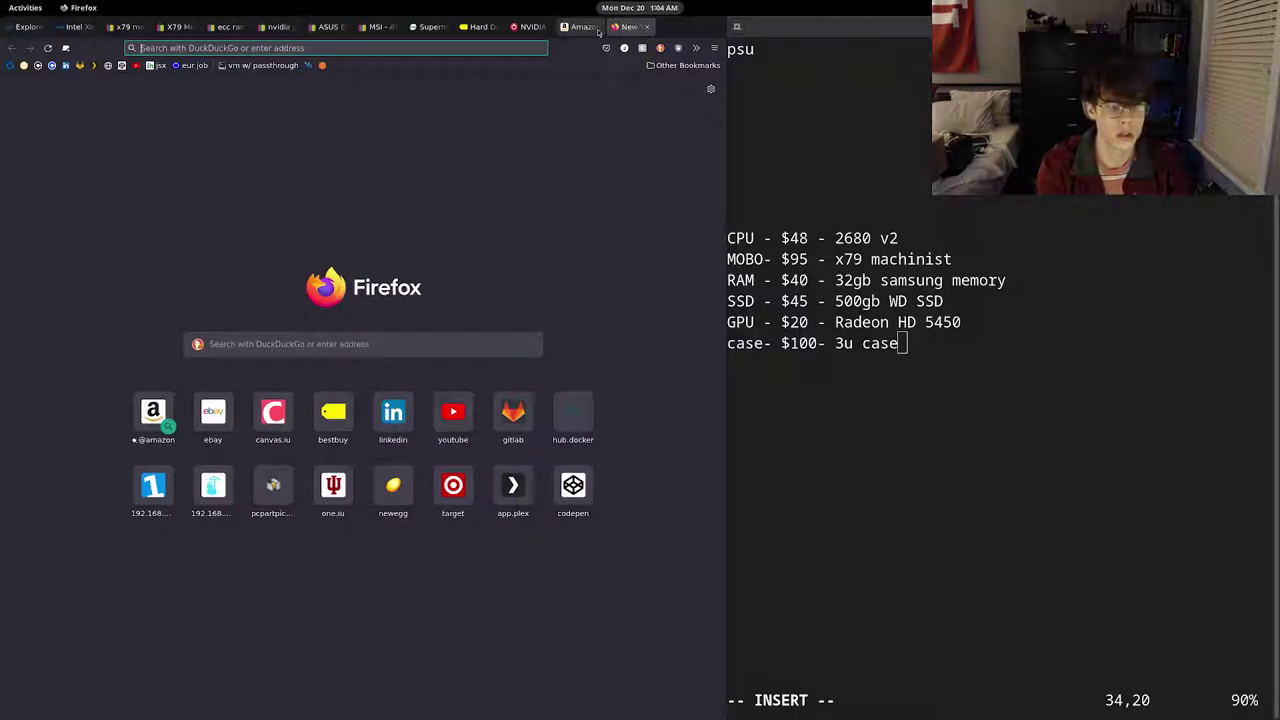
text(pcp)
key(Return)
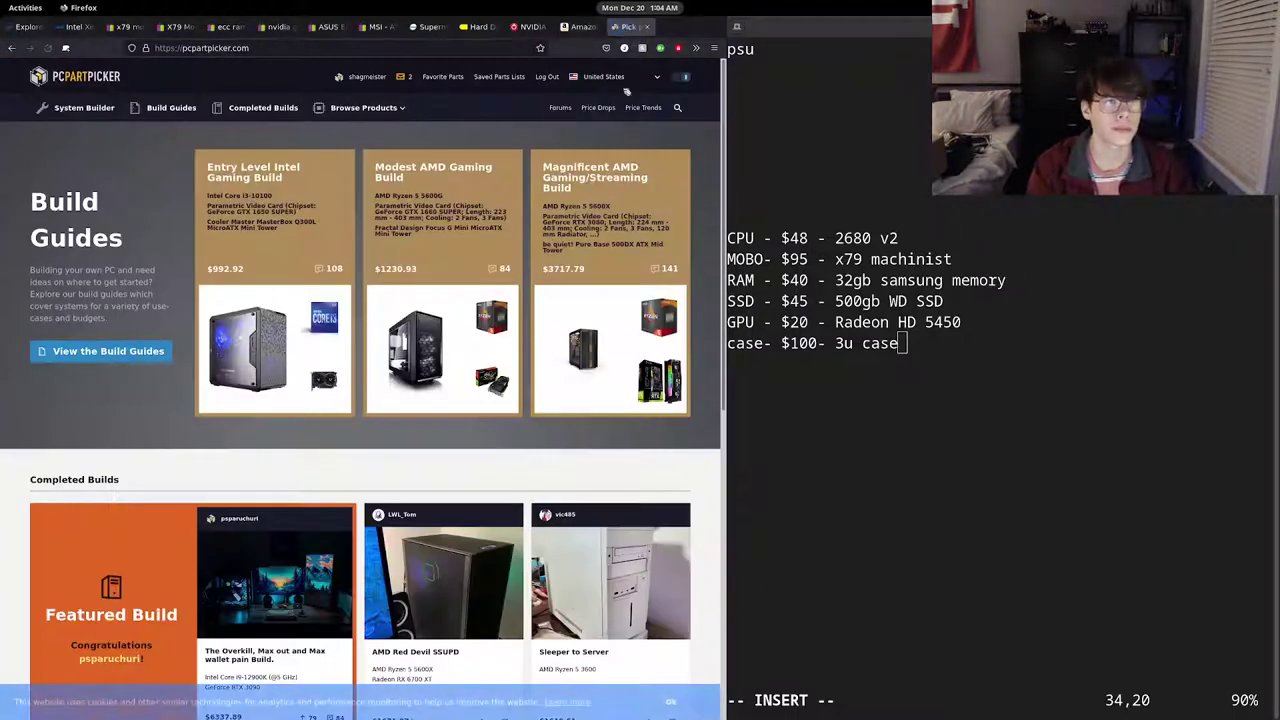
click(84, 107)
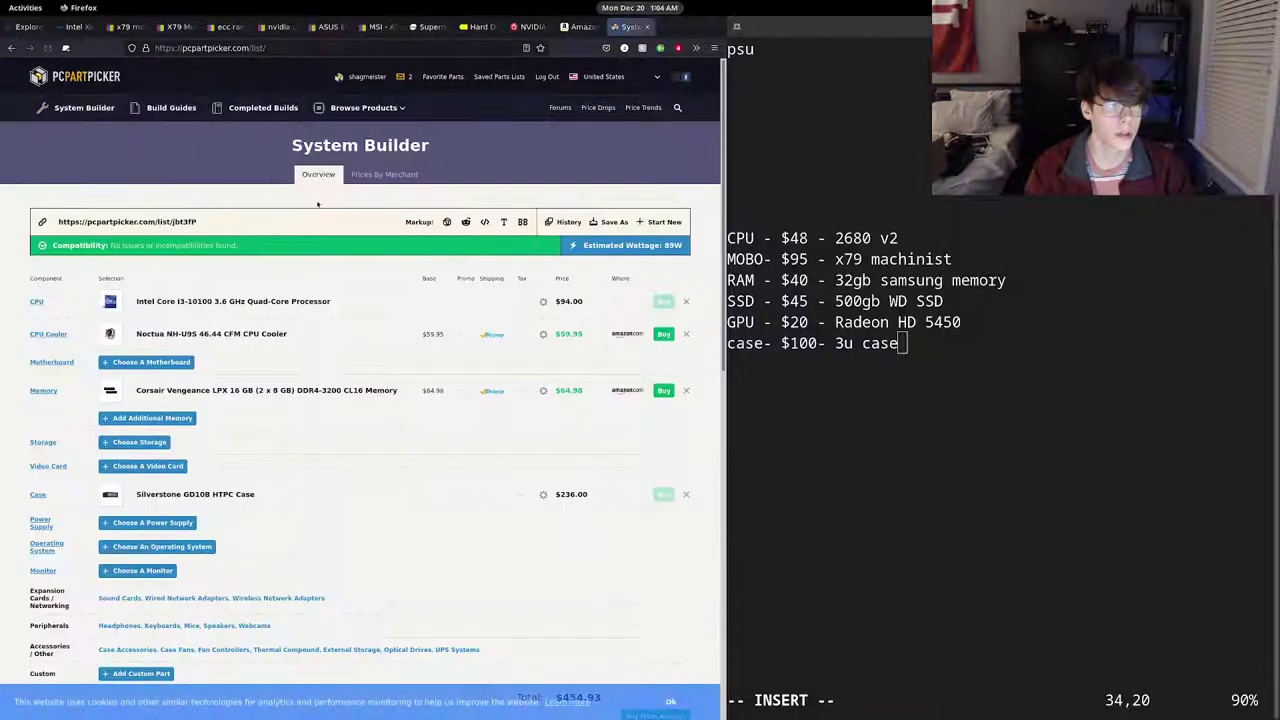
click(664, 221)
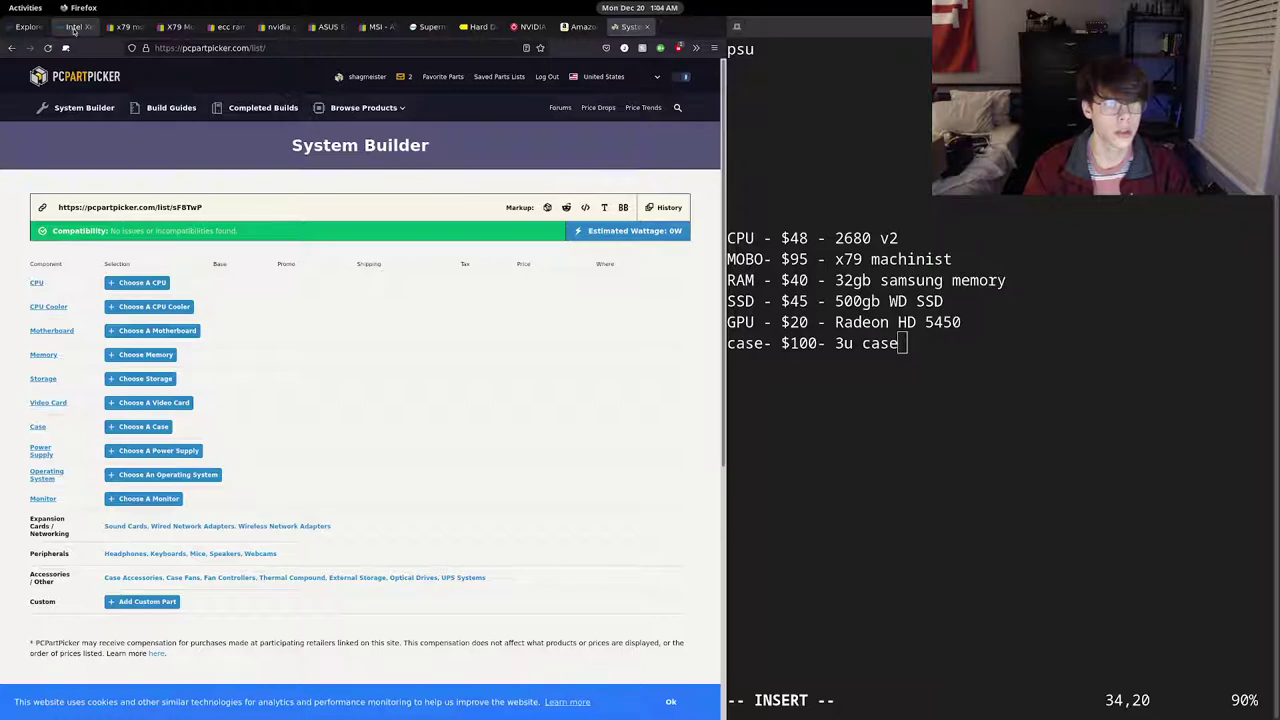
- Add the Asus PRIME B560M-A Micro ATX motherboard to the parts list
click(146, 330)
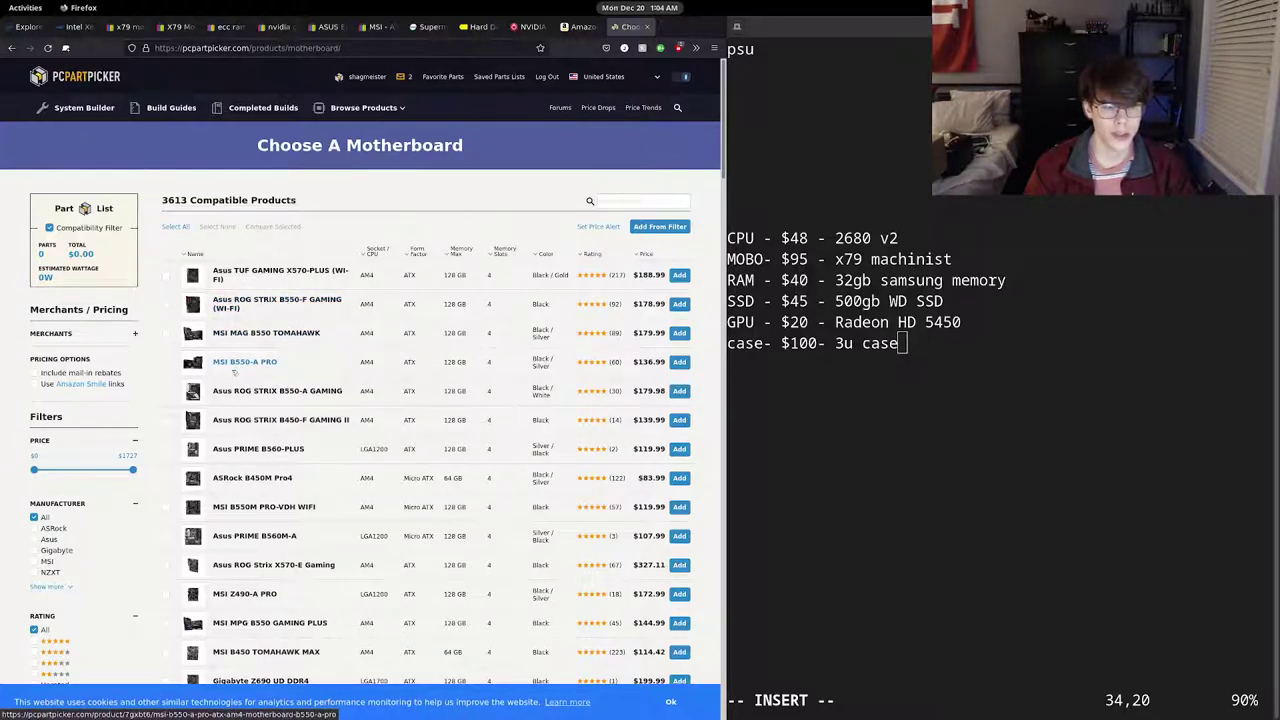
scroll(226, 374, down, 2)
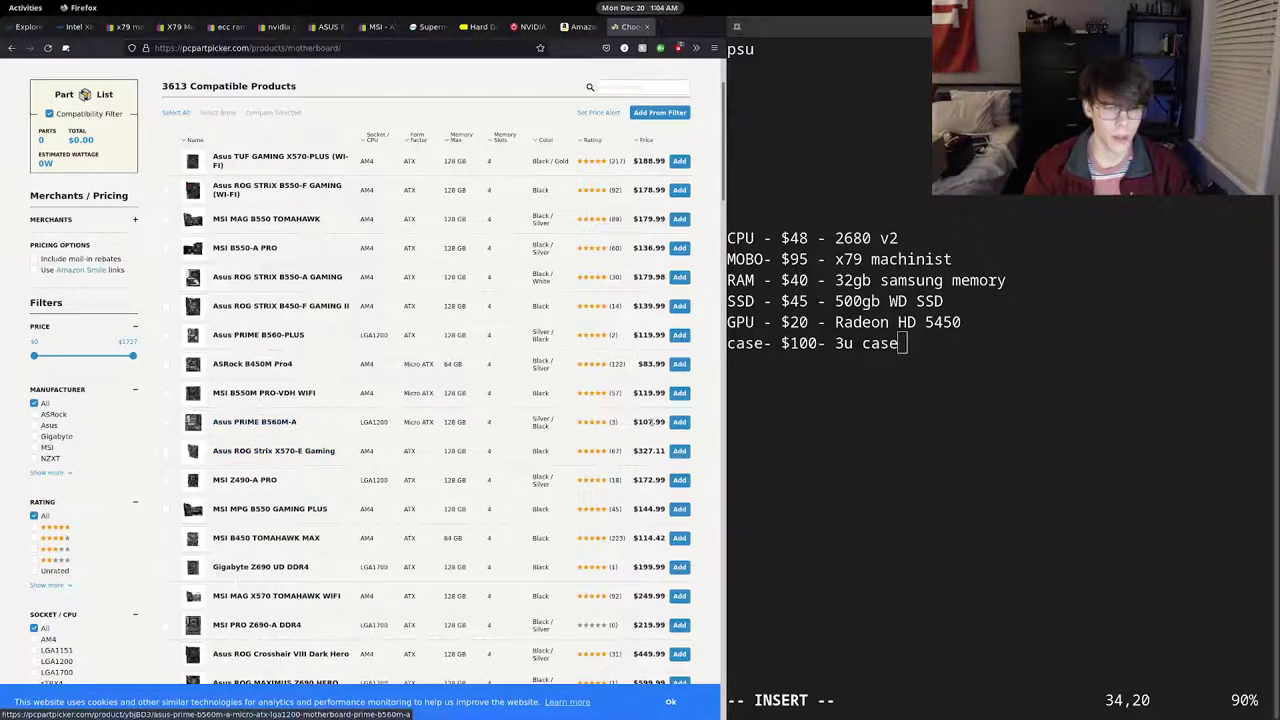
click(679, 422)
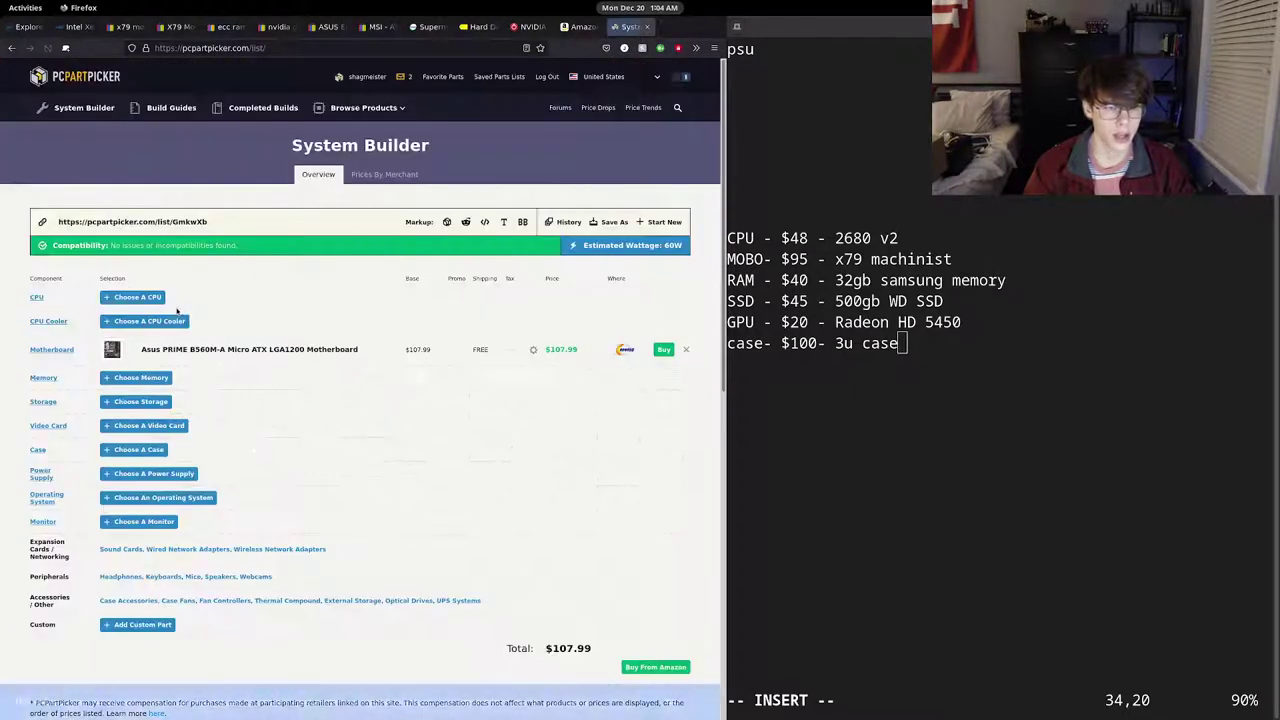
- List the compatible CPUs for the build, sorted by TDP from highest to lowest
click(142, 297)
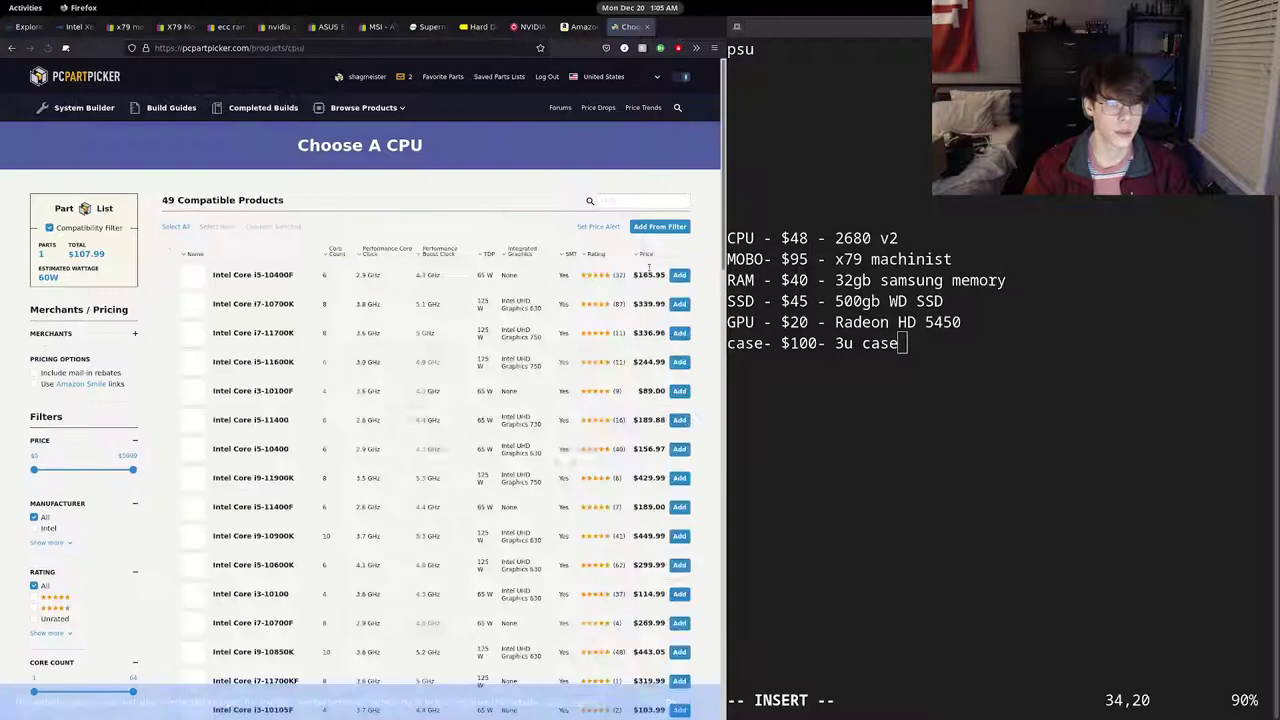
click(487, 256)
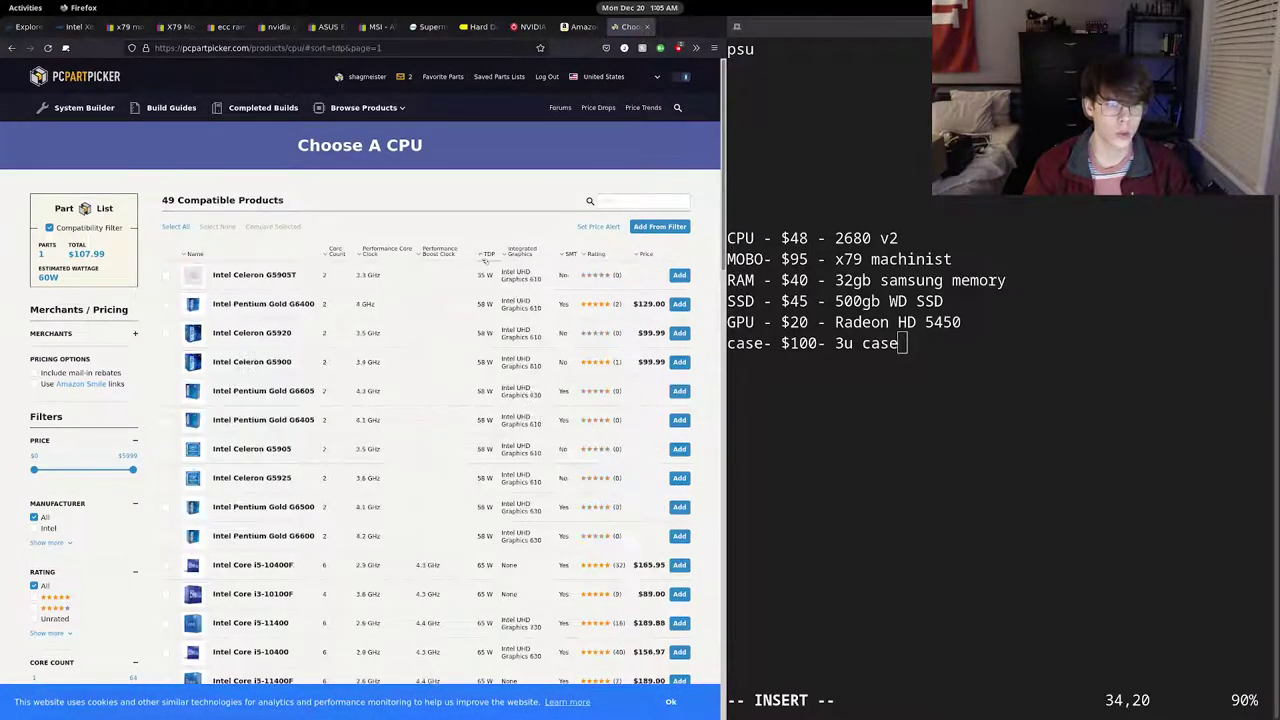
click(488, 256)
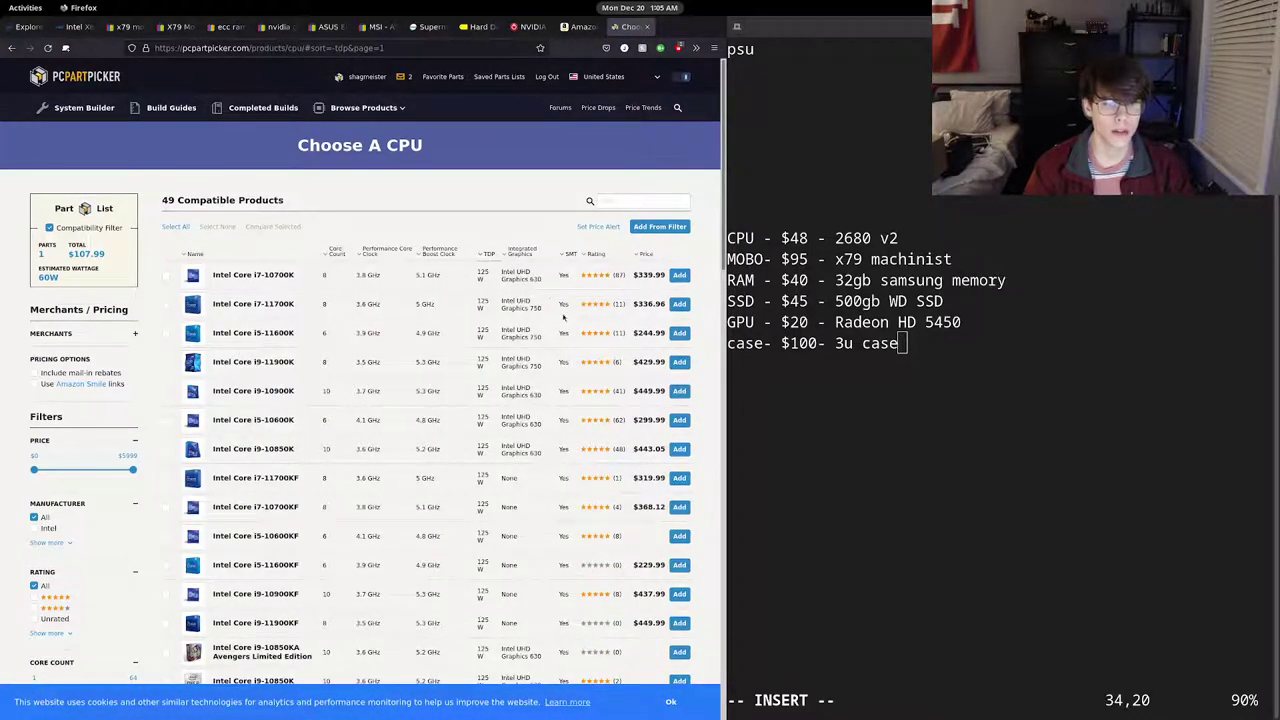
scroll(557, 418, down, 3)
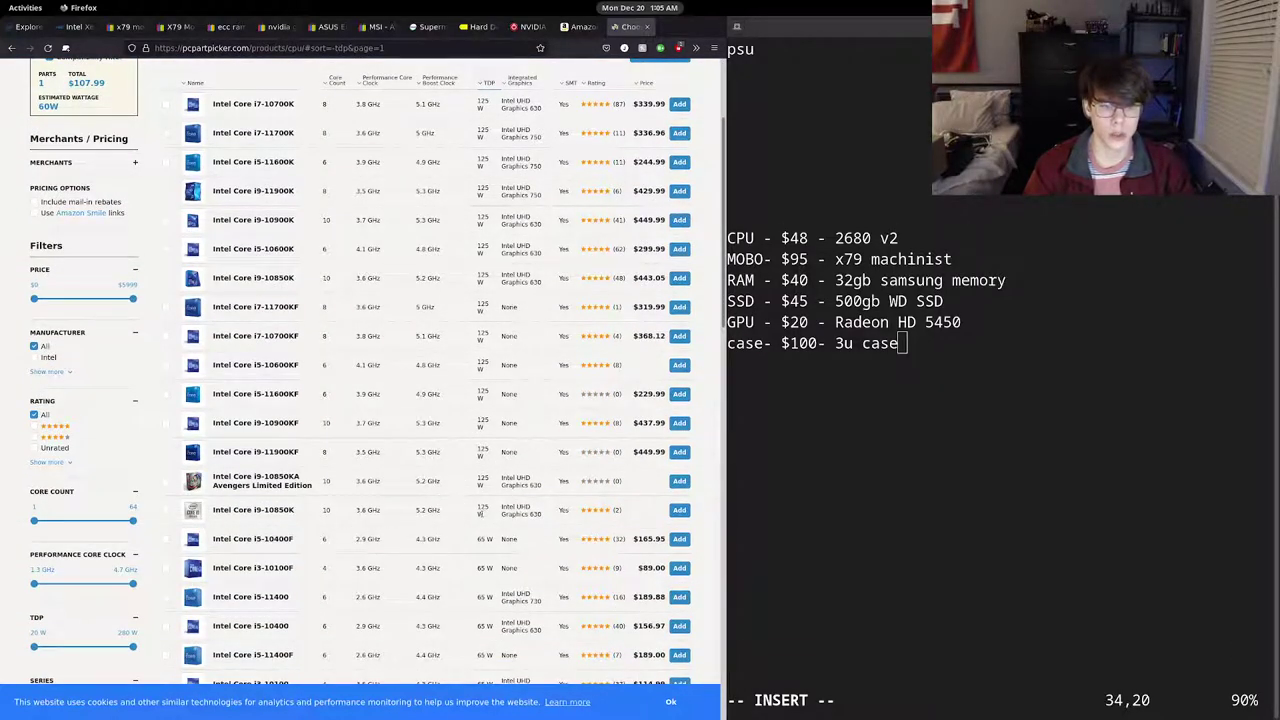
- On the Intel ARK site, find 2680 in the Xeon E5 v2 family list and view the E5-2680 v2 specifications
click(75, 26)
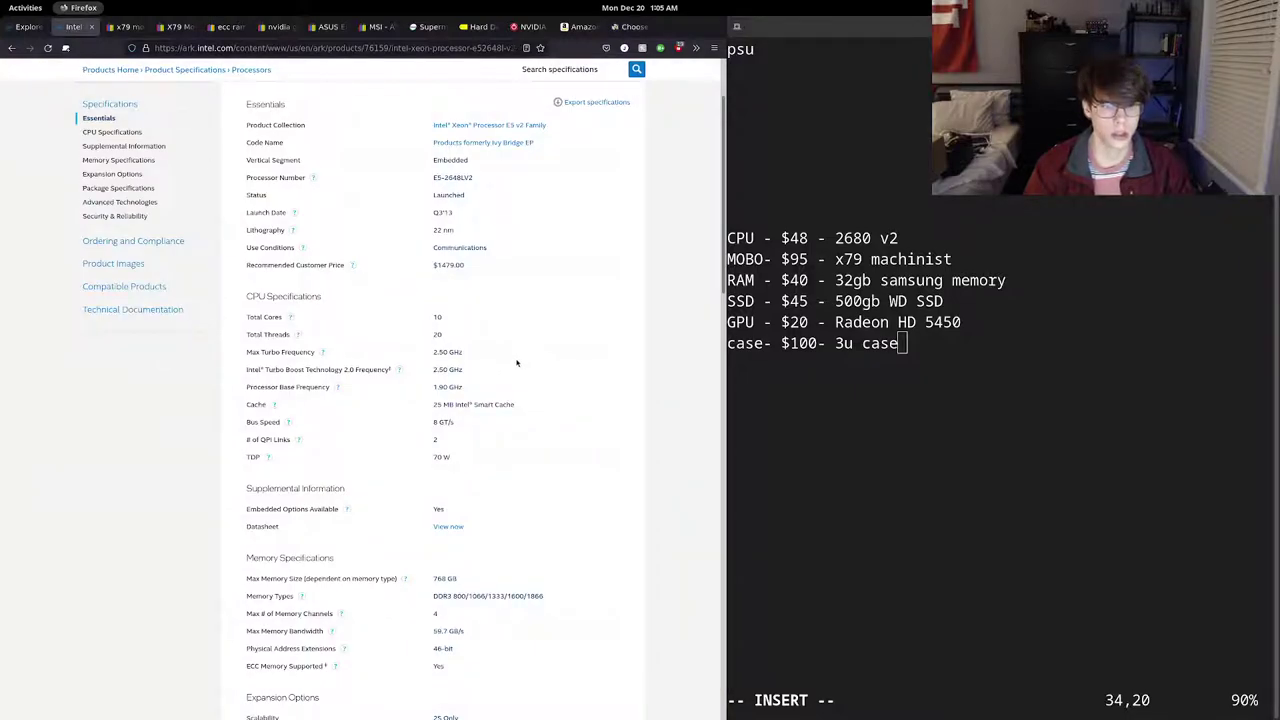
scroll(510, 360, up, 2)
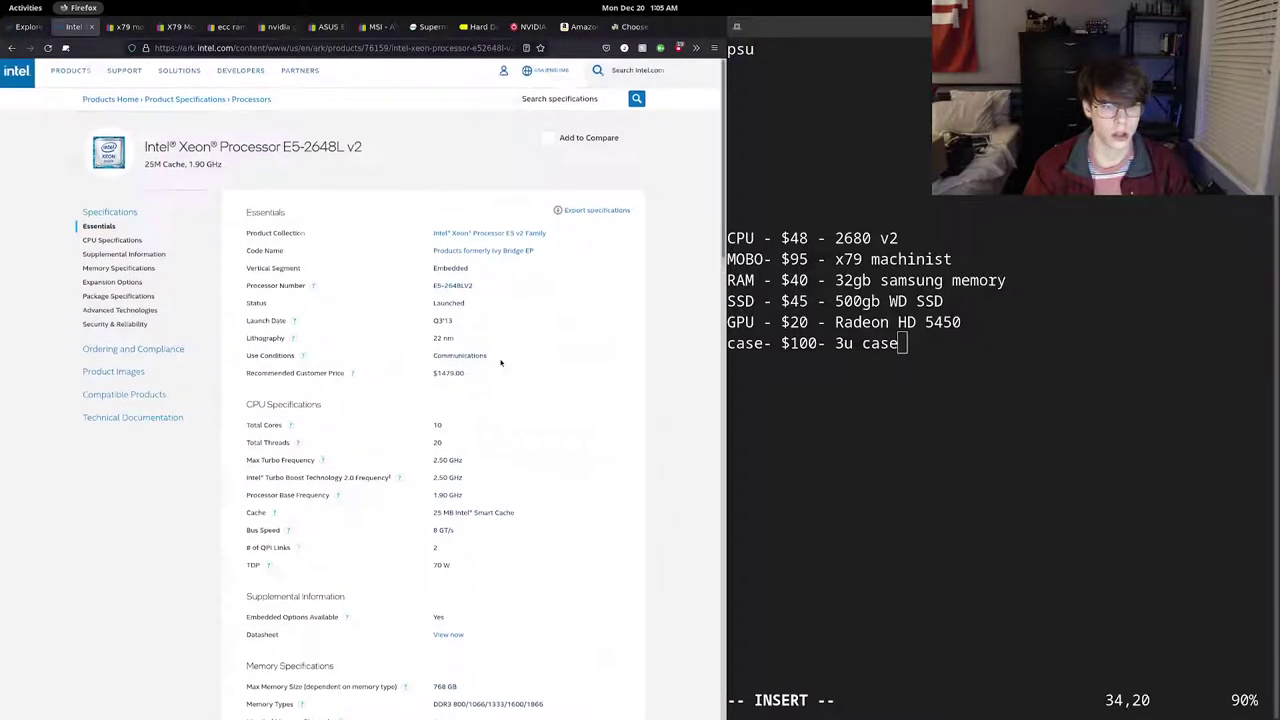
click(11, 48)
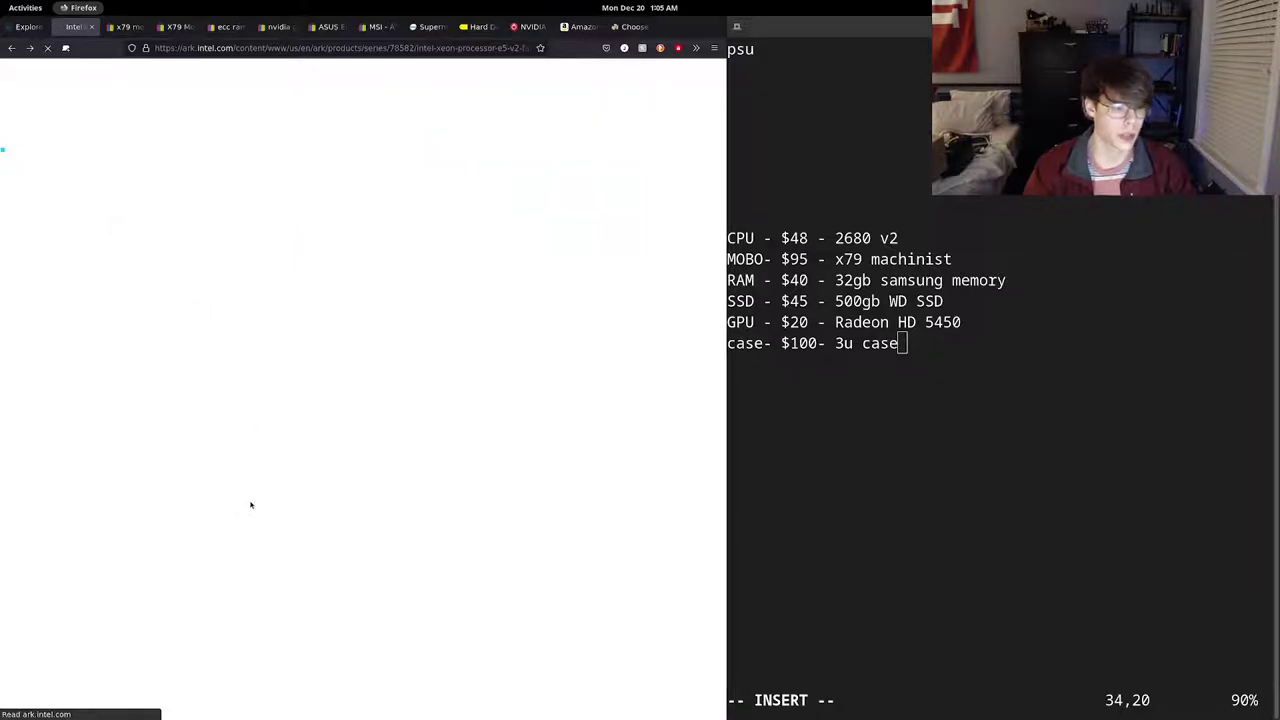
key(ctrl+f)
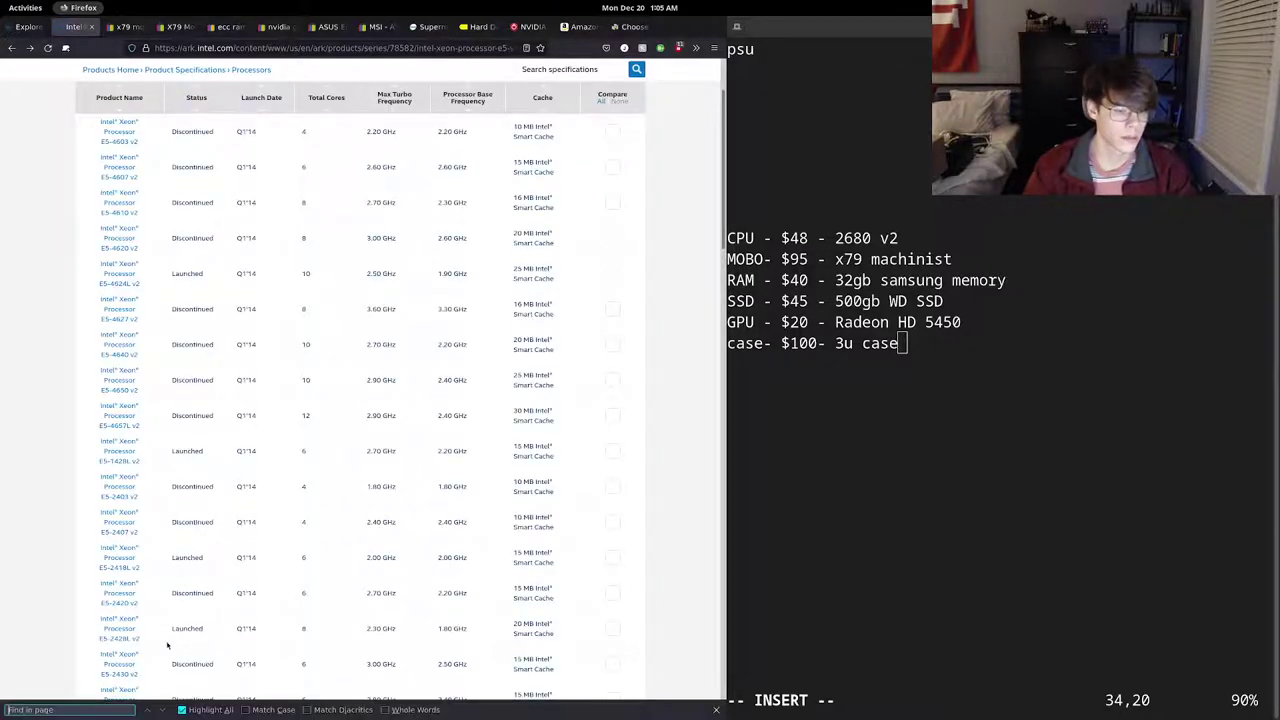
text(2680)
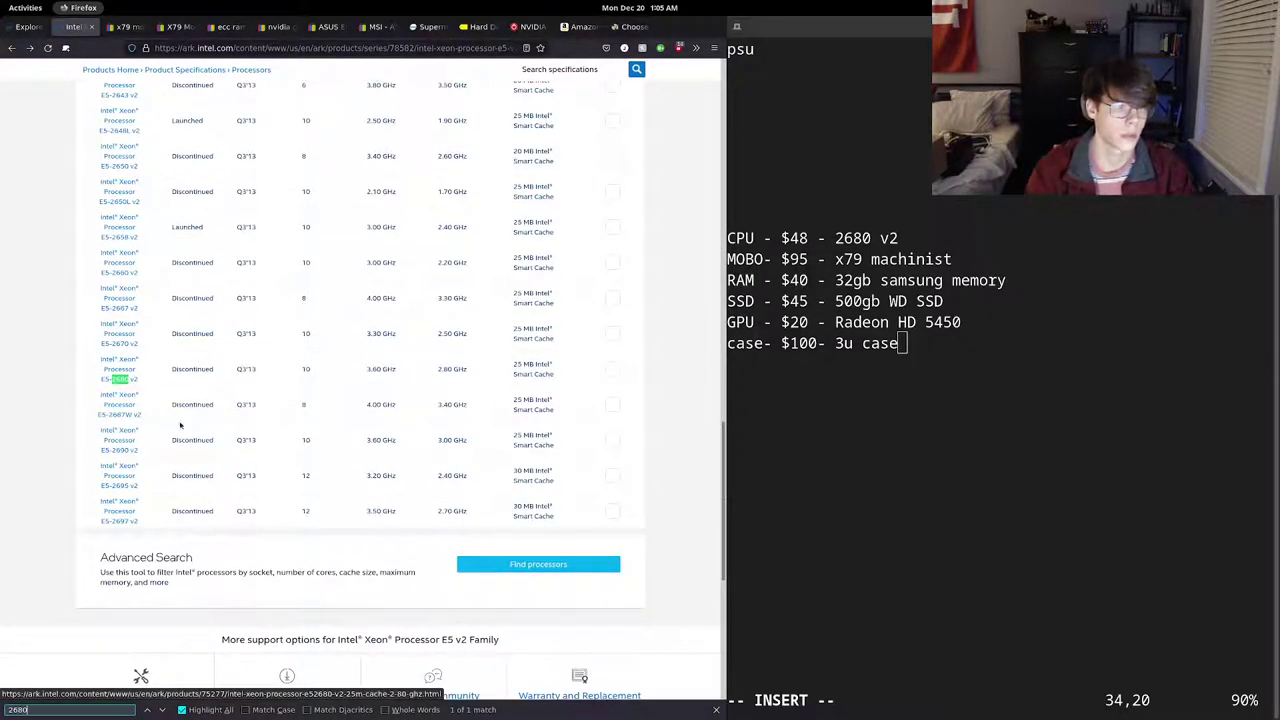
click(108, 368)
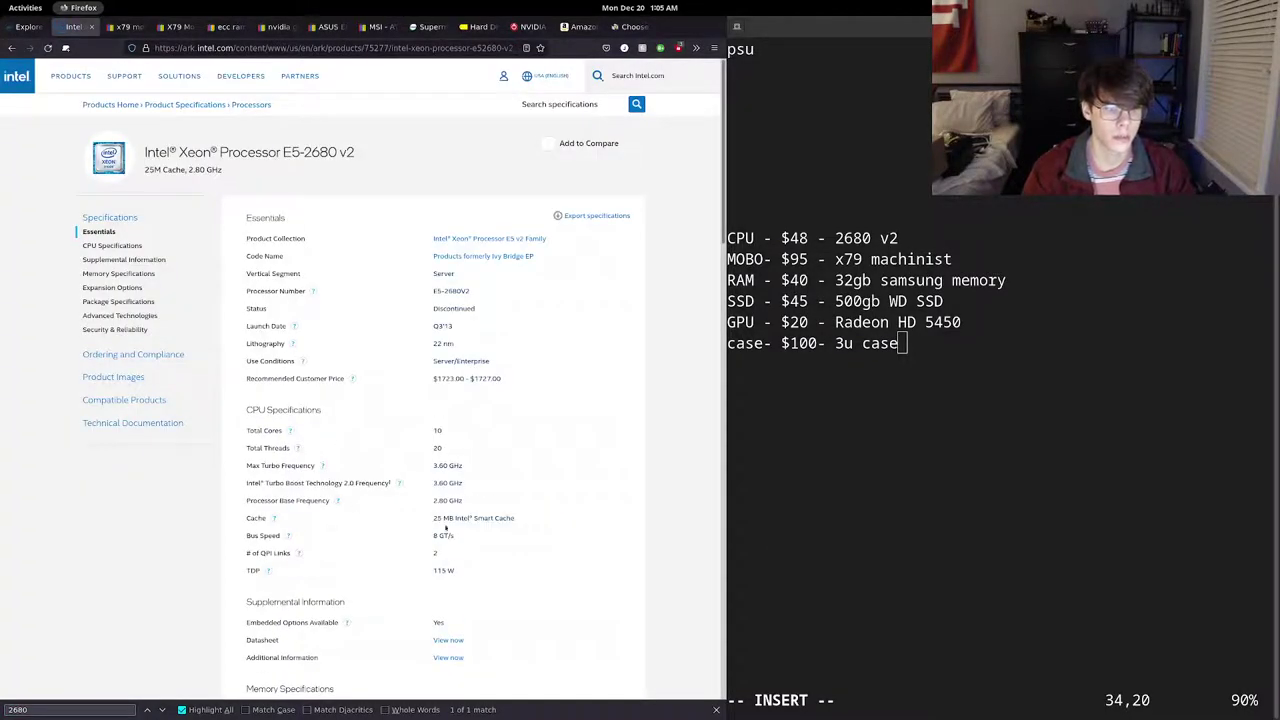
- Add the Intel Core i9-10850KA Avengers Limited Edition CPU and two Corsair Vengeance LPX 16 GB DDR4-3200 kits to the PCPartPicker list
click(632, 26)
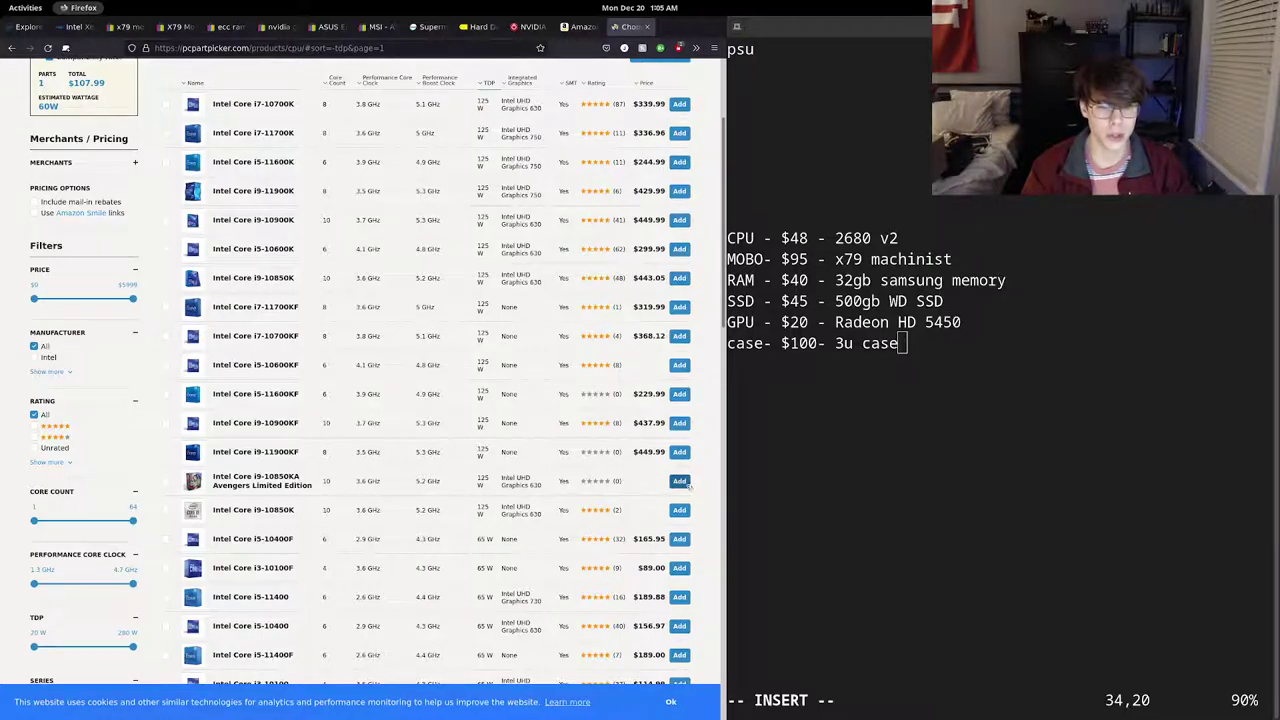
click(679, 482)
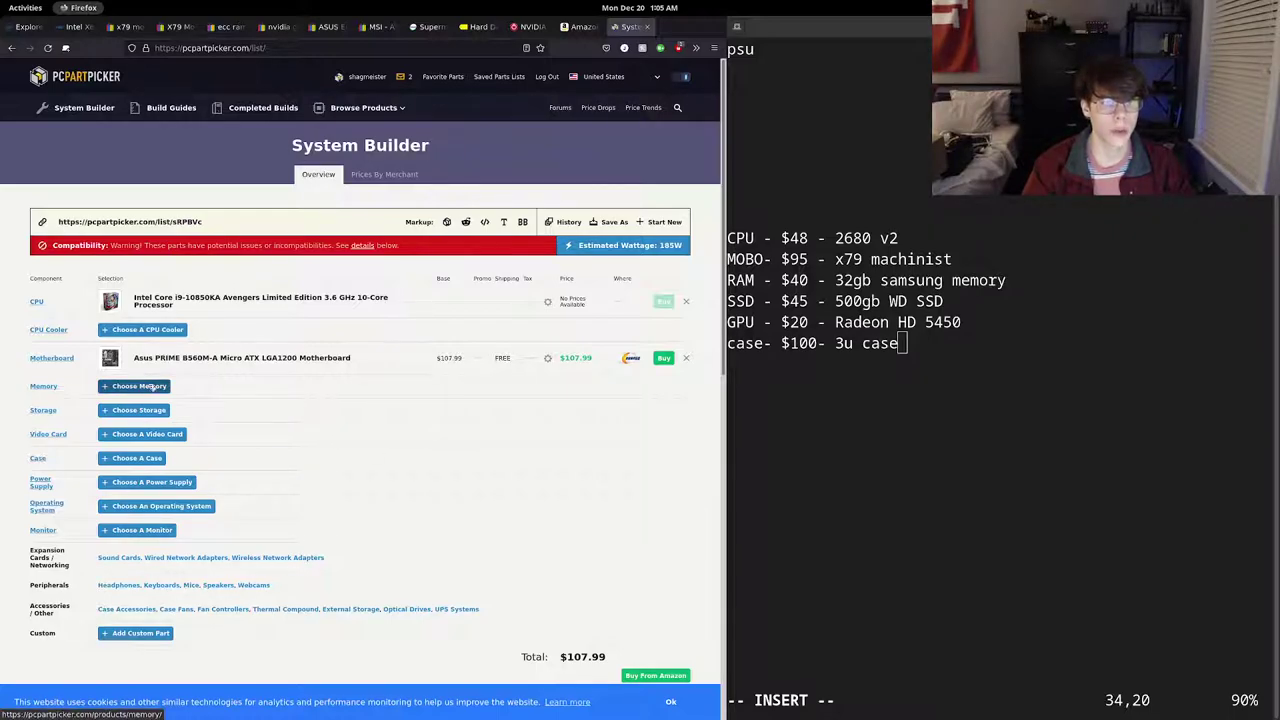
click(152, 387)
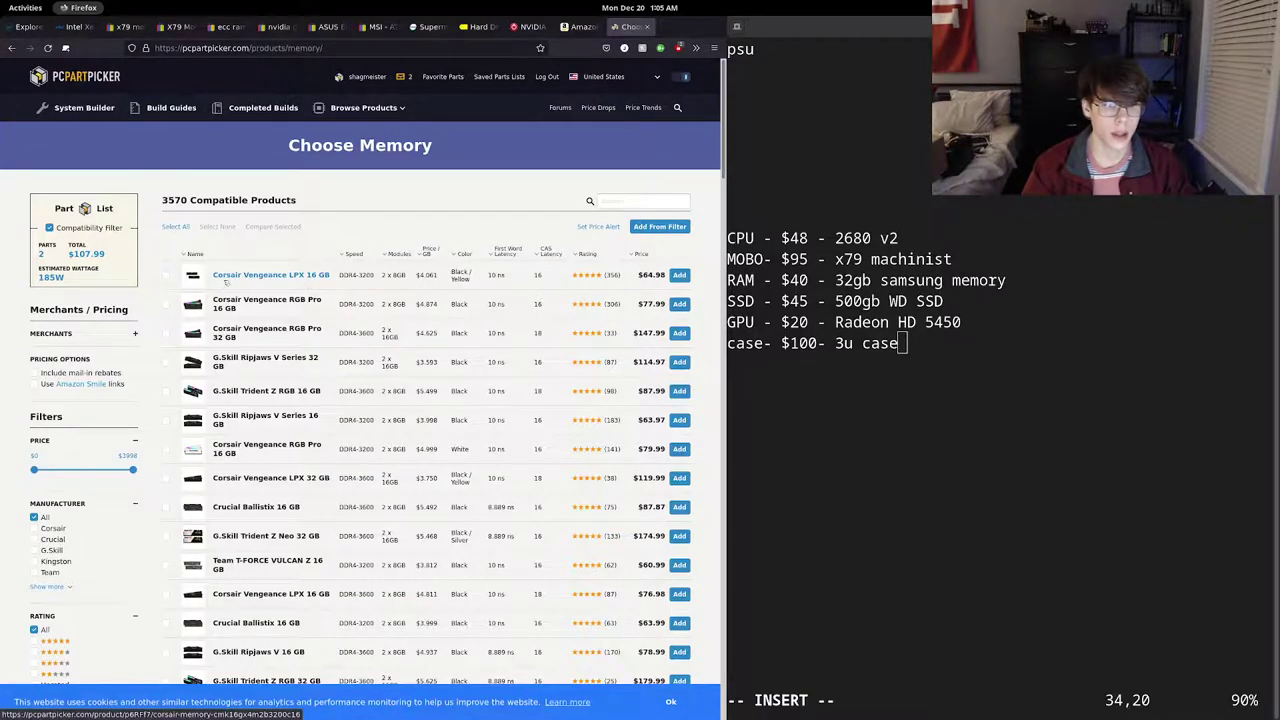
click(227, 282)
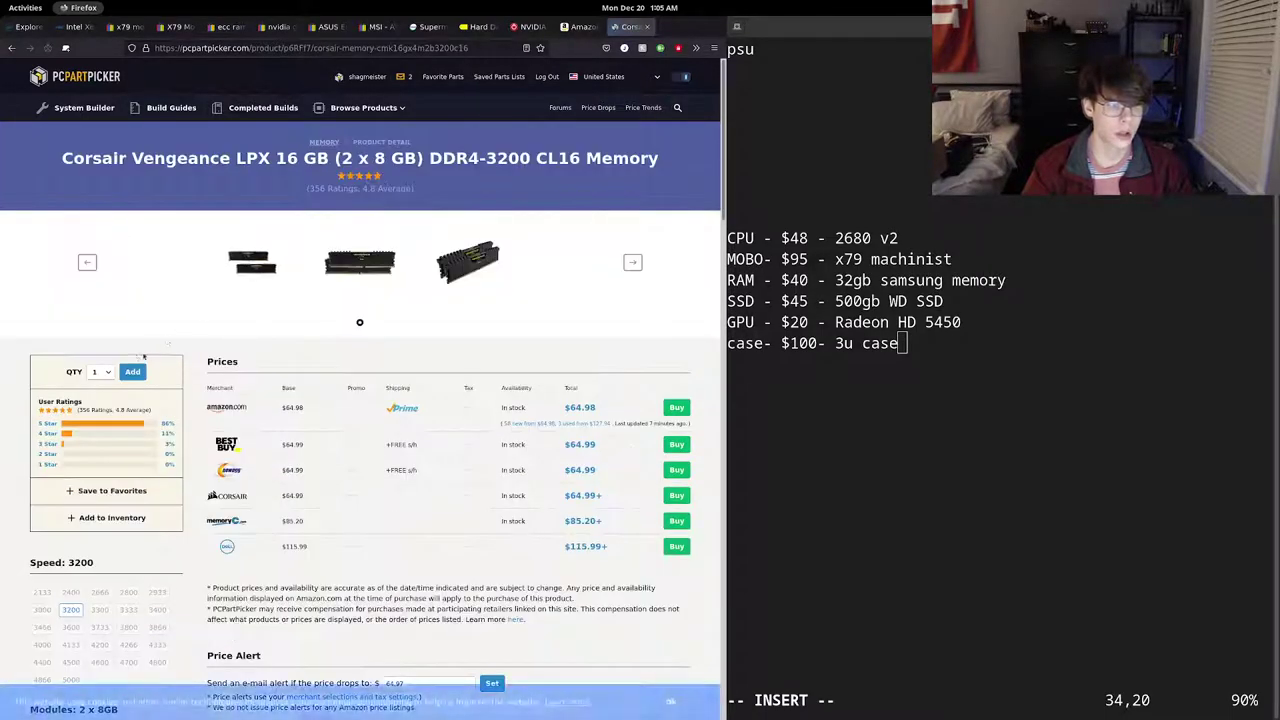
click(102, 372)
click(103, 399)
click(133, 372)
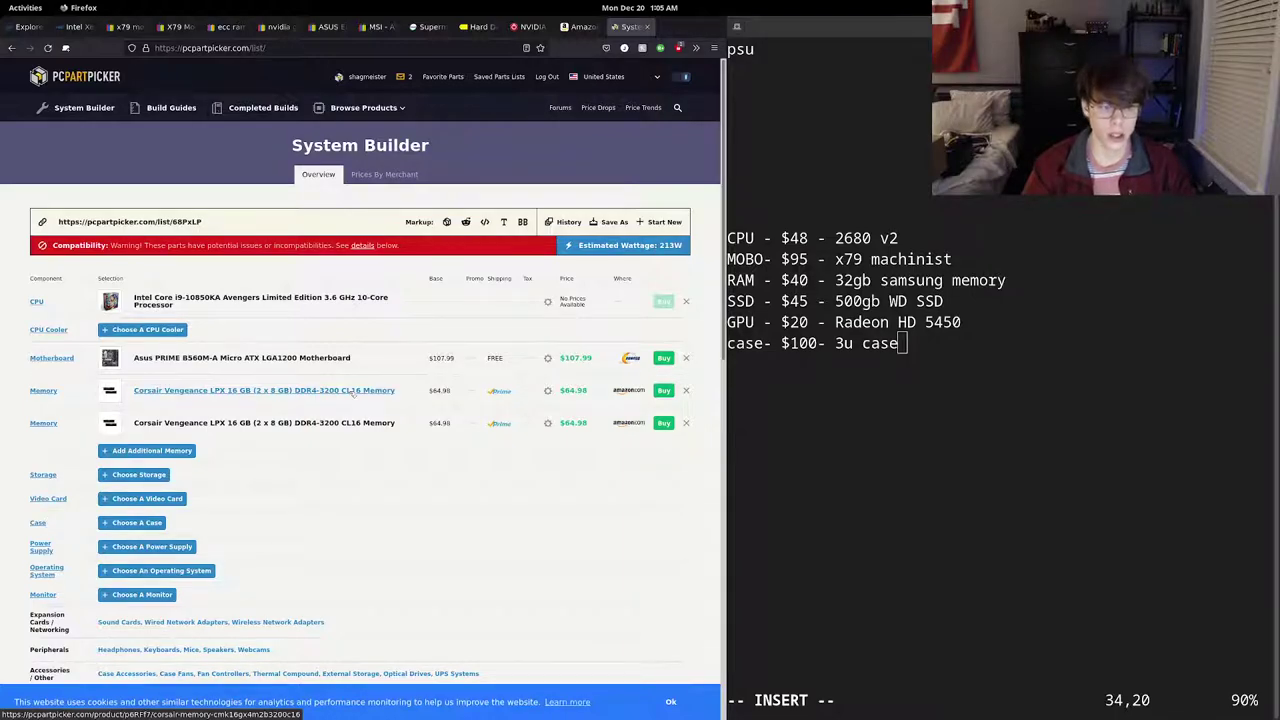
- Add the Western Digital Blue SN550 500 GB SSD and the VisionTek Radeon HD 5450 2 GB video card to the list
click(140, 475)
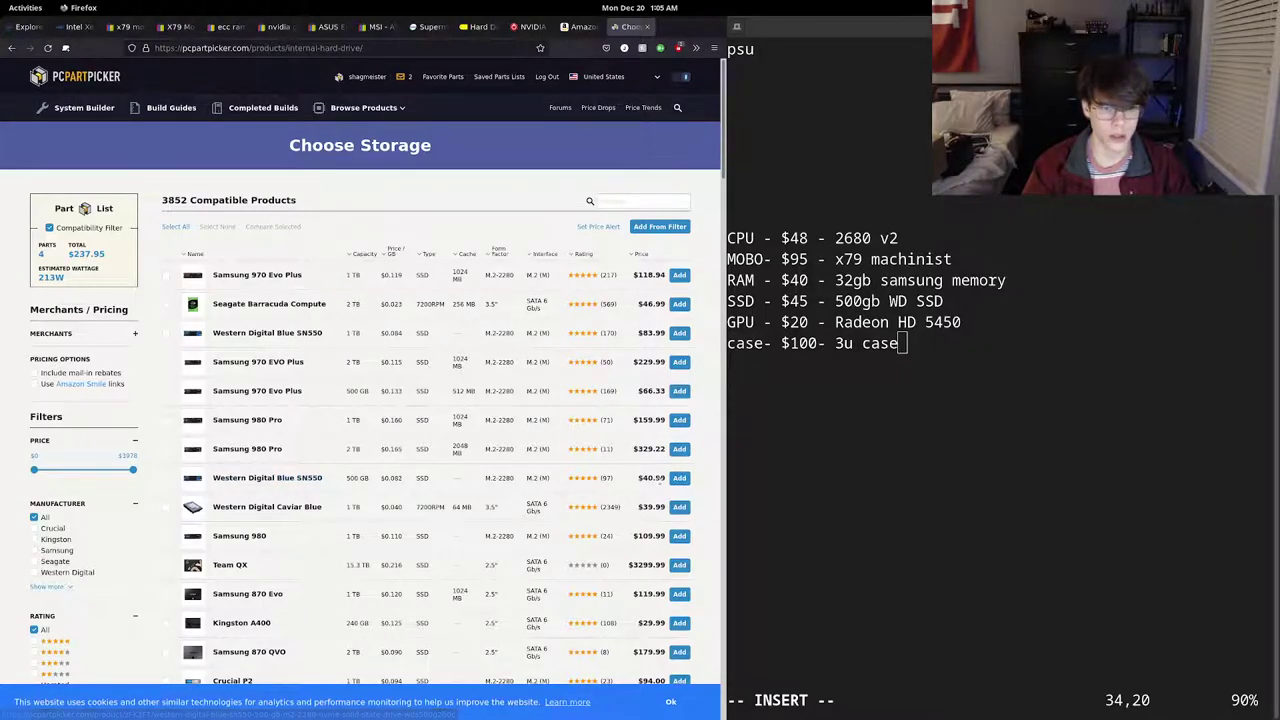
click(679, 478)
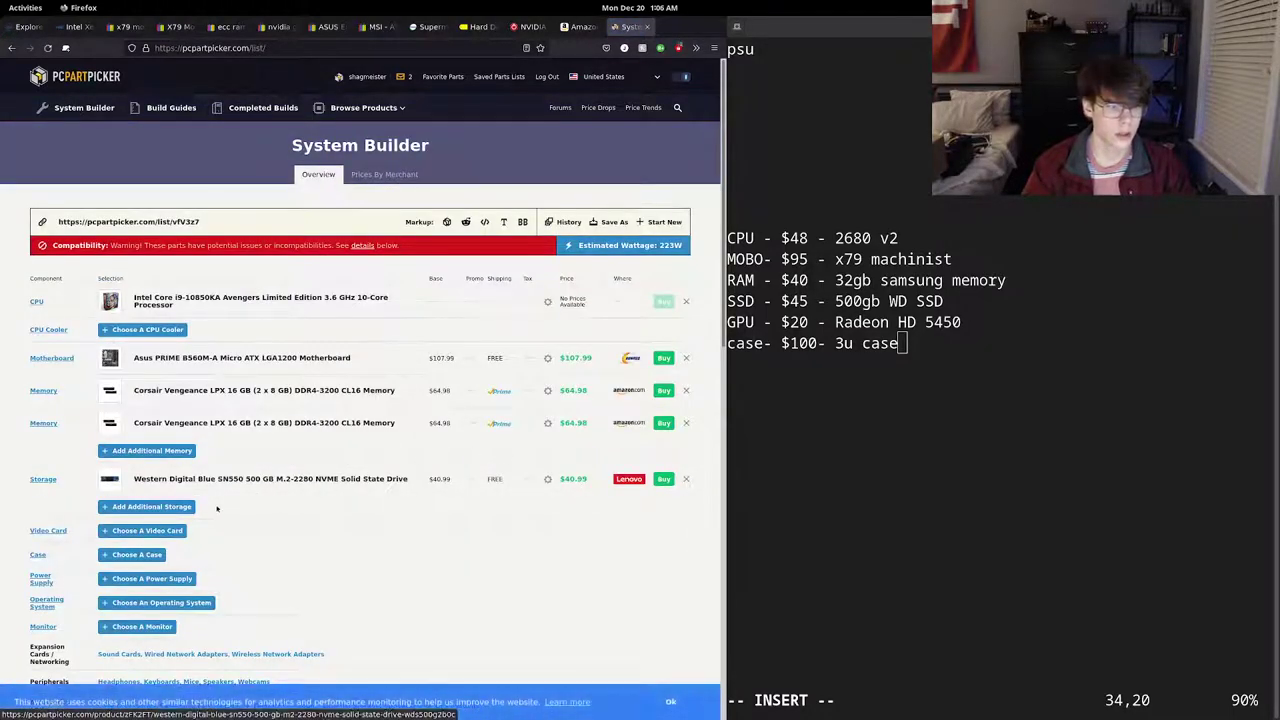
scroll(330, 430, down, 1)
click(147, 473)
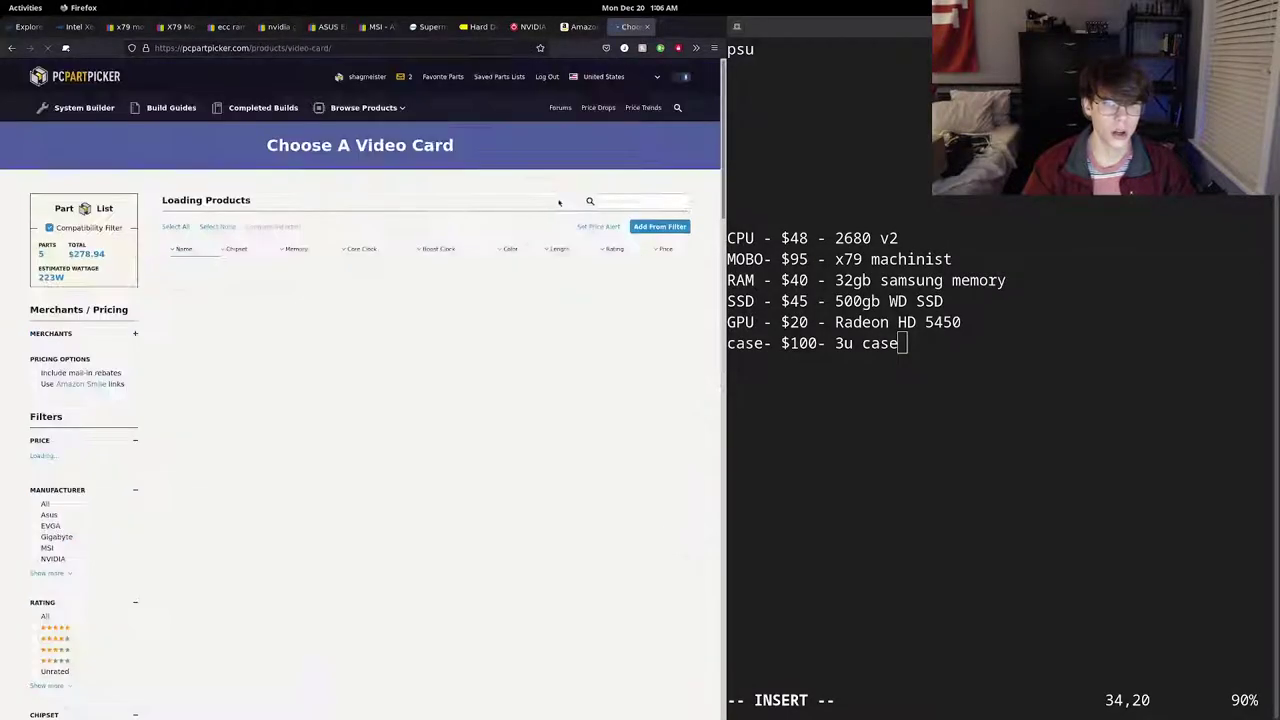
text(5450)
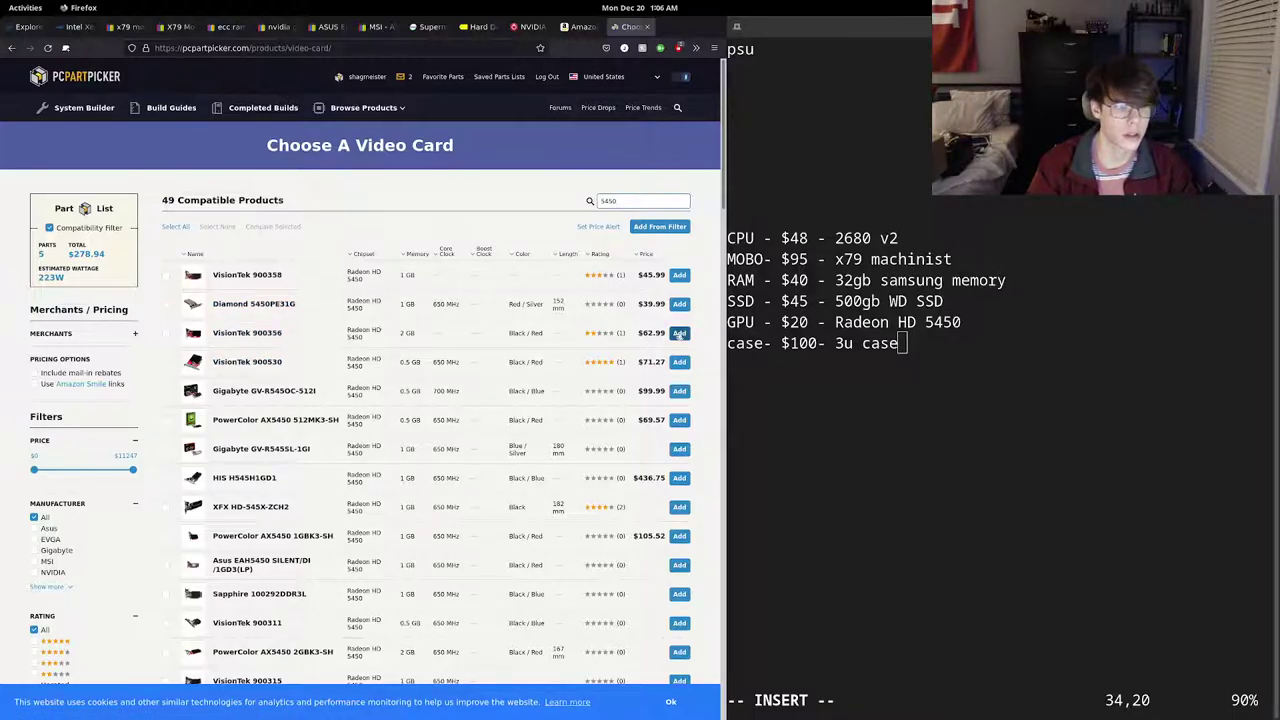
click(679, 333)
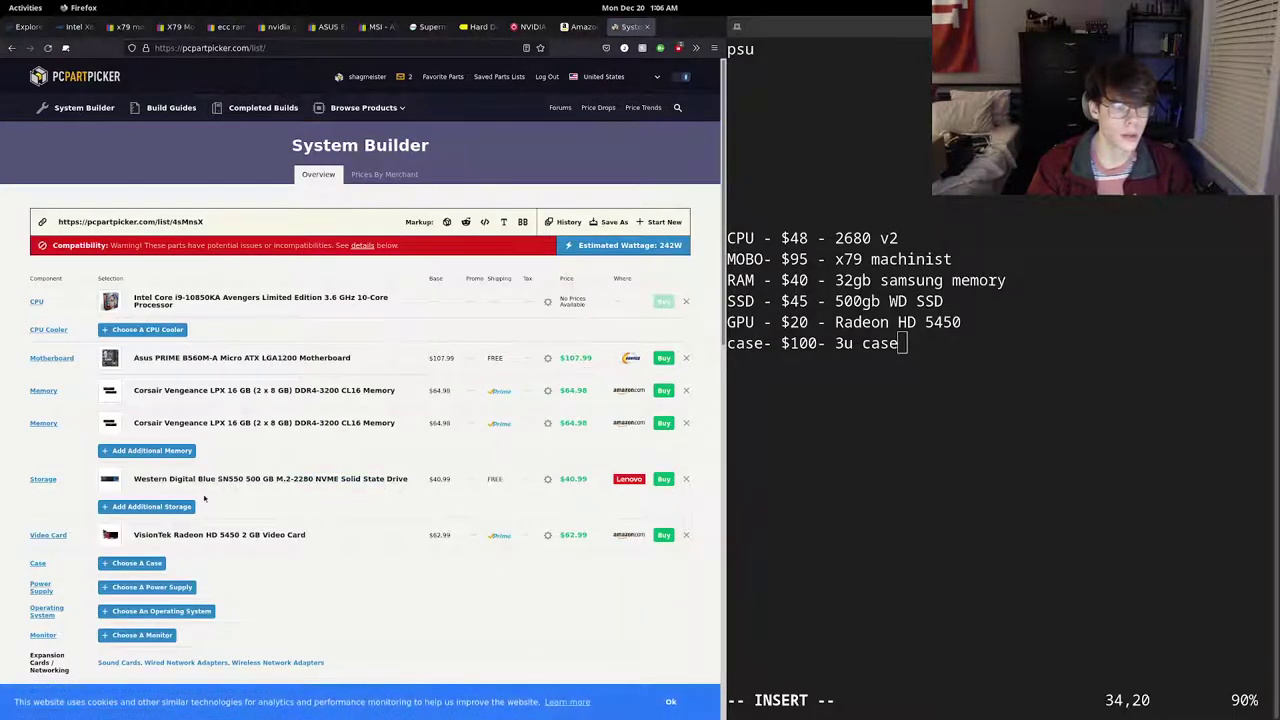
- View the wattage breakdown of the current parts list, then close it
scroll(110, 495, down, 2)
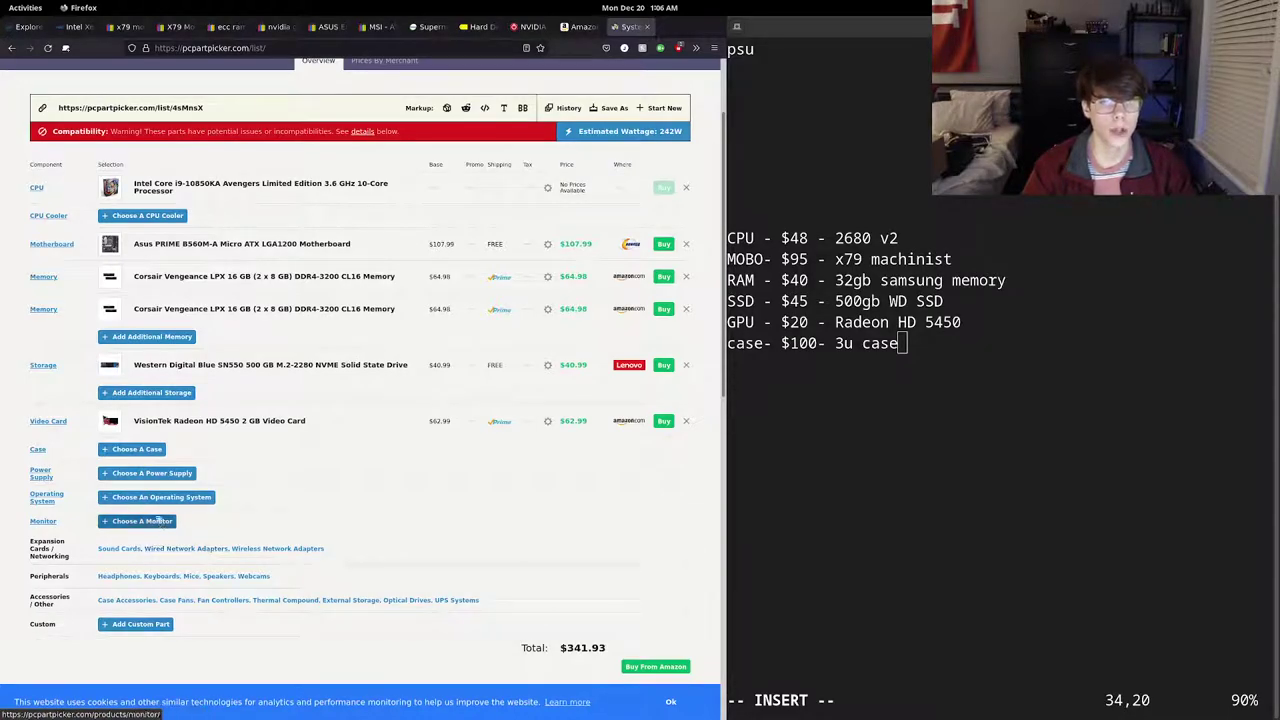
click(607, 133)
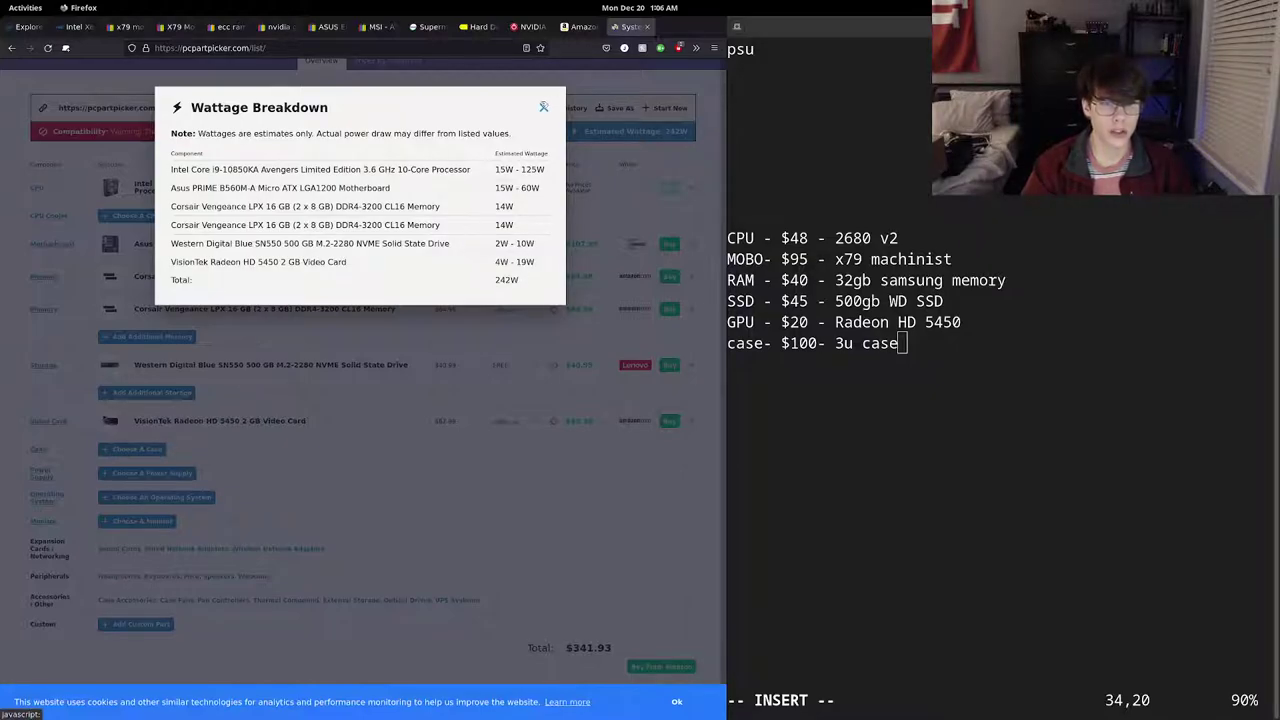
click(544, 107)
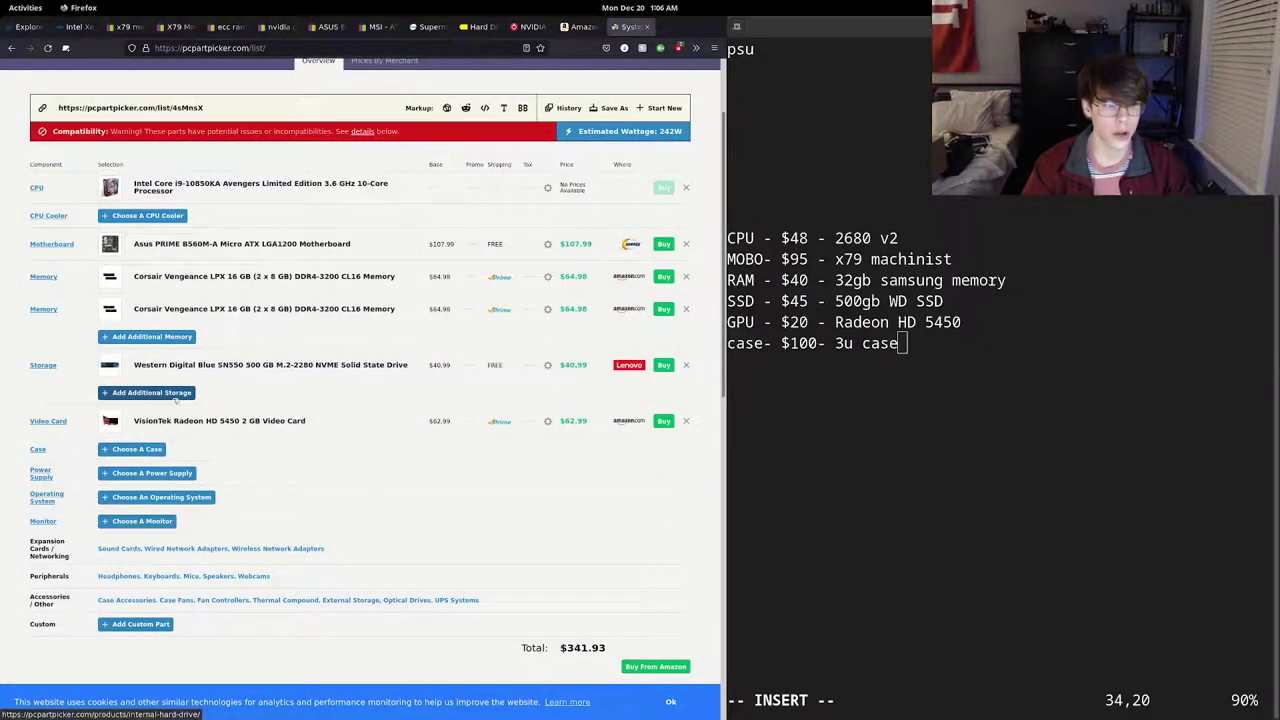
- Add four Western Digital Caviar Blue 1 TB 7200RPM hard drives to the parts list
click(178, 396)
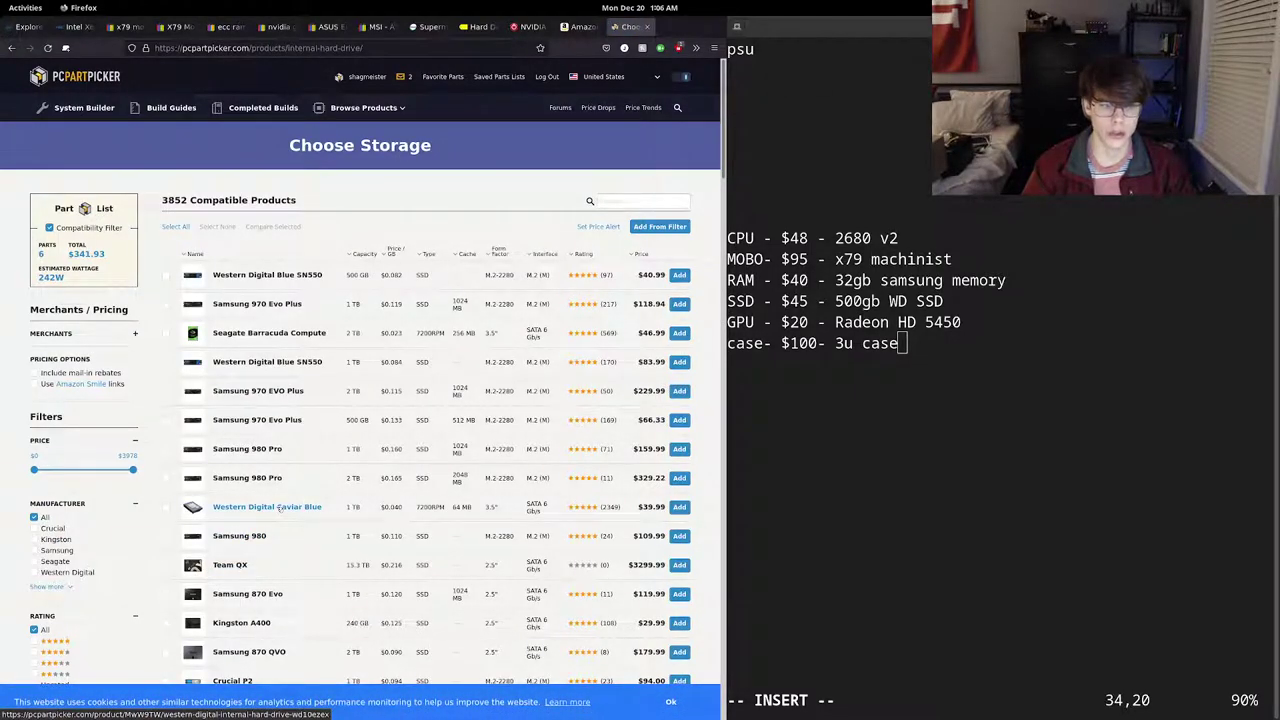
click(278, 508)
click(102, 381)
click(96, 431)
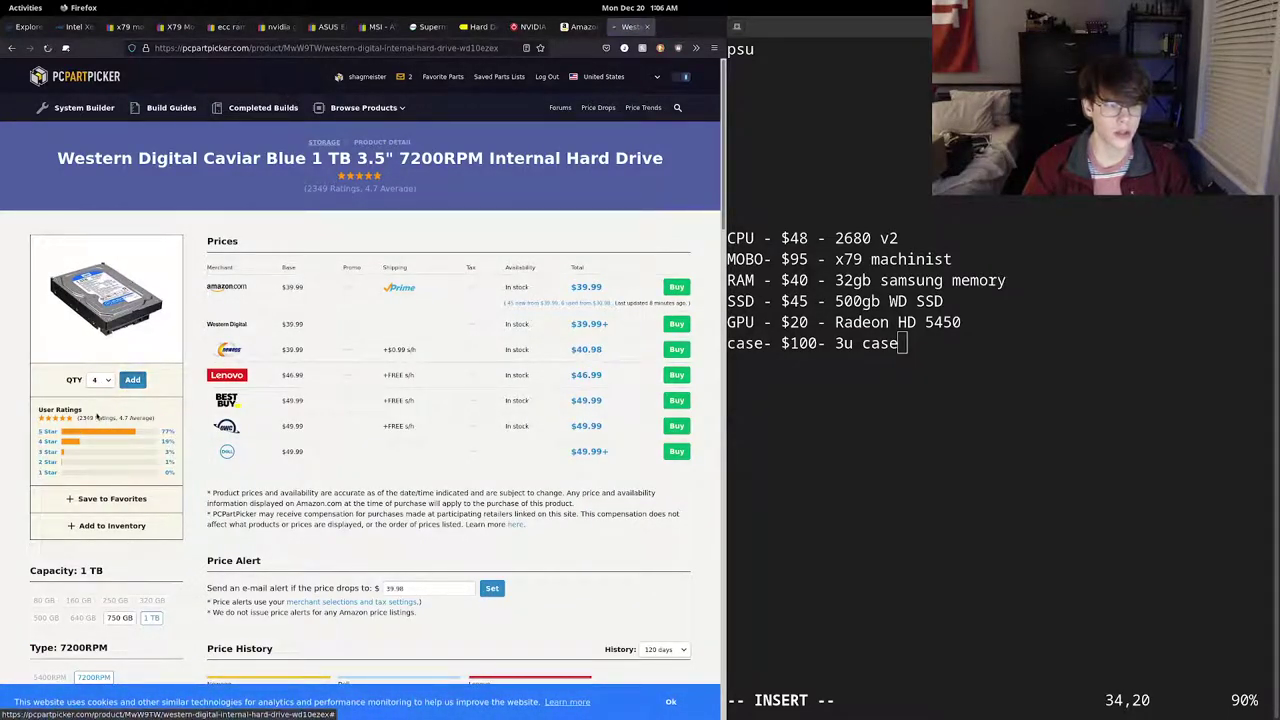
click(132, 379)
- Add four Noctua F12 PWM chromax.black.swap 120 mm case fans to the list and review the list's estimated wattage
scroll(453, 490, down, 3)
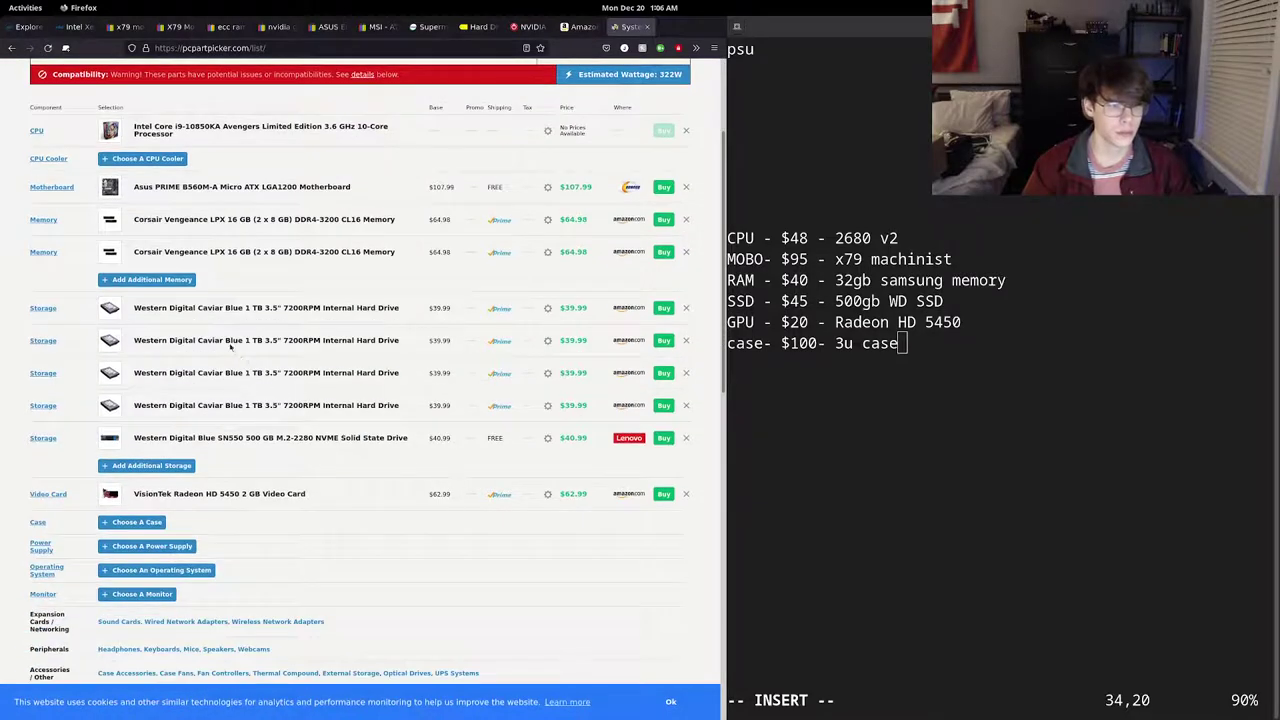
scroll(327, 346, down, 3)
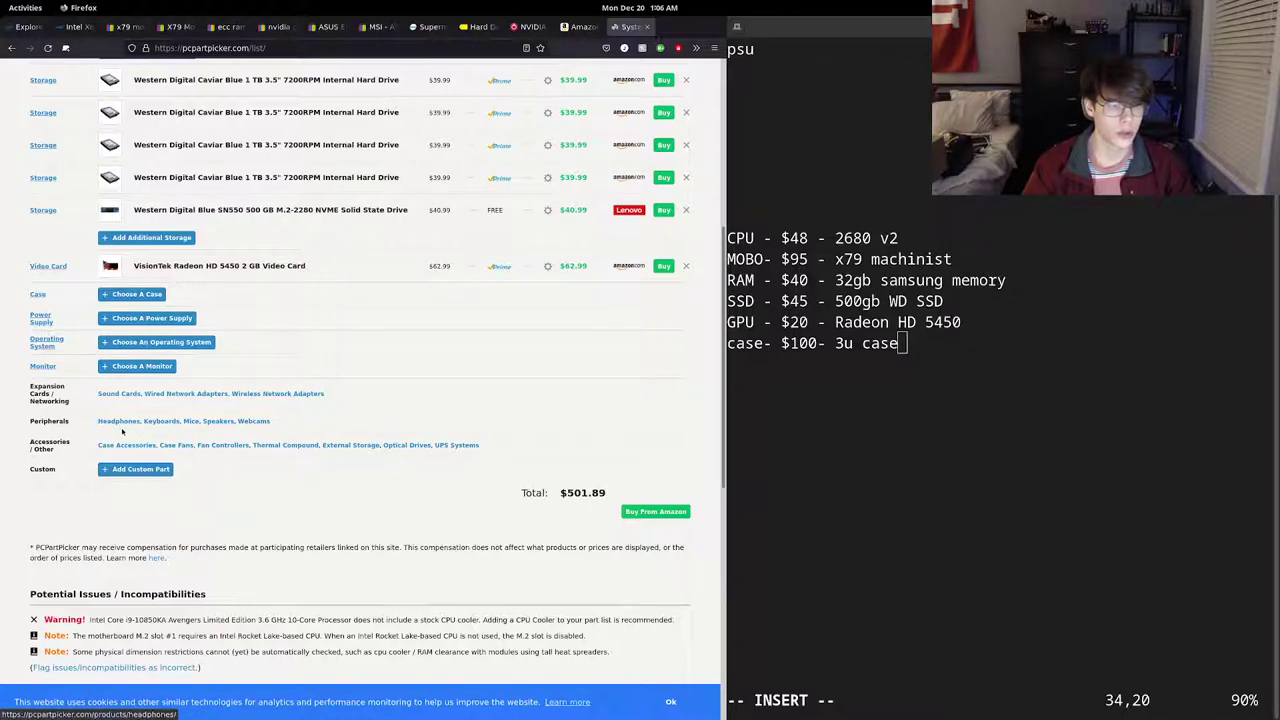
click(180, 446)
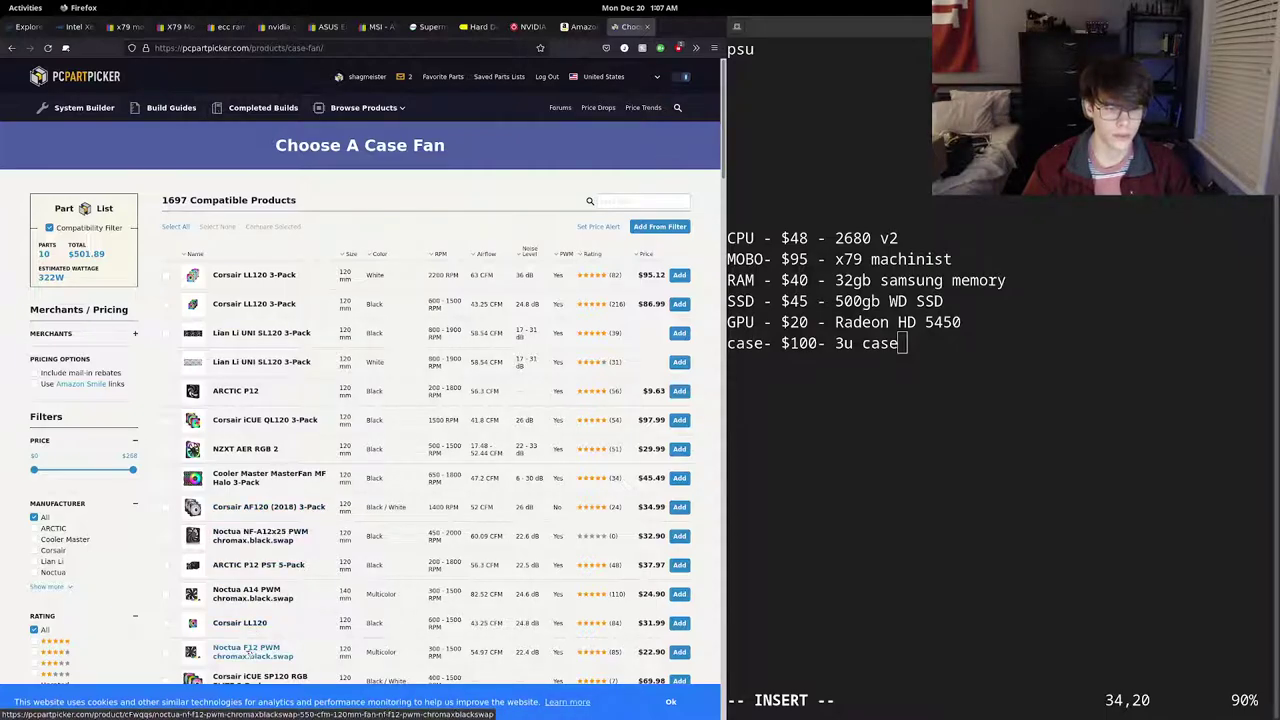
click(250, 651)
click(104, 380)
click(97, 437)
click(132, 380)
scroll(335, 405, down, 4)
scroll(335, 405, down, 5)
scroll(461, 388, up, 2)
scroll(461, 388, up, 1)
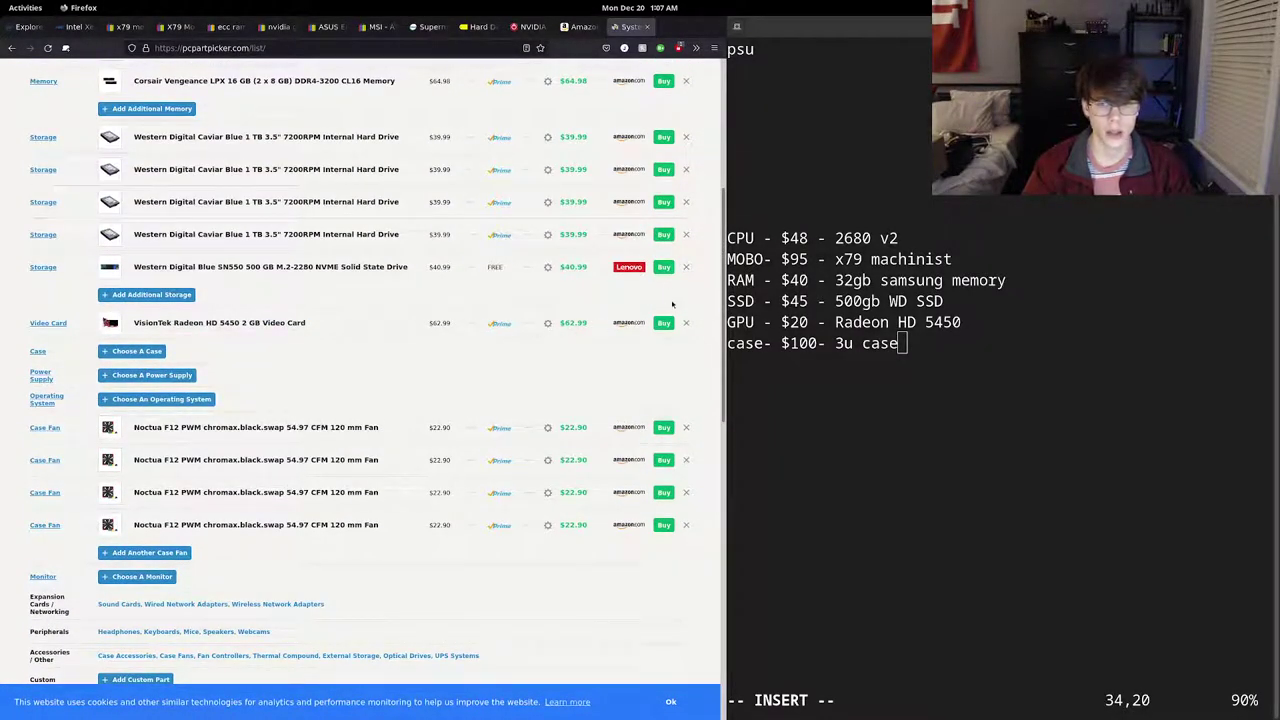
scroll(600, 250, up, 5)
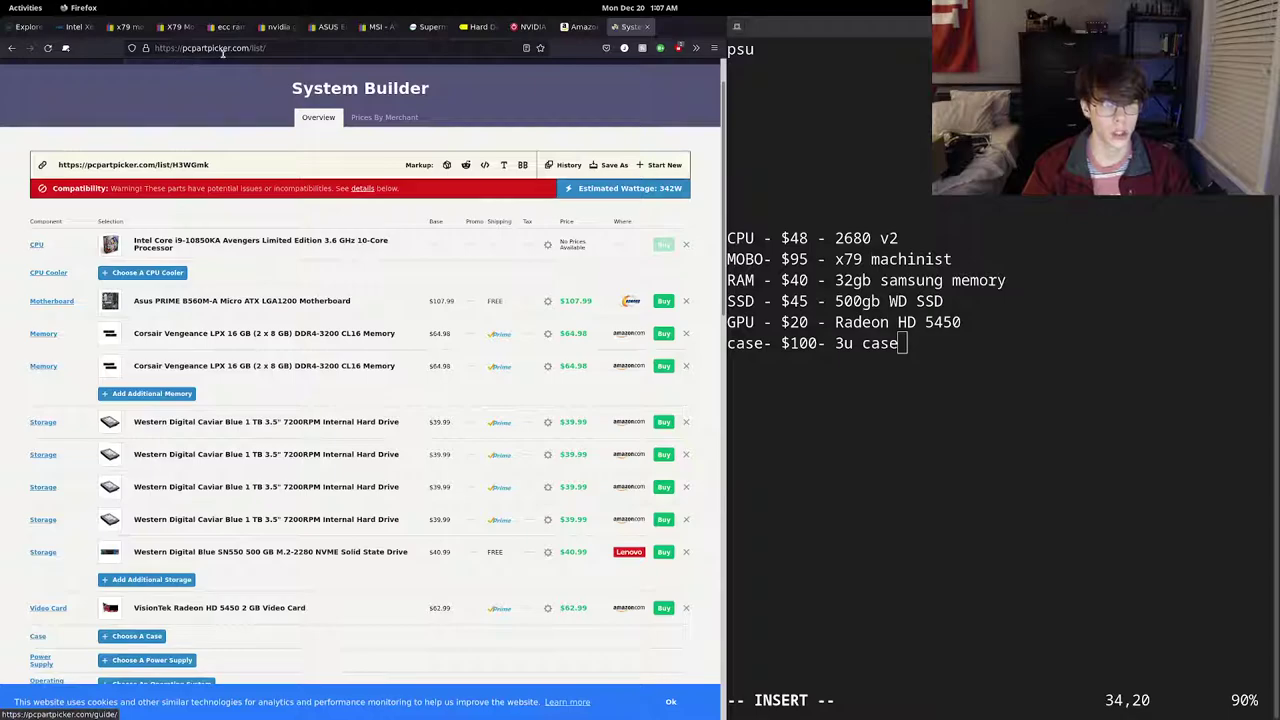
- Duplicate the browser tab with the Amazon power supply results
click(580, 26)
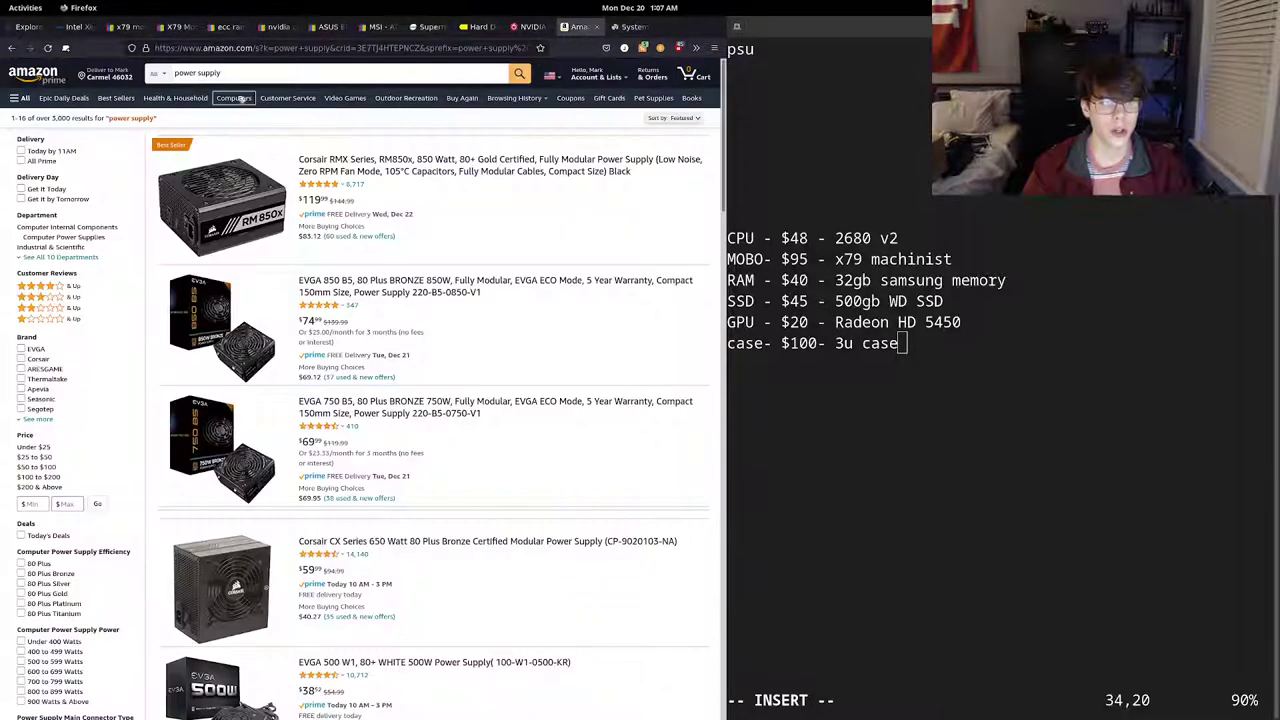
right_click(567, 29)
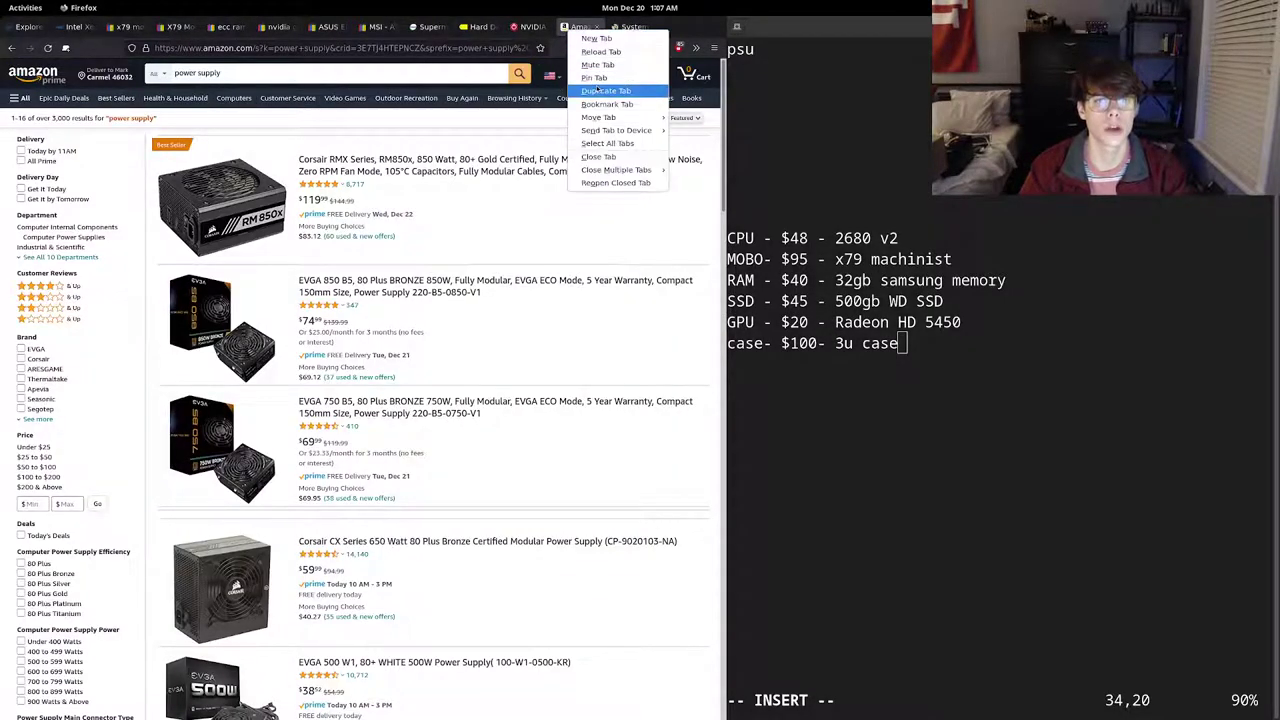
click(598, 90)
- In the terminal parts notes, insert a new line reading "cpu cooler" directly below the CPU line
click(988, 258)
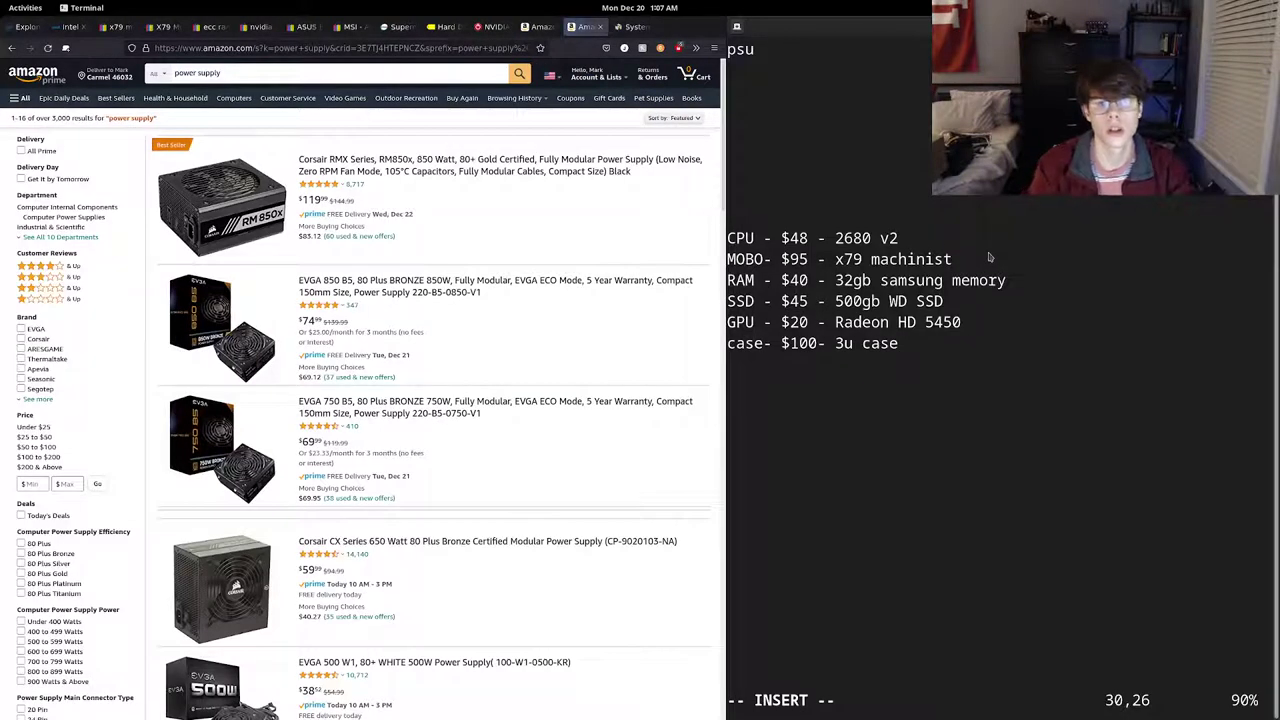
key(Up)
key(Return)
text(cpu)
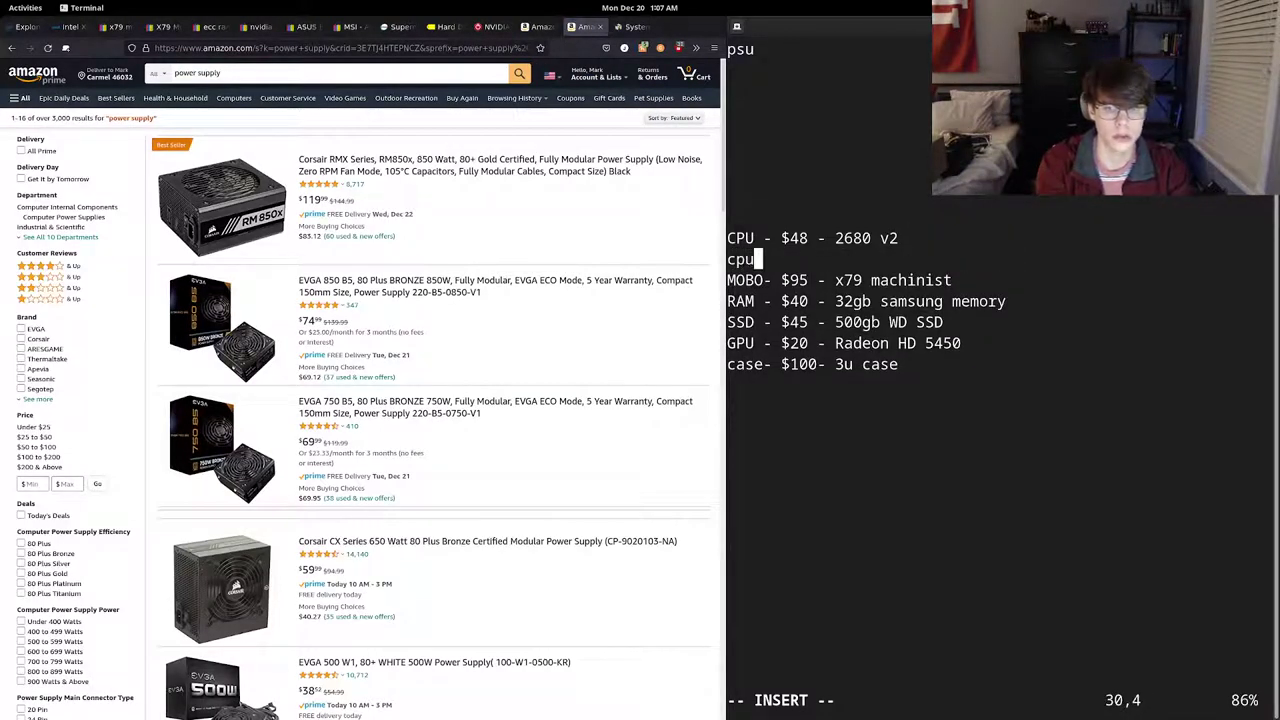
text( cooler)
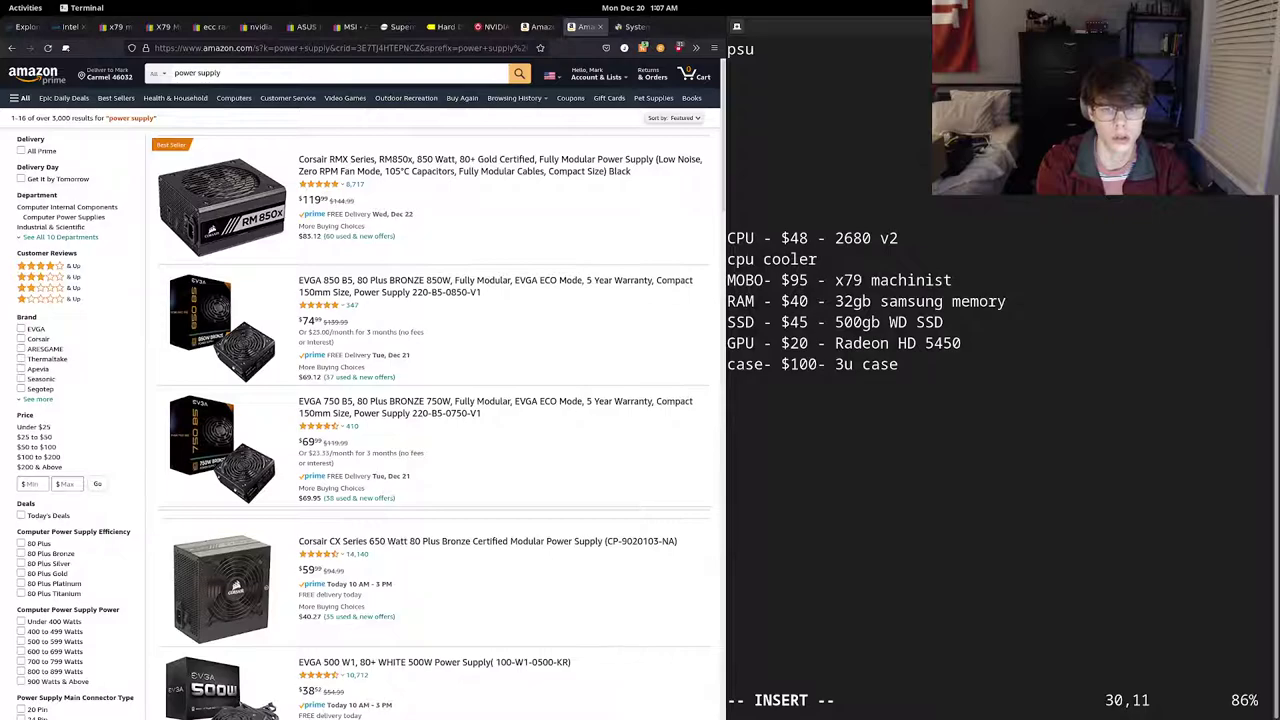
- Shorten the "cpu cooler" label in the parts notes to "cool-"
key(BackSpace)
key(BackSpace)
key(BackSpace)
key(BackSpace)
key(BackSpace)
key(BackSpace)
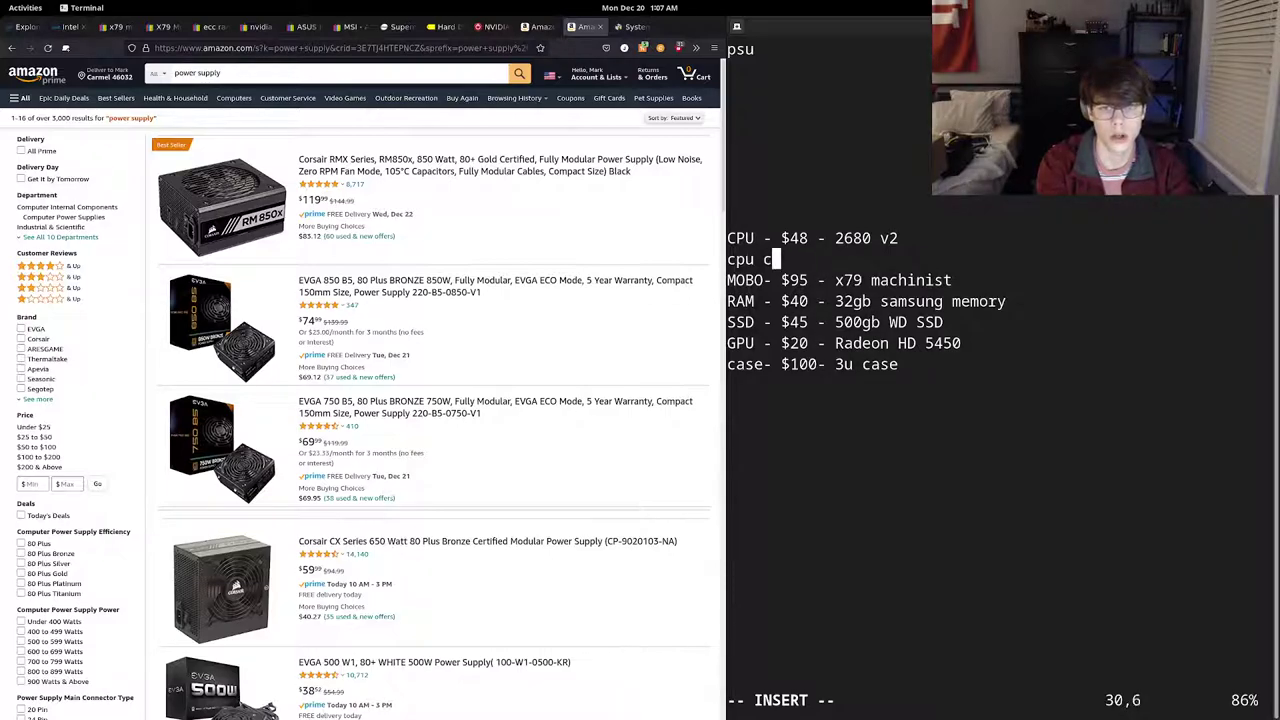
key(BackSpace)
key(BackSpace)
key(BackSpace)
key(BackSpace)
text(ool)
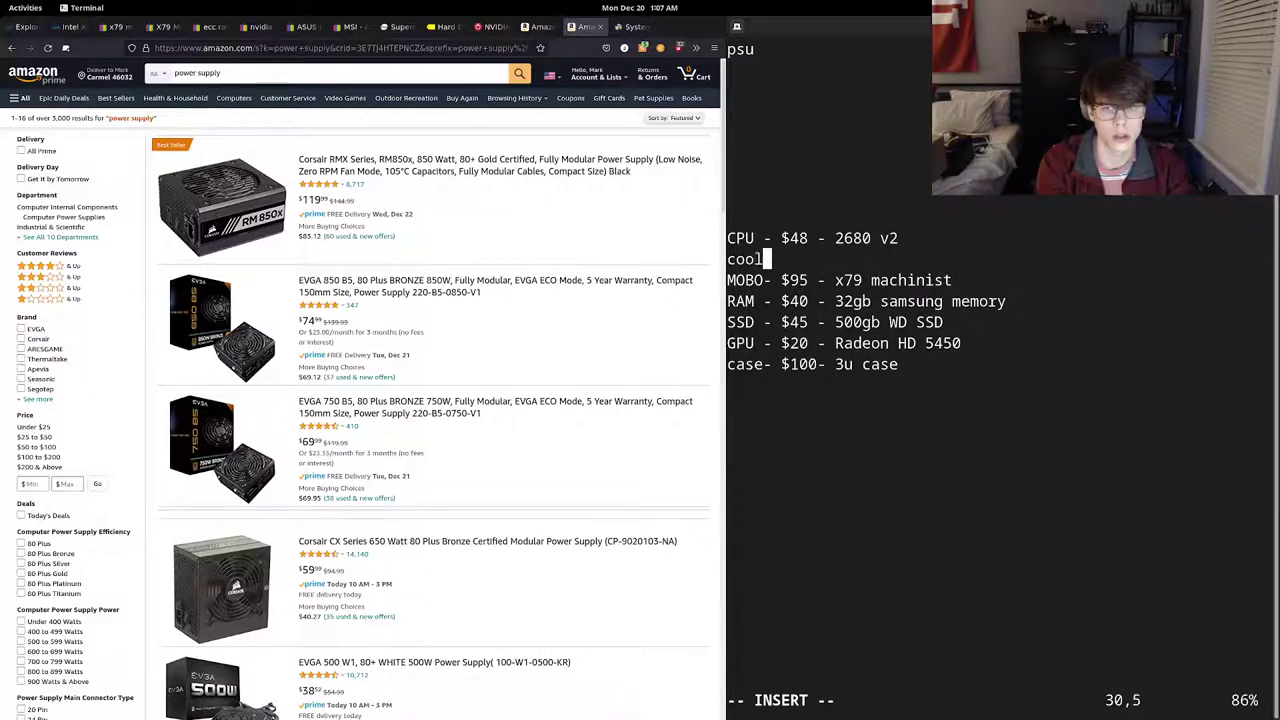
text(-)
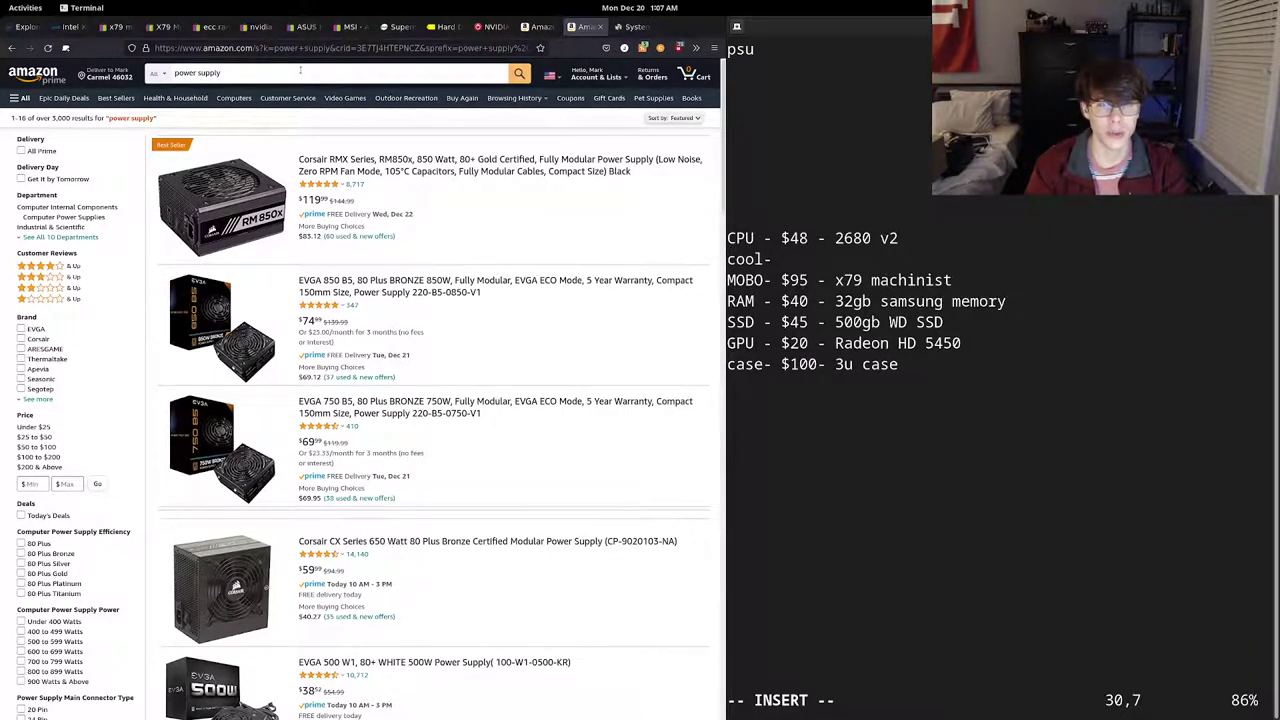
- Search Amazon for "lga 2011 cpu cooler" in place of the power supply search
click(325, 70)
click(325, 70)
key(ctrl+a)
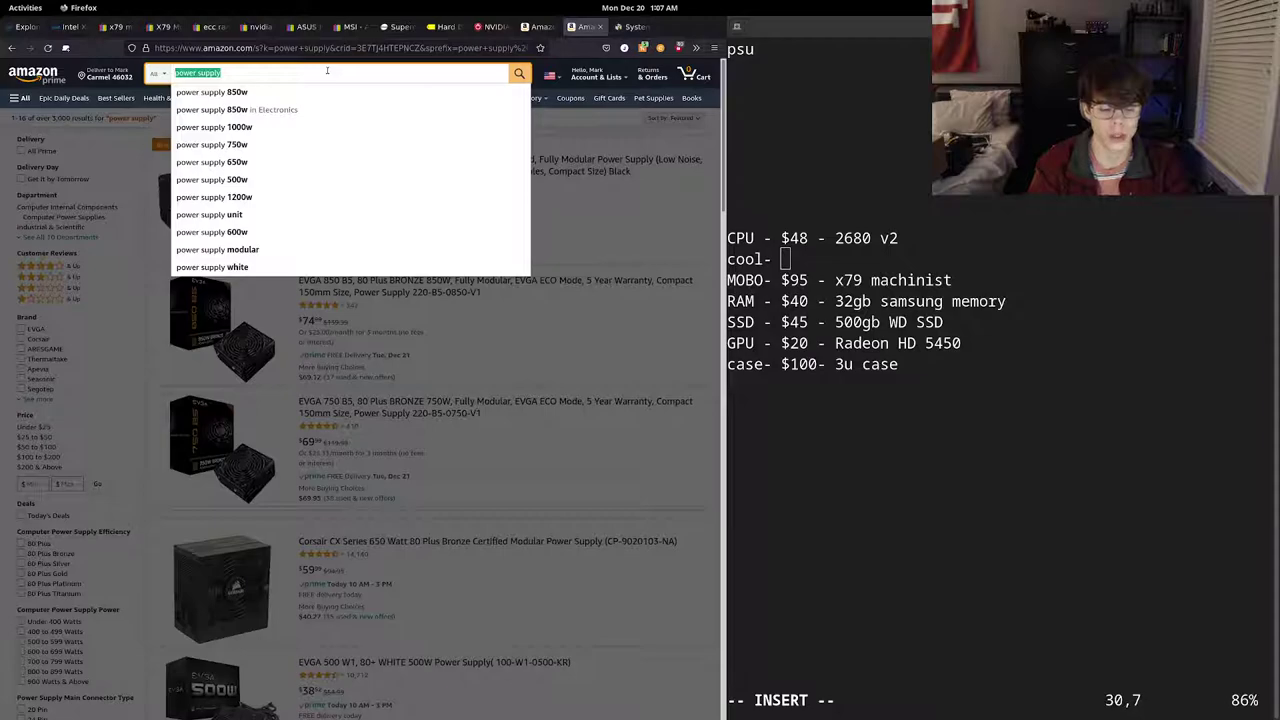
text(lga 2011)
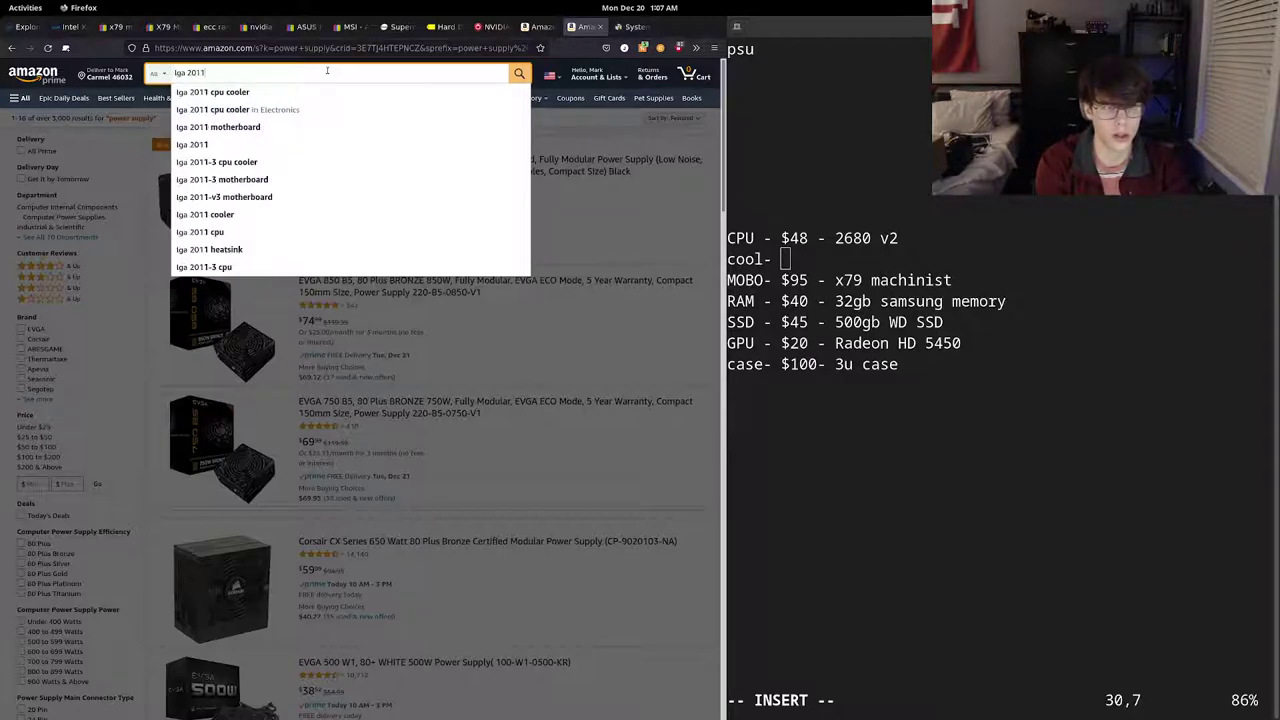
key(Down)
key(Return)
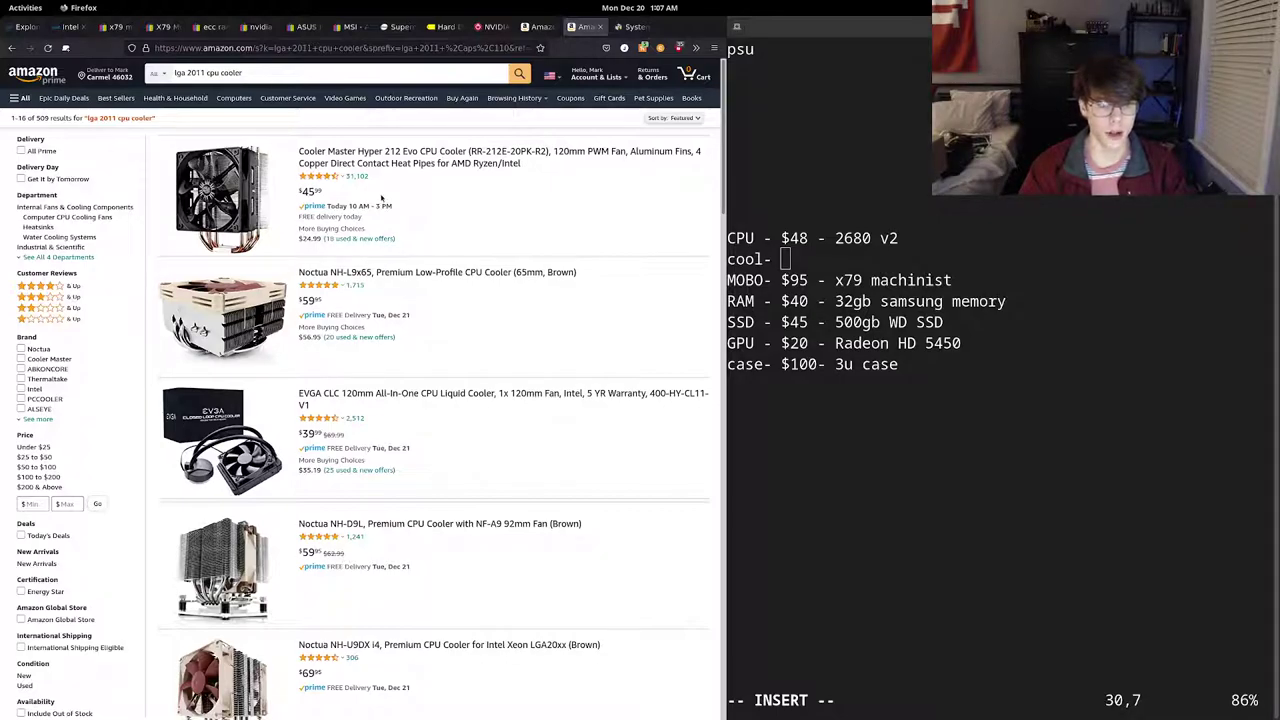
- Open the Noctua NH-D9DX i4 3U cooler listing and check which Intel sockets its mounting system supports
scroll(409, 479, down, 2)
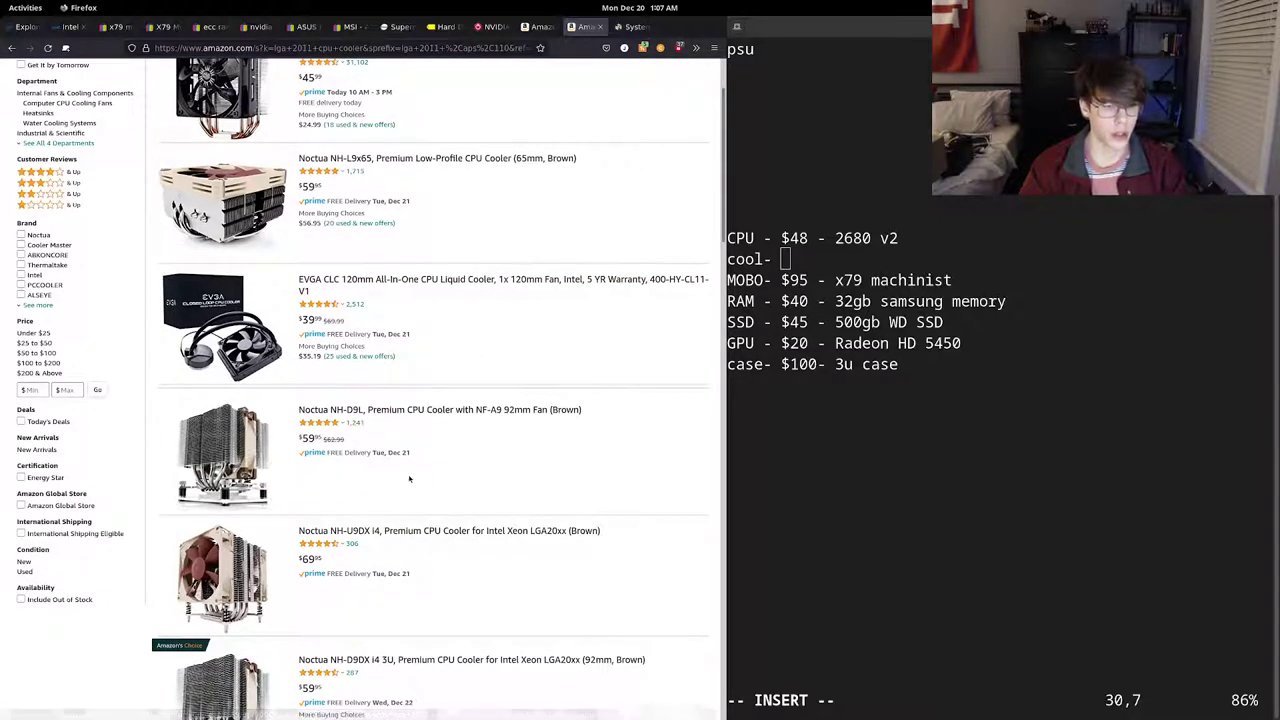
scroll(409, 479, down, 2)
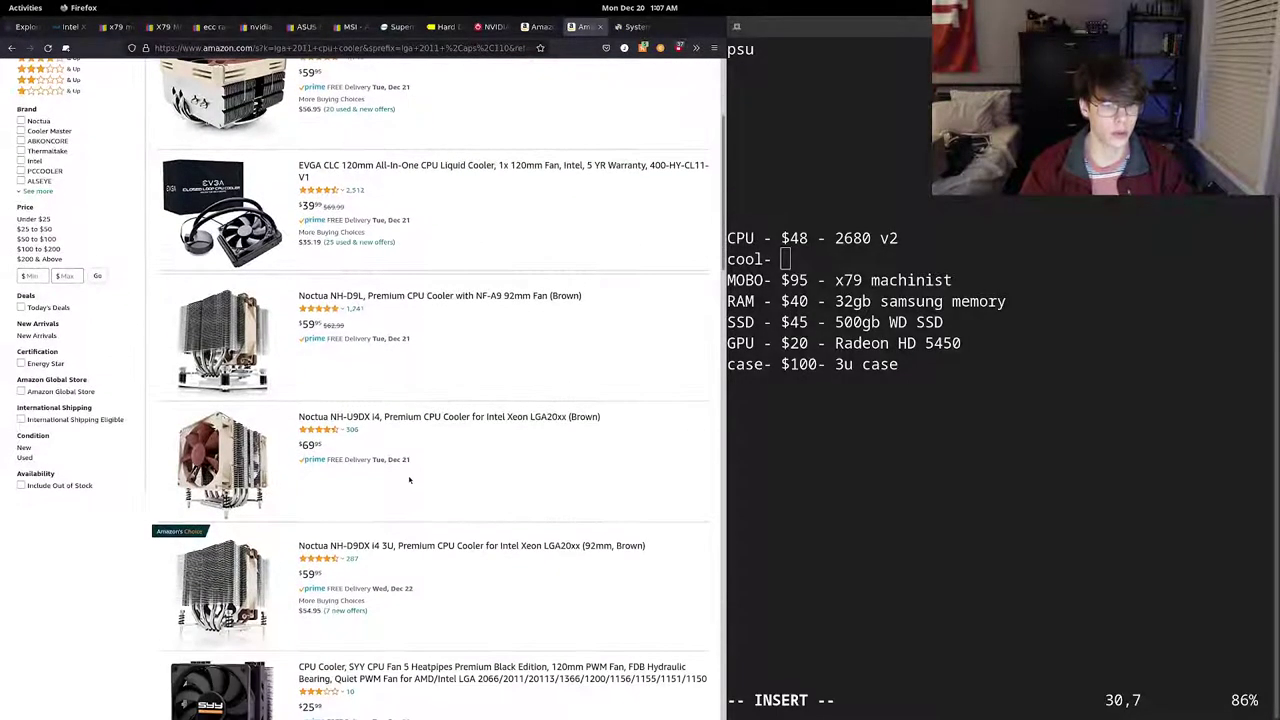
click(398, 550)
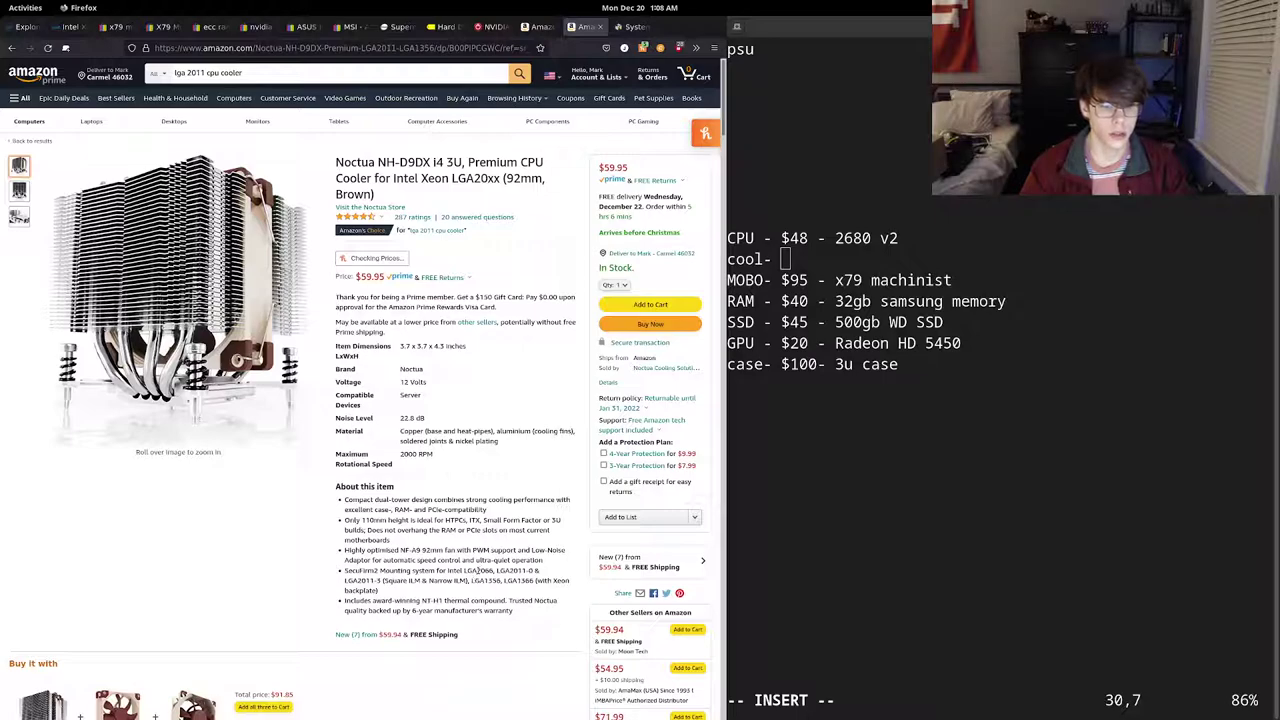
drag(477, 570, 532, 570)
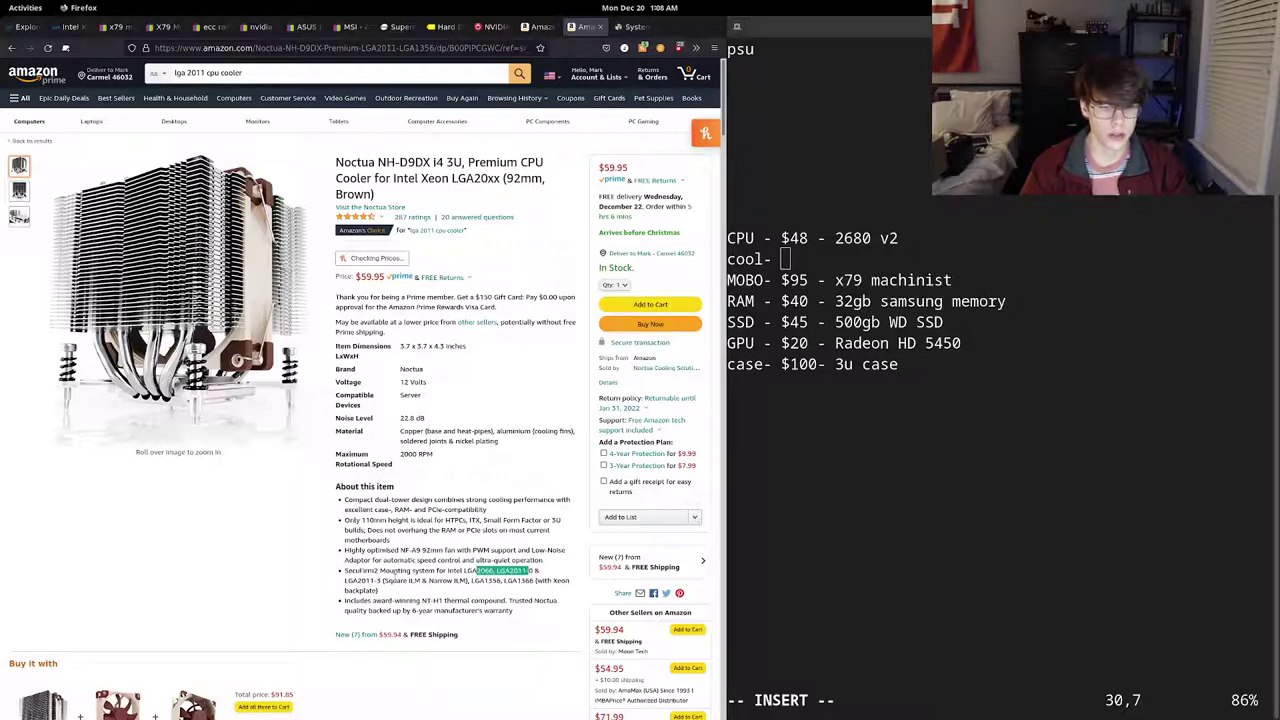
drag(366, 580, 386, 581)
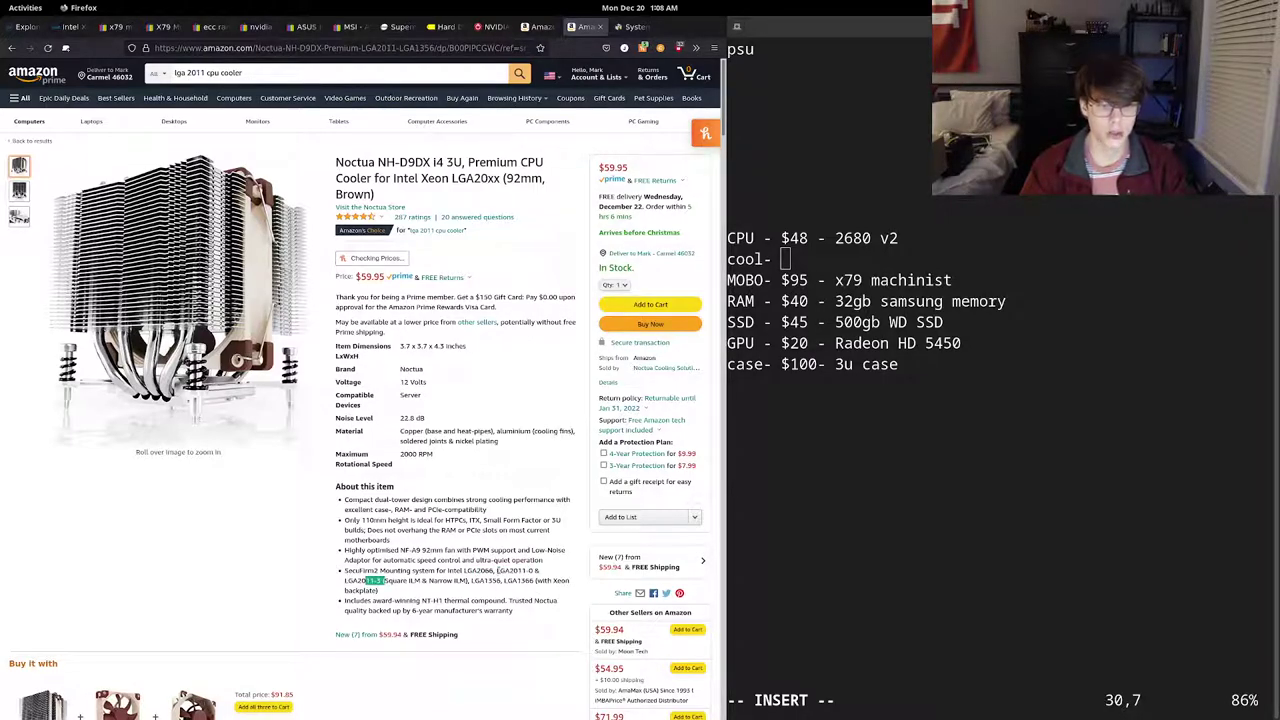
drag(496, 570, 527, 571)
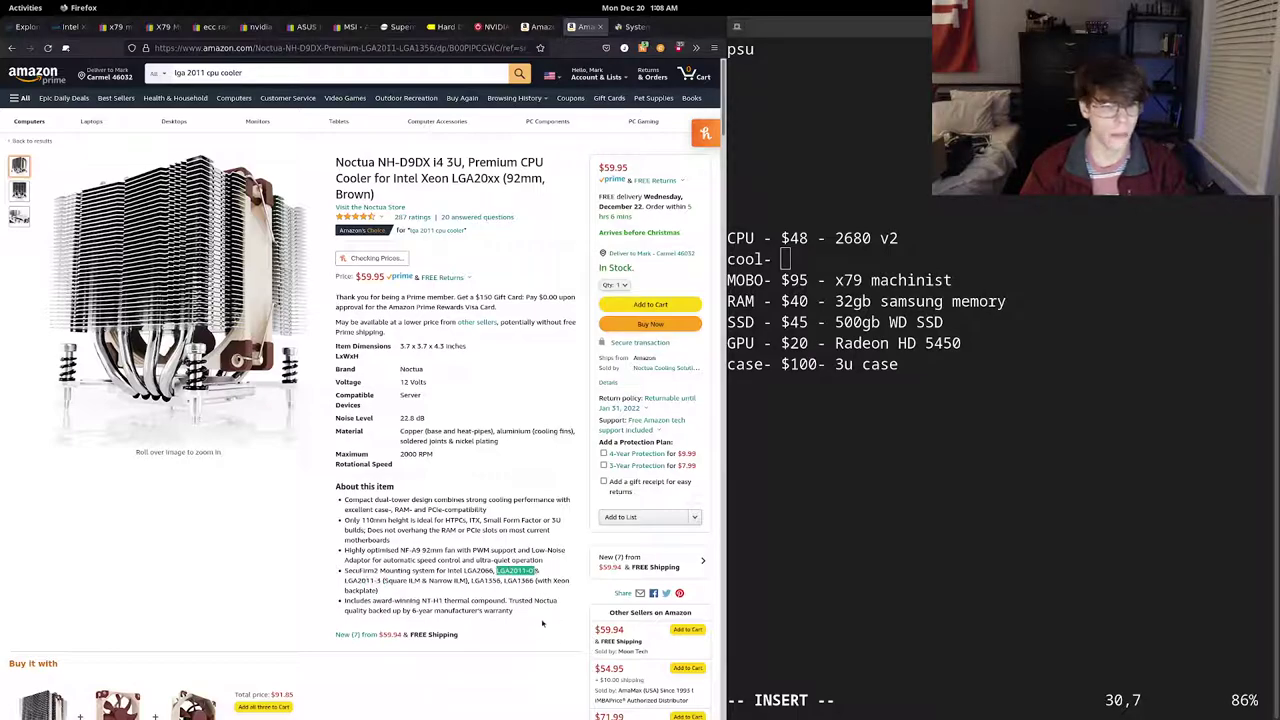
drag(484, 580, 538, 581)
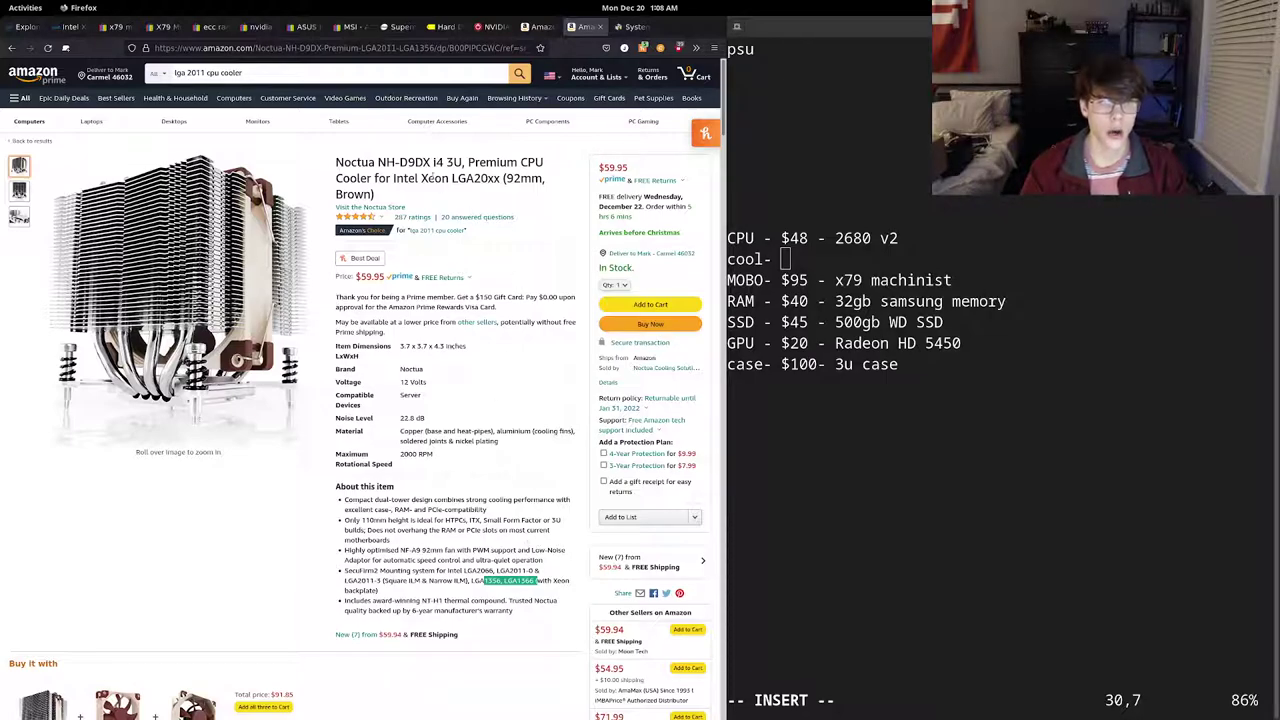
- Complete the cooler line in the terminal parts notes with "$60 - nh-d9dx"
click(826, 262)
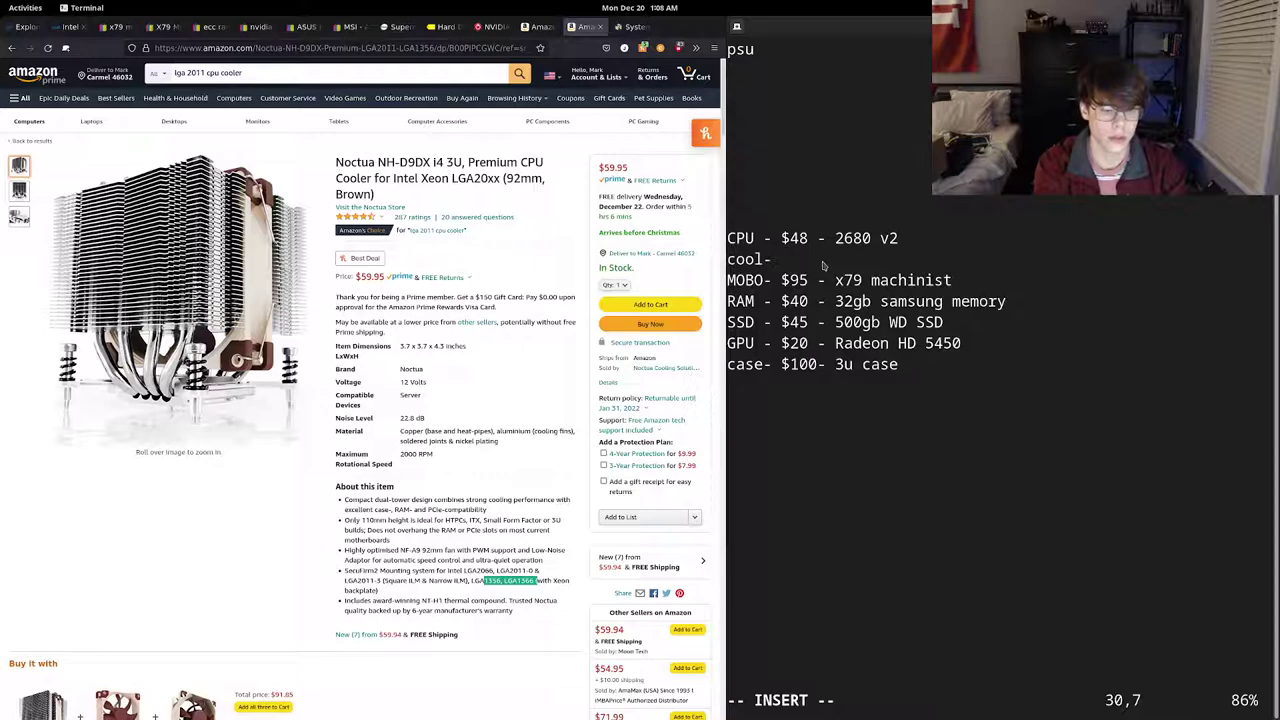
text($60 - )
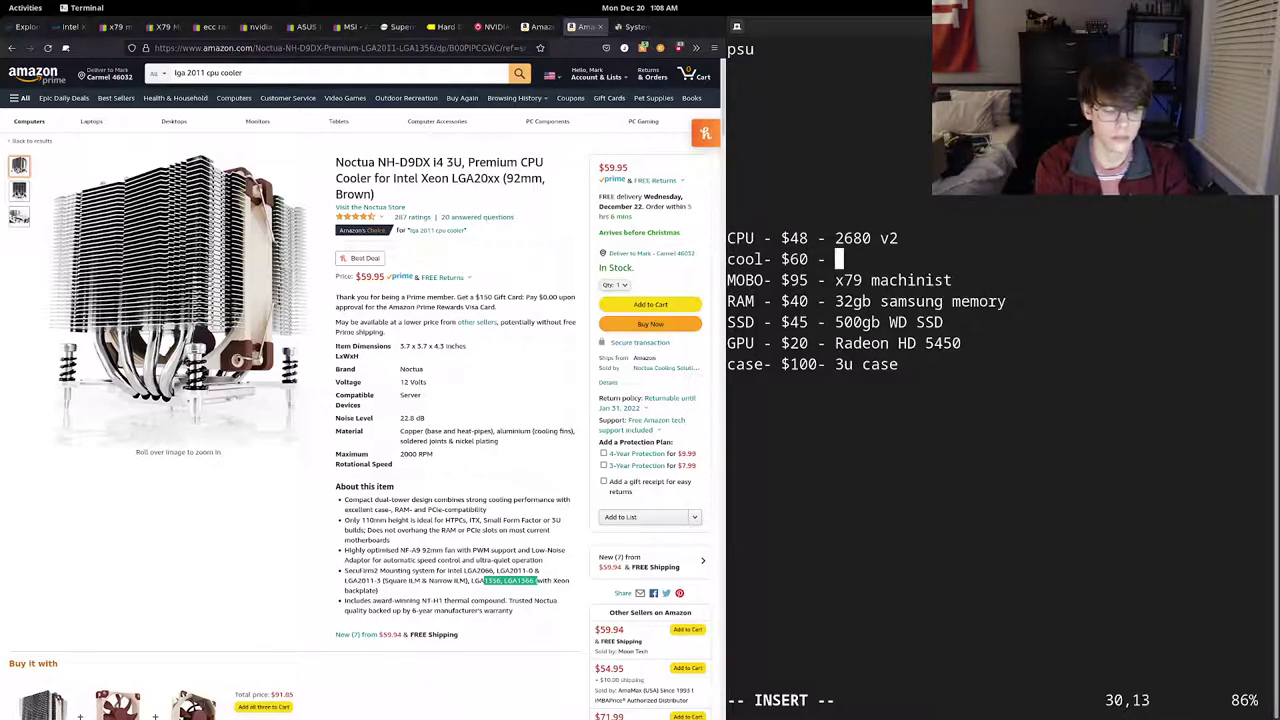
text(nh)
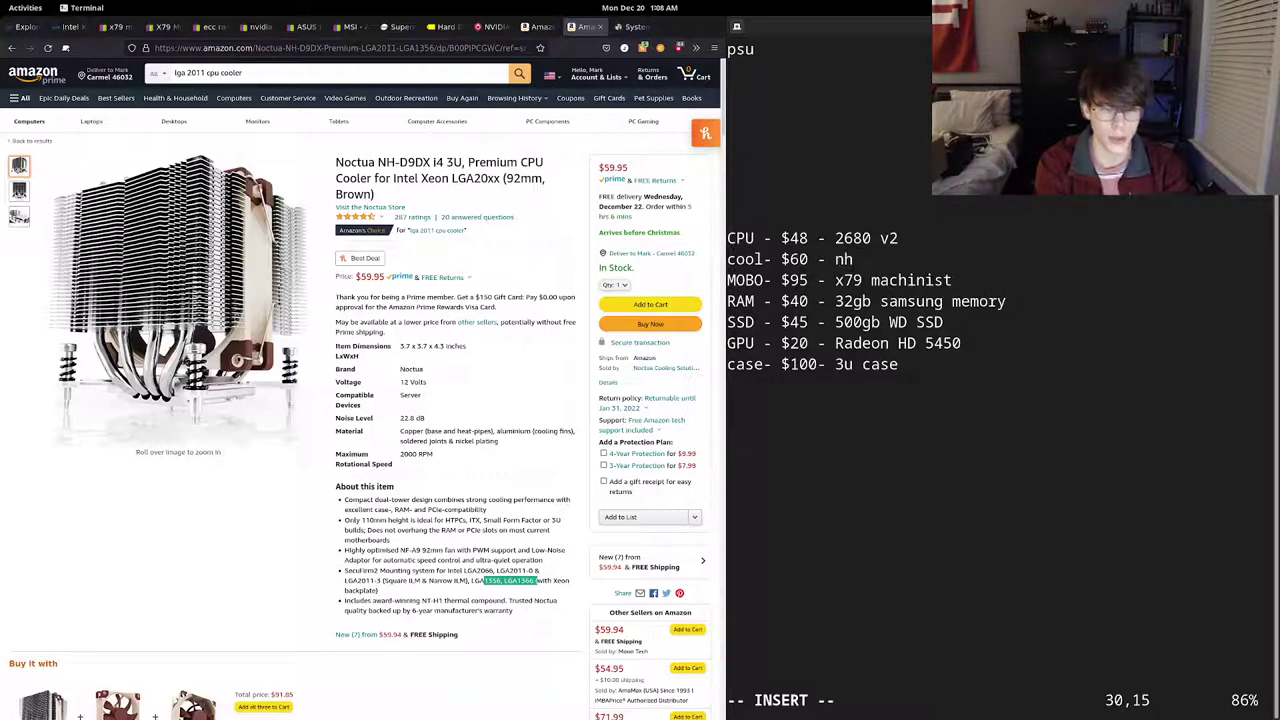
text(-d9)
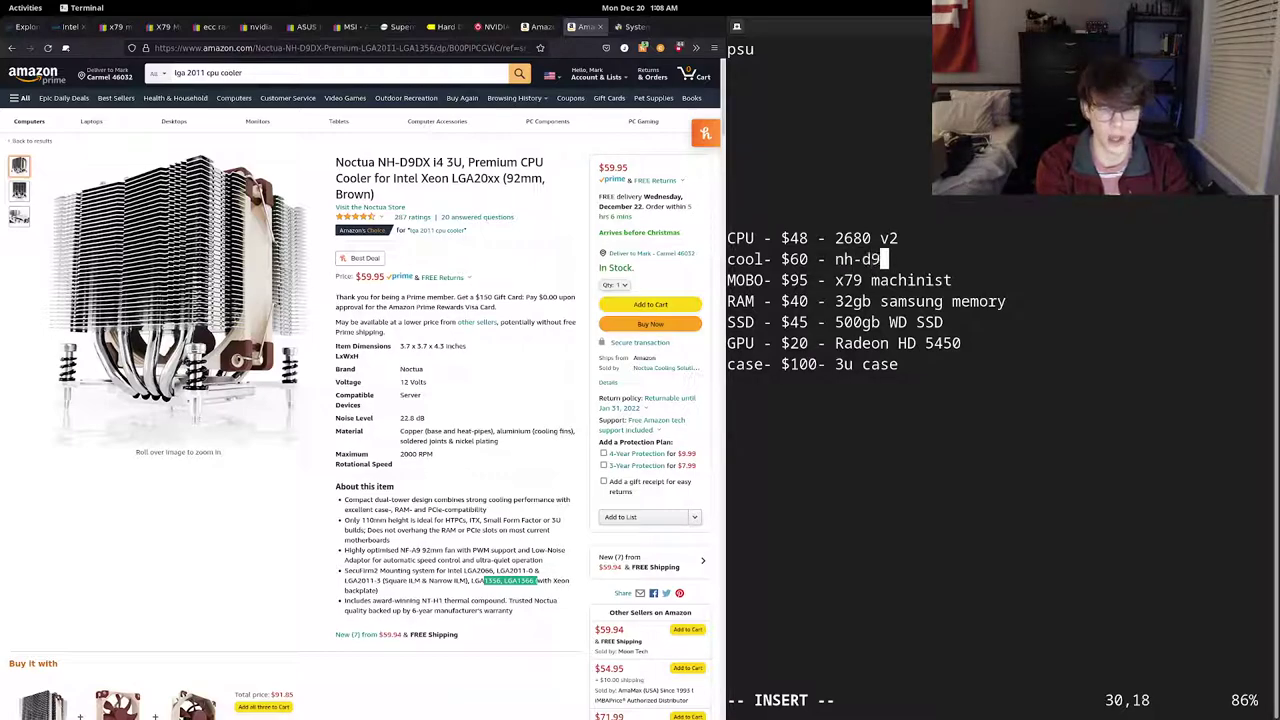
text(dx)
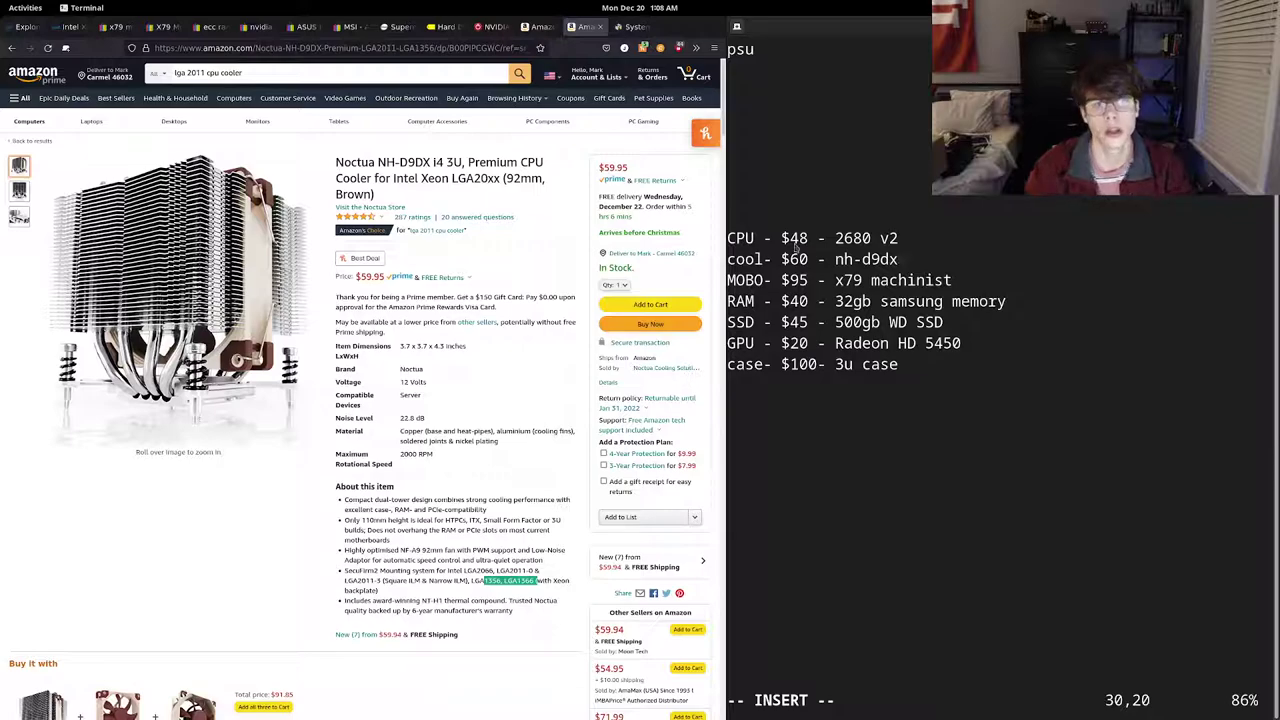
- Return to the Amazon cooler results, open the Noctua NH-D9L listing and examine its supported sockets and product photos
click(12, 48)
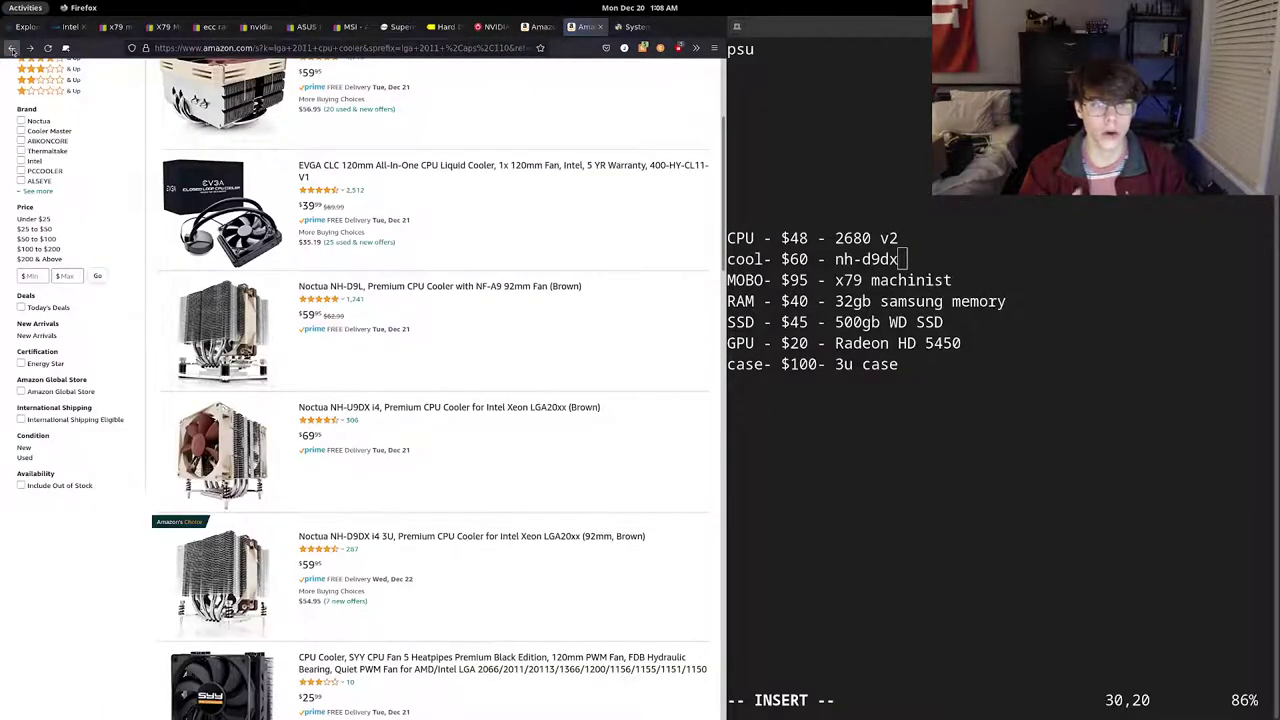
scroll(513, 340, up, 3)
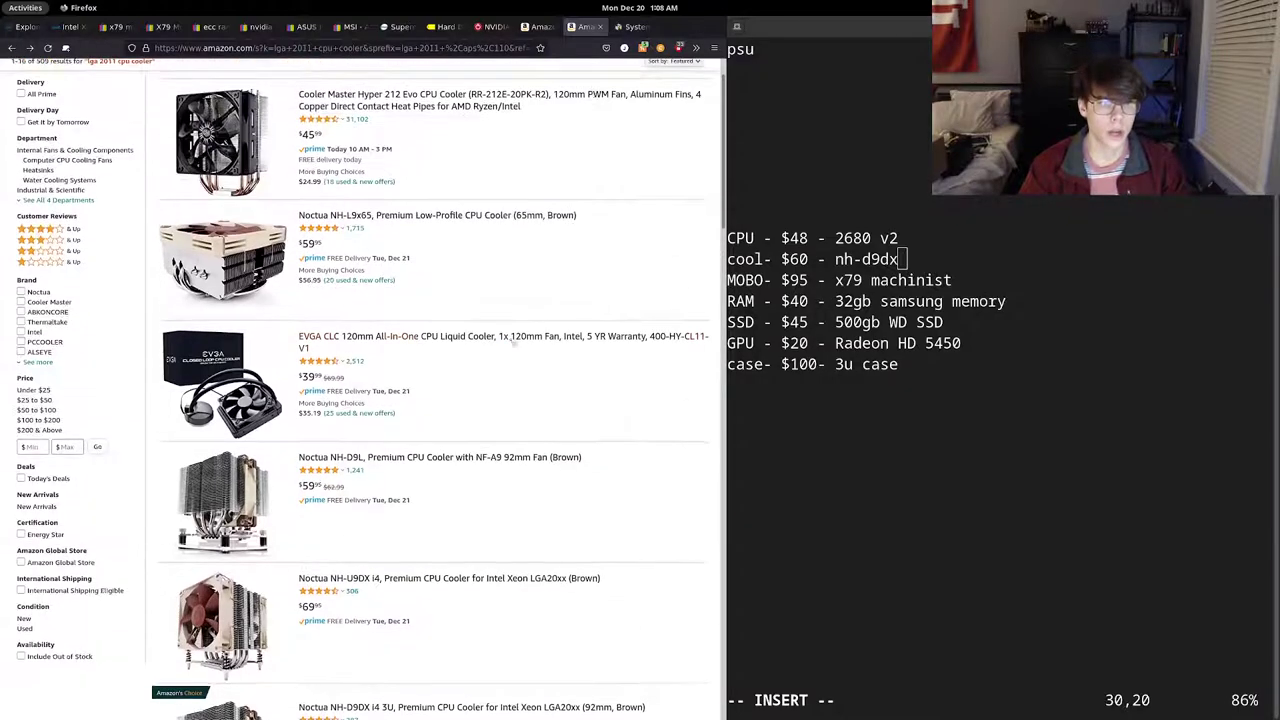
scroll(513, 340, up, 1)
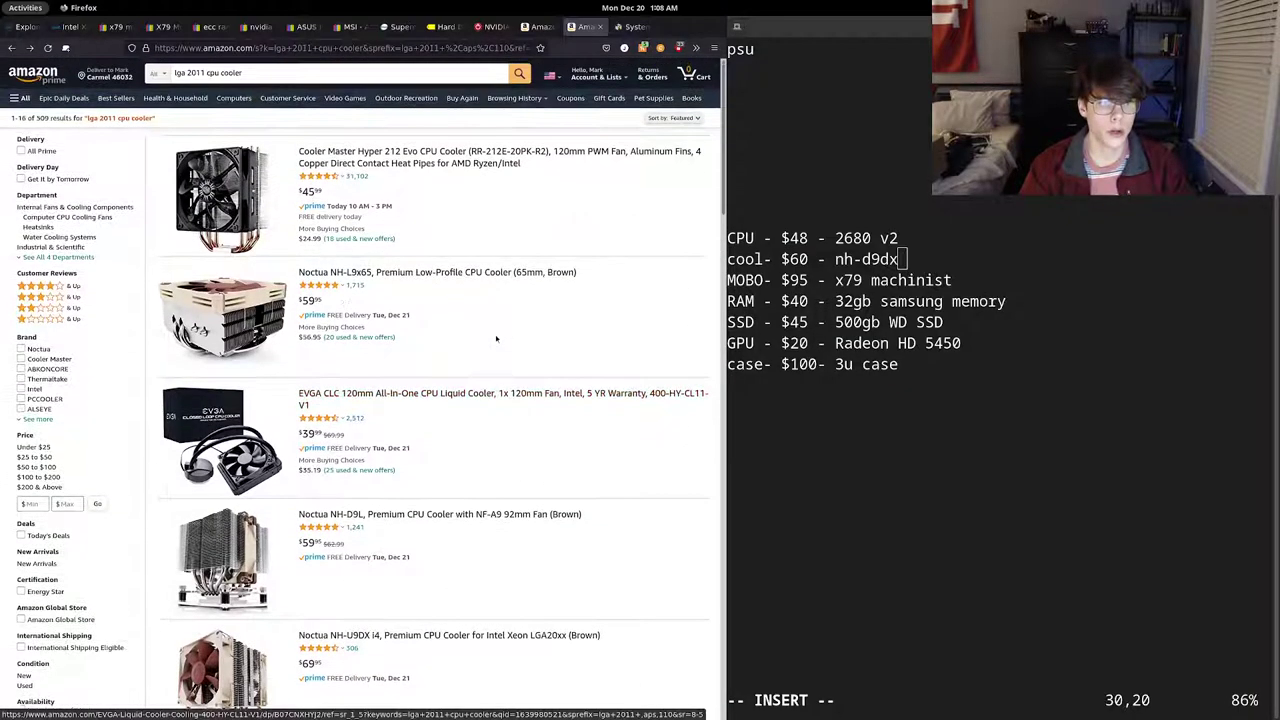
click(392, 515)
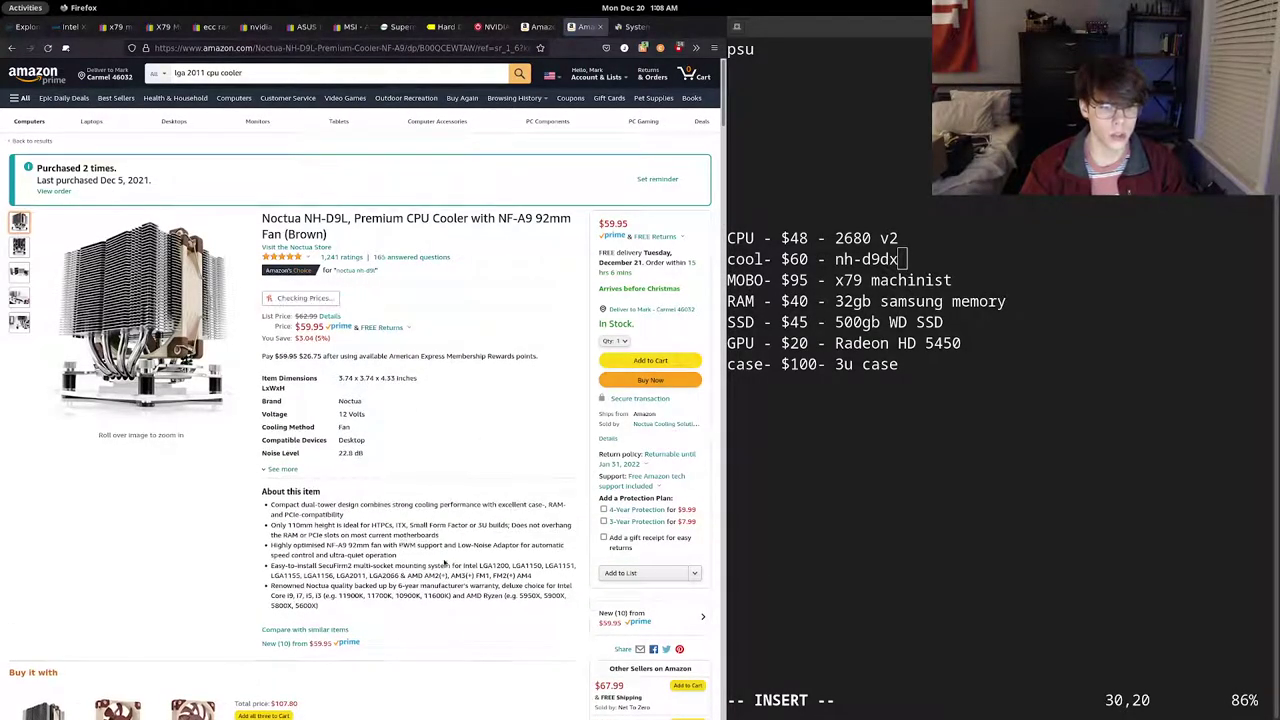
scroll(475, 545, down, 1)
drag(486, 508, 562, 510)
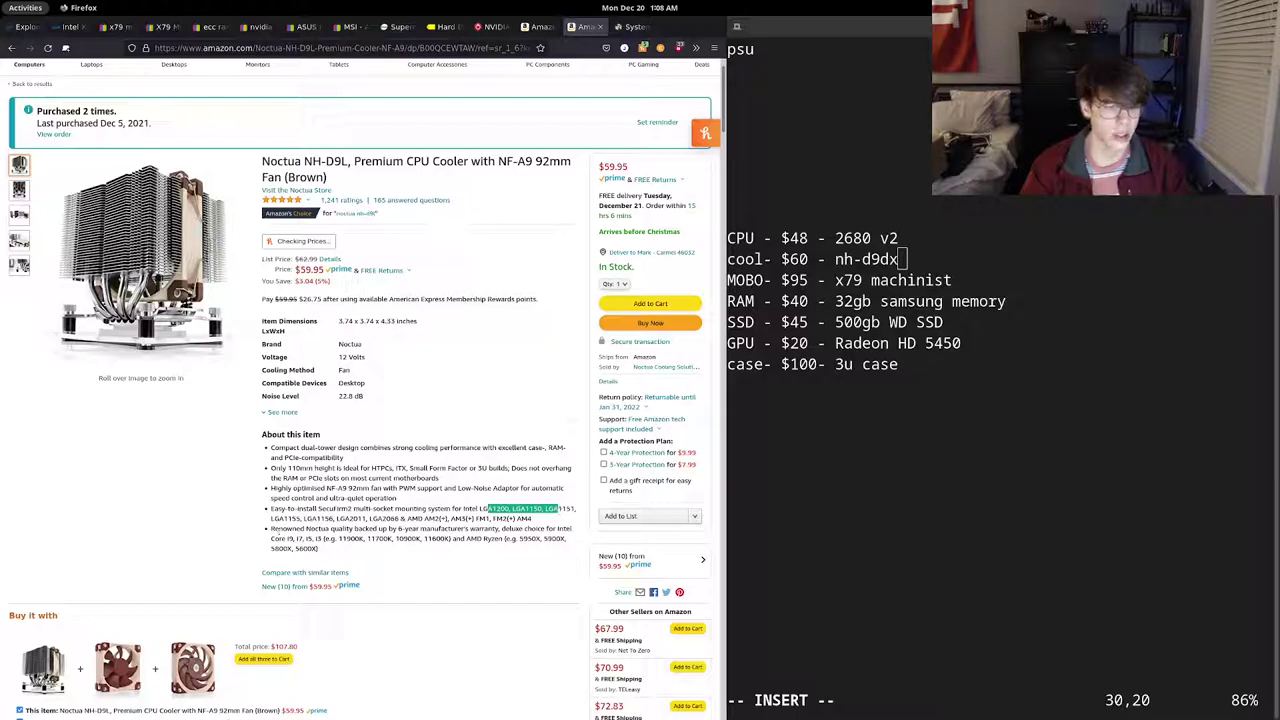
drag(352, 518, 380, 518)
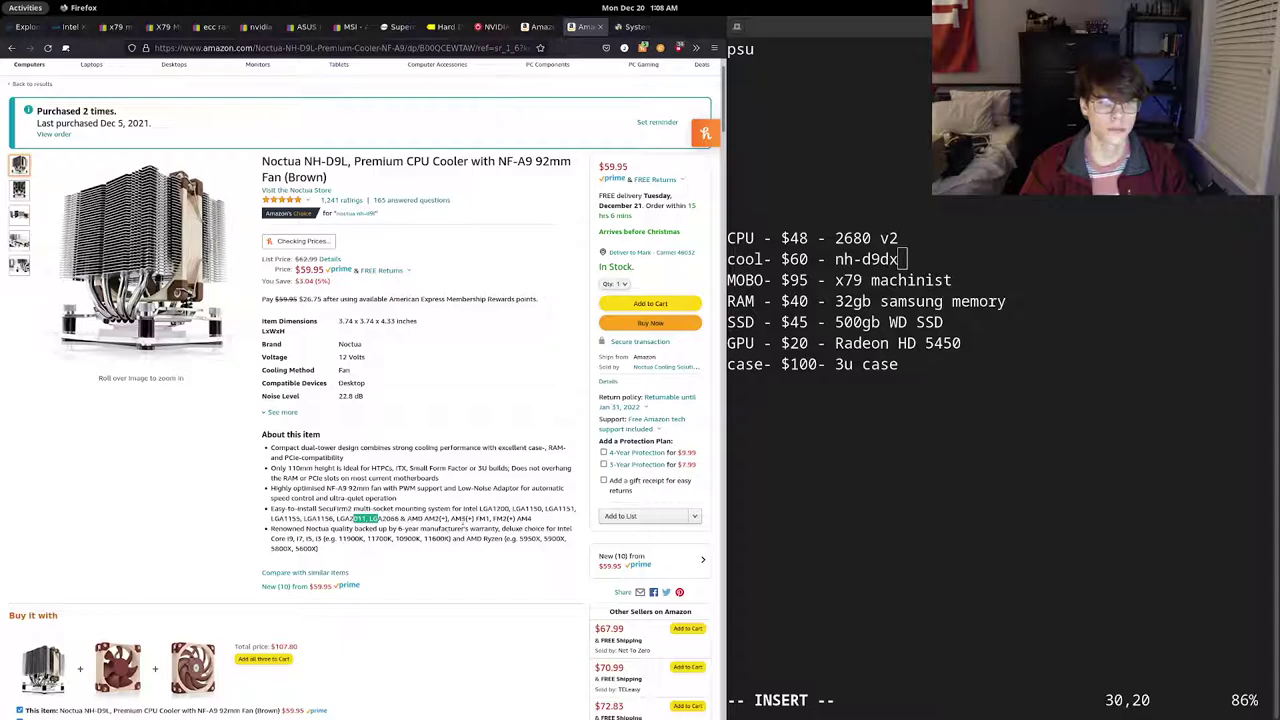
drag(434, 518, 536, 520)
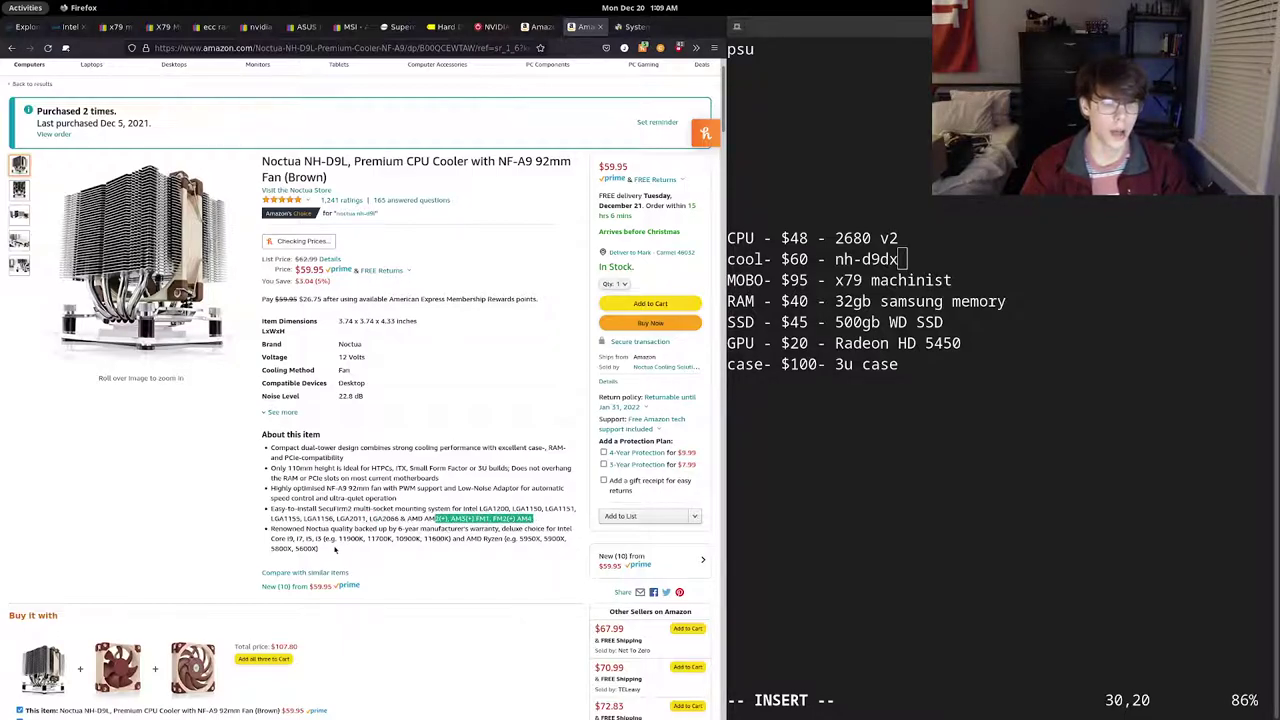
scroll(335, 546, up, 1)
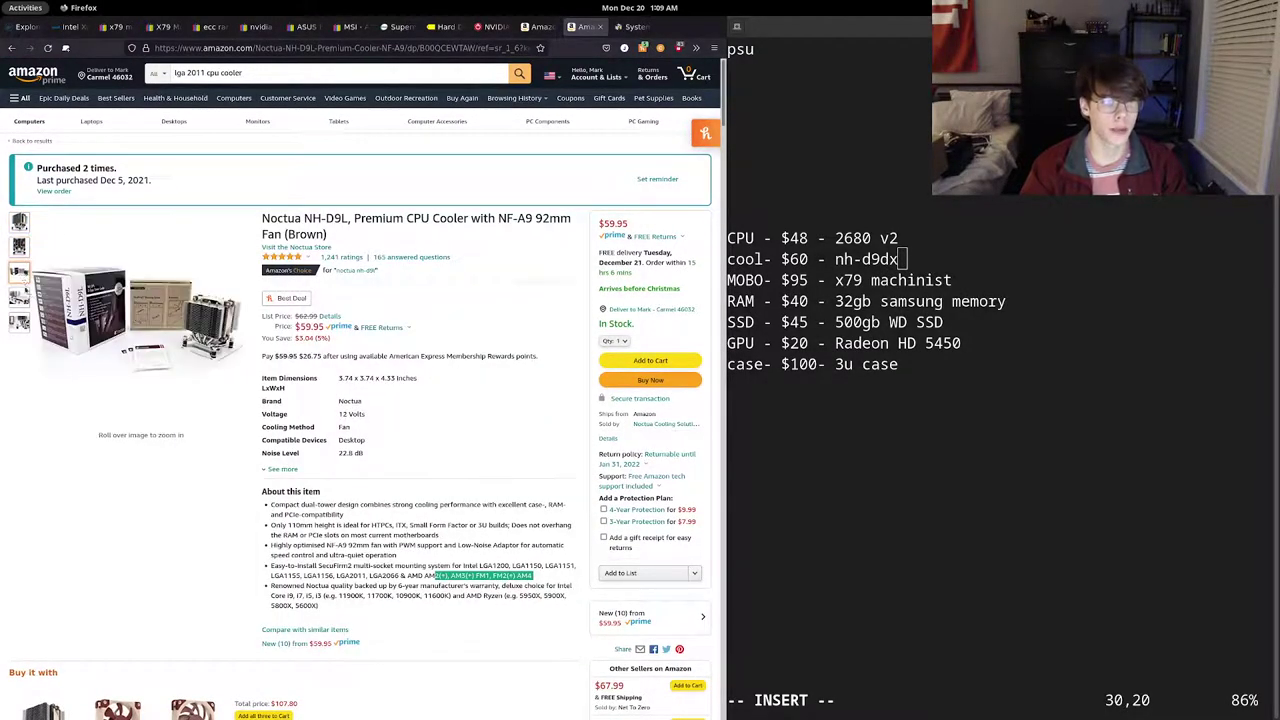
mouse_move(19, 322)
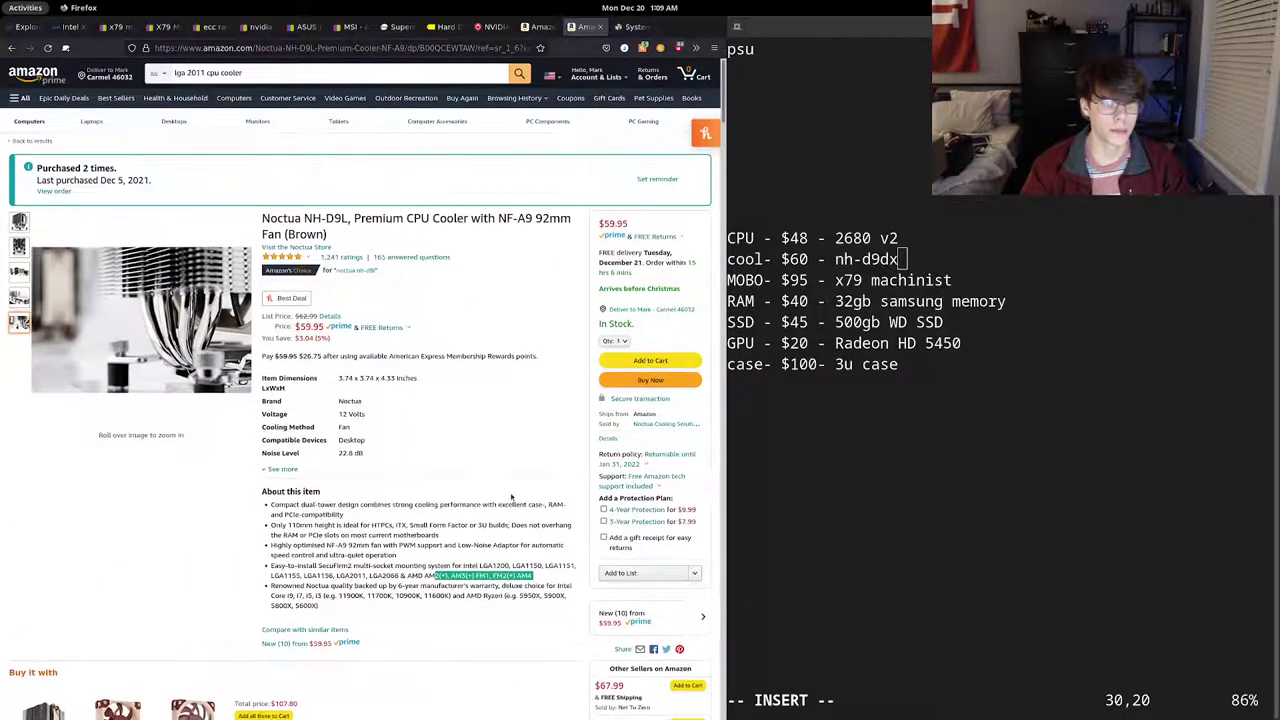
- In the PCPartPicker build, start choosing a CPU cooler and search the compatible coolers for "d9dx"
click(633, 26)
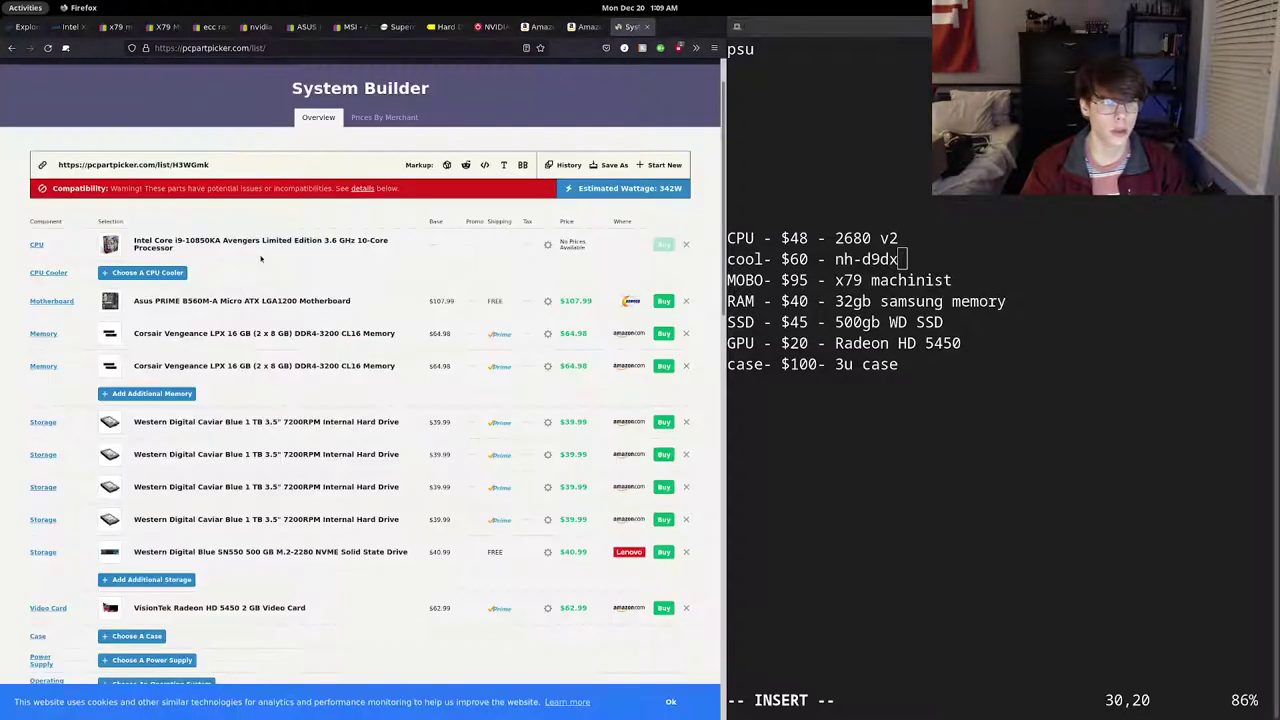
click(147, 273)
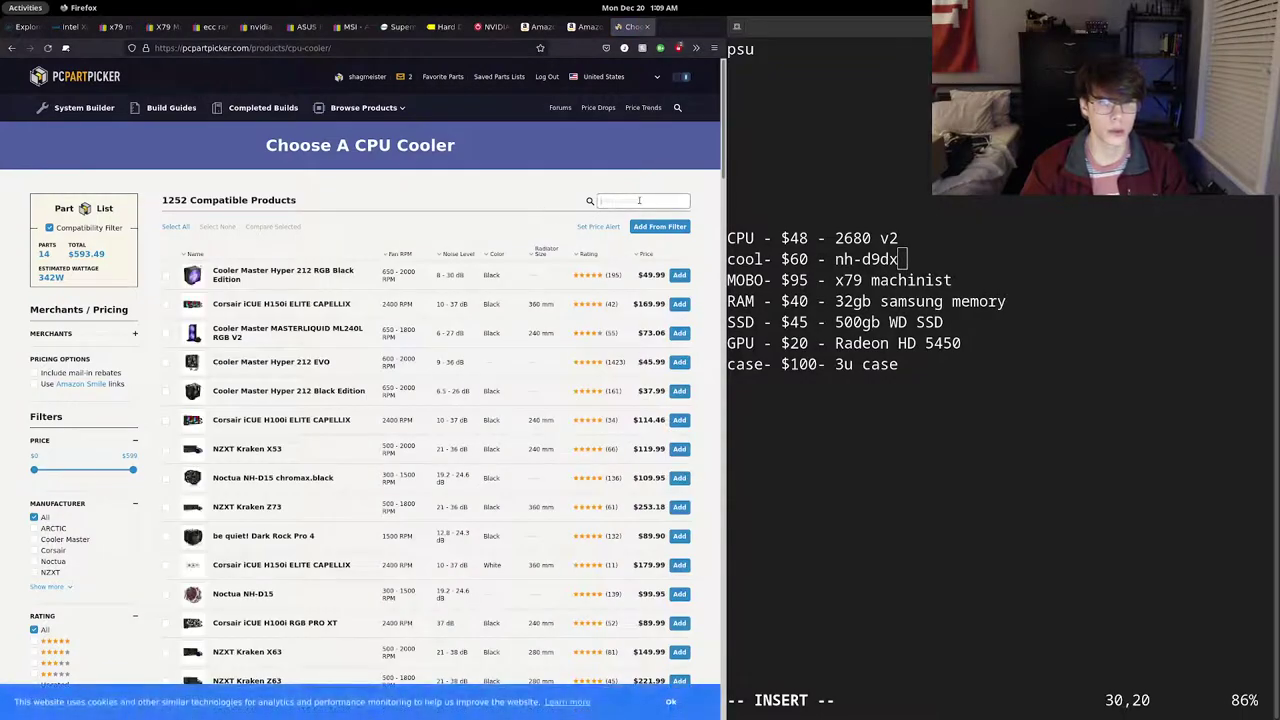
click(638, 202)
text(d9dx)
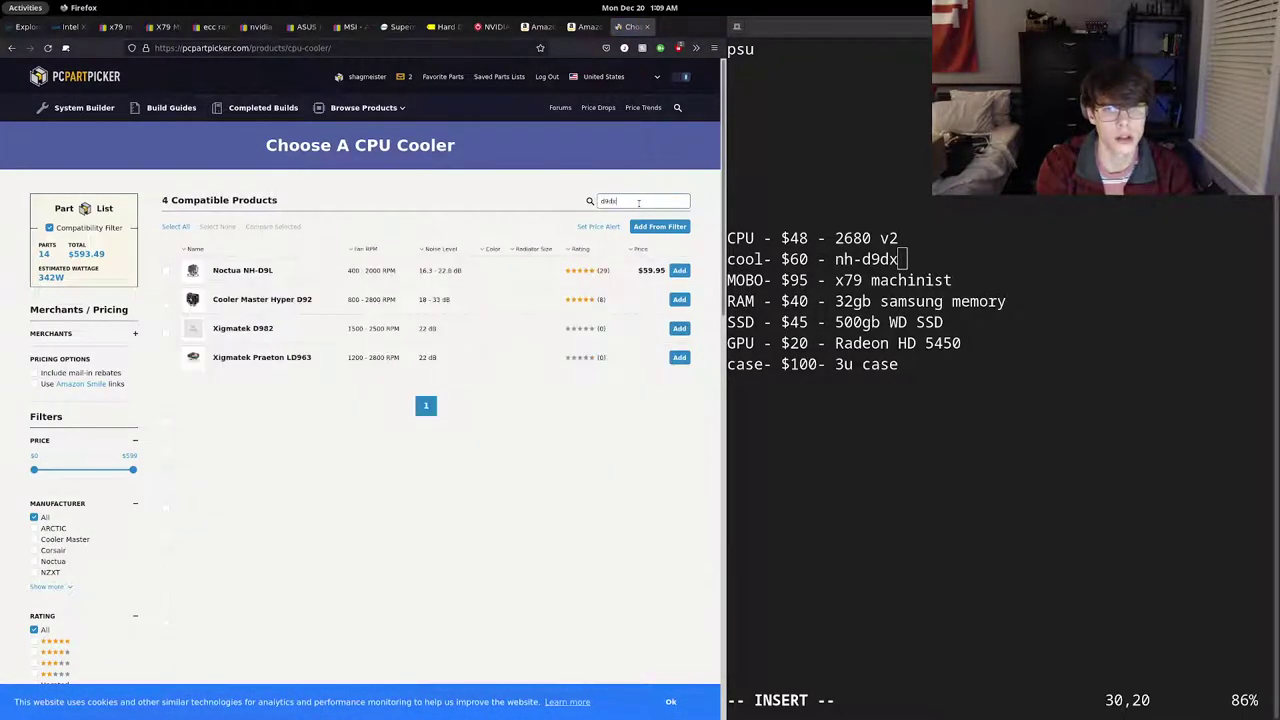
- Replace the cooler search with "noctua" and look through the compatible Noctua coolers for a suitable match
key(BackSpace)
key(BackSpace)
key(BackSpace)
key(BackSpace)
text(noctua)
scroll(85, 538, down, 5)
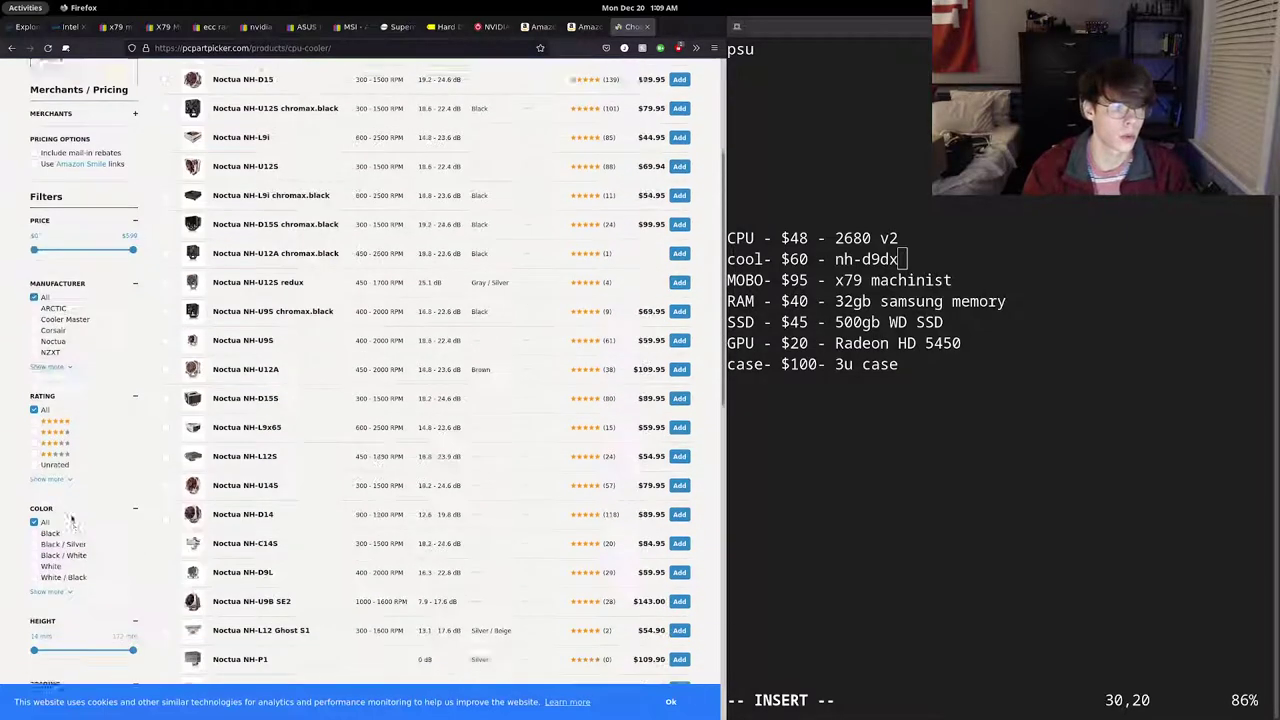
scroll(291, 413, up, 3)
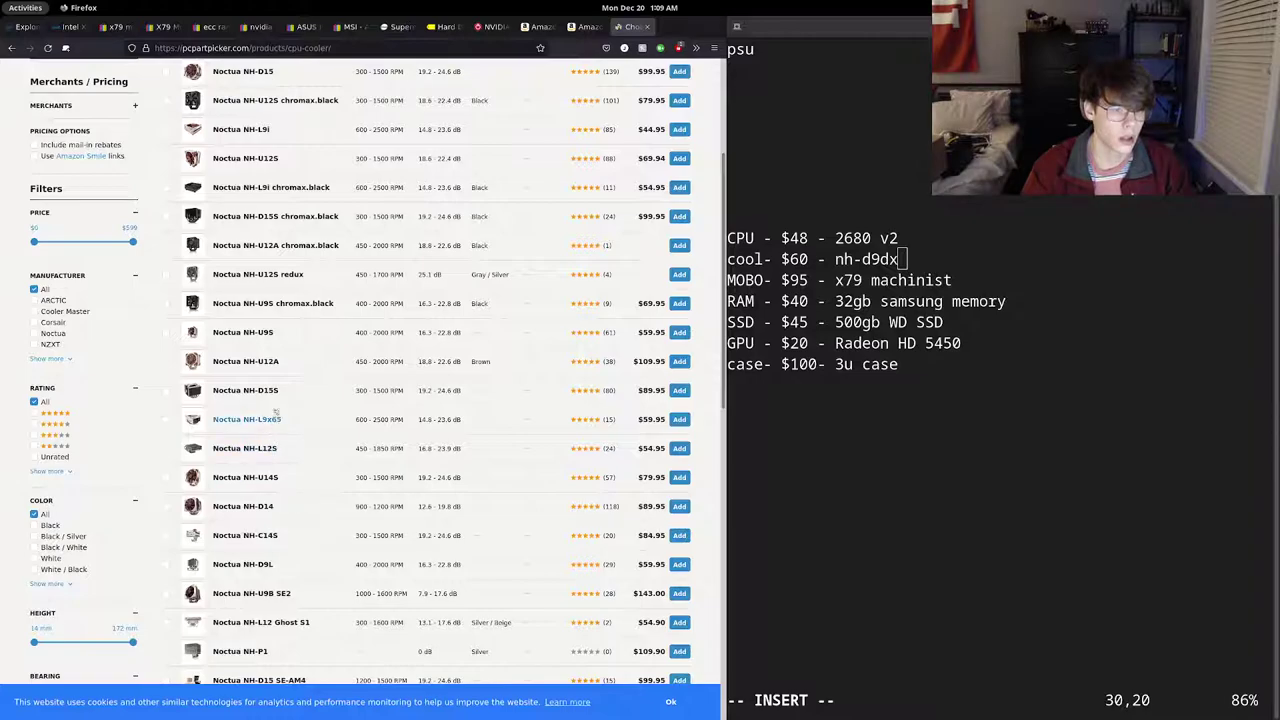
scroll(283, 412, up, 2)
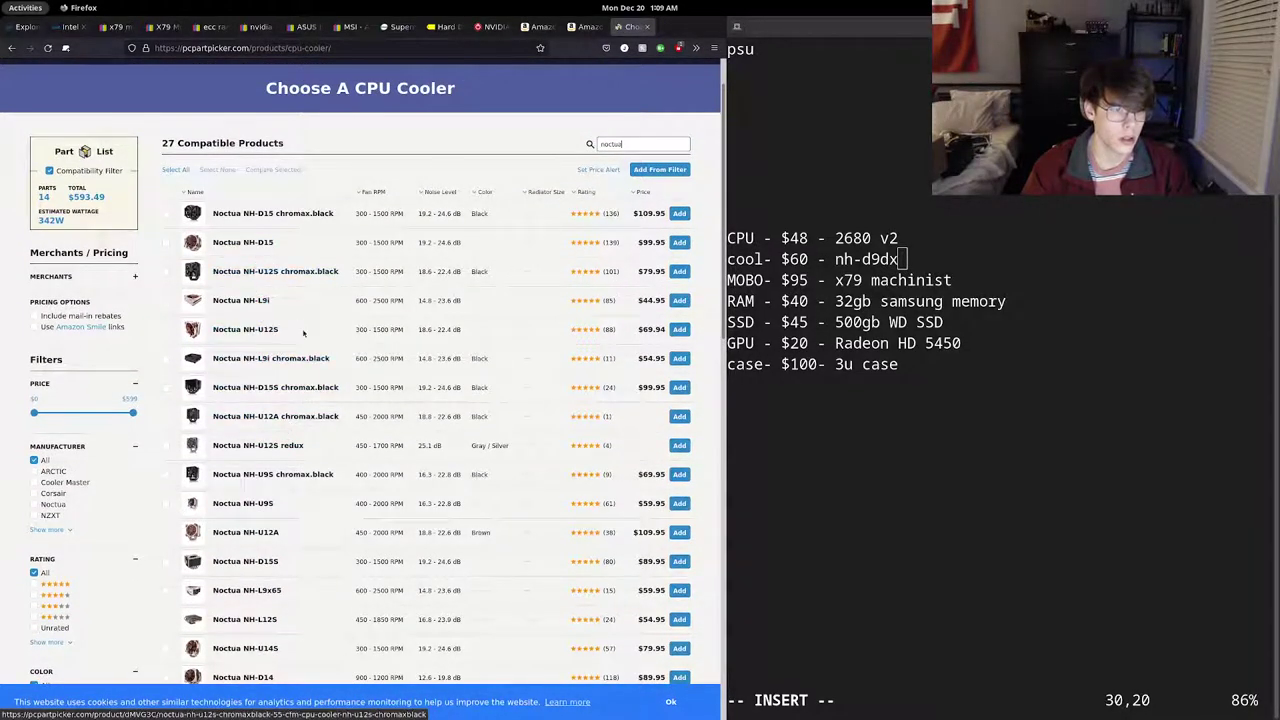
scroll(300, 360, down, 1)
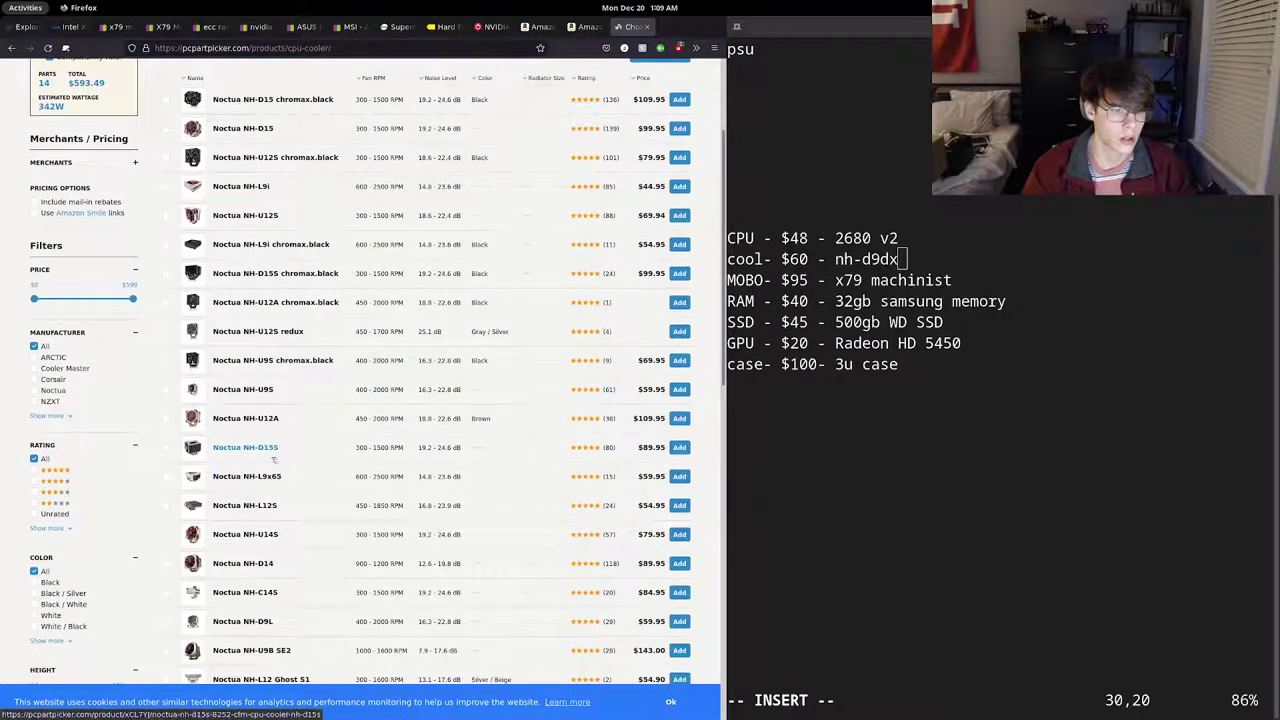
scroll(274, 459, down, 2)
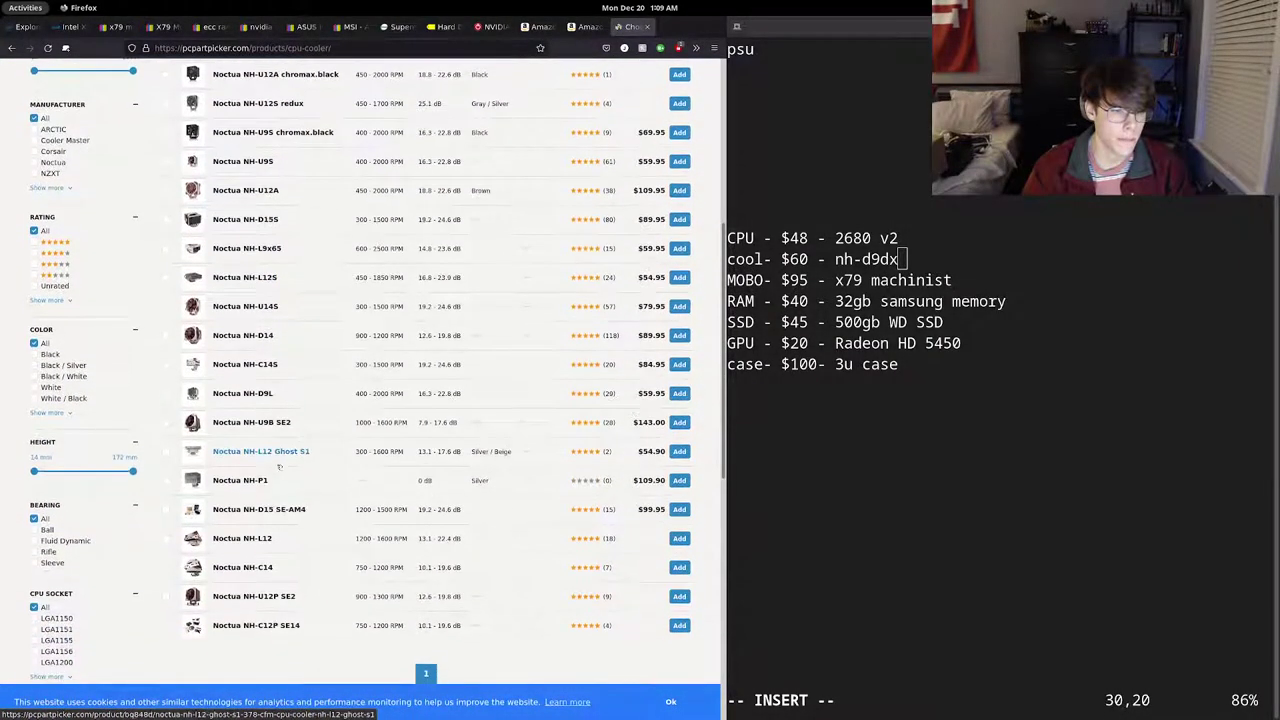
scroll(278, 470, down, 1)
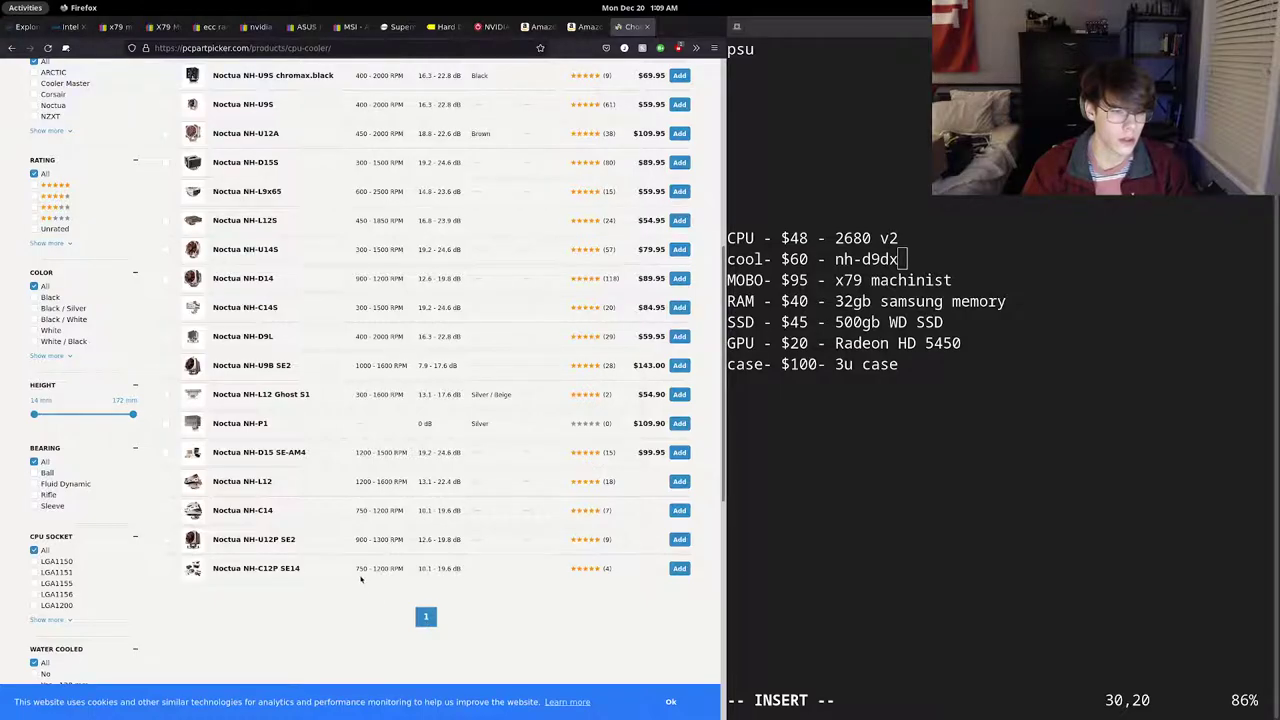
scroll(343, 552, up, 8)
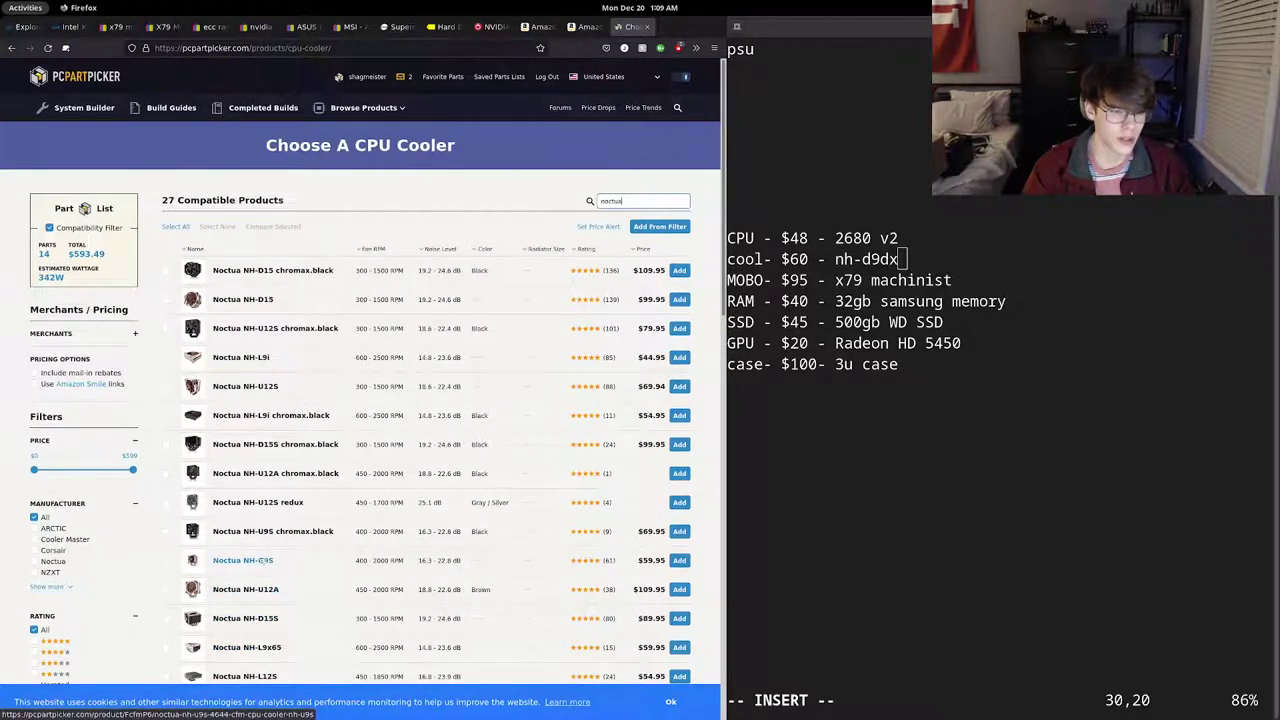
- Open the Noctua NH-U9S product page and add that cooler to the build
click(262, 561)
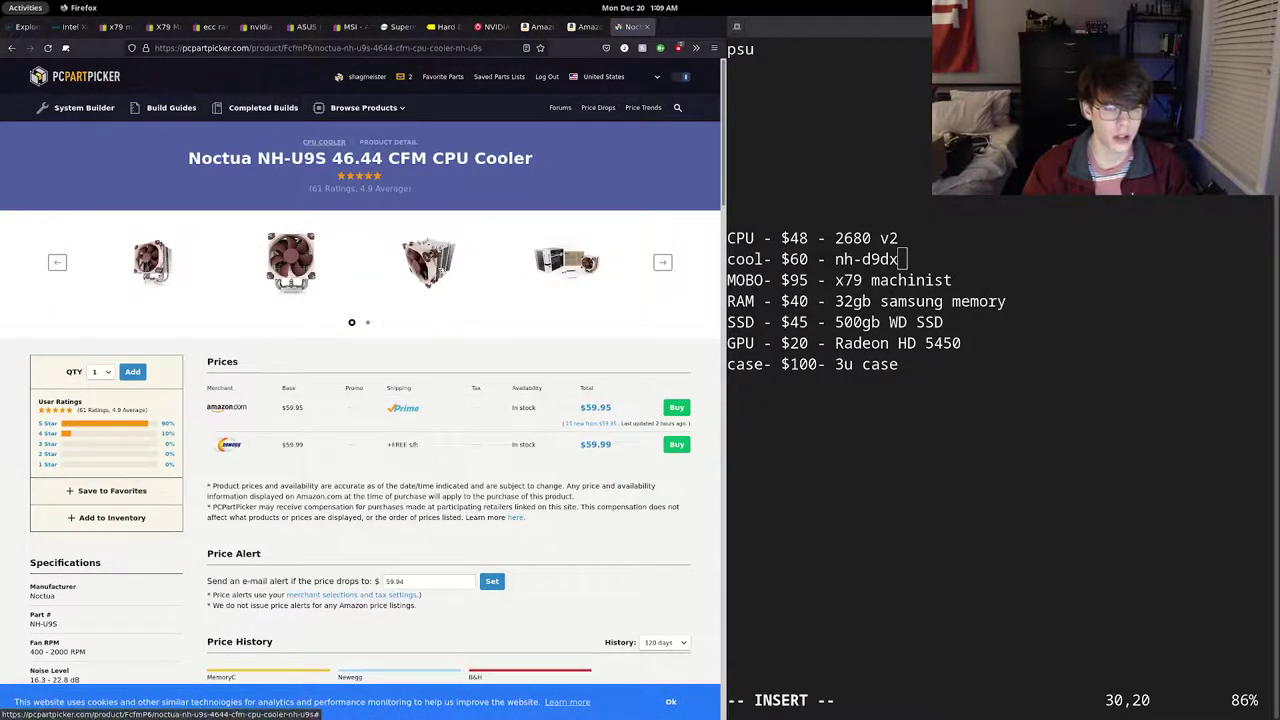
click(133, 372)
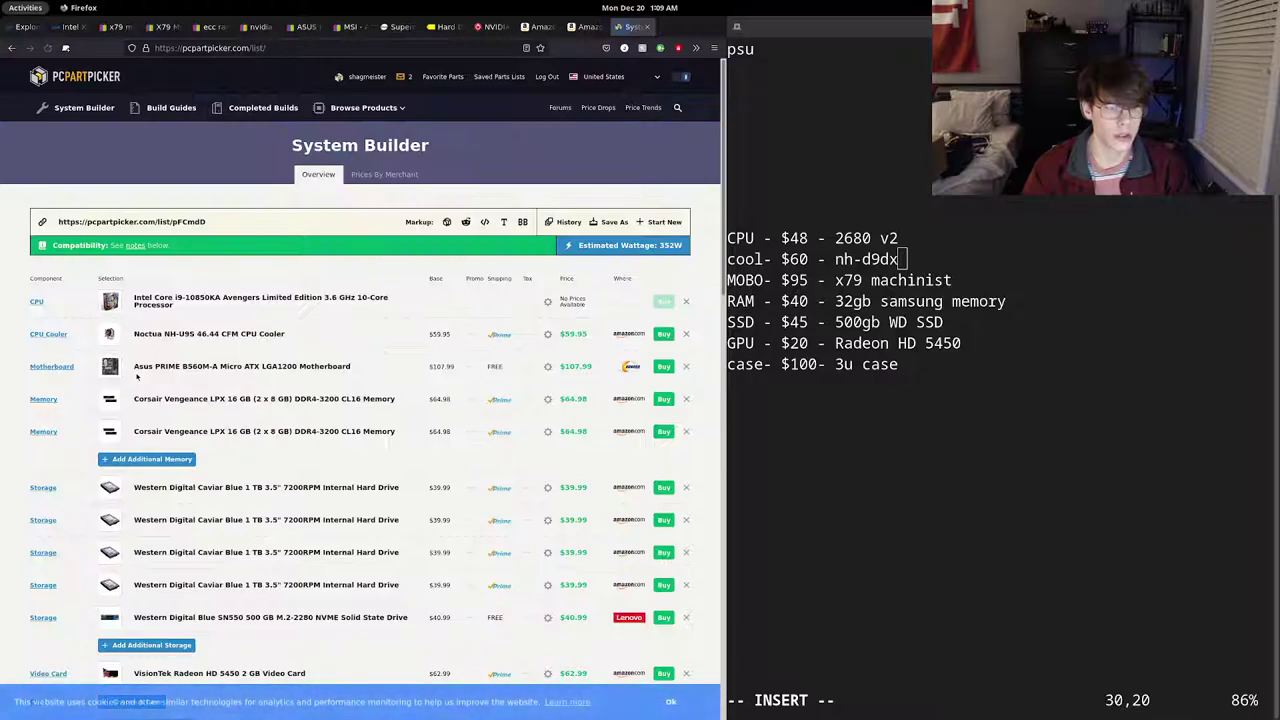
scroll(300, 380, down, 3)
scroll(450, 300, up, 3)
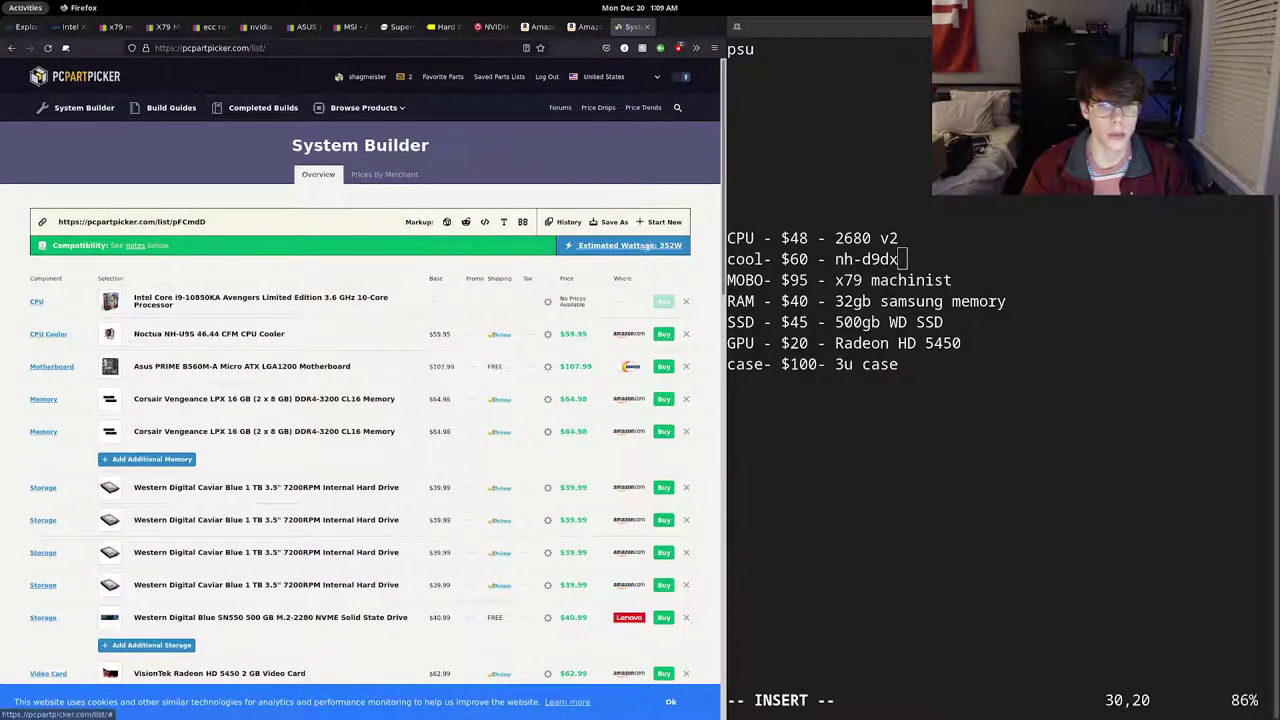
- Review the build's wattage breakdown, checking the estimates for the CPU cooler, the four case fans and the four hard drives
click(645, 247)
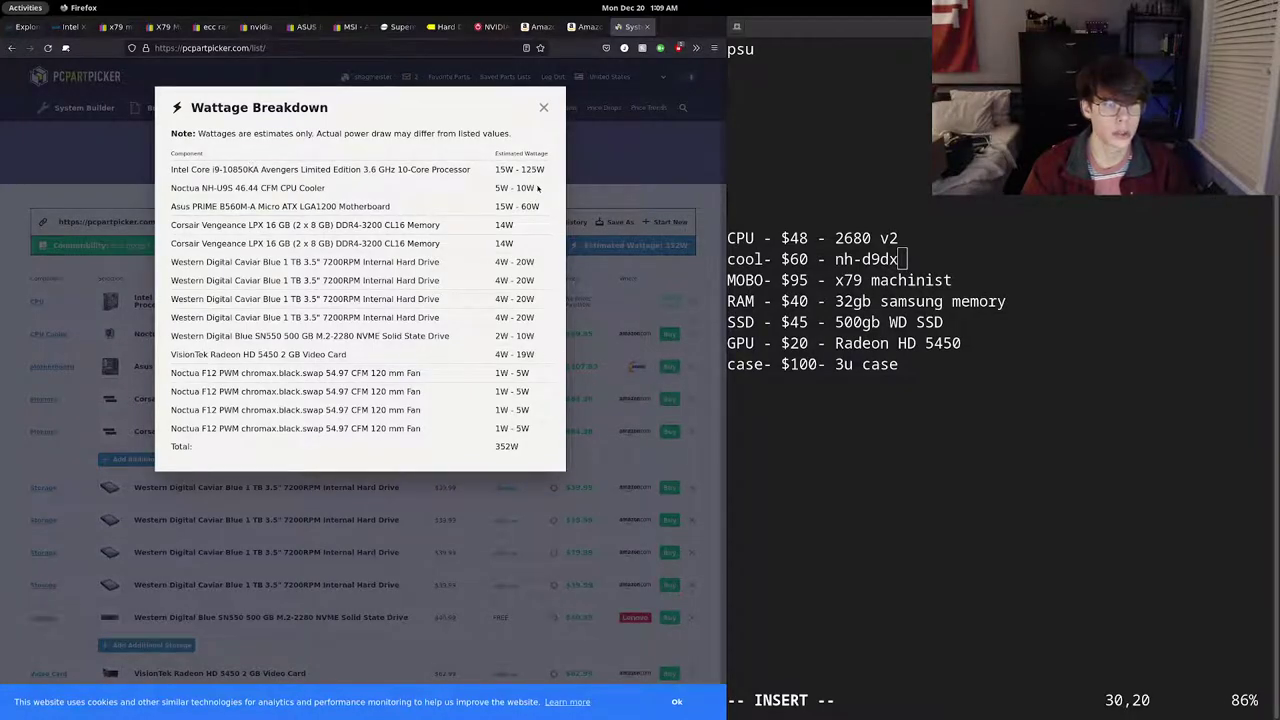
drag(537, 188, 494, 188)
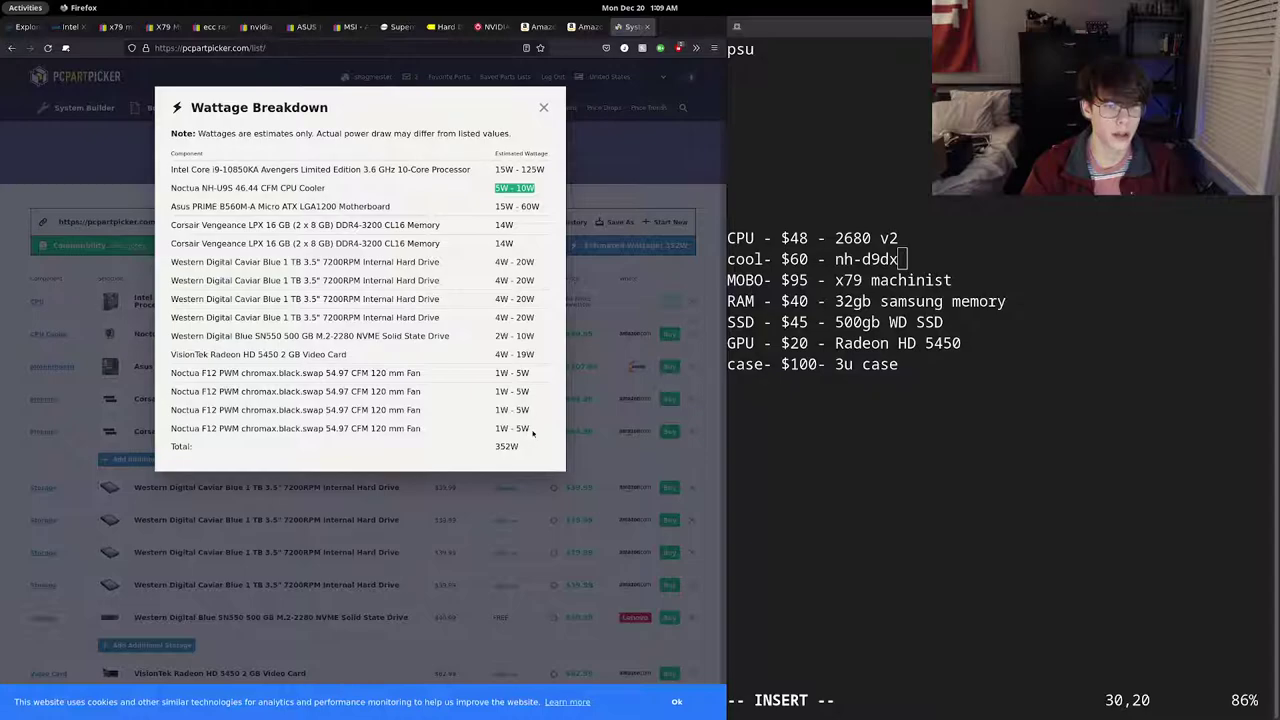
drag(533, 432, 476, 374)
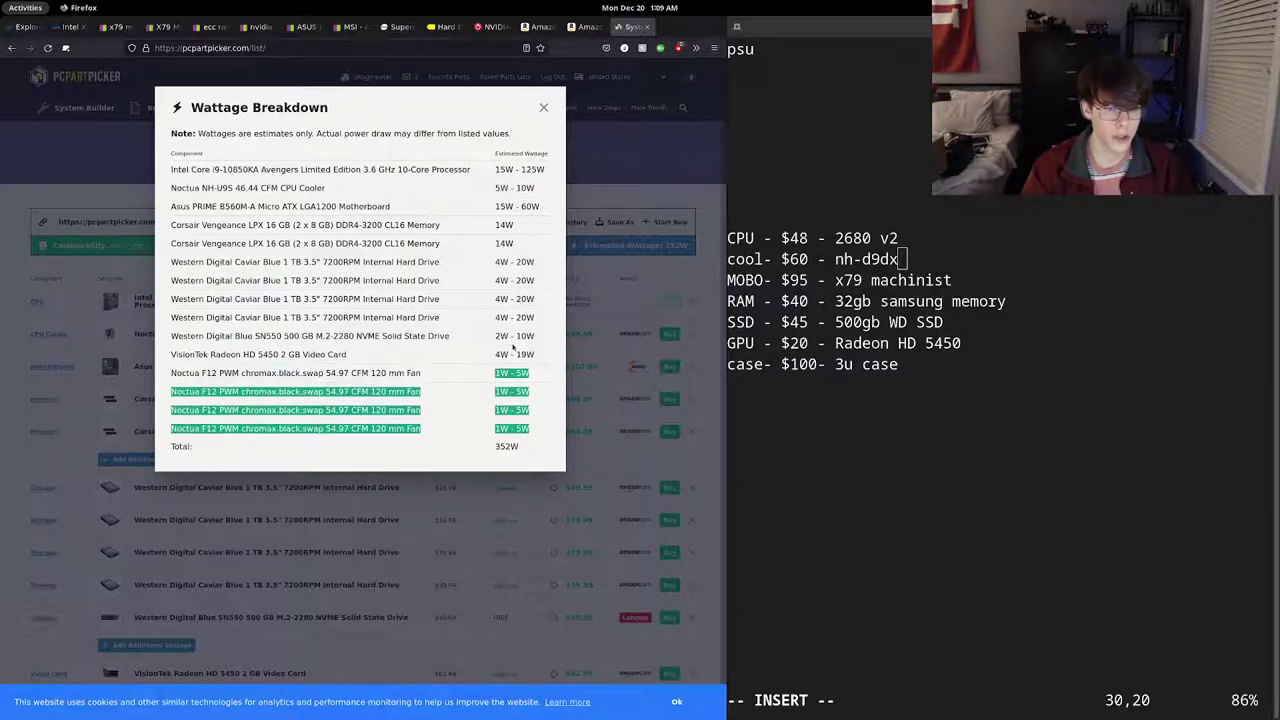
drag(537, 319, 465, 263)
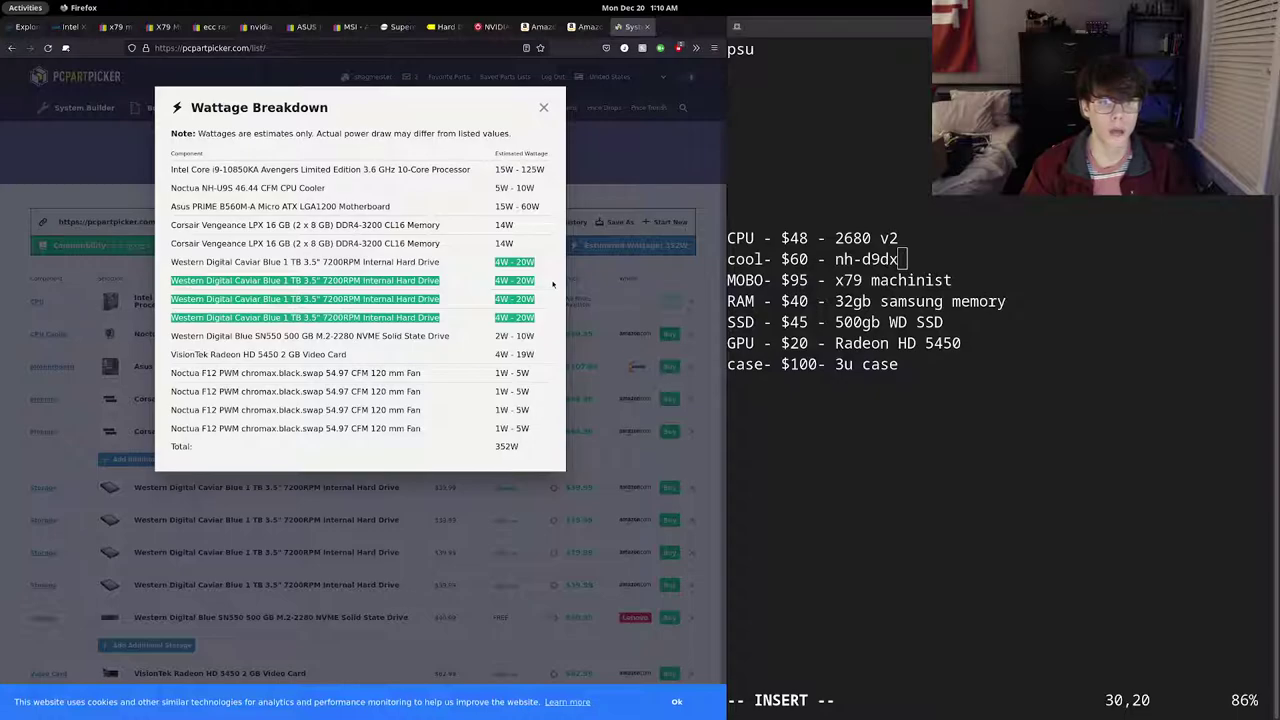
click(544, 110)
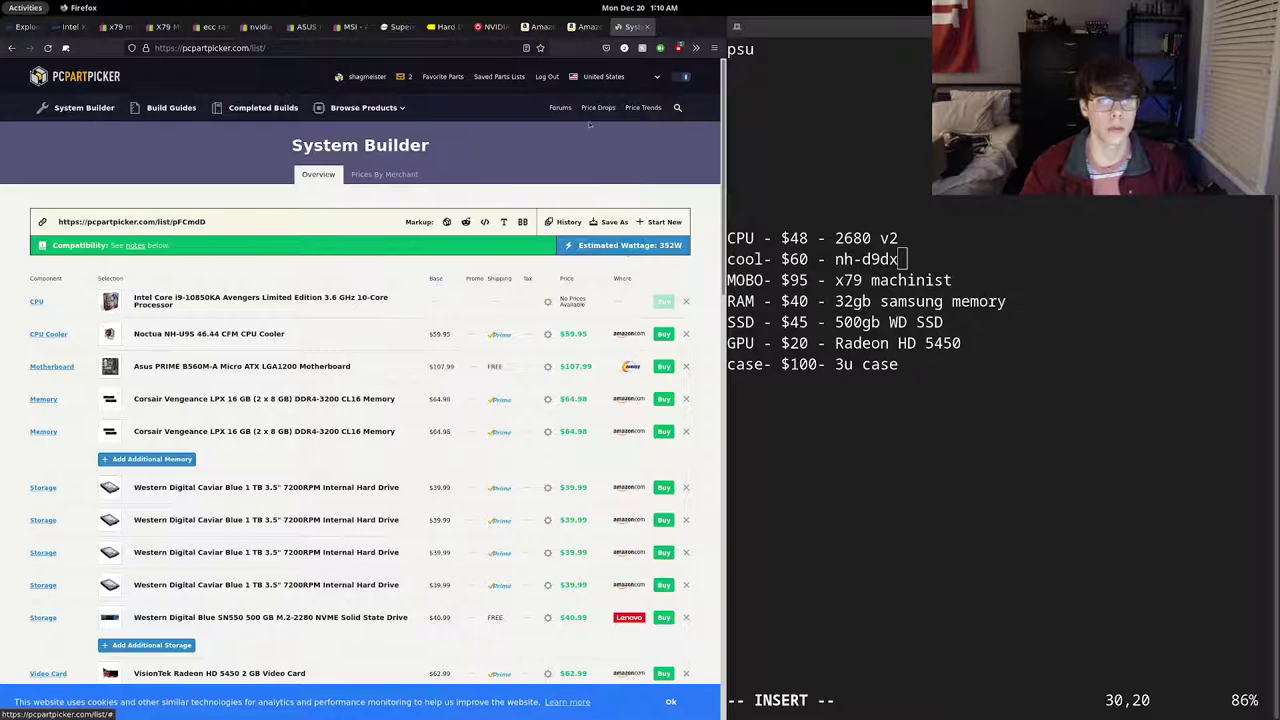
- Return to the Amazon power supply results, search for "power supply 500" and open the EVGA 500 BQ 80+ Bronze semi-modular listing
click(532, 26)
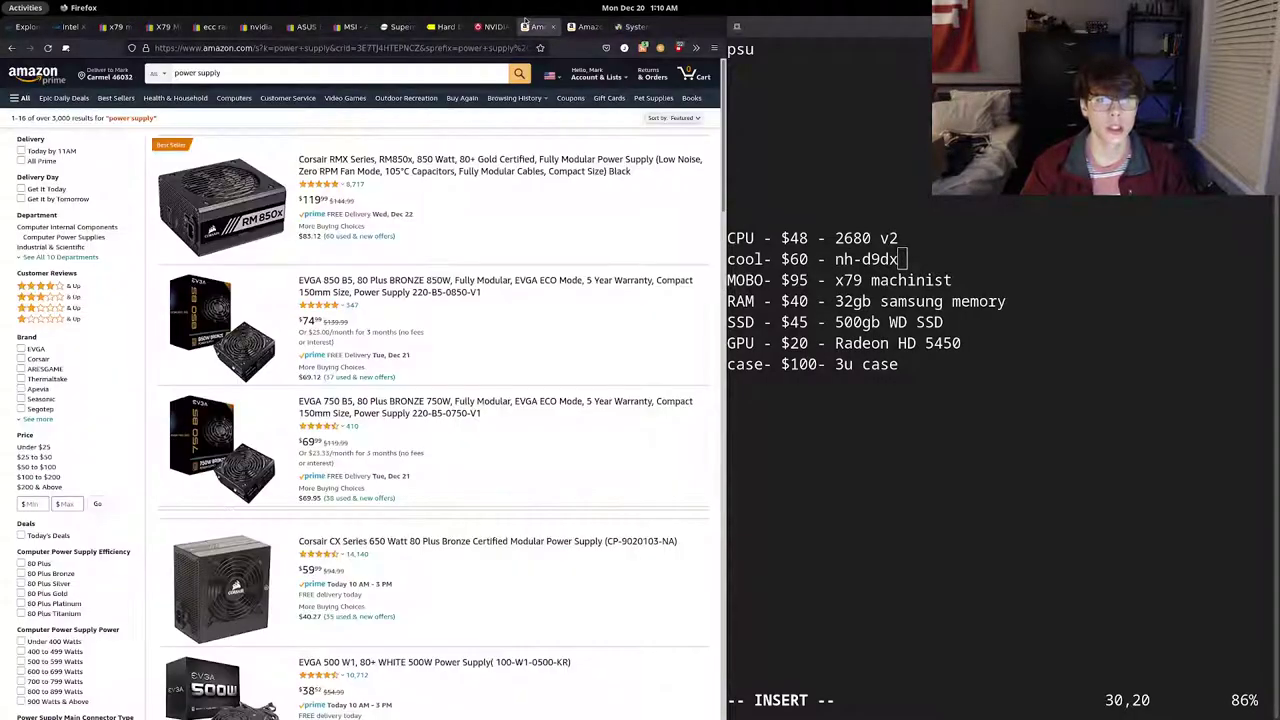
click(230, 76)
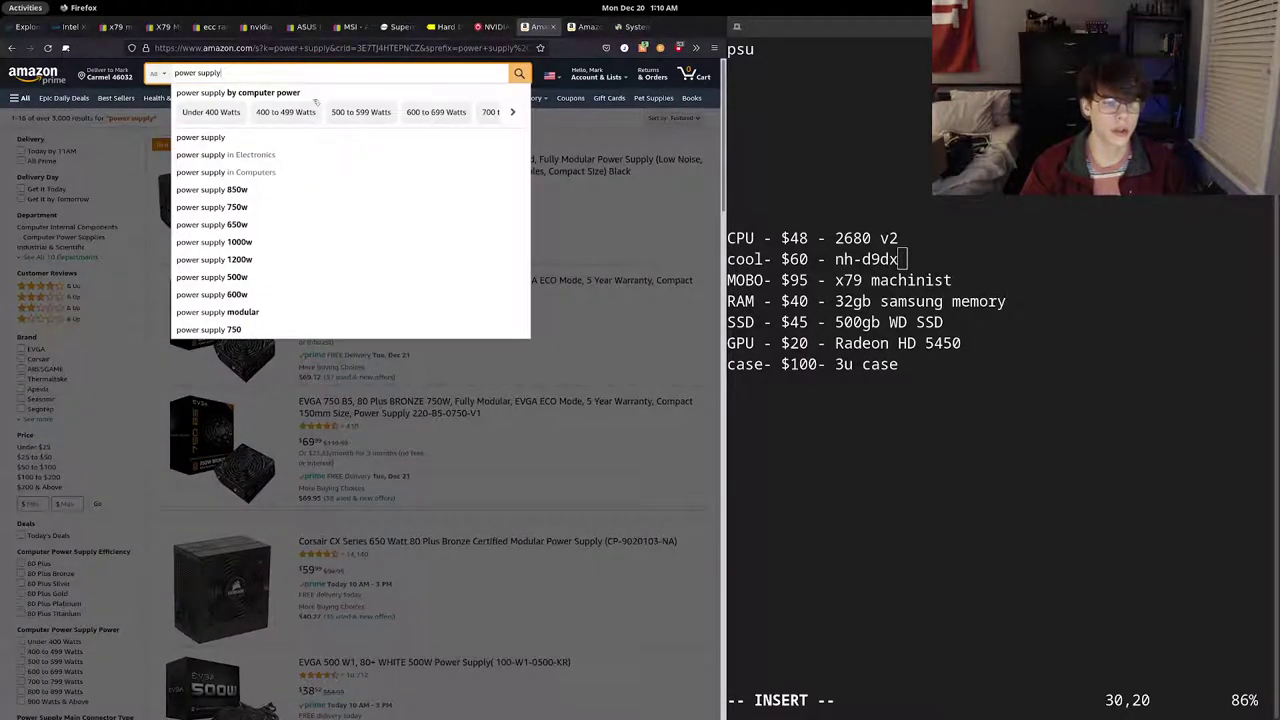
text(500)
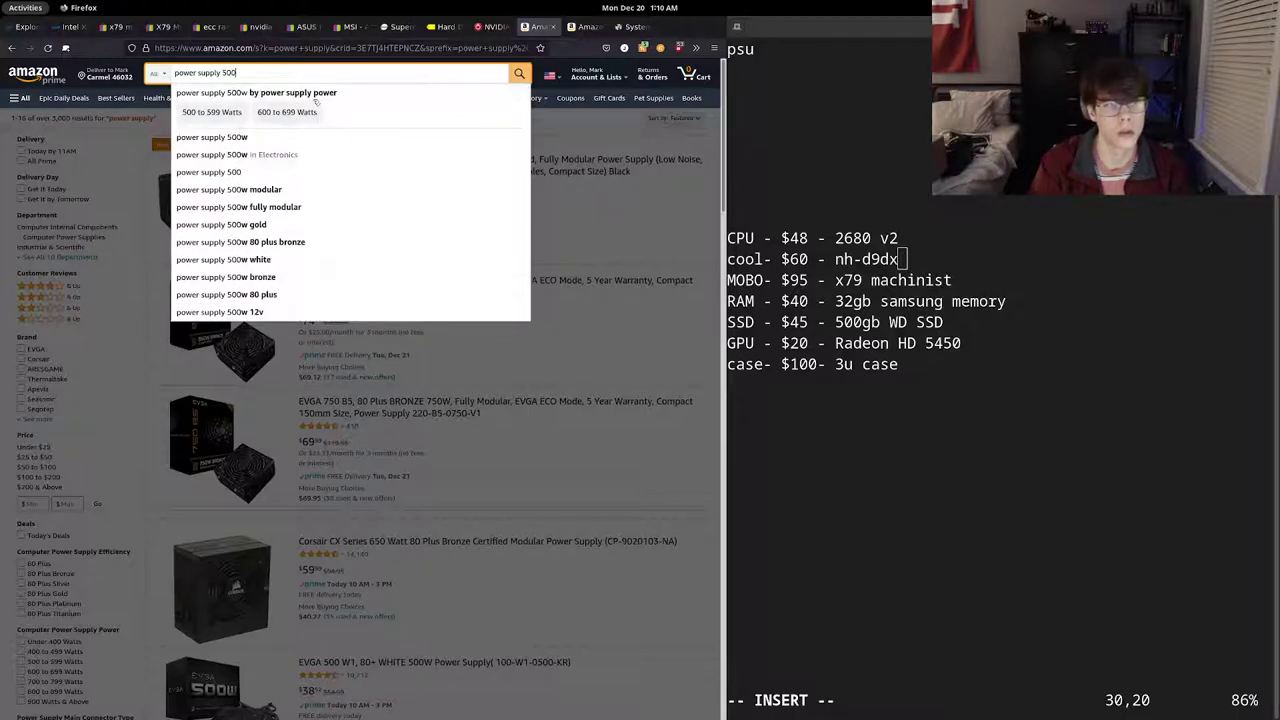
key(Return)
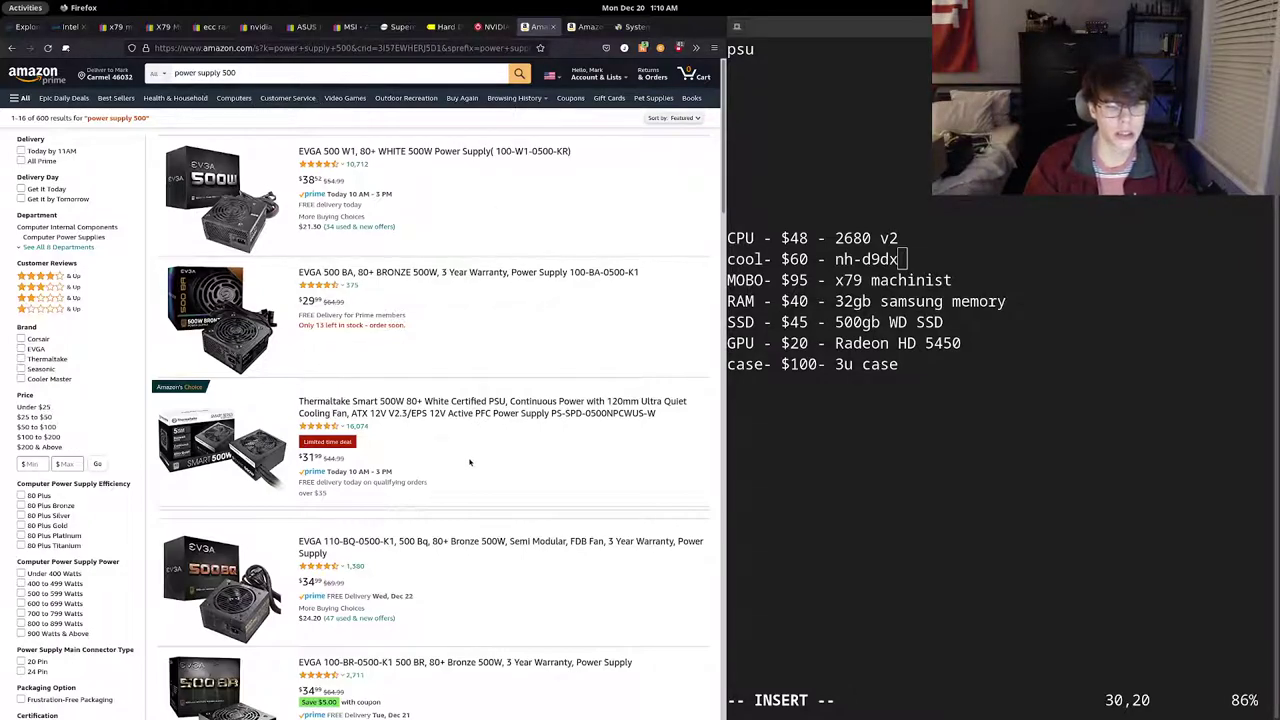
scroll(466, 467, down, 1)
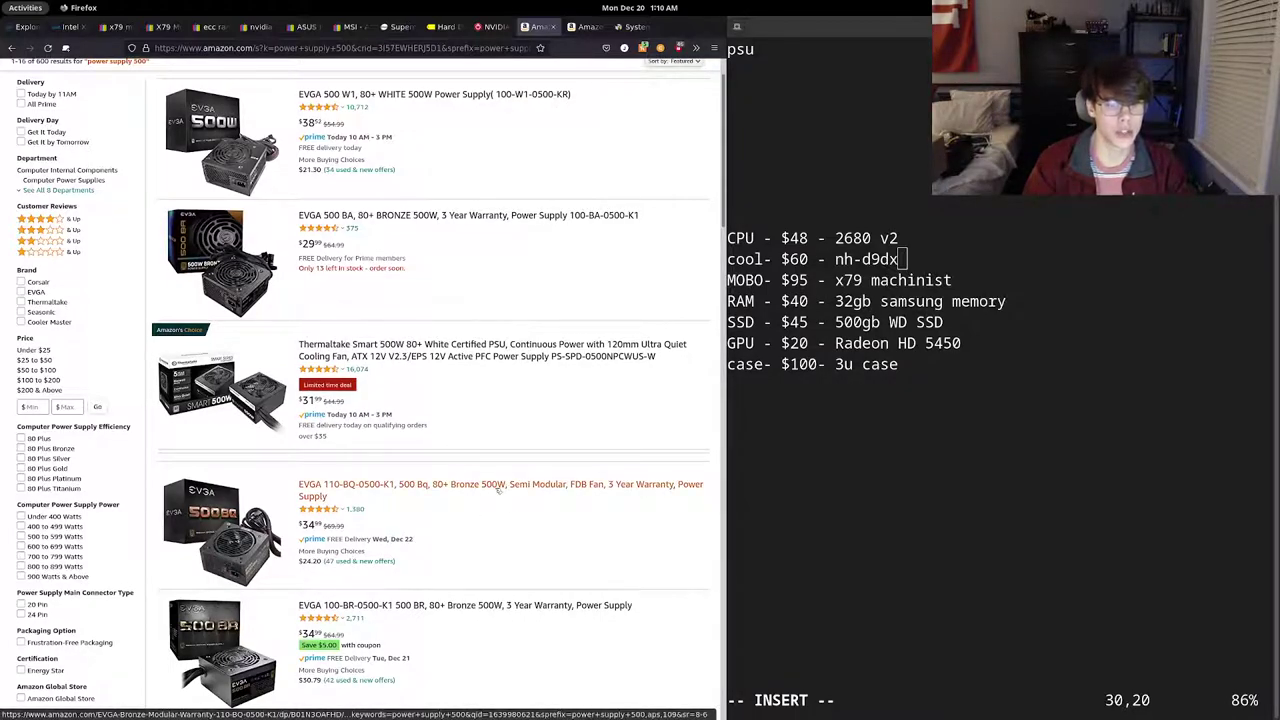
click(498, 489)
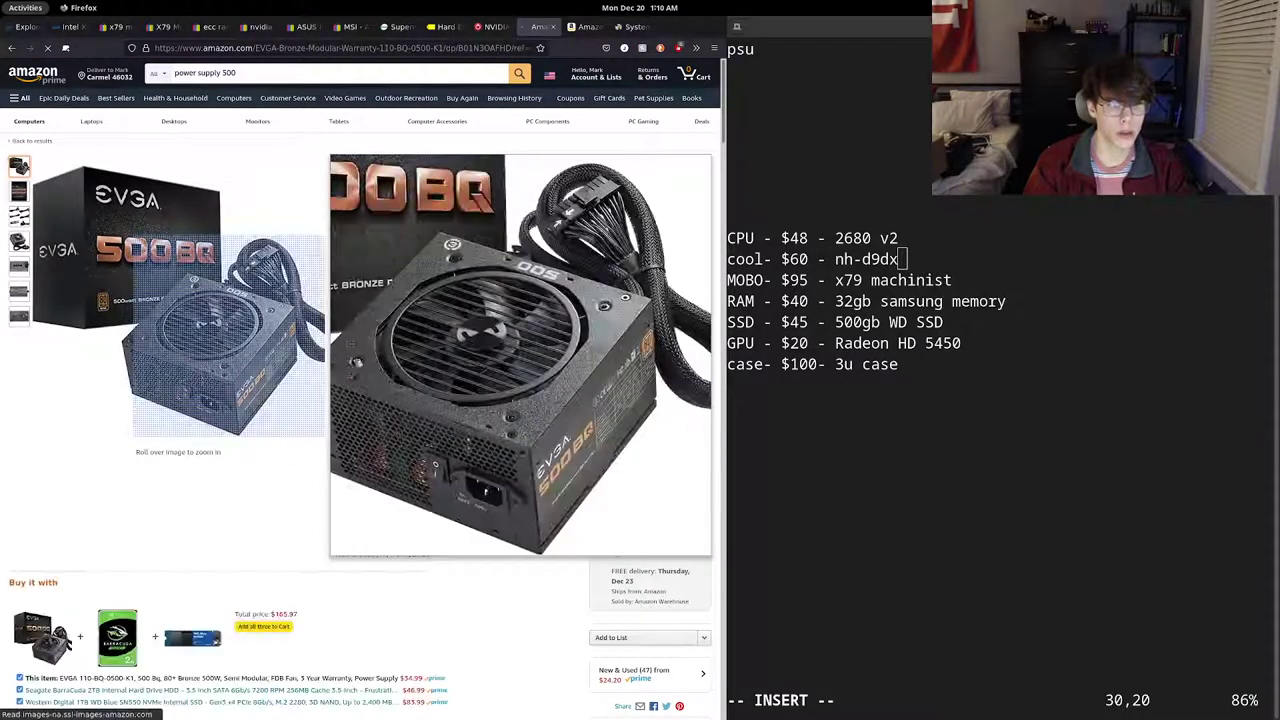
- Add the line "psu - $35 - 500w bronze" below the case entry in the terminal parts notes
mouse_move(1023, 391)
mouse_down()
mouse_move(1023, 378)
mouse_move(1023, 406)
mouse_move(1023, 378)
mouse_up()
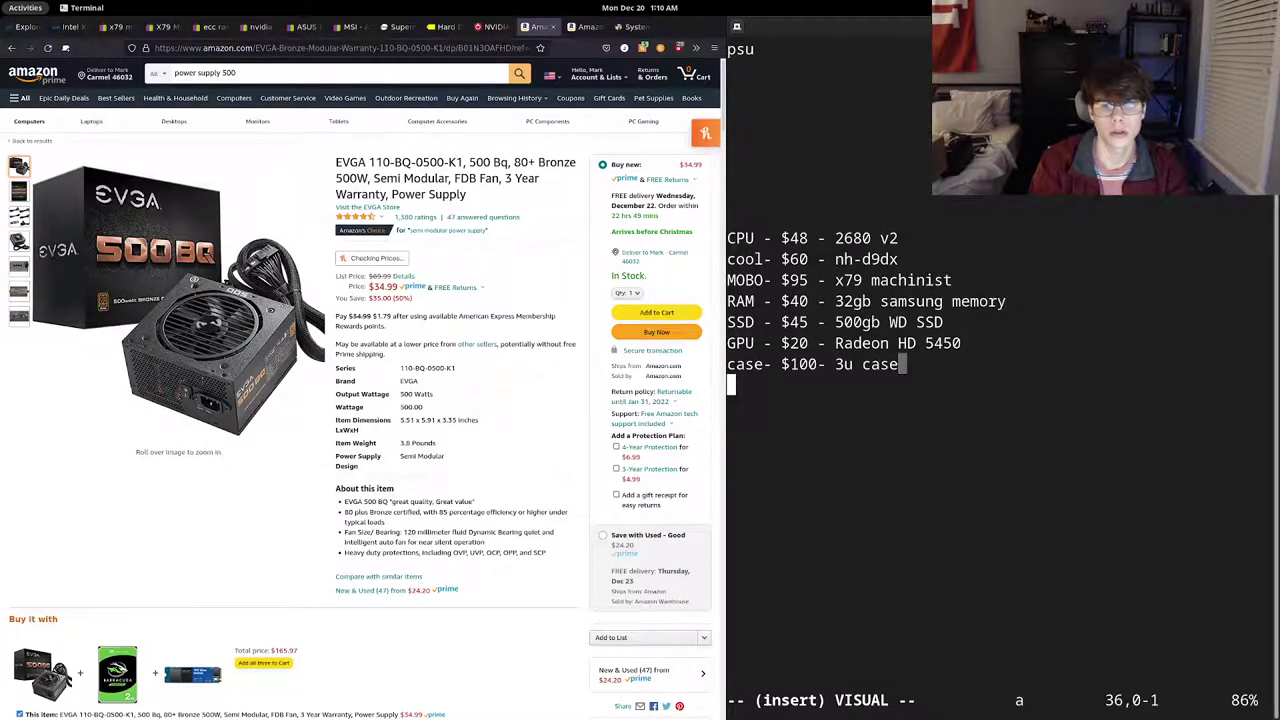
key(Escape)
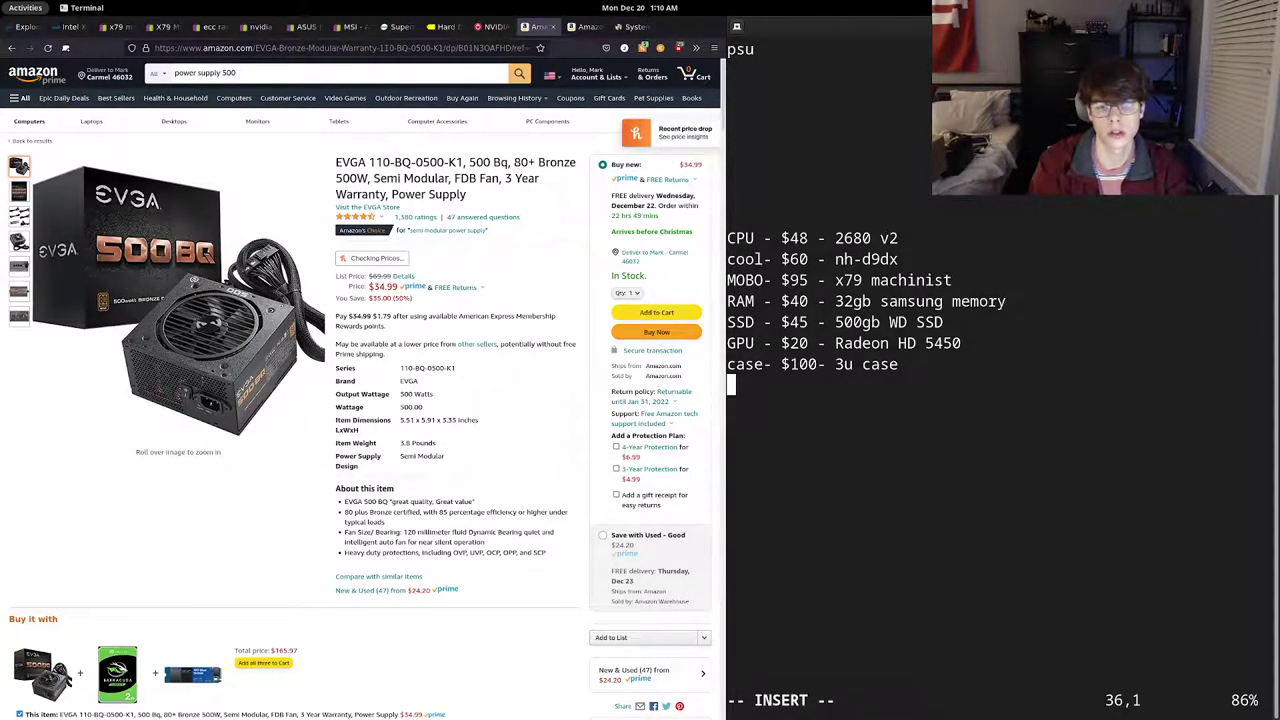
text(psu - )
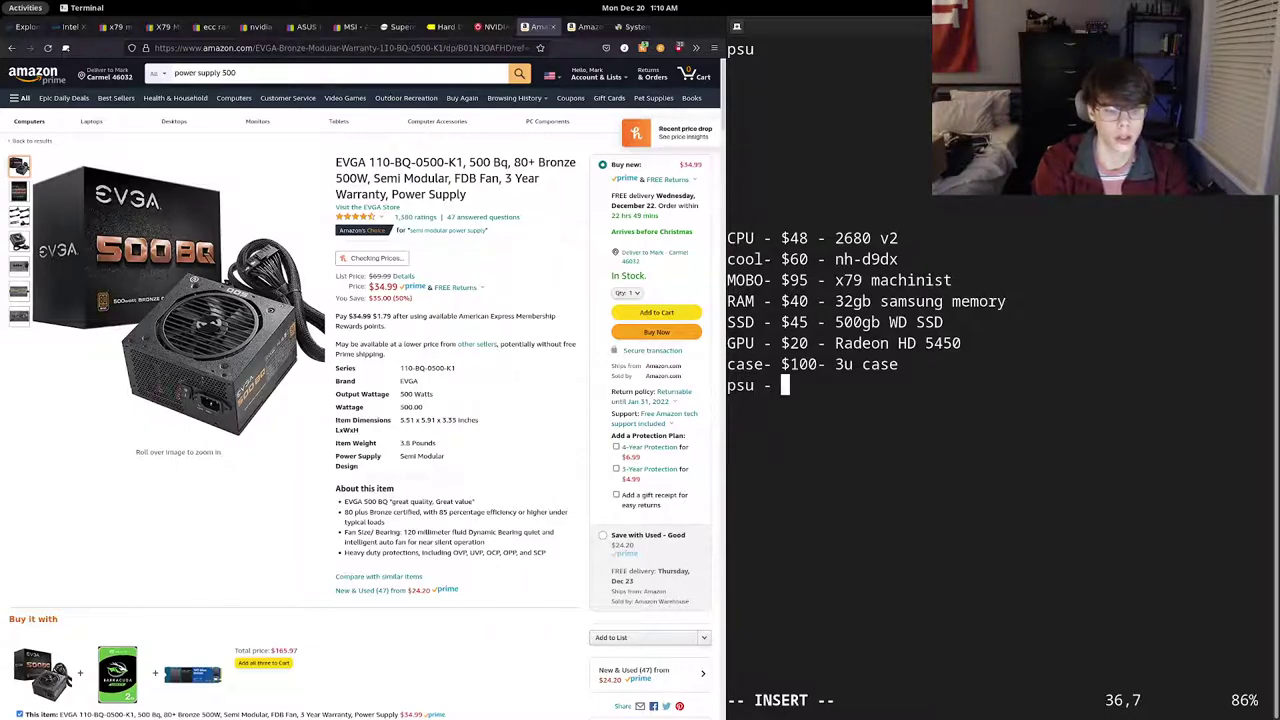
text($35 )
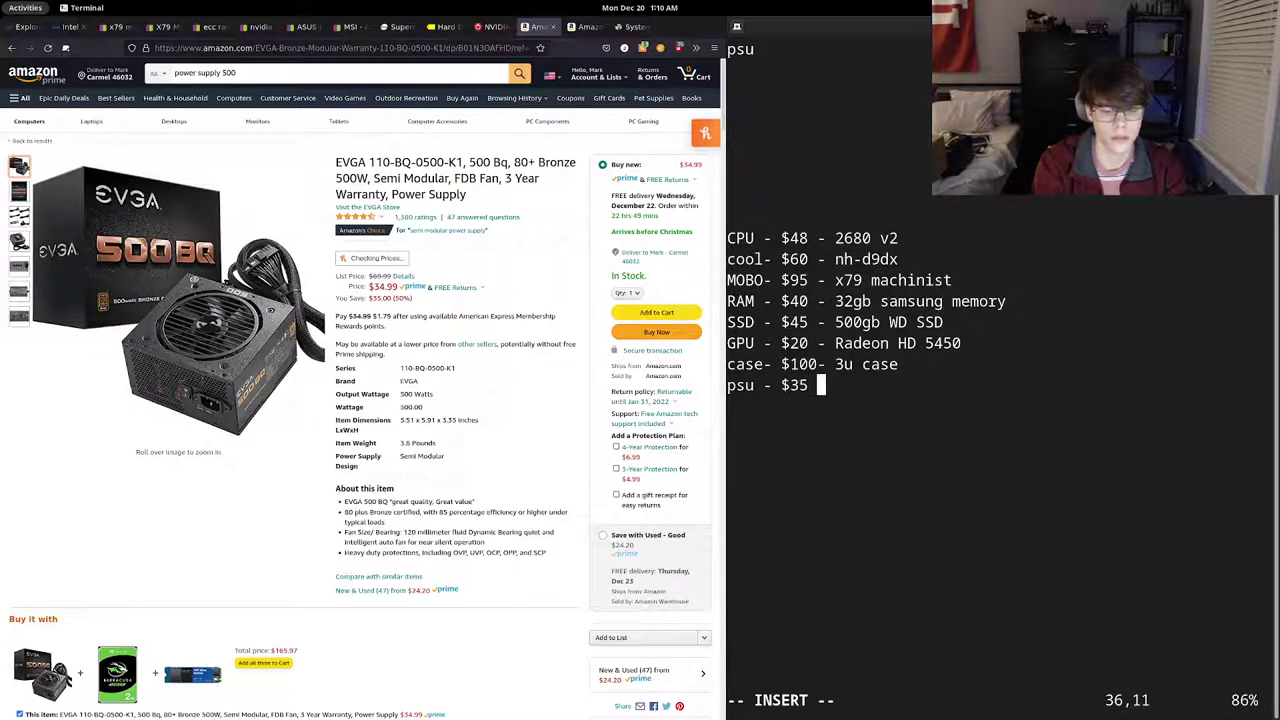
text(- 500w bronze)
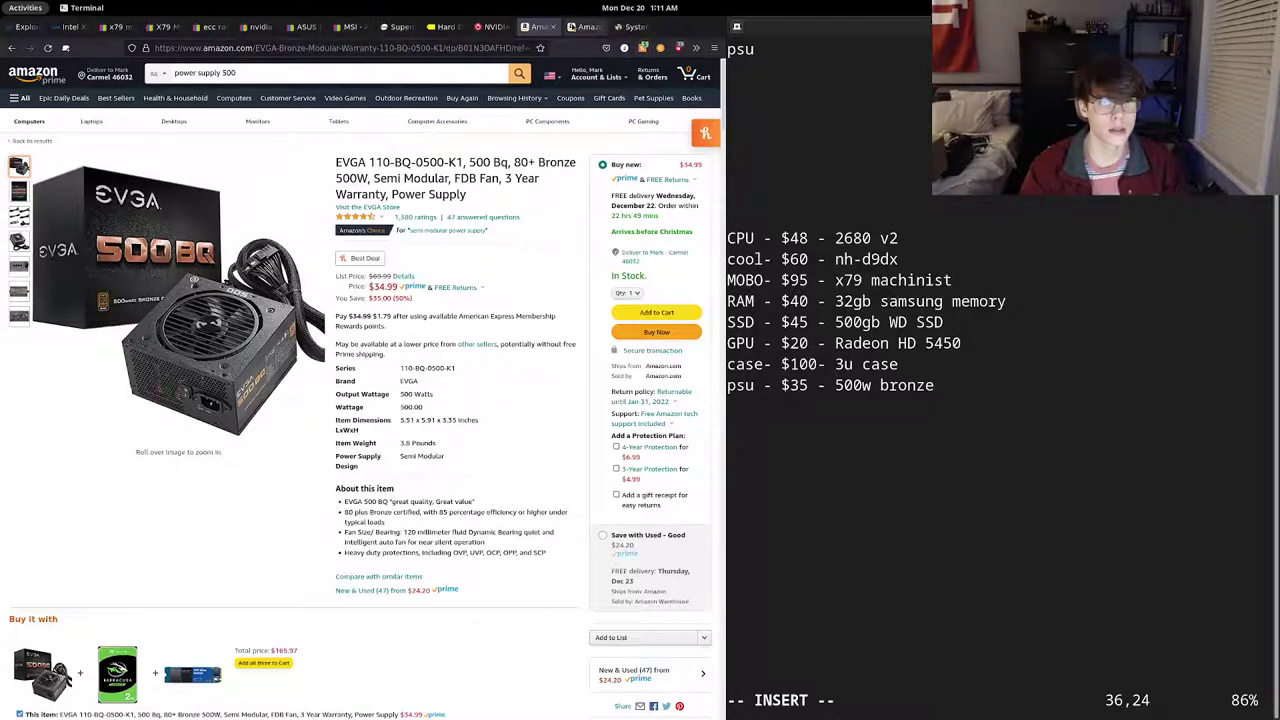
click(352, 27)
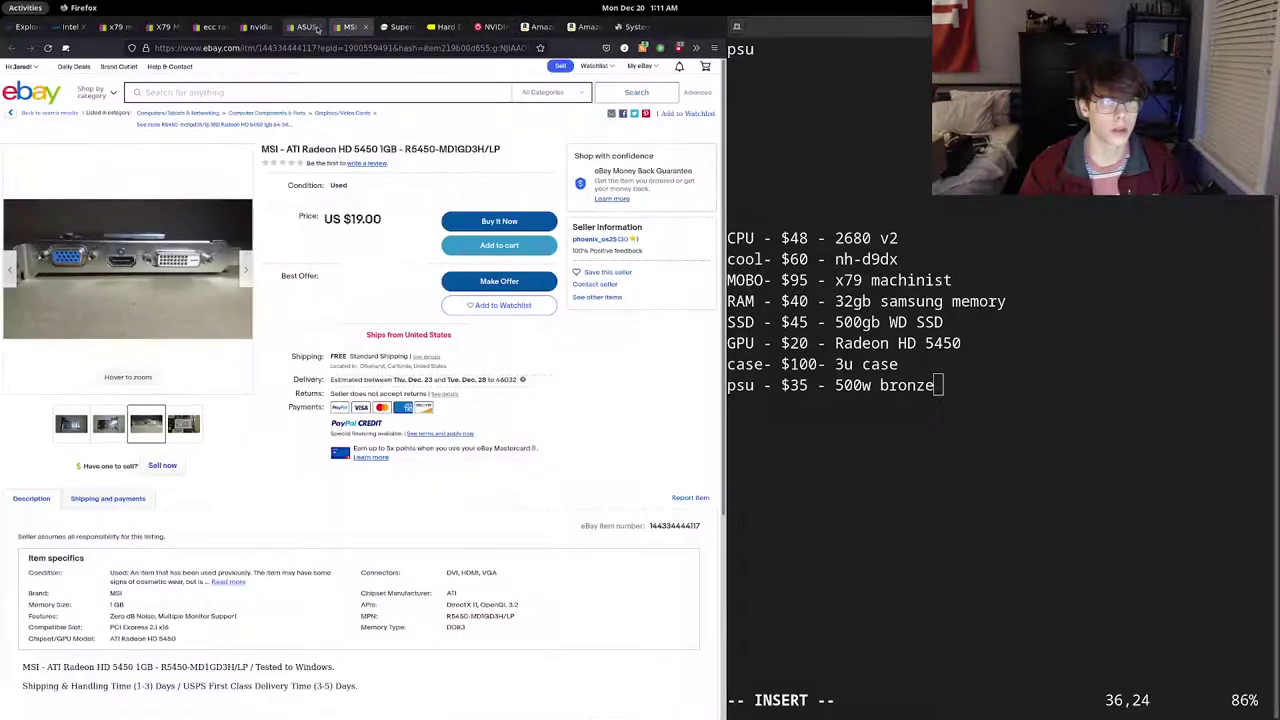
click(627, 27)
click(585, 27)
click(540, 27)
click(497, 28)
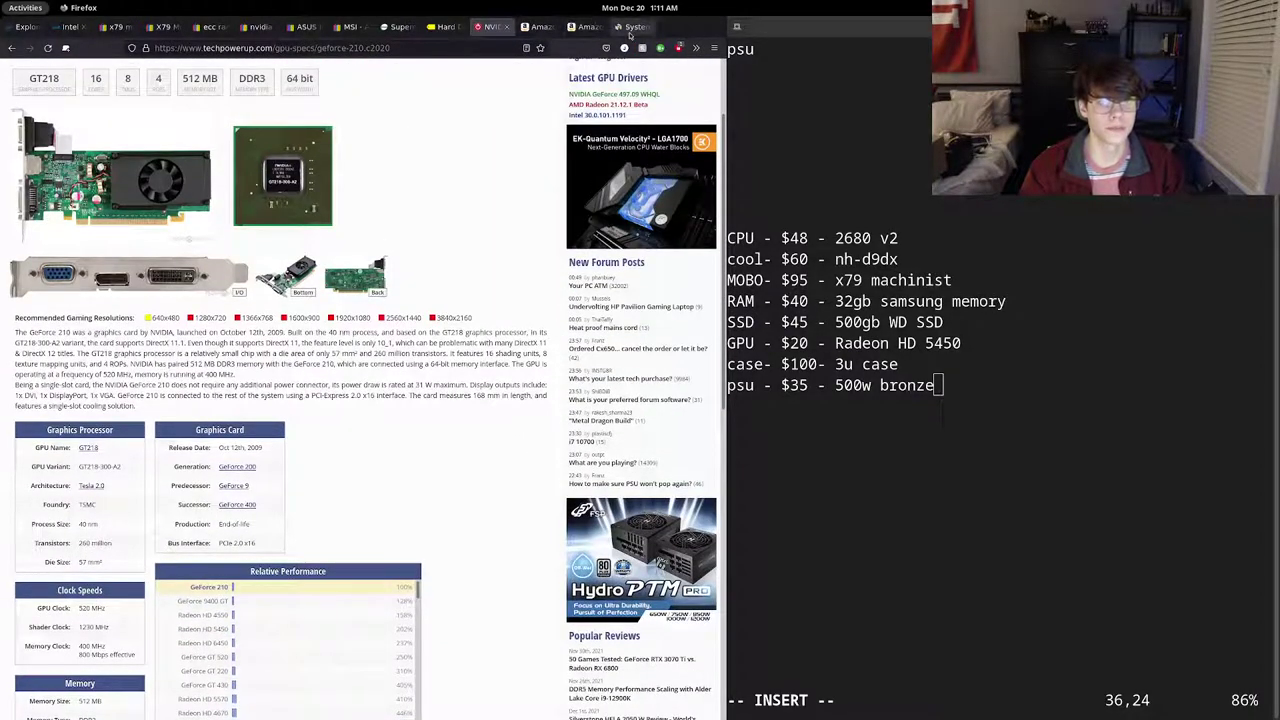
- Search the web for "d314 matx" in a new browser tab and open iStarUSA's D-314-MATX chassis page
click(659, 28)
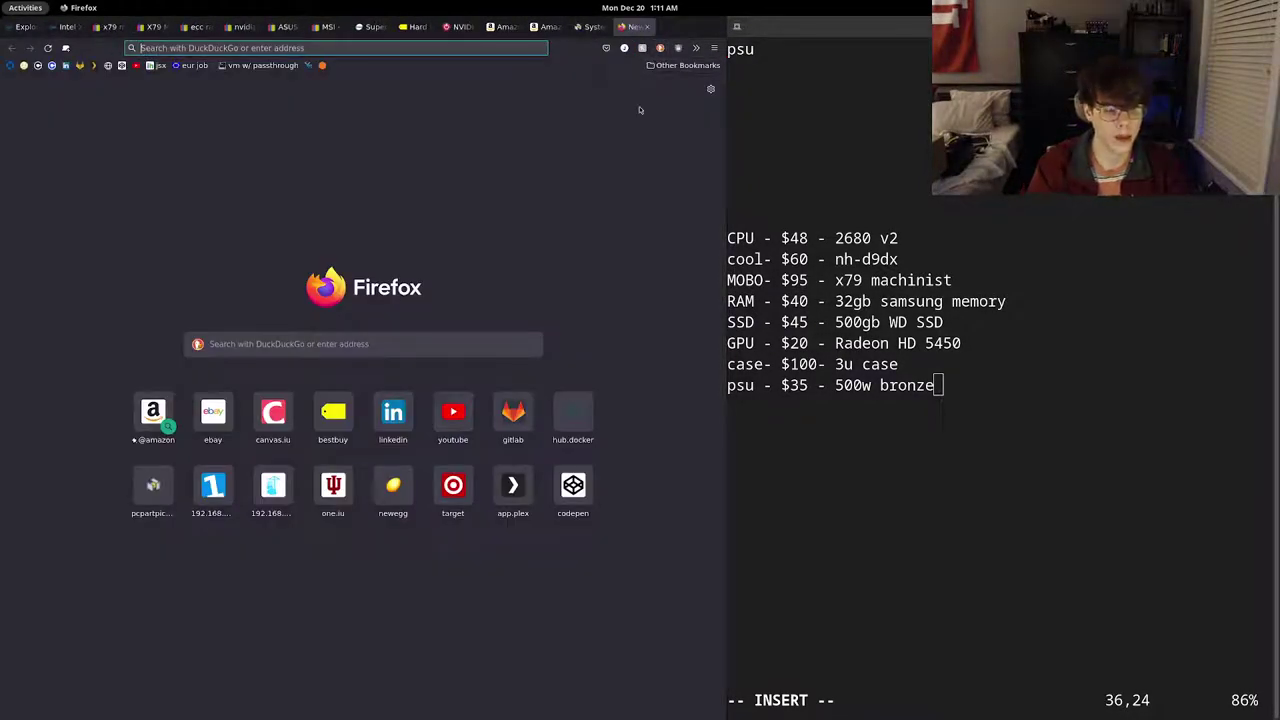
text(d314 matx)
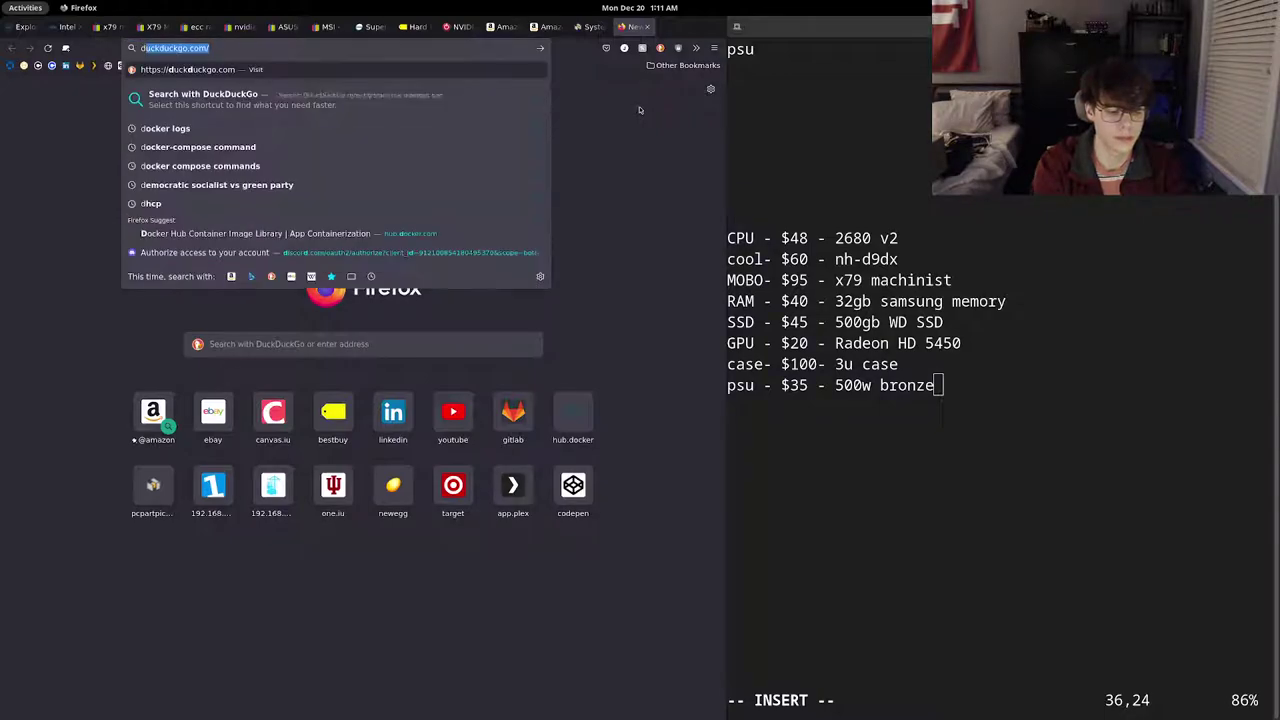
key(Return)
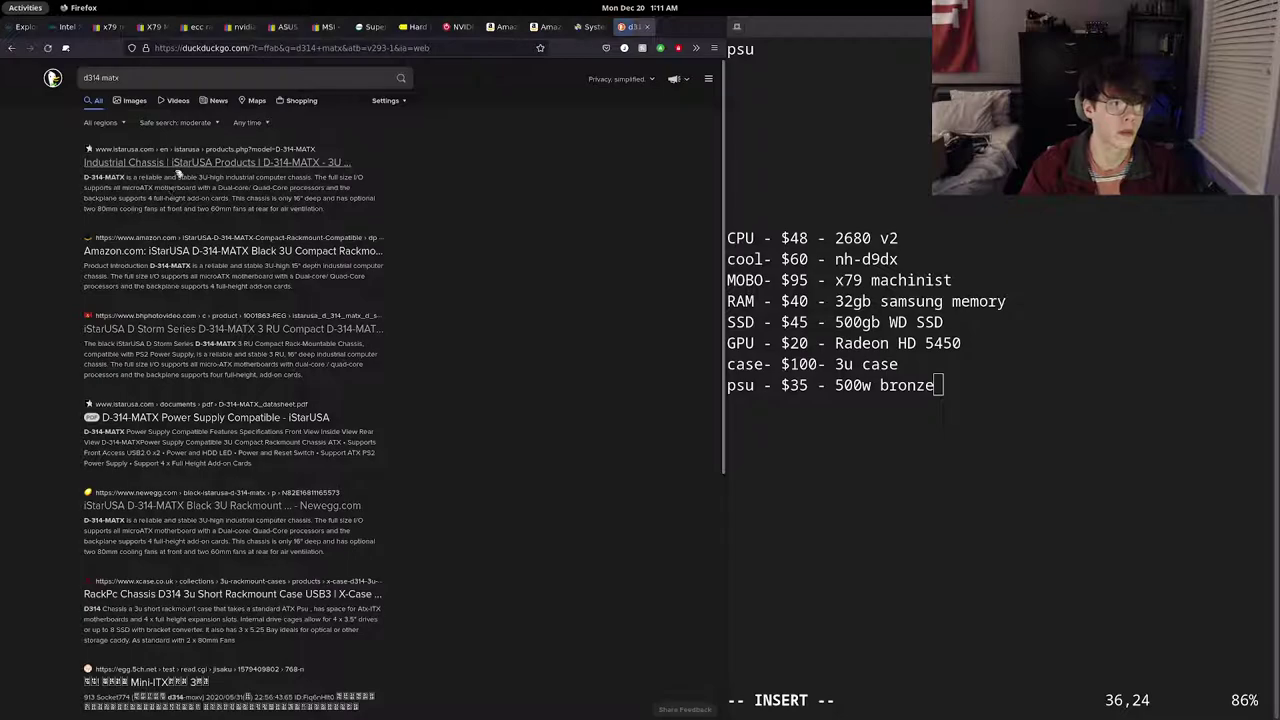
click(177, 166)
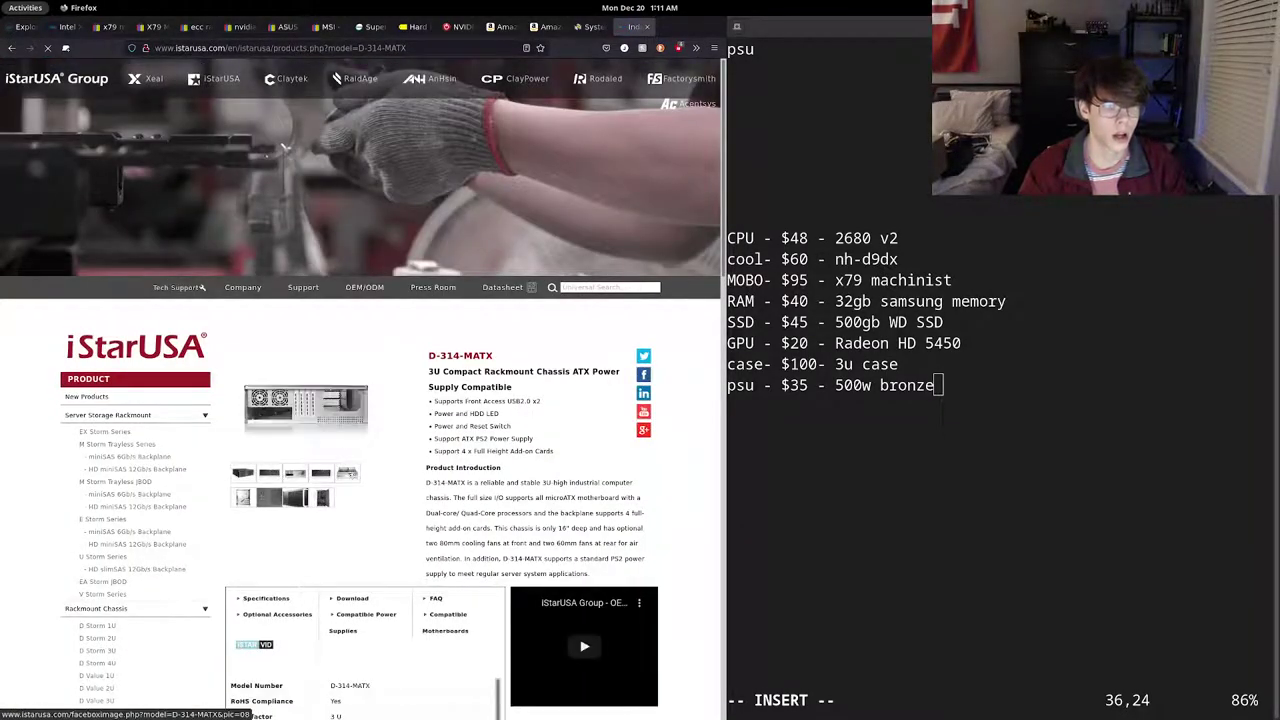
- Examine the D-314-MATX chassis's rear interior photo and read through its specifications
click(346, 474)
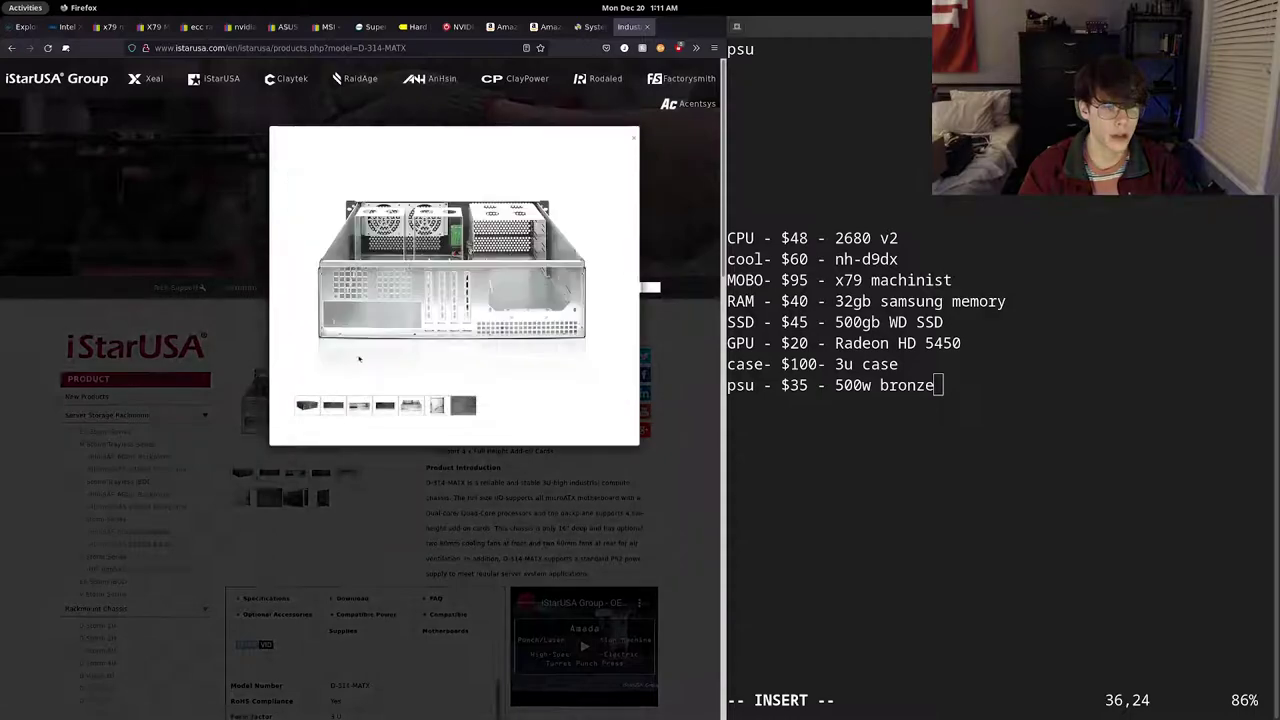
click(411, 407)
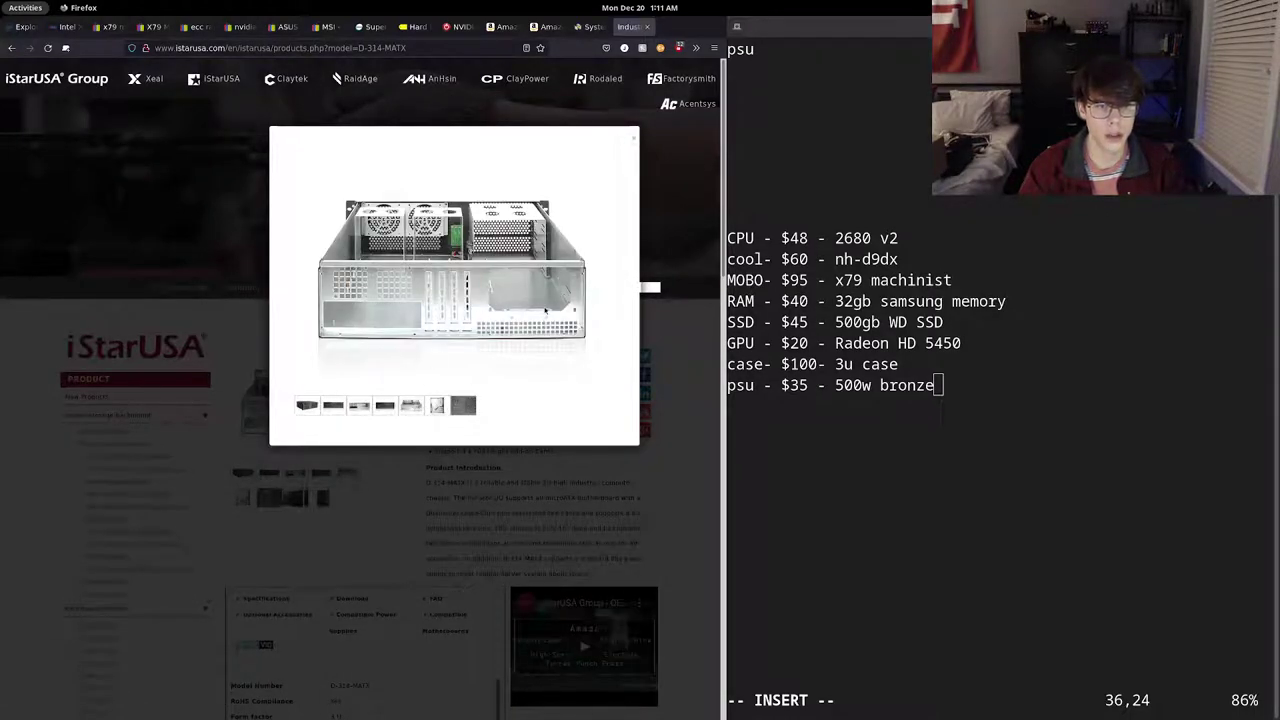
click(461, 527)
scroll(461, 527, down, 5)
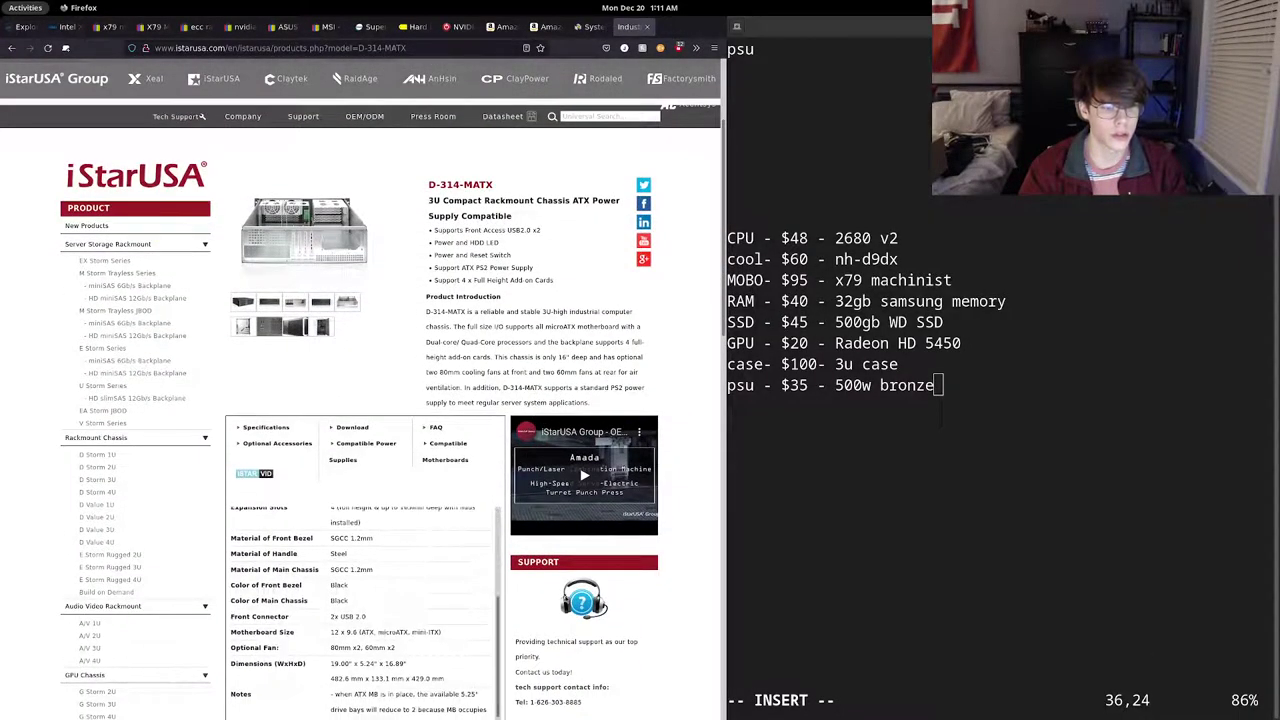
- Read the D-314-MATX specifications, checking the dimensions, the drive bay note, the expansion slots and the supported PSU type
scroll(579, 604, down, 3)
scroll(463, 543, down, 1)
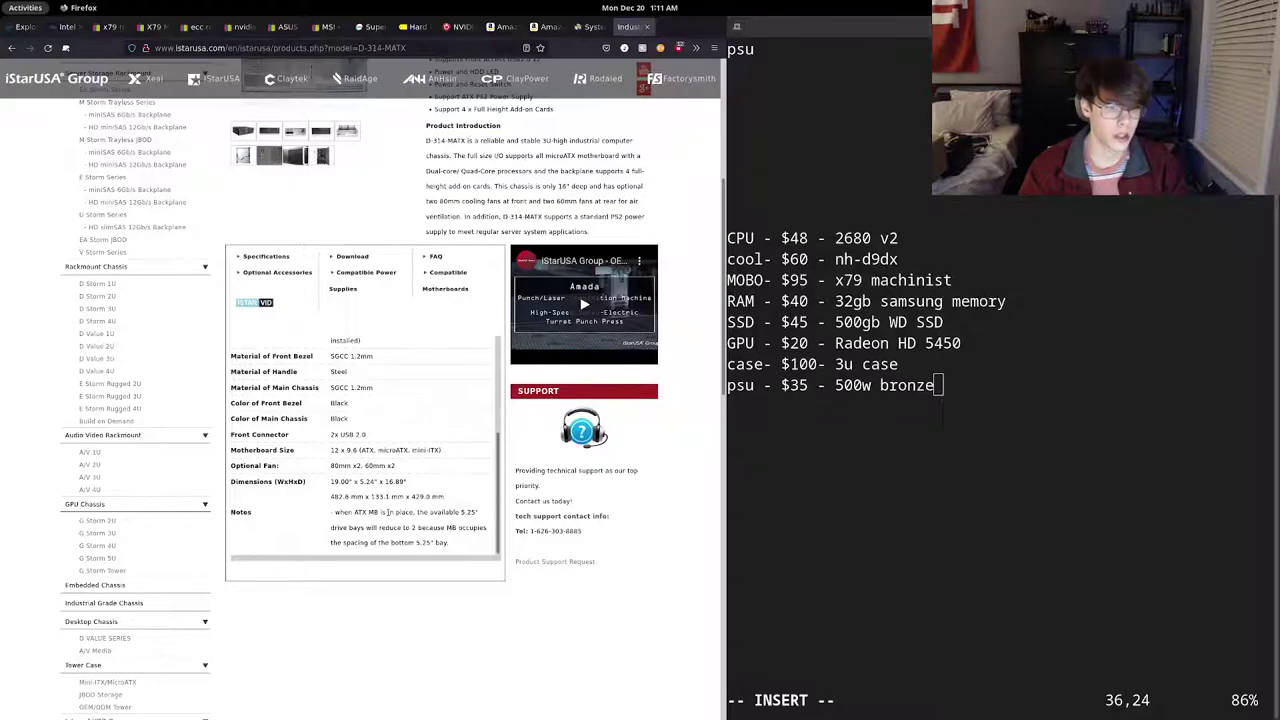
scroll(662, 507, up, 4)
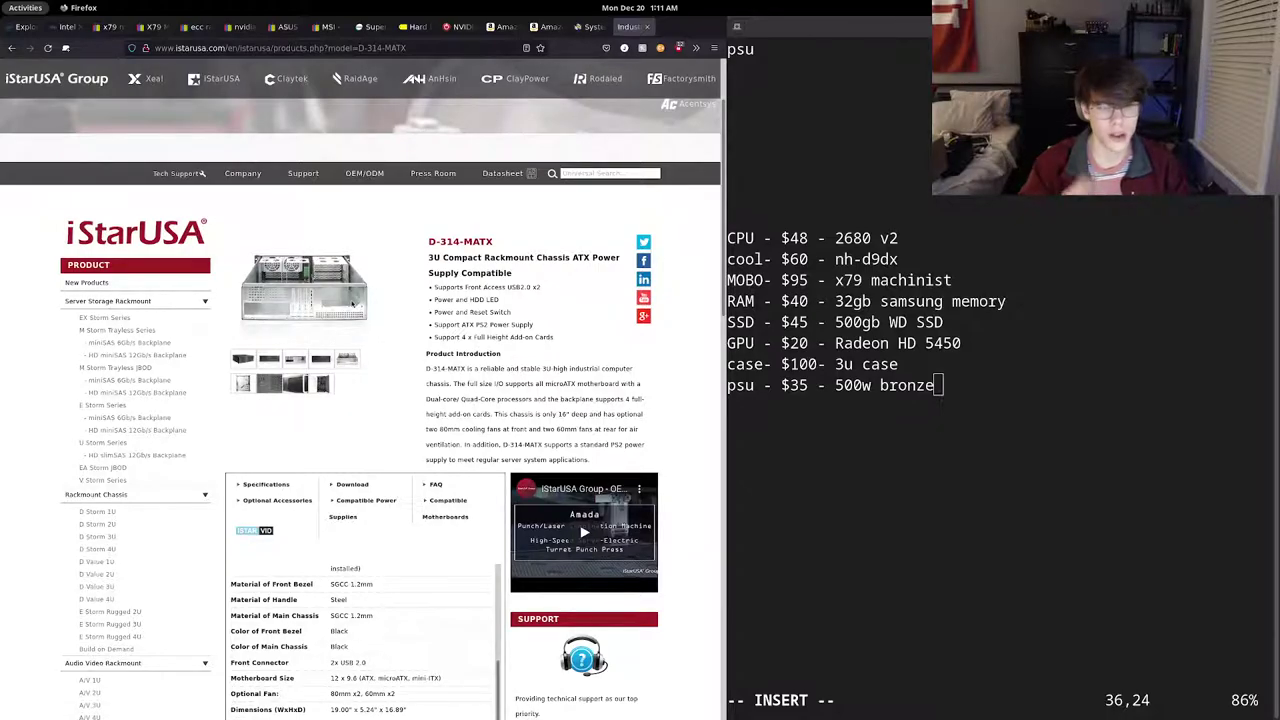
scroll(594, 437, down, 3)
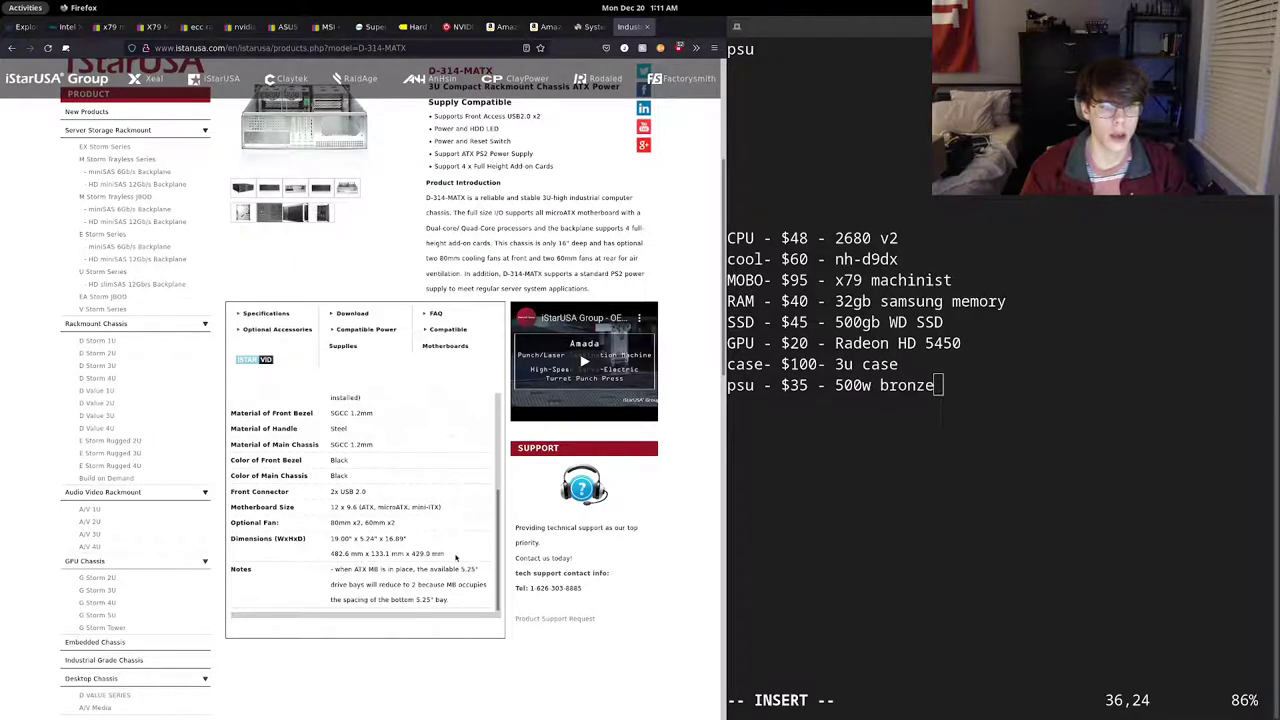
scroll(443, 552, up, 3)
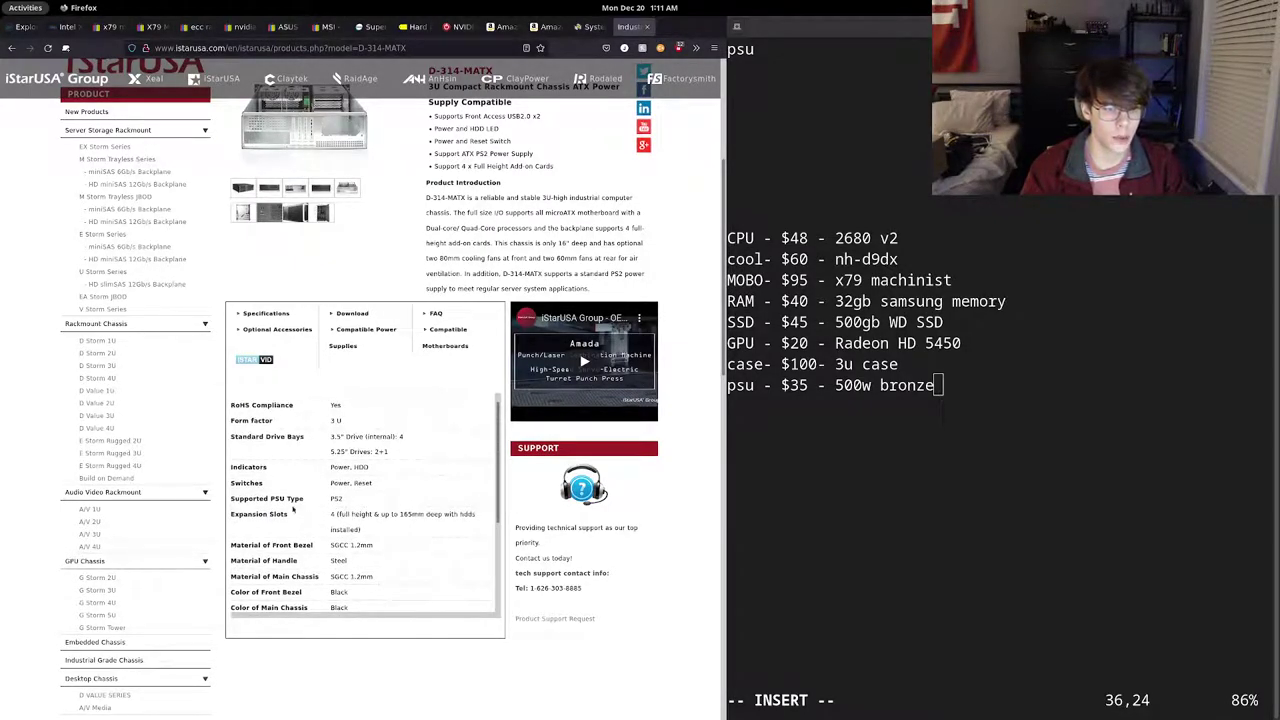
double_click(349, 496)
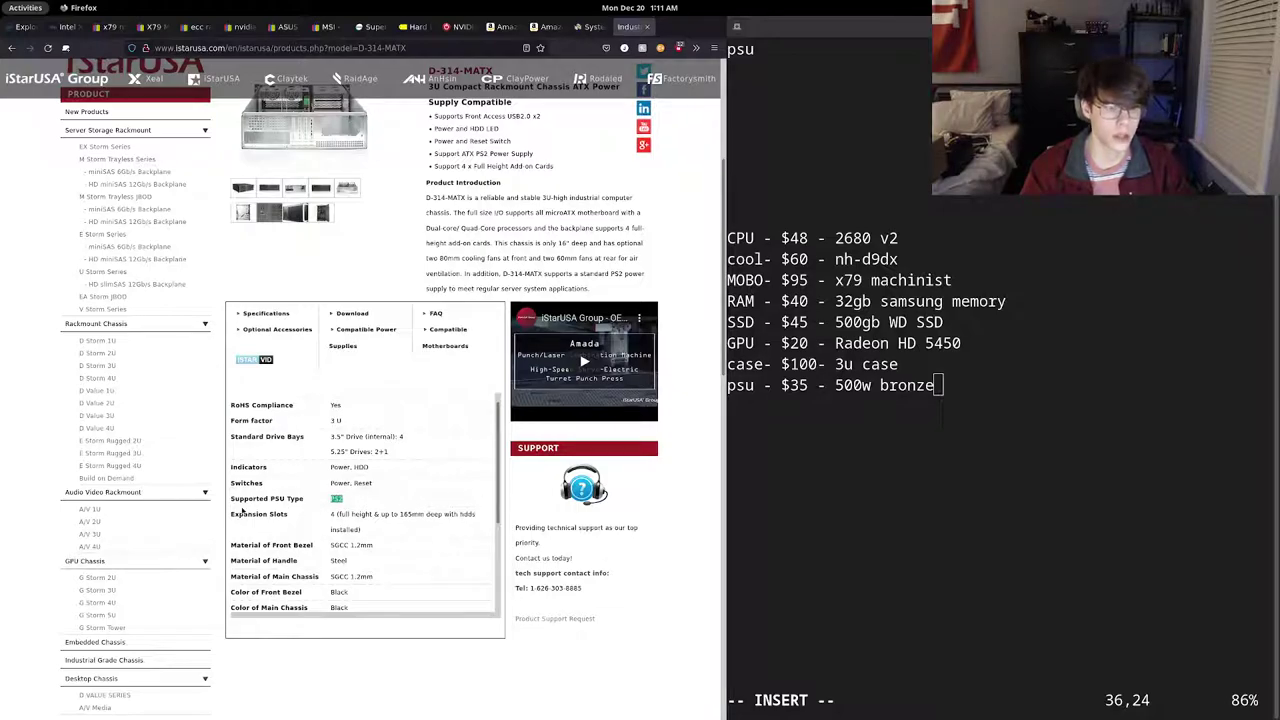
scroll(357, 511, up, 5)
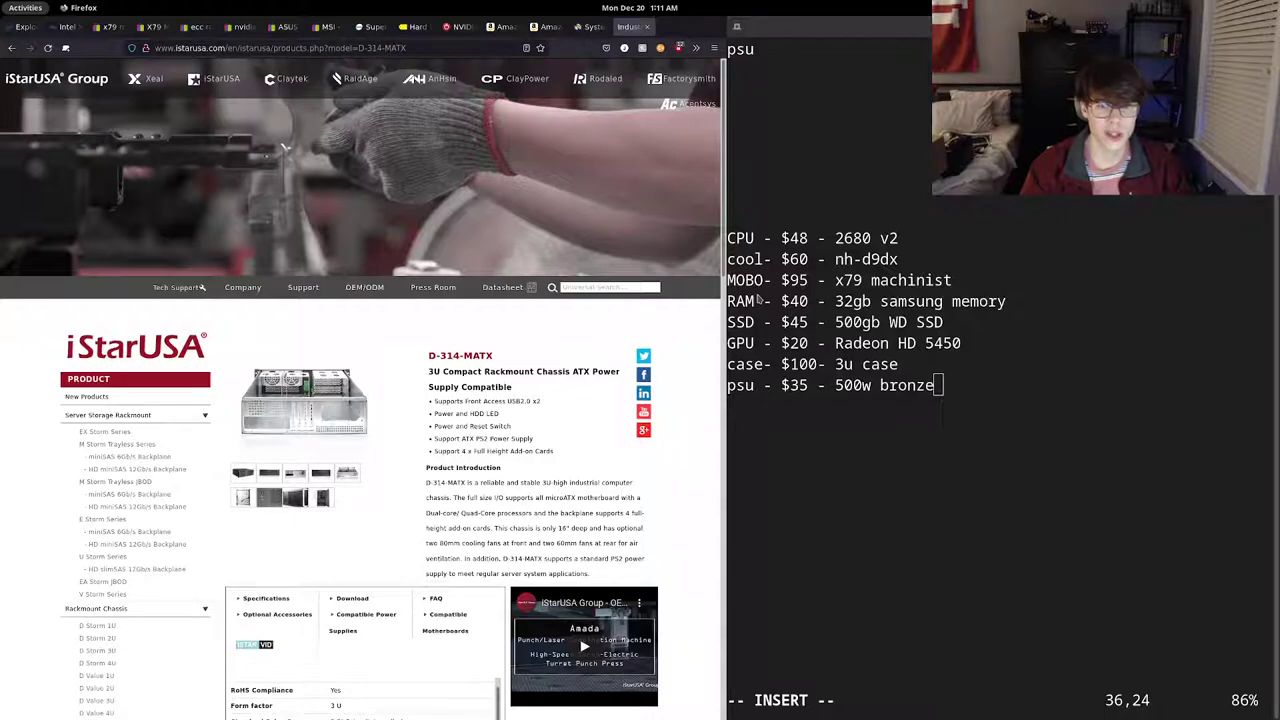
- Switch to the terminal parts notes and start a build summary below the psu entry with the line "$450"
click(1016, 414)
key(Return)
key(Return)
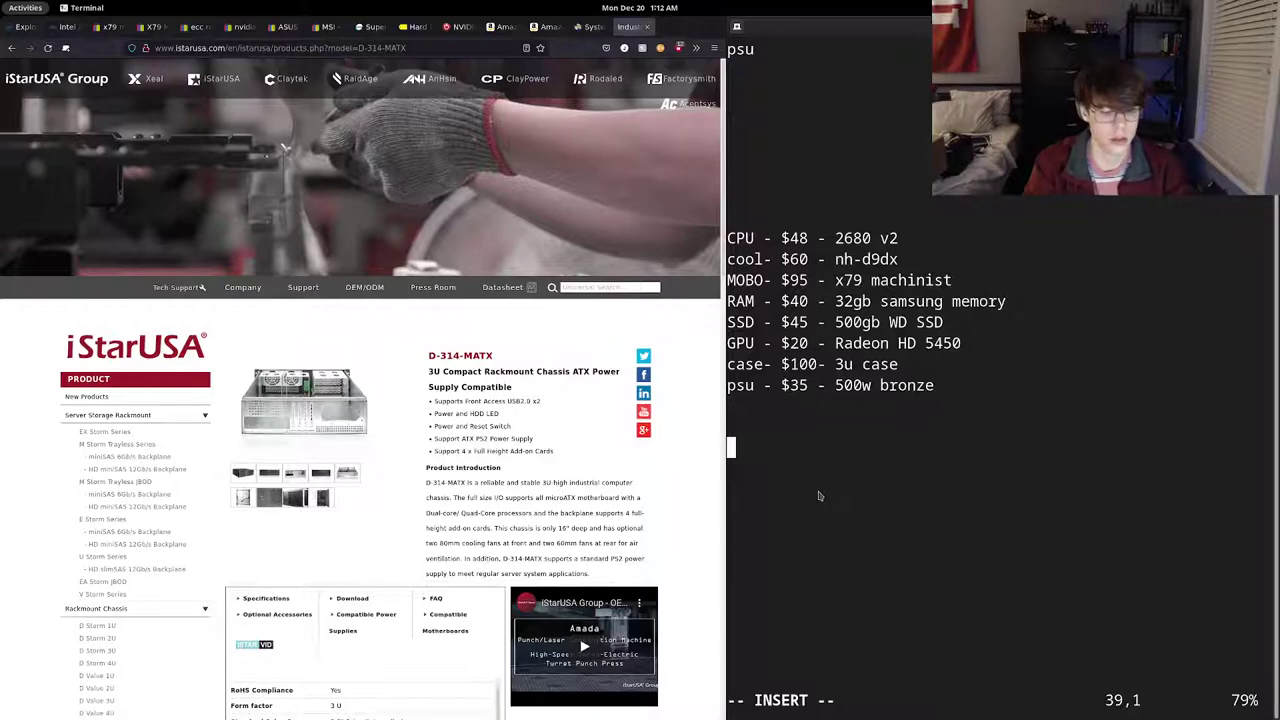
text($450)
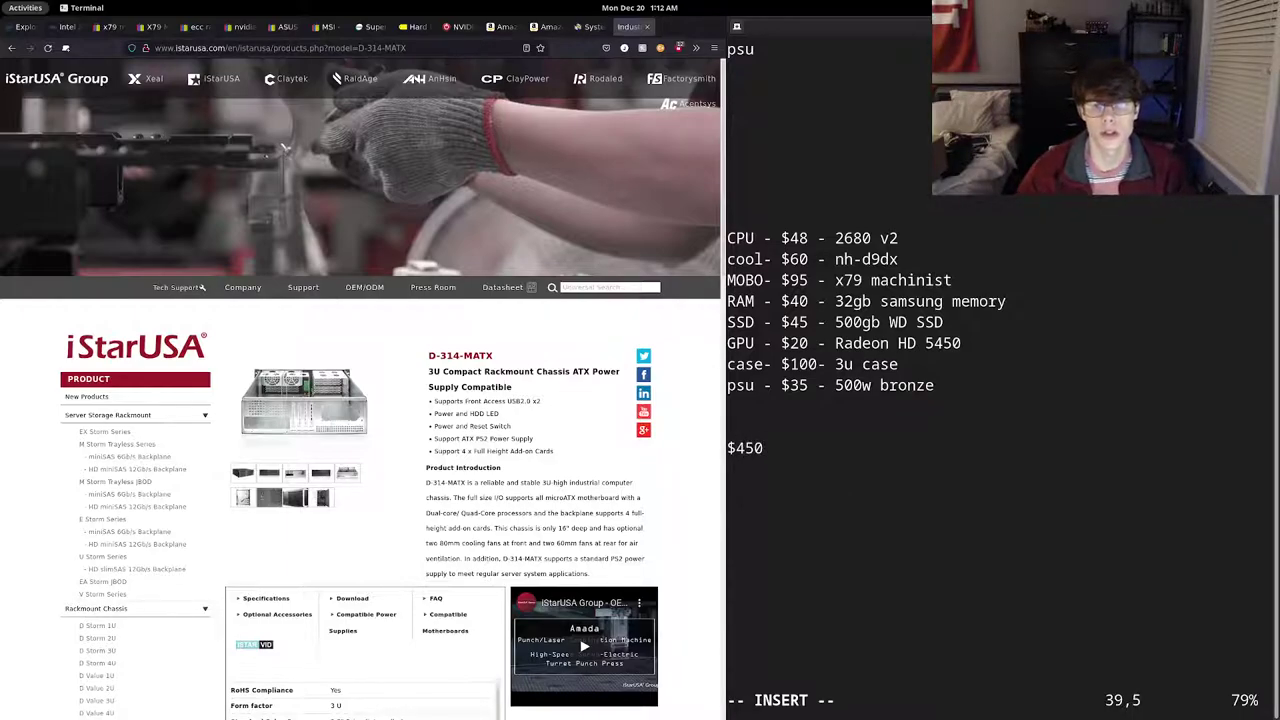
- Add the lines "8 cores 16 threads" and "decent motherboard" under the $450 total
key(Return)
text(8 cores 1)
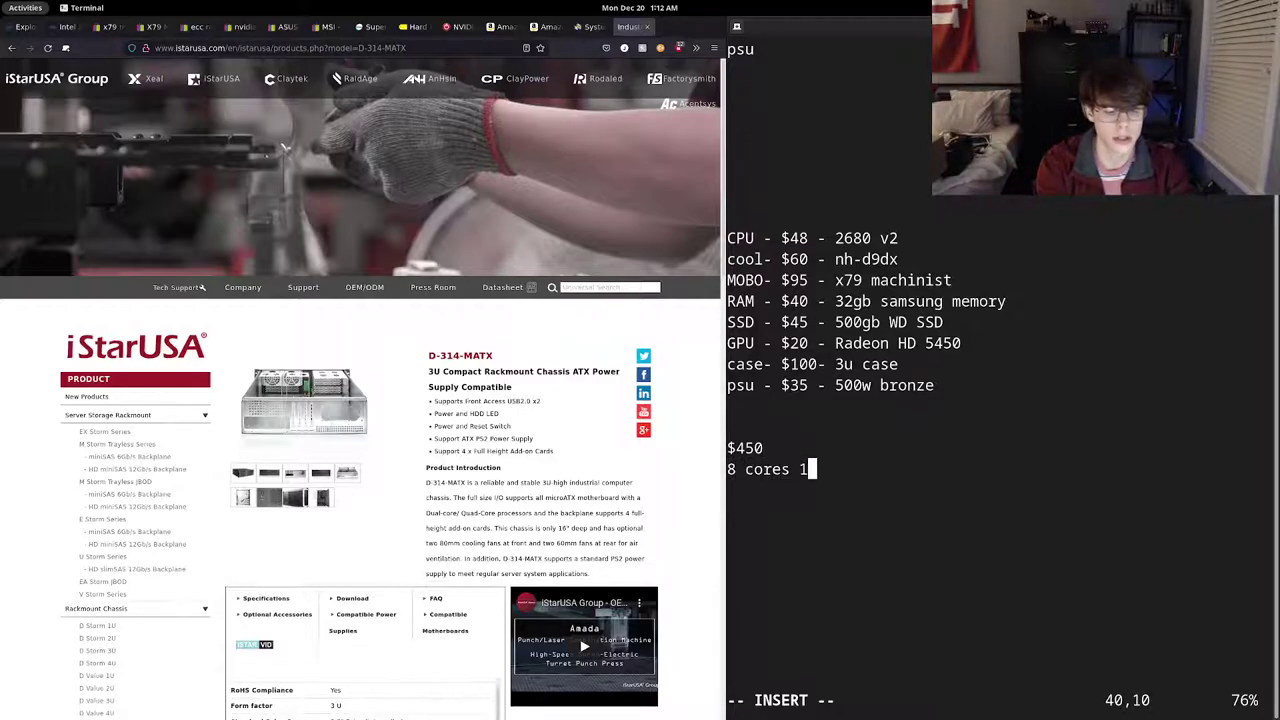
text(6 threads)
key(Return)
text(decent motherboard)
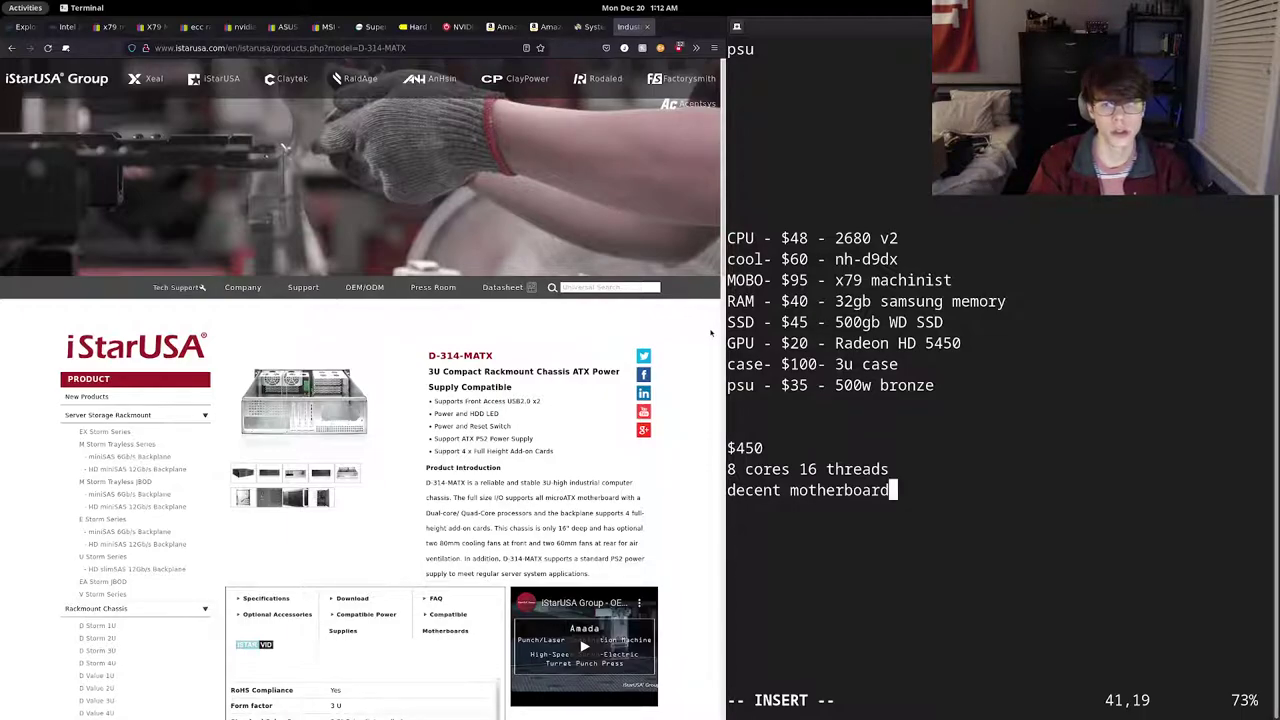
- Add the line "32 gb ram (quad channel)" below the motherboard line of the summary, correcting the spelling of "channel"
key(Return)
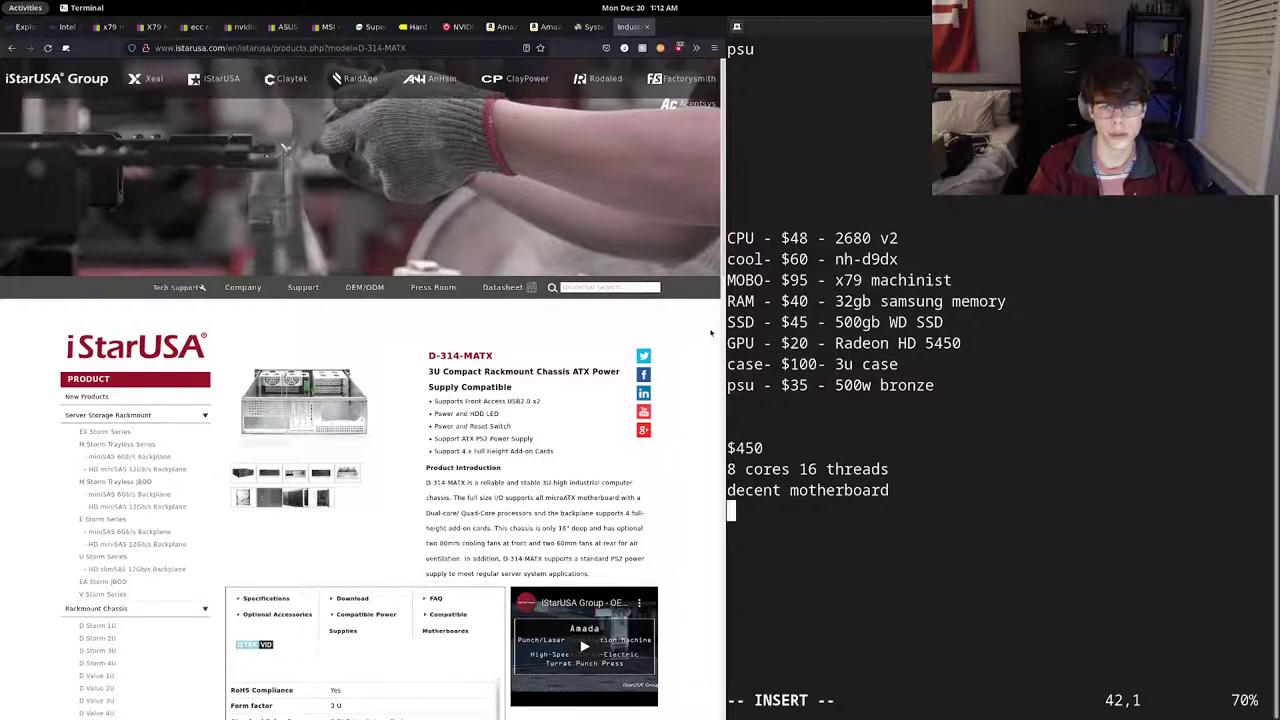
text(32 gb)
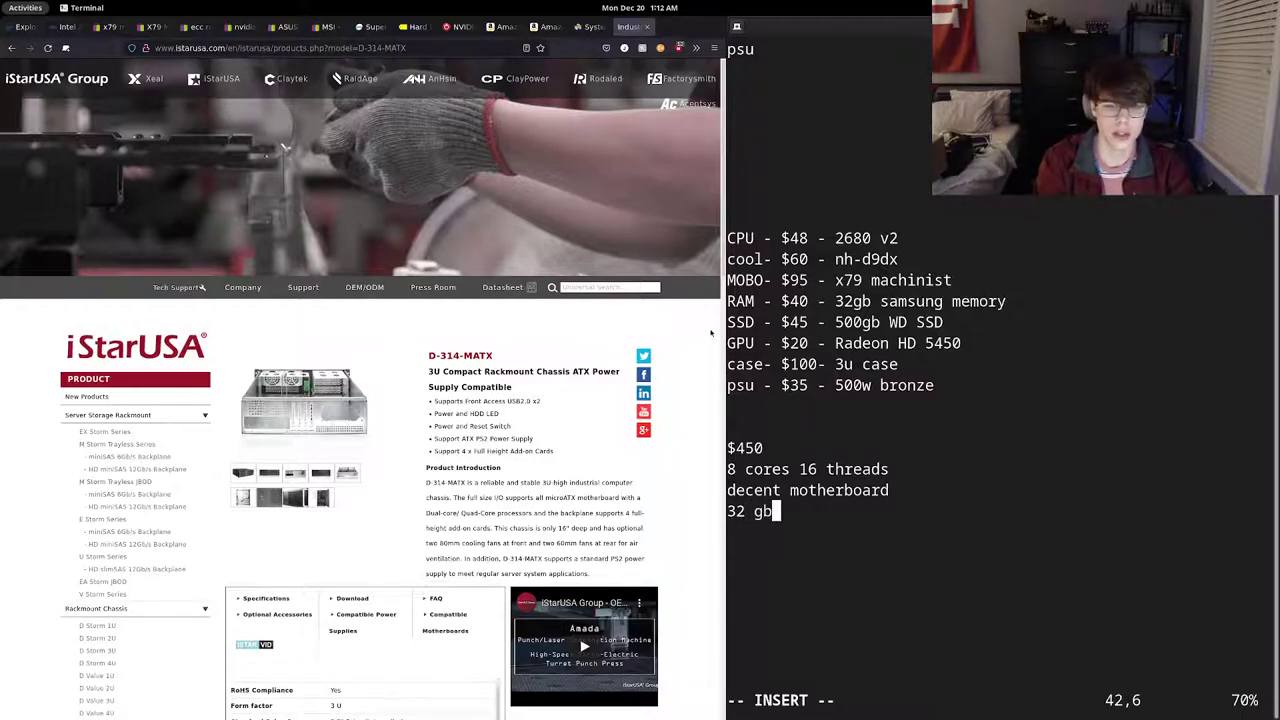
text( ra)
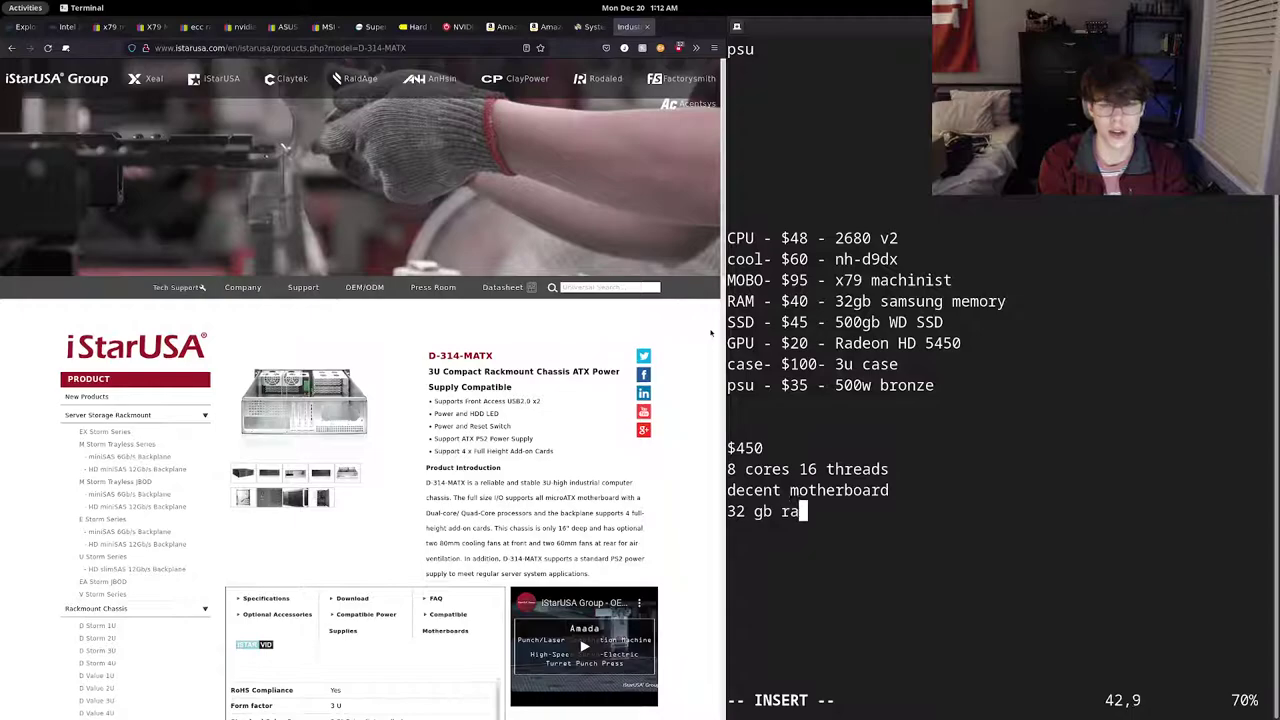
text(m (qu)
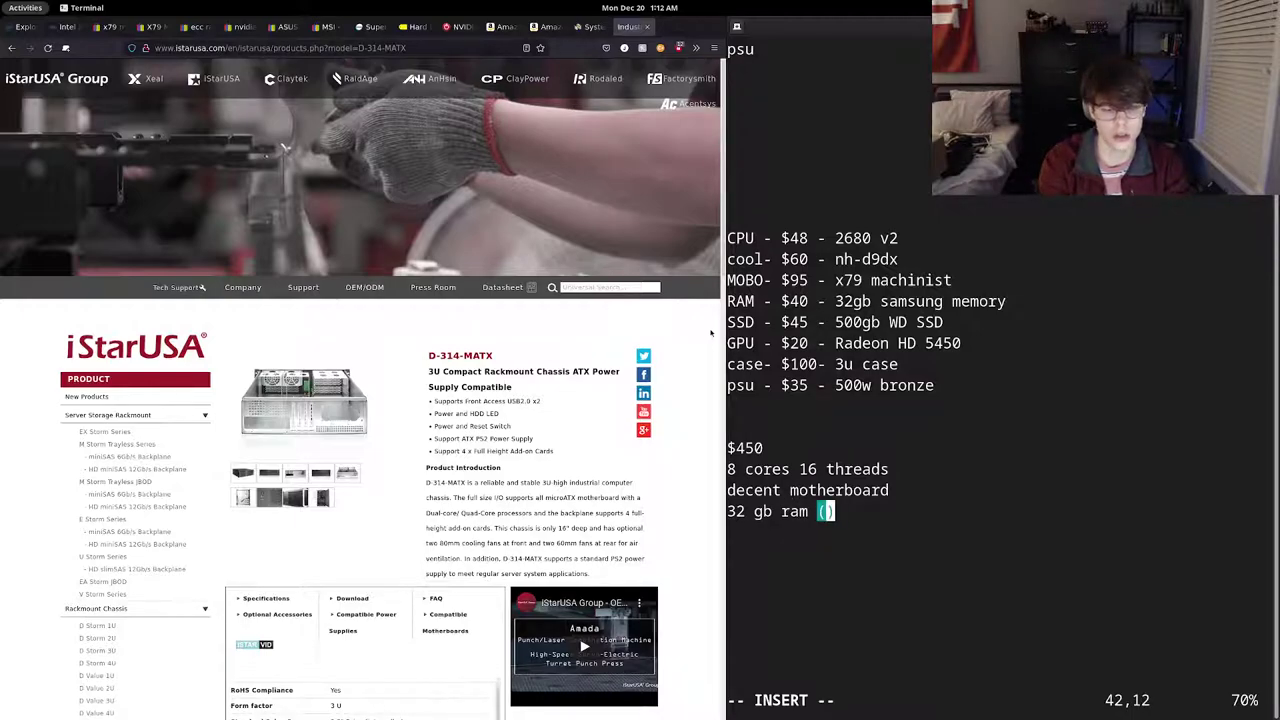
text(ad cahnnel)
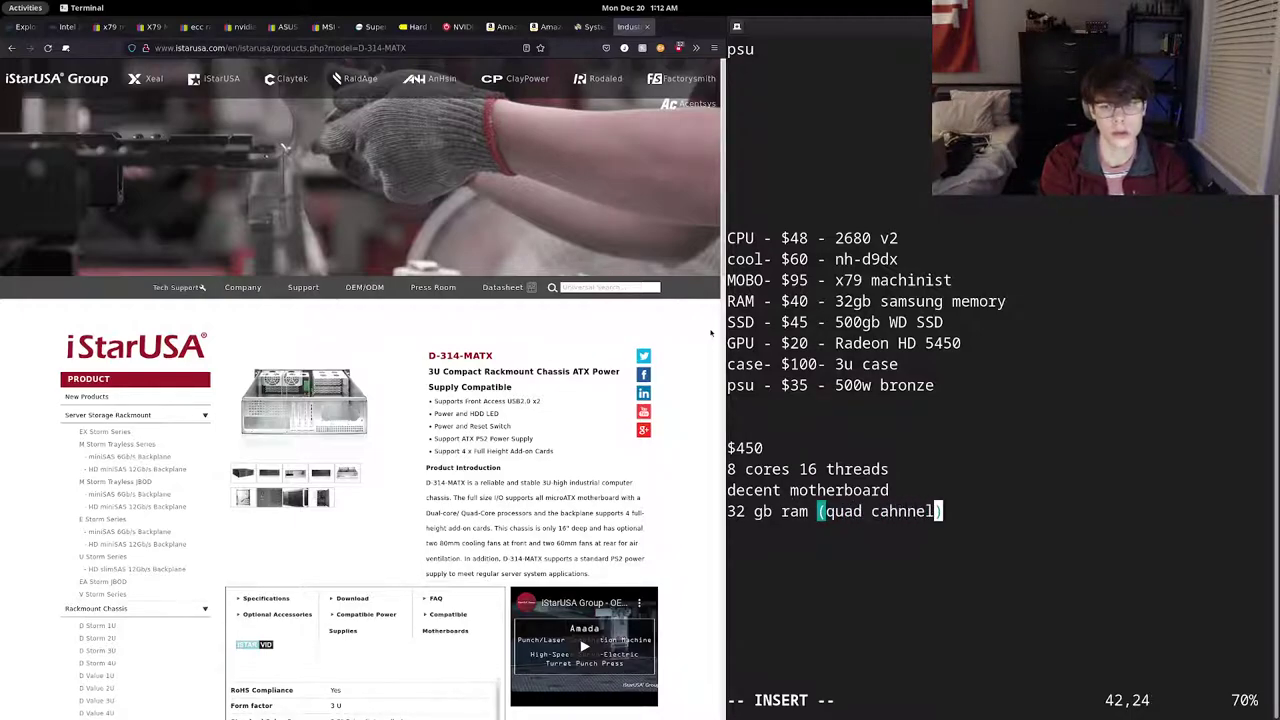
key(BackSpace)
key(BackSpace)
key(BackSpace)
key(BackSpace)
key(BackSpace)
key(BackSpace)
text(hannel))
key(Return)
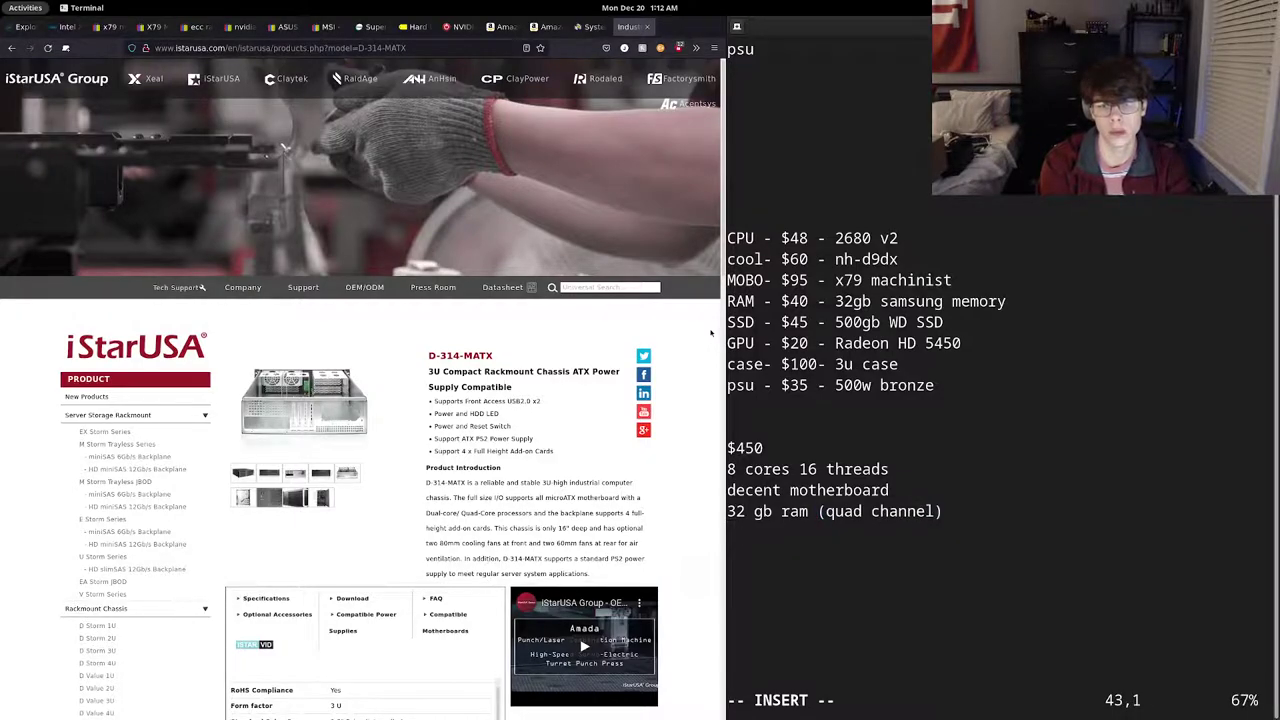
- Complete the summary with the separate lines "500gb", "basic gpu", "case" and "psu" below the RAM line
text(500gb)
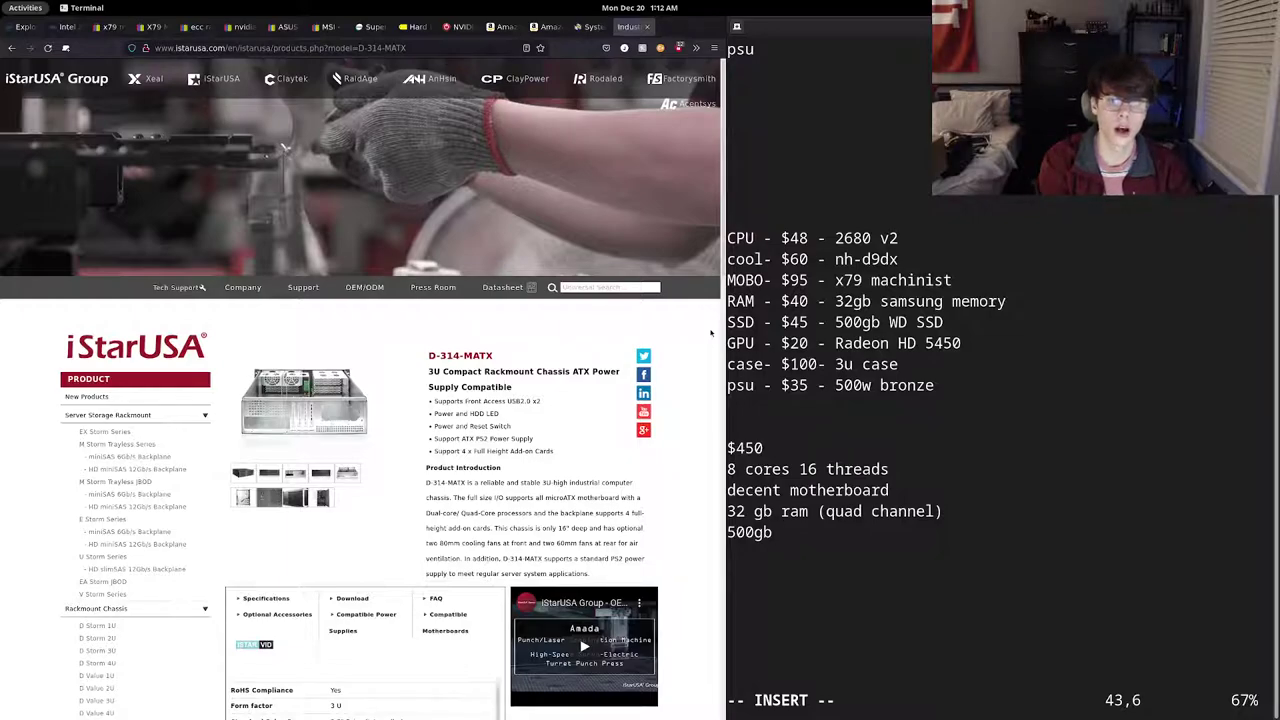
key(Return)
text(basic)
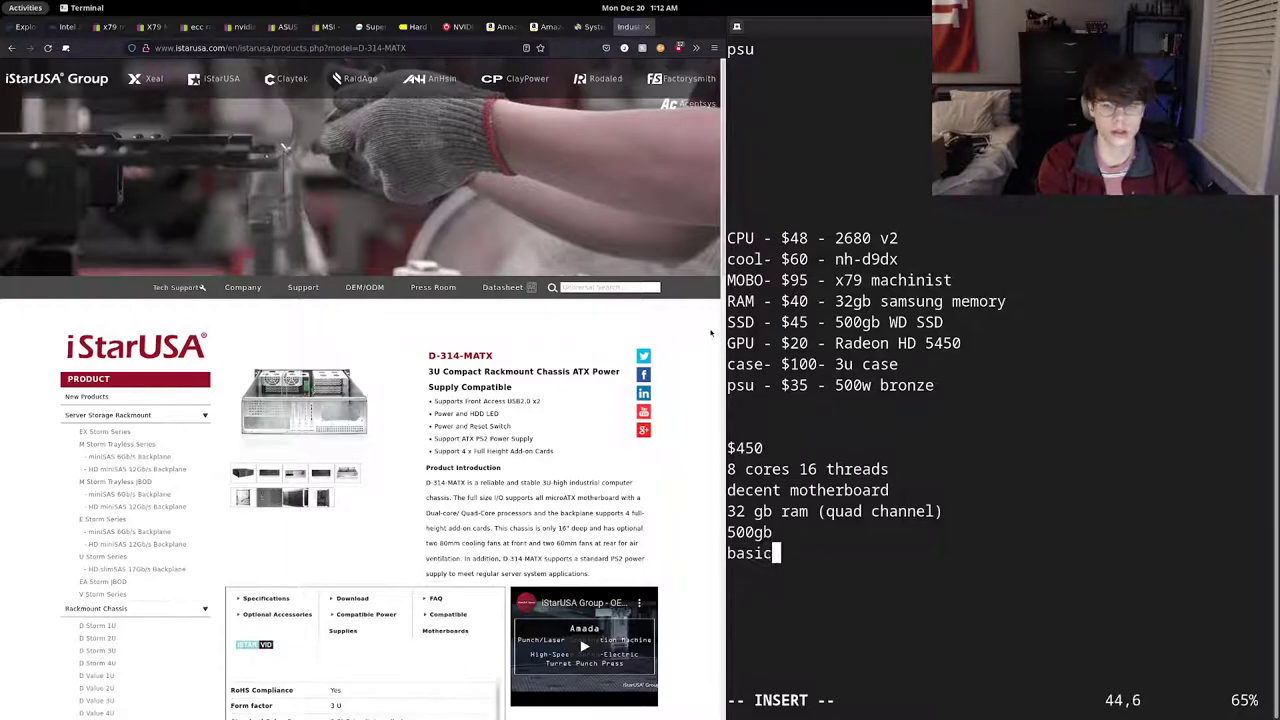
text( gpu)
key(Return)
text(case)
key(Return)
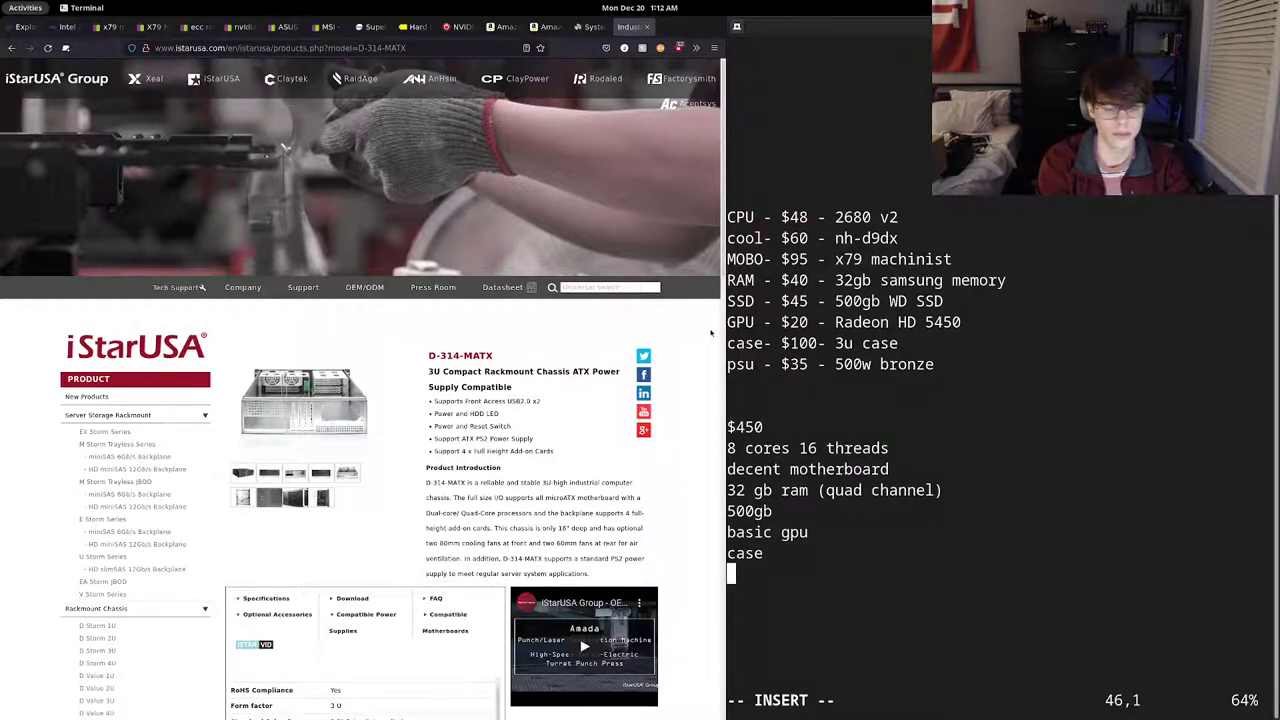
text(psu)
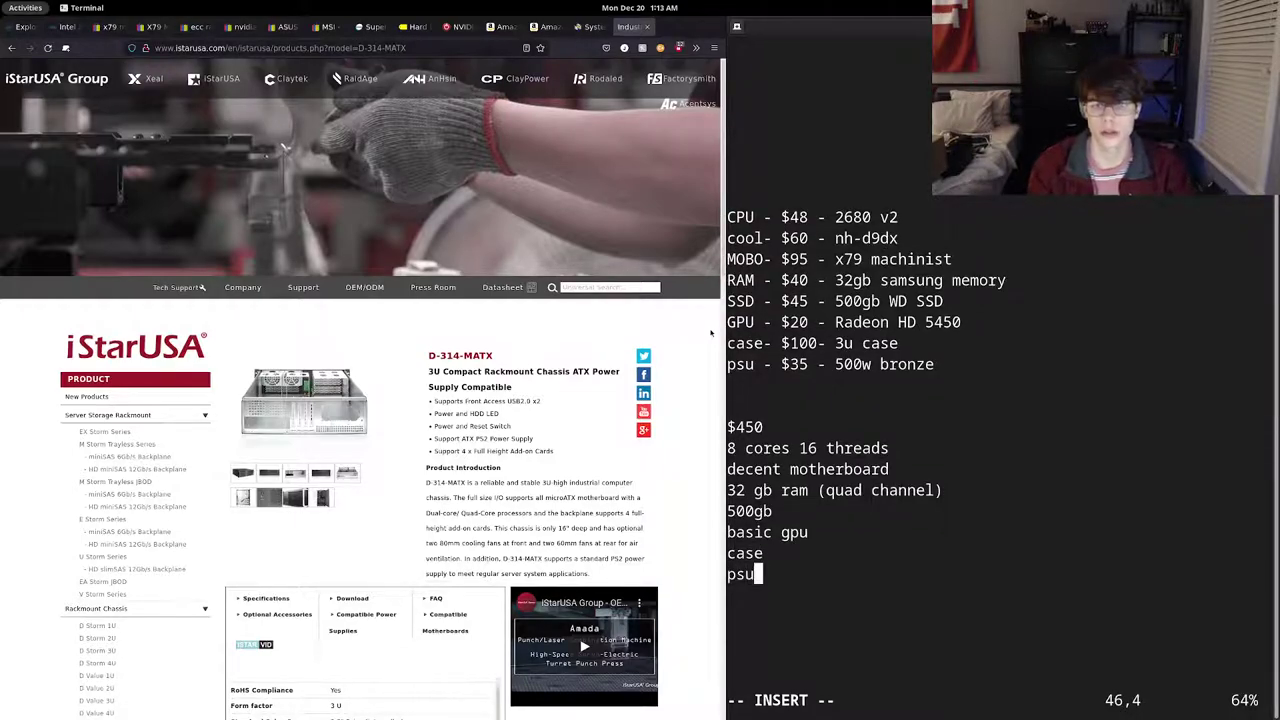